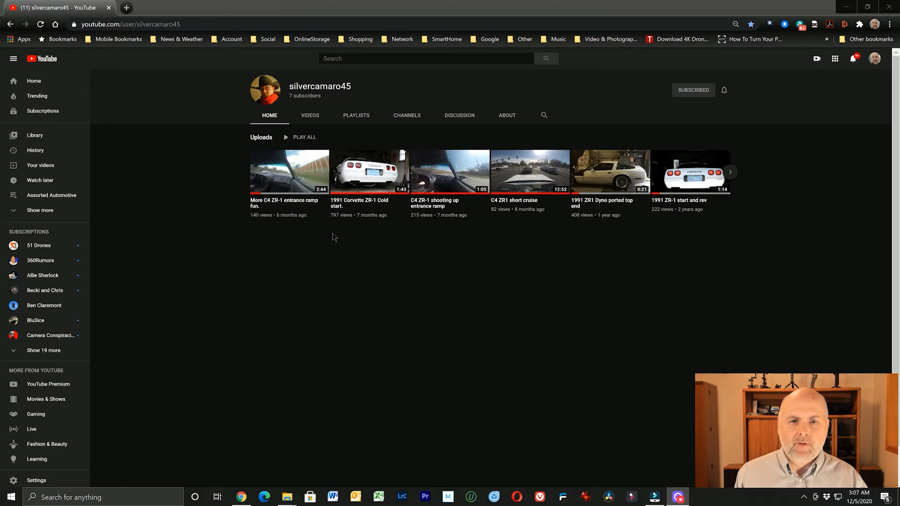
- Play the YouTube video "More C4 ZR-1 entrance ramp fun.", skip ahead through it, pause it and switch to Filmora
click(291, 173)
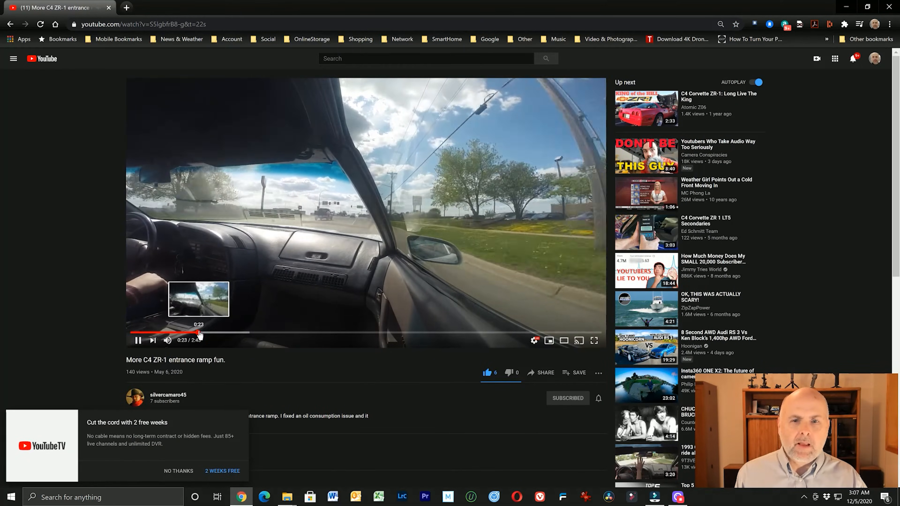
click(278, 332)
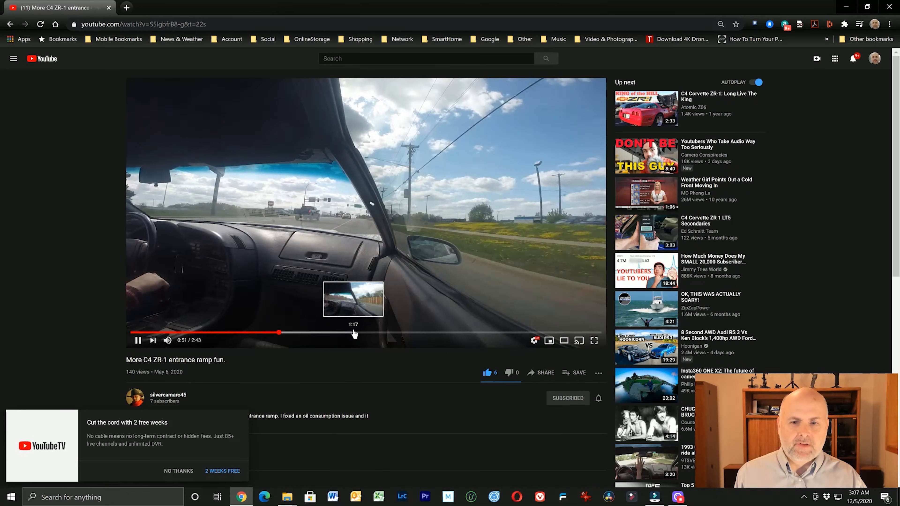
click(353, 332)
click(426, 332)
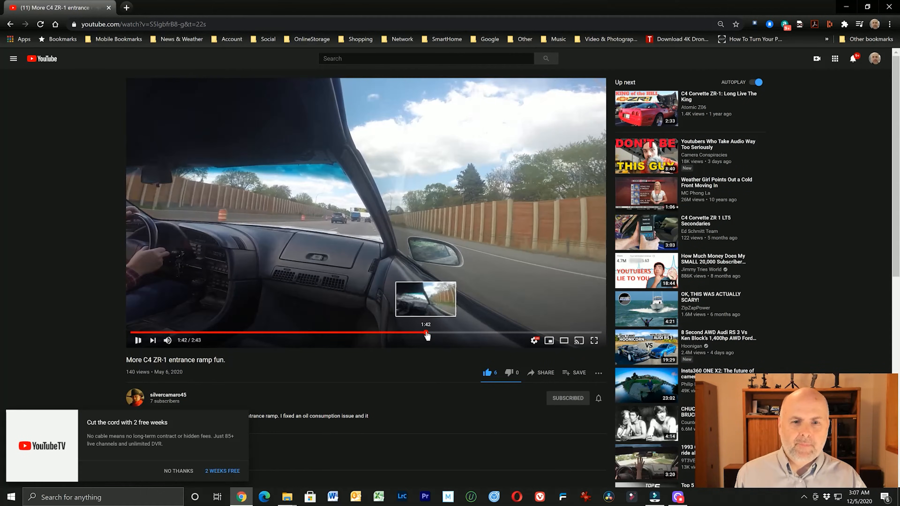
click(139, 341)
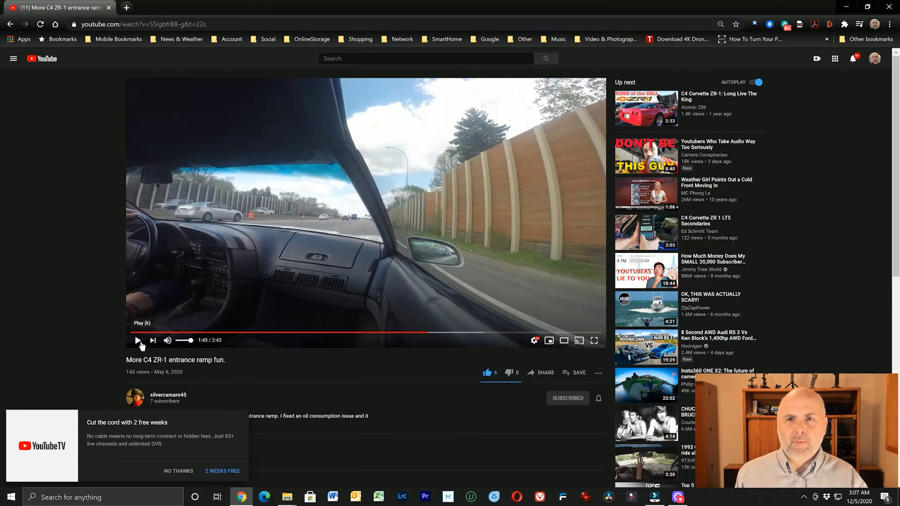
click(844, 8)
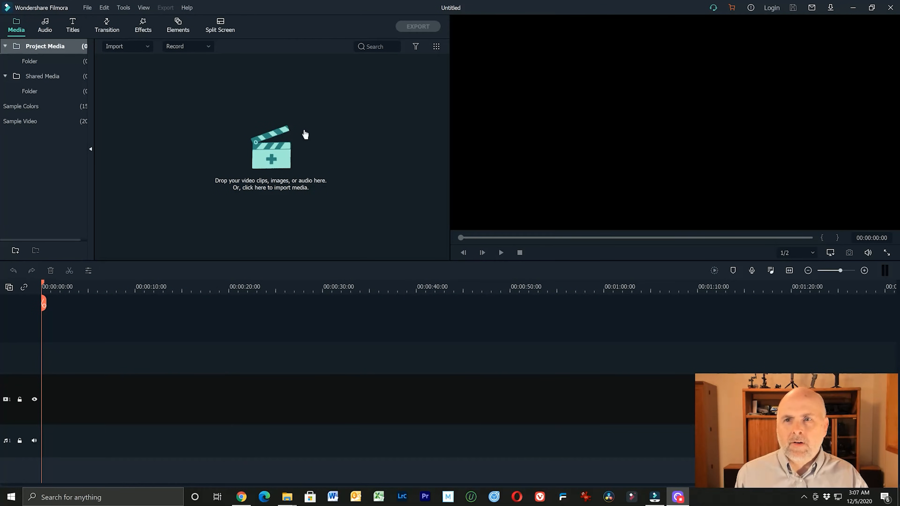
- Open the project settings and set the resolution to 3840 x 2160 (4k UHD)
click(87, 7)
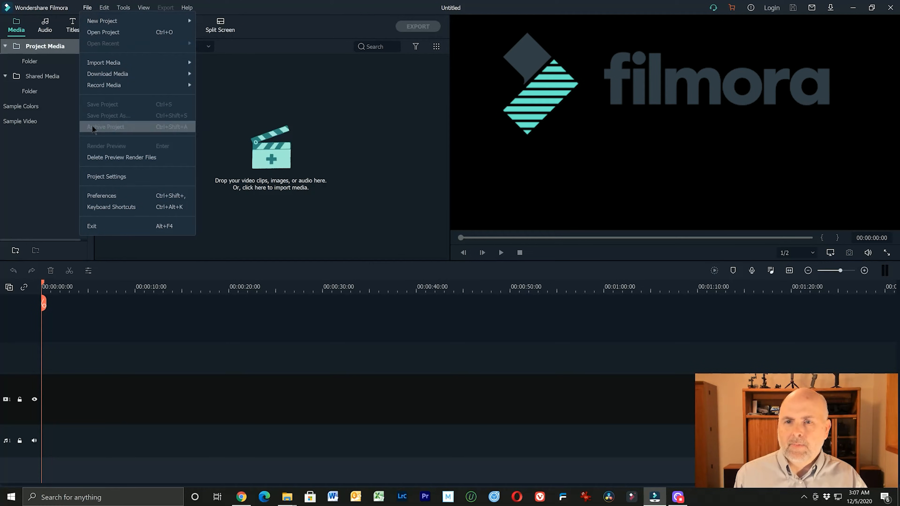
click(102, 172)
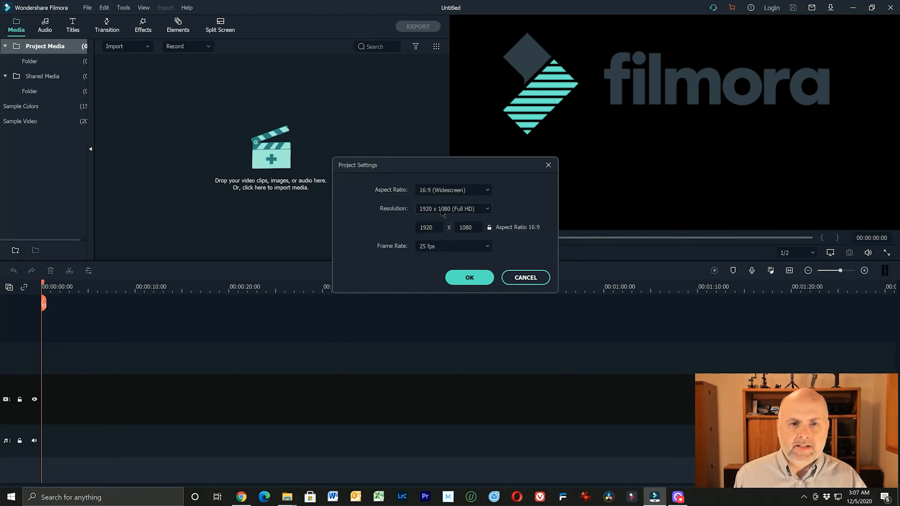
click(487, 211)
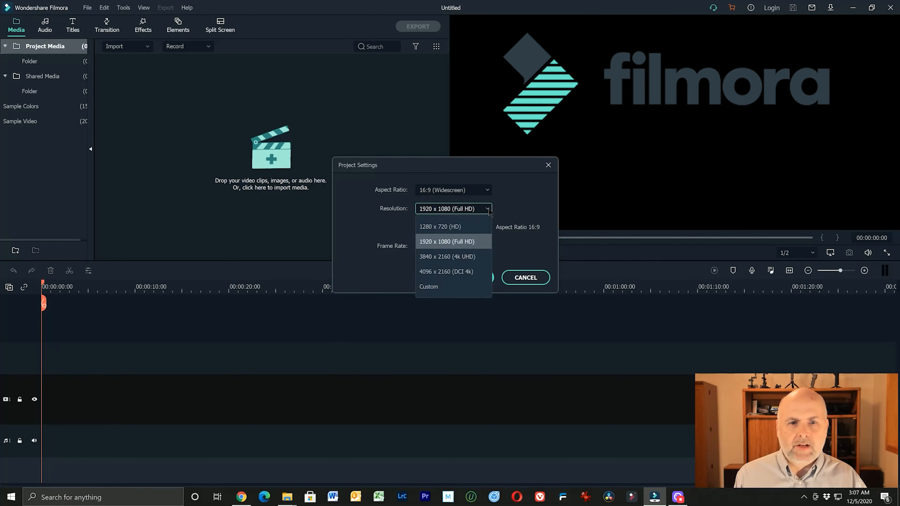
click(447, 255)
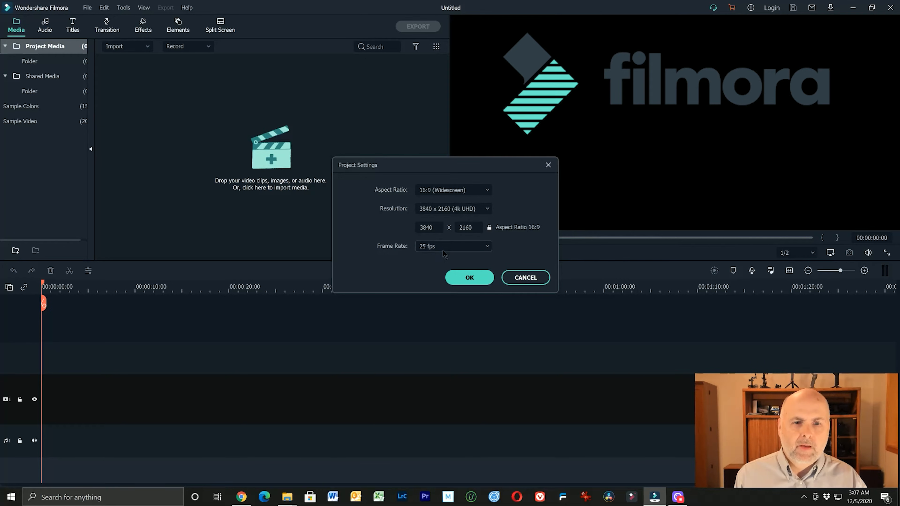
click(456, 249)
click(457, 249)
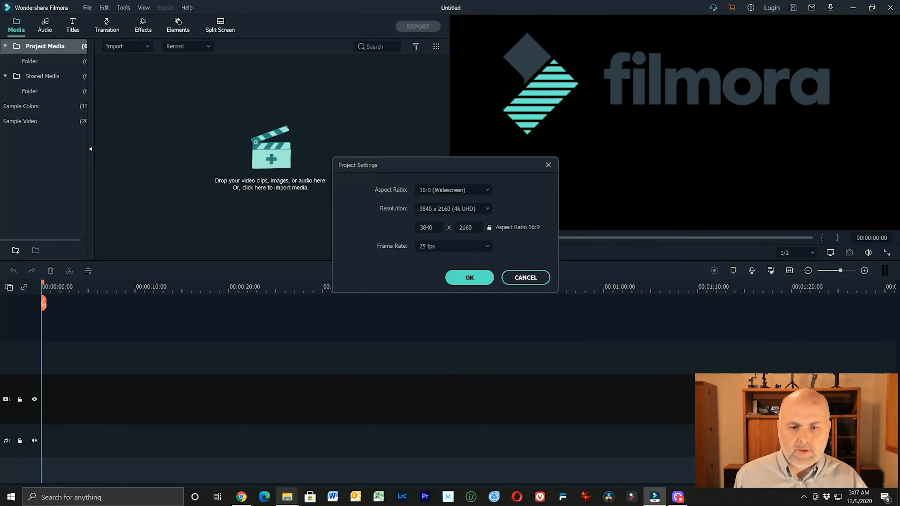
- Check the frame size and frame rate of GH013746.MP4 in the 2020-11-07 Timelapse Corvette C6 folder in File Explorer, then return to Filmora
mouse_move(288, 500)
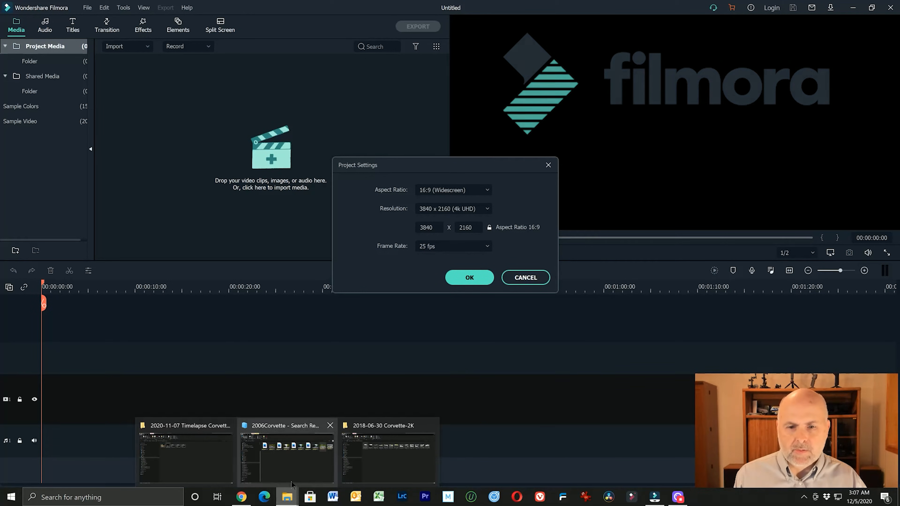
click(287, 457)
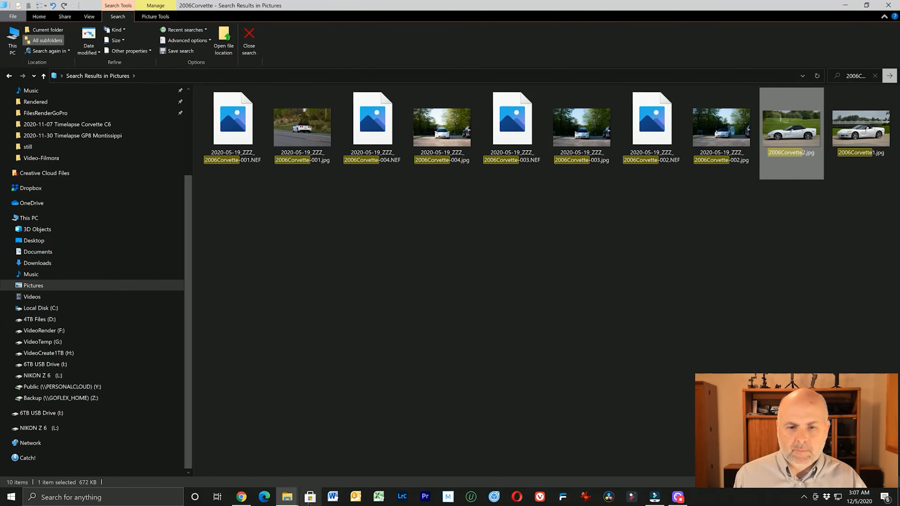
mouse_move(291, 498)
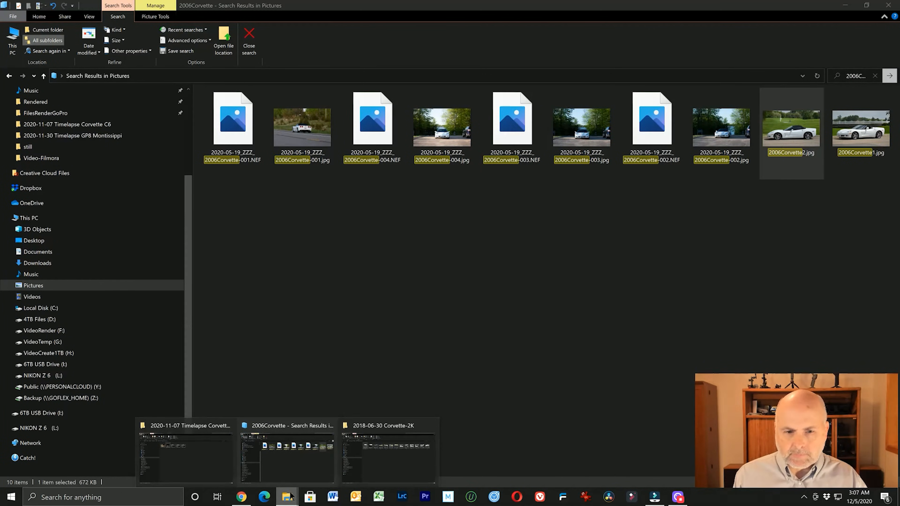
click(185, 455)
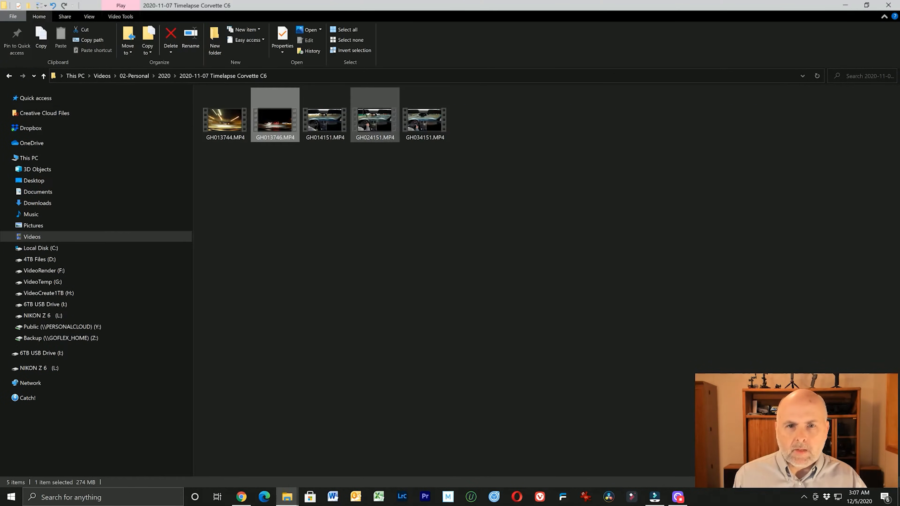
right_click(273, 127)
click(311, 337)
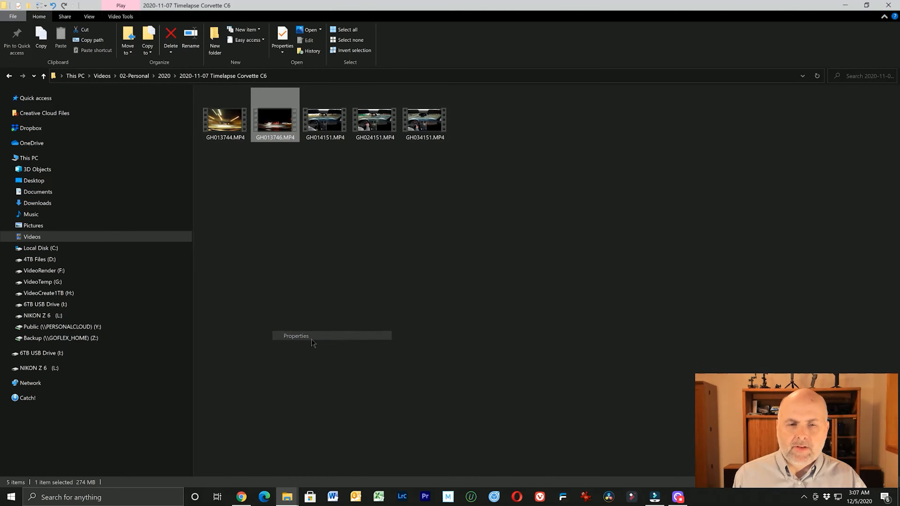
drag(606, 250, 434, 156)
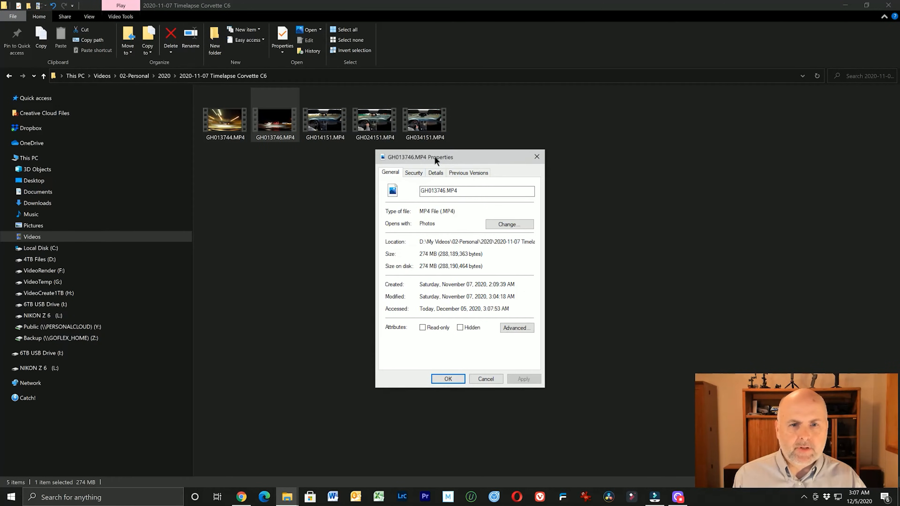
click(435, 173)
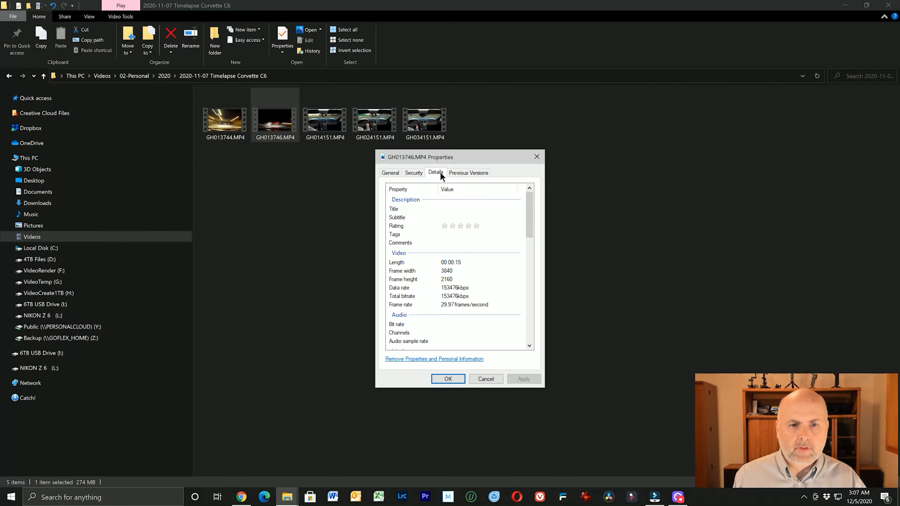
click(450, 304)
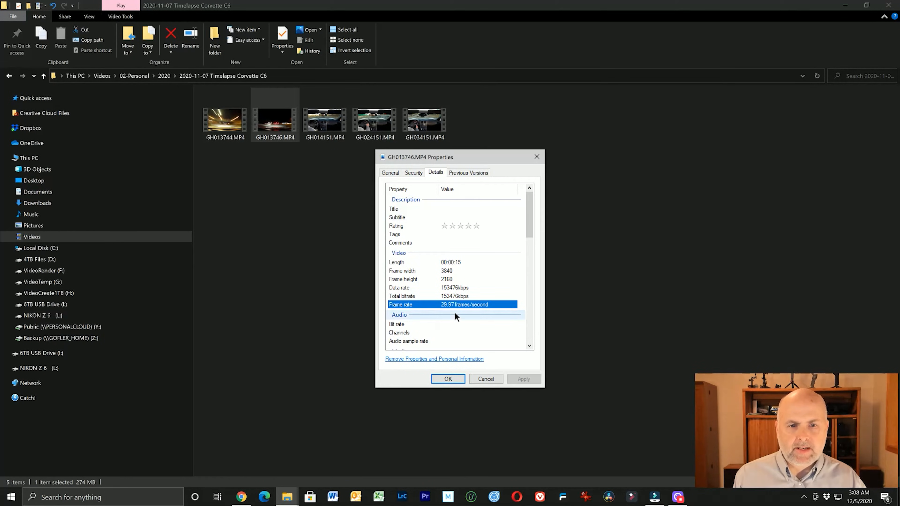
click(488, 375)
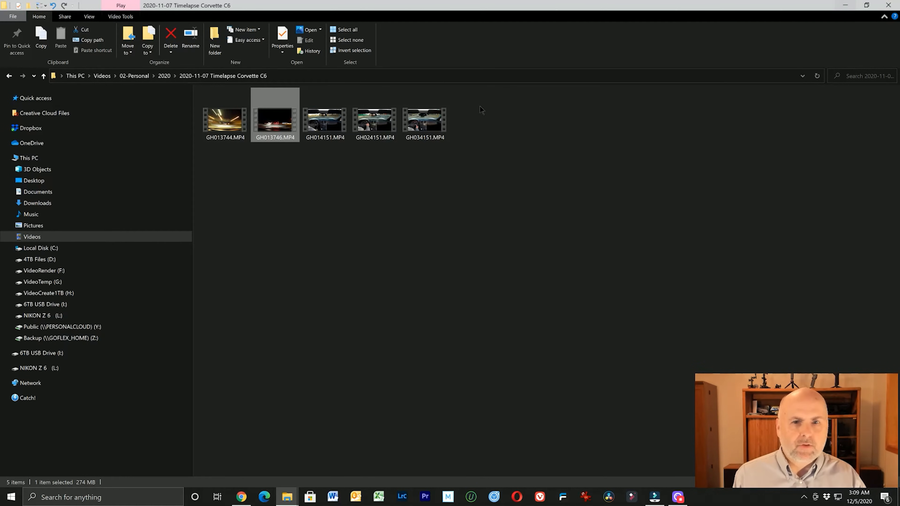
click(841, 5)
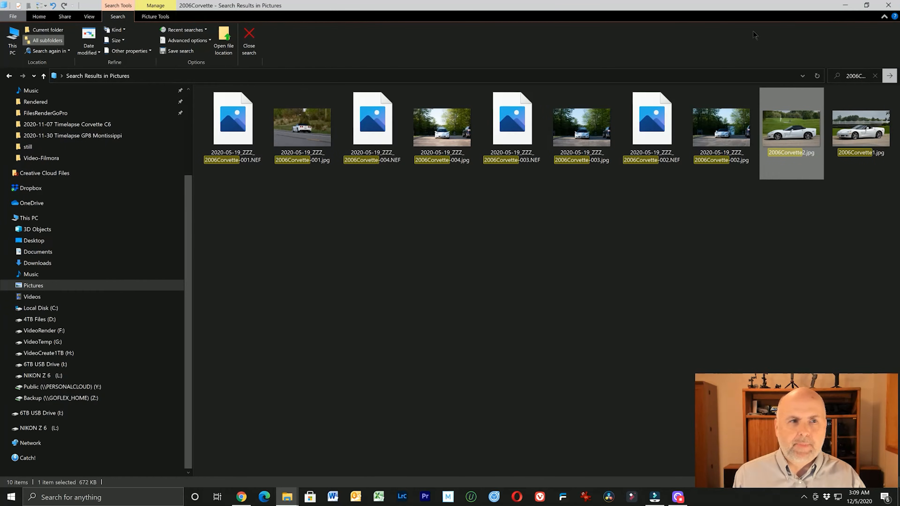
click(845, 5)
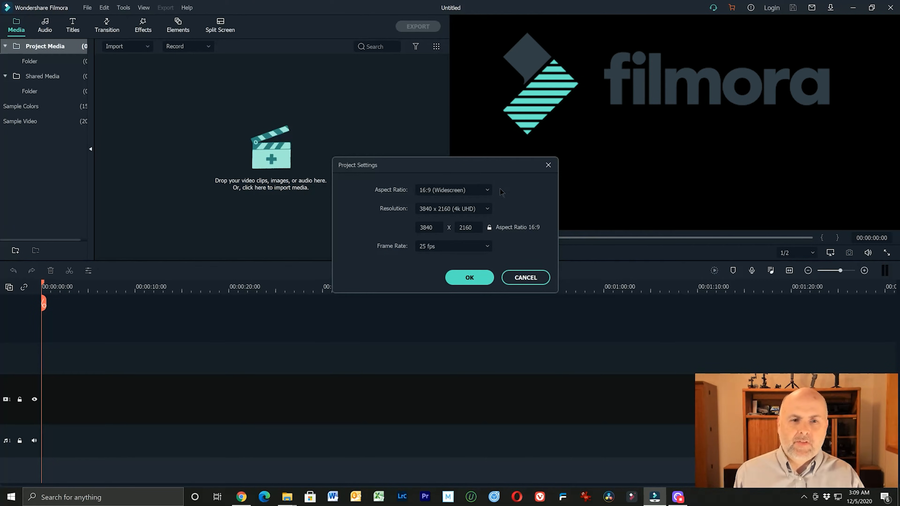
- Set the project frame rate to 29.97 fps and apply the project settings
click(490, 191)
click(492, 191)
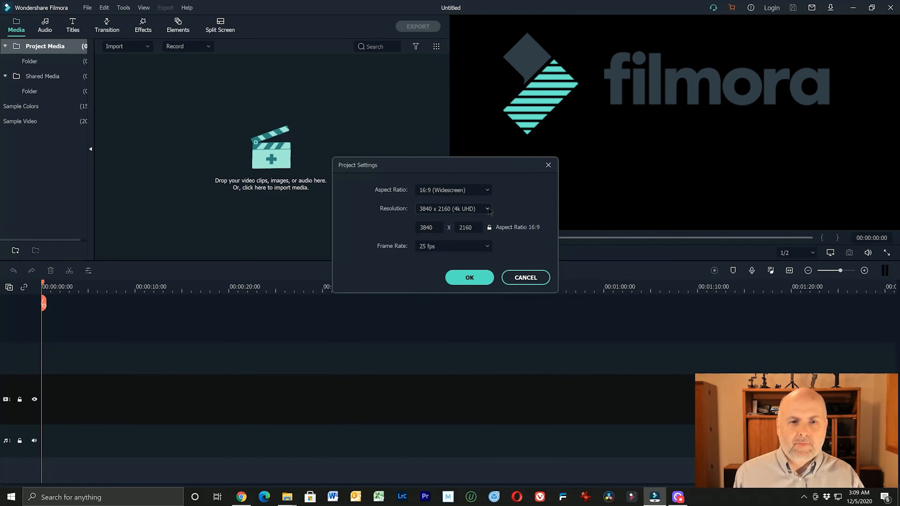
click(486, 208)
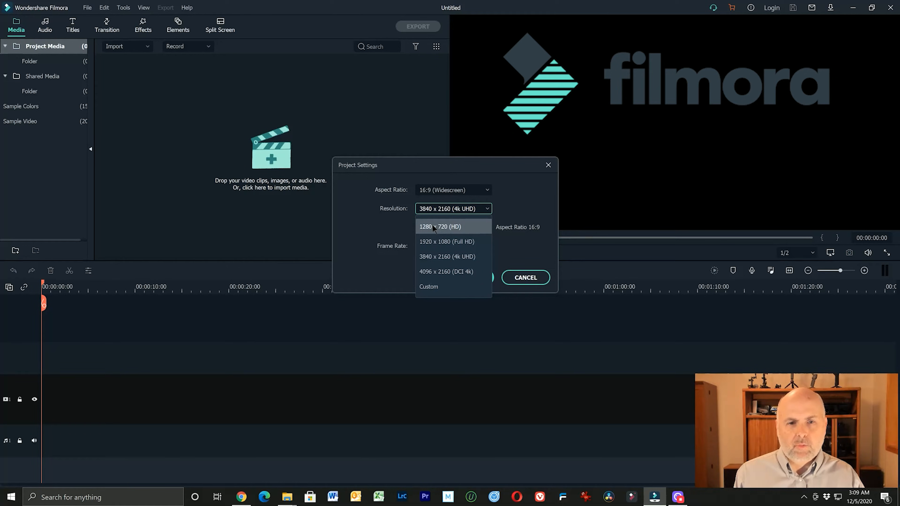
click(503, 199)
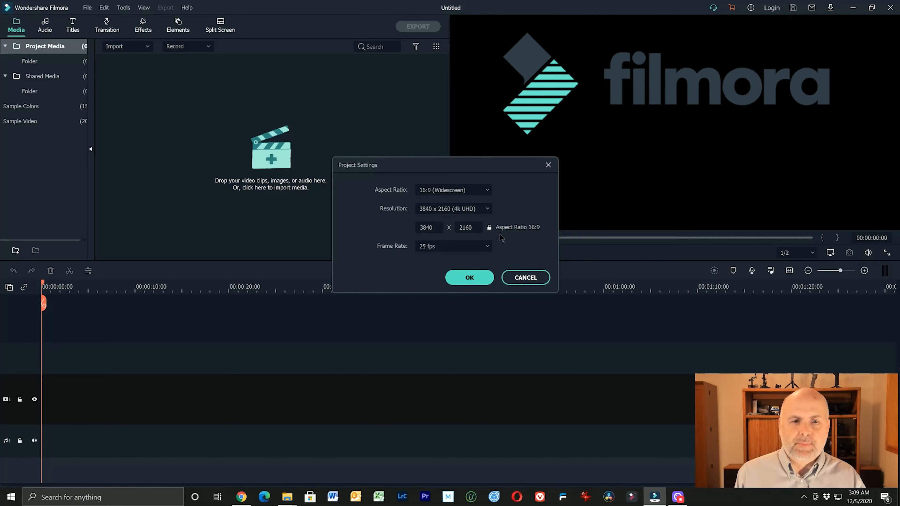
click(486, 247)
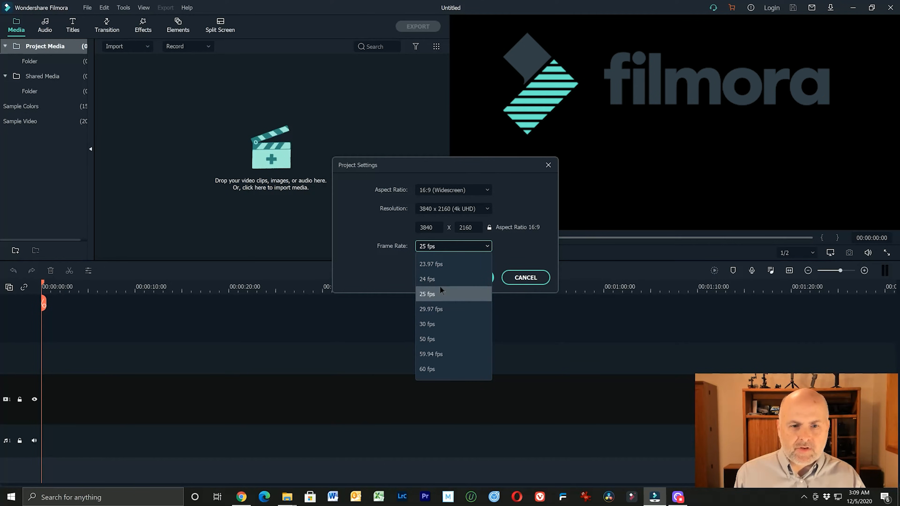
click(437, 309)
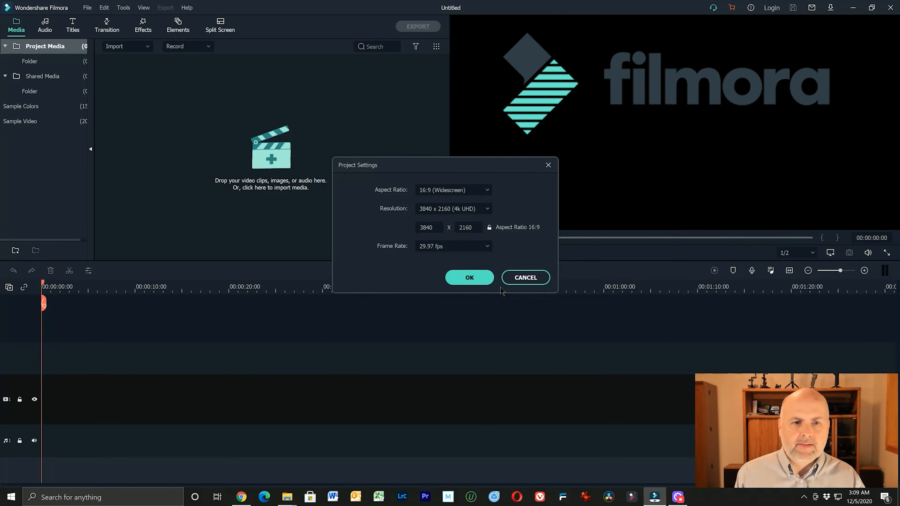
click(472, 279)
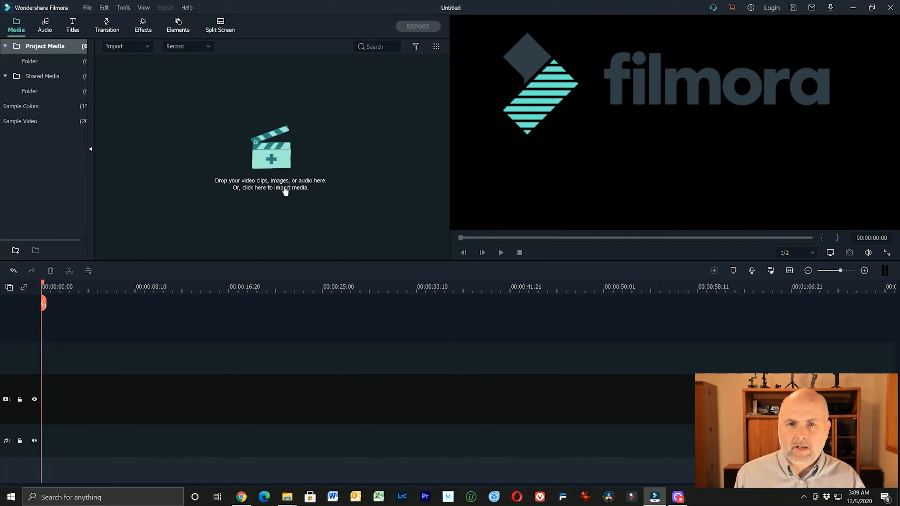
- Copy all five MP4 clips from the 2020-11-07 Timelapse Corvette C6 folder in File Explorer
mouse_move(288, 502)
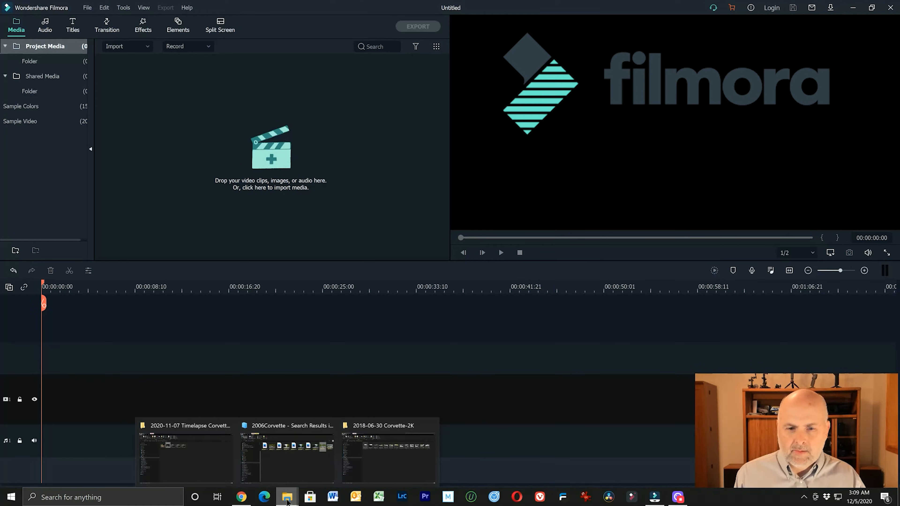
click(186, 453)
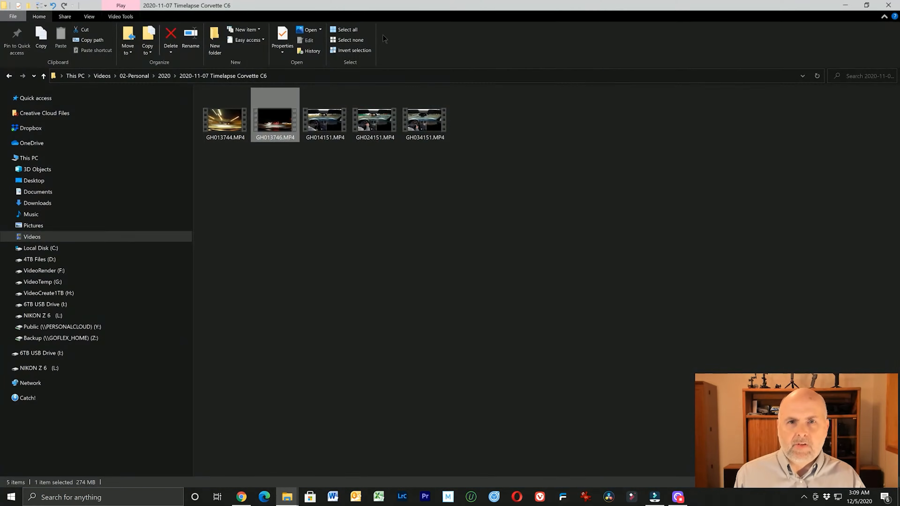
drag(394, 7, 621, 30)
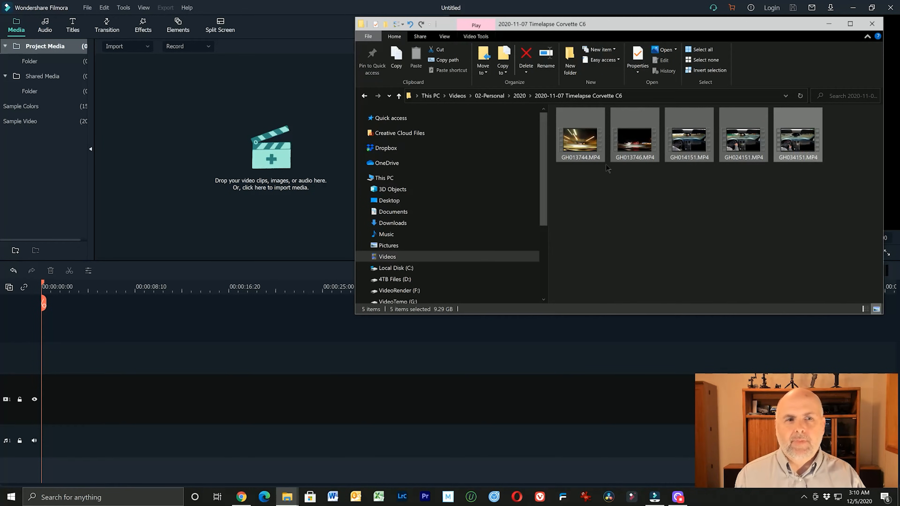
right_click(590, 152)
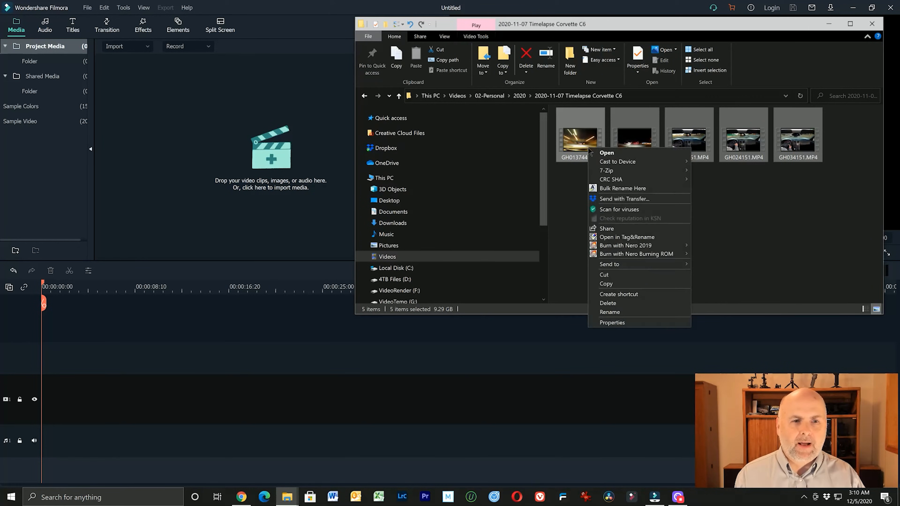
click(606, 284)
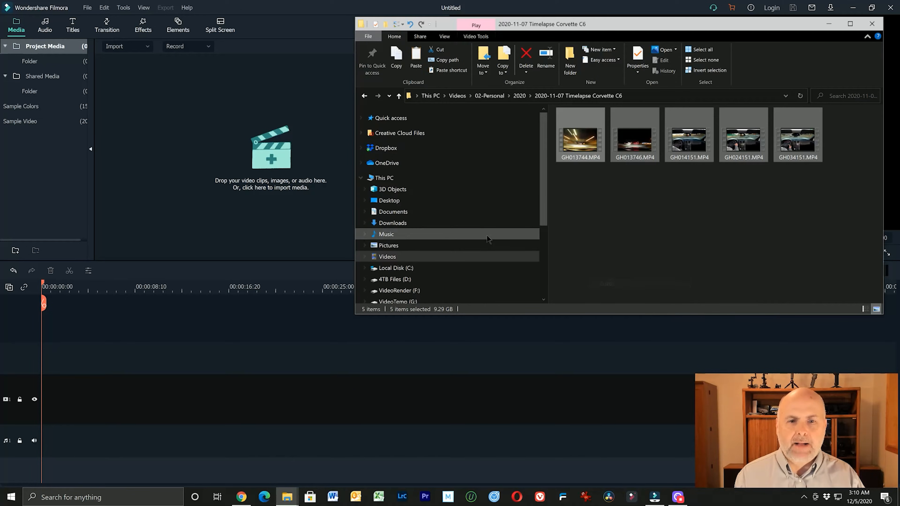
- Open the Video-Filmora folder on the VideoCreate1TB (H:) drive
scroll(425, 241, down, 2)
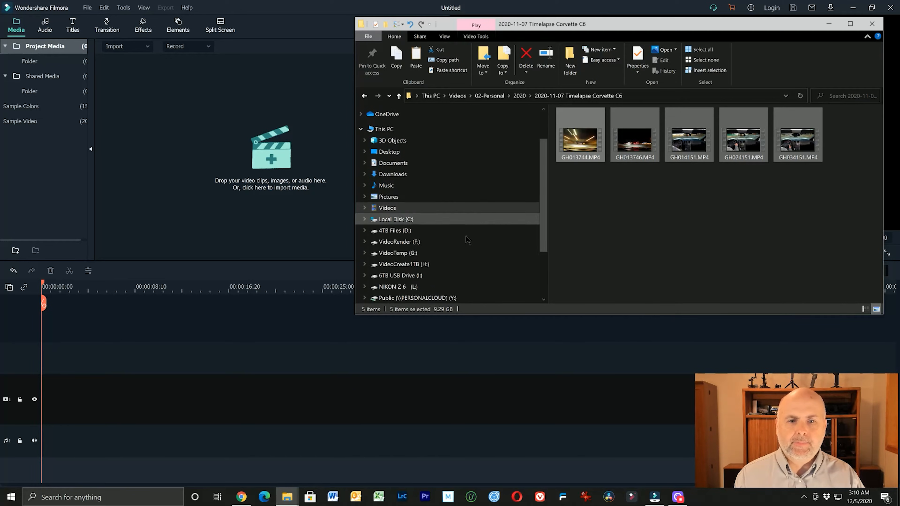
click(406, 266)
scroll(598, 248, down, 2)
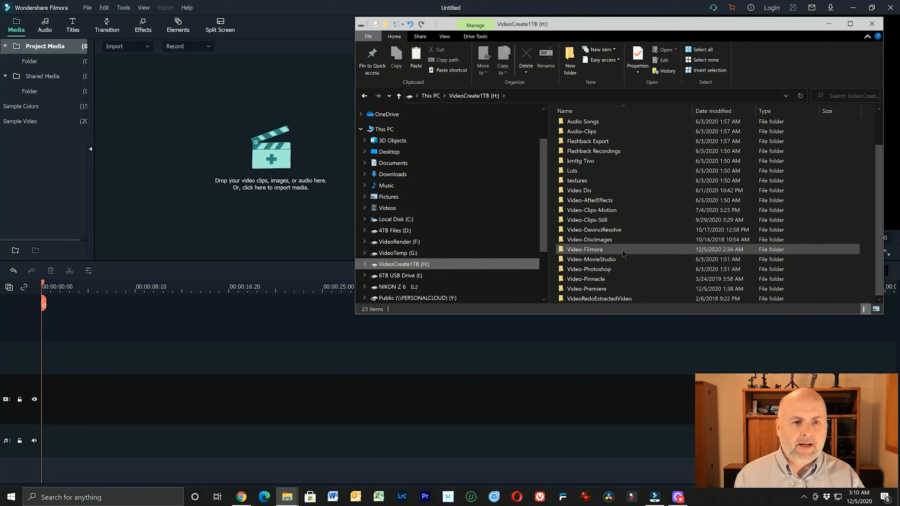
double_click(578, 252)
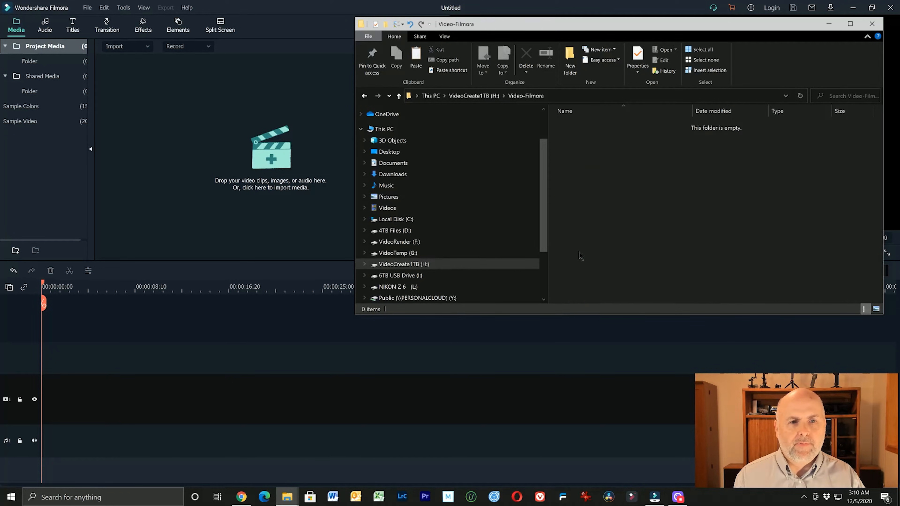
- Create a project folder in Video-Filmora named with 2020-12-05, the person's first name and "Filmora How To", and open it
click(576, 73)
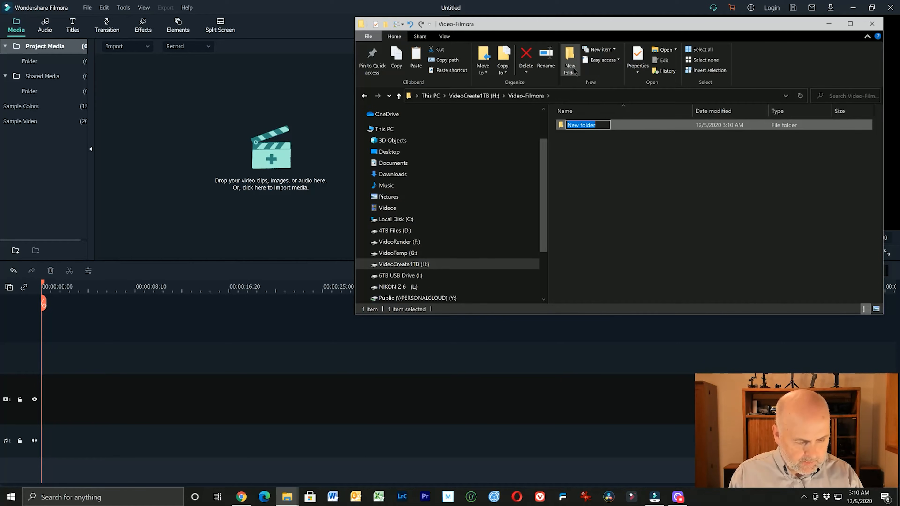
text(2020-12-0)
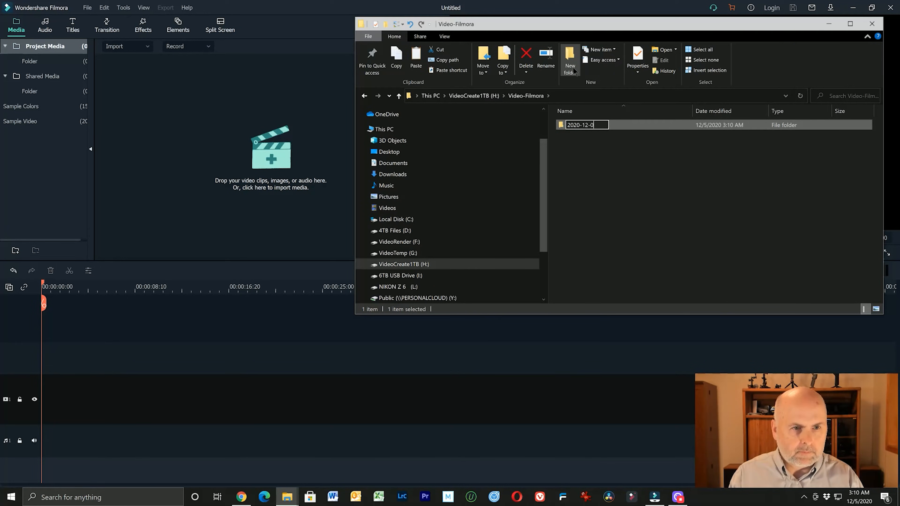
text(5 Matt F)
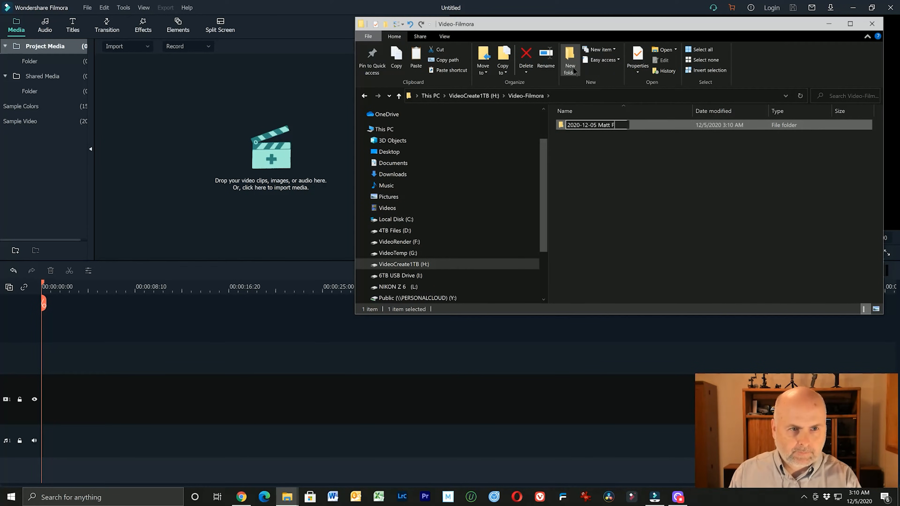
text(il)
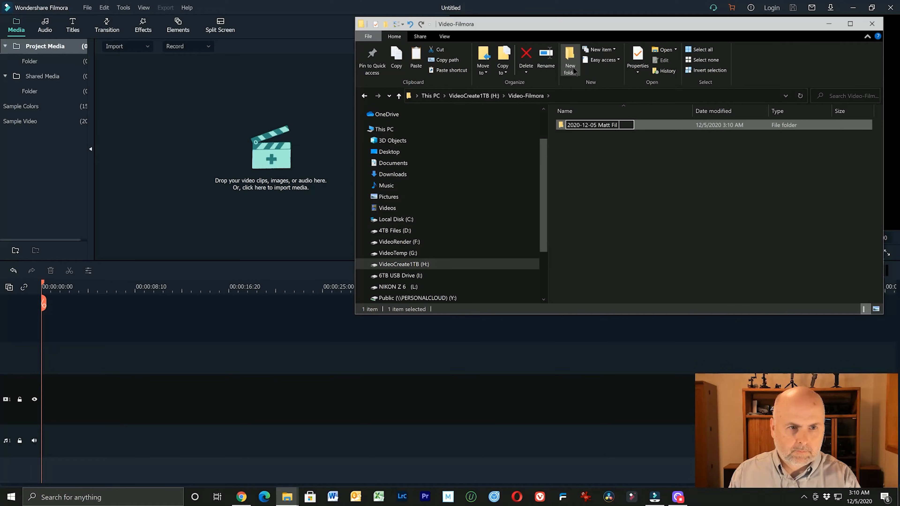
text(mora)
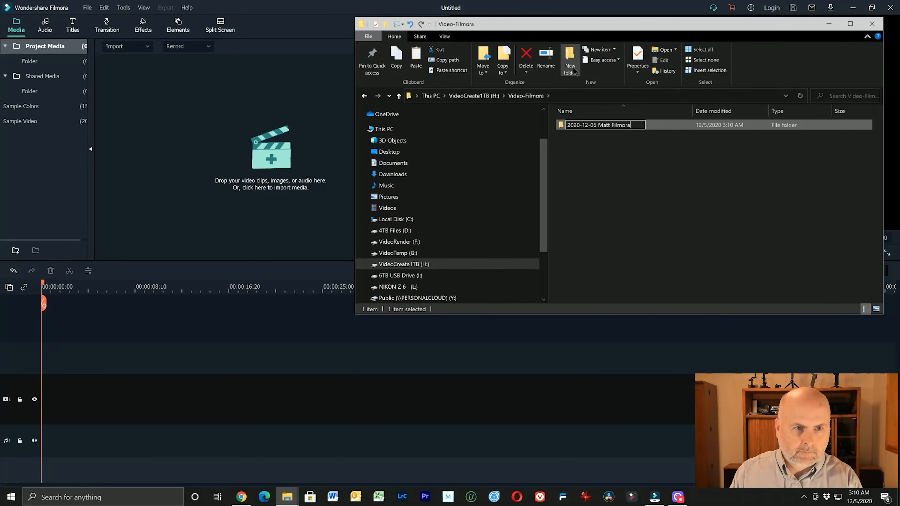
text( How To)
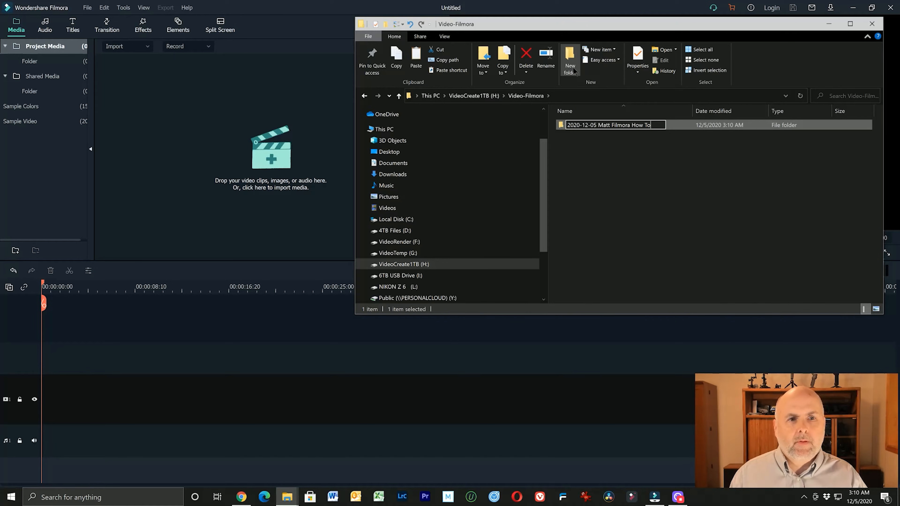
key(Return)
double_click(614, 127)
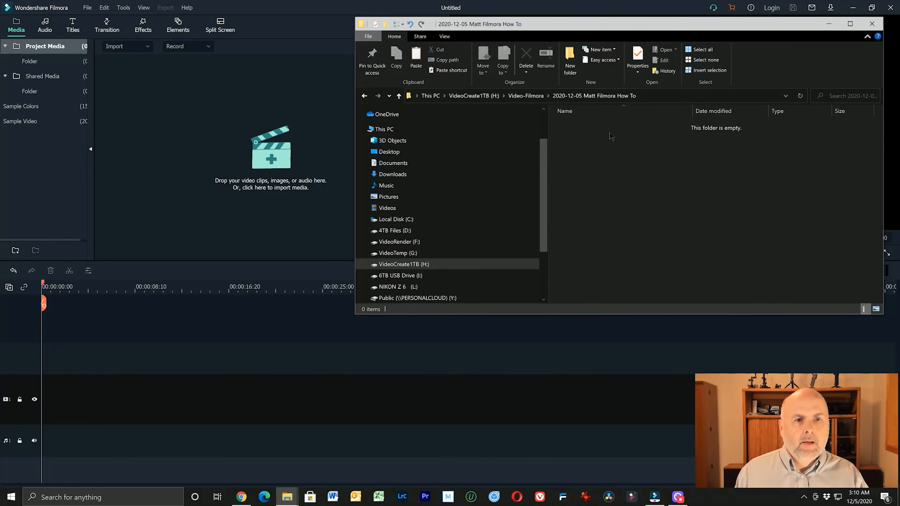
- Create a subfolder named VideoFiles inside the new 2020-12-05 project folder
click(569, 66)
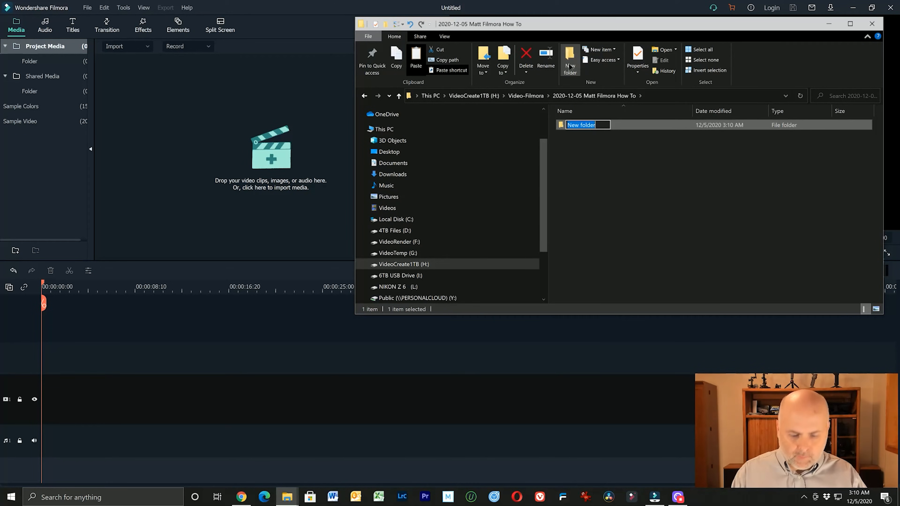
text(Video)
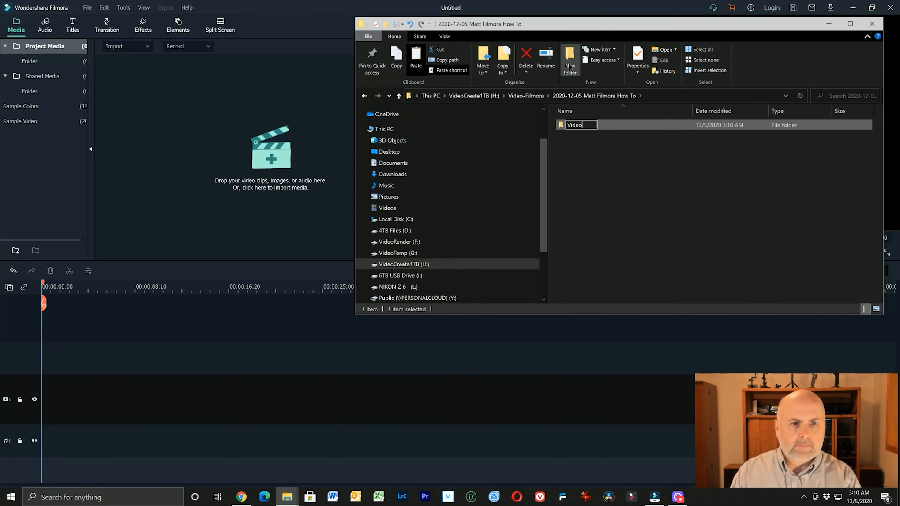
text(Files)
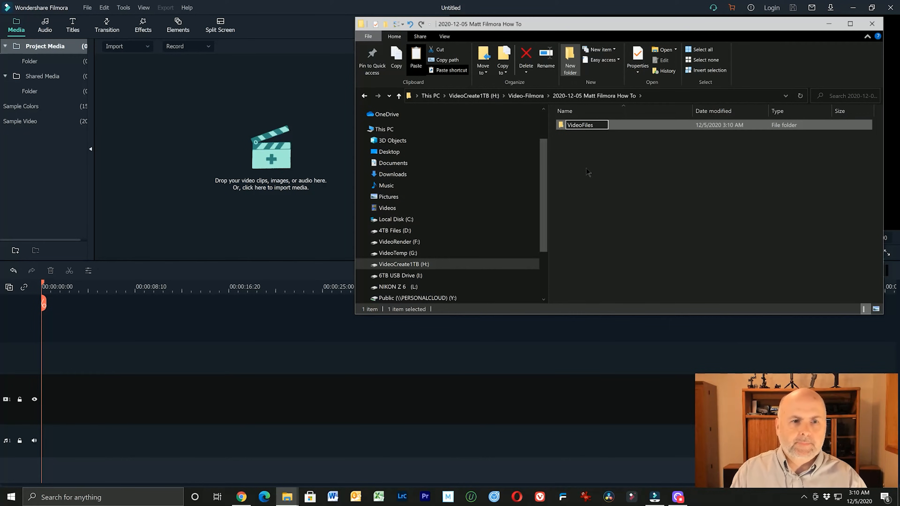
key(Return)
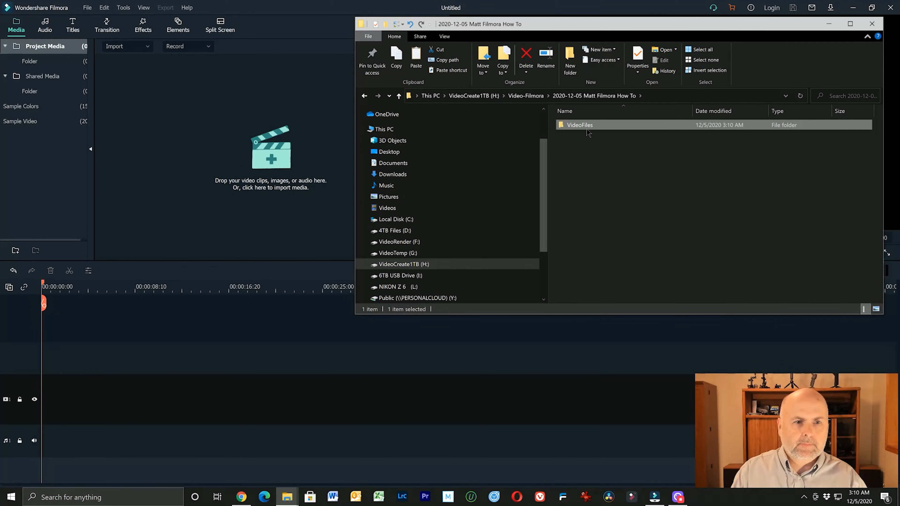
- Paste the five copied timelapse clips into the VideoFiles folder
double_click(587, 125)
right_click(585, 129)
click(612, 182)
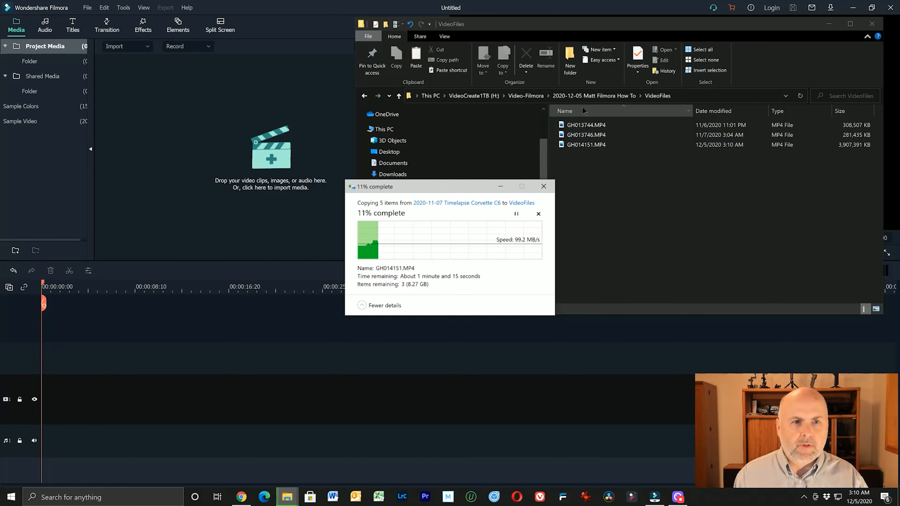
- Copy all 13 MP4 clips from the 2018-06-30 Corvette-2K folder
mouse_move(288, 500)
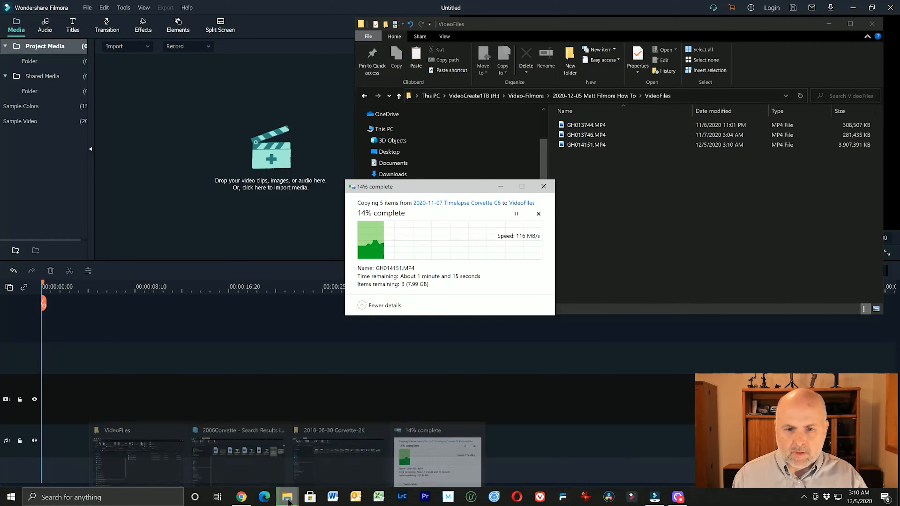
click(339, 457)
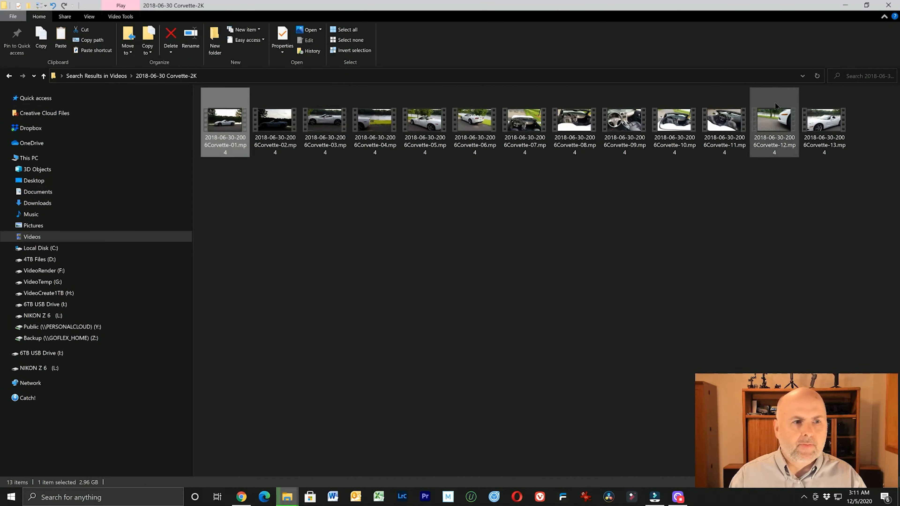
shift+click(822, 125)
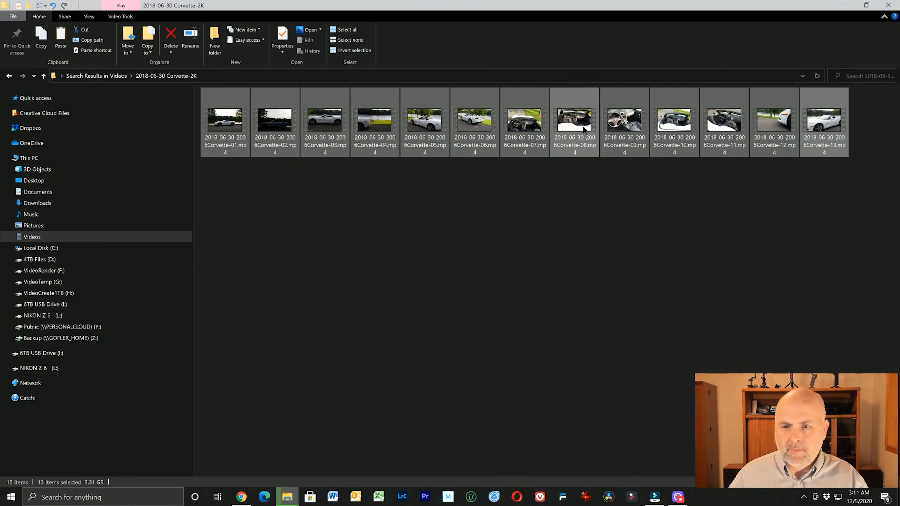
right_click(523, 129)
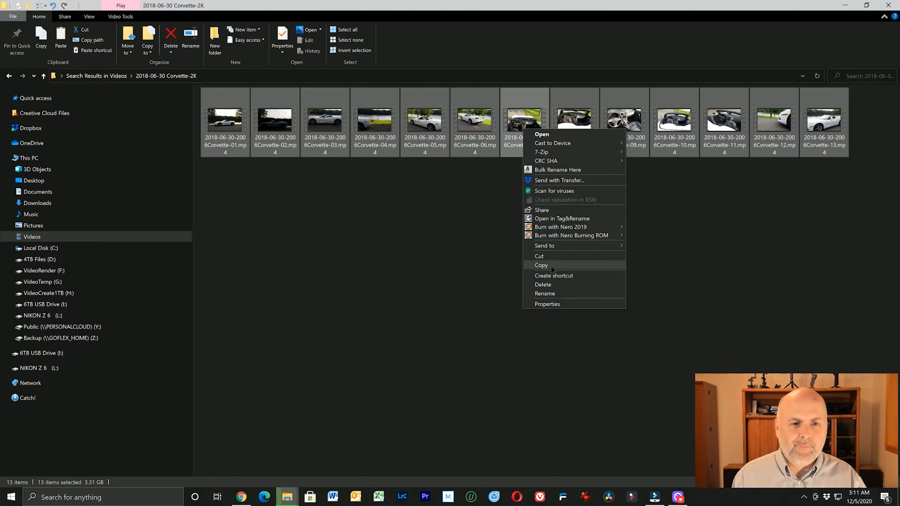
click(541, 265)
- Paste the 13 copied 2018-06-30 Corvette clips into the VideoFiles folder
mouse_move(290, 498)
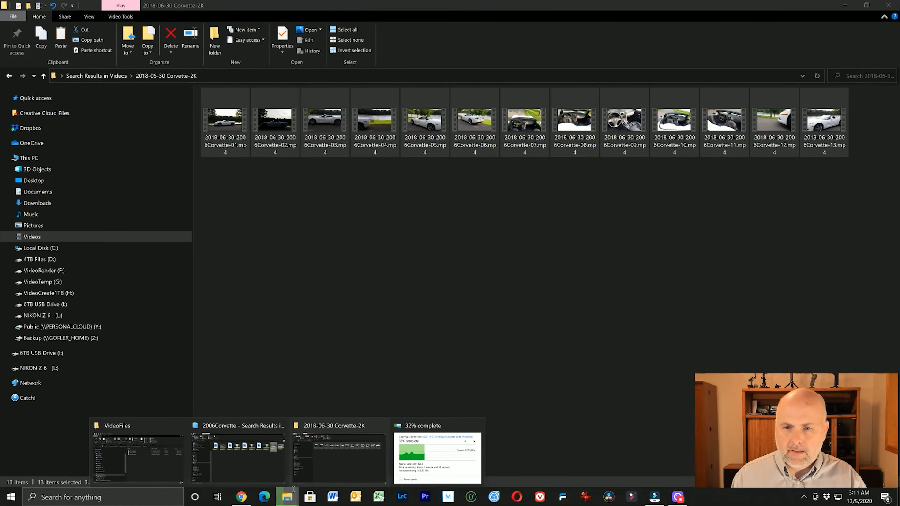
click(150, 465)
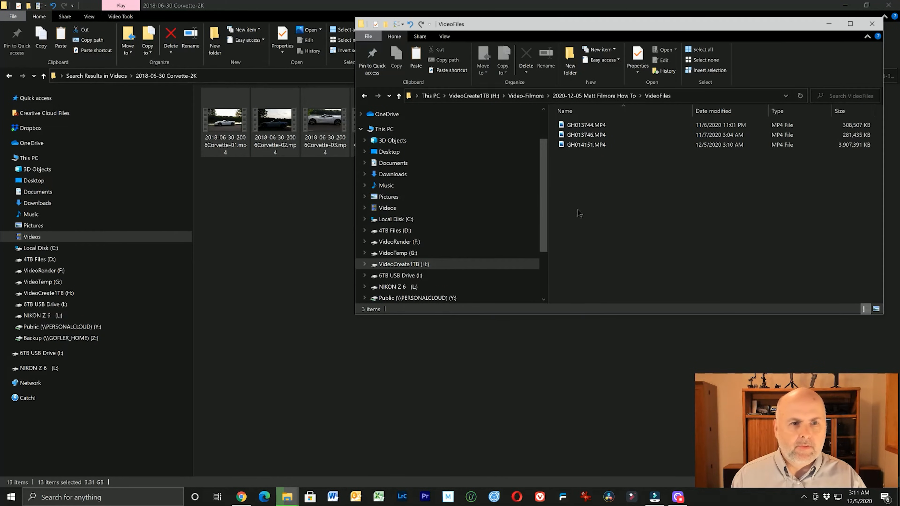
right_click(585, 205)
click(614, 259)
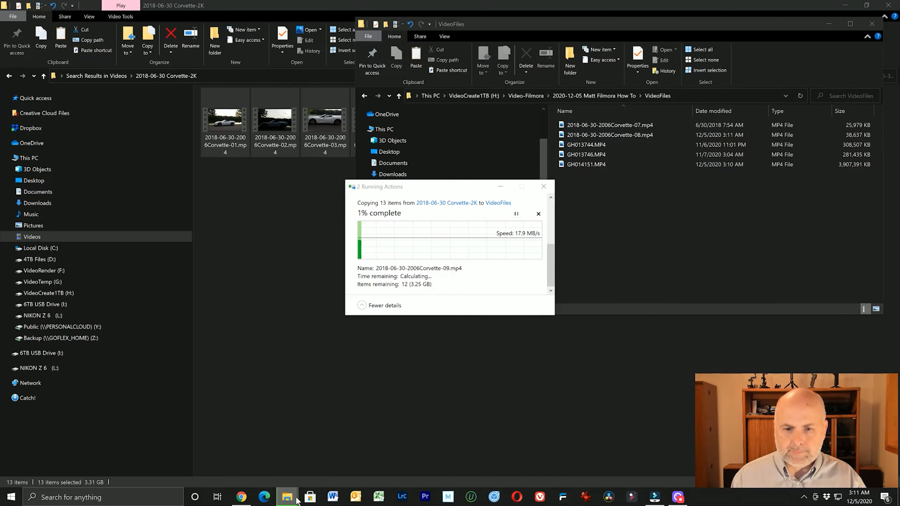
- Copy the six JPG photos from the 2006Corvette search results in Pictures, leaving out the NEF files
mouse_move(296, 499)
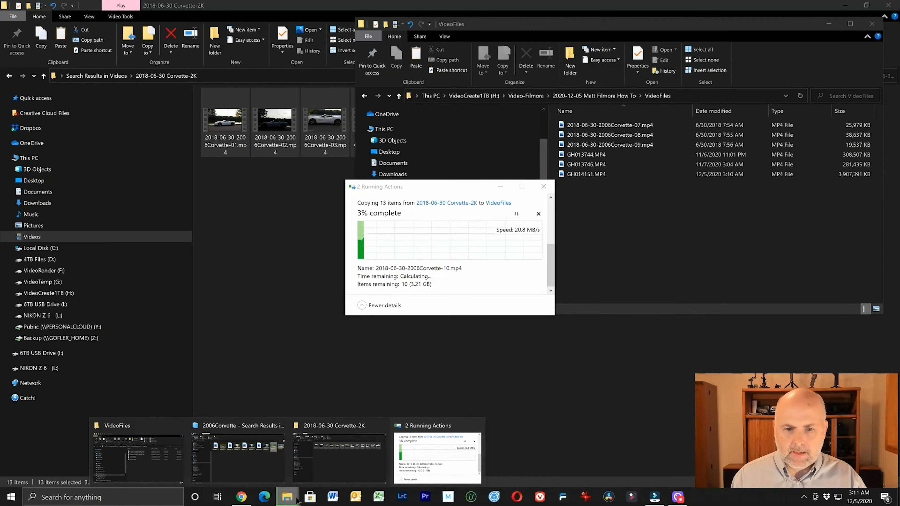
click(260, 463)
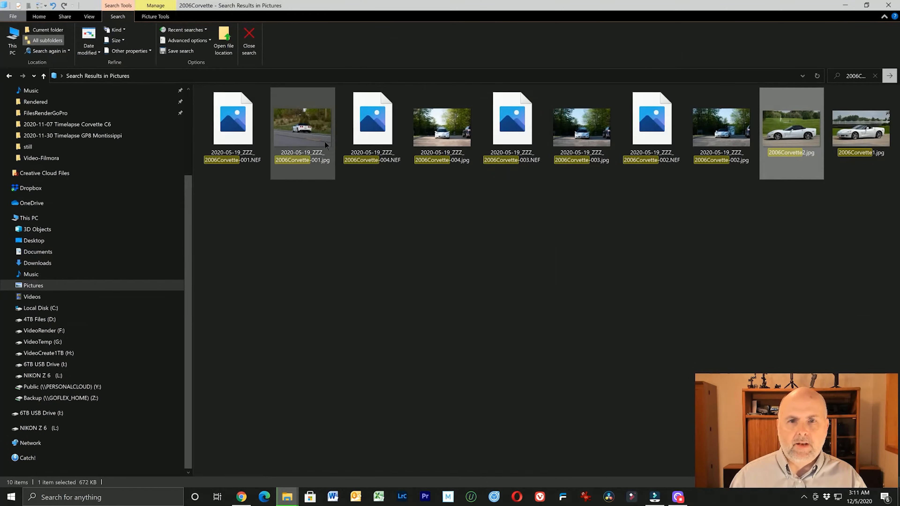
click(317, 138)
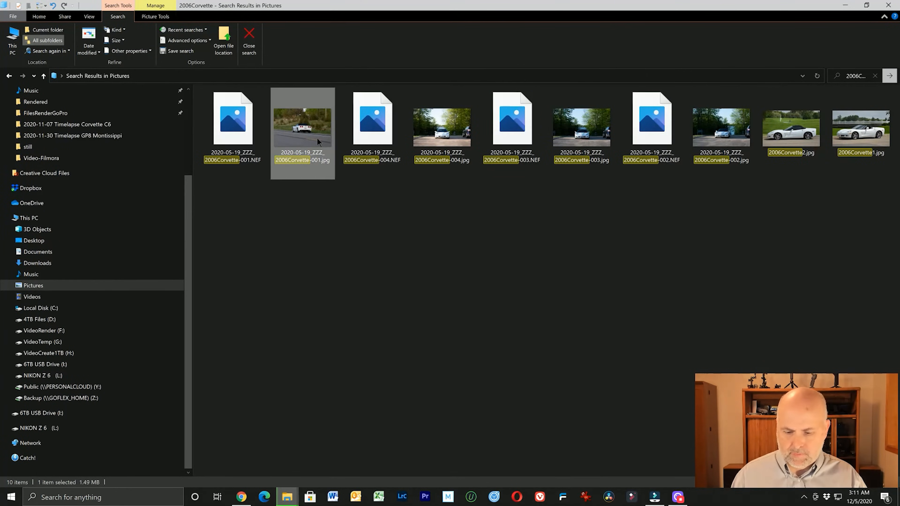
ctrl+click(435, 135)
ctrl+click(581, 135)
ctrl+click(747, 145)
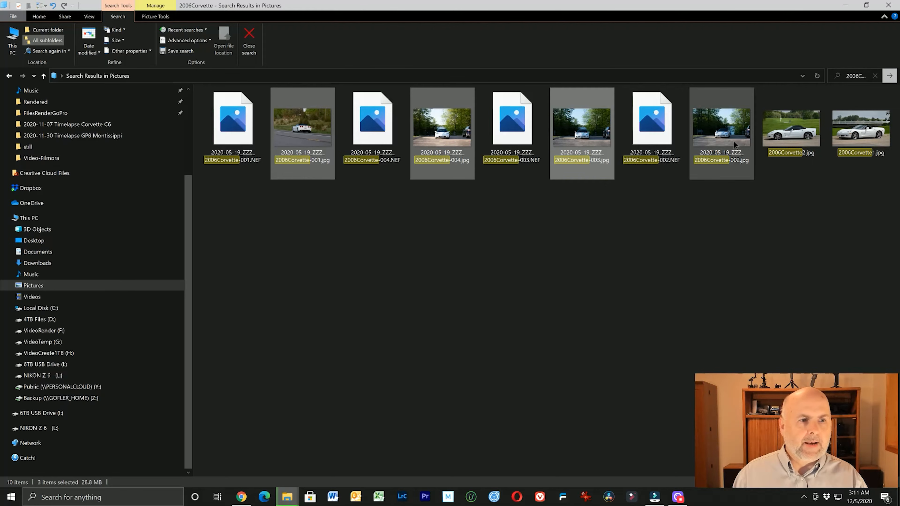
ctrl+click(779, 139)
ctrl+click(846, 139)
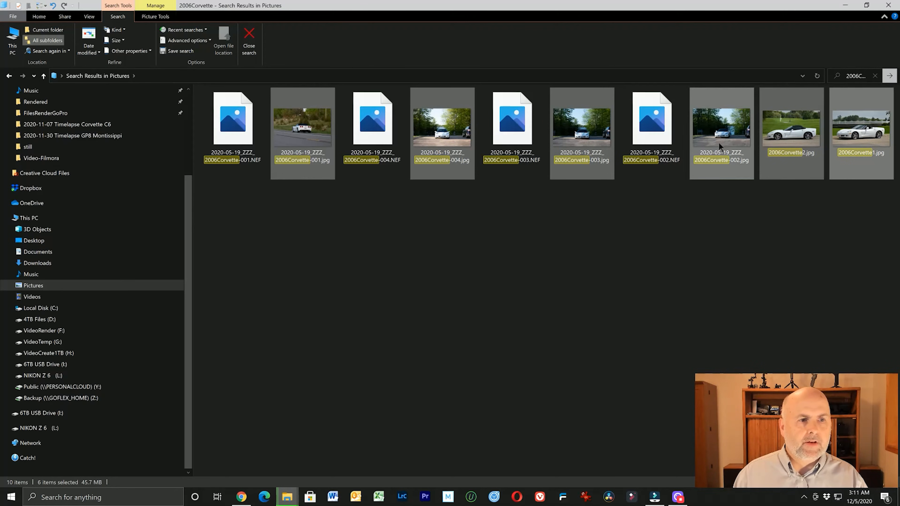
right_click(729, 138)
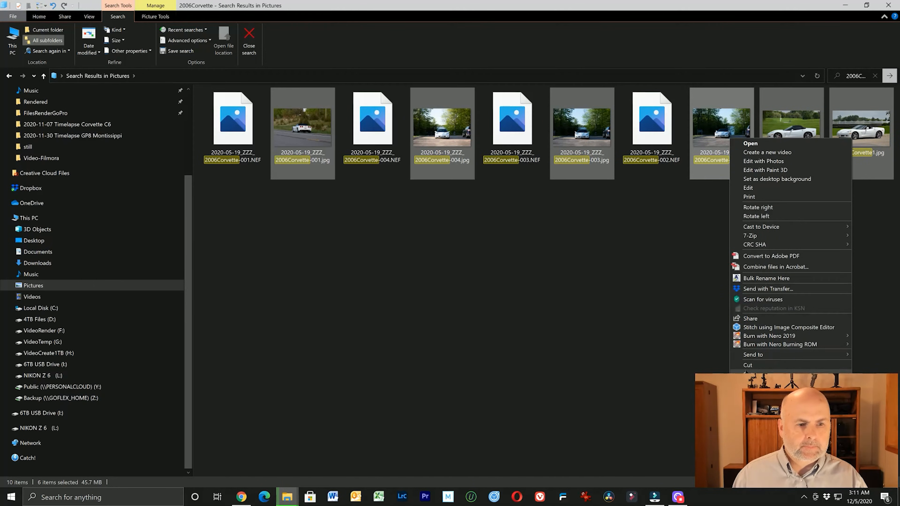
click(751, 375)
- Create an Images folder beside VideoFiles in the 2020-12-05 project folder and paste the six copied JPG photos into it
click(287, 497)
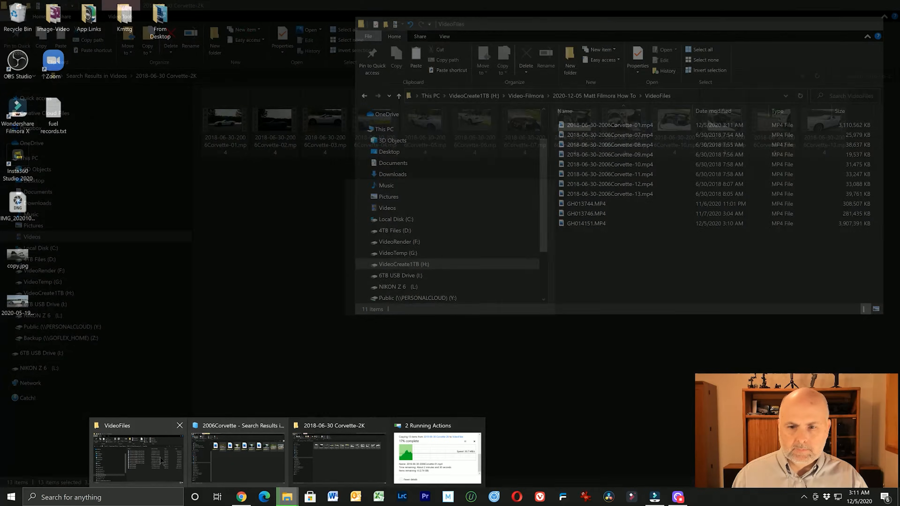
click(139, 457)
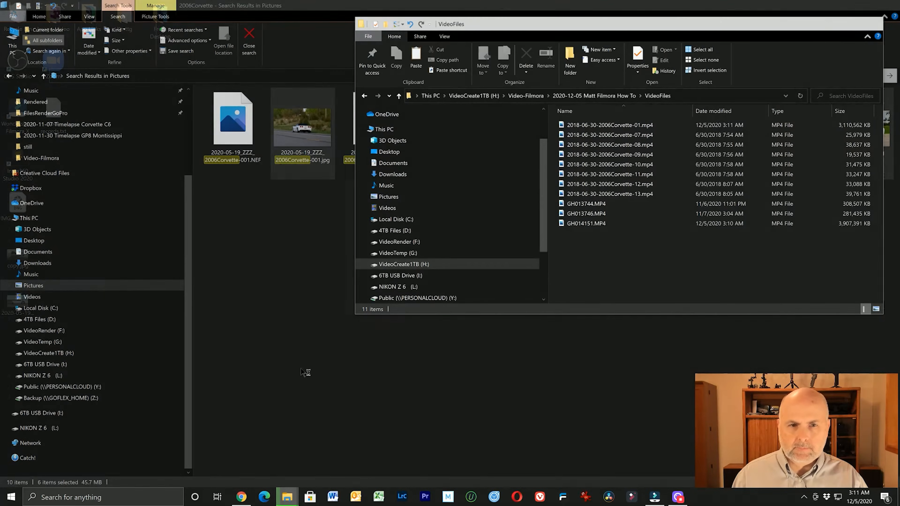
click(594, 96)
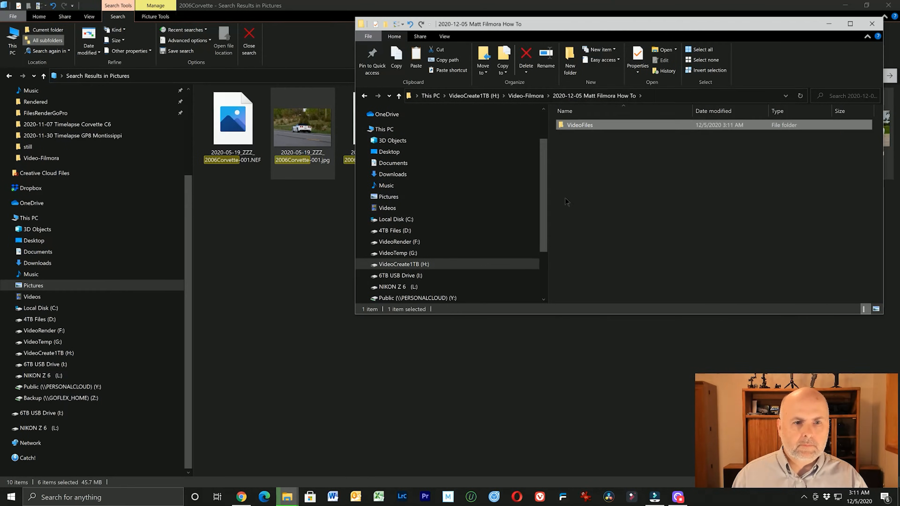
right_click(580, 185)
mouse_move(620, 301)
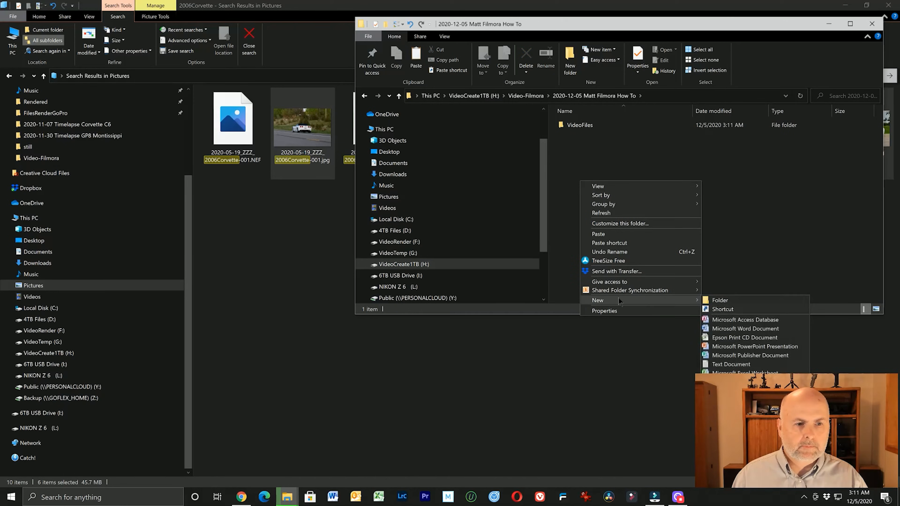
click(724, 302)
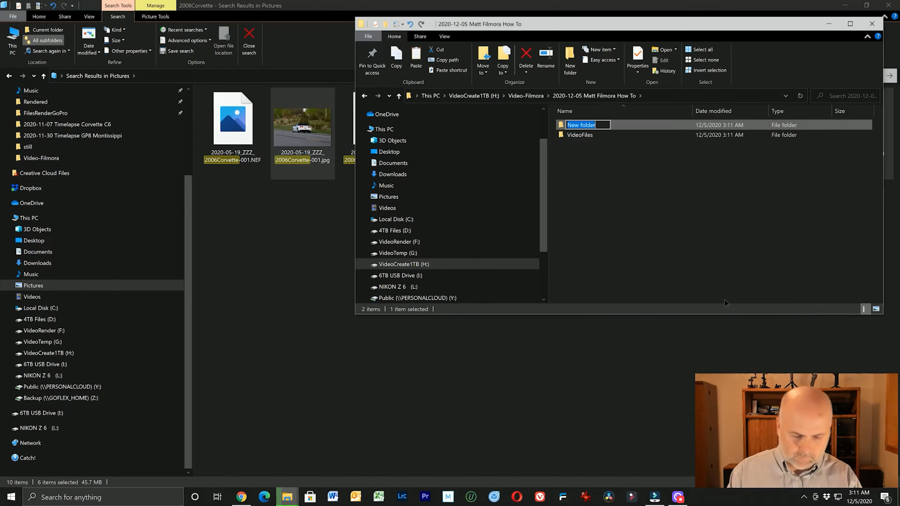
text(Images)
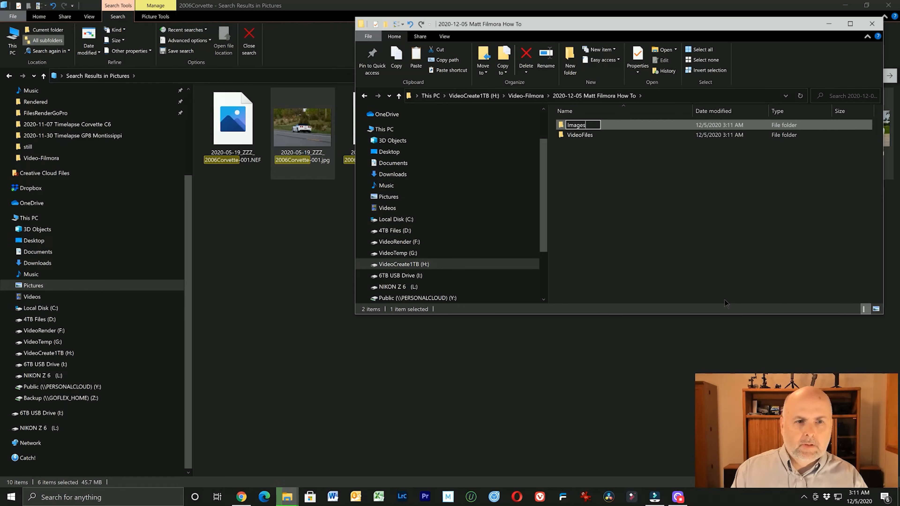
key(Return)
double_click(594, 127)
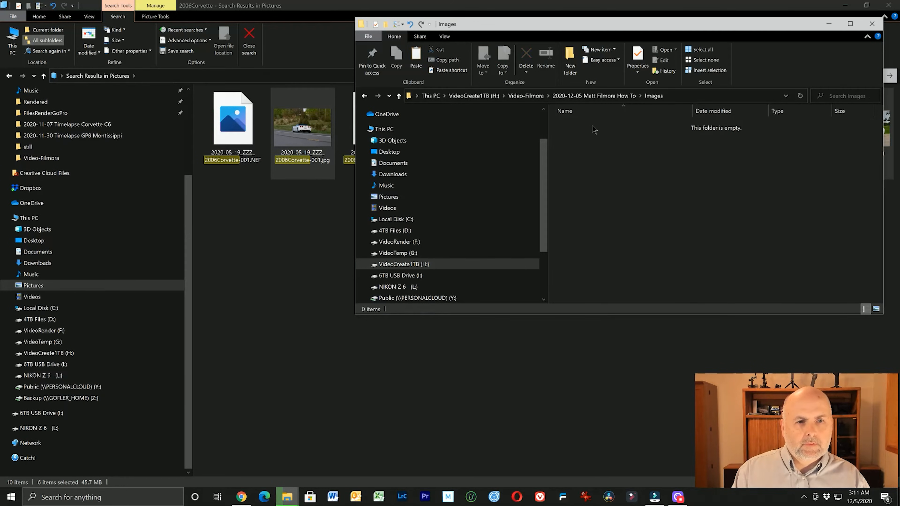
key(ctrl+v)
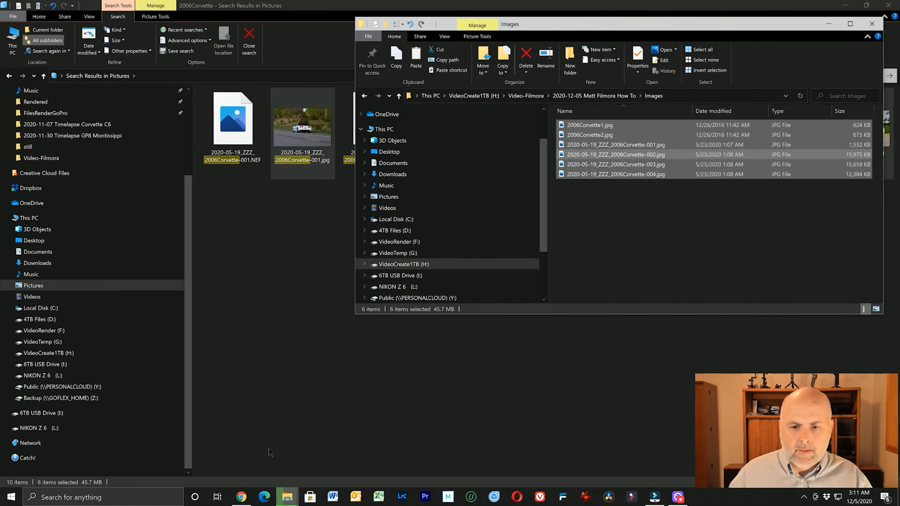
- Switch to Chrome and make its address bar ready for a new search
click(240, 496)
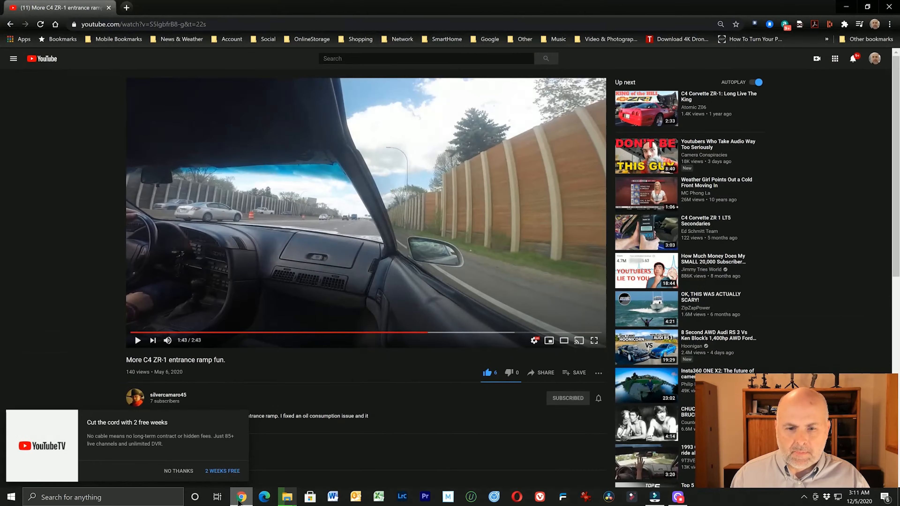
mouse_move(290, 494)
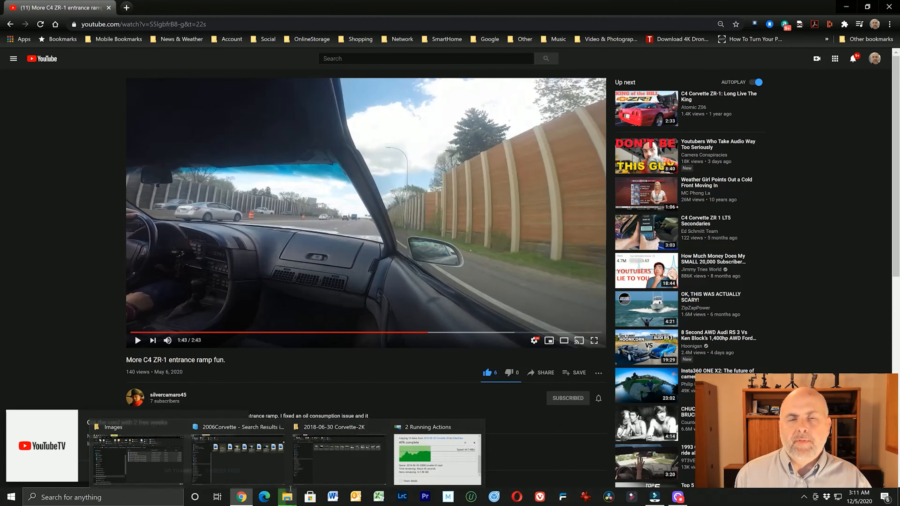
click(238, 24)
text(fa)
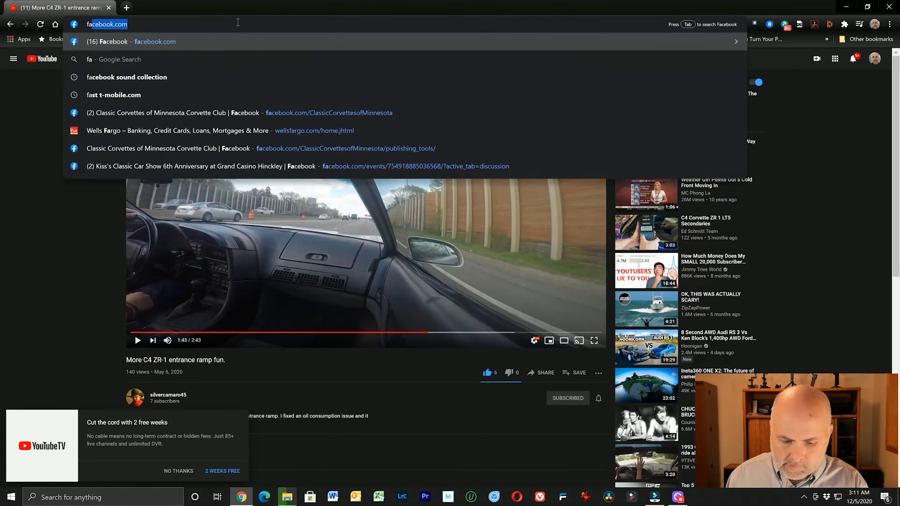
text(cebo)
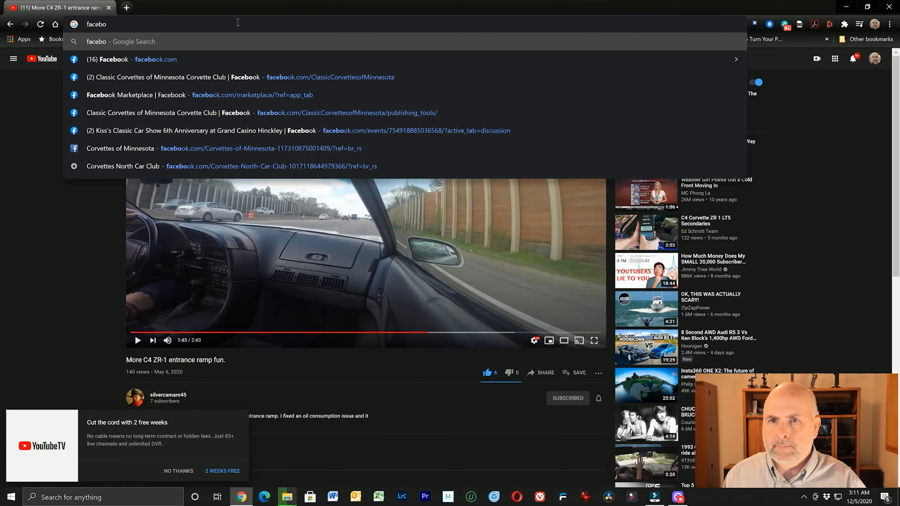
key(Down)
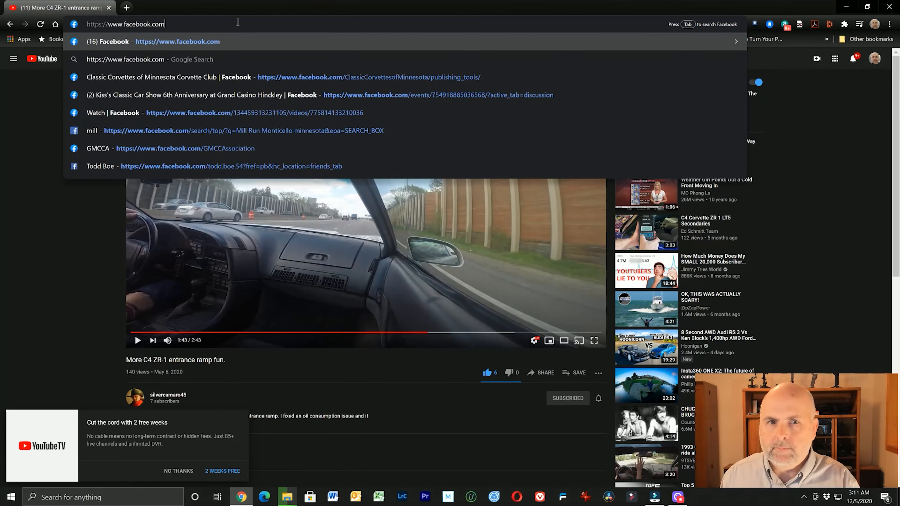
key(BackSpace)
key(BackSpace)
key(BackSpace)
key(BackSpace)
key(BackSpace)
key(BackSpace)
key(BackSpace)
key(BackSpace)
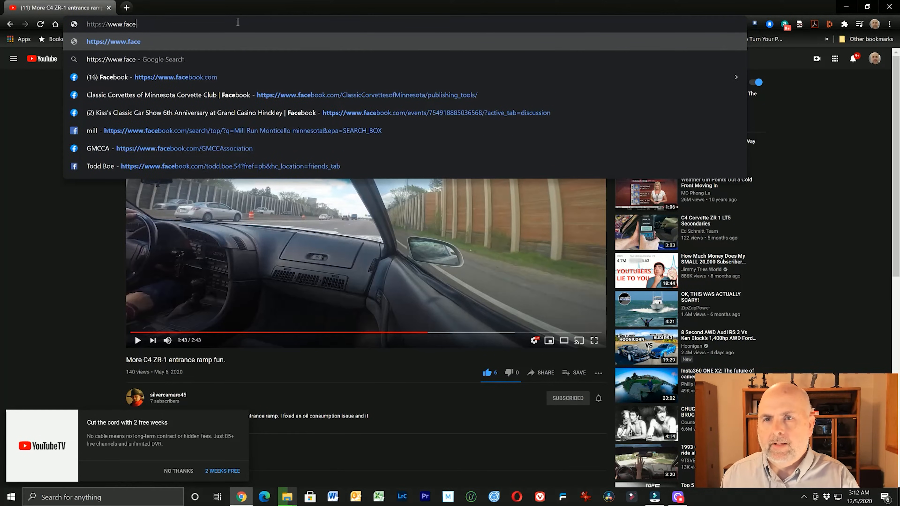
key(BackSpace)
key(BackSpace)
key(BackSpace)
key(BackSpace)
key(BackSpace)
key(BackSpace)
key(BackSpace)
key(BackSpace)
key(BackSpace)
key(BackSpace)
key(BackSpace)
key(BackSpace)
- Search the web for "facebook sound collection" and open the Facebook Sound Collection result
text(face)
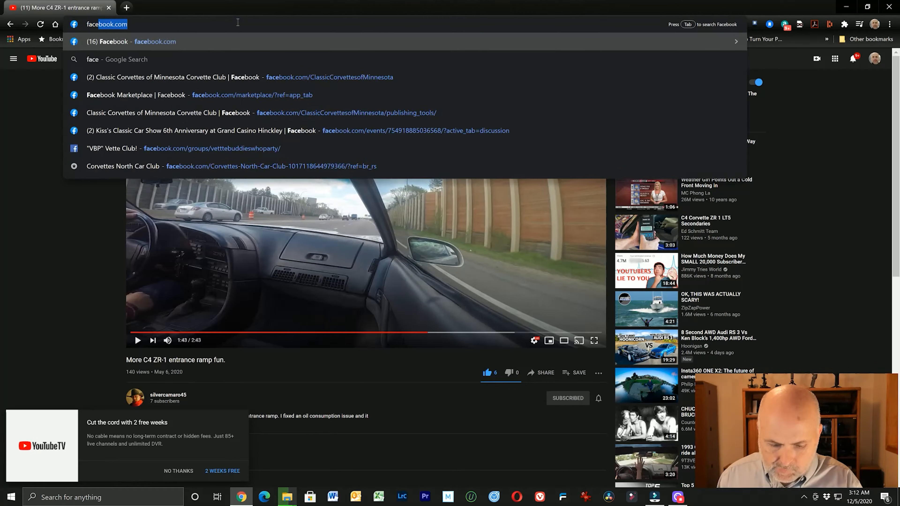
text(book sound)
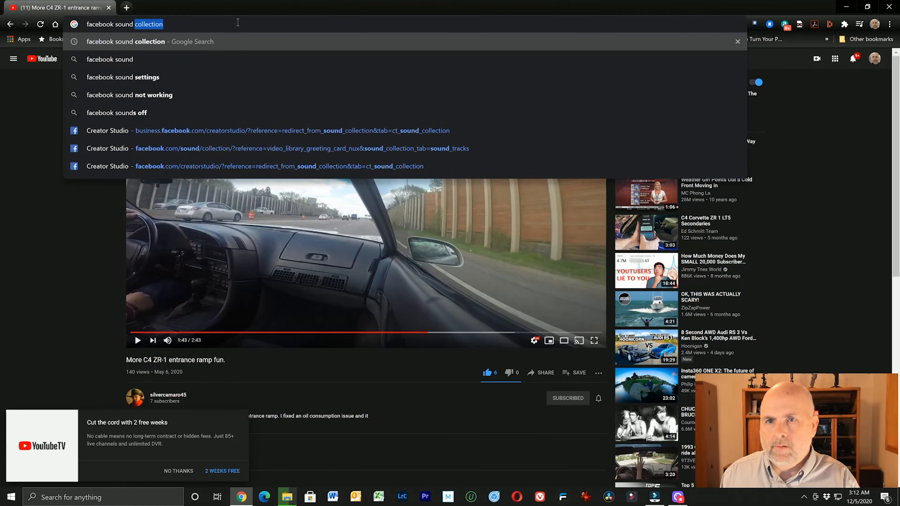
text(collection)
key(Return)
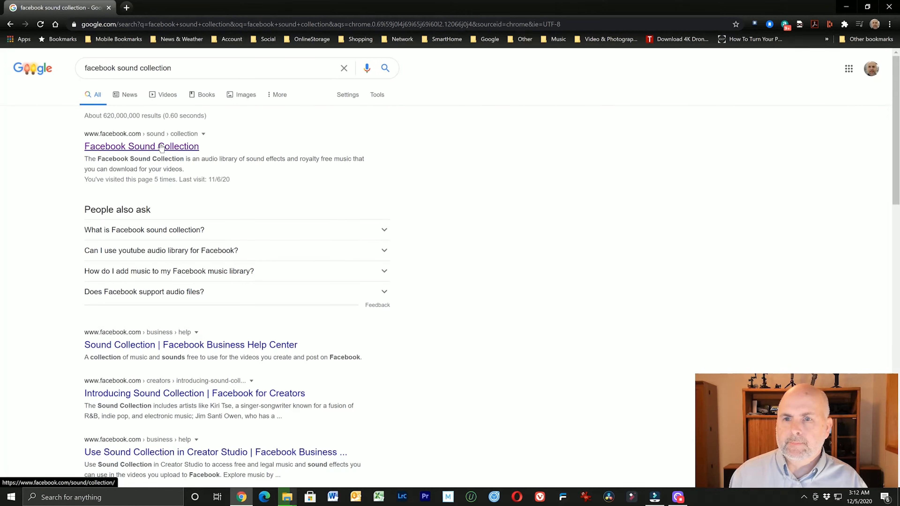
click(161, 146)
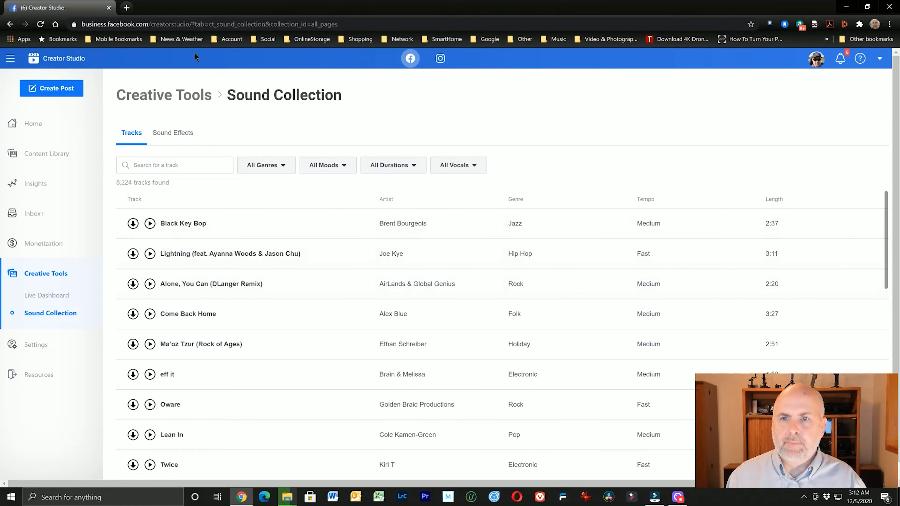
- Briefly preview the Black Key Bop track in the Sound Collection, then stop its playback
click(149, 224)
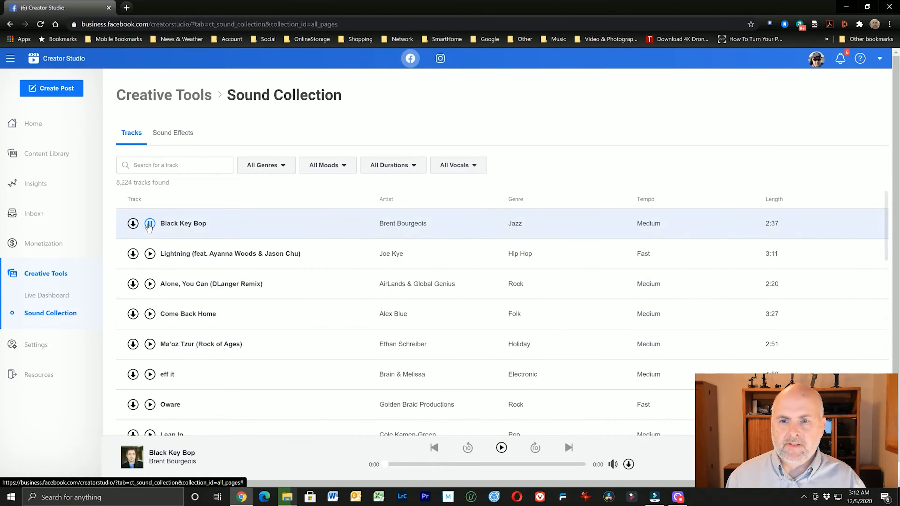
click(149, 224)
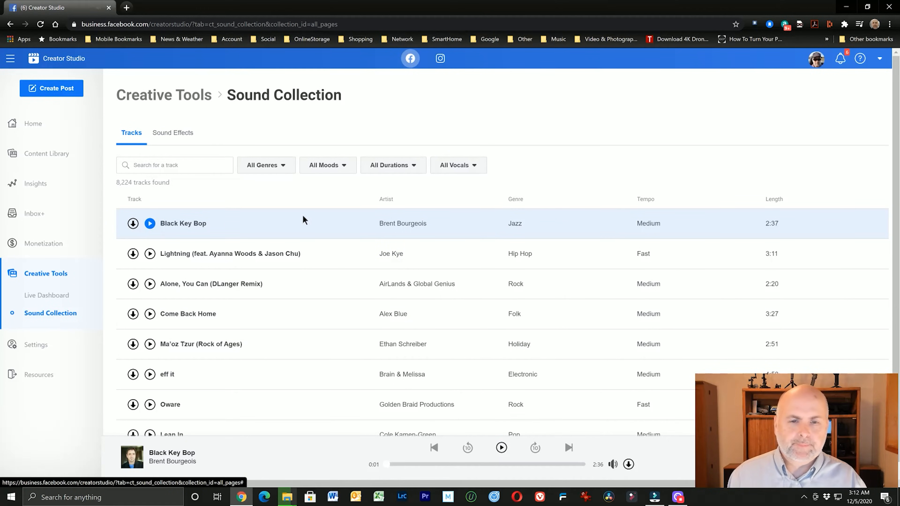
- Filter the Sound Collection tracks to the Cinematic genre and preview the track all yall
click(354, 170)
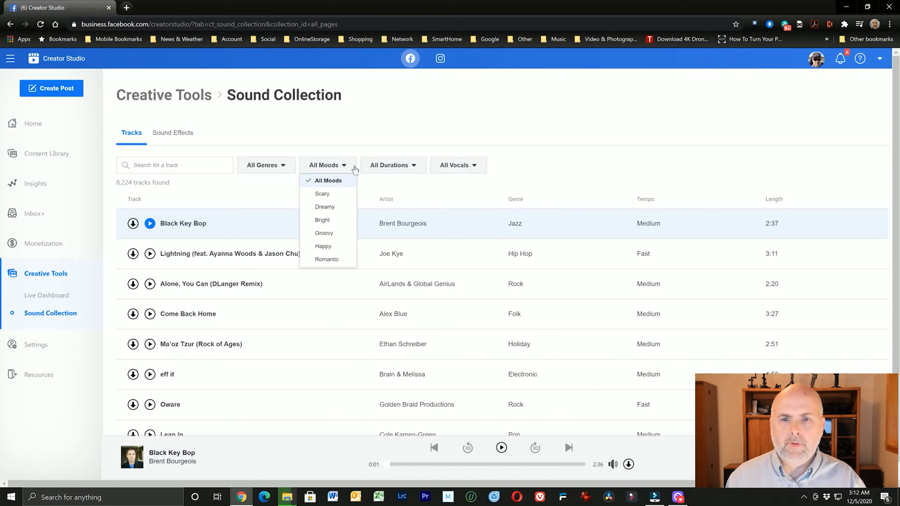
click(285, 170)
scroll(277, 241, down, 2)
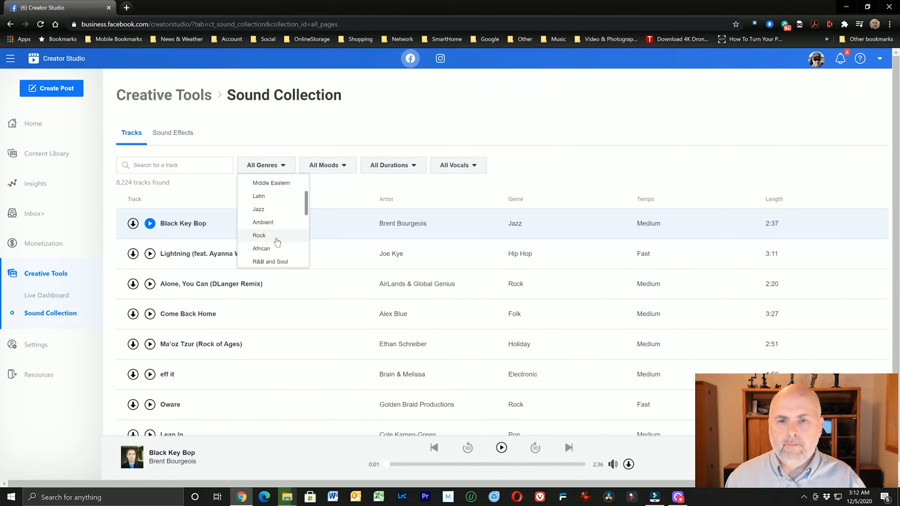
scroll(277, 241, down, 5)
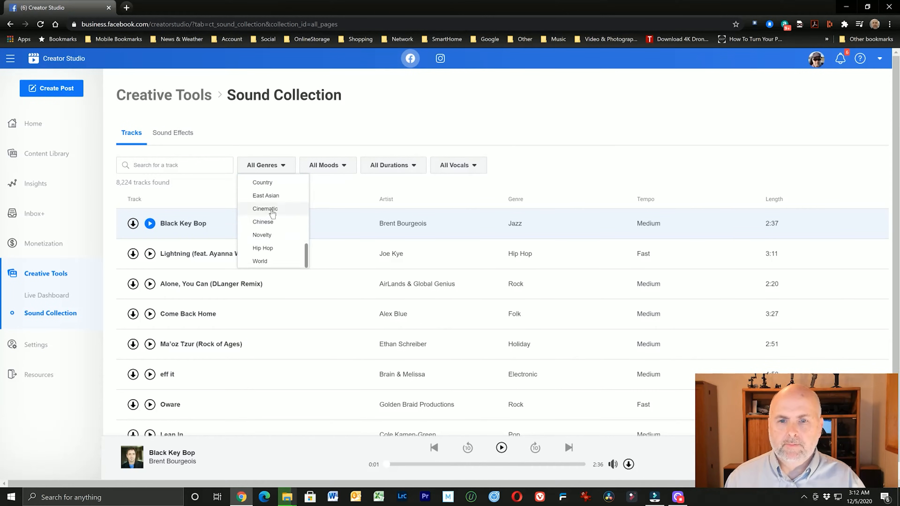
click(273, 210)
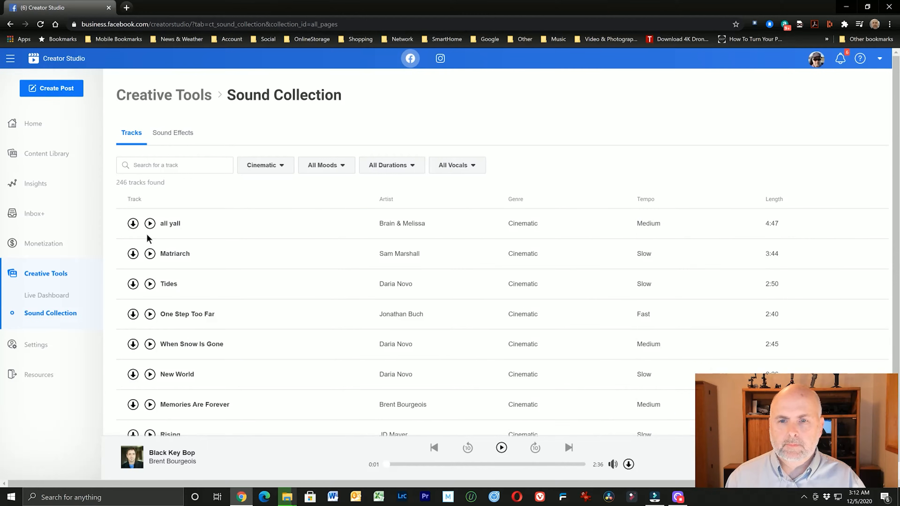
click(150, 223)
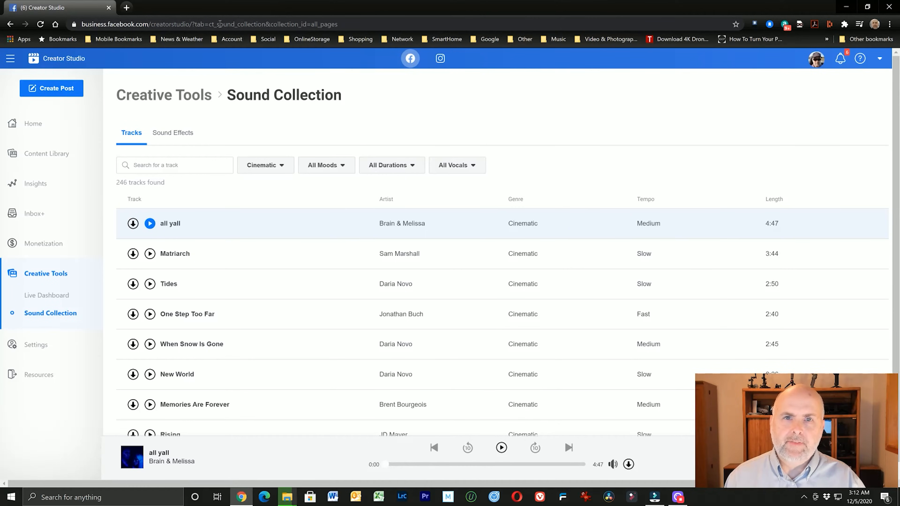
- Search the web for "youtube audio library" and open the Audio Library link from the results
click(220, 23)
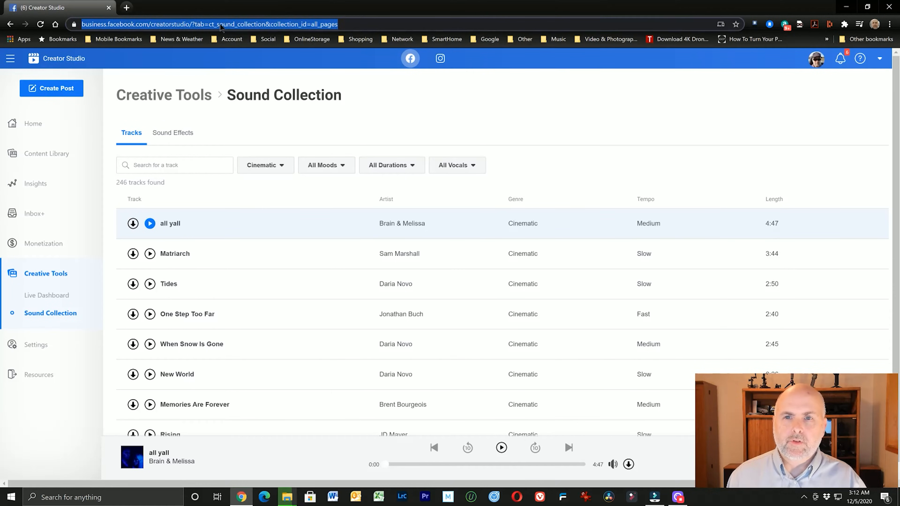
text(youtube Audio library)
key(Return)
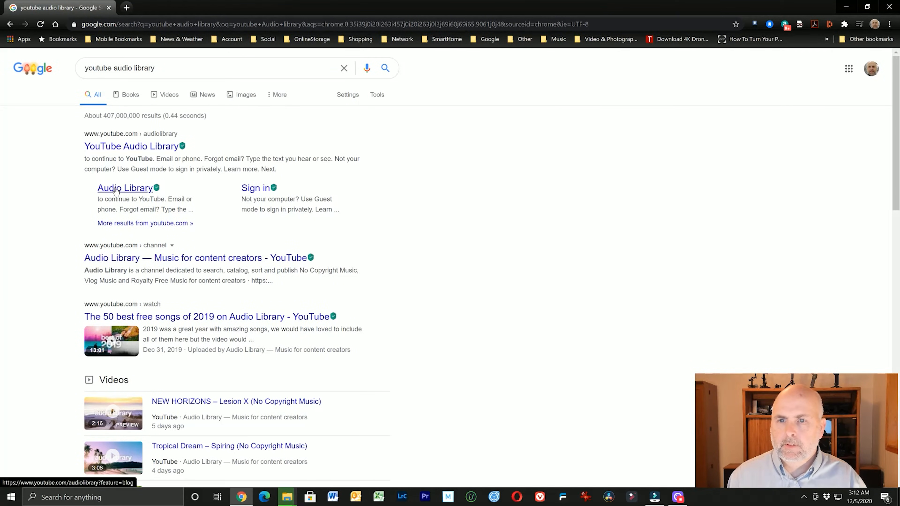
click(125, 187)
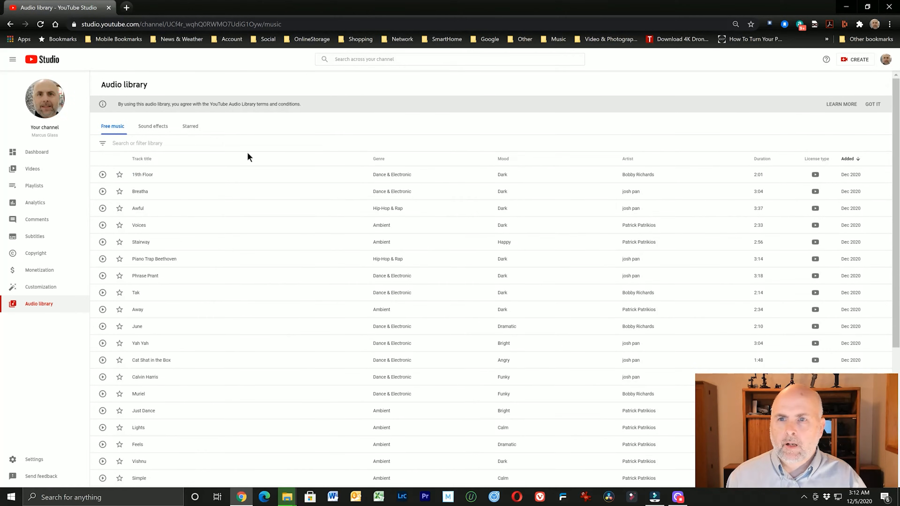
- Preview the free music tracks 19th Floor, Breatha and Calvin Harris in the YouTube audio library, stopping each one after a moment
click(102, 175)
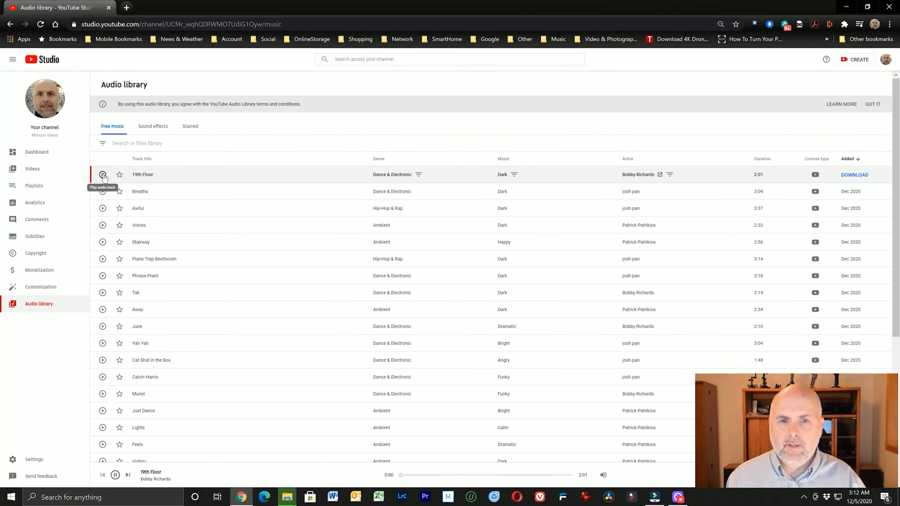
click(103, 175)
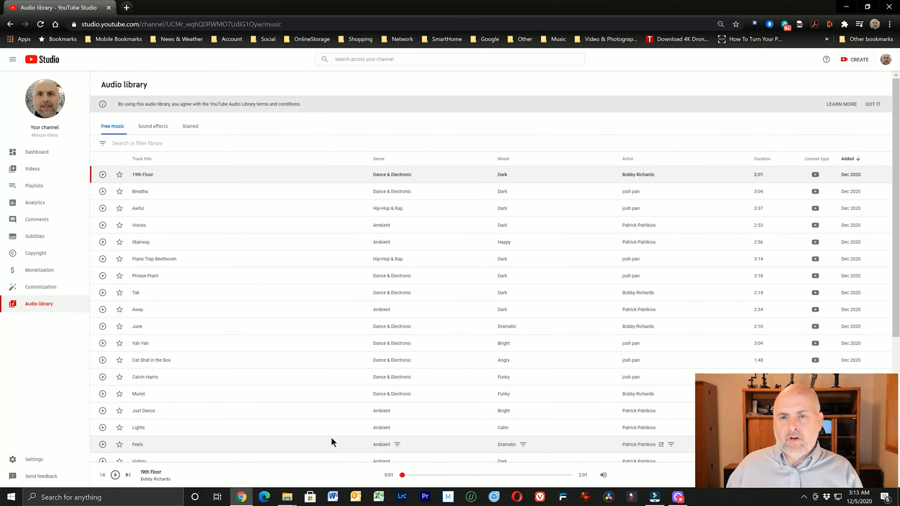
click(103, 192)
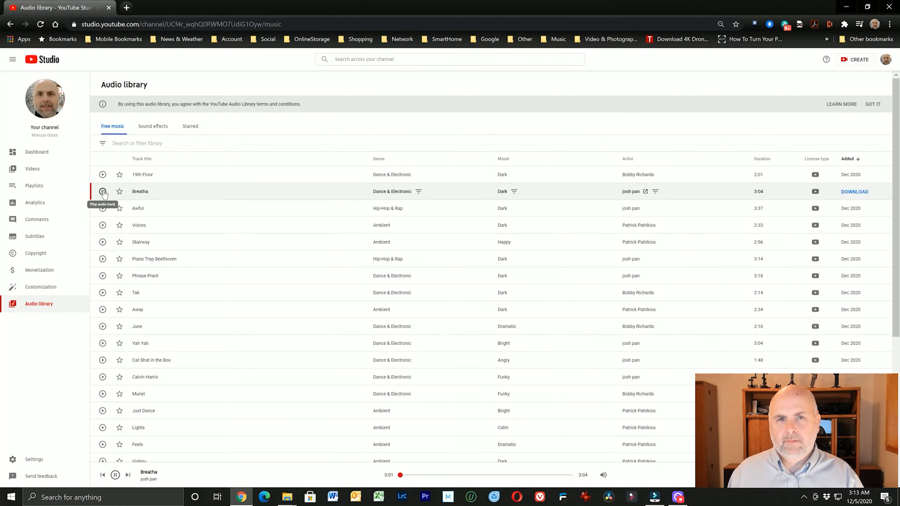
click(103, 192)
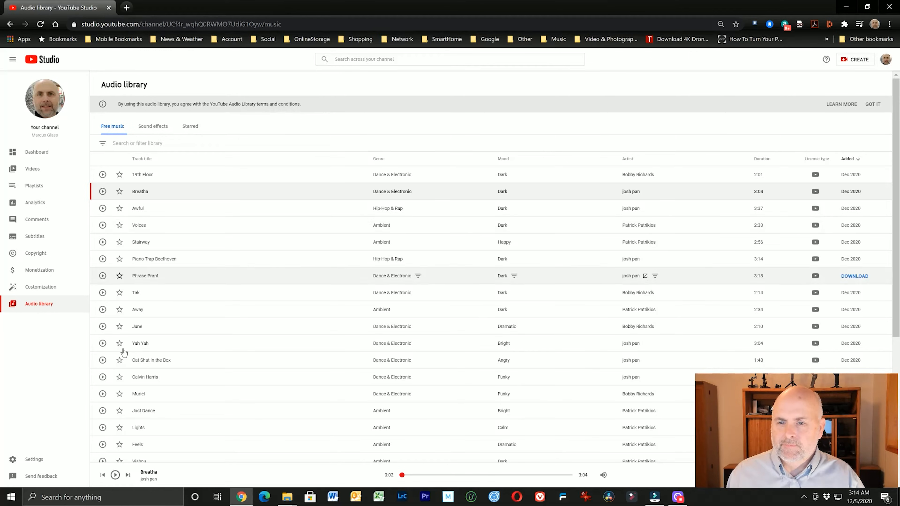
scroll(177, 336, down, 5)
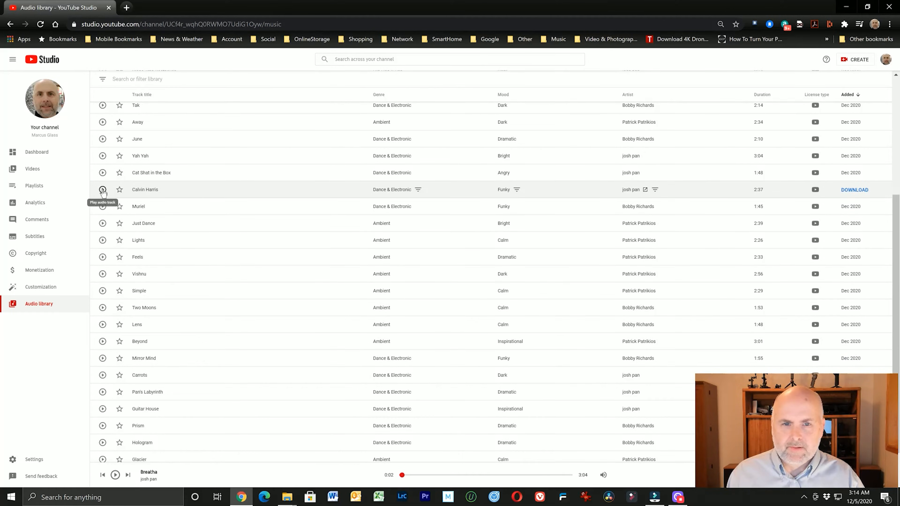
click(102, 190)
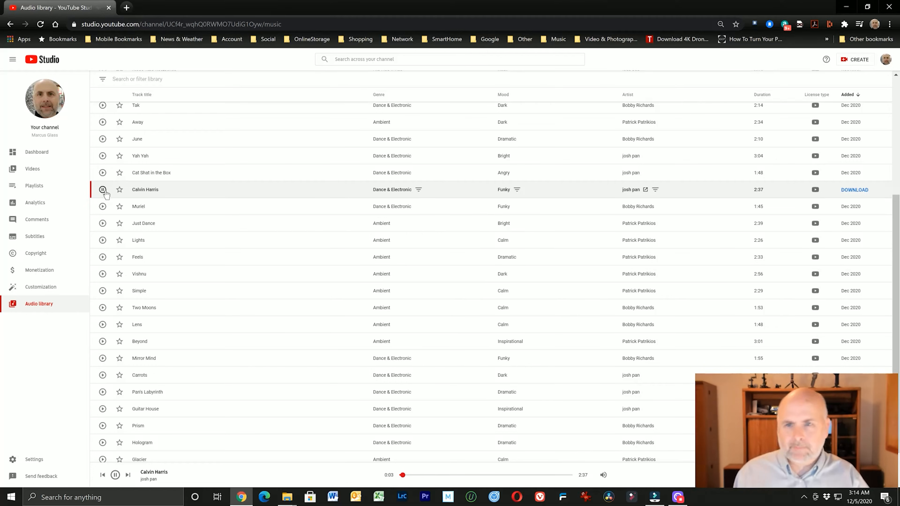
click(106, 191)
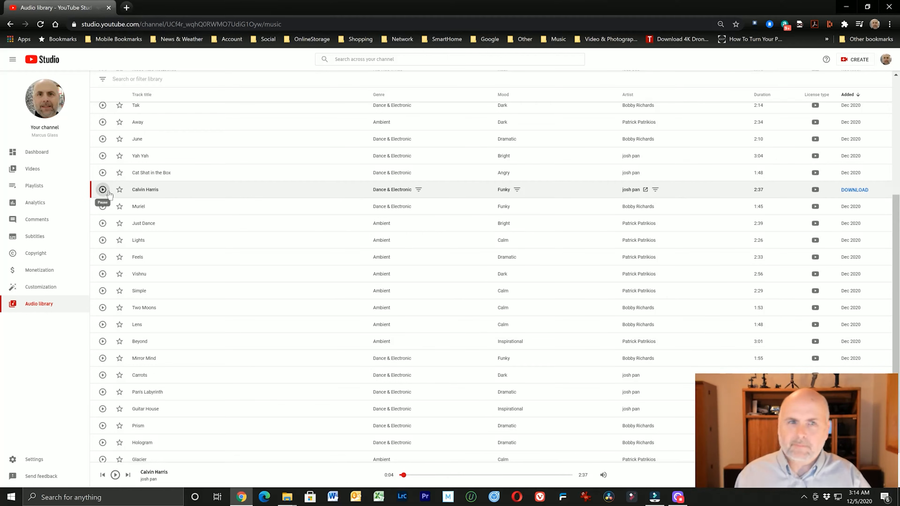
- Minimize the browser and switch to the empty Wondershare Filmora project
click(846, 8)
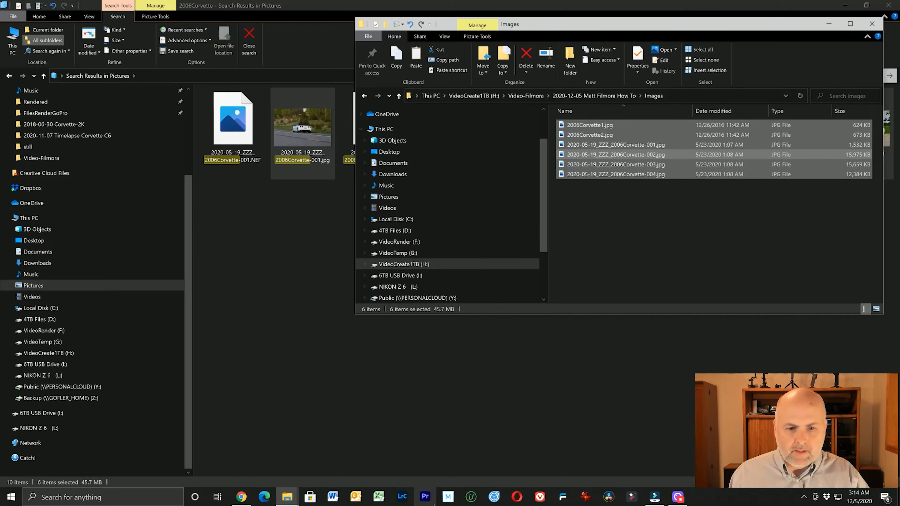
mouse_move(654, 497)
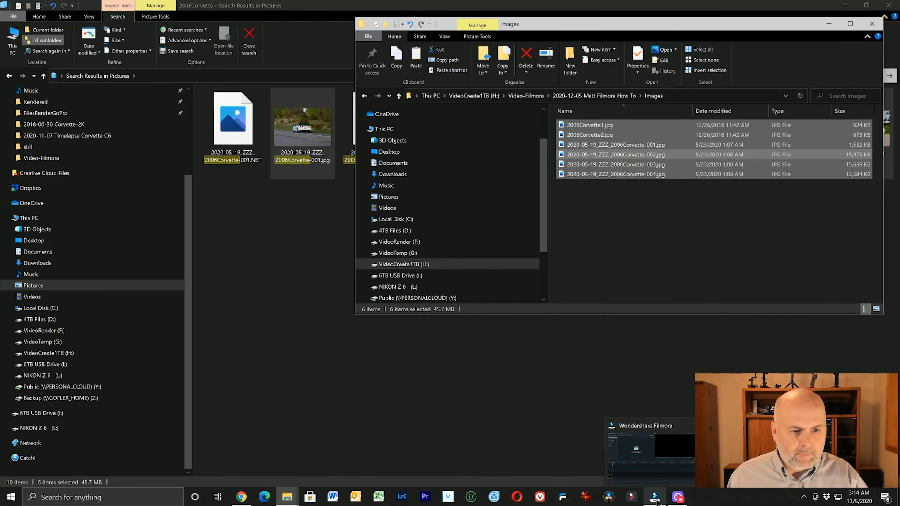
click(654, 459)
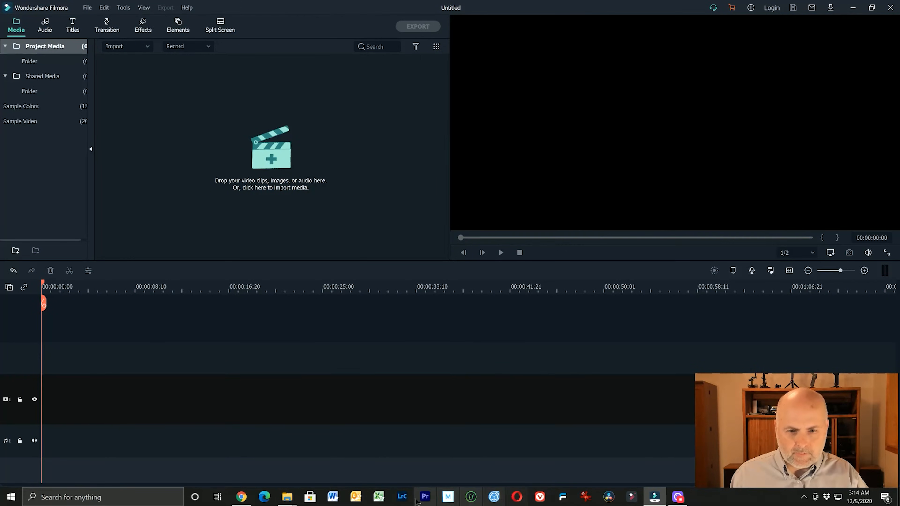
- Close the 2006Corvette search results and 2018-06-30 Corvette-2K folder windows, and bring up the project's Images folder window over Filmora
mouse_move(293, 503)
mouse_move(307, 477)
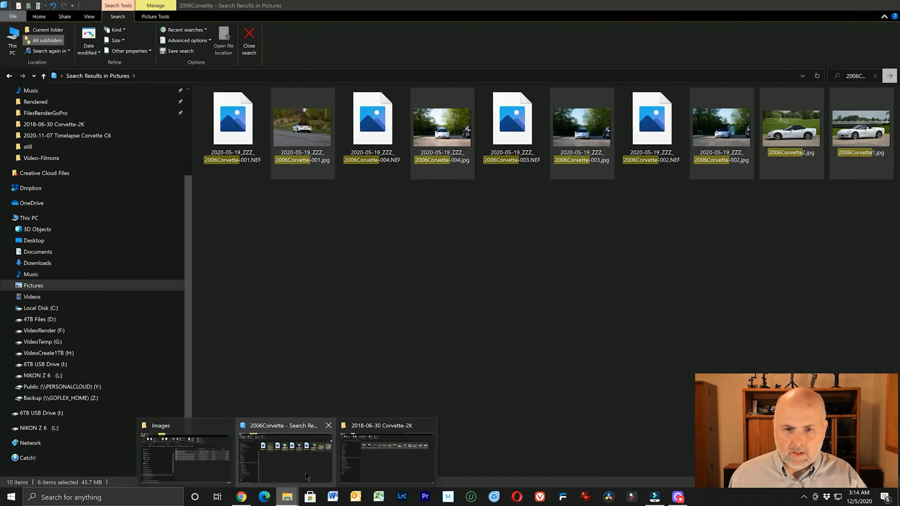
click(287, 477)
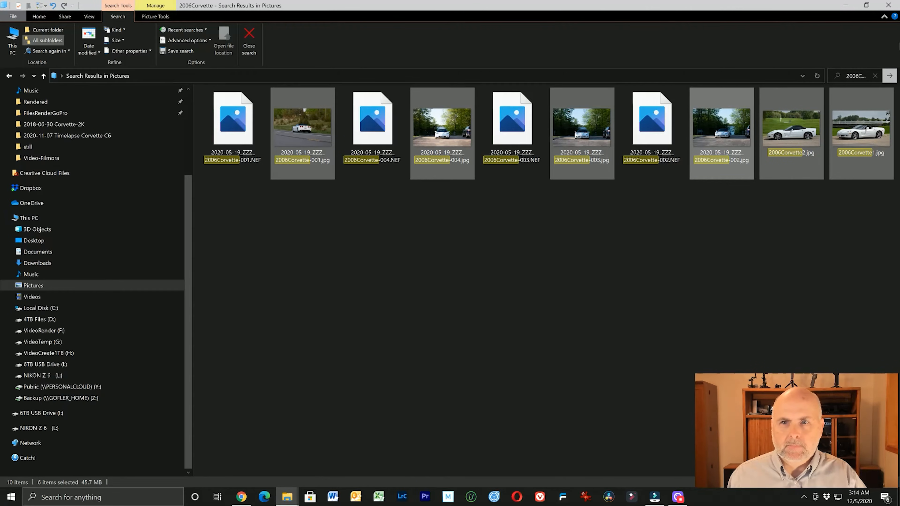
click(887, 5)
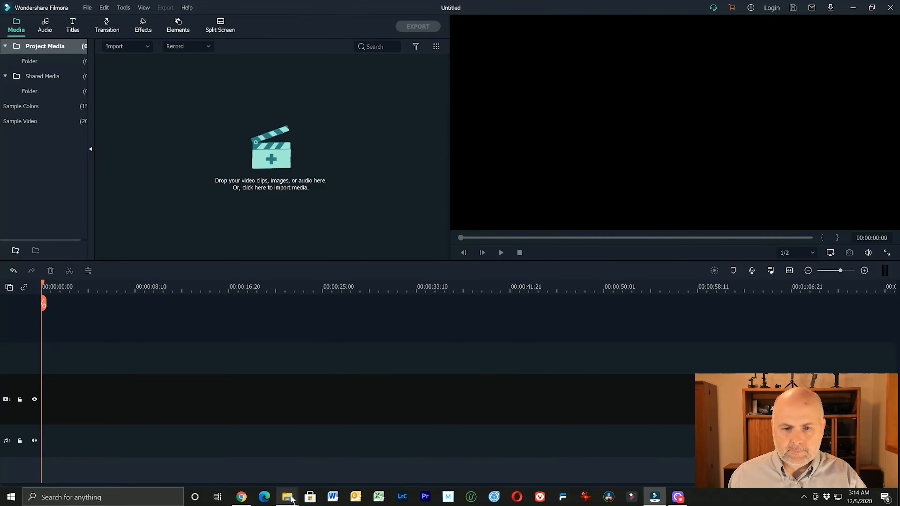
mouse_move(299, 496)
click(331, 476)
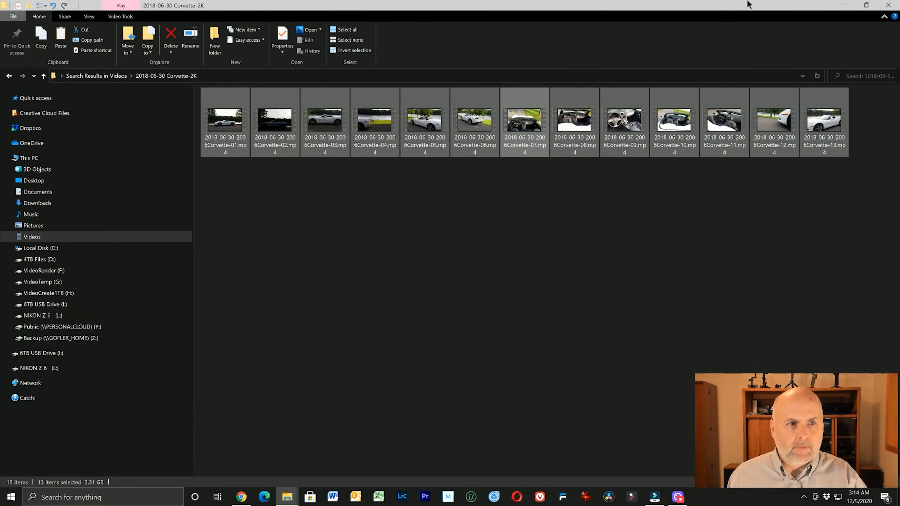
click(887, 5)
click(287, 496)
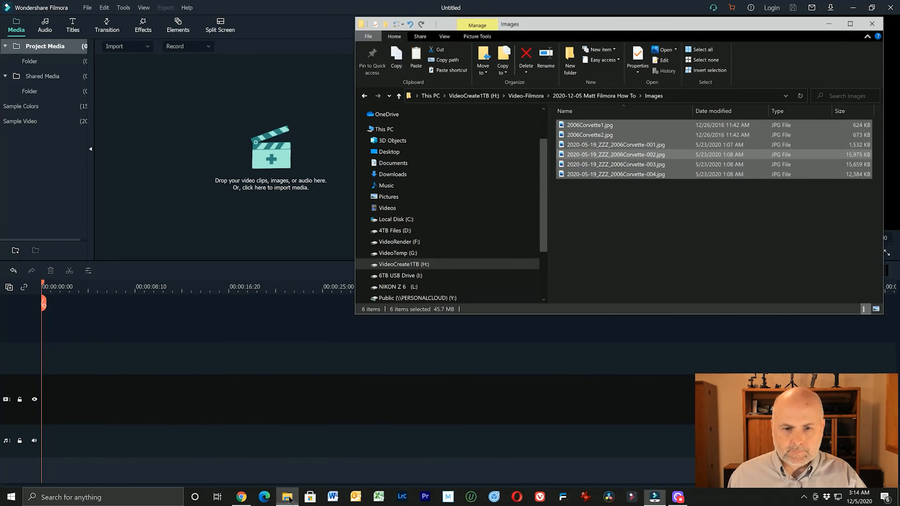
- Add all six Corvette JPG photos from the Images folder to Filmora's project media, then clear the selection
click(614, 256)
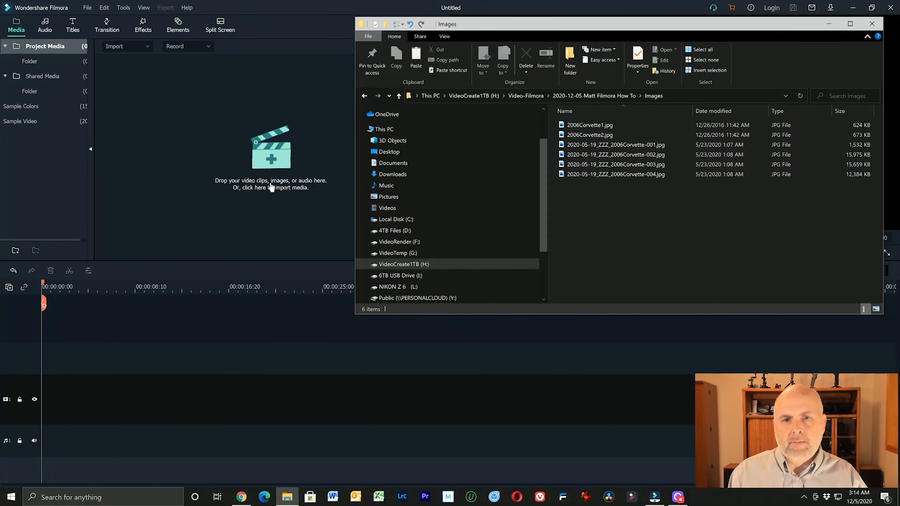
click(599, 125)
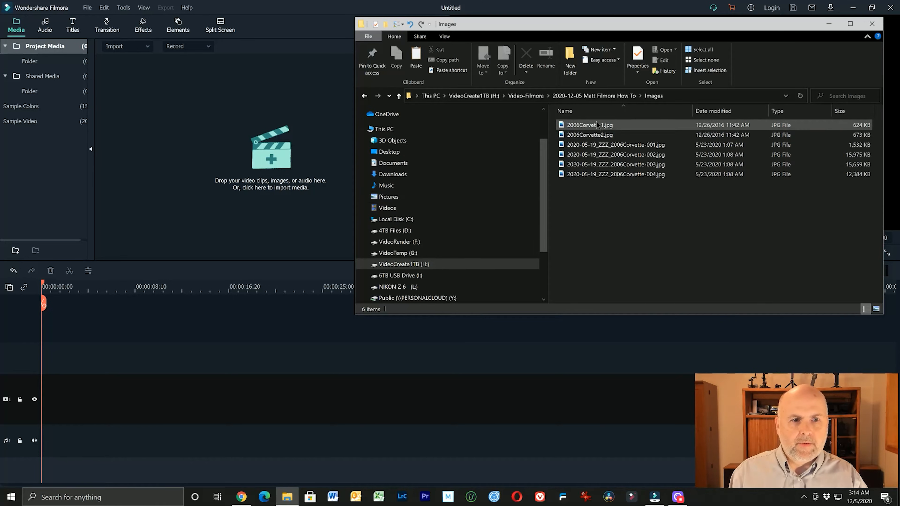
shift+click(595, 177)
drag(568, 128, 220, 125)
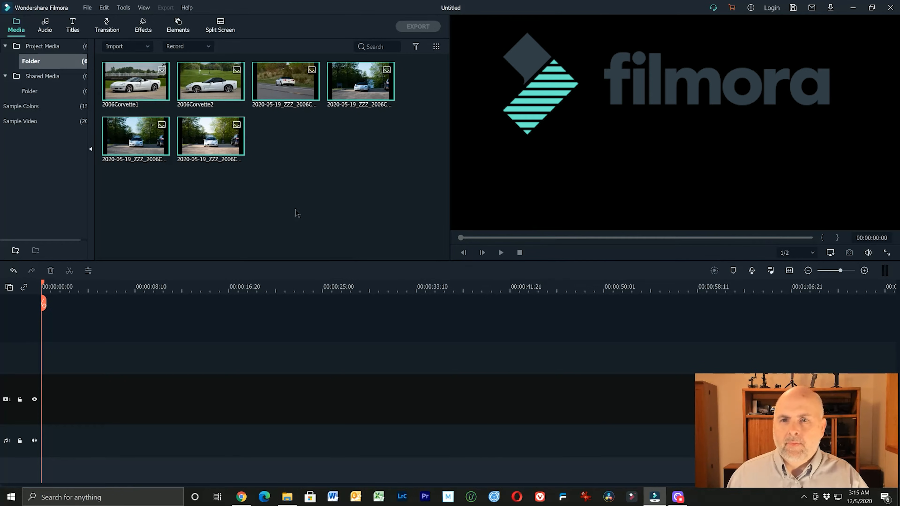
mouse_move(237, 71)
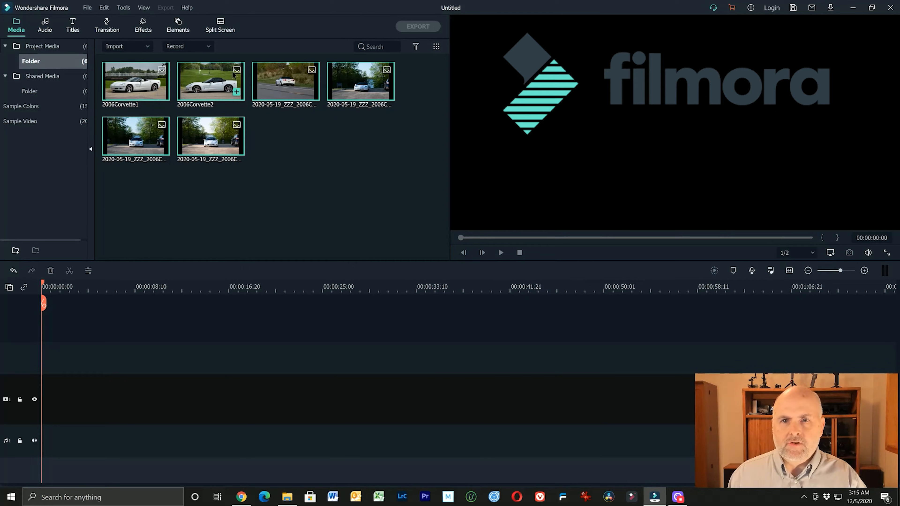
mouse_move(374, 73)
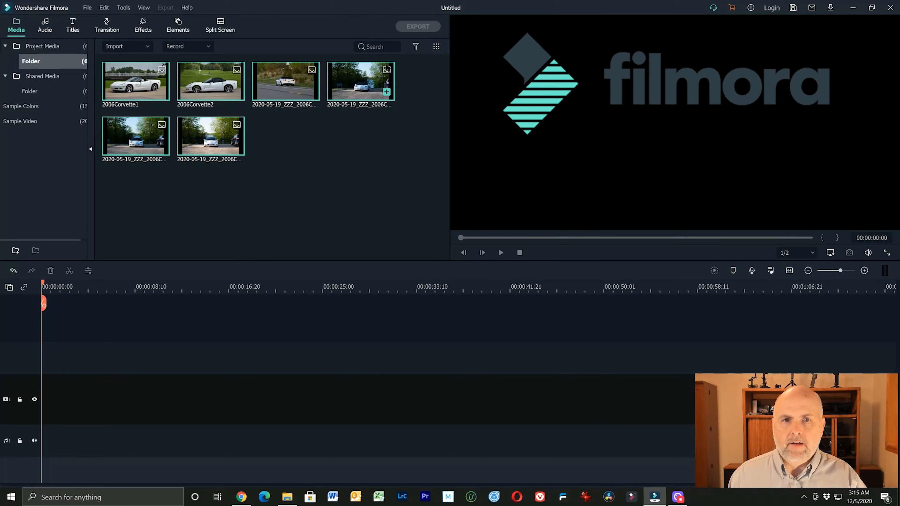
click(323, 172)
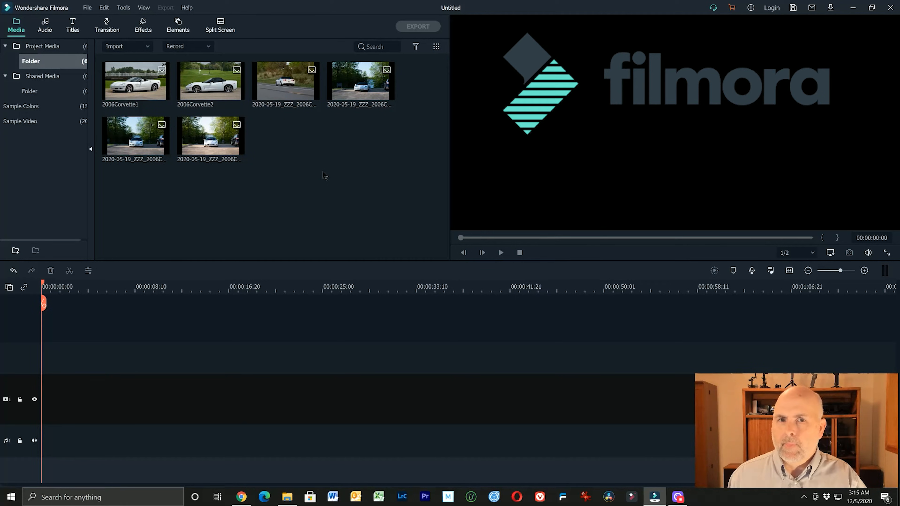
- Start a media import and browse on the VideoCreate1TB drive to Video-Filmora > 2020-12-05 Matt Filmora How To > VideoFiles
right_click(323, 172)
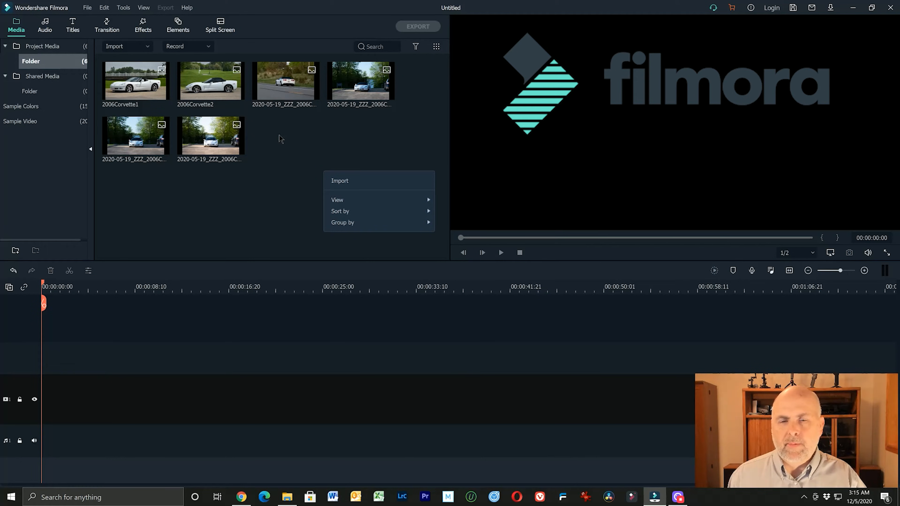
right_click(293, 141)
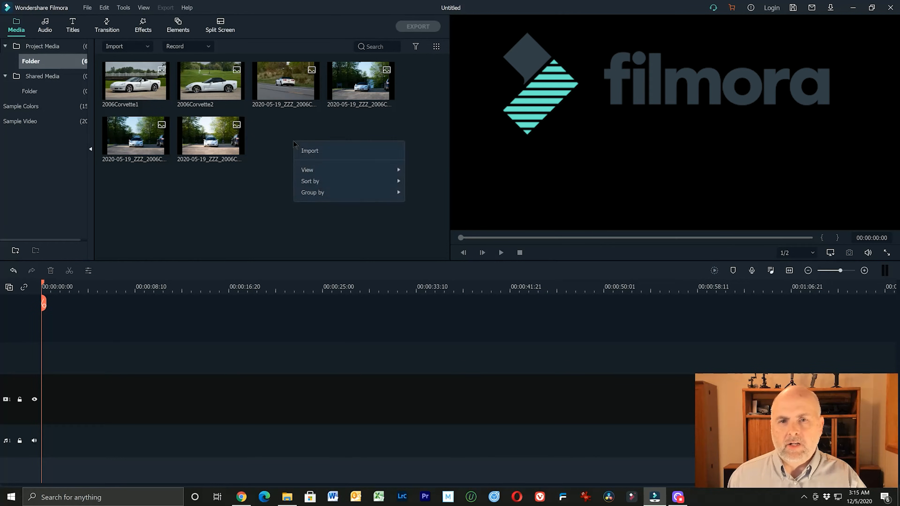
click(317, 153)
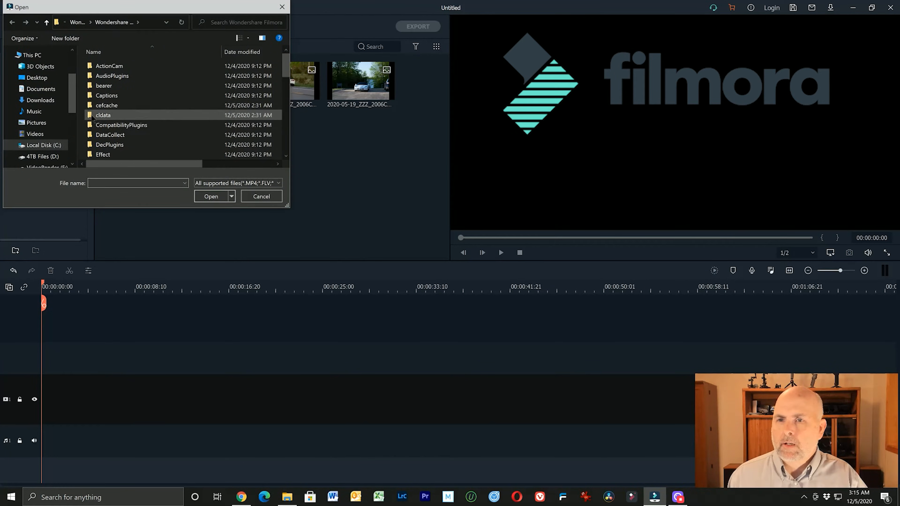
scroll(47, 148, down, 1)
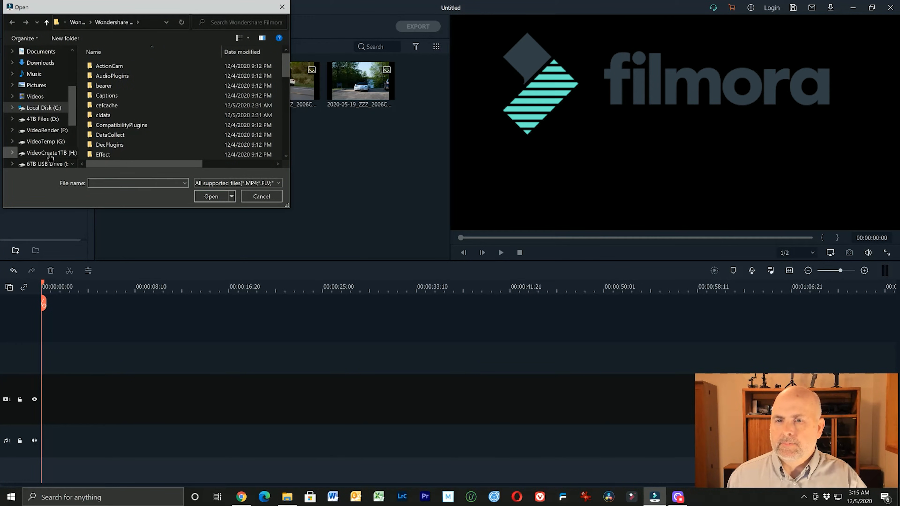
click(49, 157)
scroll(138, 136, down, 5)
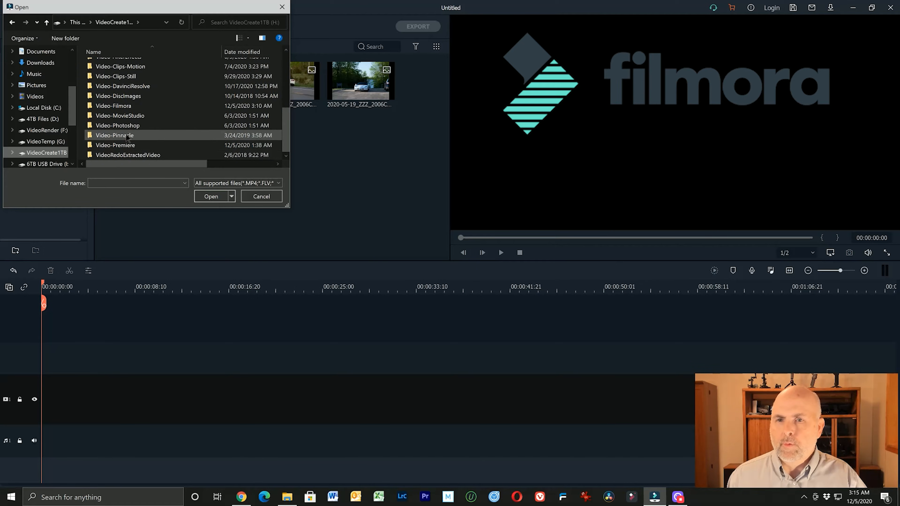
double_click(128, 107)
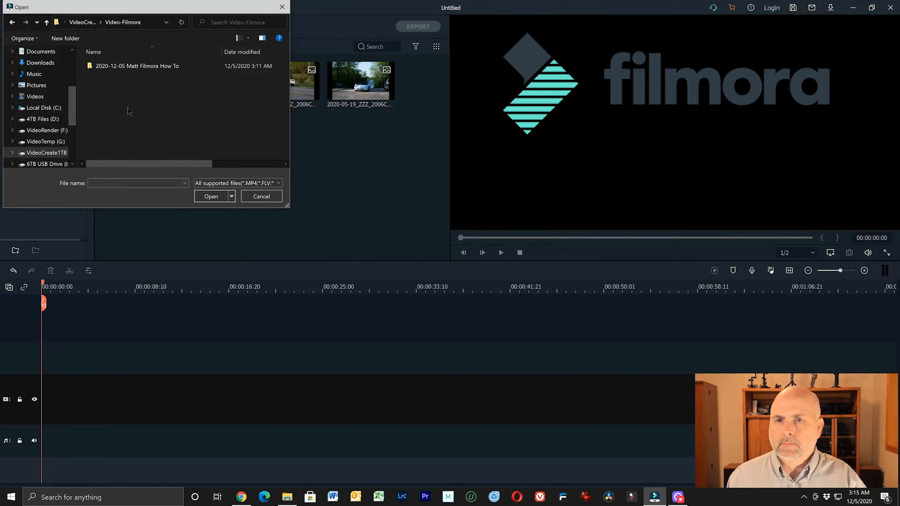
double_click(136, 65)
double_click(111, 83)
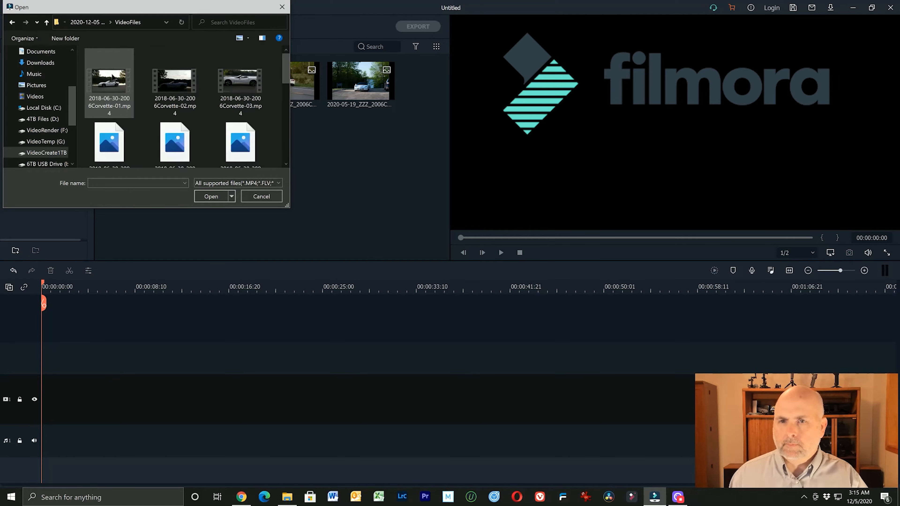
- Import every video clip in the VideoFiles folder and decline creating proxy files
click(112, 76)
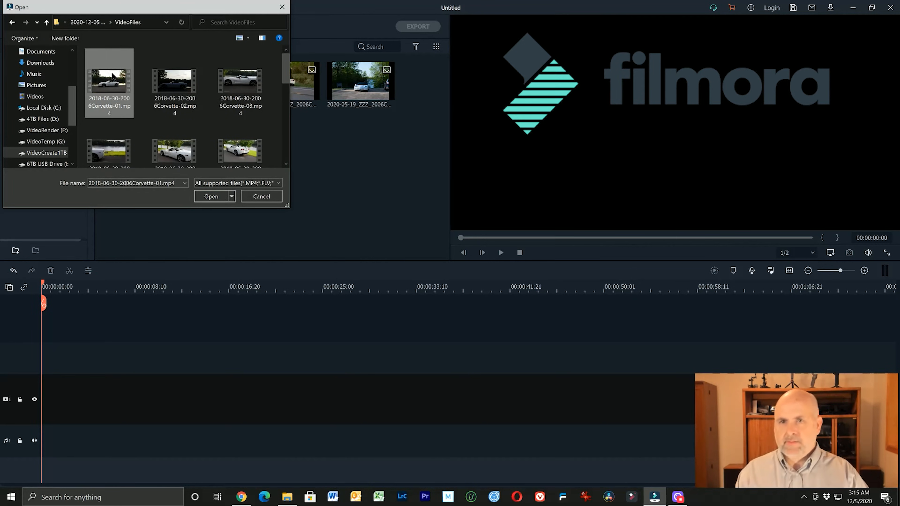
key(ctrl+a)
scroll(112, 76, down, 6)
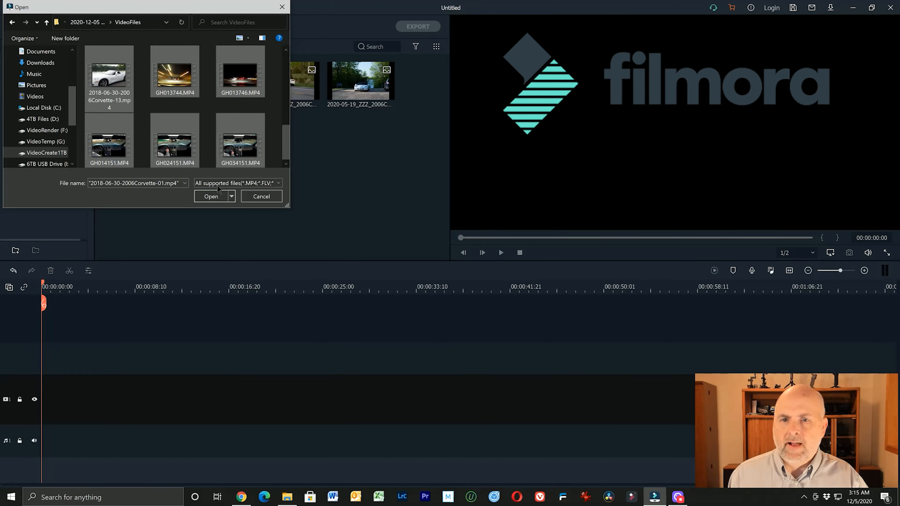
click(211, 196)
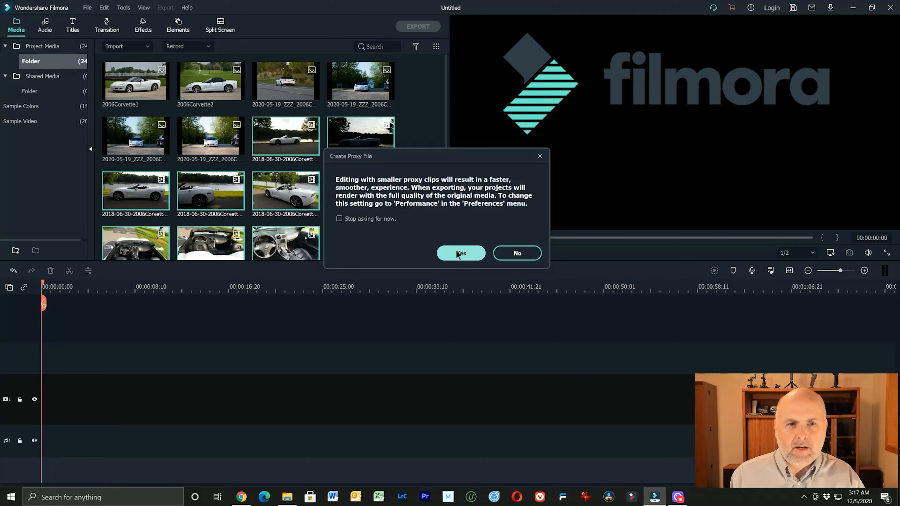
click(516, 253)
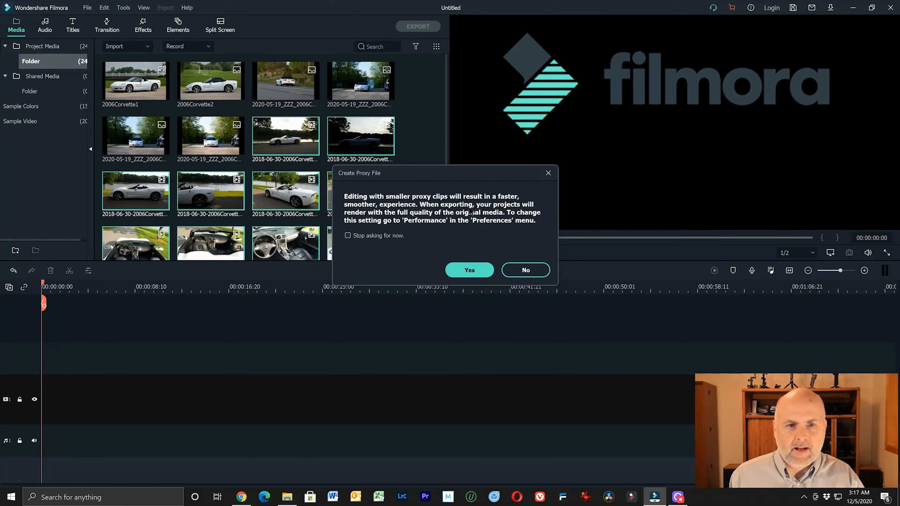
click(524, 271)
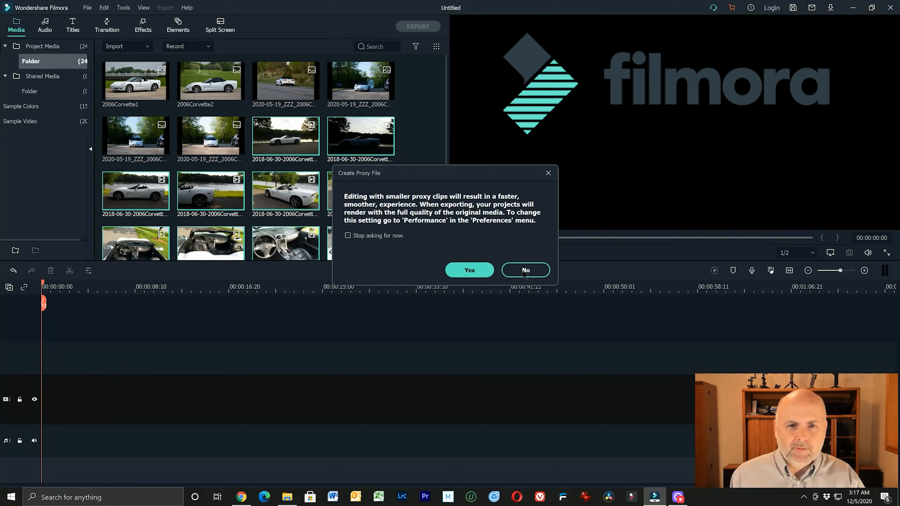
click(523, 271)
click(525, 271)
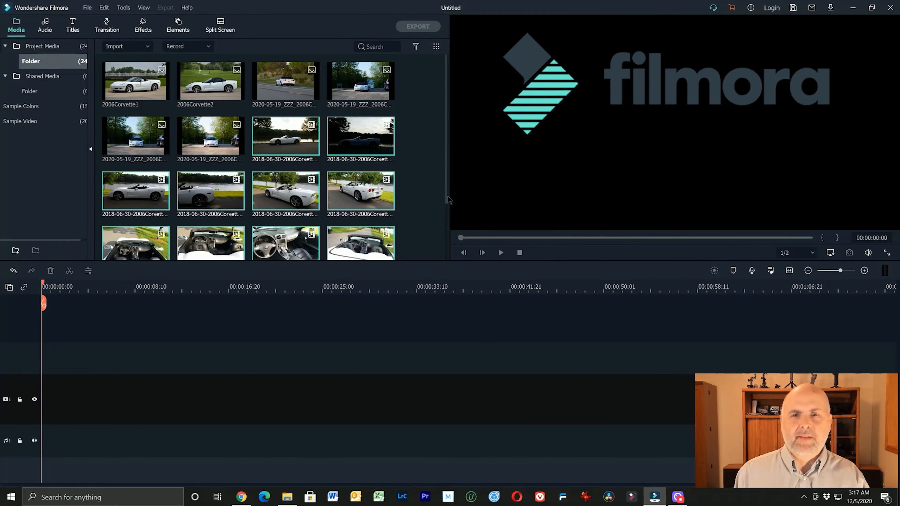
scroll(439, 229, down, 3)
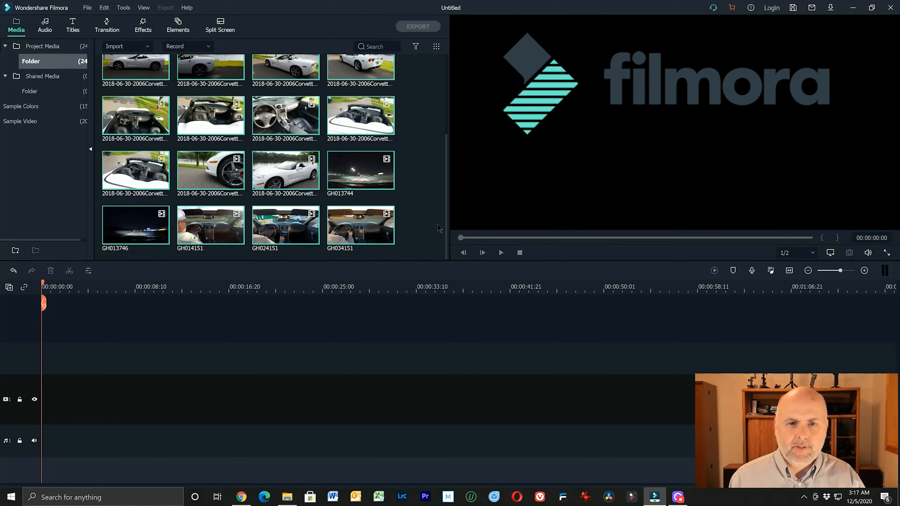
scroll(413, 223, up, 3)
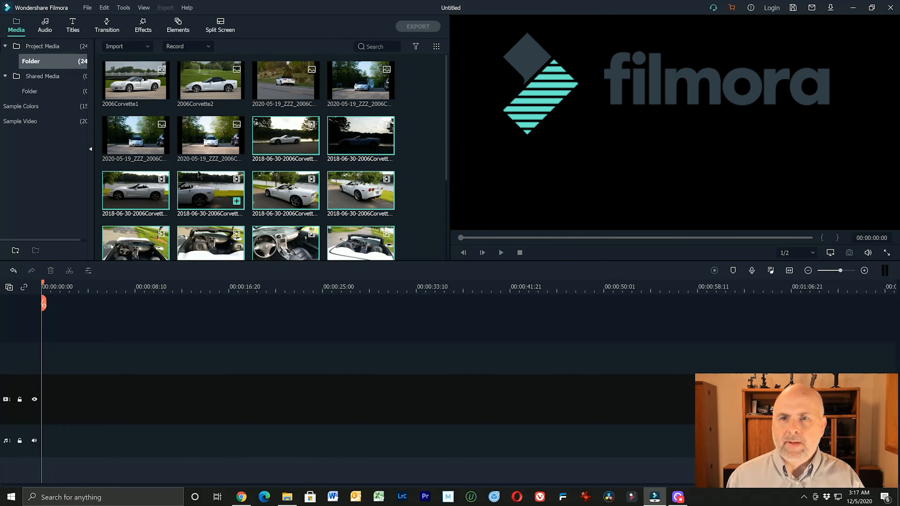
double_click(141, 89)
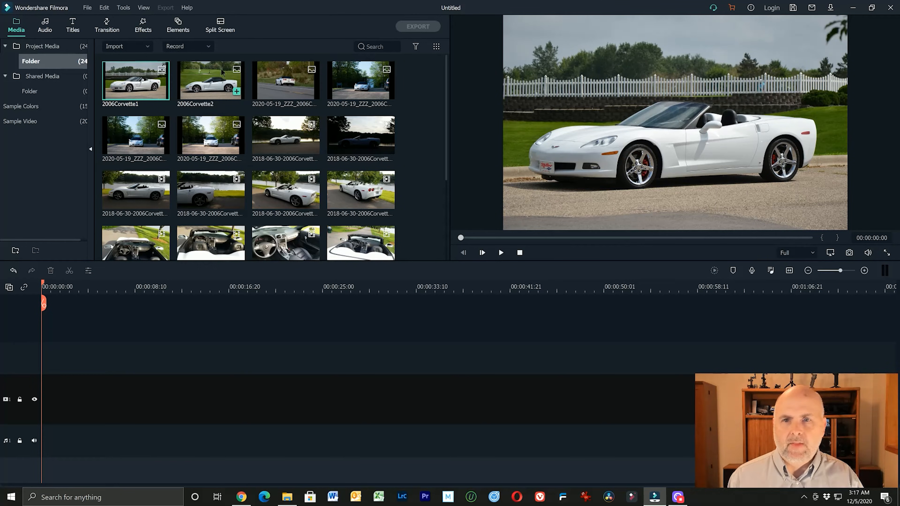
double_click(362, 141)
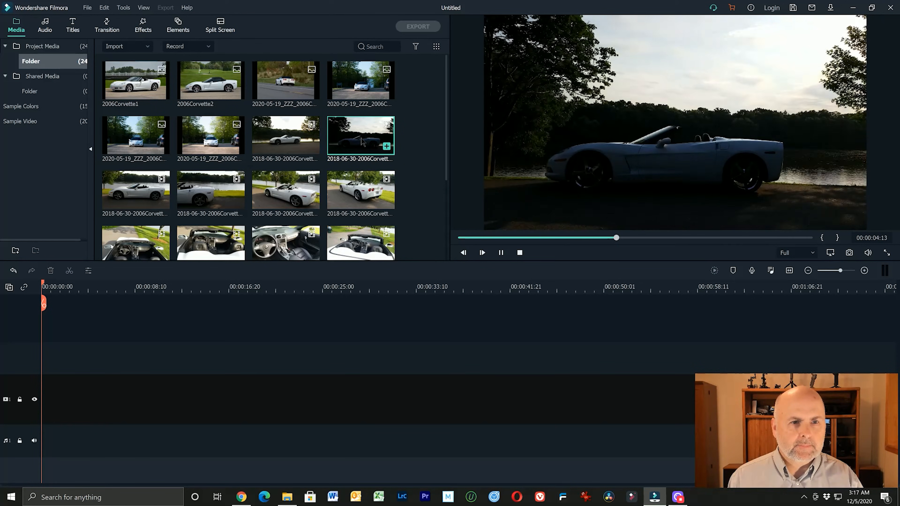
double_click(353, 175)
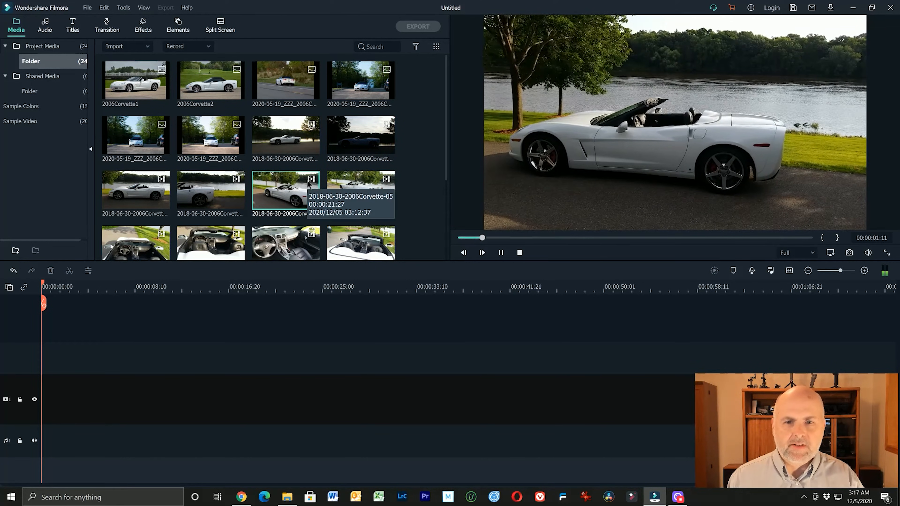
scroll(307, 186, down, 3)
scroll(303, 186, up, 2)
scroll(299, 184, down, 2)
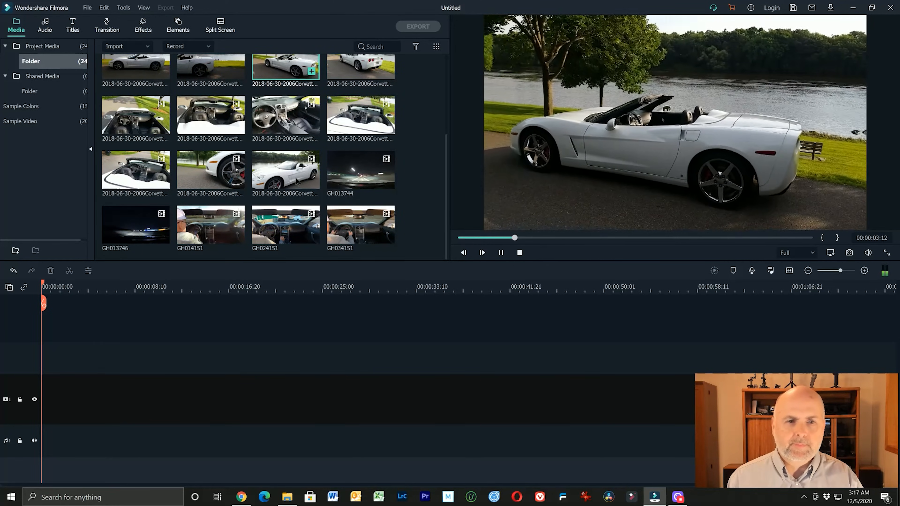
scroll(297, 181, up, 3)
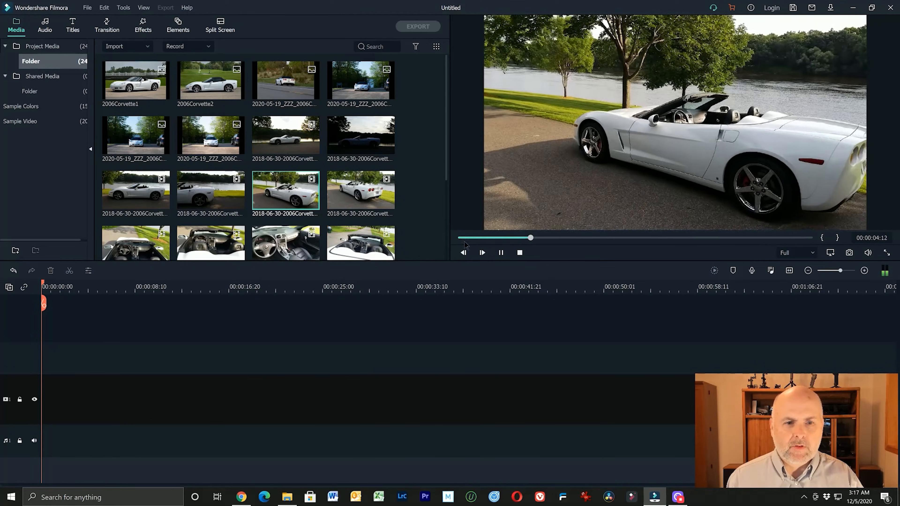
click(519, 252)
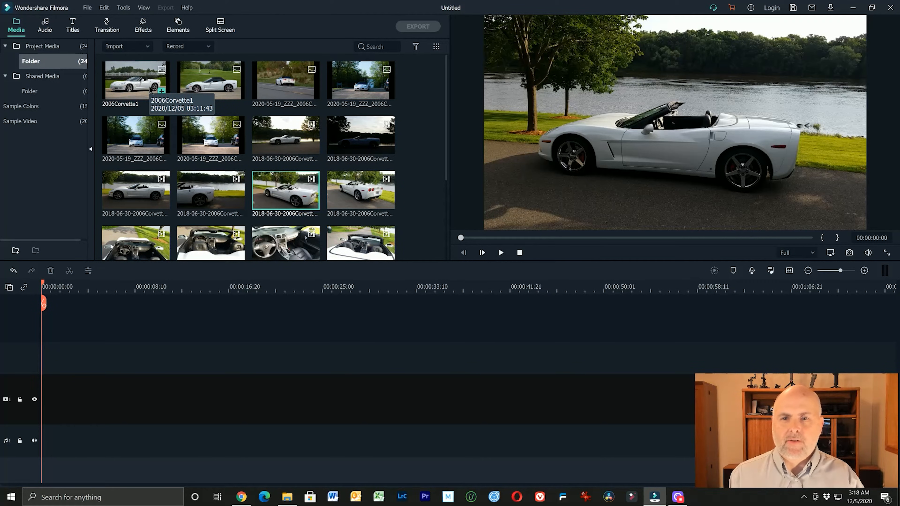
- Preview the driving clips GH013746, GH014151, GH024151, GH034151 and GH013744 in turn
scroll(211, 198, down, 3)
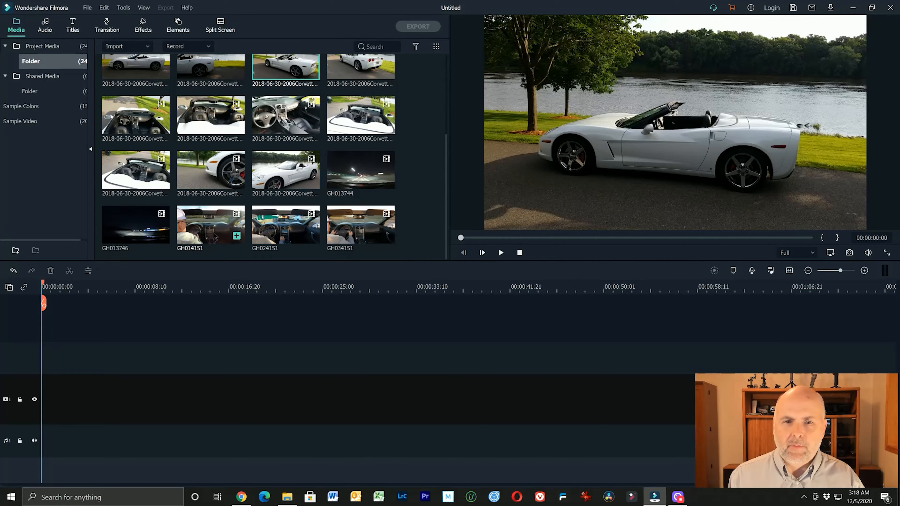
double_click(130, 236)
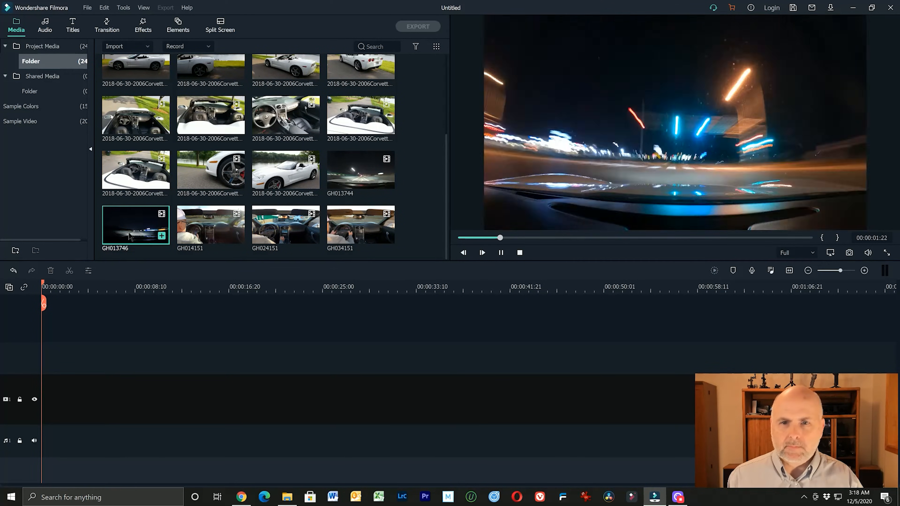
double_click(206, 235)
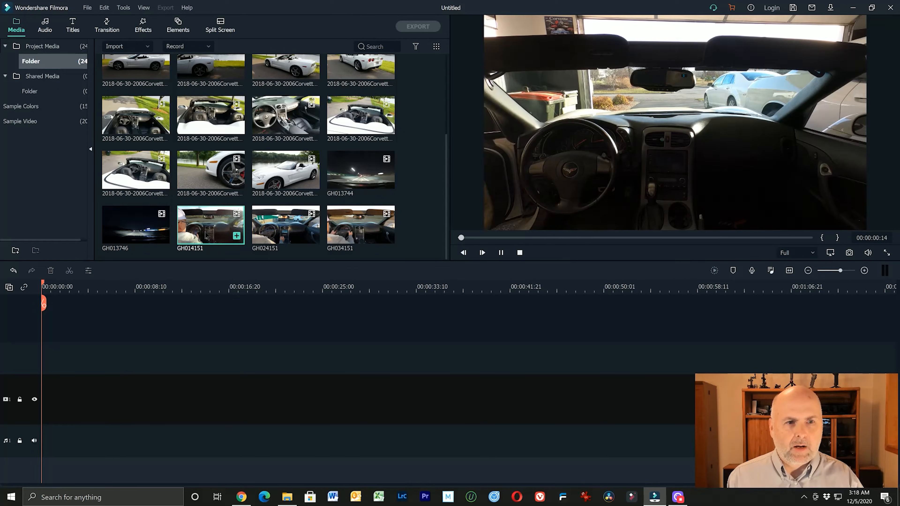
double_click(288, 234)
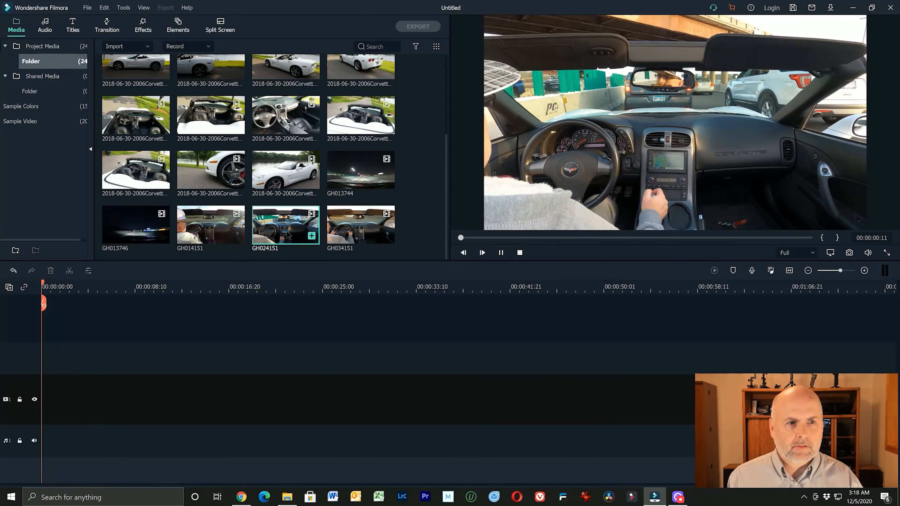
click(341, 237)
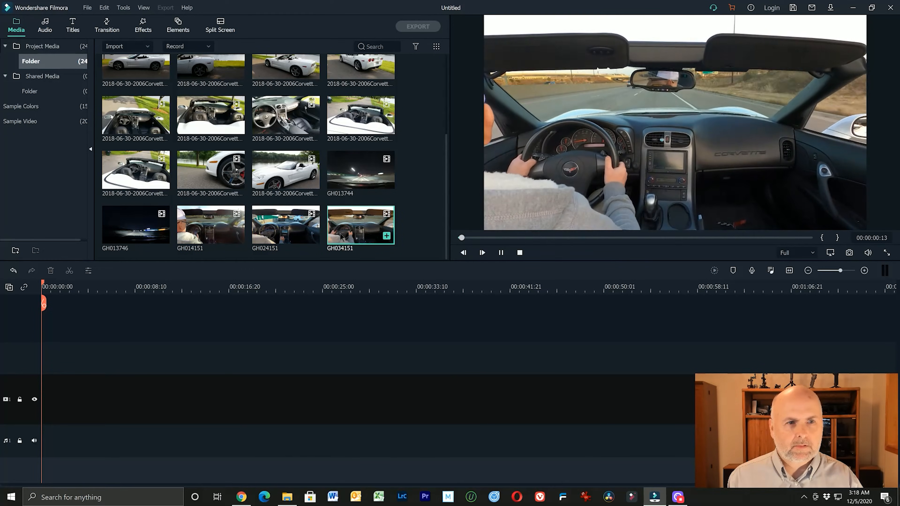
click(368, 181)
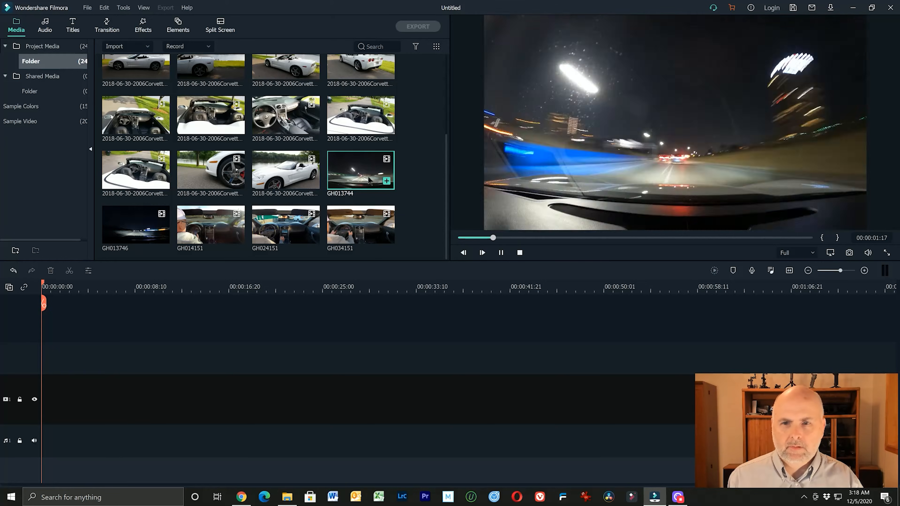
- Look through the project media again and replay the in-car clip GH024151
scroll(368, 180, up, 3)
scroll(368, 181, down, 3)
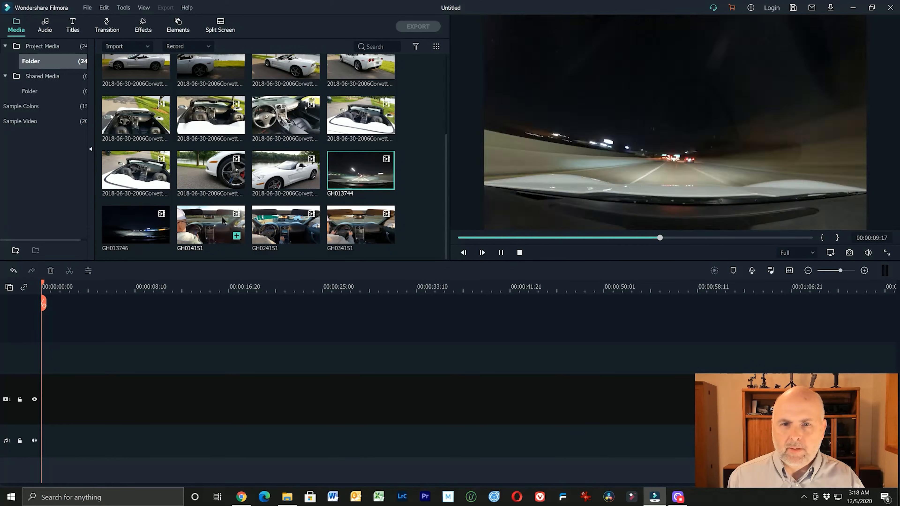
click(354, 226)
click(307, 230)
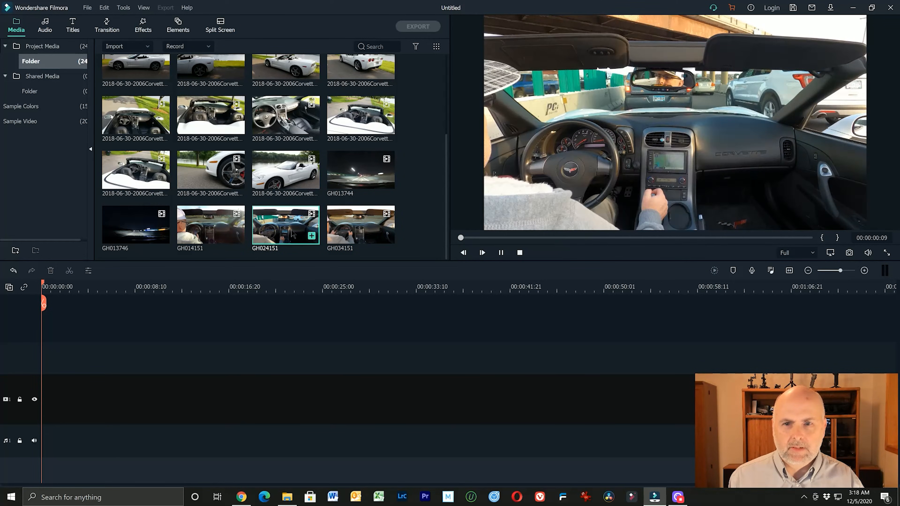
- Place GH014151 at the start of the first video track and match the project settings to its 3840 x 2160 30fps
click(227, 232)
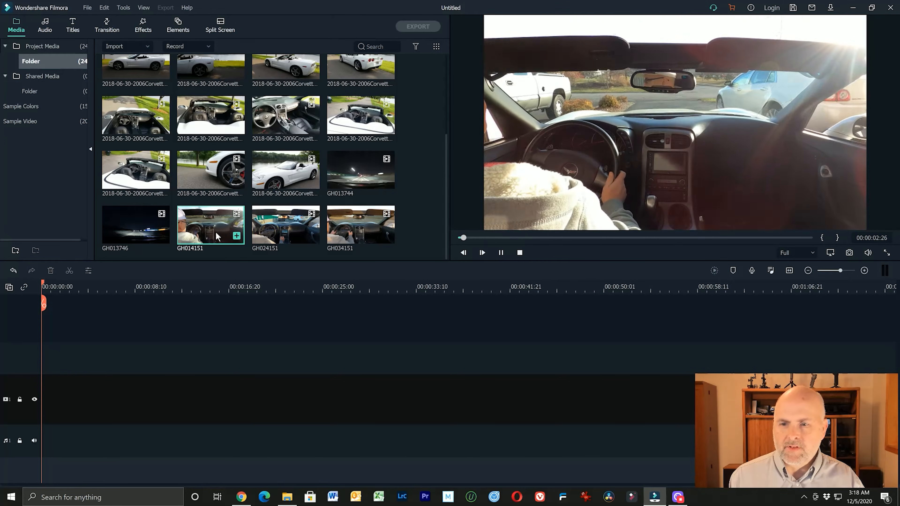
drag(227, 232, 42, 404)
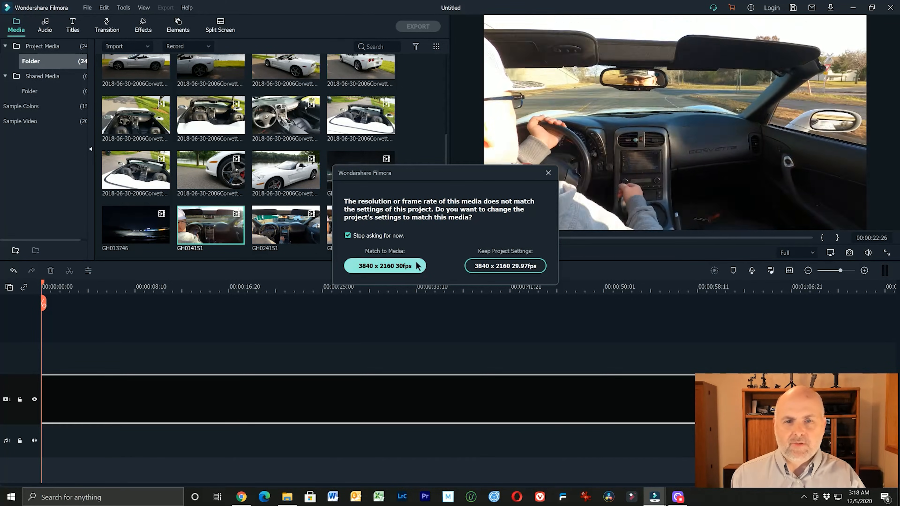
click(387, 269)
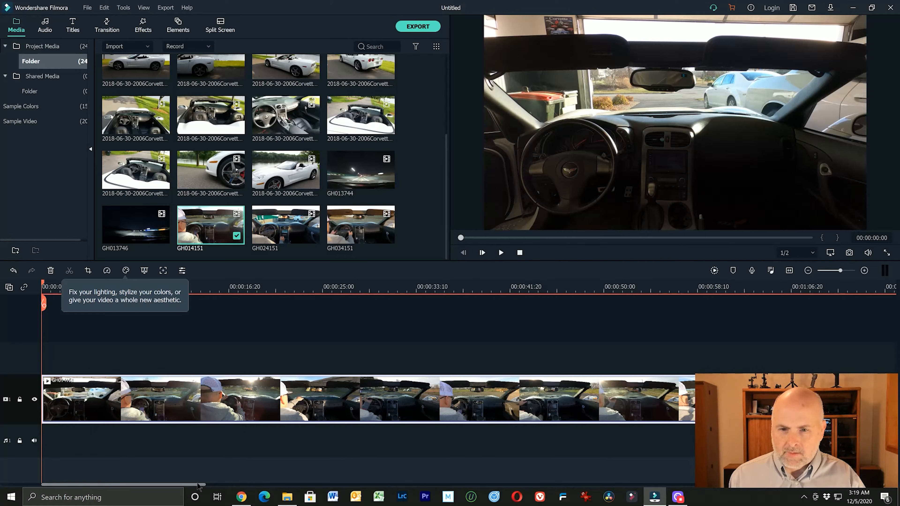
- Examine the GH014151 clip at several points along the timeline and check where it ends
drag(198, 482, 271, 488)
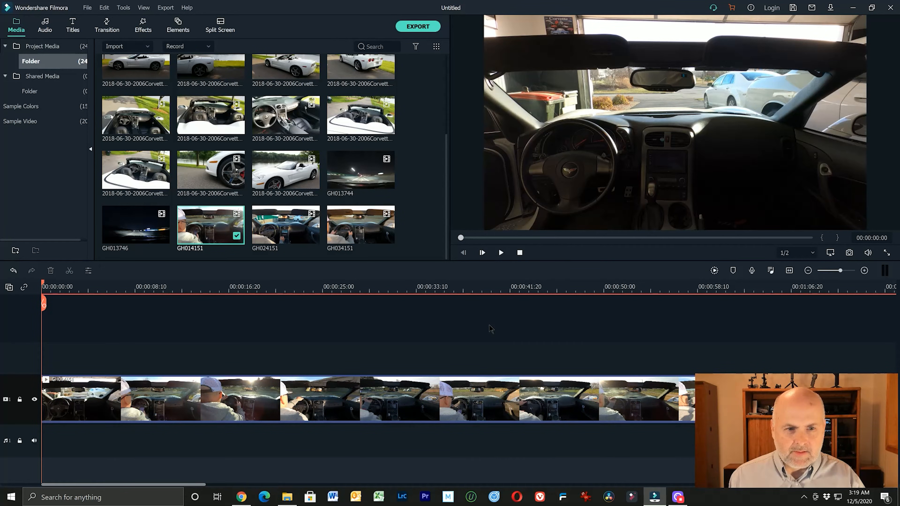
click(561, 282)
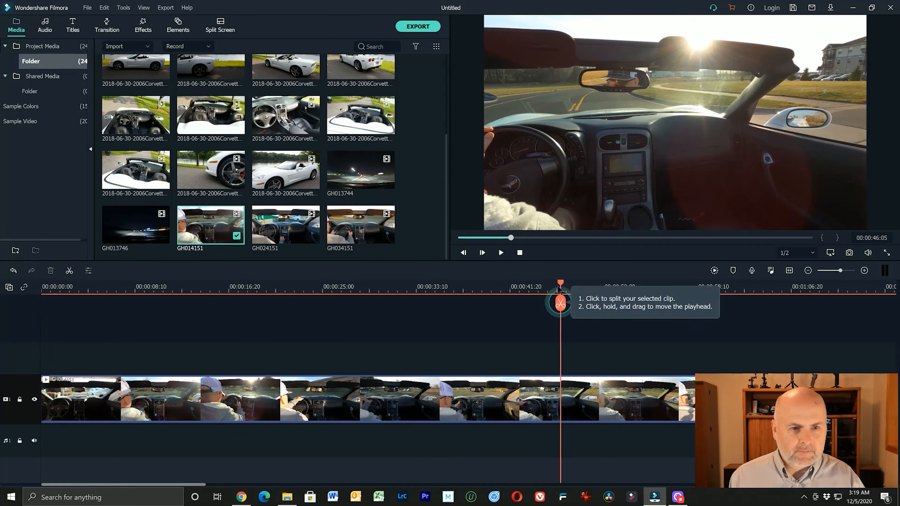
click(789, 283)
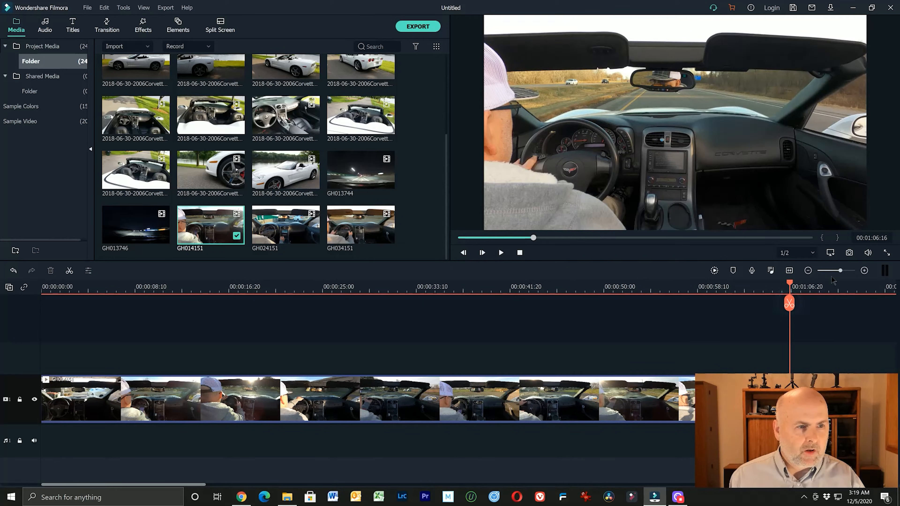
click(831, 285)
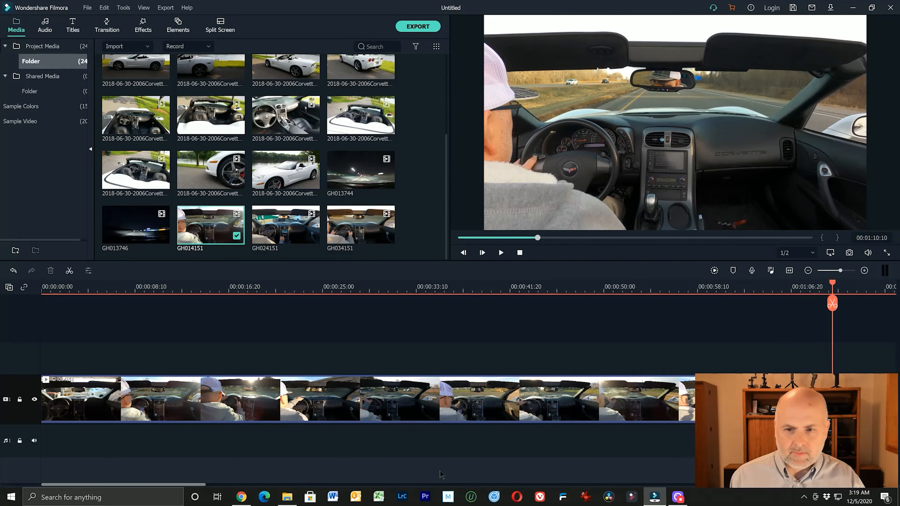
drag(204, 486, 785, 491)
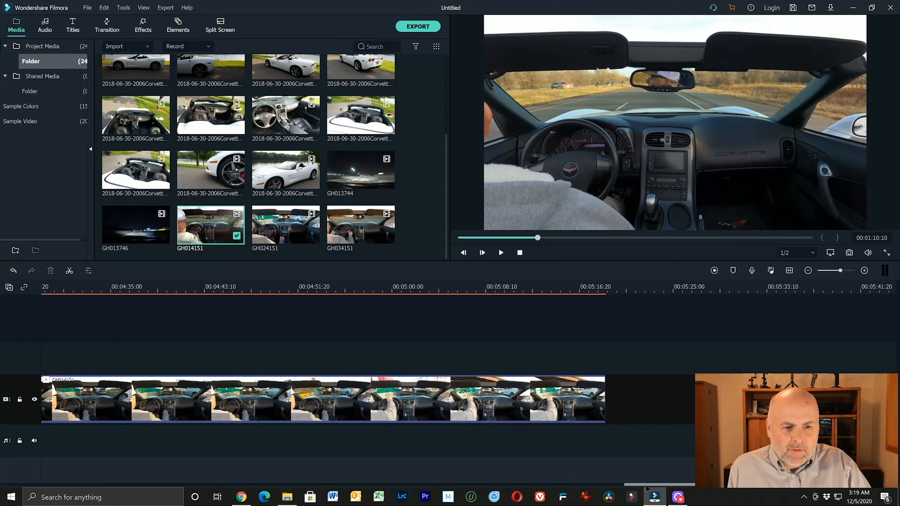
drag(648, 485, 20, 480)
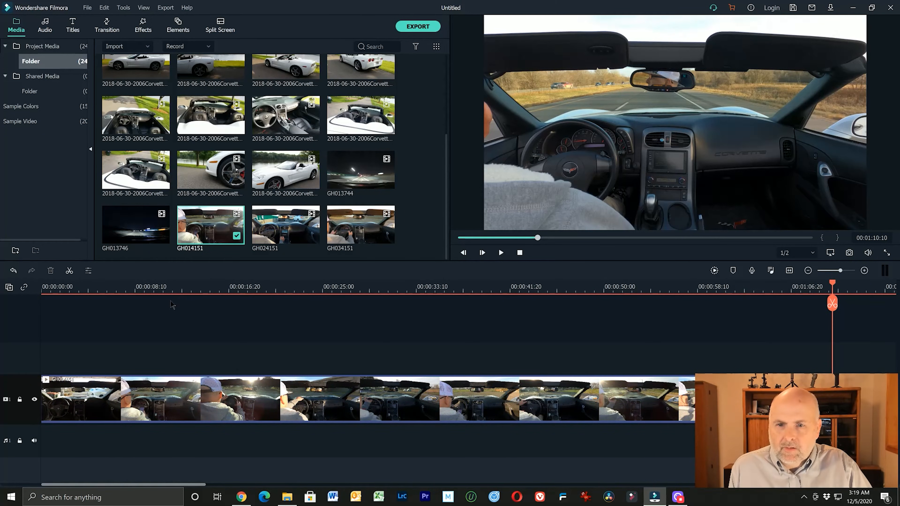
- Split the GH014151 clip at 00:00:25:16 and delete the part after the cut
click(191, 286)
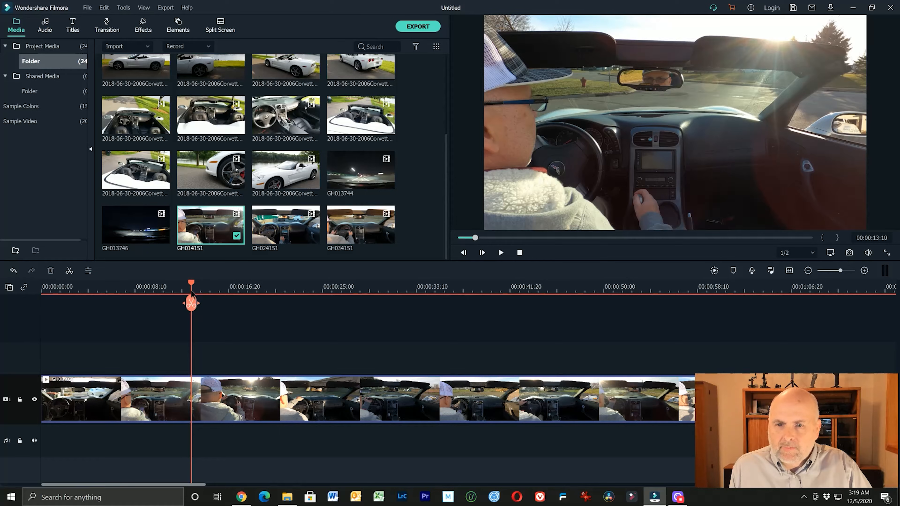
drag(193, 286, 331, 310)
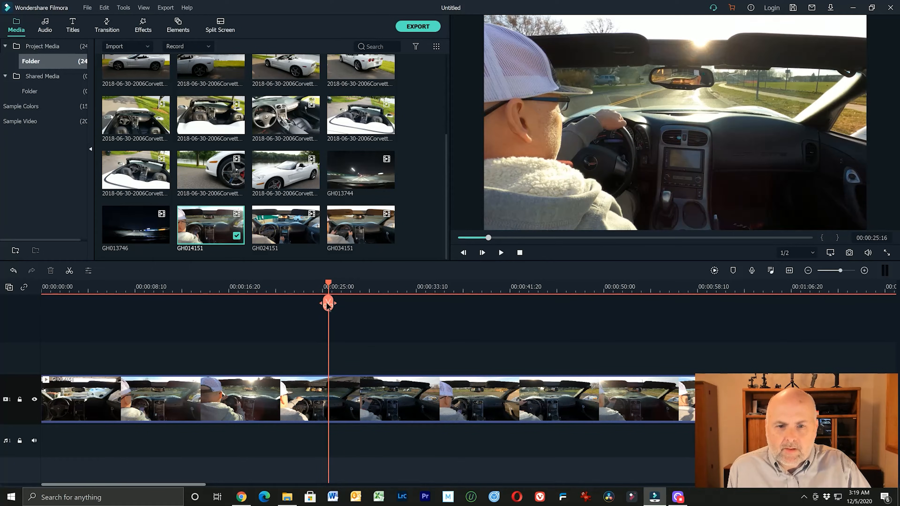
click(328, 303)
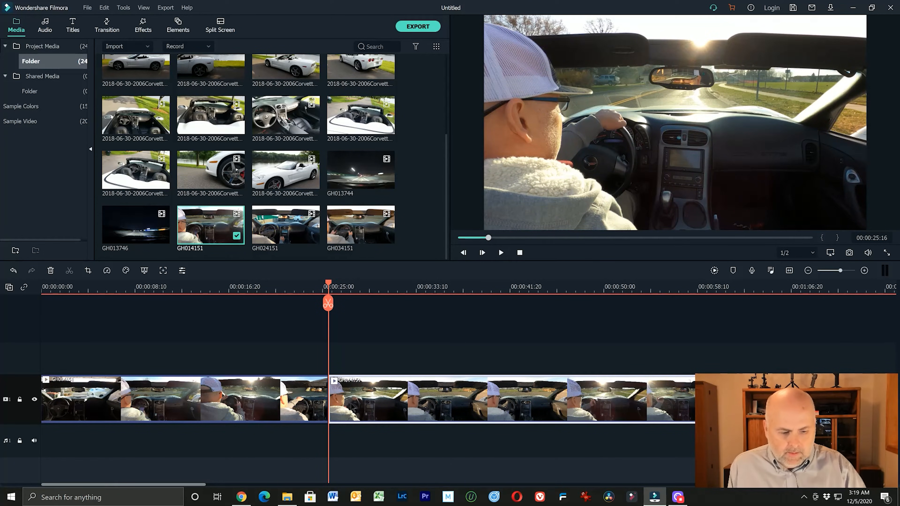
click(261, 403)
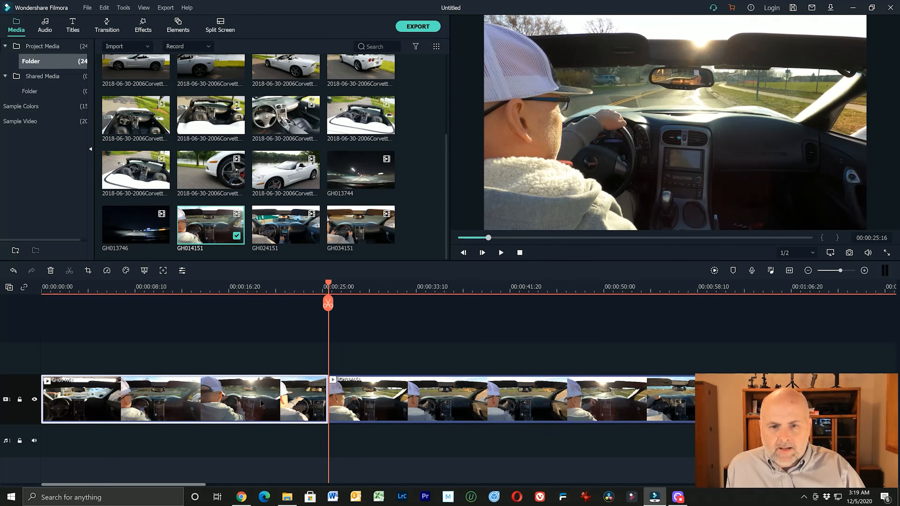
click(413, 400)
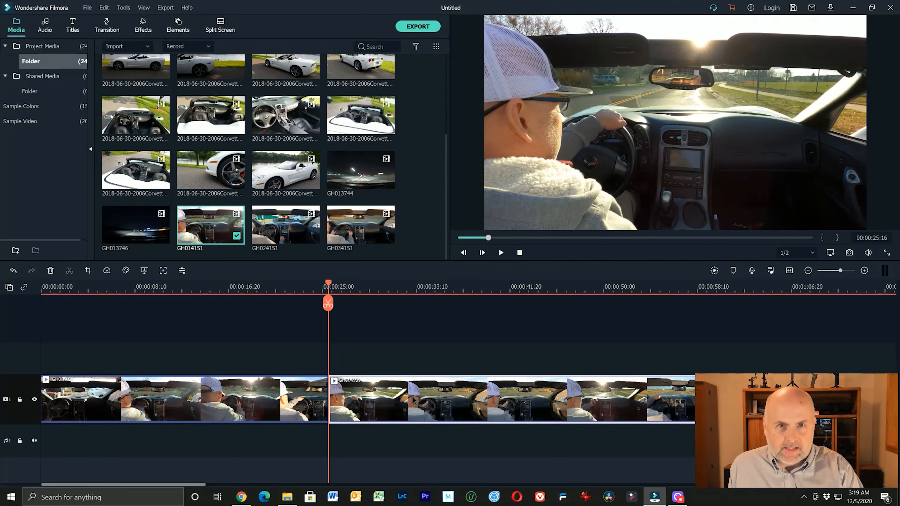
key(Delete)
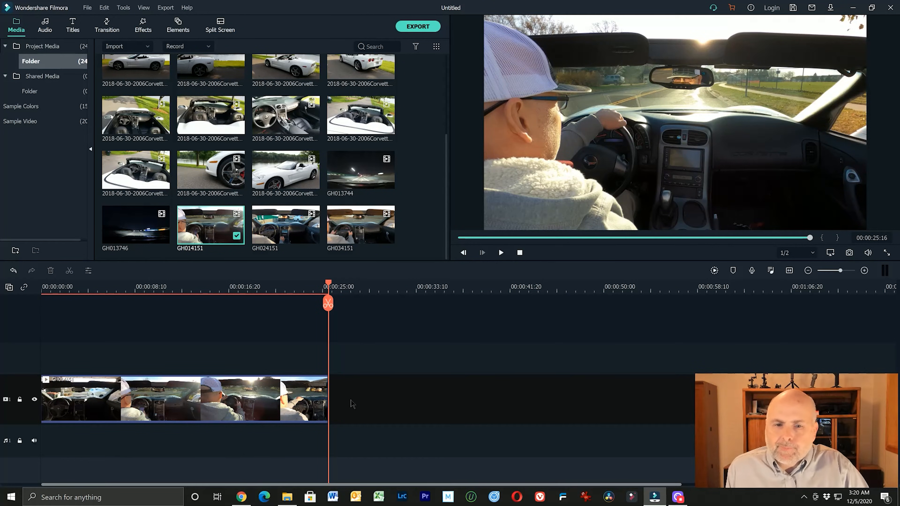
- Extend the end of the GH014151 clip to about 63 seconds, and trim it back to about 19 seconds
click(327, 402)
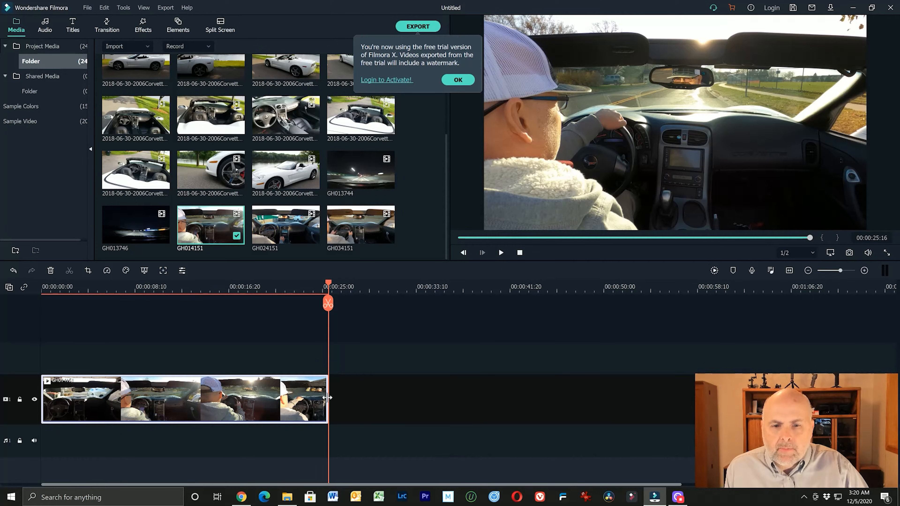
drag(326, 397, 748, 394)
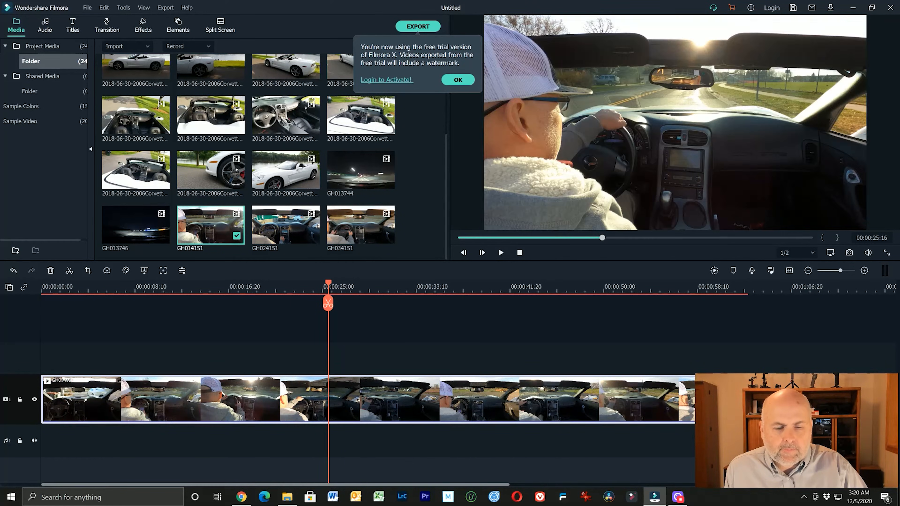
drag(326, 396, 337, 396)
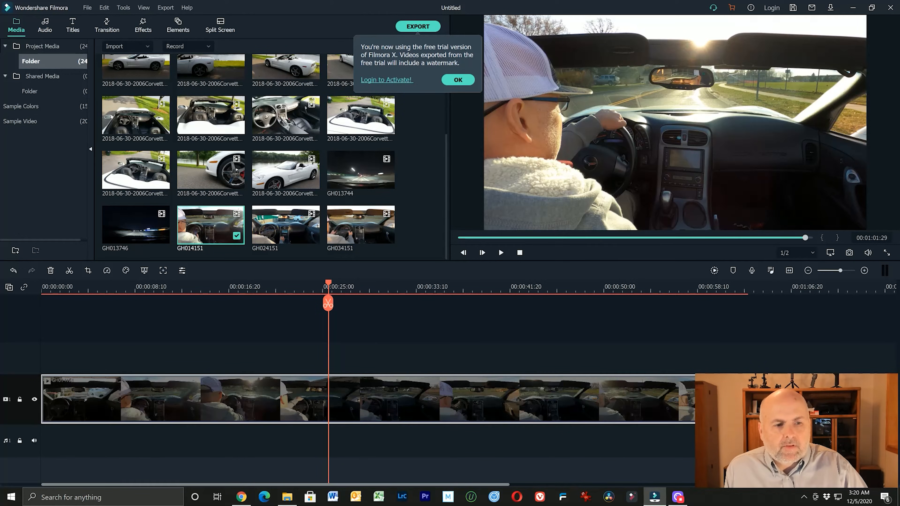
drag(695, 394, 316, 395)
drag(264, 393, 256, 394)
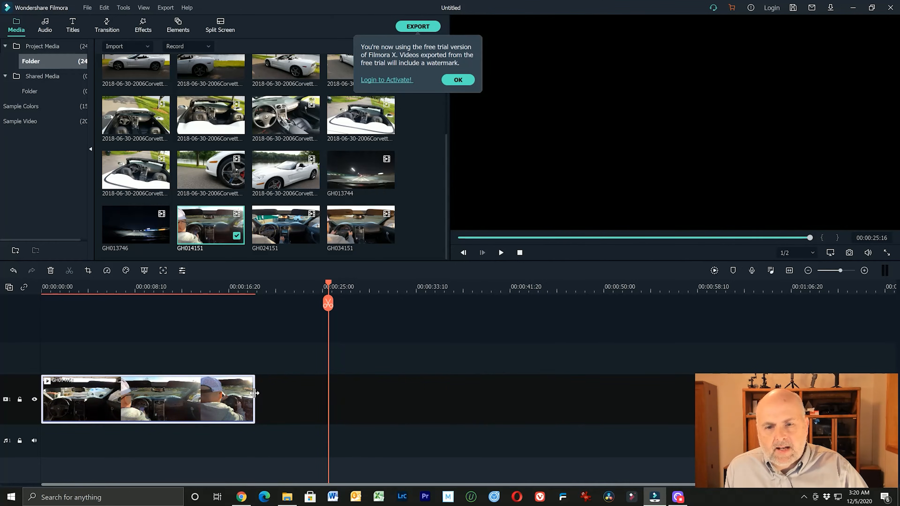
click(287, 229)
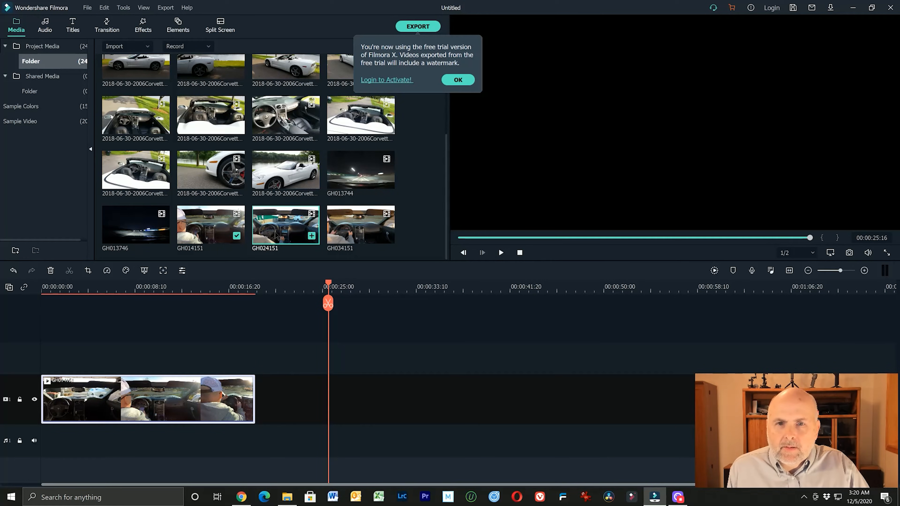
scroll(276, 236, up, 3)
click(354, 139)
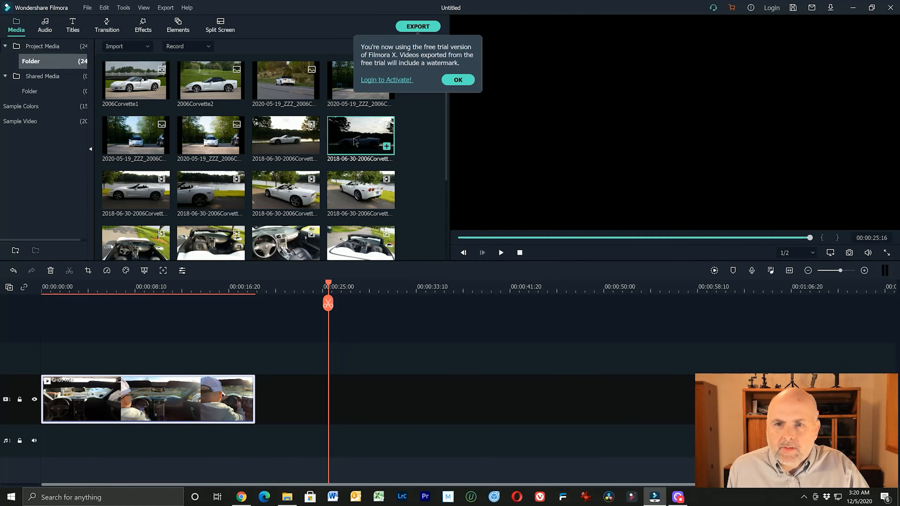
drag(140, 194, 262, 407)
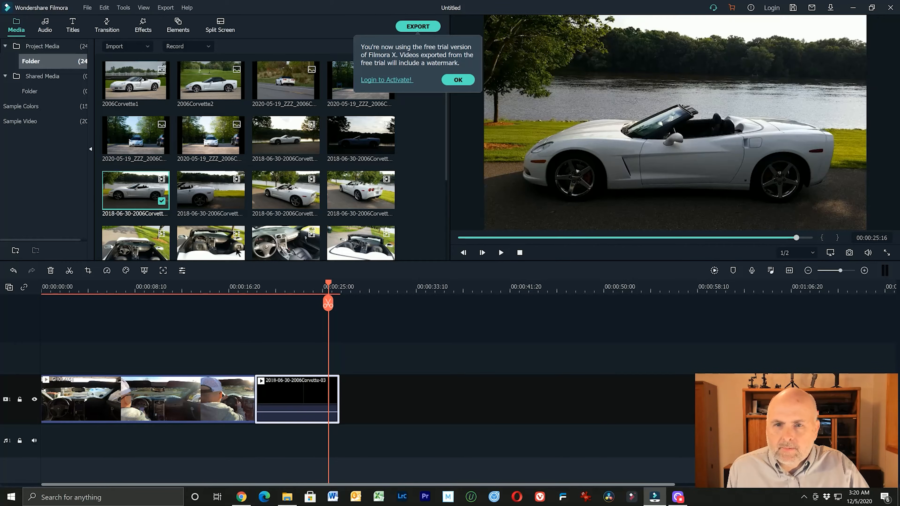
drag(218, 212, 354, 399)
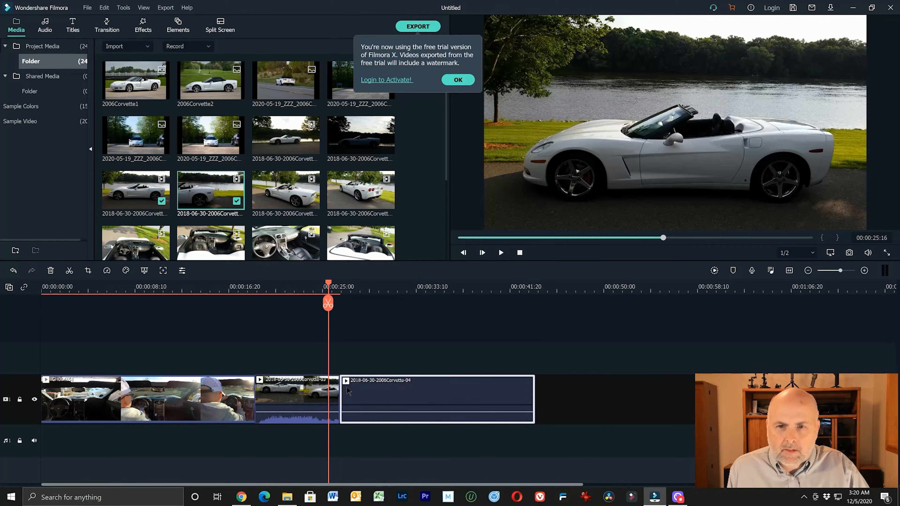
drag(294, 201, 430, 308)
drag(379, 484, 535, 484)
drag(376, 199, 498, 394)
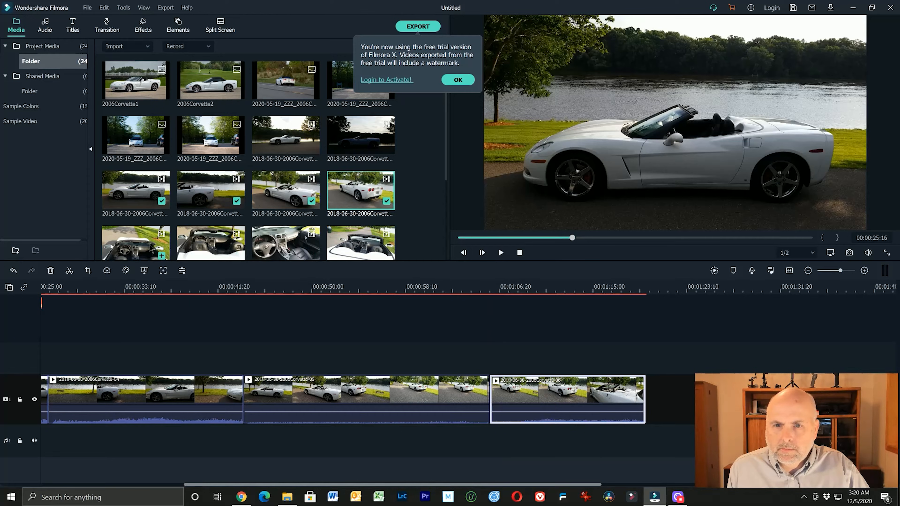
drag(155, 249, 656, 398)
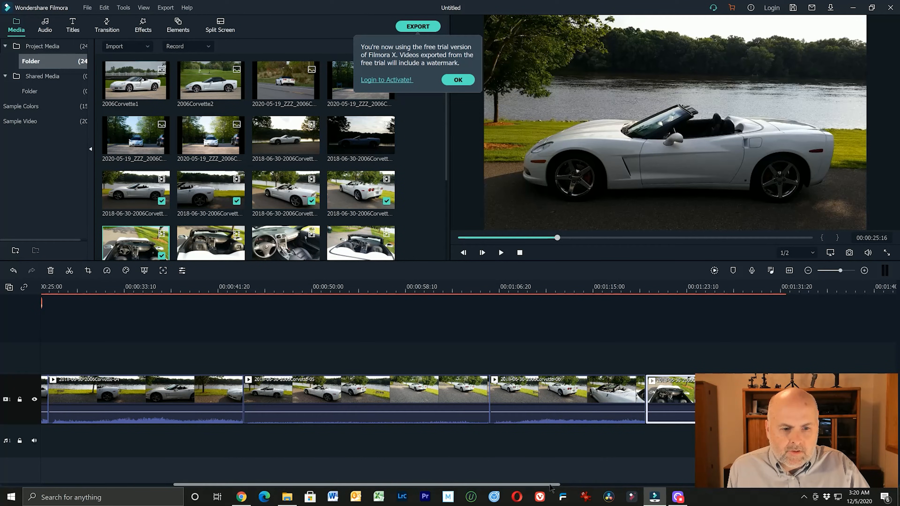
drag(553, 485, 682, 494)
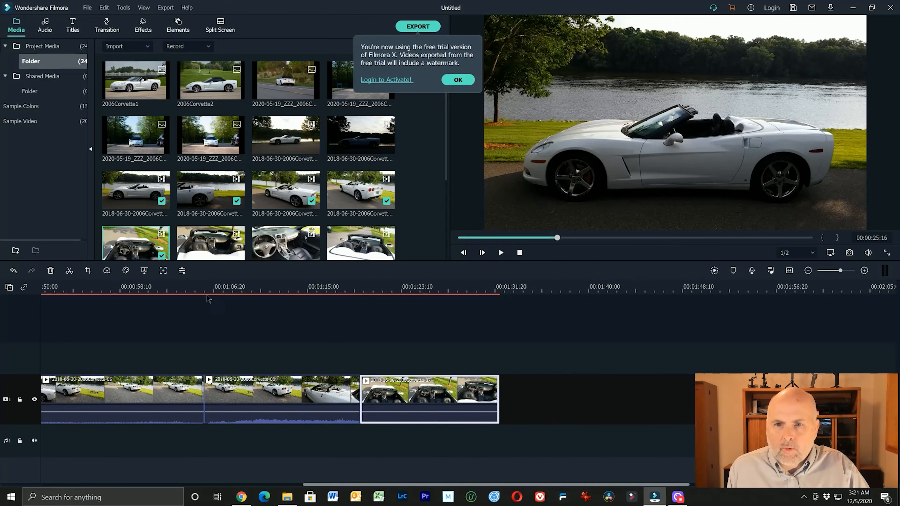
click(139, 191)
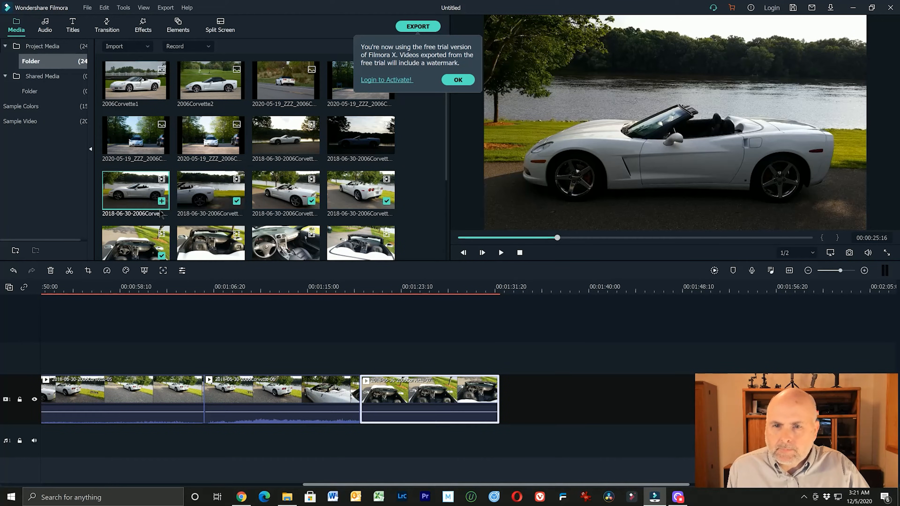
scroll(142, 193, down, 3)
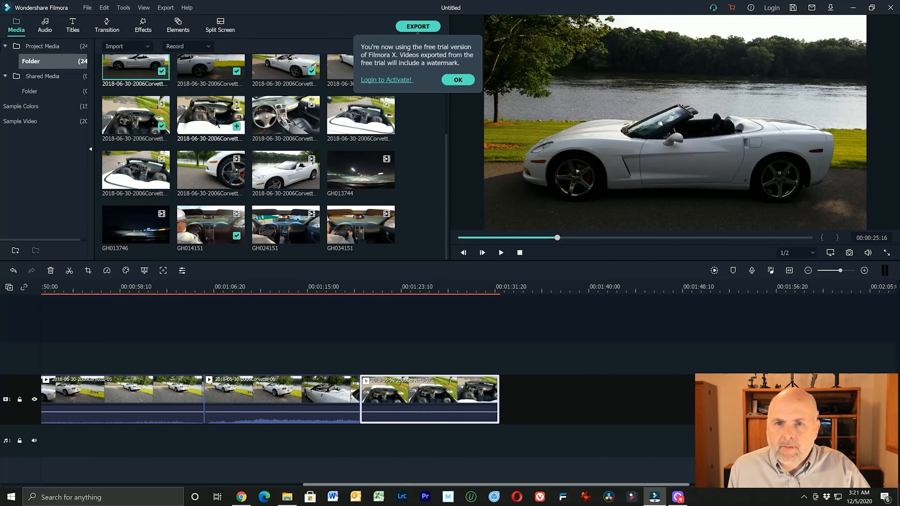
drag(209, 117, 507, 404)
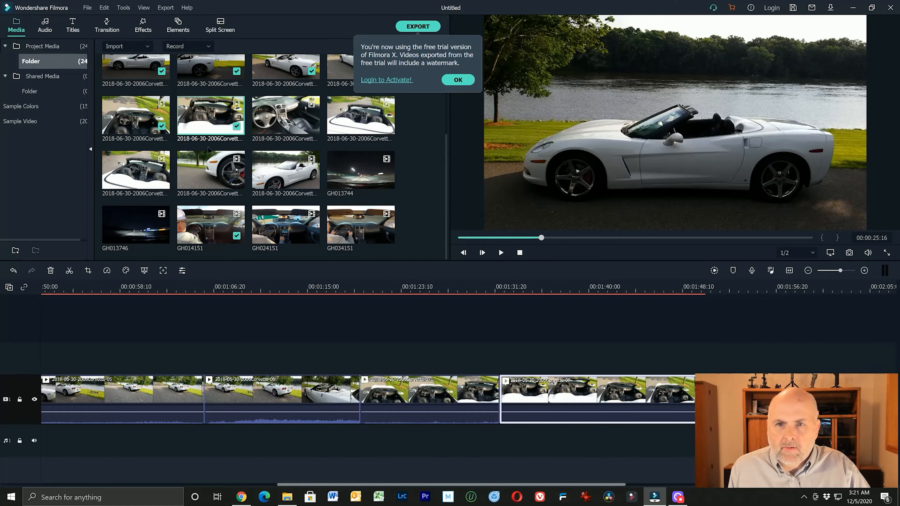
drag(288, 127, 709, 399)
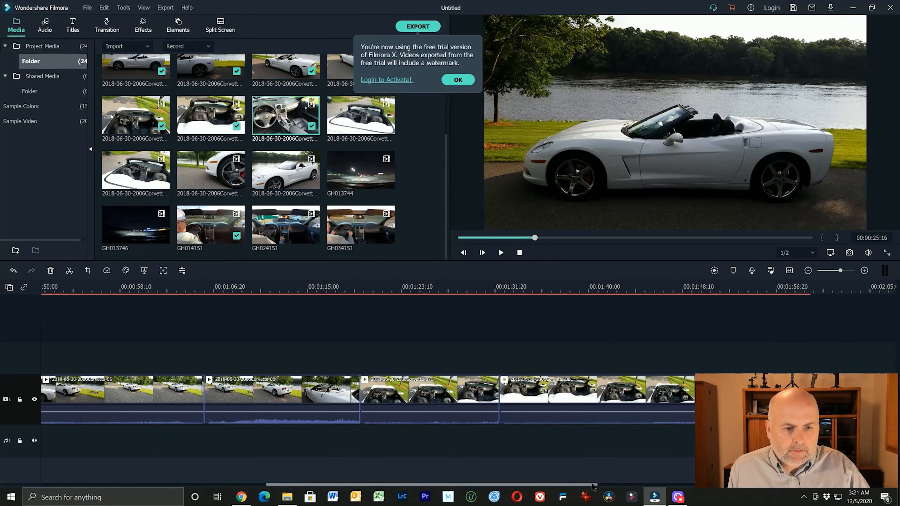
drag(593, 489, 692, 488)
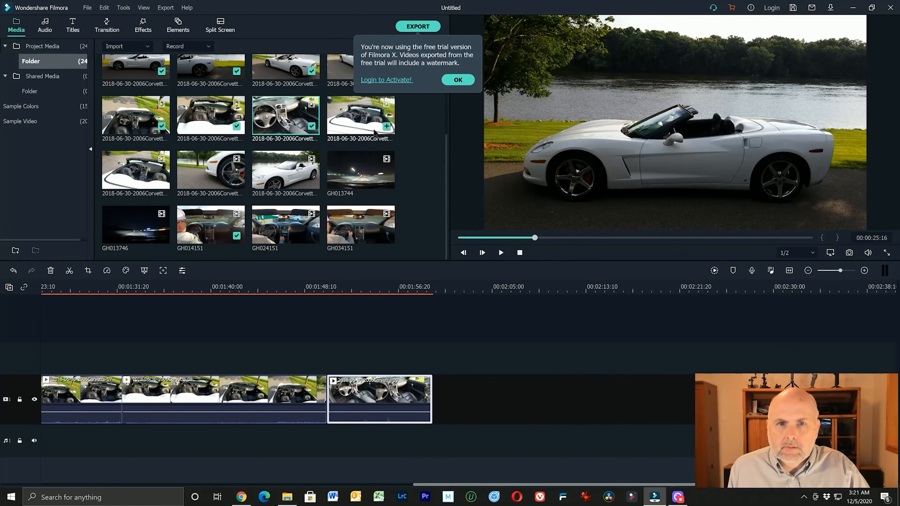
drag(371, 128, 440, 398)
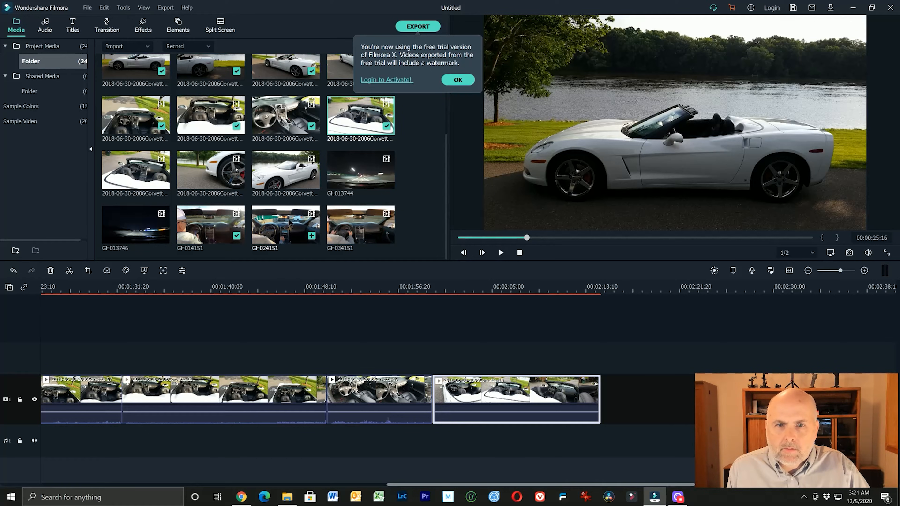
- Dismiss the free trial watermark notice and return to the start of the project media
scroll(289, 224, up, 3)
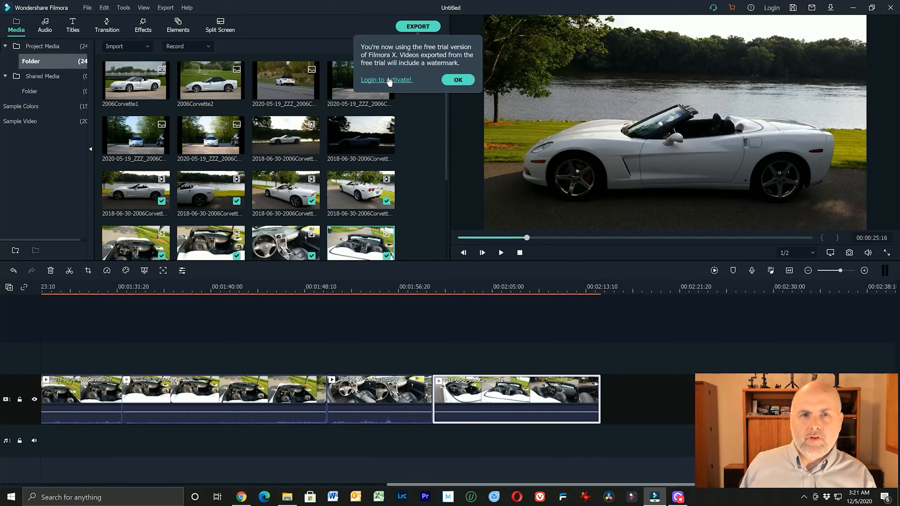
click(457, 80)
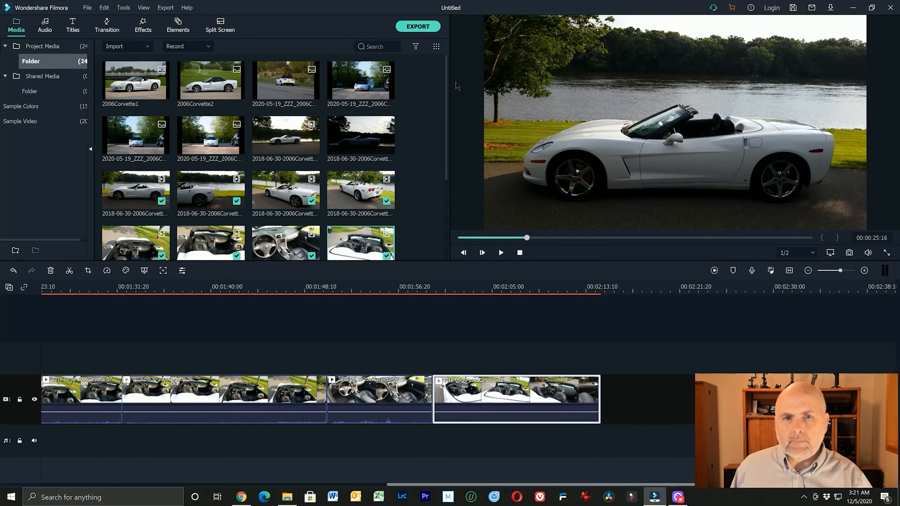
mouse_move(342, 156)
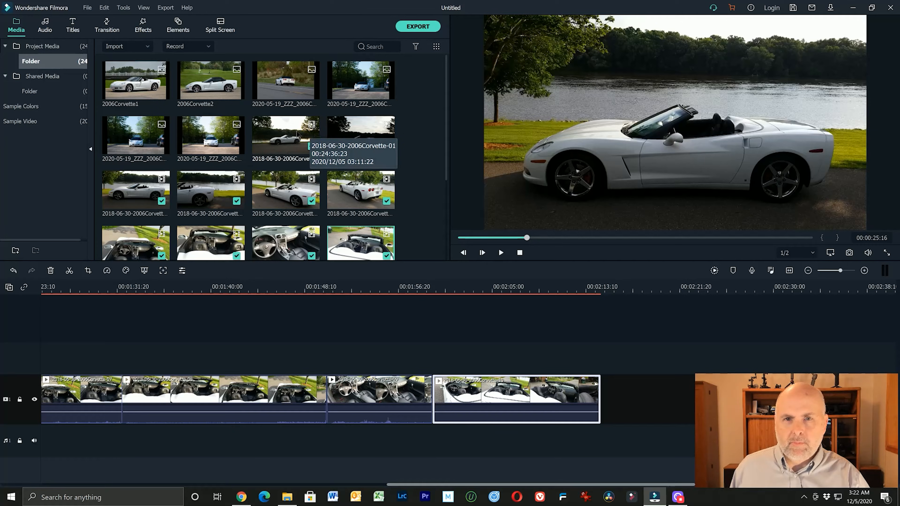
click(289, 140)
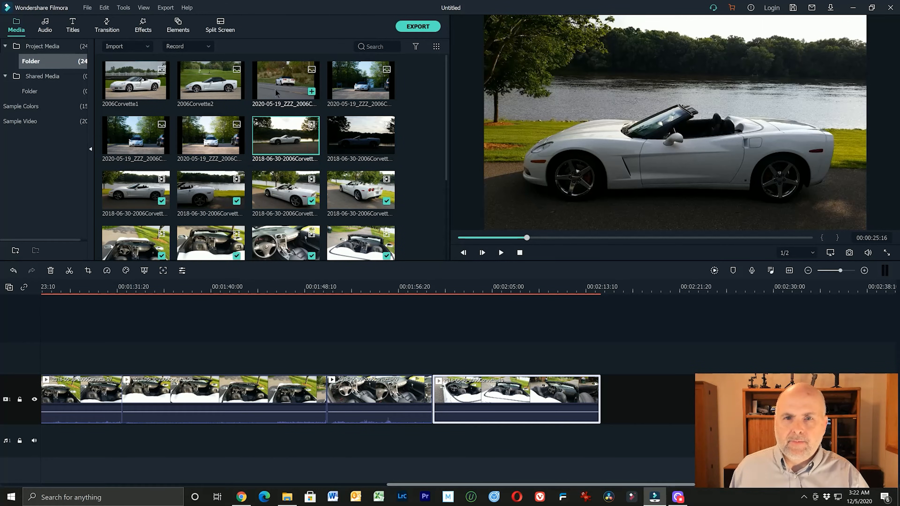
drag(142, 85, 605, 407)
drag(220, 91, 666, 419)
click(288, 91)
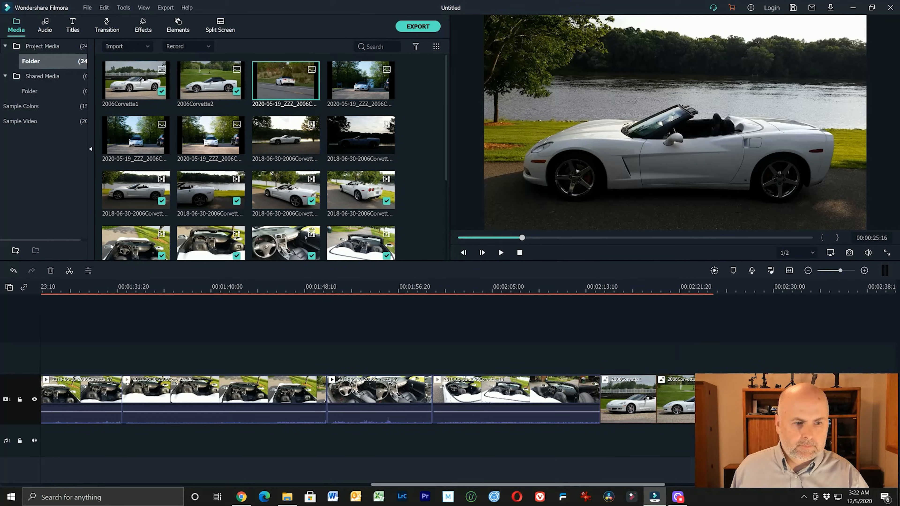
drag(729, 399, 730, 399)
click(360, 81)
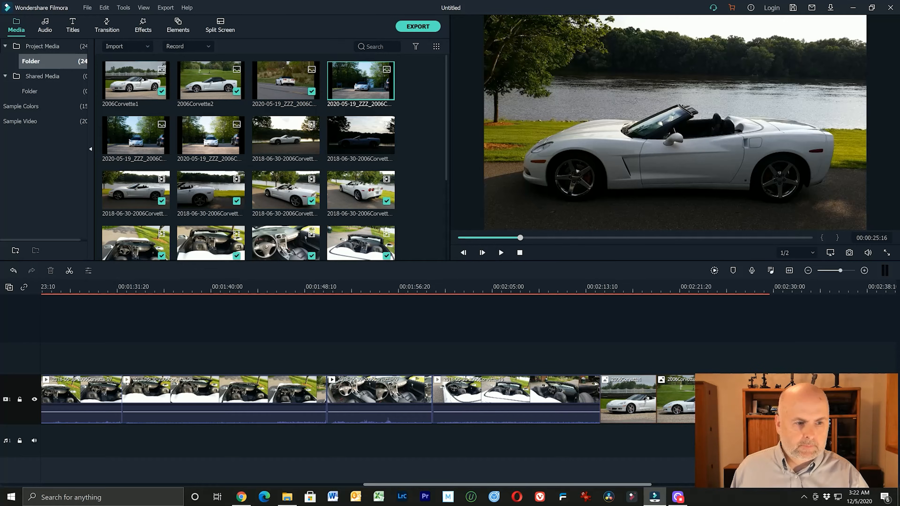
drag(360, 82, 773, 399)
drag(602, 485, 739, 493)
scroll(345, 165, down, 3)
scroll(345, 164, up, 3)
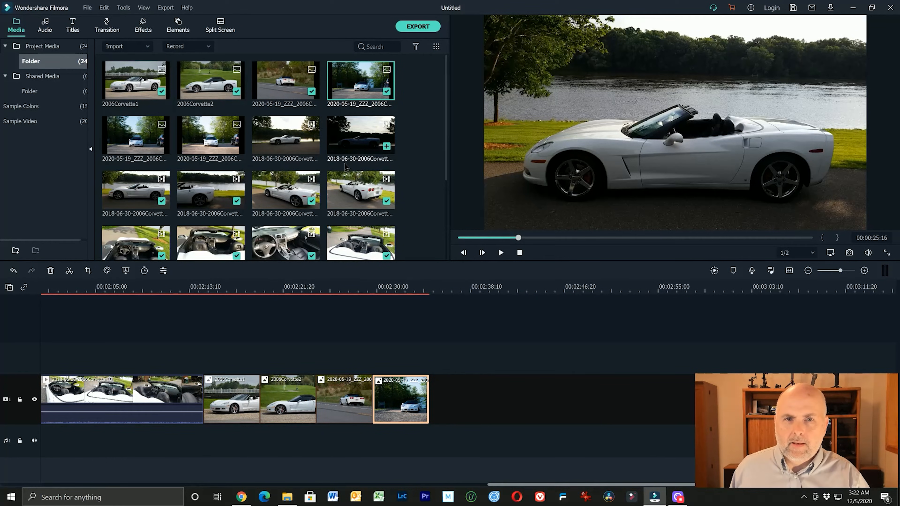
scroll(346, 164, down, 3)
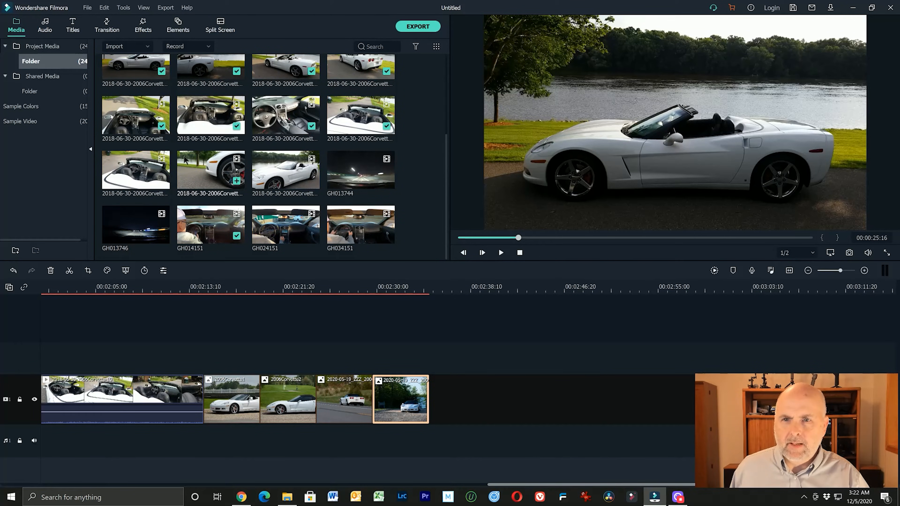
scroll(181, 181, up, 2)
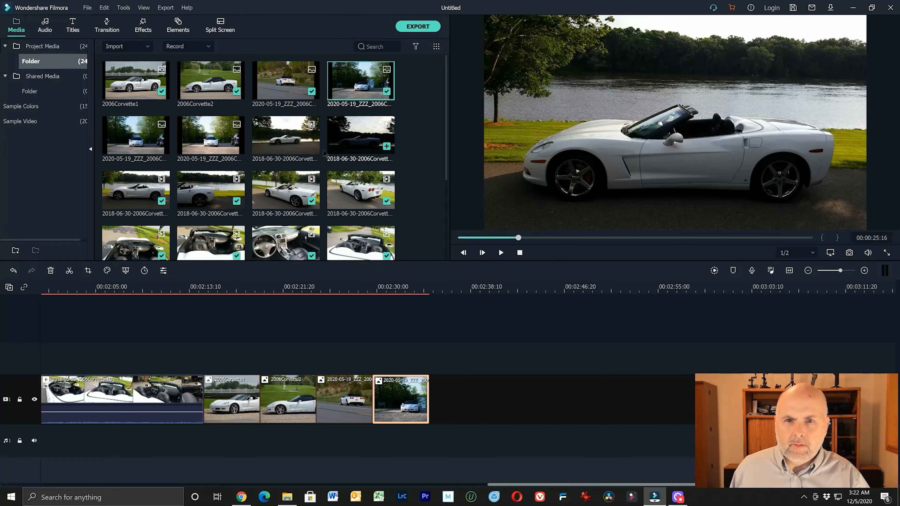
double_click(280, 145)
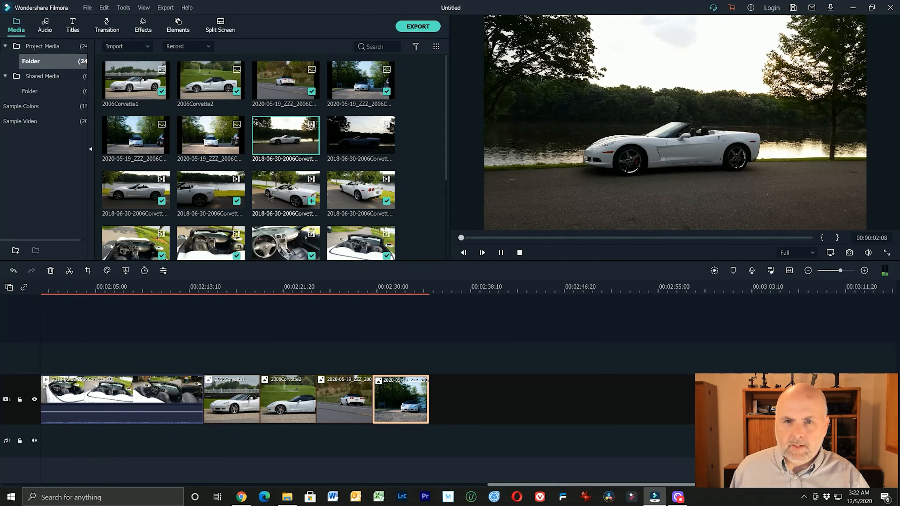
double_click(367, 141)
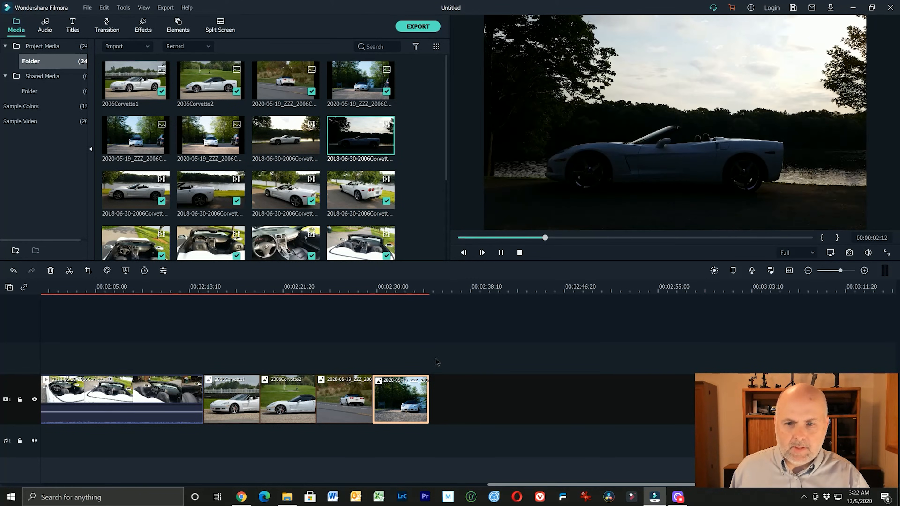
drag(520, 484, 385, 481)
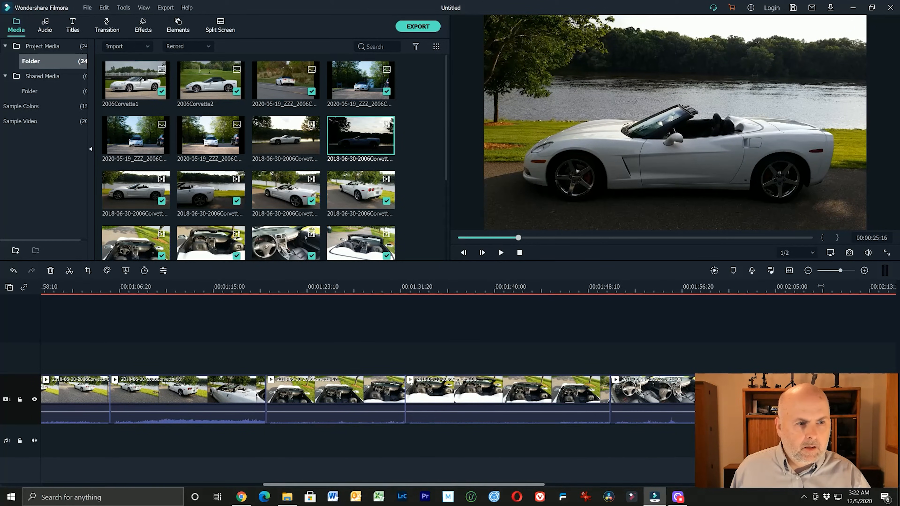
mouse_move(839, 271)
mouse_down()
mouse_move(823, 274)
mouse_move(843, 271)
mouse_move(835, 272)
mouse_up()
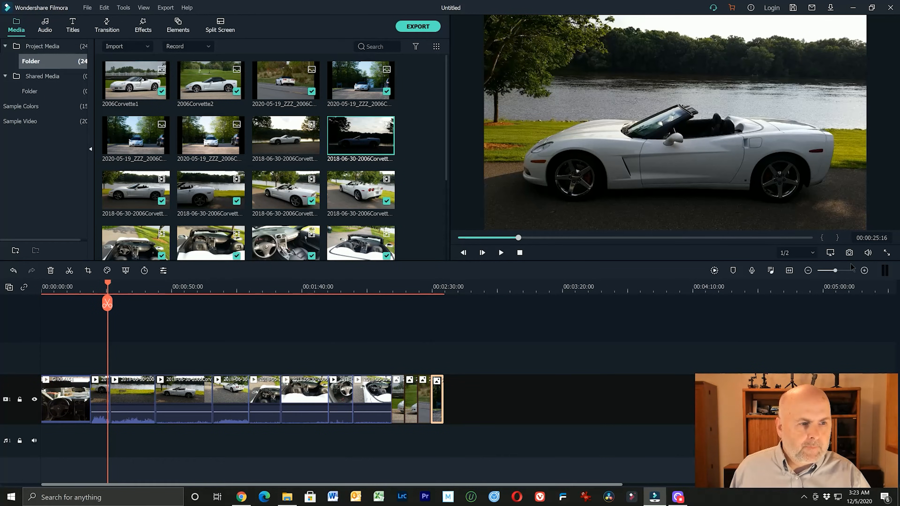
drag(835, 272, 839, 273)
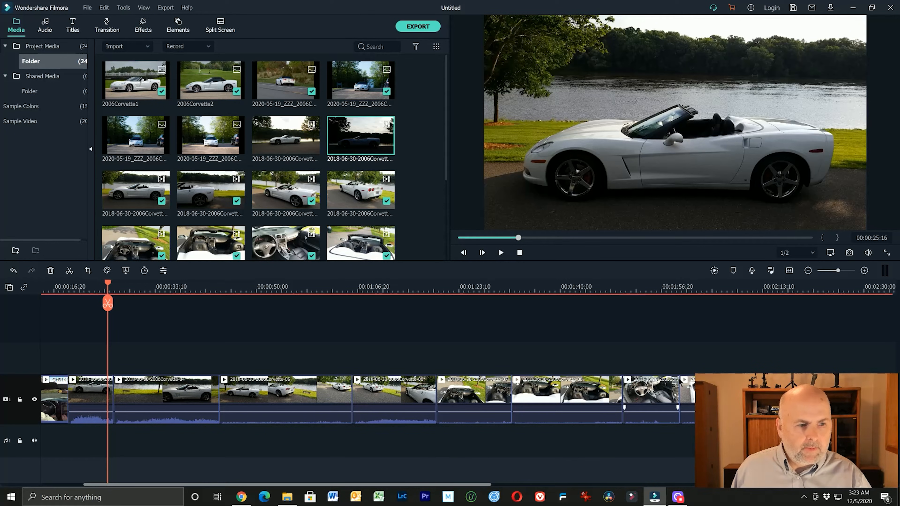
click(872, 289)
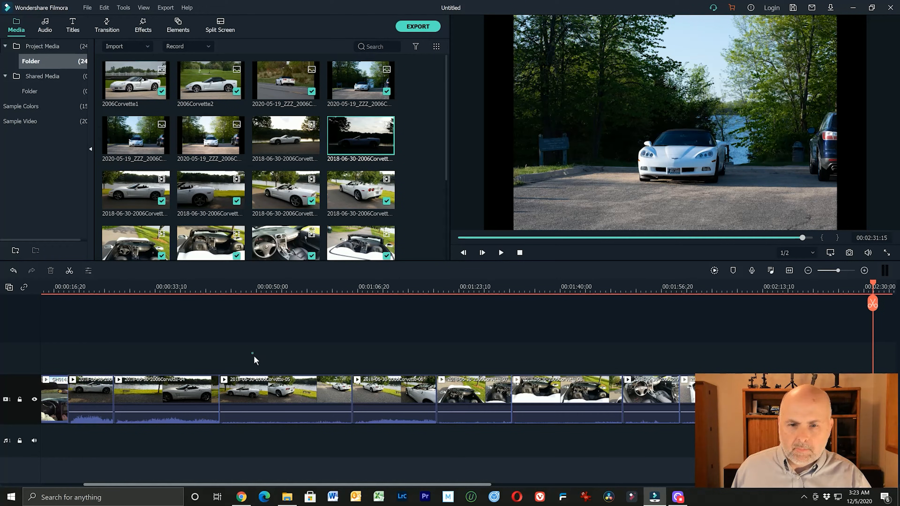
drag(252, 353, 871, 436)
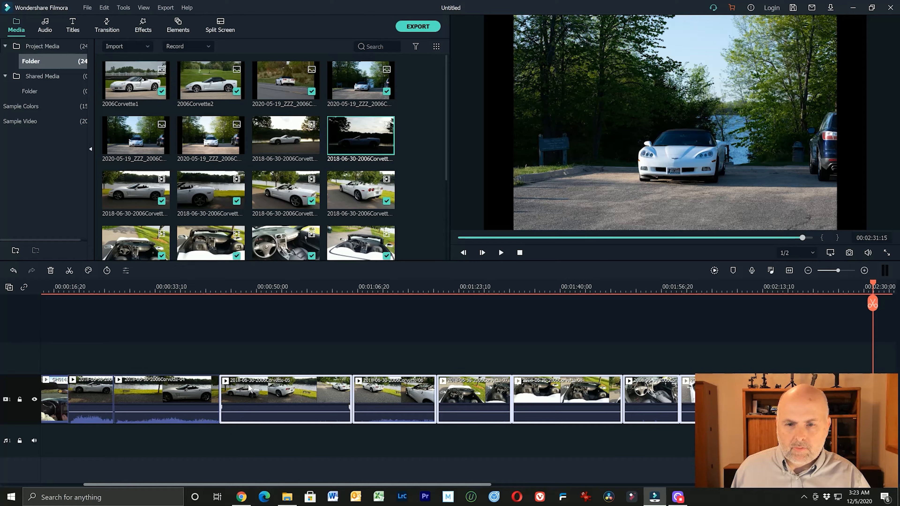
drag(249, 387, 518, 398)
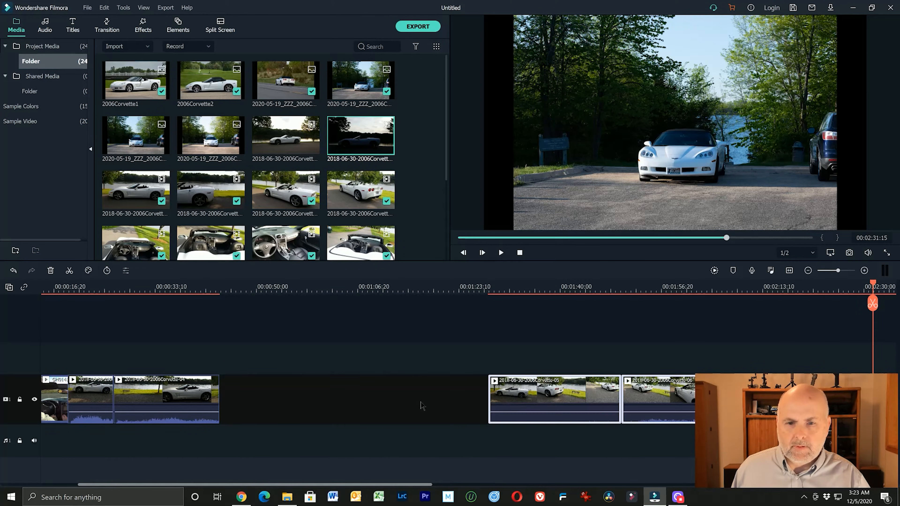
click(153, 392)
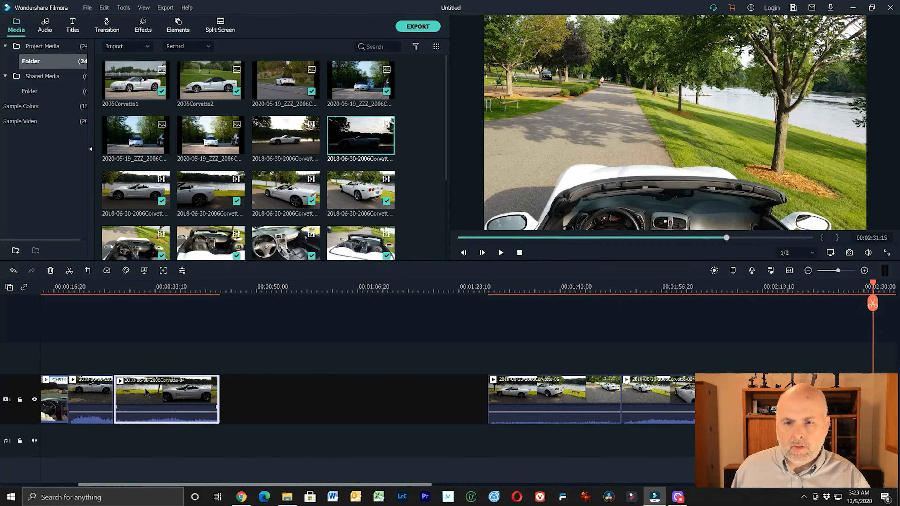
drag(145, 392, 409, 400)
drag(299, 272, 132, 411)
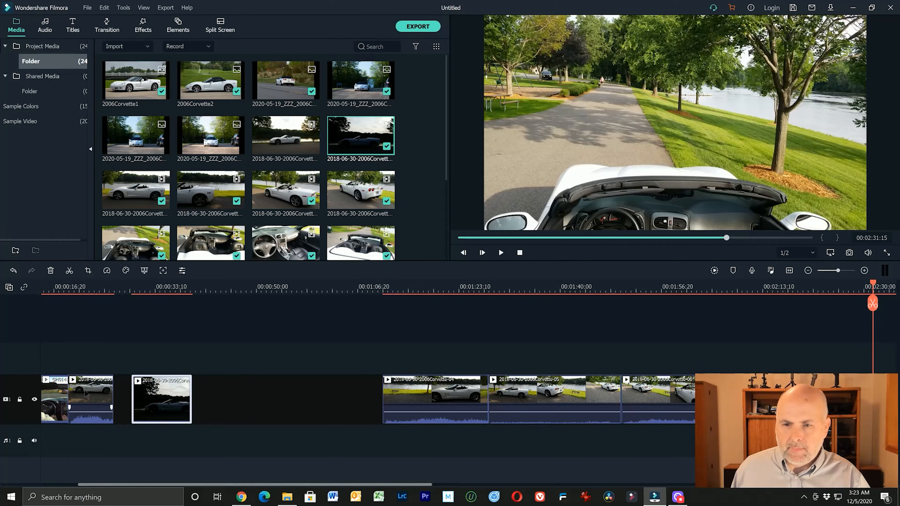
drag(84, 395, 250, 396)
drag(145, 391, 83, 402)
drag(247, 402, 139, 402)
drag(329, 354, 717, 433)
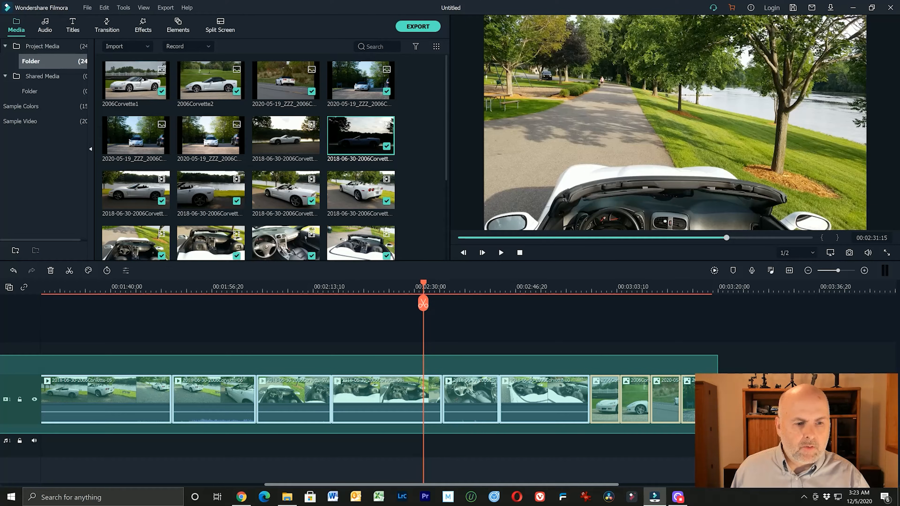
mouse_move(717, 433)
mouse_down()
mouse_move(599, 430)
mouse_move(718, 435)
mouse_up()
drag(528, 486, 308, 486)
drag(512, 395, 310, 396)
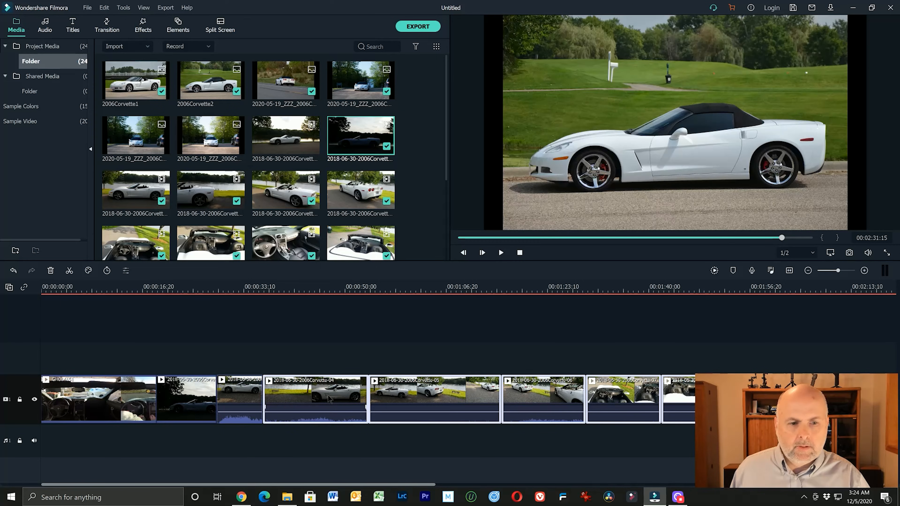
click(213, 286)
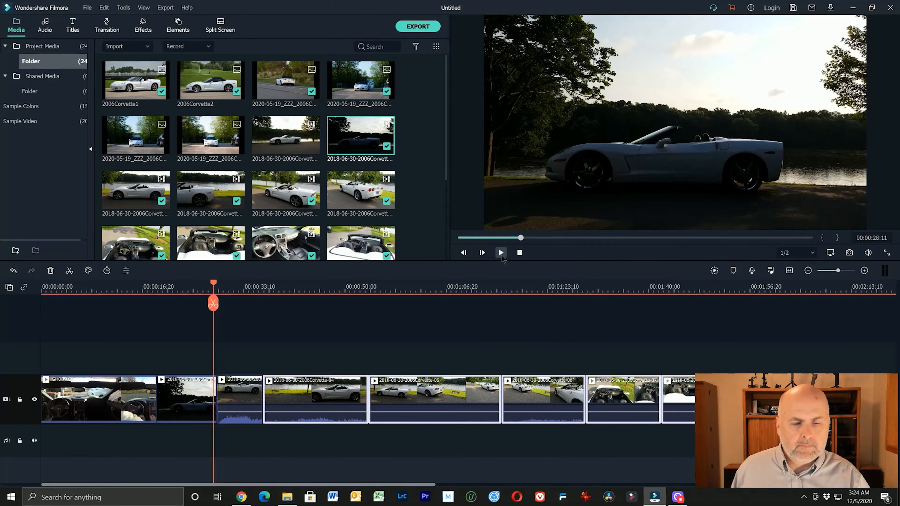
click(502, 257)
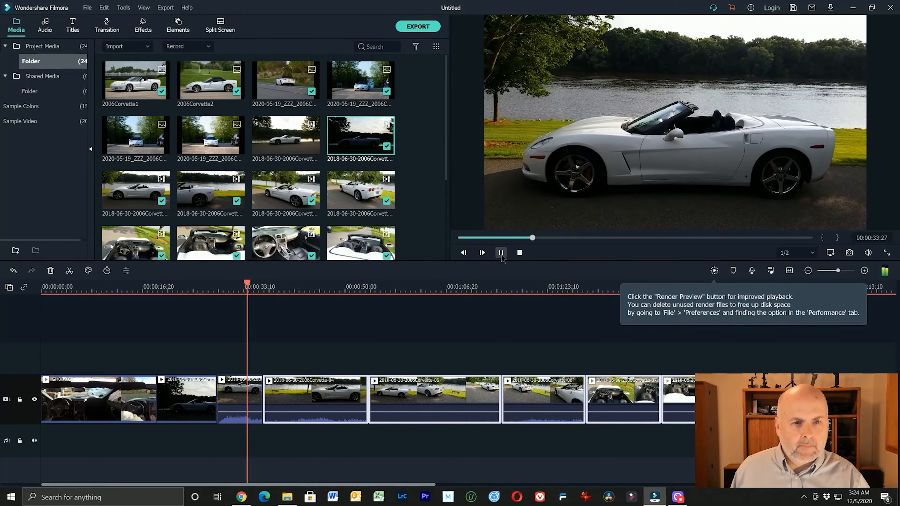
click(500, 253)
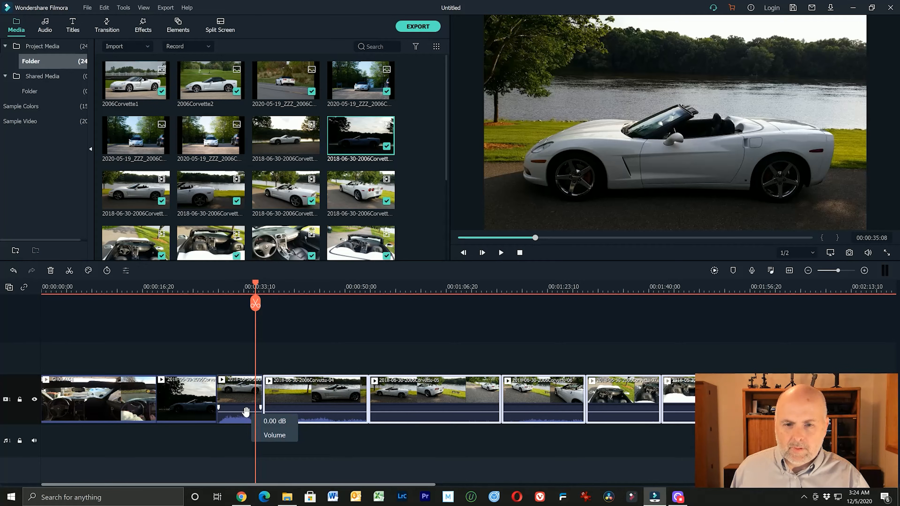
click(244, 395)
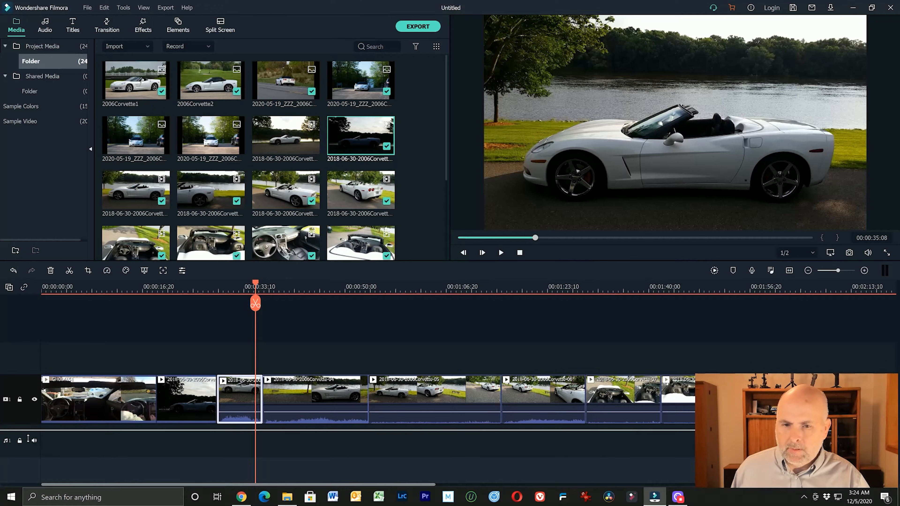
drag(31, 425, 30, 443)
drag(237, 418, 237, 429)
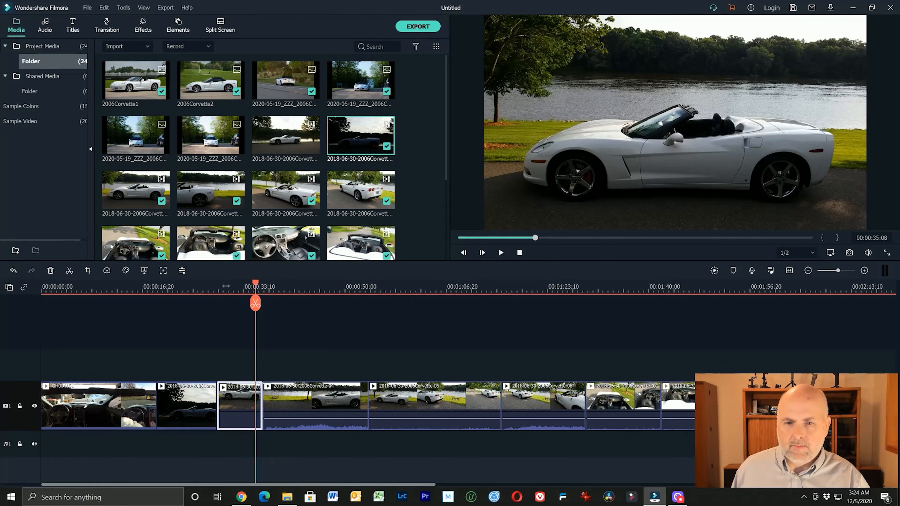
click(226, 286)
click(501, 252)
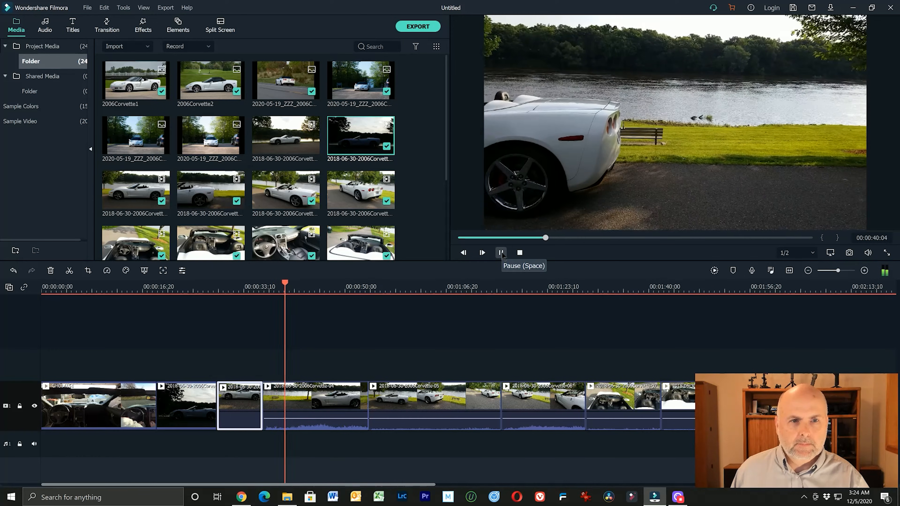
click(501, 253)
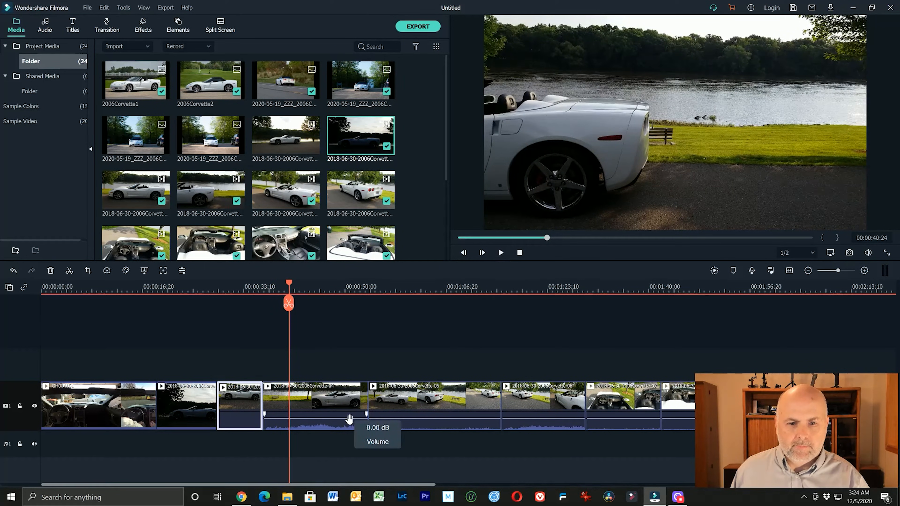
drag(350, 419, 349, 431)
drag(414, 418, 413, 431)
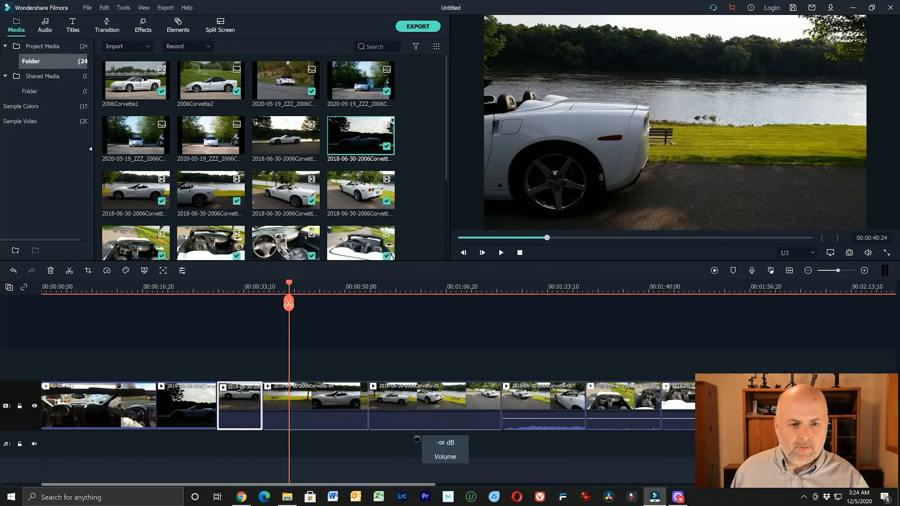
drag(517, 418, 517, 435)
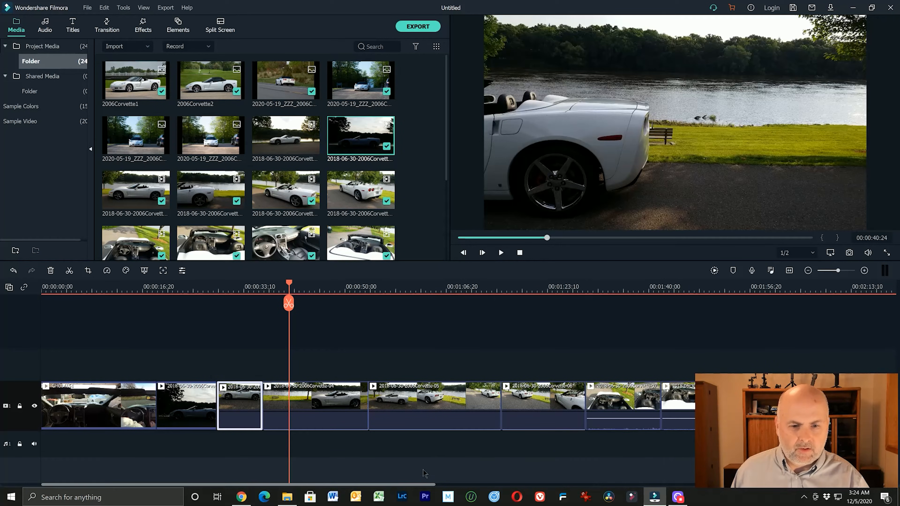
drag(425, 485, 493, 486)
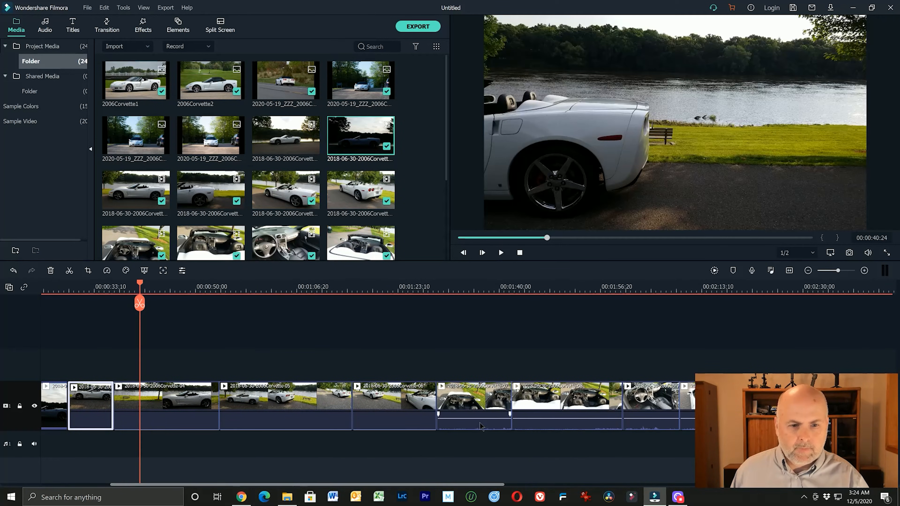
drag(474, 418, 475, 436)
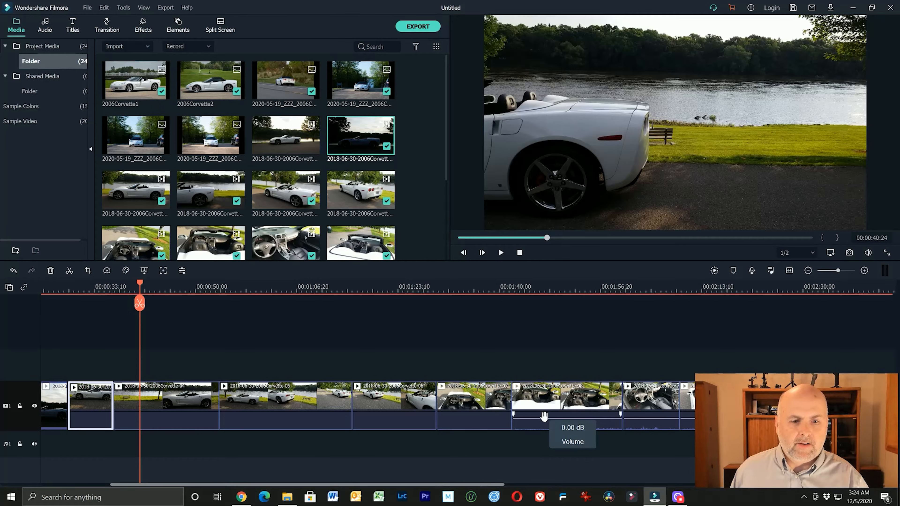
drag(543, 416, 544, 436)
drag(652, 417, 653, 436)
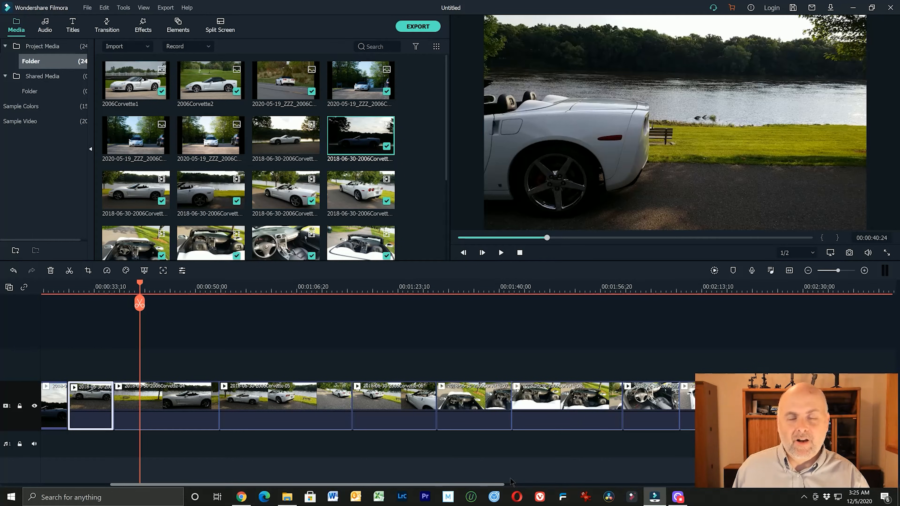
drag(497, 484, 677, 498)
- Preview the night driving clip GH013744 and append it after the last photo on the first video track
drag(446, 180, 448, 257)
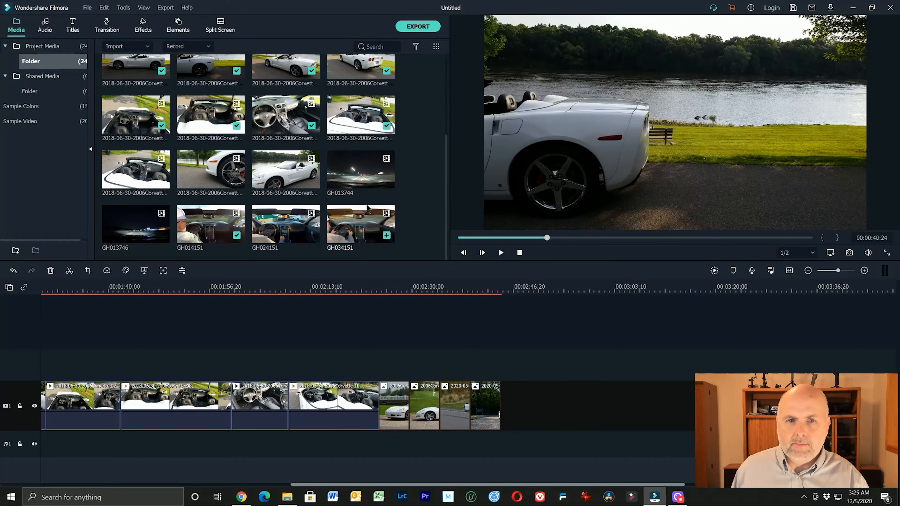
double_click(359, 171)
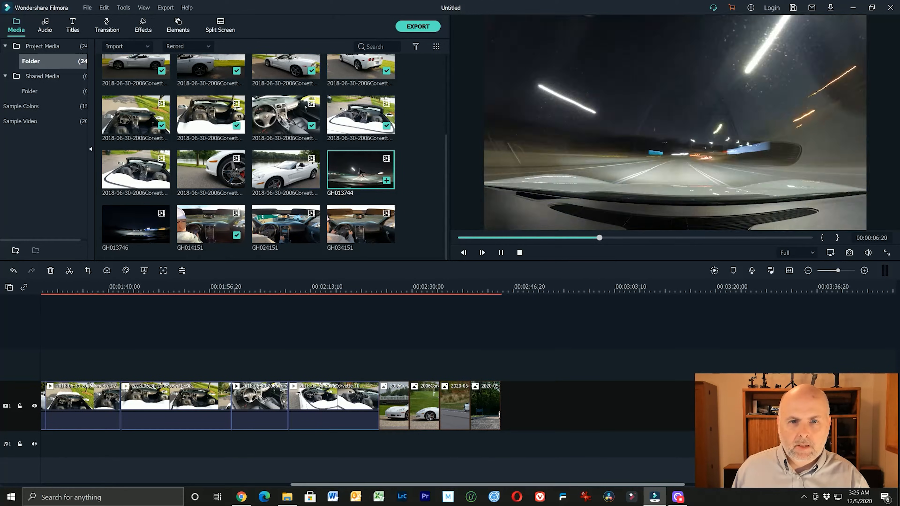
drag(359, 171, 509, 401)
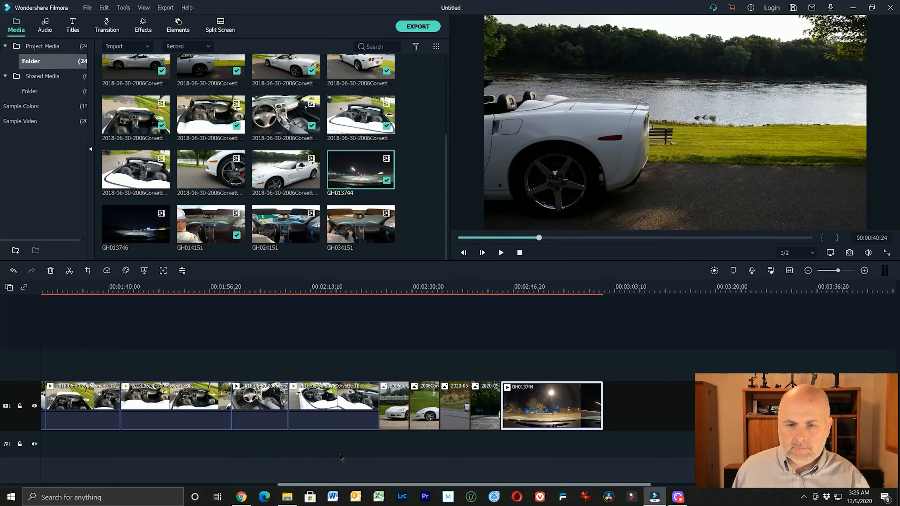
- Return the playhead to about 00:00:02:09, near the start of GH014151
drag(361, 484, 95, 477)
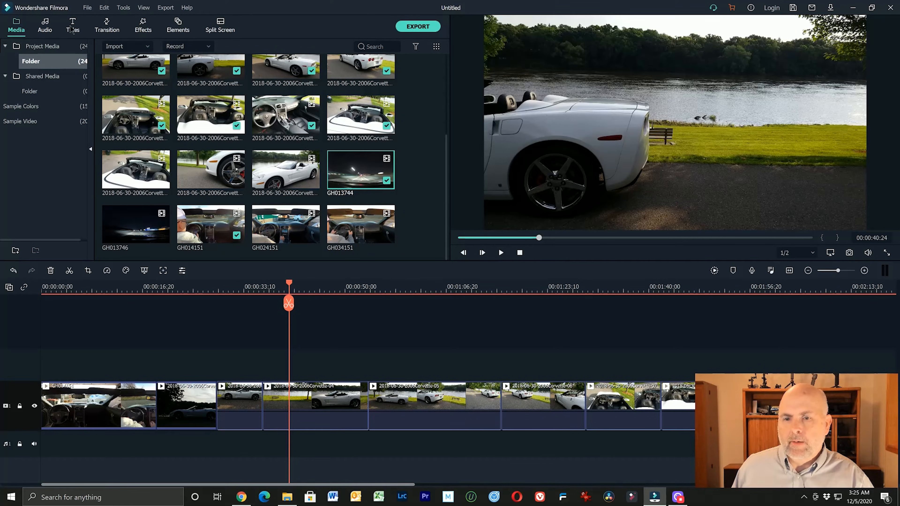
click(55, 289)
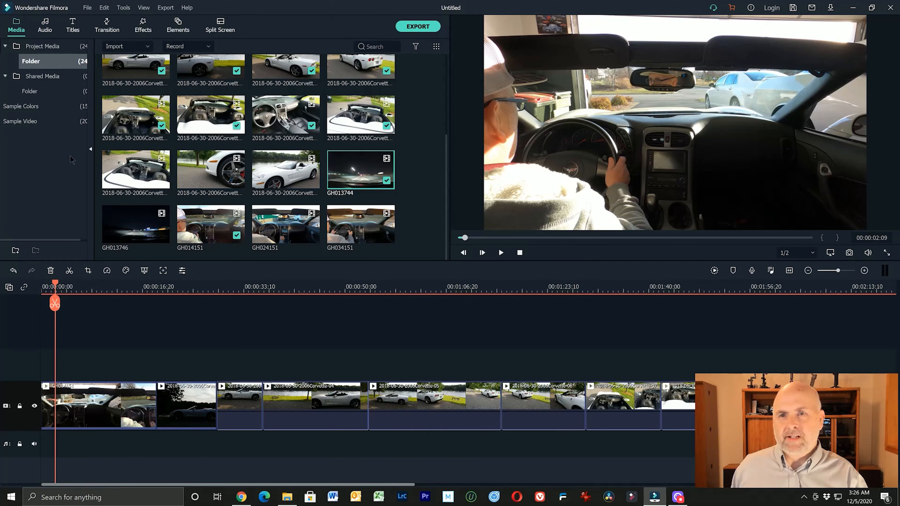
- Try the Cube transition between the second and third clips on the video track, preview it, and remove it
click(106, 24)
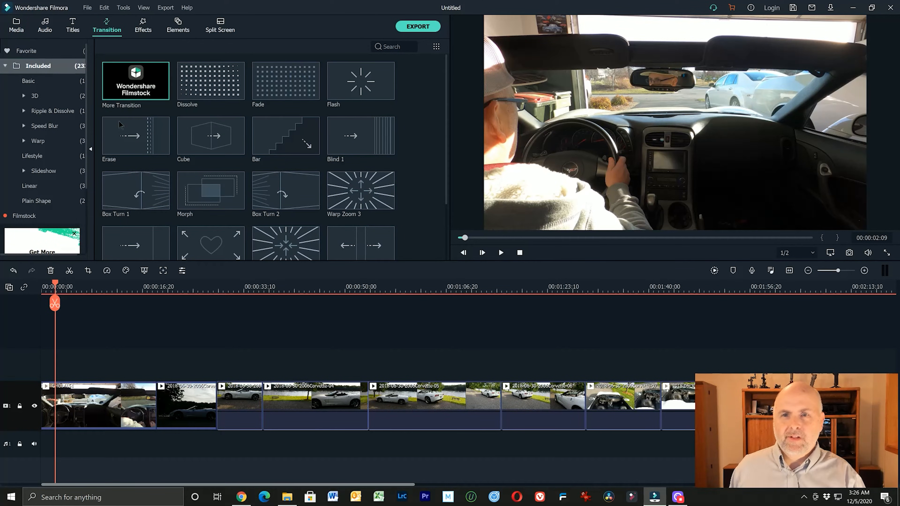
drag(221, 142, 217, 405)
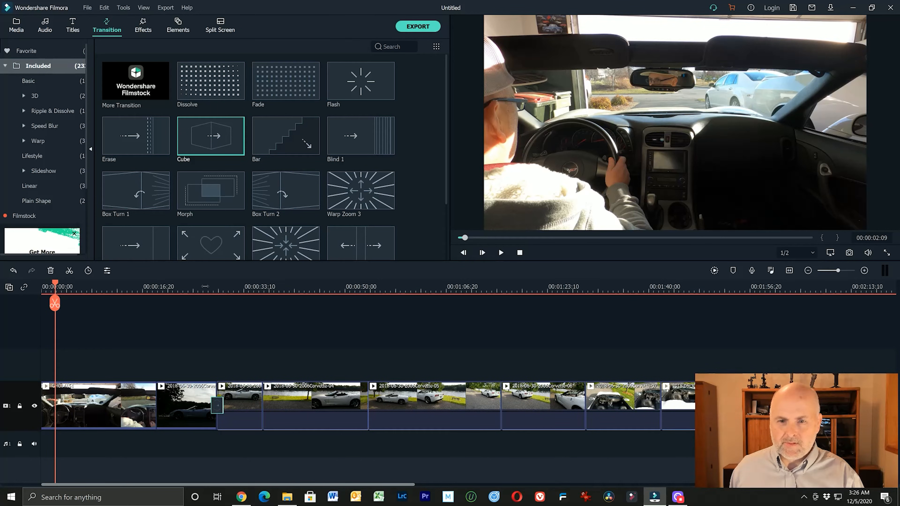
click(205, 303)
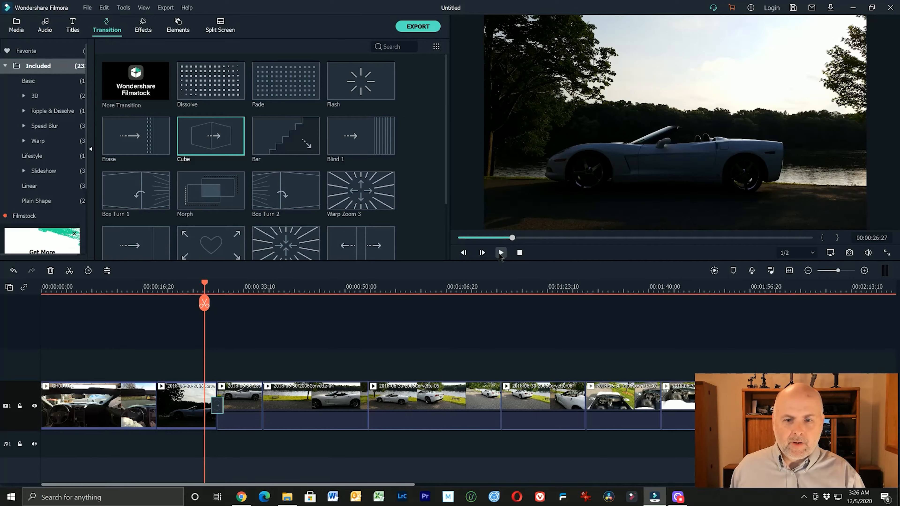
click(500, 252)
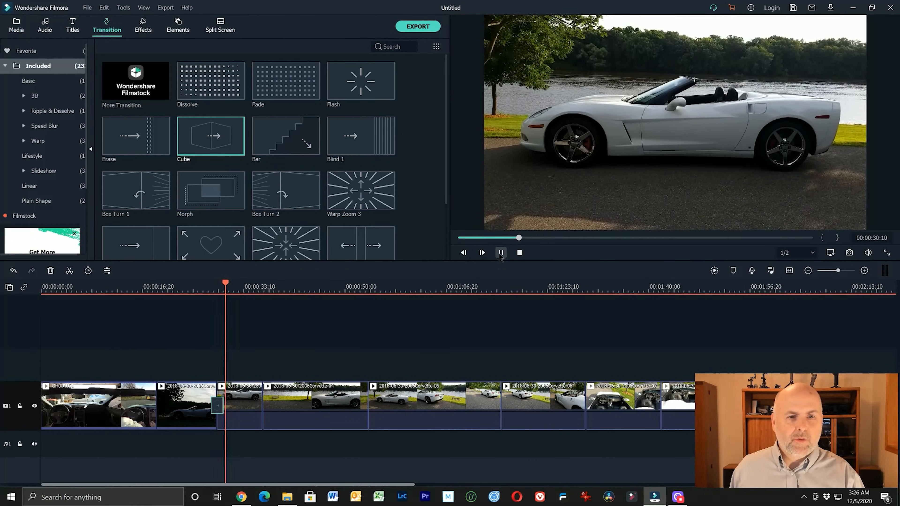
click(501, 252)
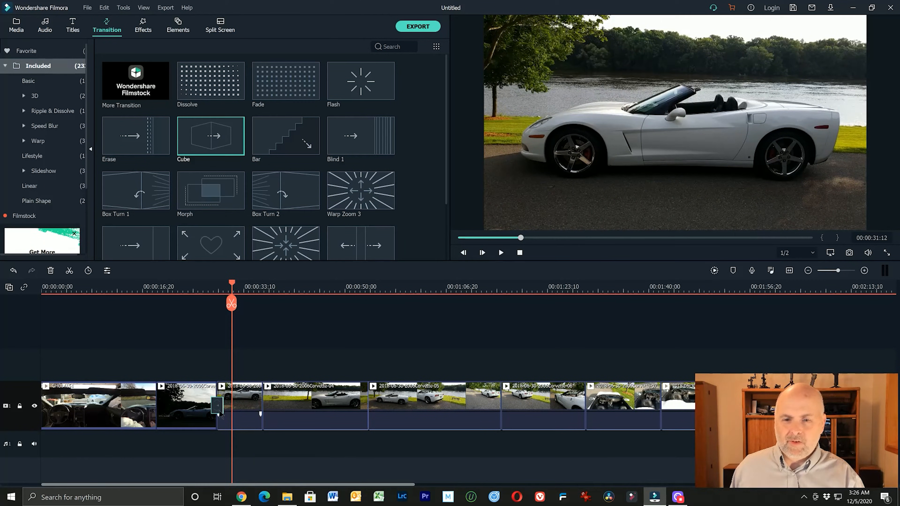
click(217, 408)
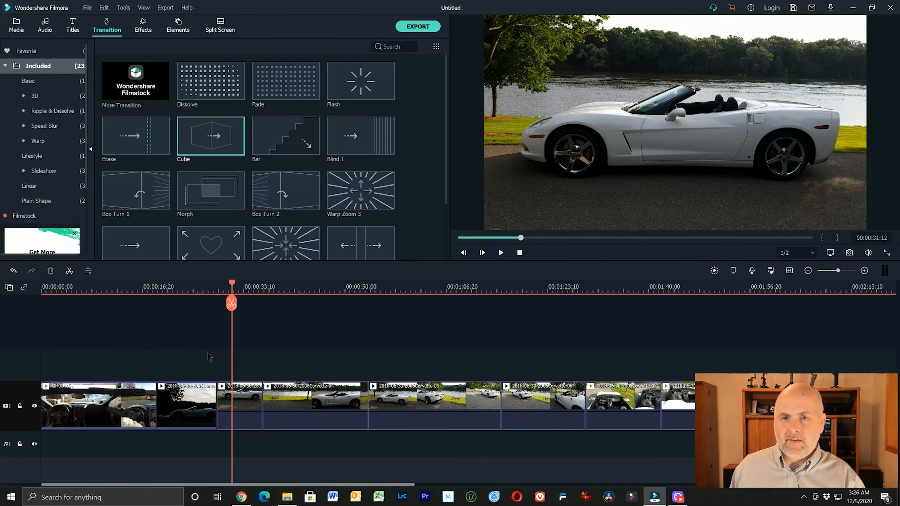
- Add the heart-shaped transition at the cut between the second and third clips and play it back
drag(213, 251, 212, 404)
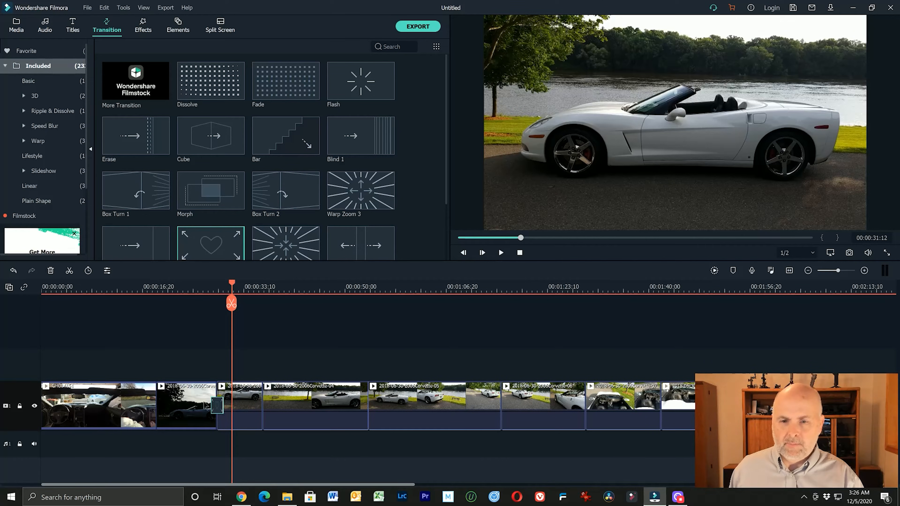
click(212, 289)
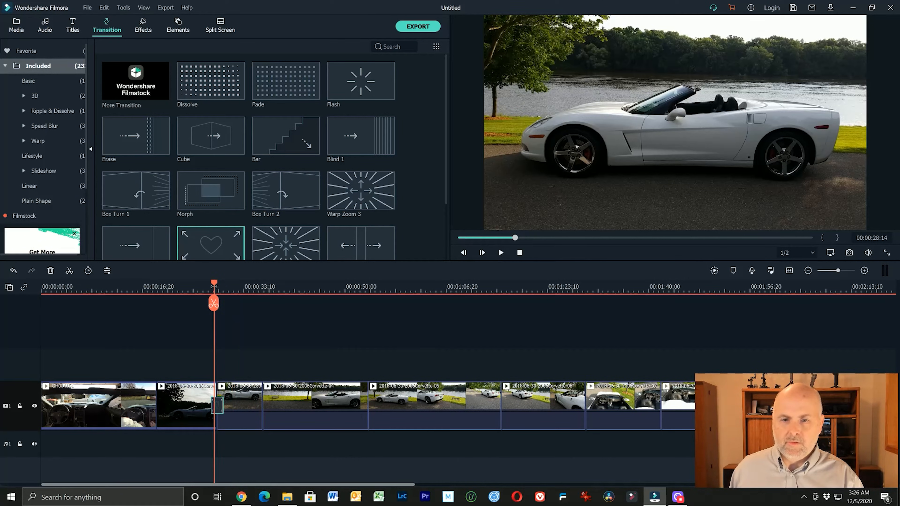
click(199, 287)
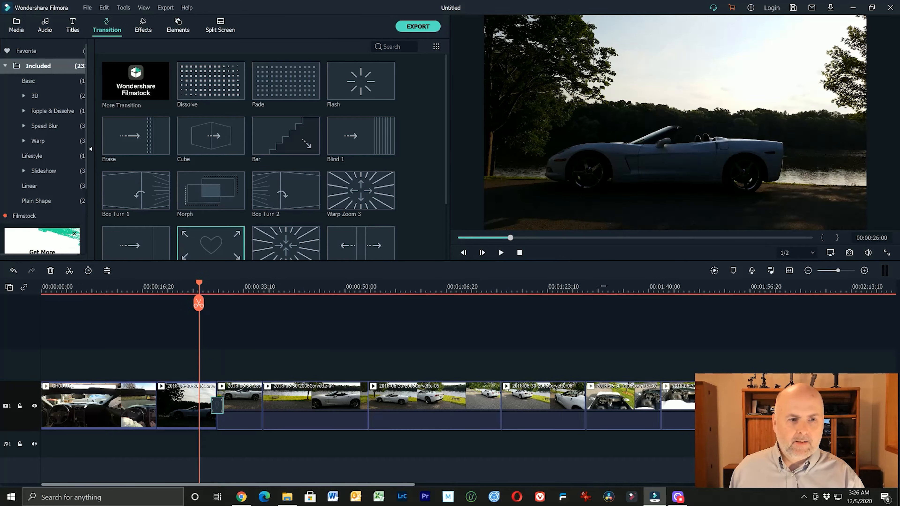
click(500, 252)
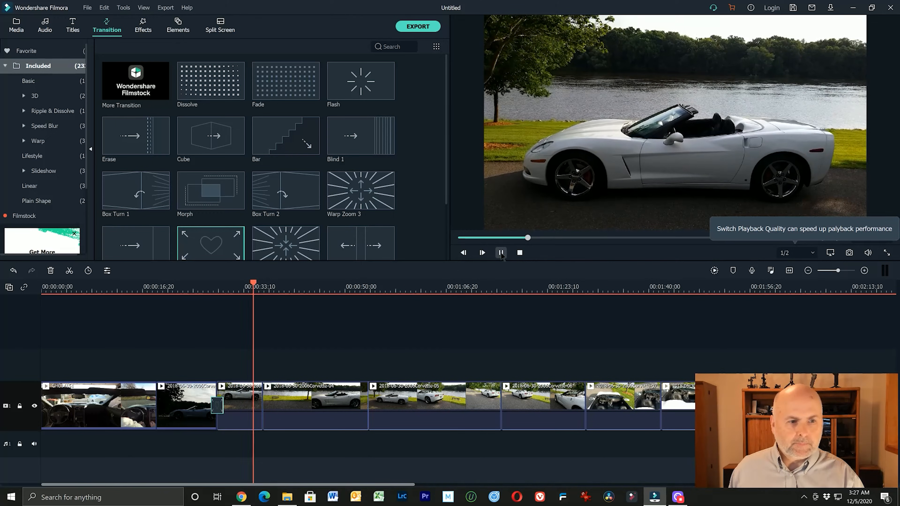
click(501, 252)
- Replay the heart transition at 1/8 preview playback quality and set the quality back to 1/2
click(812, 254)
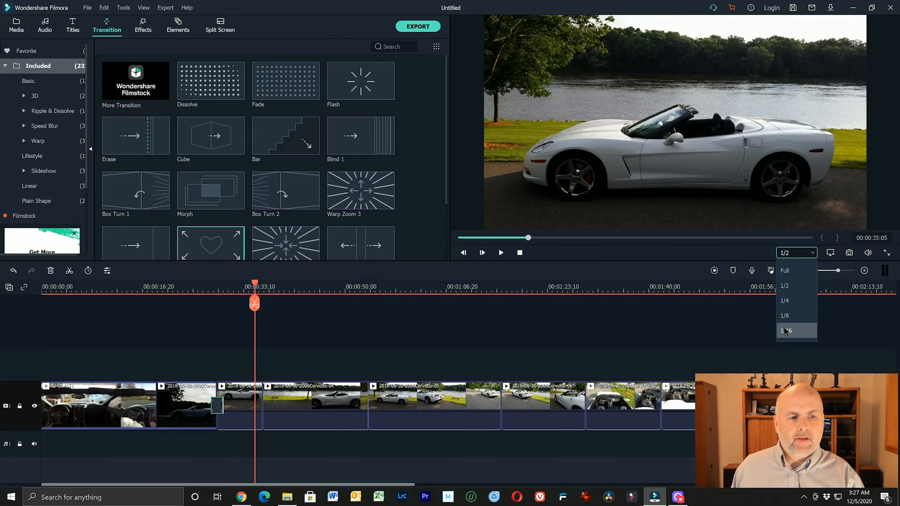
click(784, 316)
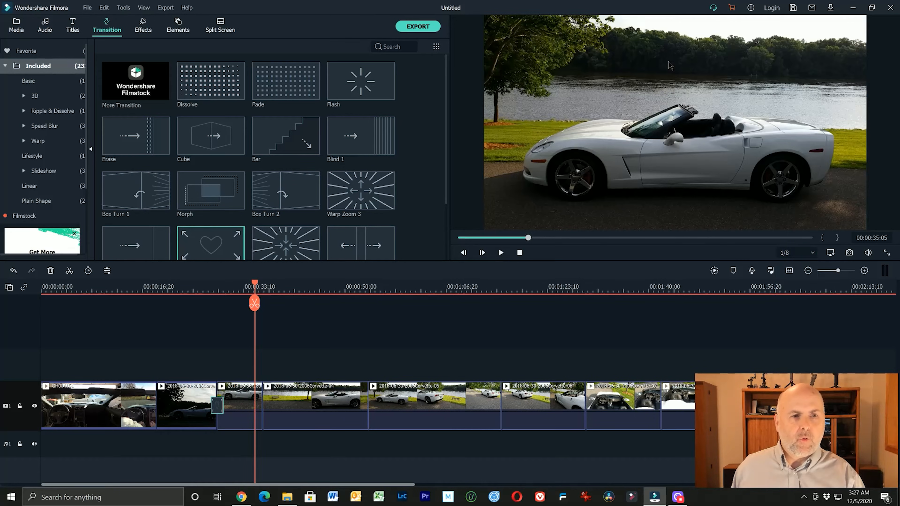
click(200, 292)
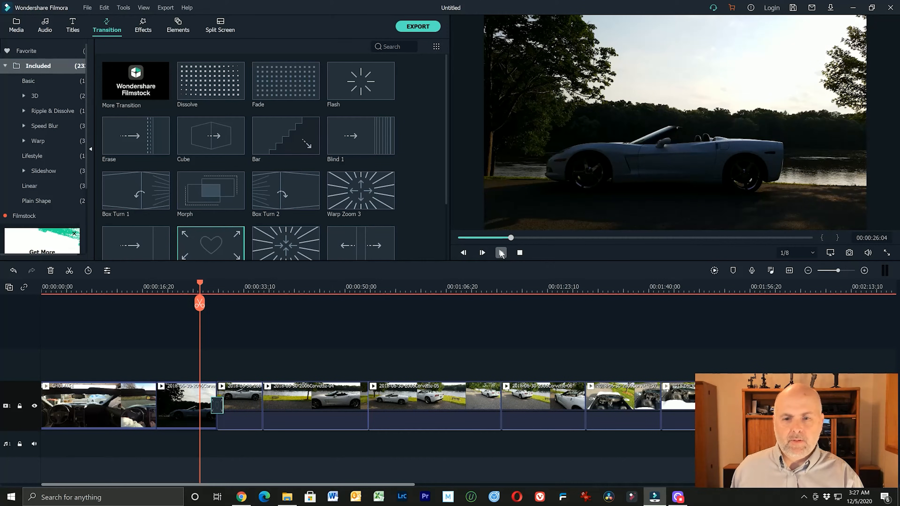
click(500, 253)
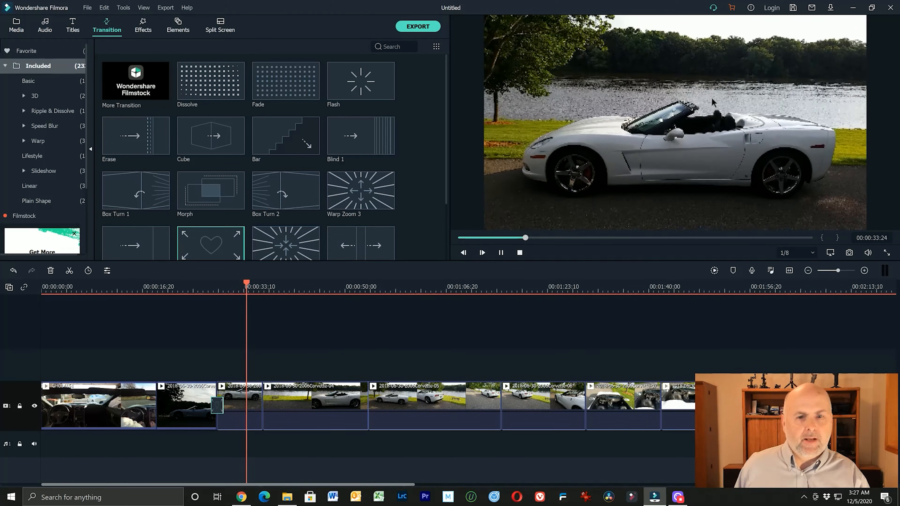
click(520, 253)
click(813, 254)
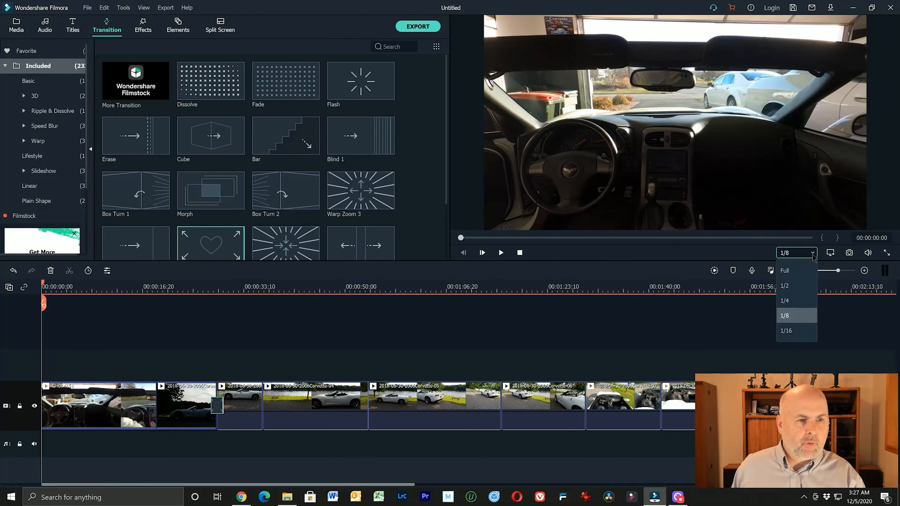
click(784, 285)
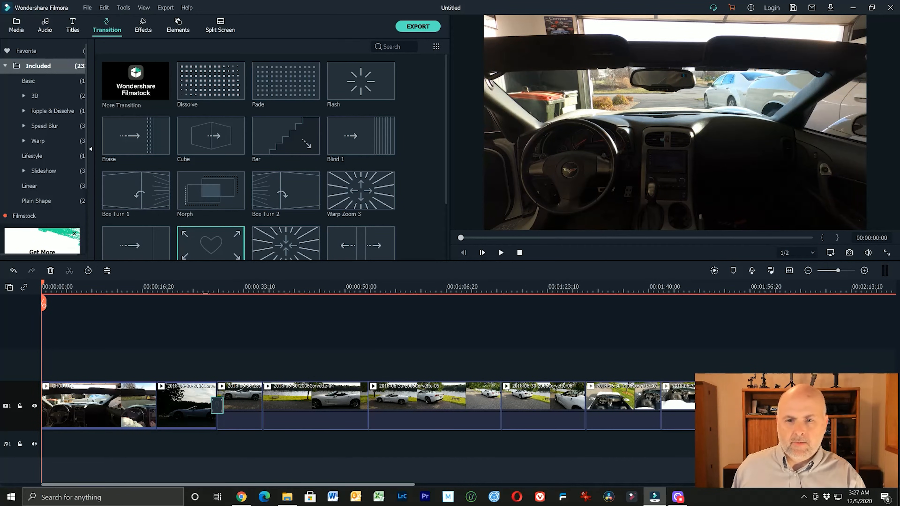
- Preview the heart transition once more and delete it from the cut between the second and third clips
click(205, 292)
click(501, 252)
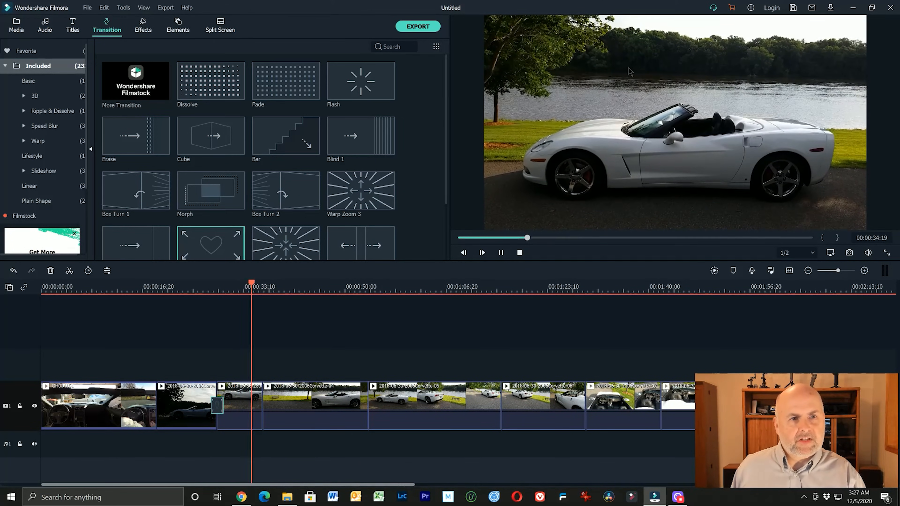
click(520, 253)
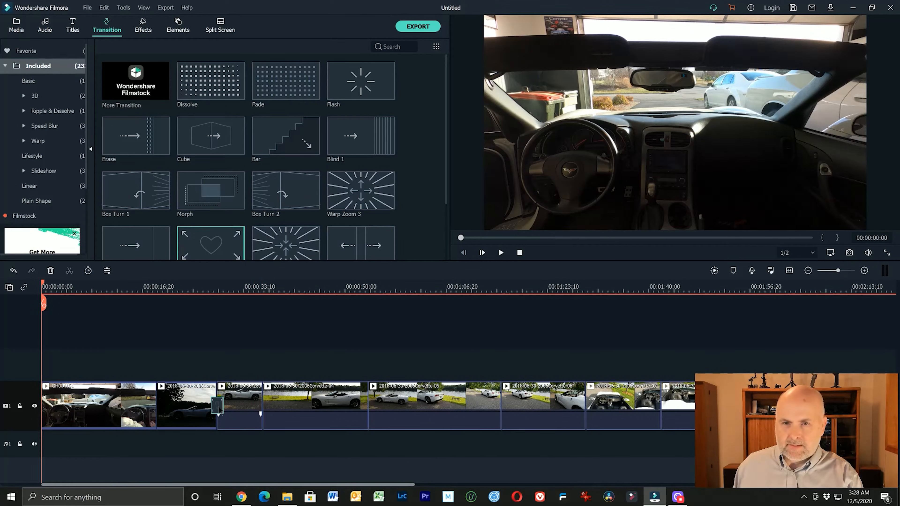
key(Delete)
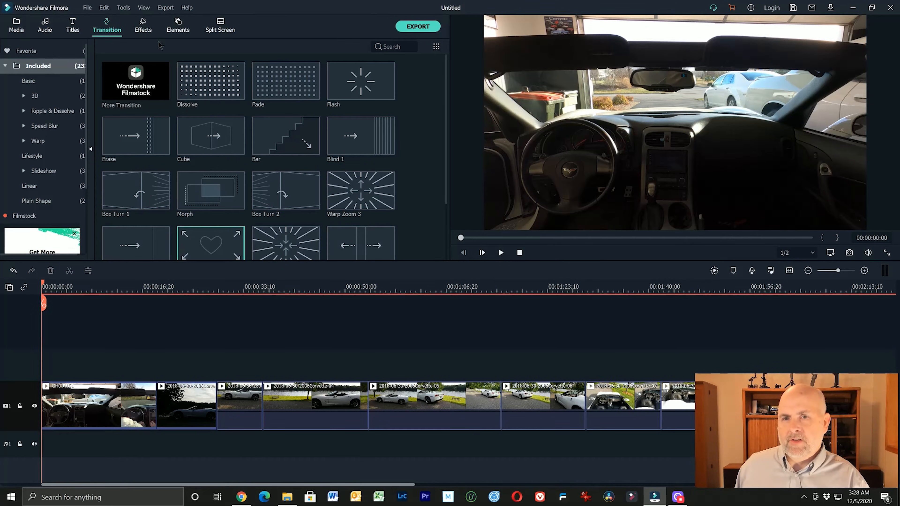
- Try the Chromatic Aberration effect on the third clip, preview it, and delete the effect from the clip
click(149, 27)
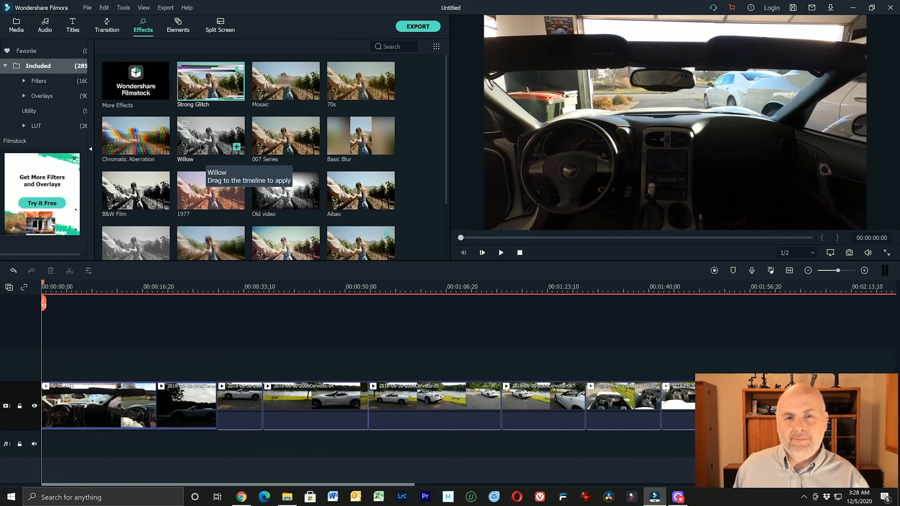
drag(136, 150, 231, 395)
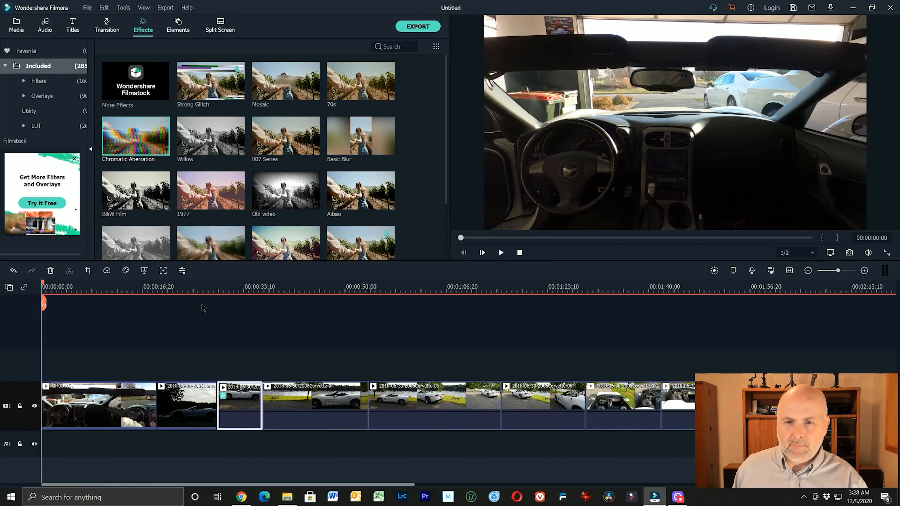
click(209, 289)
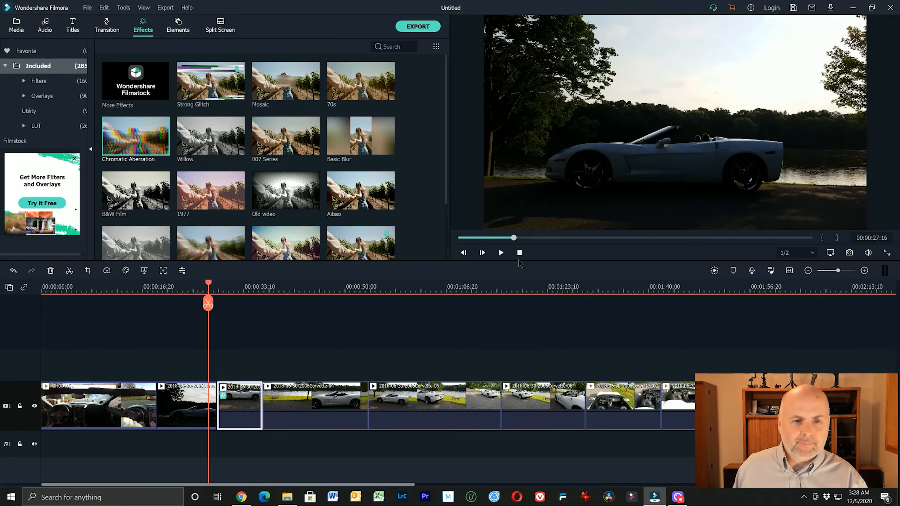
click(500, 252)
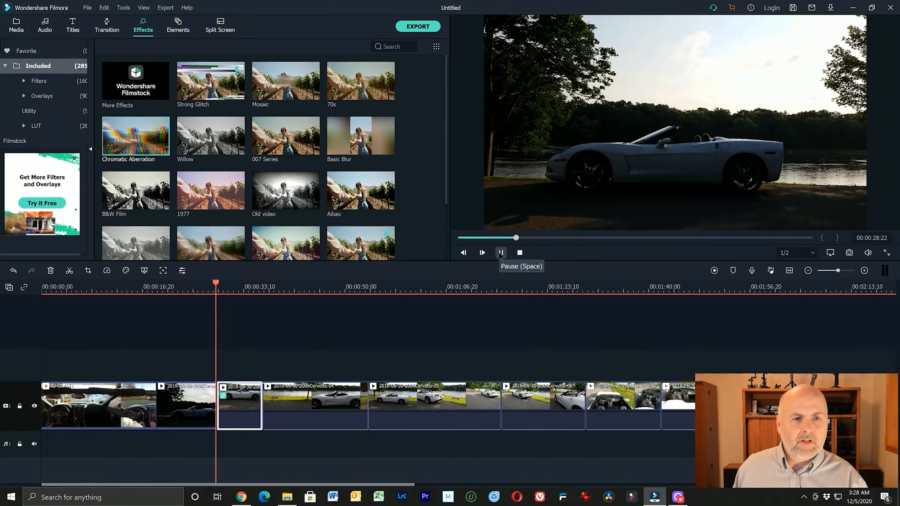
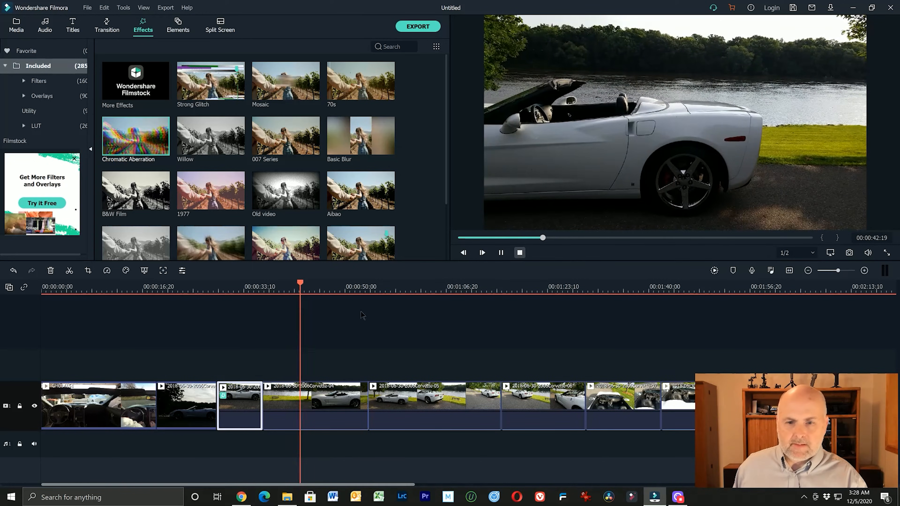
key(ctrl+/)
right_click(225, 400)
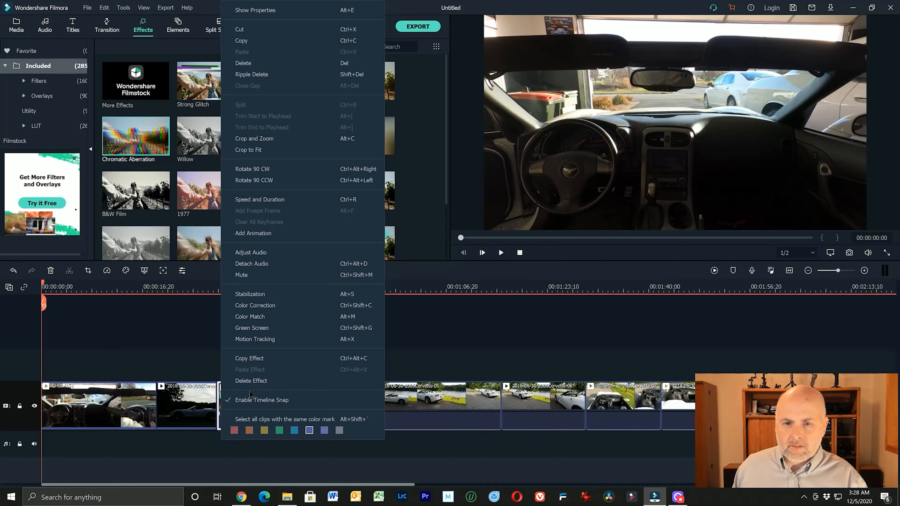
click(261, 381)
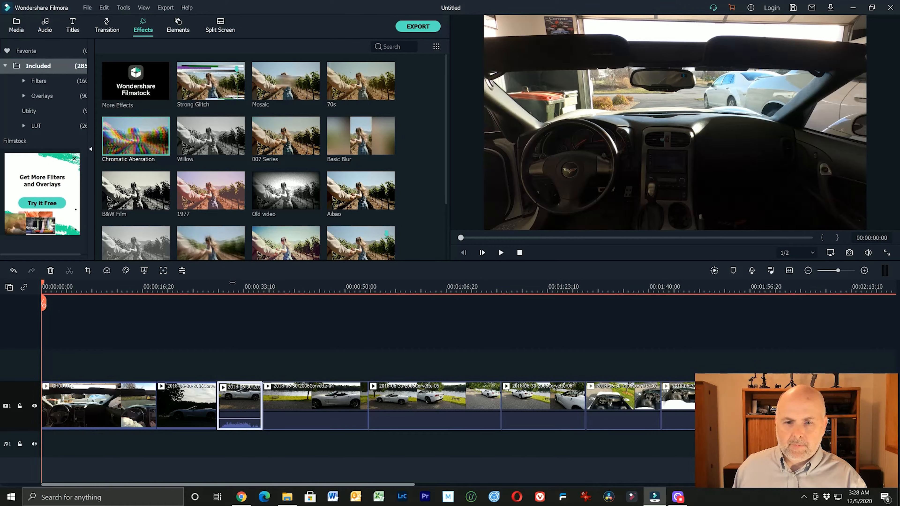
- Play the third clip without the effect and move the playhead back to about 00:00:09:26 in the first clip
click(232, 282)
click(500, 255)
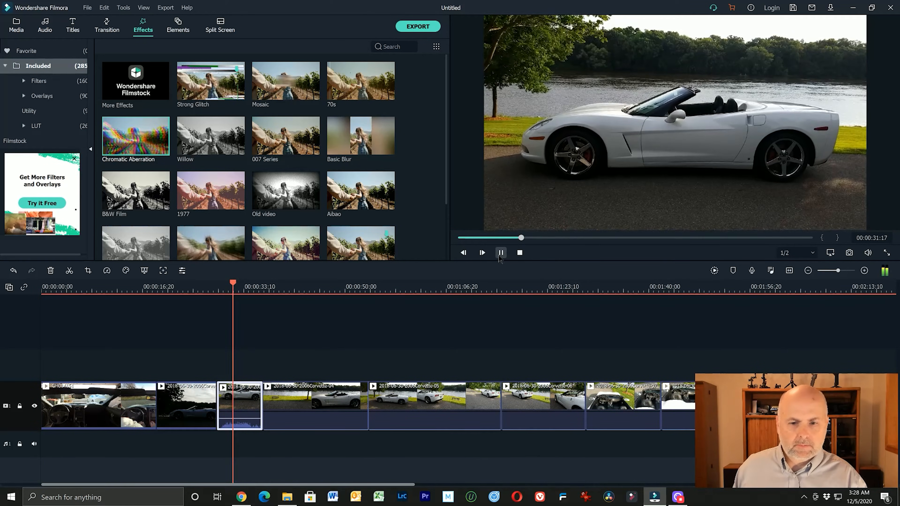
click(501, 252)
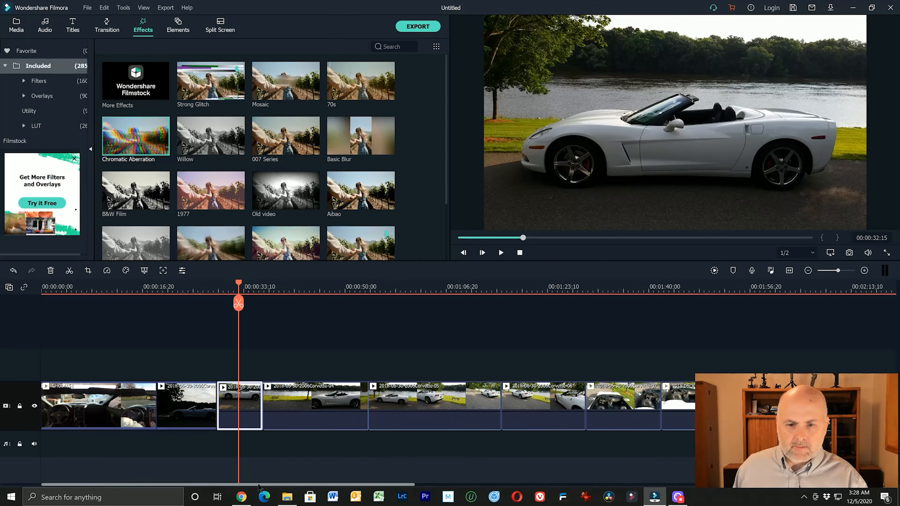
drag(261, 482, 243, 499)
click(124, 289)
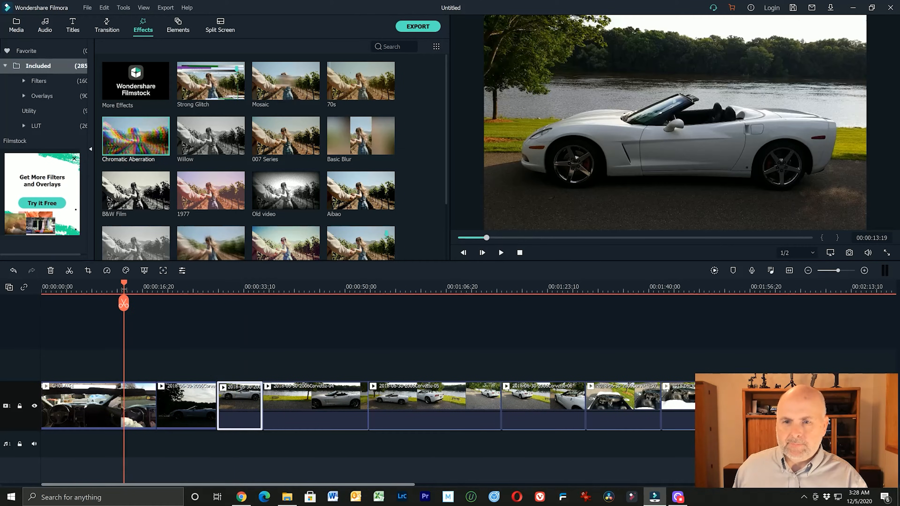
click(101, 289)
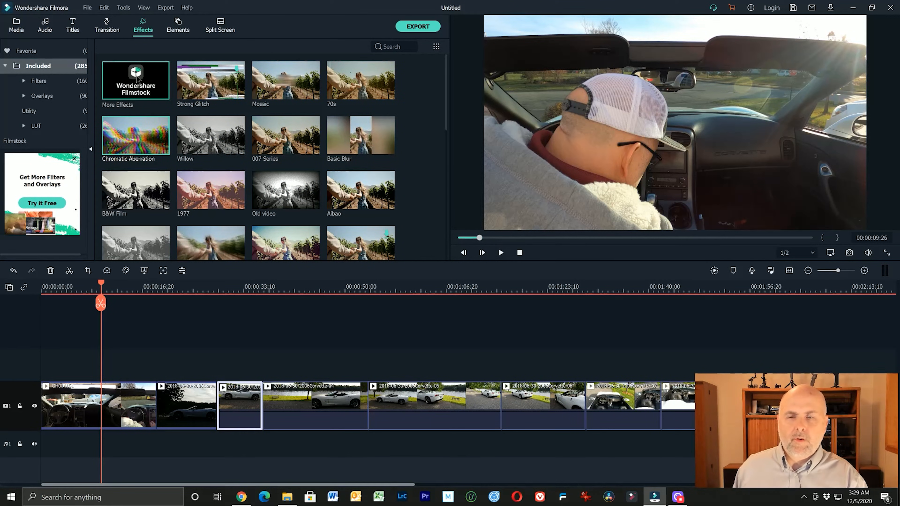
- Try the Radio Explike FX effect on the third clip, preview it, and undo it
scroll(380, 221, down, 10)
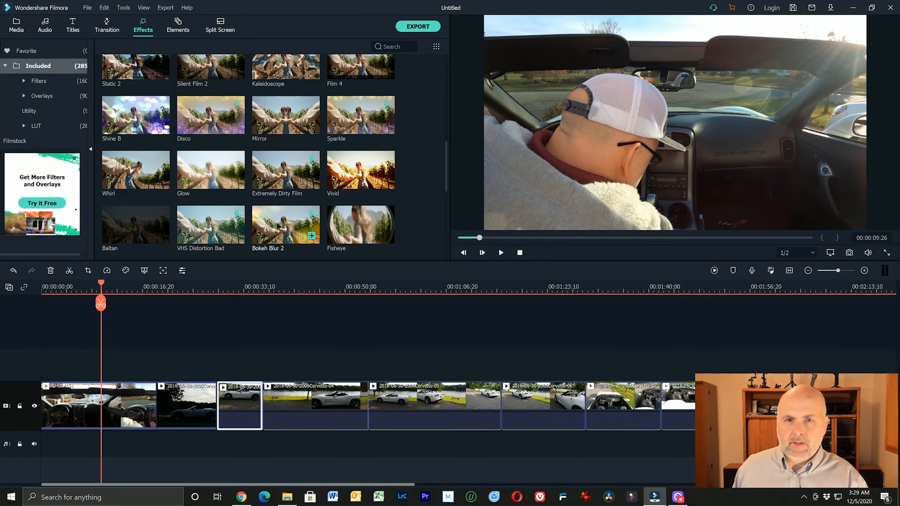
scroll(279, 226, up, 3)
drag(212, 179, 227, 301)
click(223, 286)
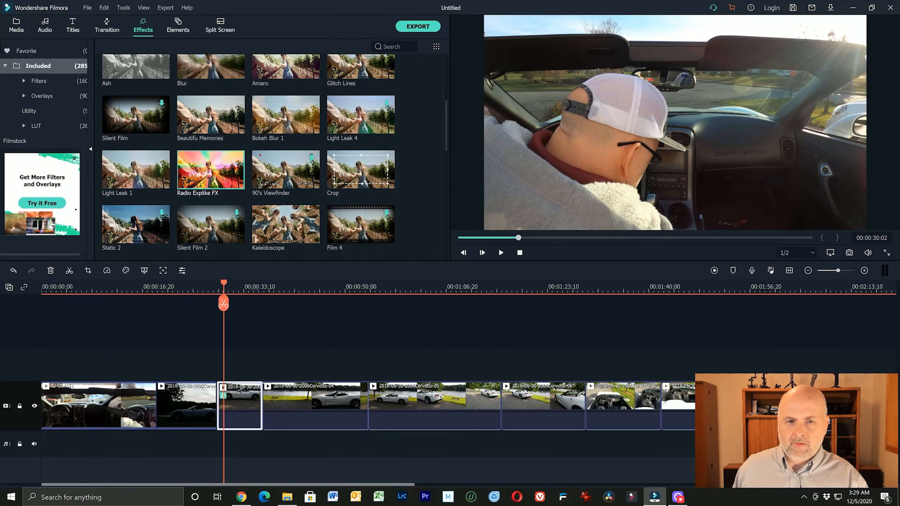
click(501, 253)
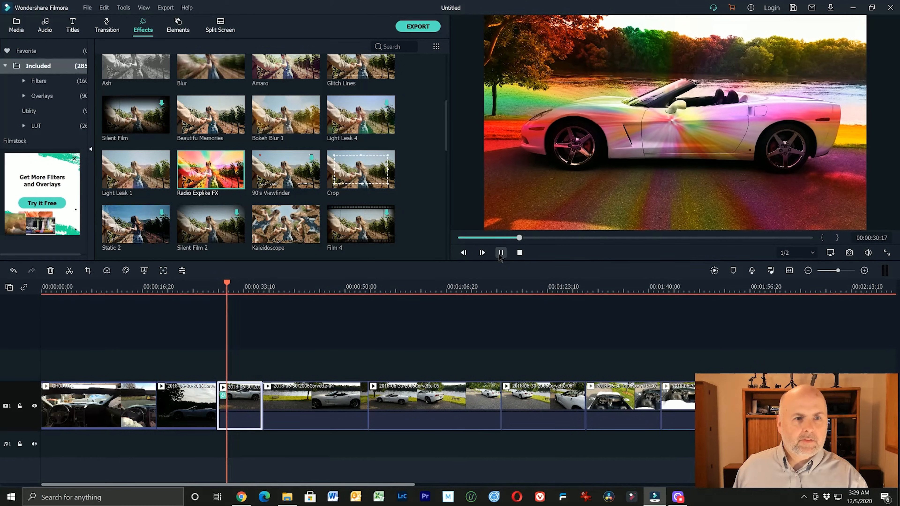
click(500, 253)
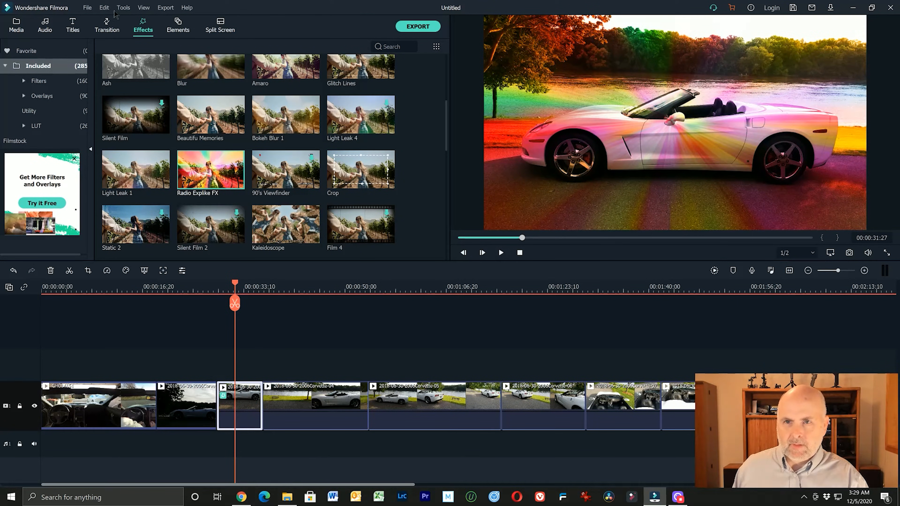
click(105, 8)
click(106, 22)
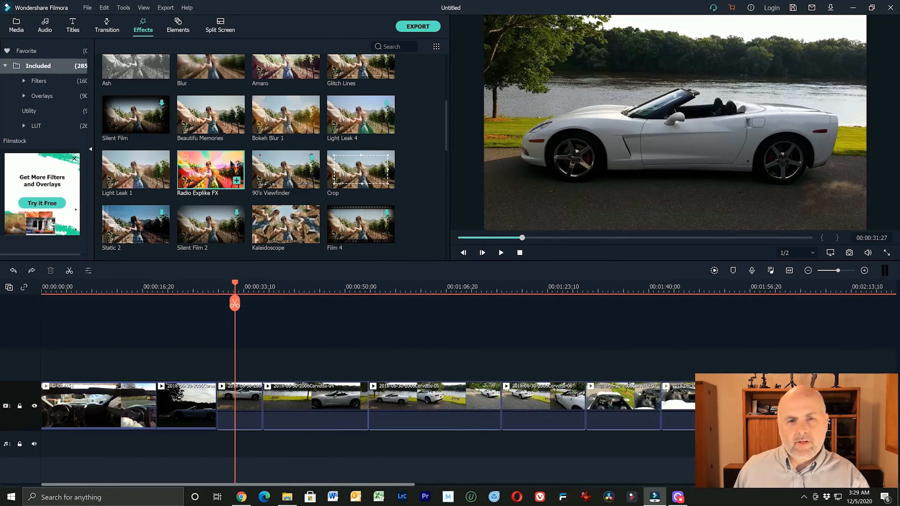
- Try the 70s effect on the third clip and undo it
scroll(288, 226, down, 3)
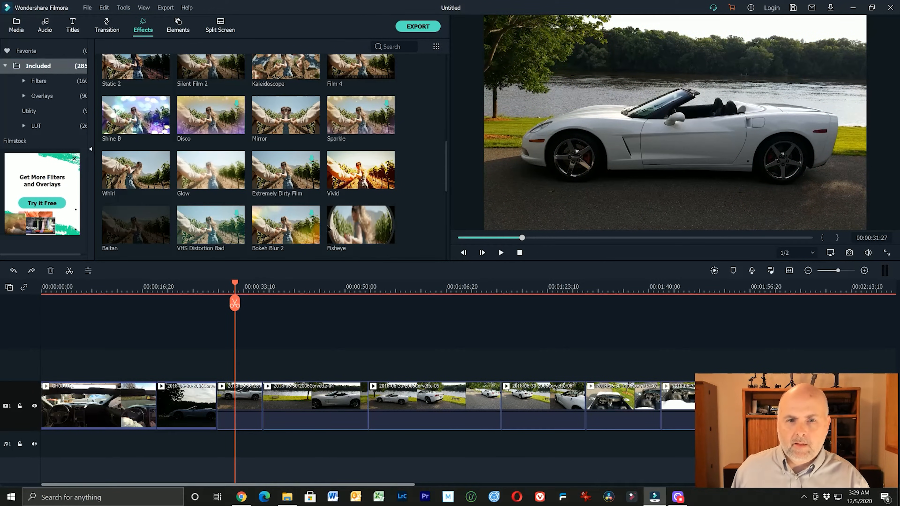
scroll(357, 181, up, 5)
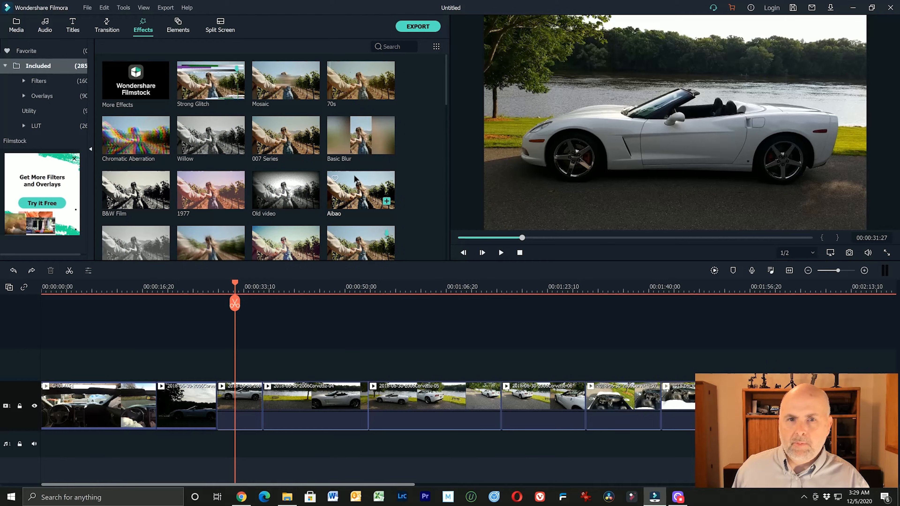
drag(359, 94, 240, 404)
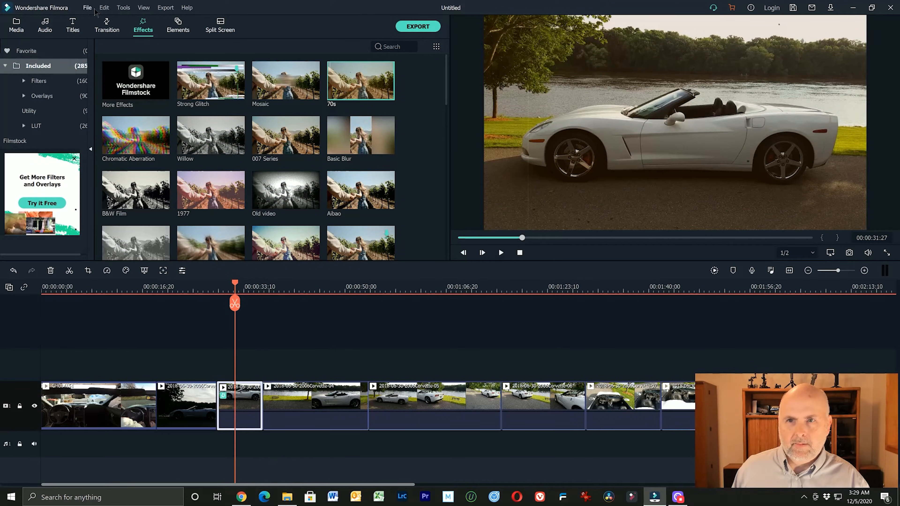
click(104, 8)
click(110, 25)
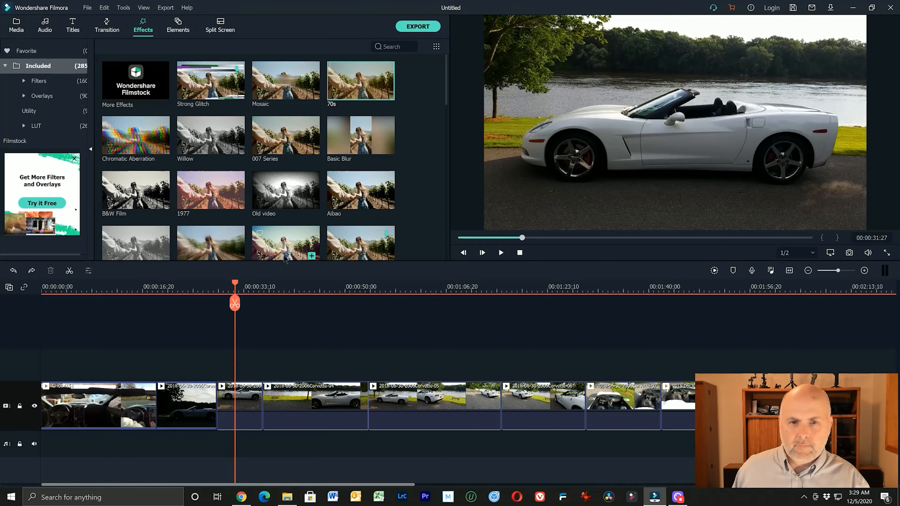
- Try the B&W Film effect on the third clip, undo it, and browse the remaining effects
drag(153, 200, 233, 409)
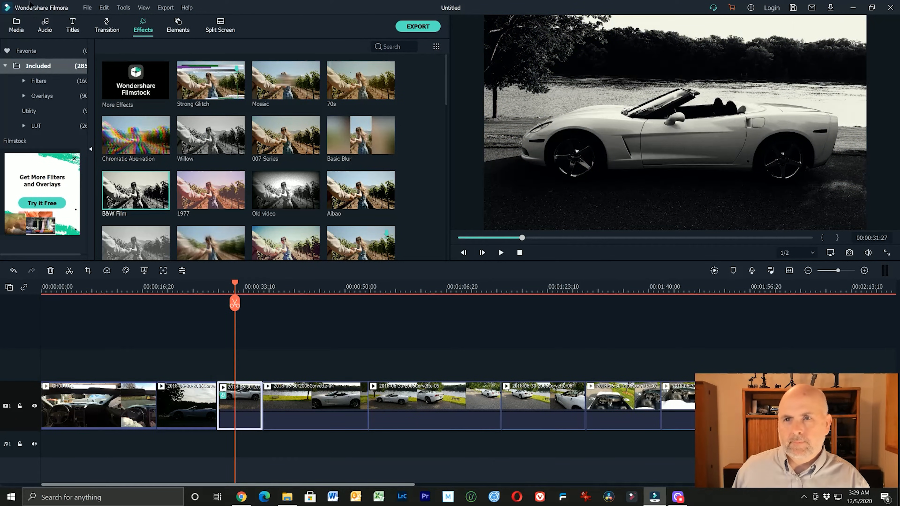
click(104, 8)
click(110, 25)
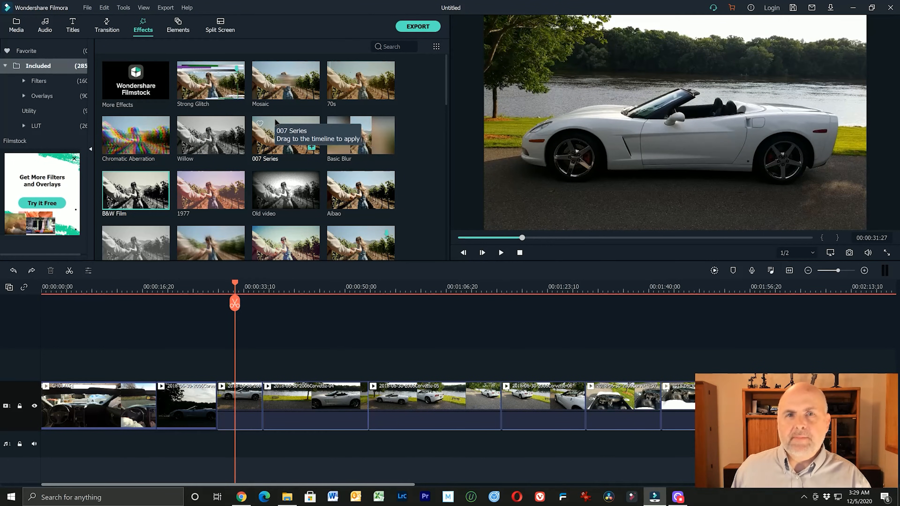
scroll(292, 172, down, 10)
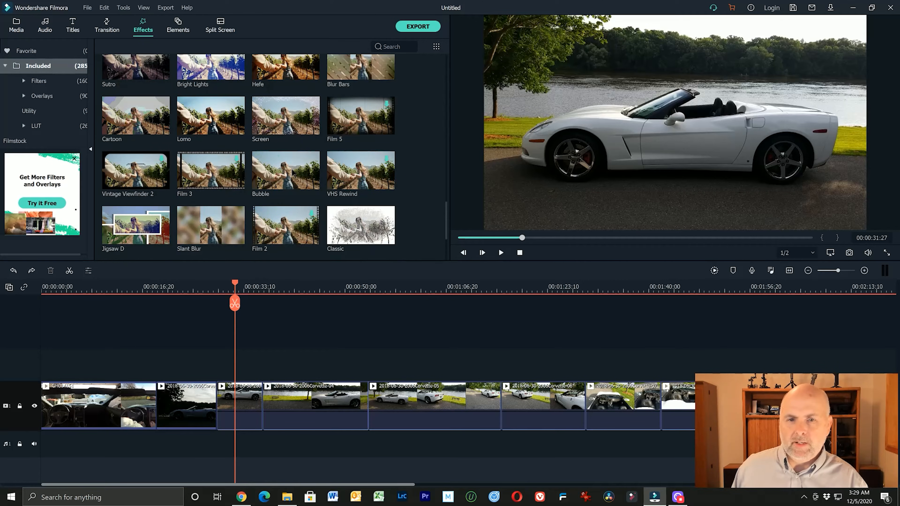
scroll(292, 173, up, 10)
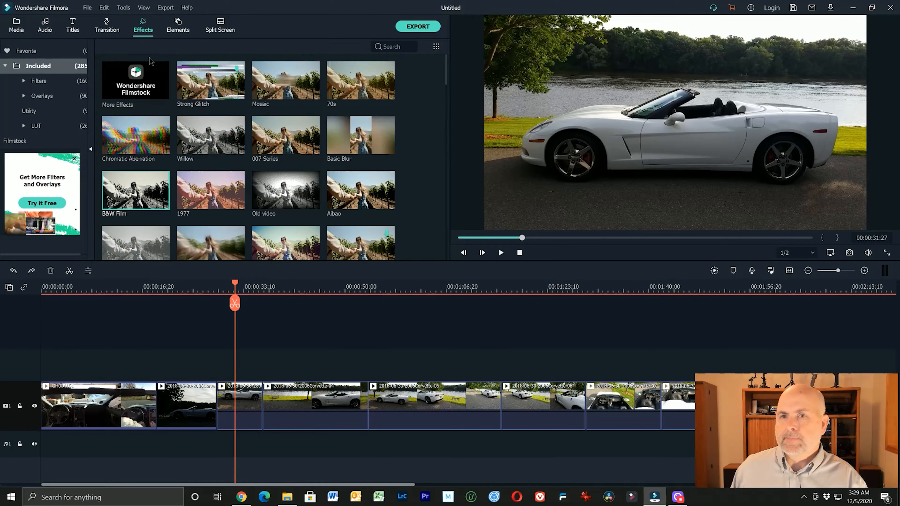
- Add Title 39 on the second video track at the start of the first clip and move the playhead to 00:00:02:14 within it
click(74, 29)
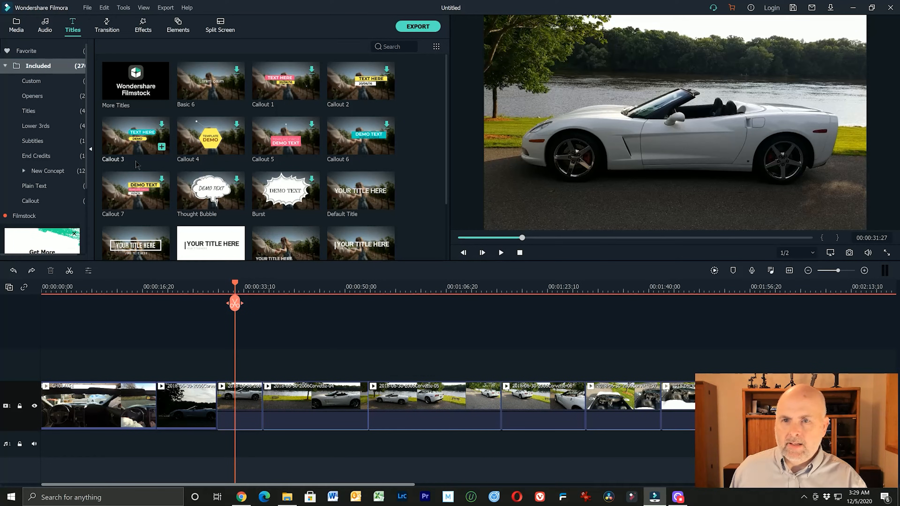
click(211, 88)
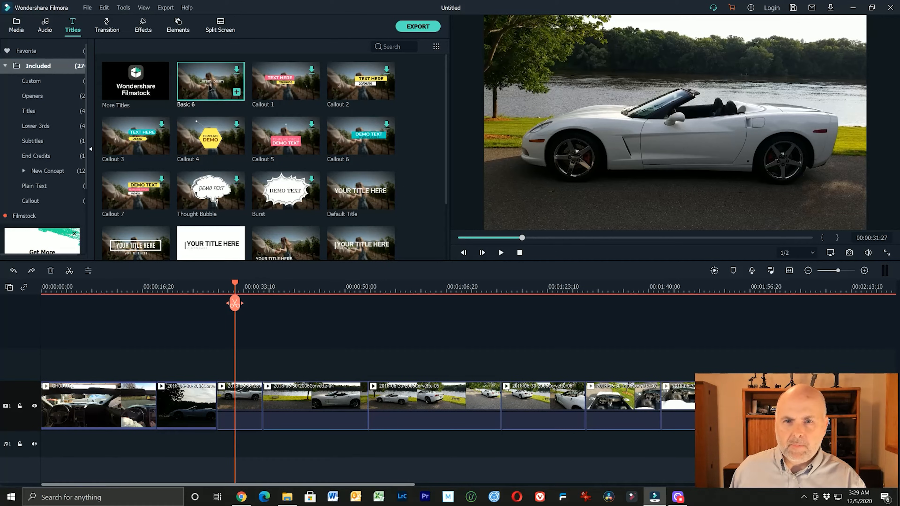
scroll(260, 179, down, 5)
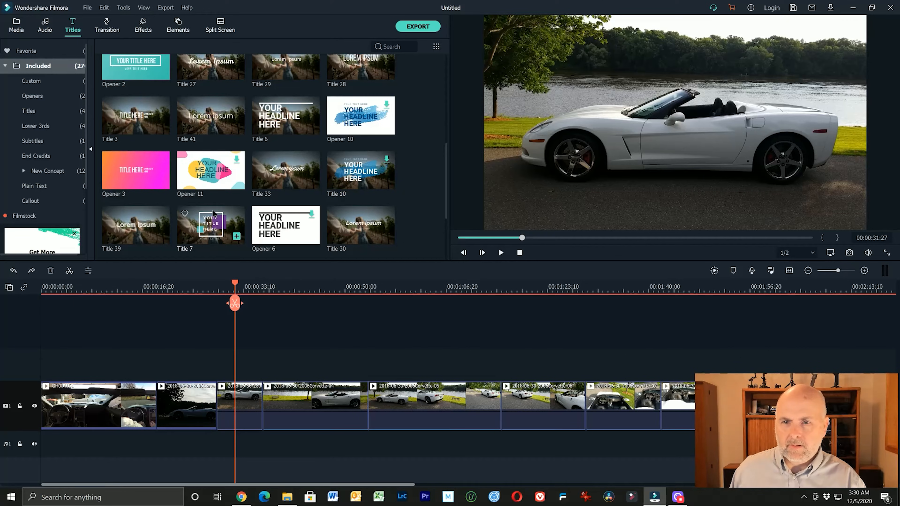
click(138, 224)
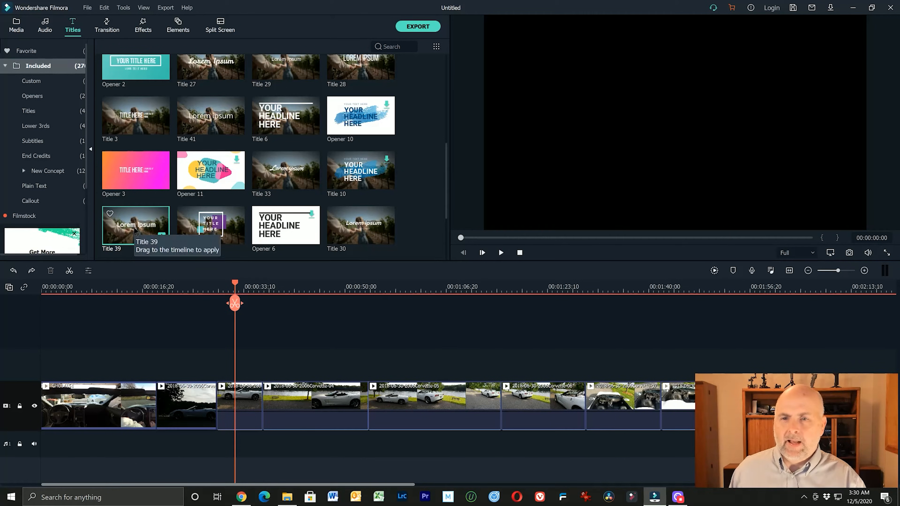
drag(134, 230, 46, 377)
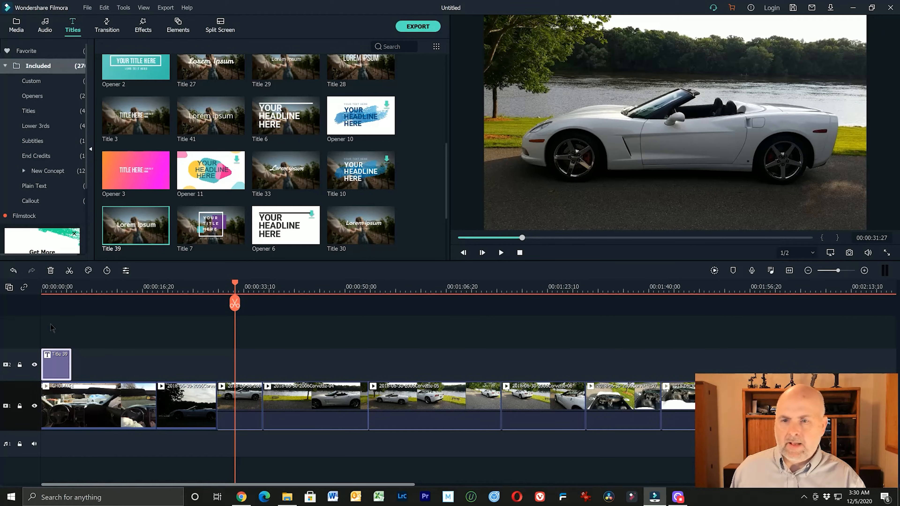
click(56, 285)
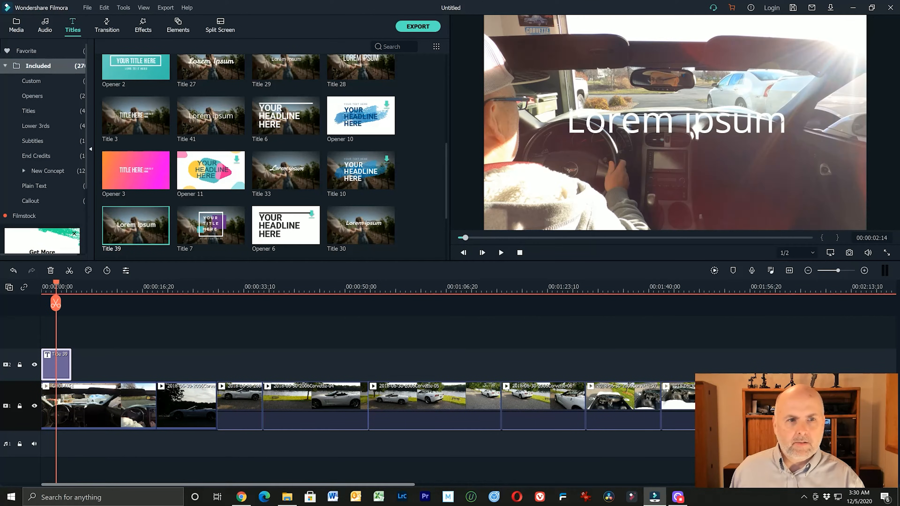
- Try to place the text cursor before the first letter of the title directly in the preview
double_click(588, 138)
click(606, 126)
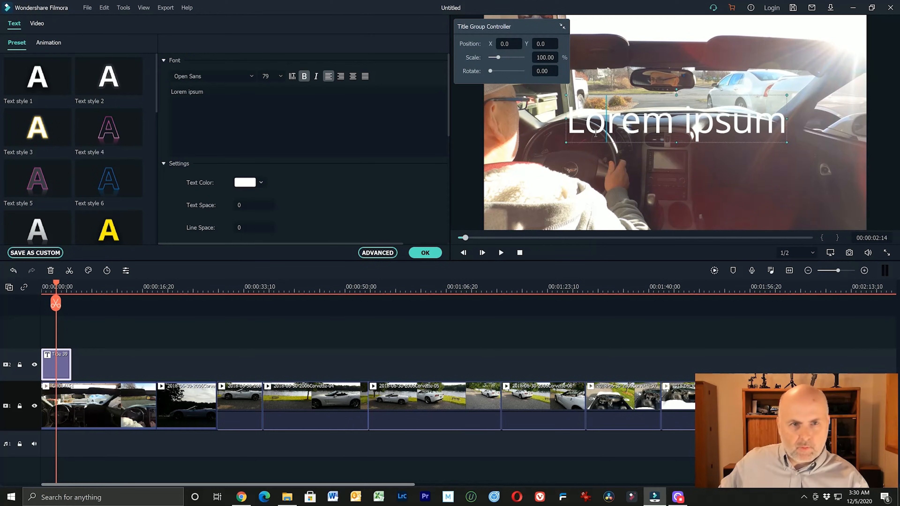
click(658, 132)
click(641, 127)
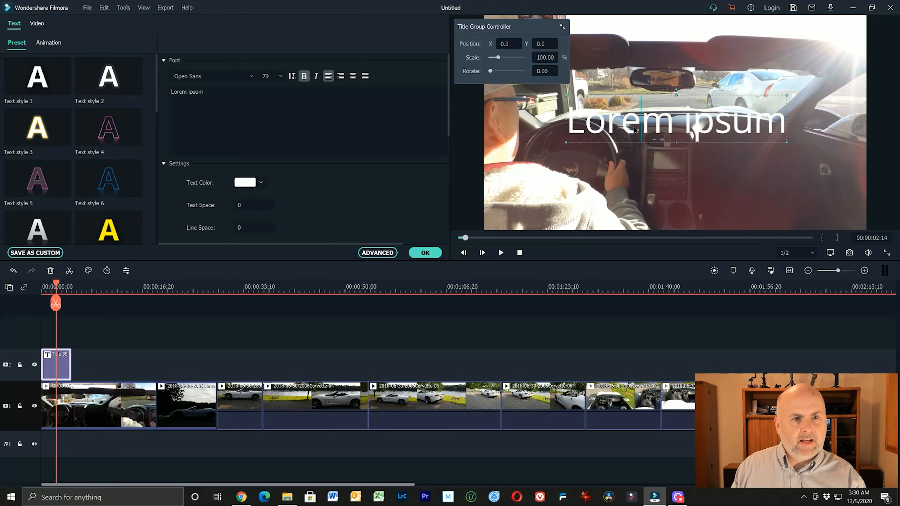
click(695, 130)
click(624, 129)
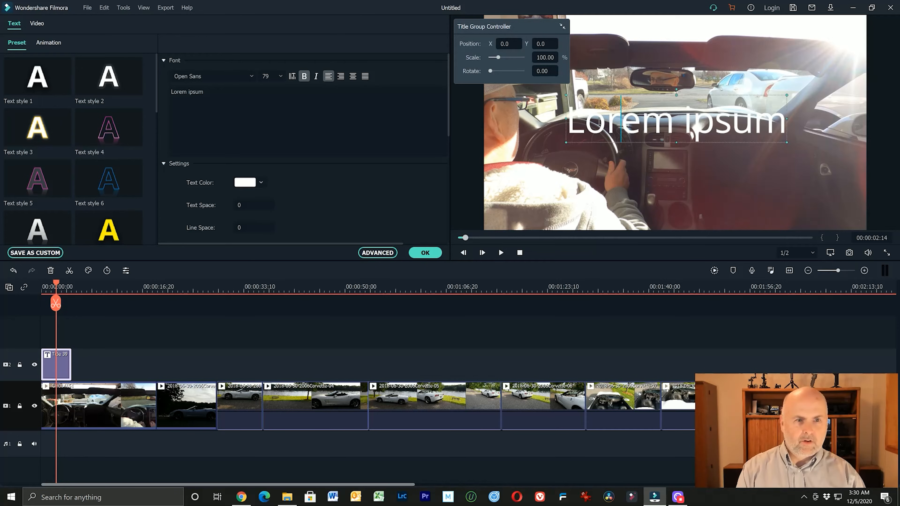
key(Left)
key(Left)
key(Left)
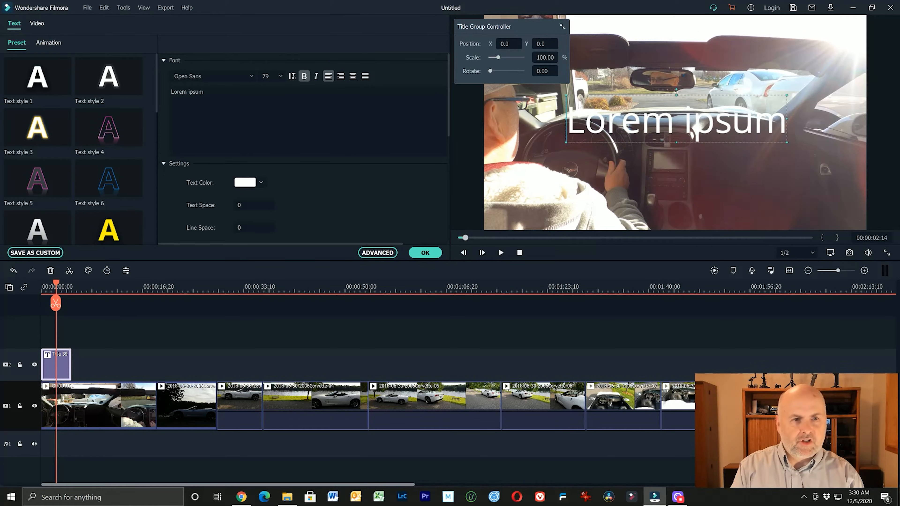
key(space)
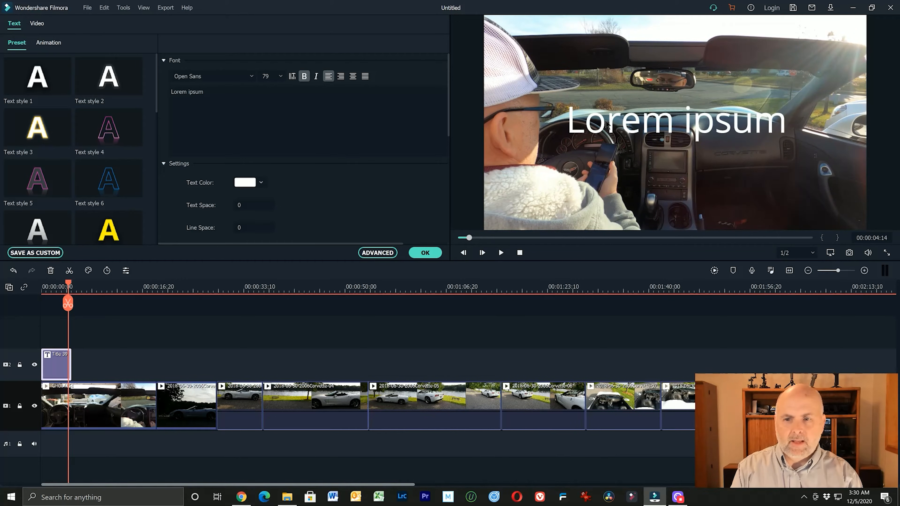
- Replace the title's placeholder text with "2006 Corvette" directly in the preview
click(62, 358)
double_click(597, 130)
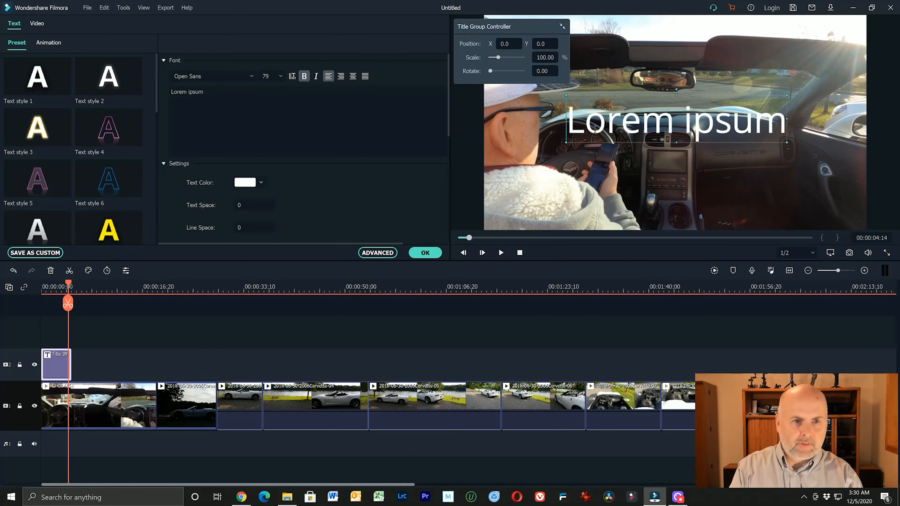
key(Delete)
key(Delete)
key(Delete)
key(Delete)
key(Delete)
key(Delete)
key(Delete)
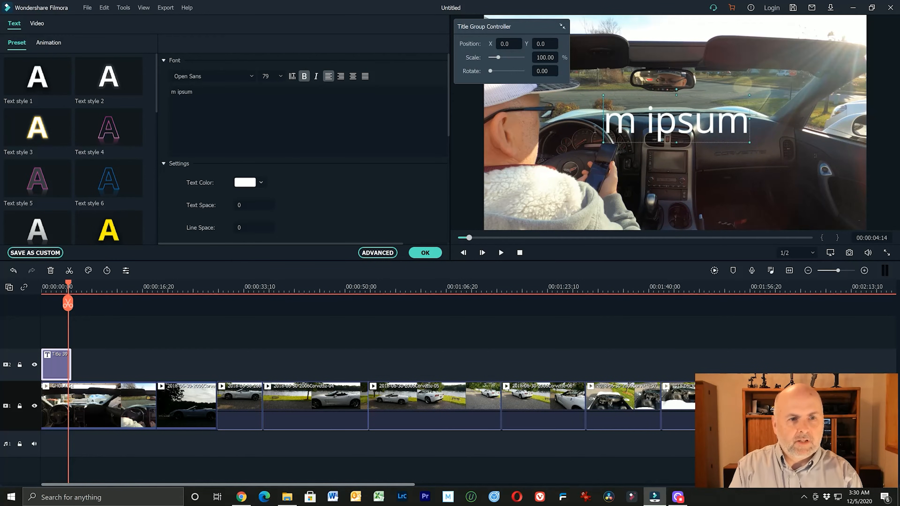
key(Delete)
key(Delete)
key(Delete)
key(Delete)
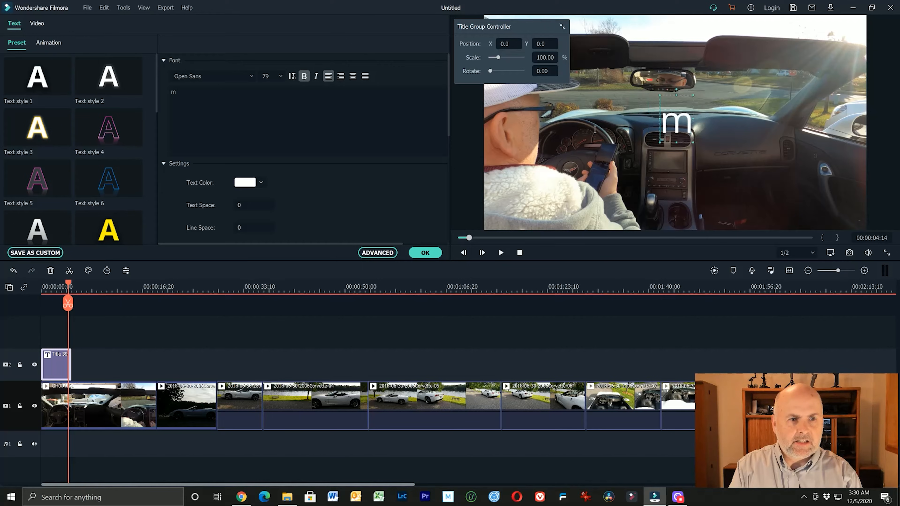
text(2)
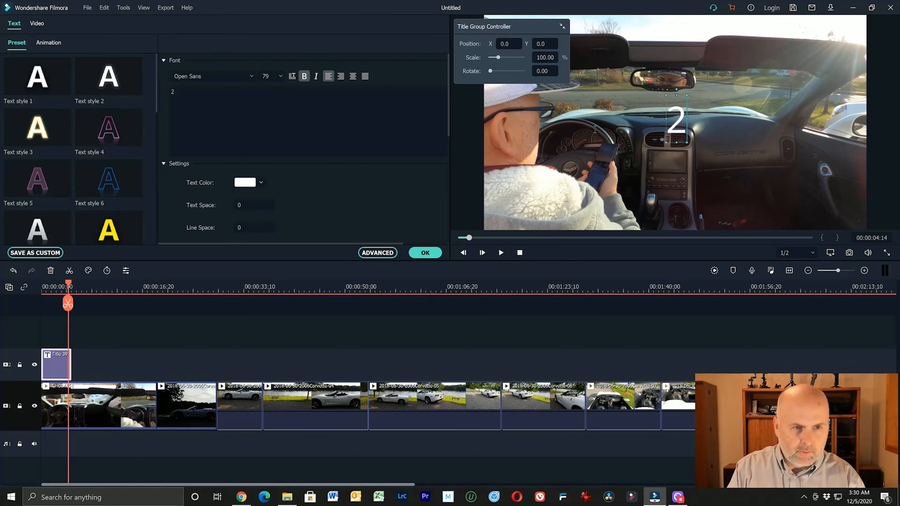
text(006 Corvette)
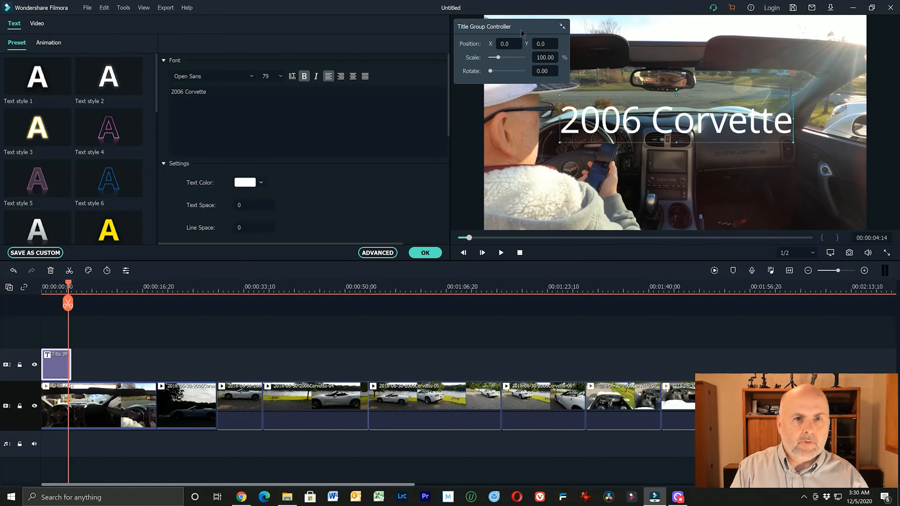
- Move the Title Group Controller off the preview and reposition the title near the upper edge of the frame, centred horizontally
drag(521, 30, 371, 38)
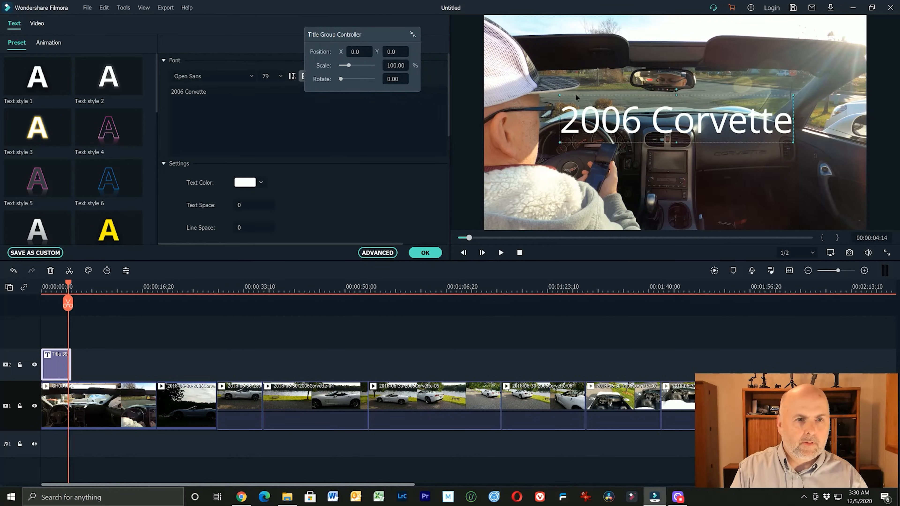
drag(571, 94, 568, 51)
right_click(568, 51)
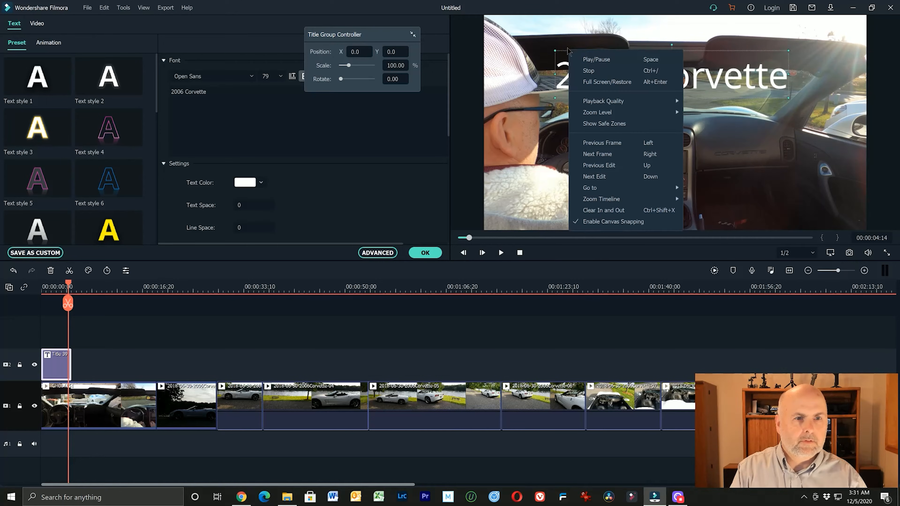
click(563, 50)
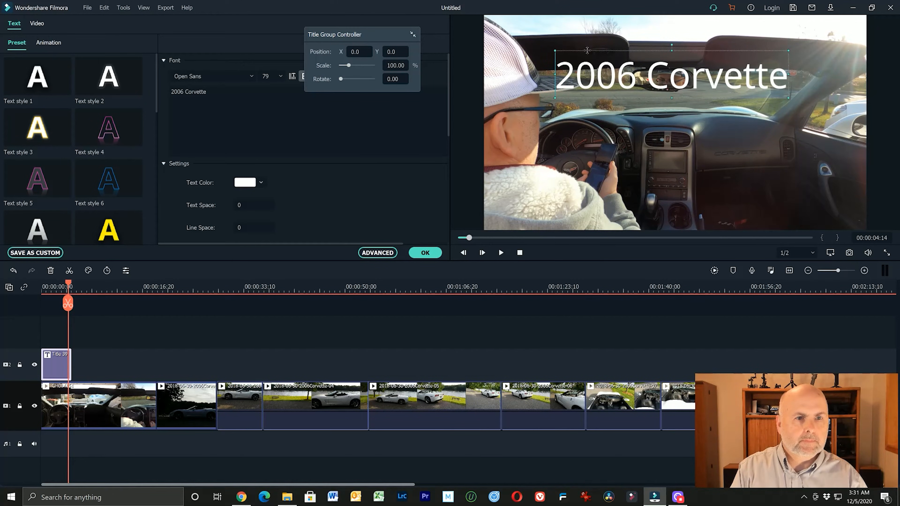
drag(587, 50, 592, 34)
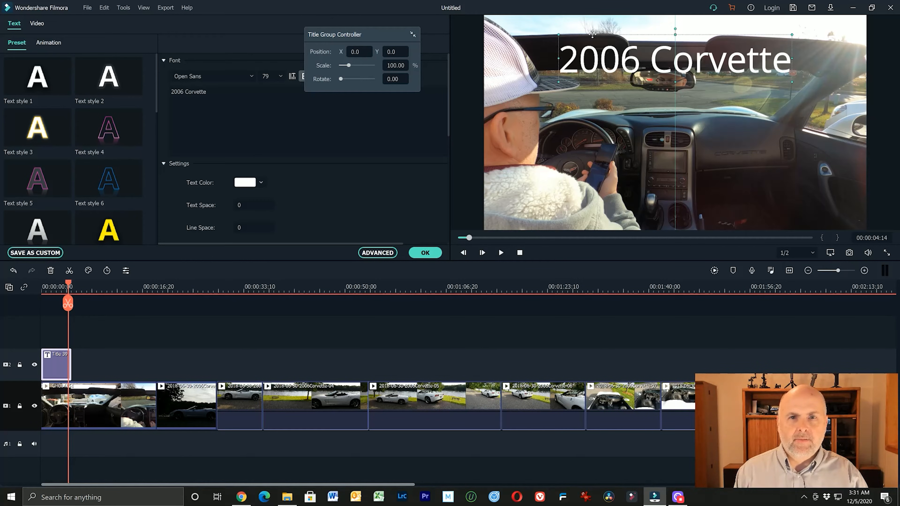
drag(592, 35, 592, 36)
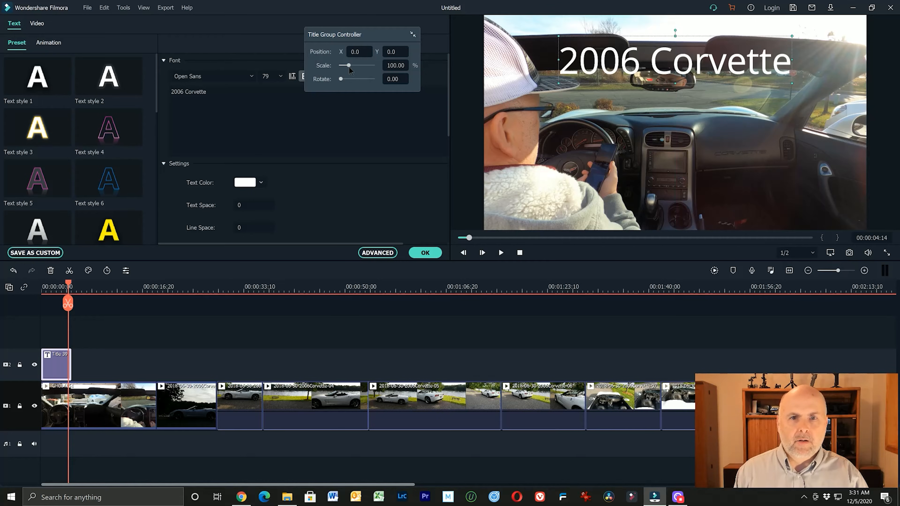
- Scale the title to 92.75 % and move the Title Group Controller away from the text settings
mouse_move(348, 67)
mouse_down()
mouse_move(342, 81)
mouse_move(350, 81)
mouse_move(339, 85)
mouse_move(348, 69)
mouse_up()
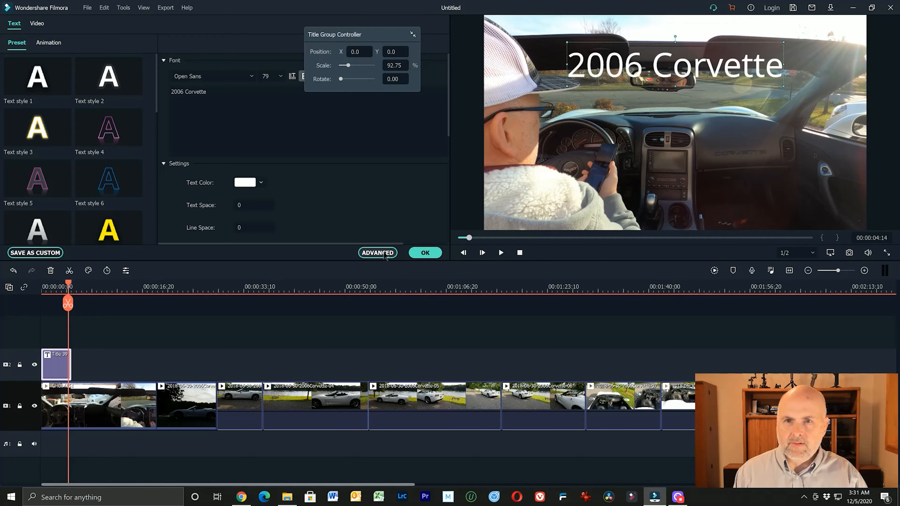
click(256, 206)
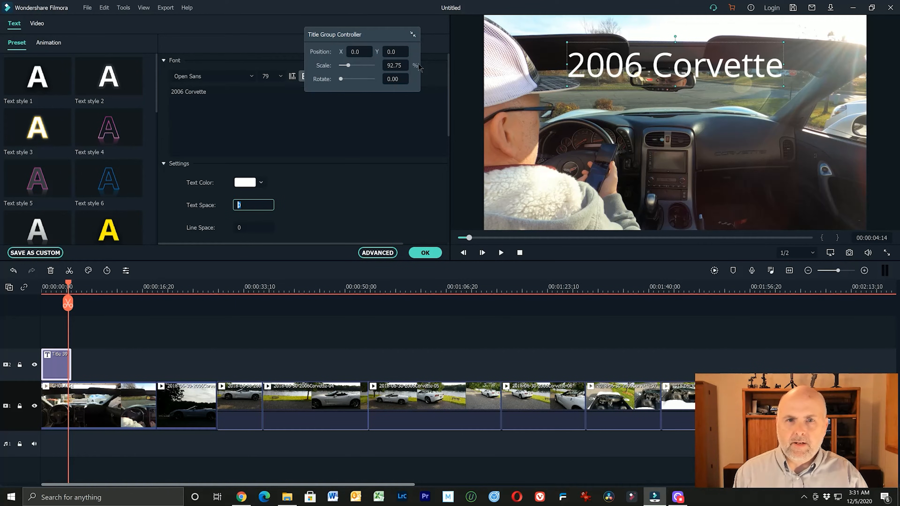
drag(377, 36, 726, 160)
- Select the whole title text in the Font text field and replace it with "sdfsdf"
click(325, 120)
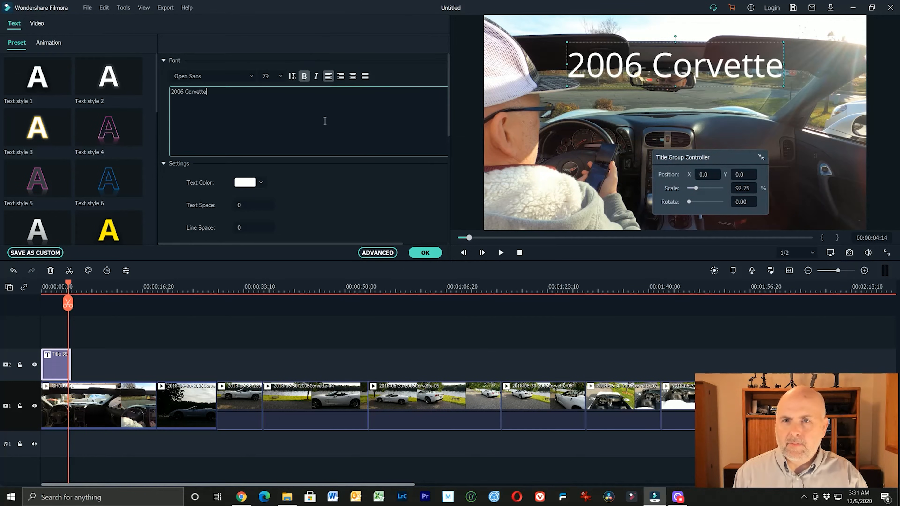
drag(258, 94, 177, 95)
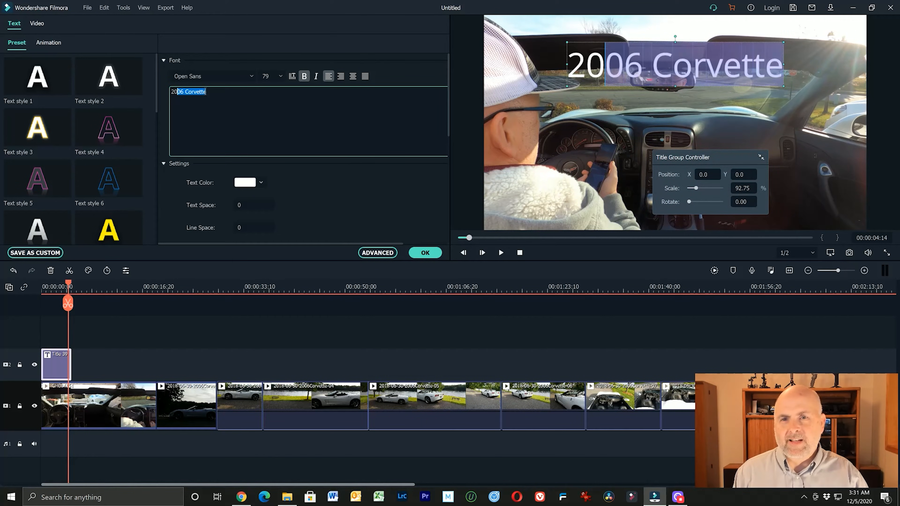
click(213, 91)
key(ctrl+a)
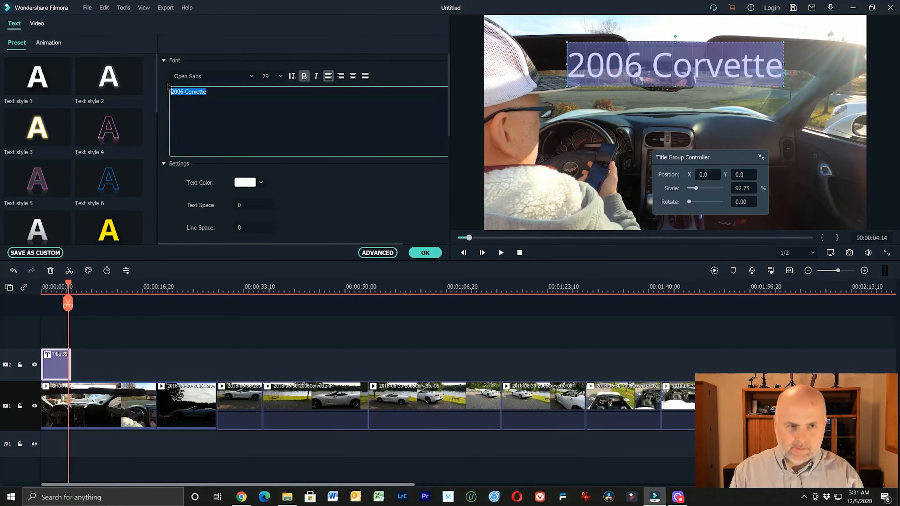
text(sdfsdf)
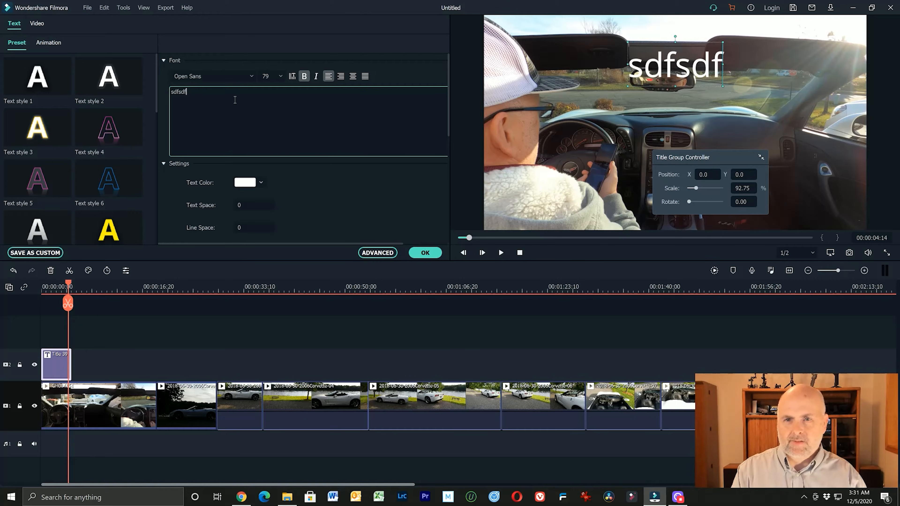
- Replace the title text in the Font text field with "2006 Corvette"
key(ctrl+a)
text(2006 Cort)
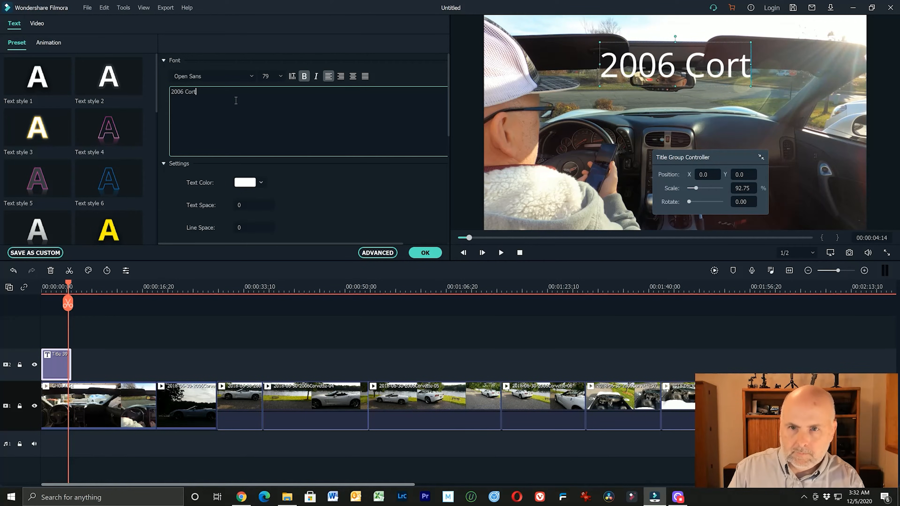
key(BackSpace)
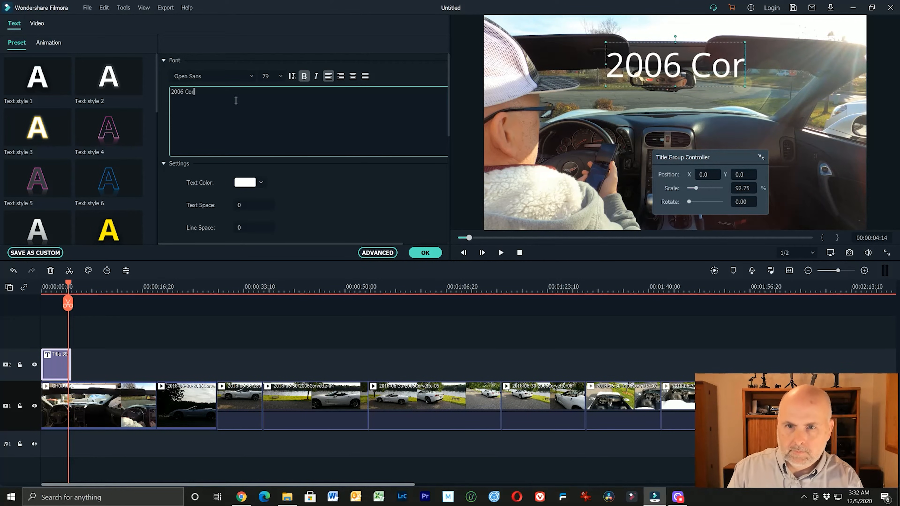
text(vette)
- Try the whole title in OFL Sorts Mill Goudy Italic and Old English Text MT, ending back on Open Sans
key(ctrl+a)
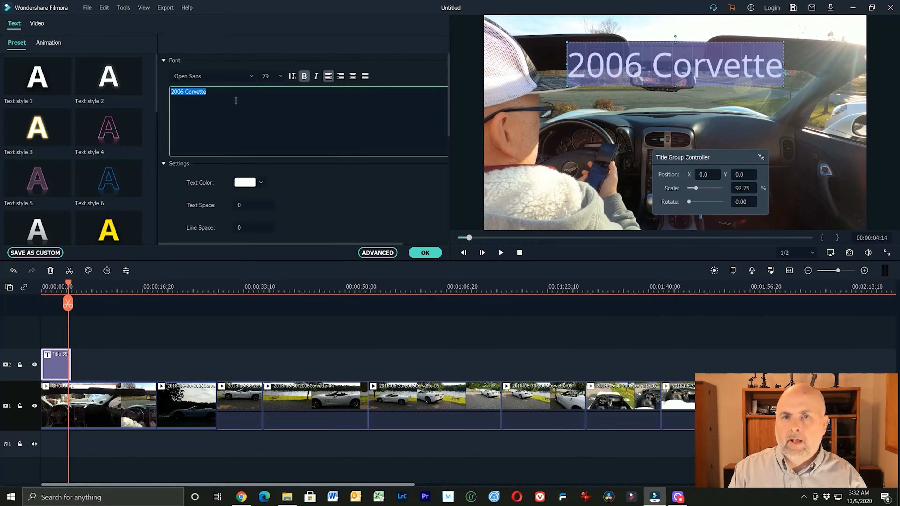
click(251, 80)
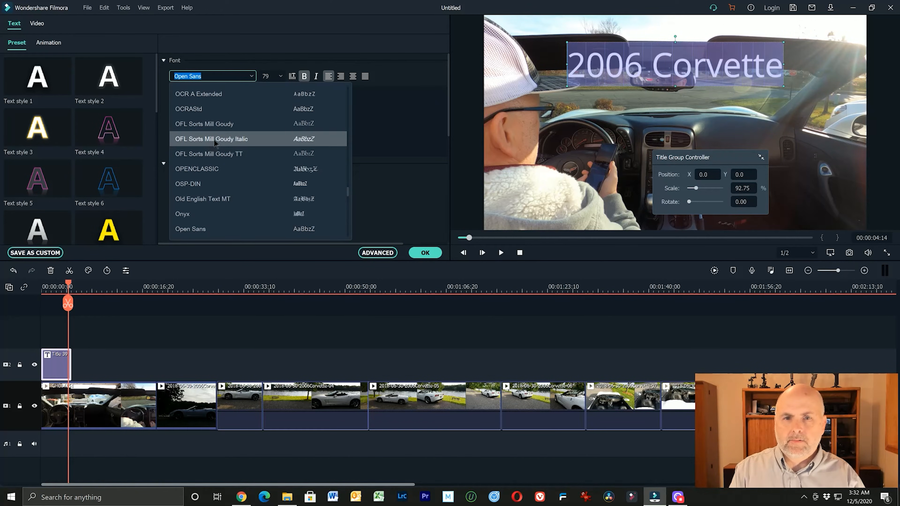
click(213, 139)
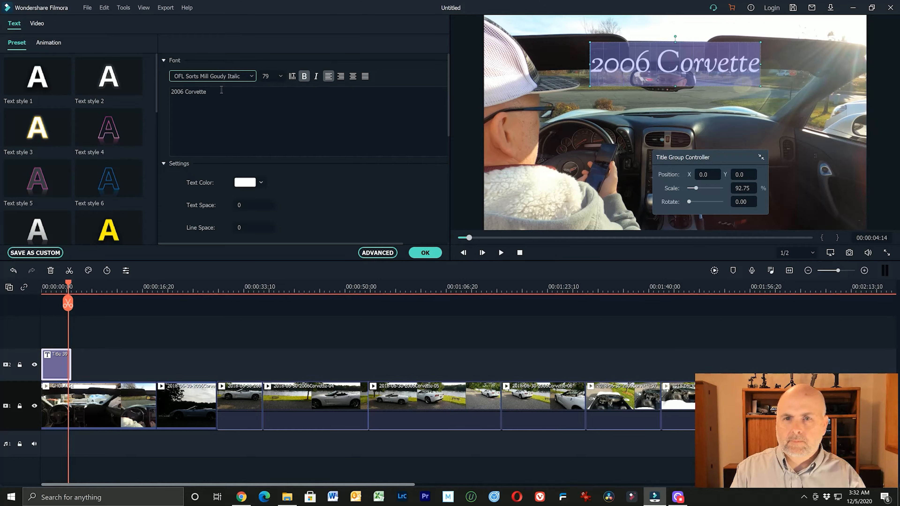
click(252, 76)
scroll(206, 170, up, 1)
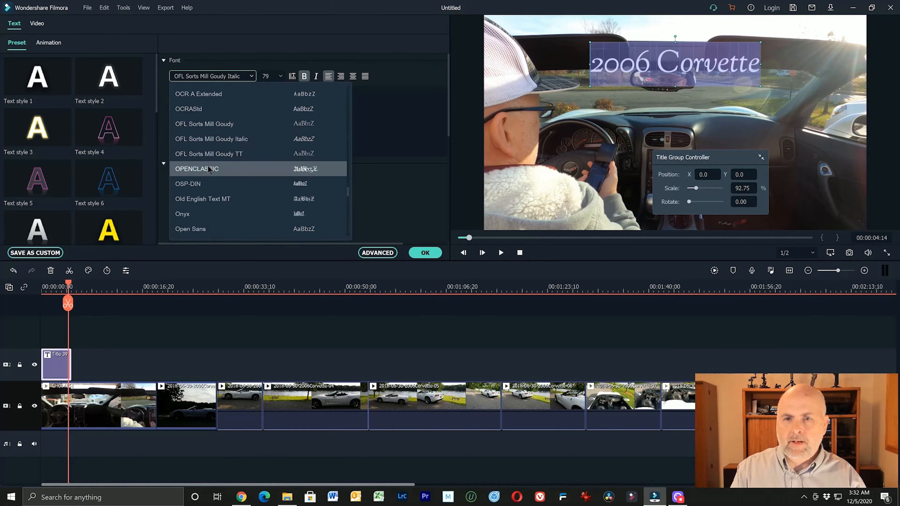
click(199, 198)
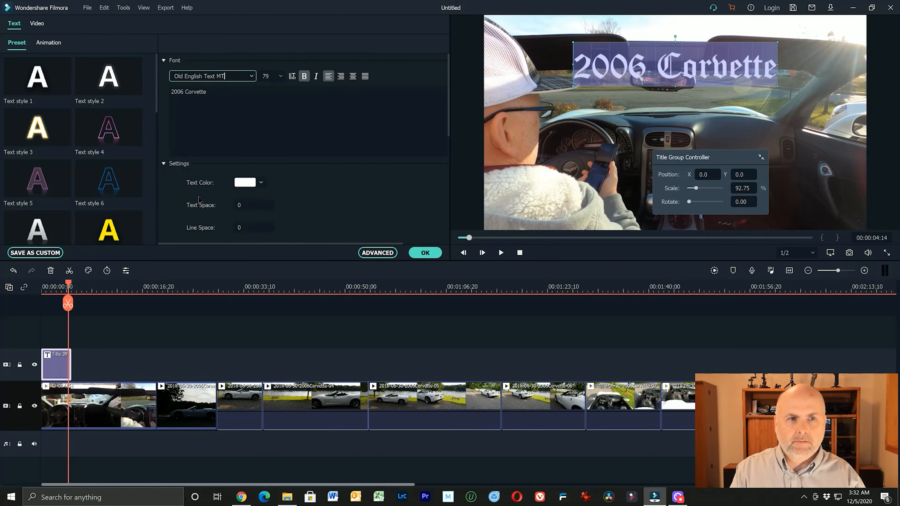
click(251, 76)
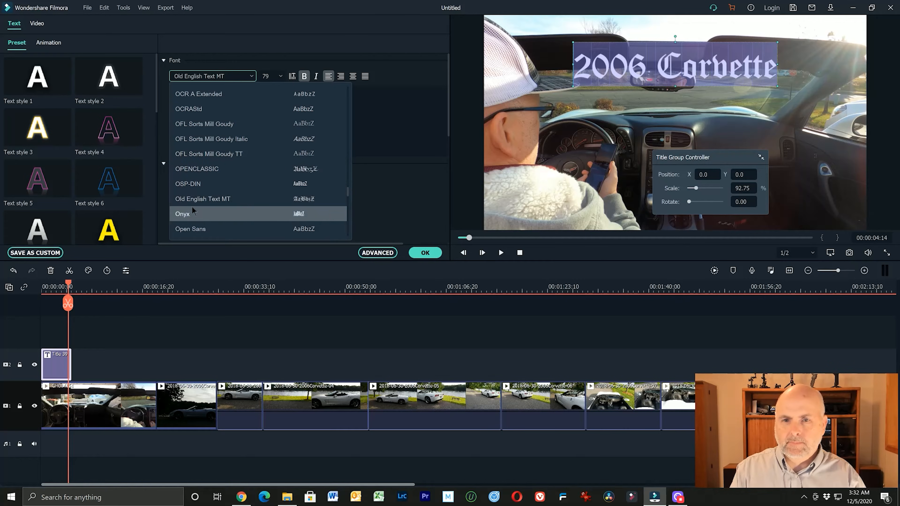
click(196, 229)
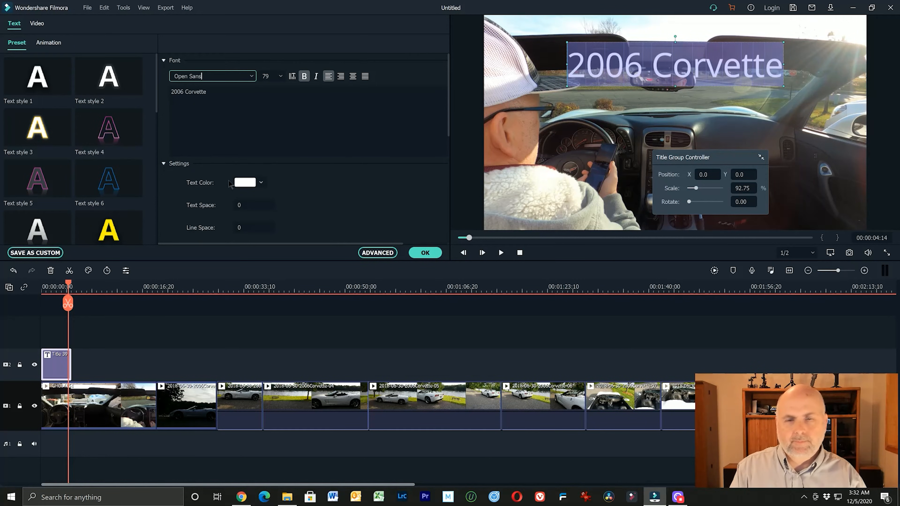
- Switch the title from bold to italic and set its text colour to dark red
click(280, 76)
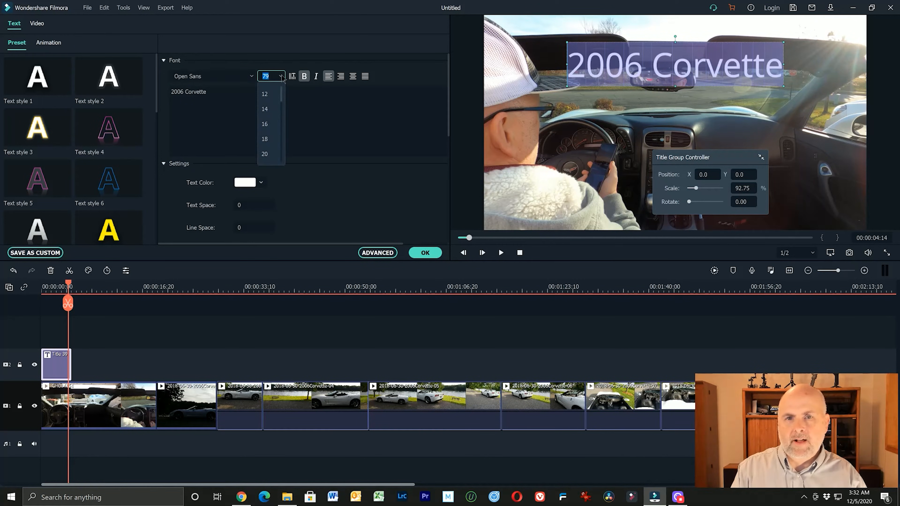
click(281, 77)
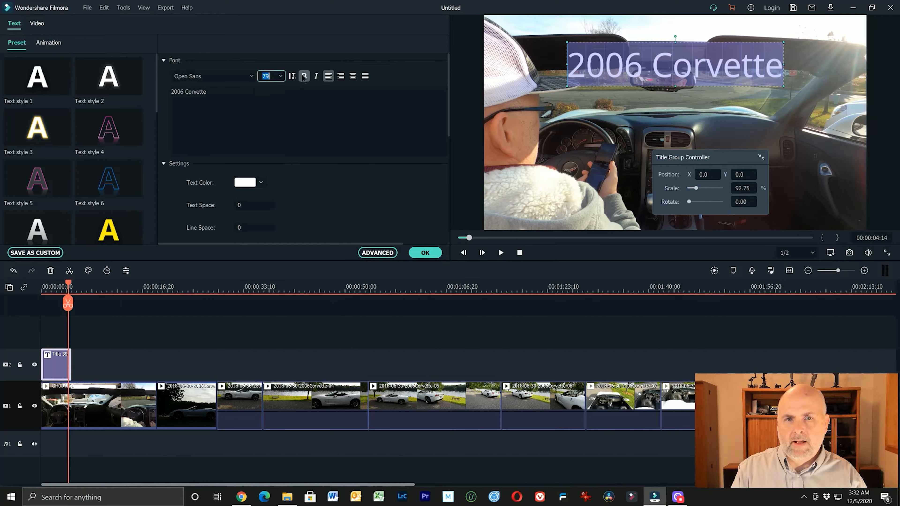
click(316, 76)
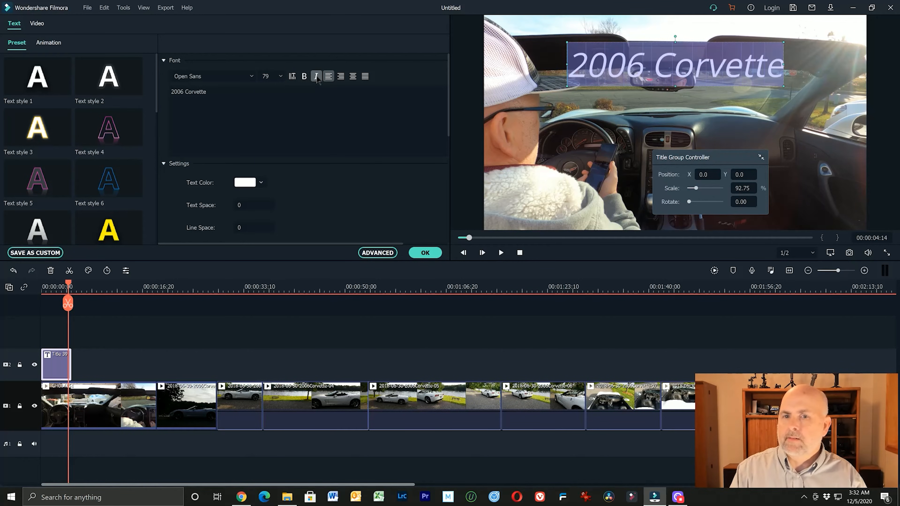
click(265, 182)
click(263, 222)
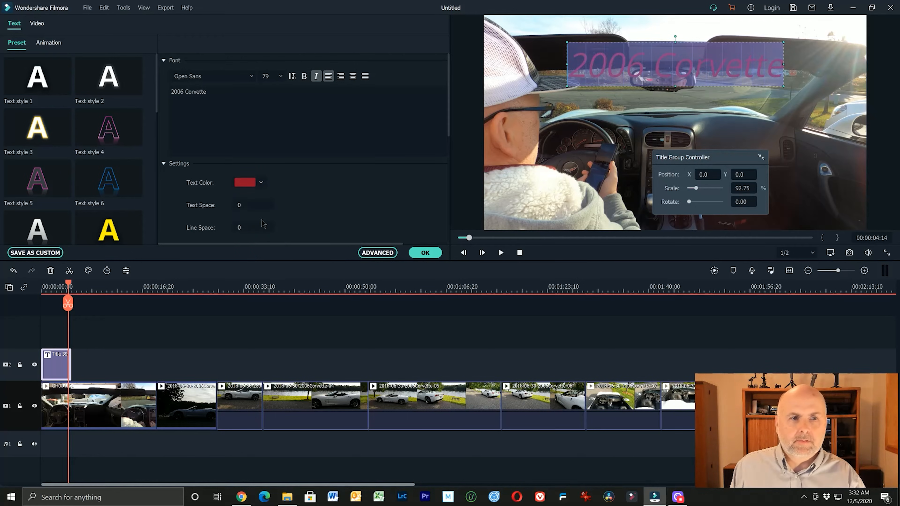
- Review the title's Transform and Compositing settings, including the available blending modes
scroll(272, 160, down, 3)
scroll(272, 167, down, 4)
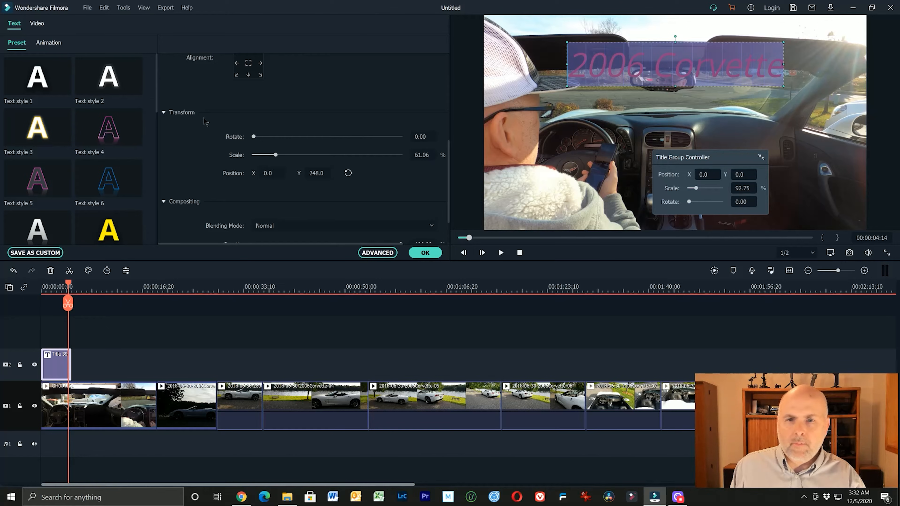
scroll(206, 121, down, 2)
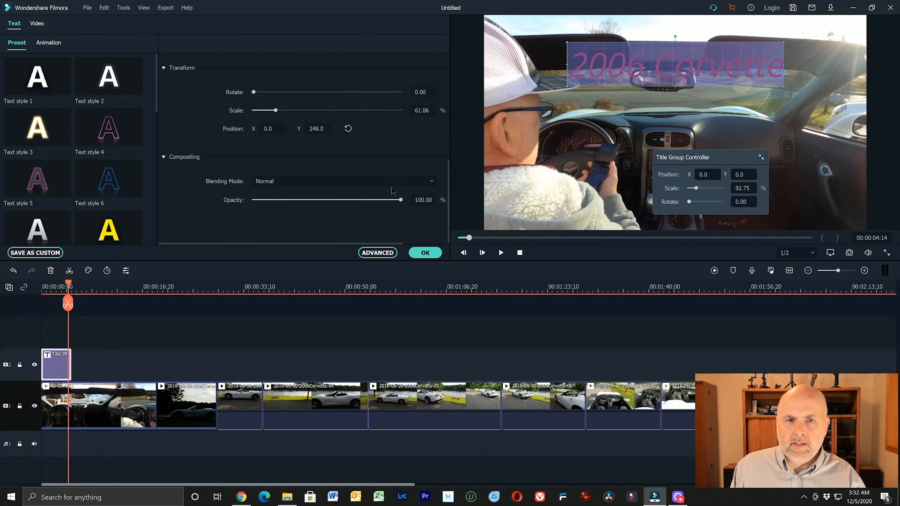
click(430, 181)
click(430, 182)
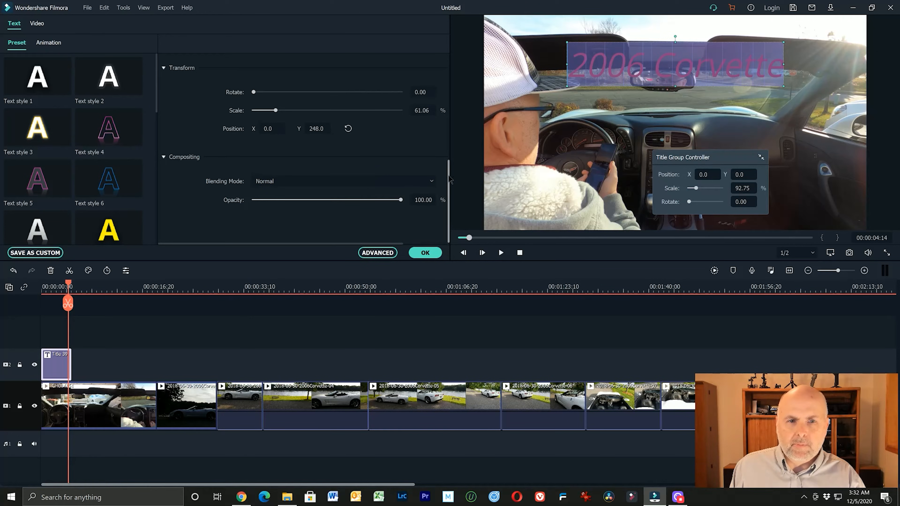
drag(448, 175, 463, 70)
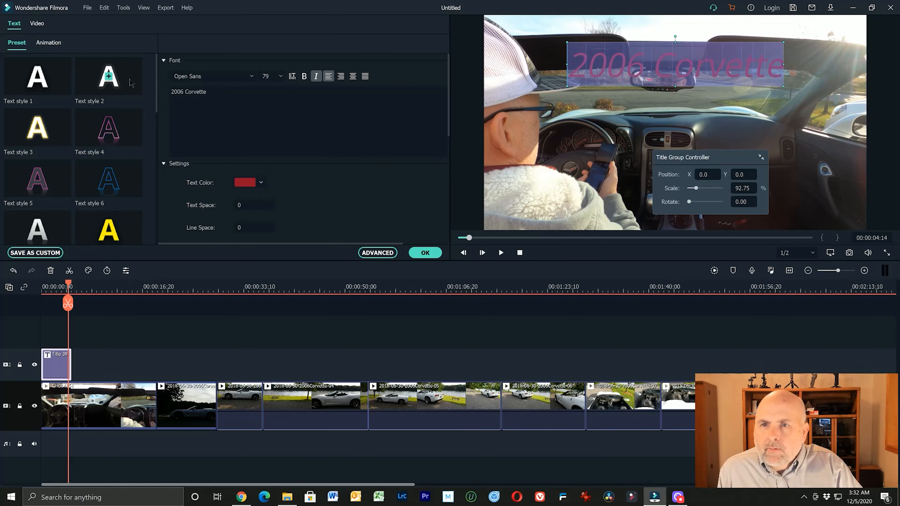
- Try the String Blur and Doomo Design animations on the title, playing the latter from the start of the timeline
click(50, 43)
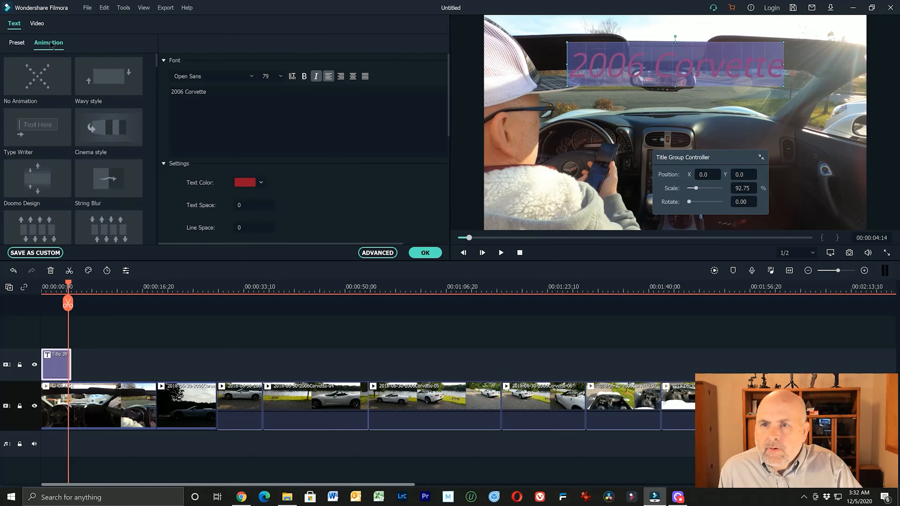
click(103, 182)
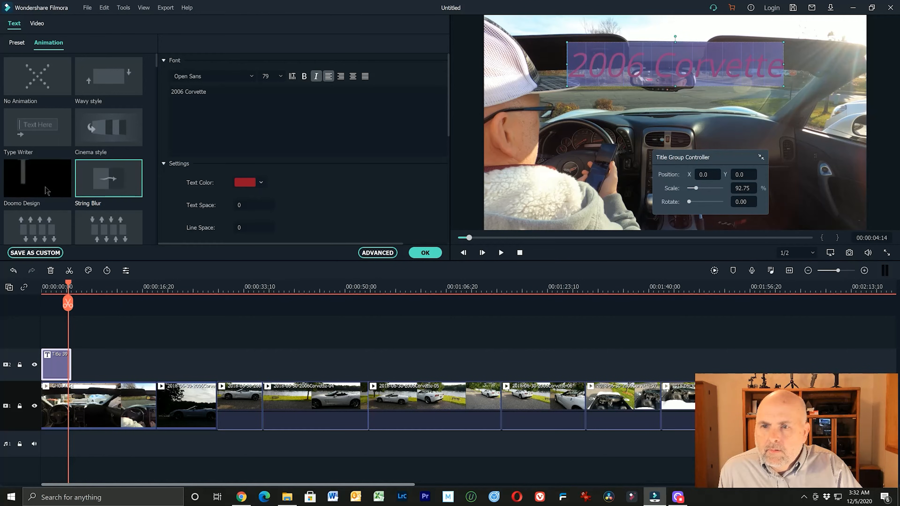
click(41, 186)
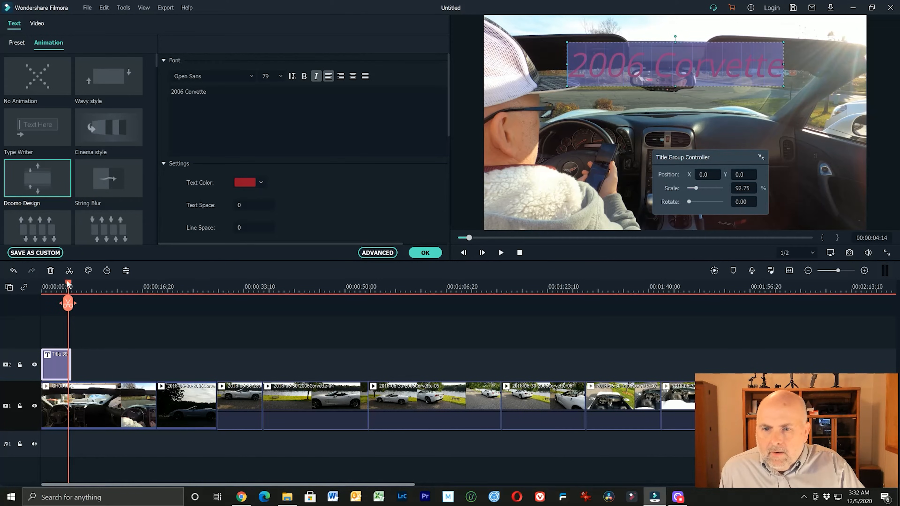
drag(68, 286, 29, 295)
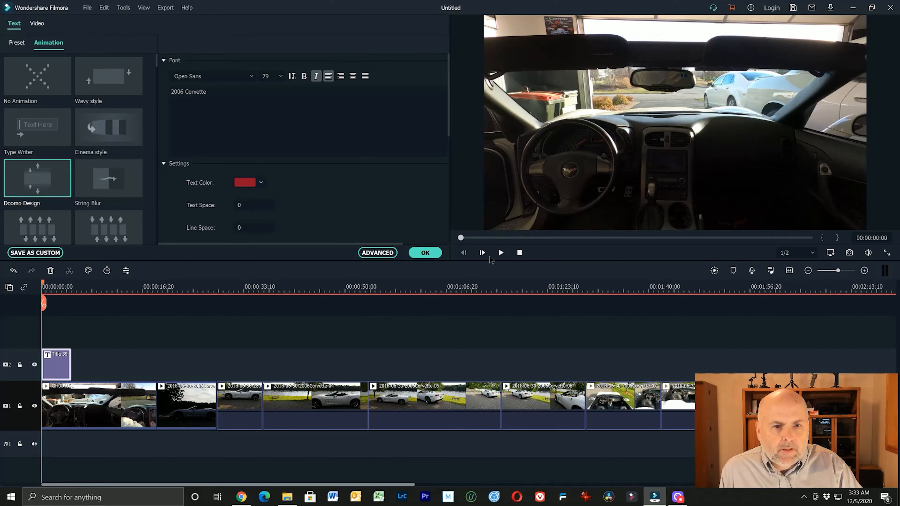
click(500, 252)
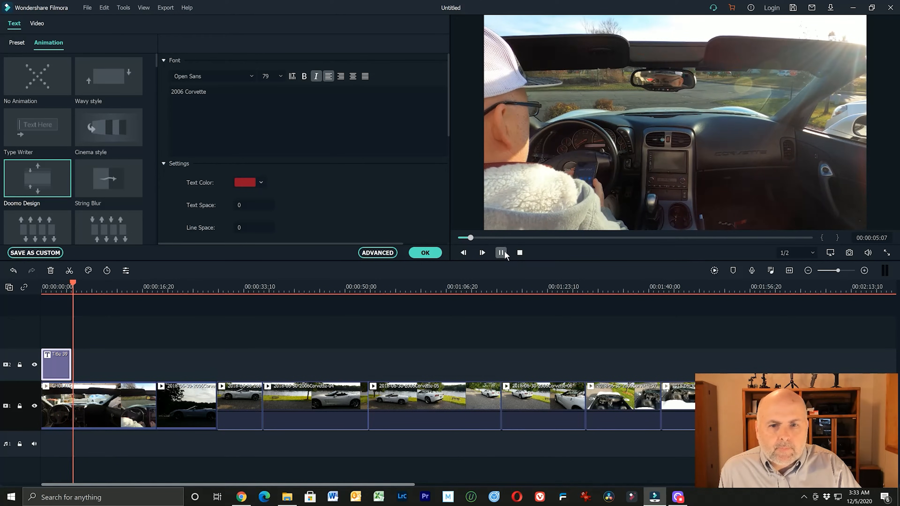
click(504, 254)
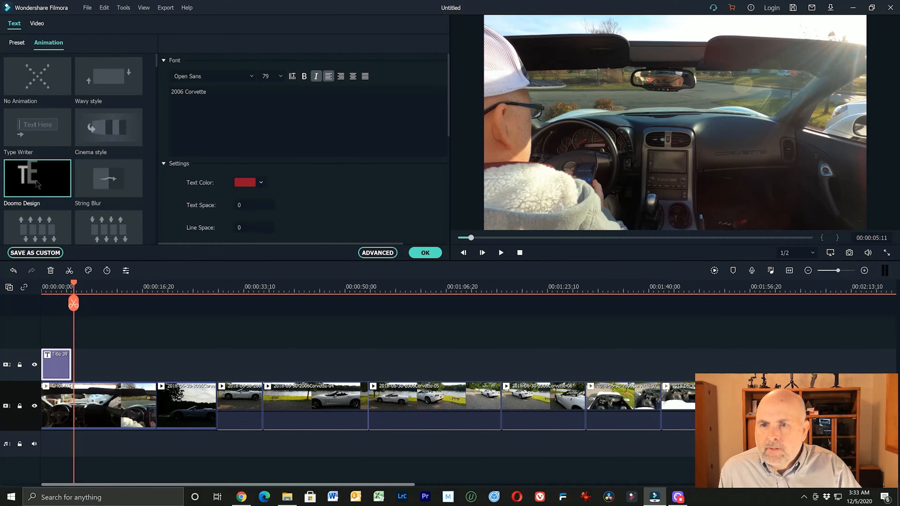
- Try the "Stretch in and zoom in" animation on the title
scroll(55, 218, down, 10)
scroll(28, 167, down, 5)
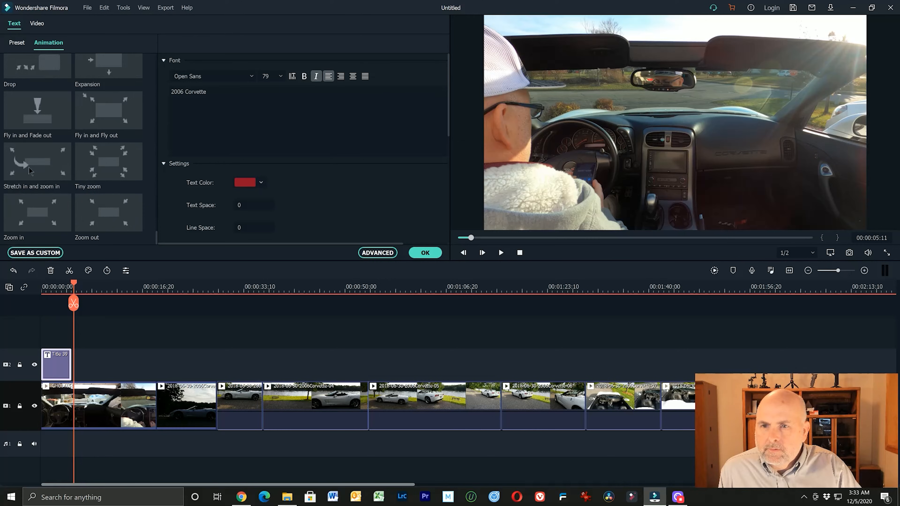
scroll(38, 203, down, 3)
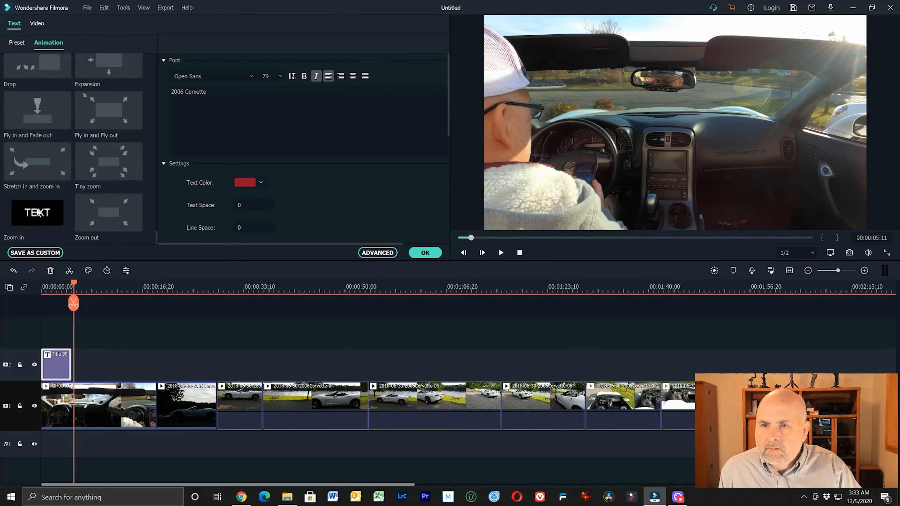
click(44, 166)
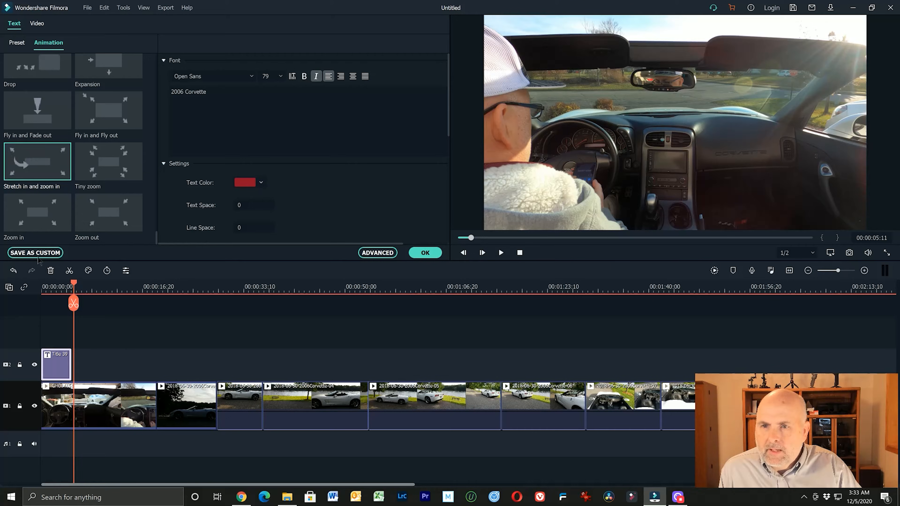
click(43, 158)
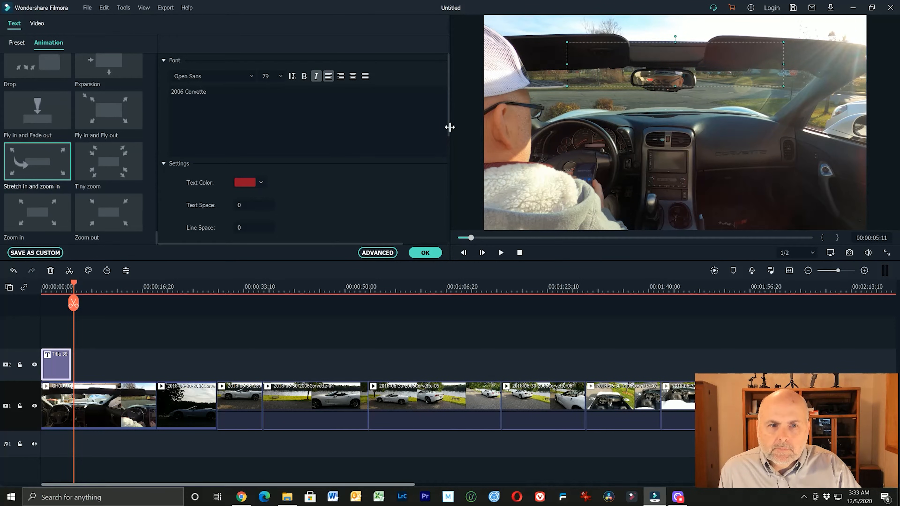
click(422, 137)
drag(446, 130, 450, 98)
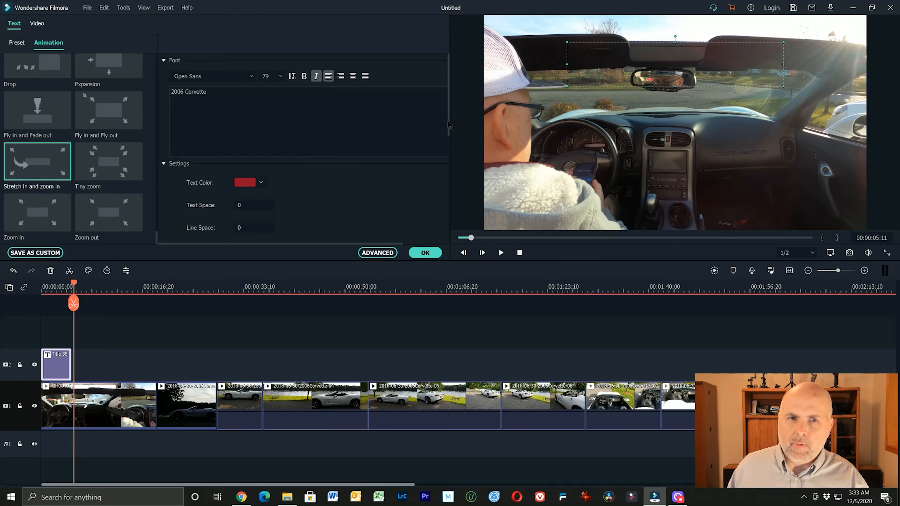
scroll(449, 123, down, 4)
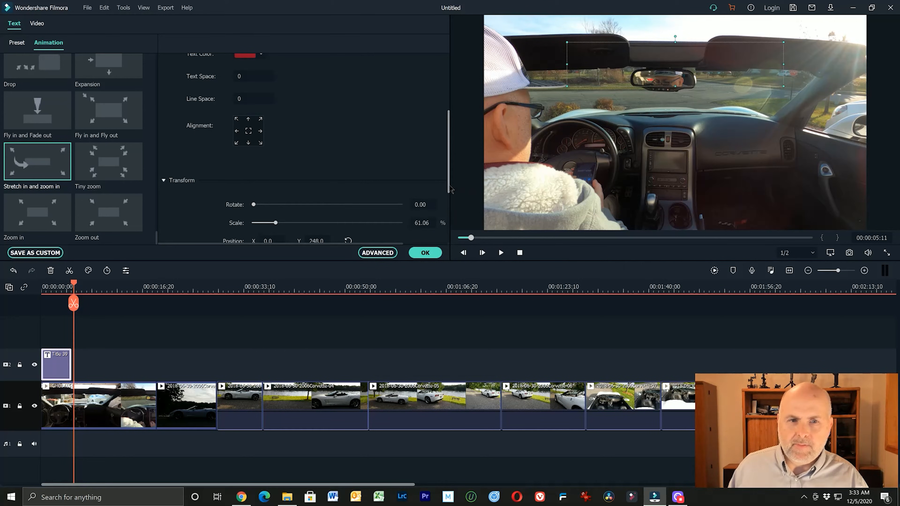
drag(450, 191, 443, 130)
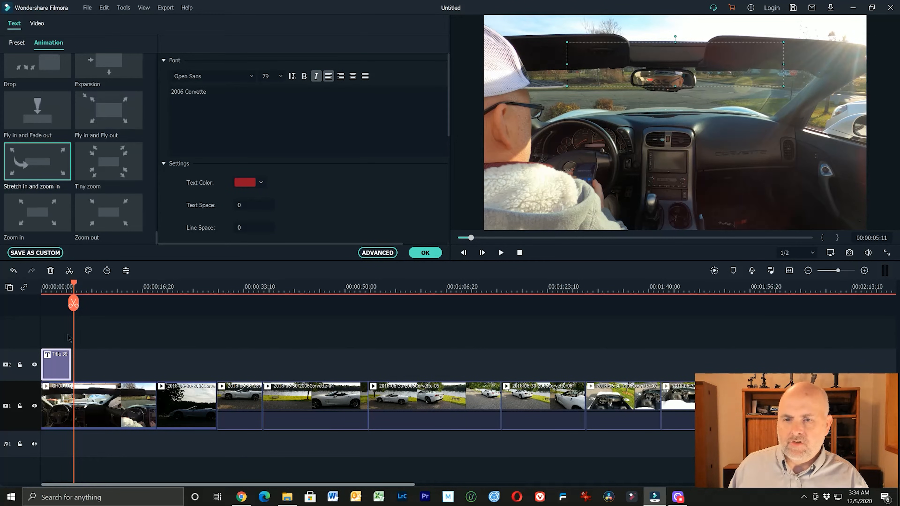
- Apply the "Fly in and Fade out" animation to the title and play it from the start of the timeline
key(Up)
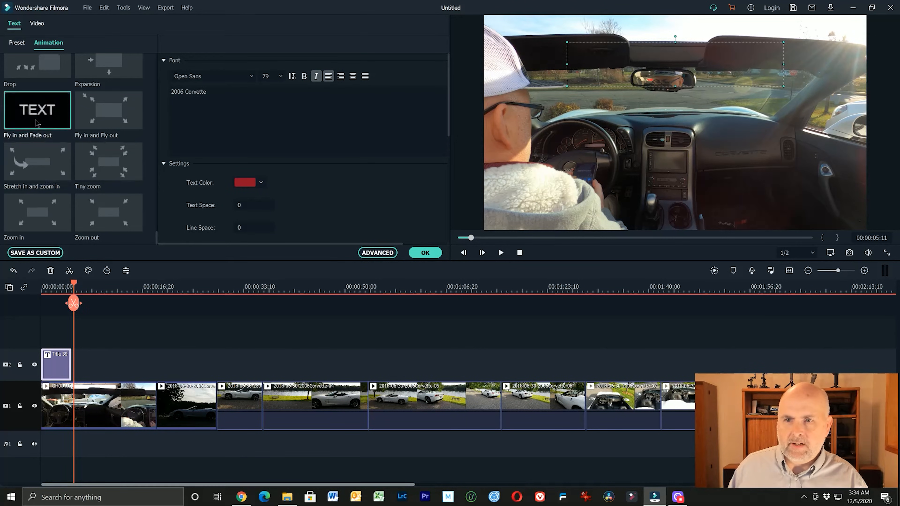
mouse_move(74, 283)
mouse_down()
mouse_move(34, 287)
mouse_move(85, 291)
mouse_up()
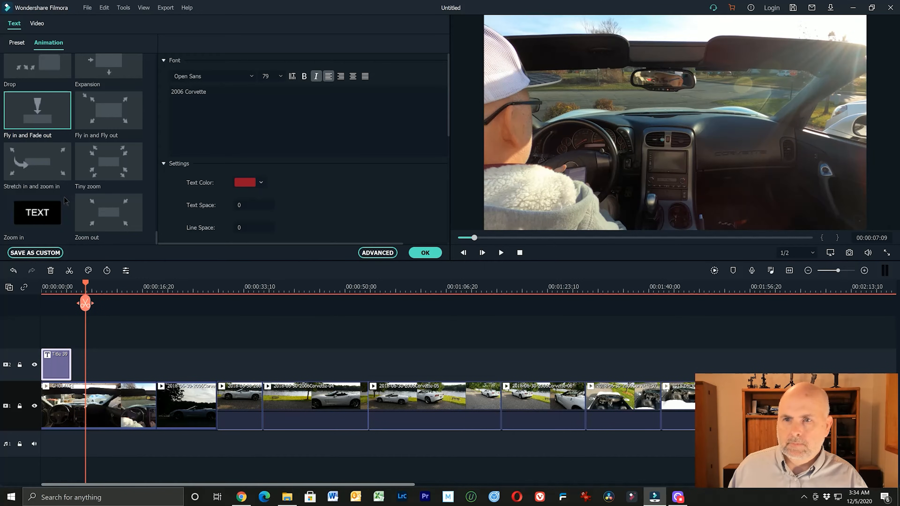
click(34, 120)
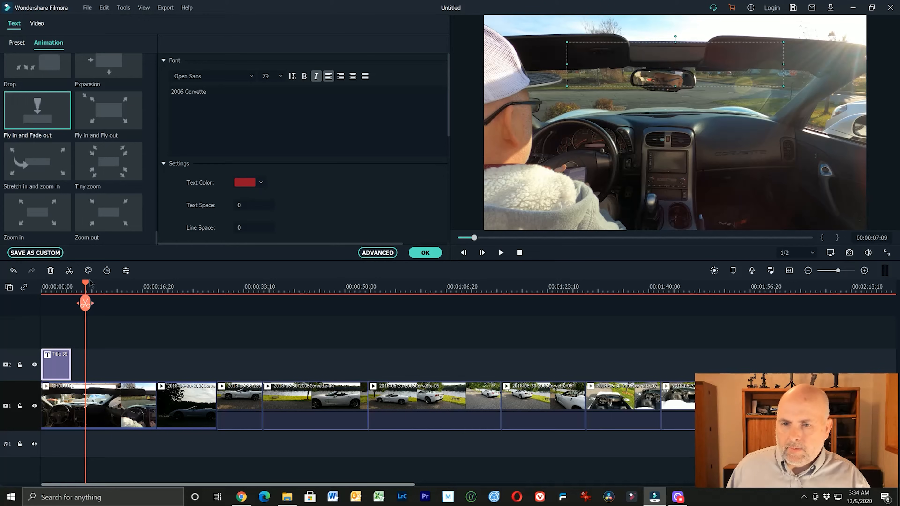
drag(87, 285, 35, 291)
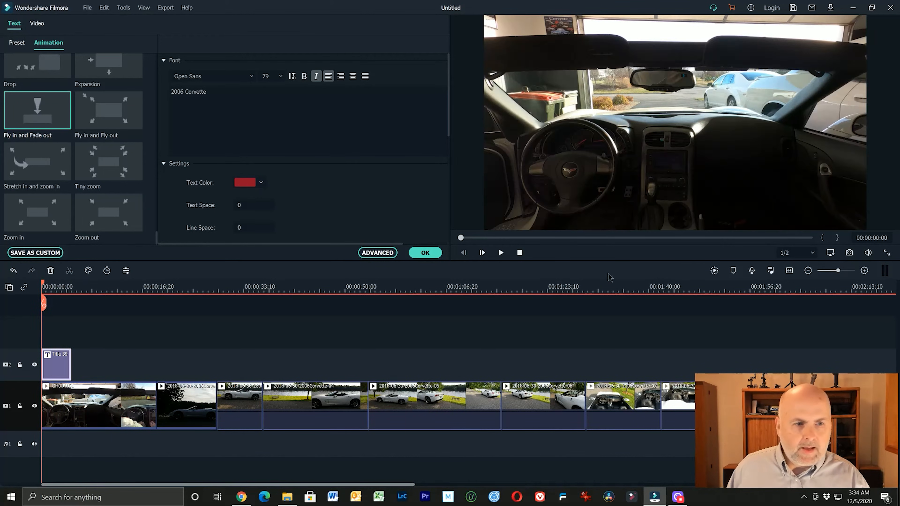
click(501, 254)
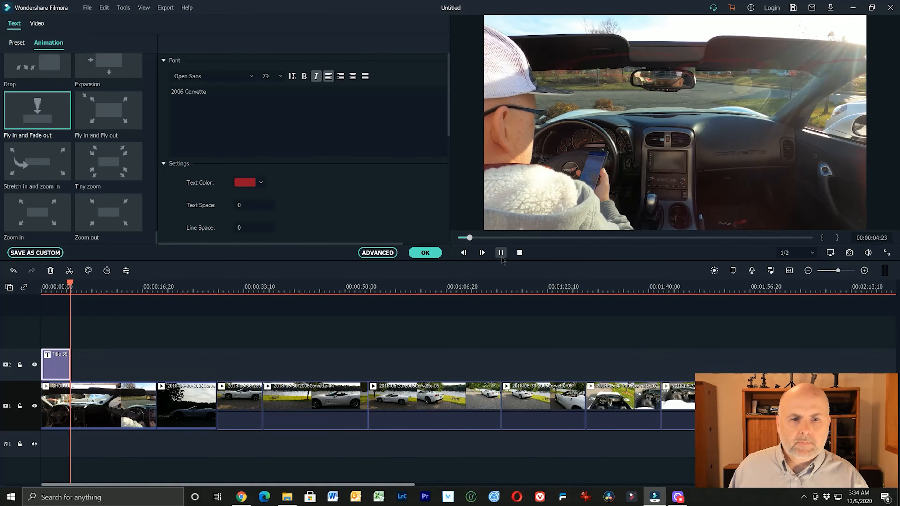
click(501, 253)
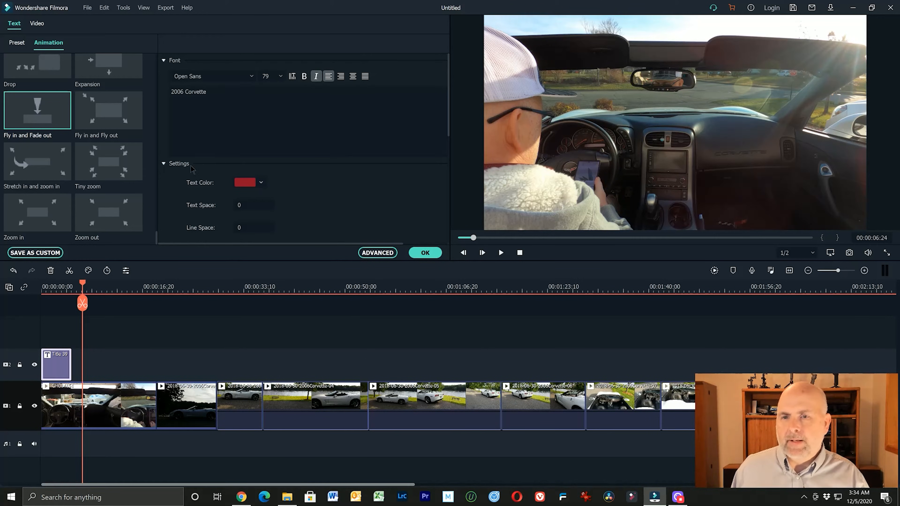
- Look through the remaining title animations and the text style presets
scroll(112, 161, up, 3)
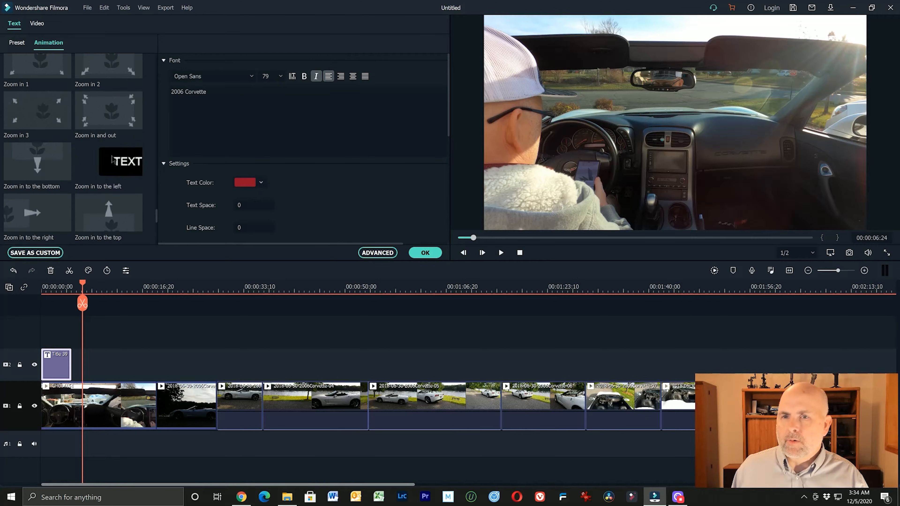
click(18, 44)
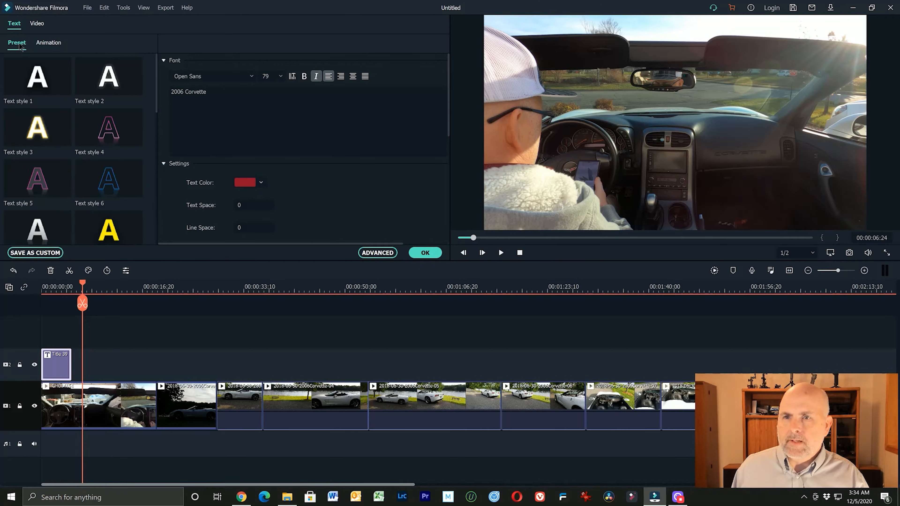
scroll(77, 204, down, 5)
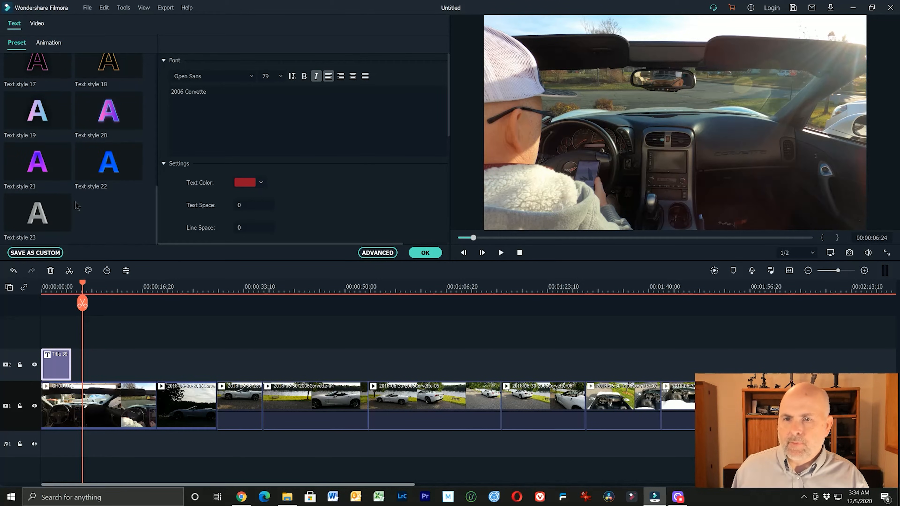
- Look through the title's text style and animation presets, and close the title editor
scroll(35, 211, up, 5)
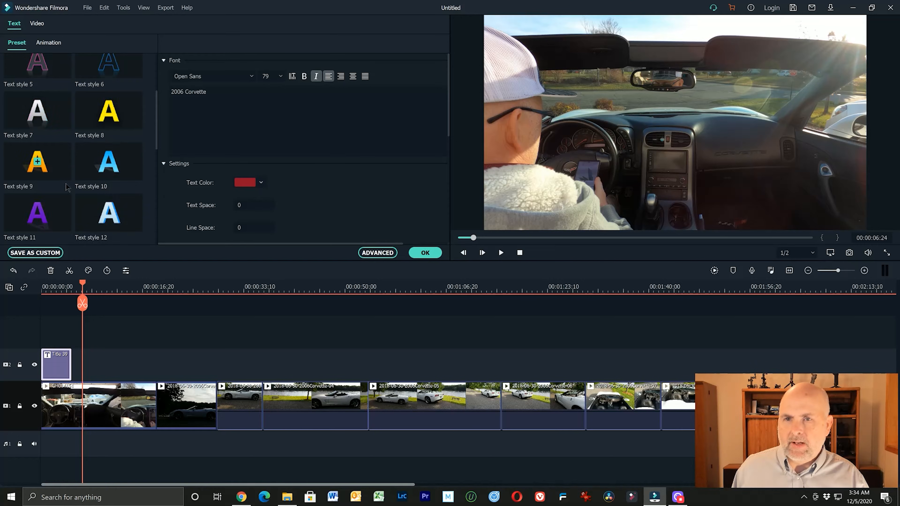
click(54, 44)
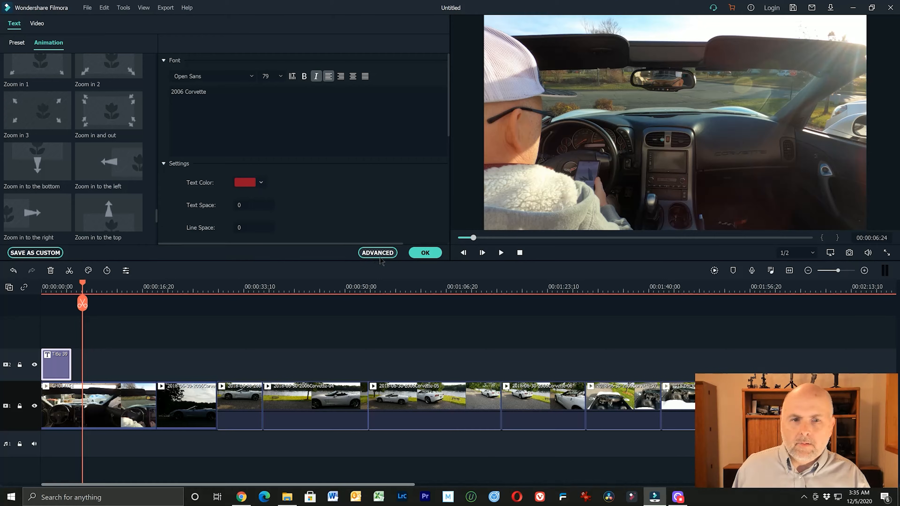
click(427, 253)
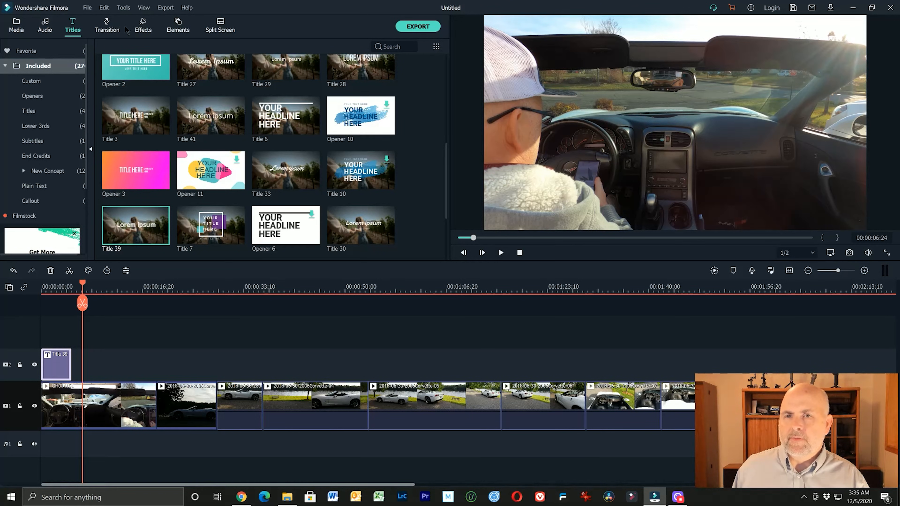
- Browse the effects, transition and title libraries and the included elements
click(141, 29)
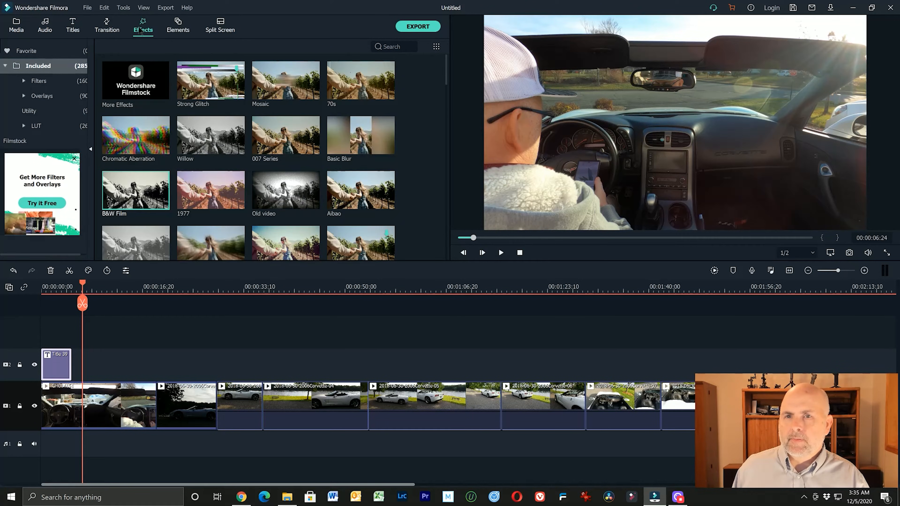
click(113, 29)
click(76, 28)
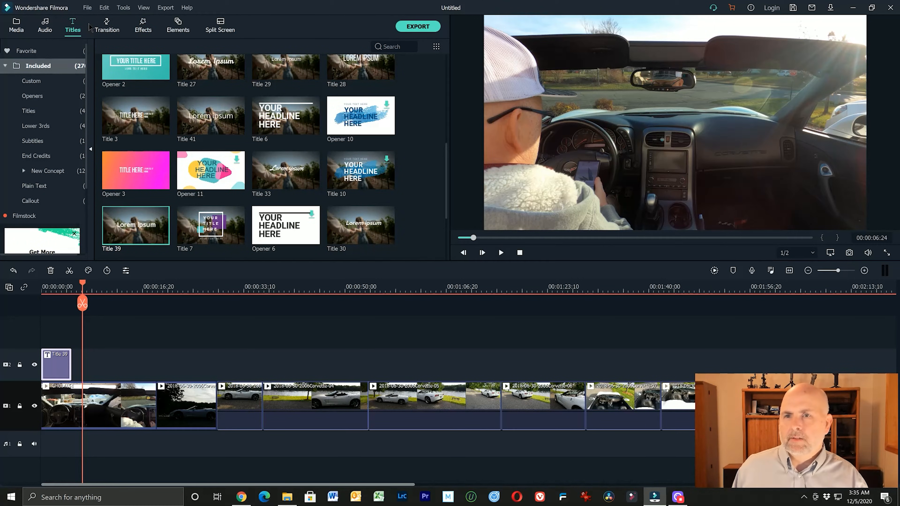
click(184, 29)
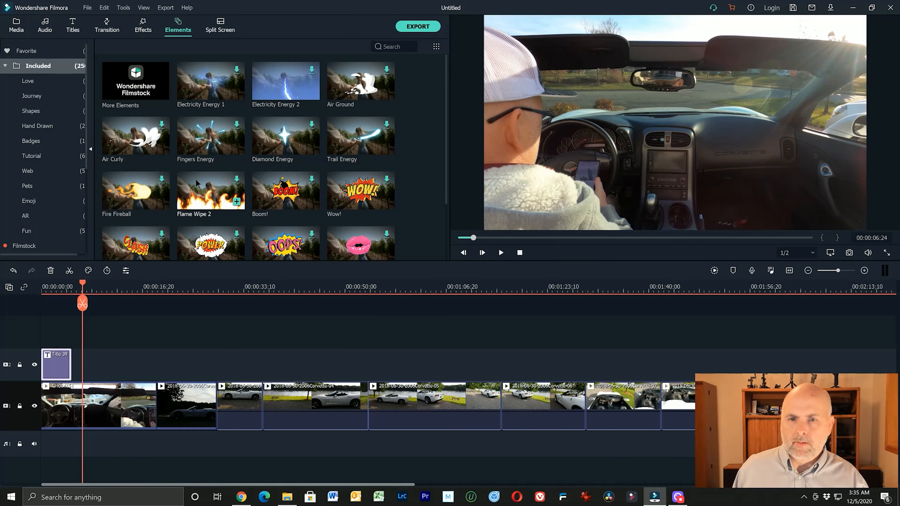
scroll(266, 220, down, 3)
scroll(266, 220, up, 3)
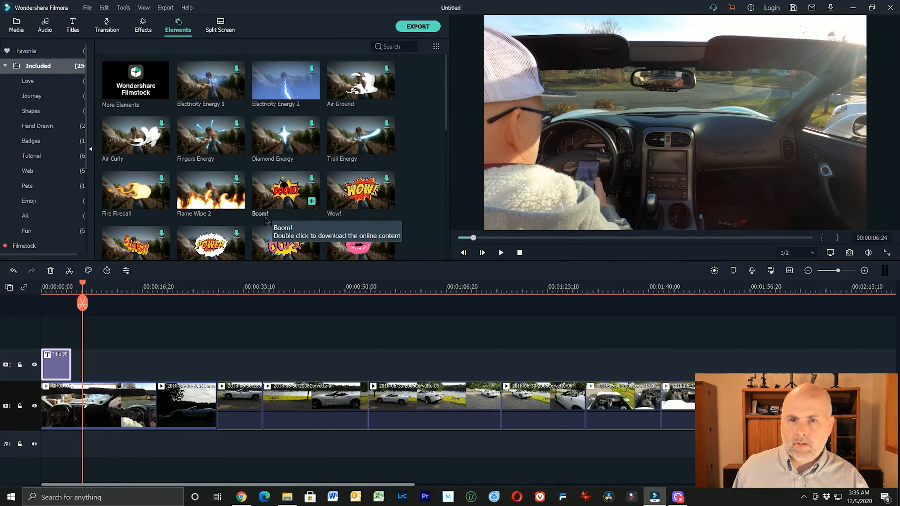
- Try the Boom! element on the second video track above the second clip, and remove it after previewing
drag(286, 190, 183, 368)
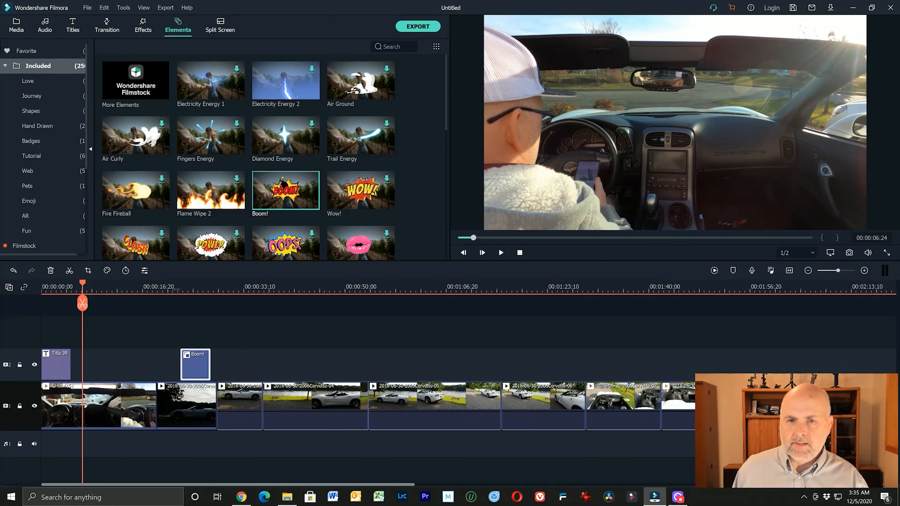
click(176, 289)
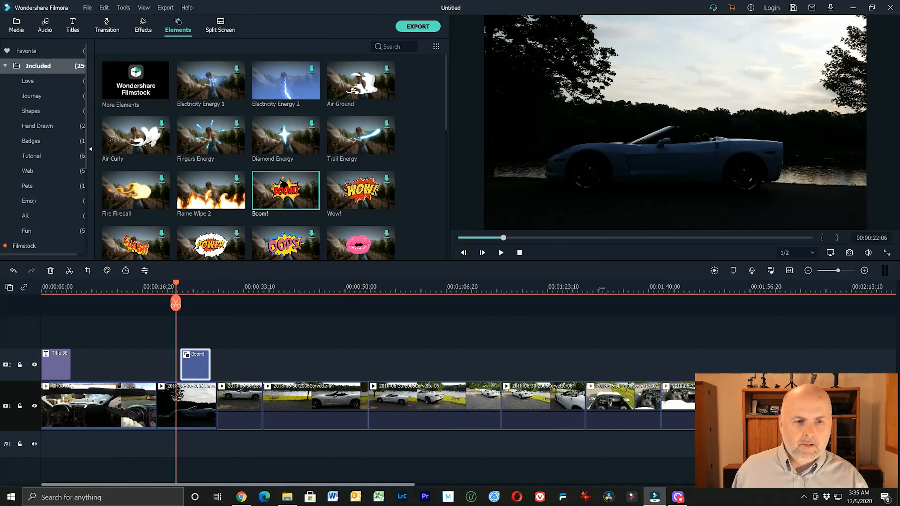
click(500, 252)
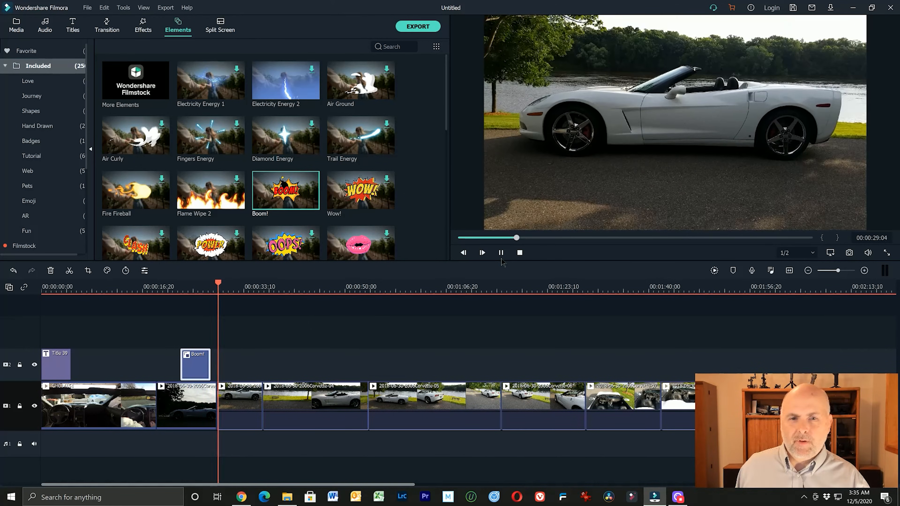
click(520, 252)
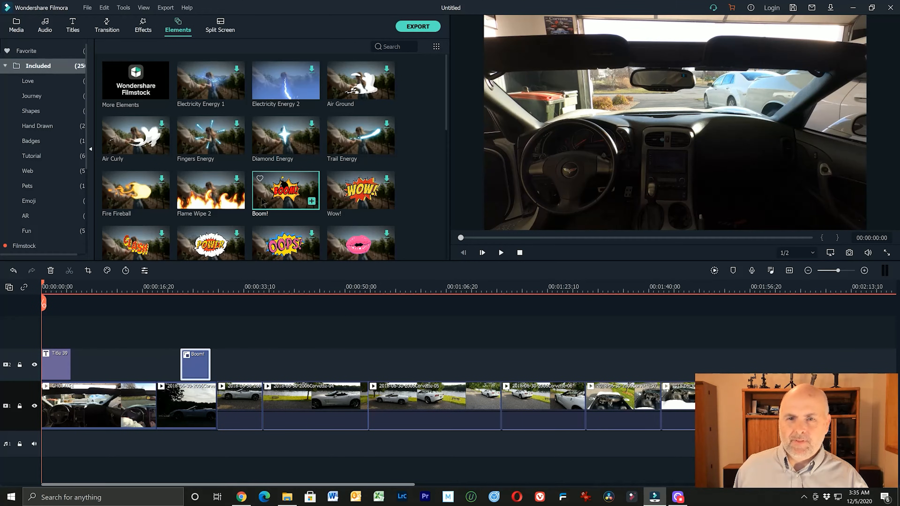
key(Delete)
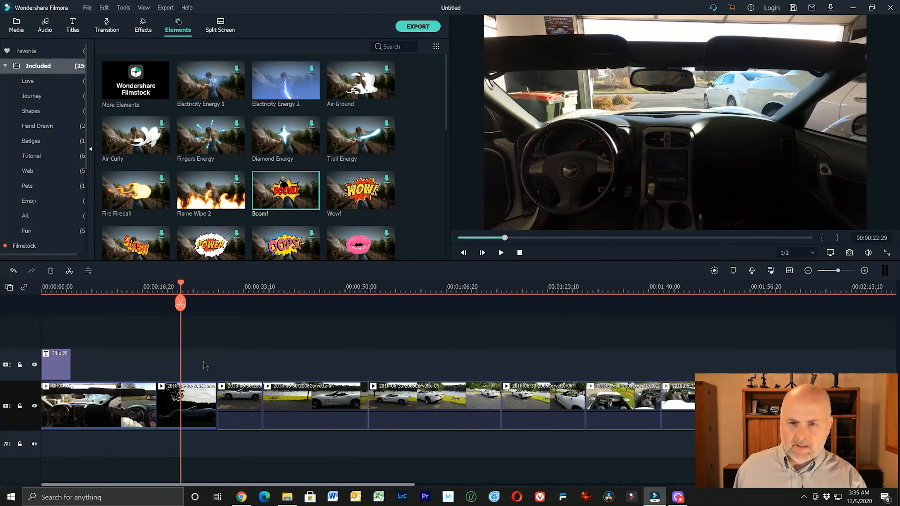
- Add the Flame Wipe 2 element on the second video track at the start of the 2006Corvette-03 clip and preview it
click(207, 200)
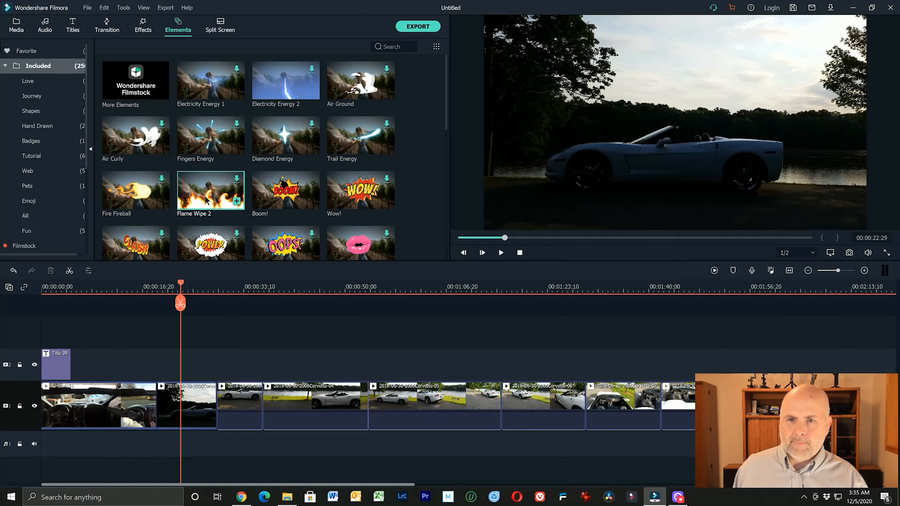
drag(207, 199, 221, 353)
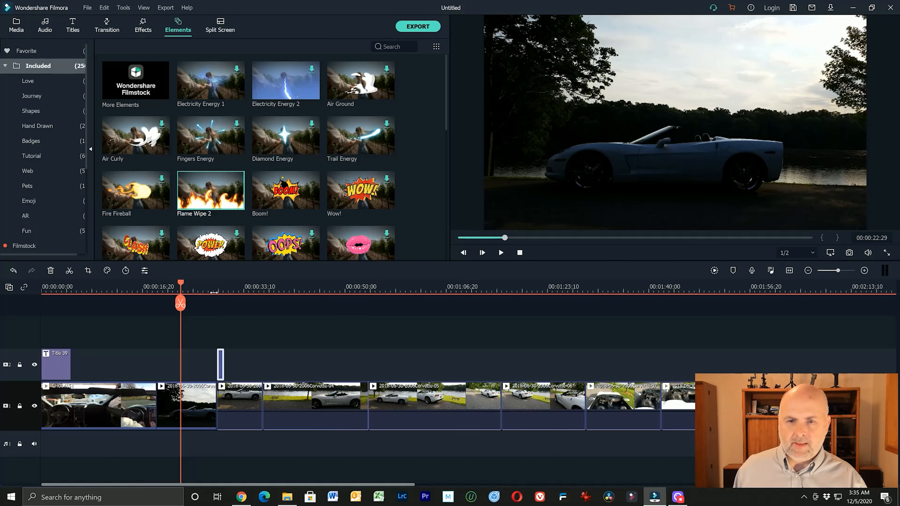
click(214, 291)
click(501, 252)
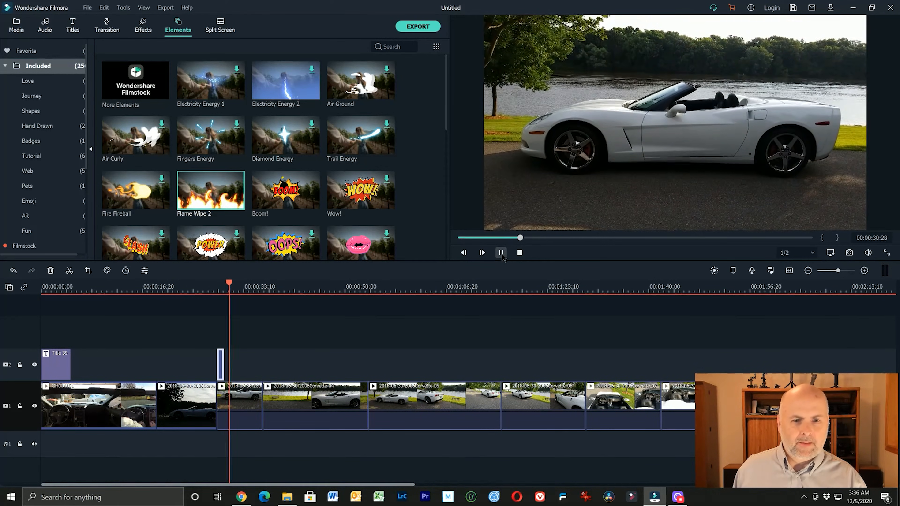
key(space)
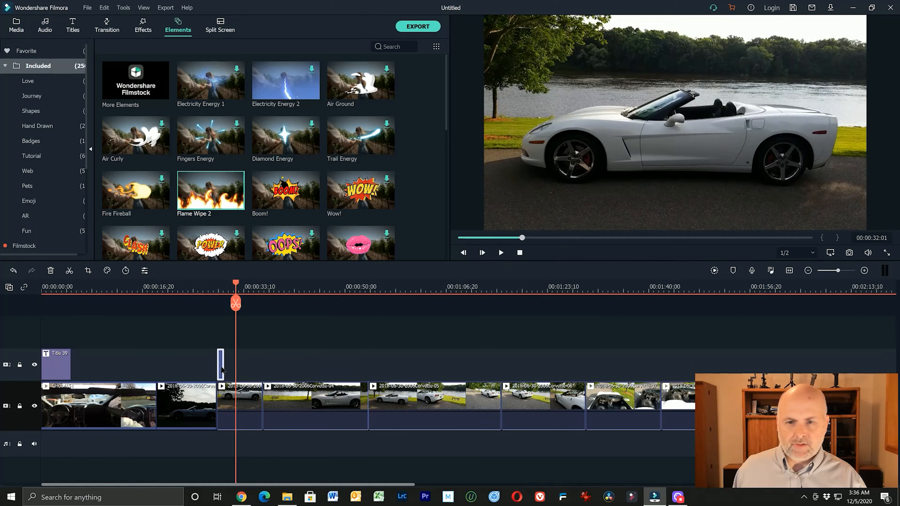
- Move the Flame Wipe 2 element over the cut between 2006Corvette-03 and 2006Corvette-04 and play the result
drag(222, 368, 261, 370)
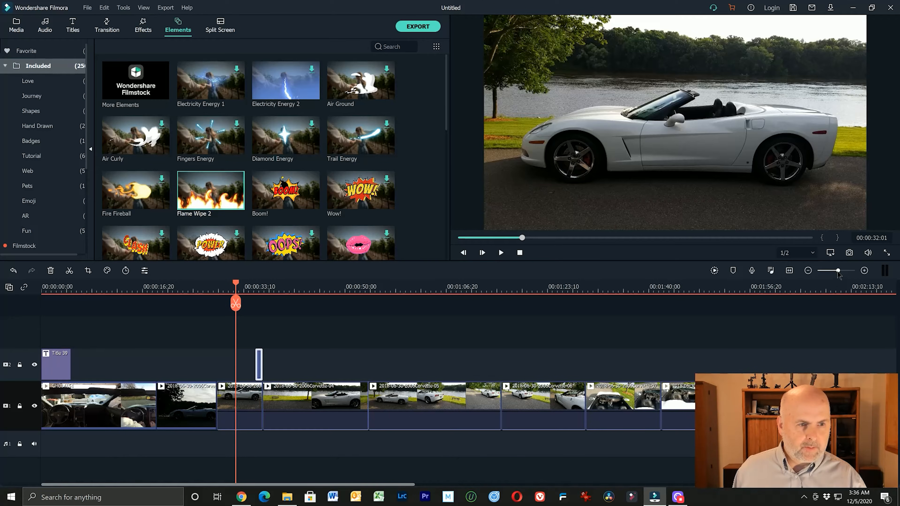
drag(837, 273, 844, 272)
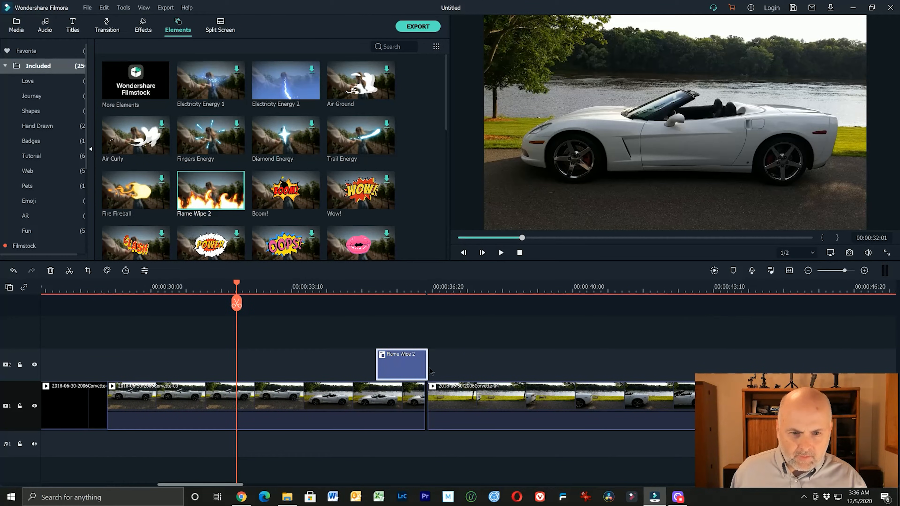
mouse_move(427, 369)
mouse_down()
mouse_move(444, 364)
mouse_move(419, 364)
mouse_move(429, 363)
mouse_up()
click(401, 291)
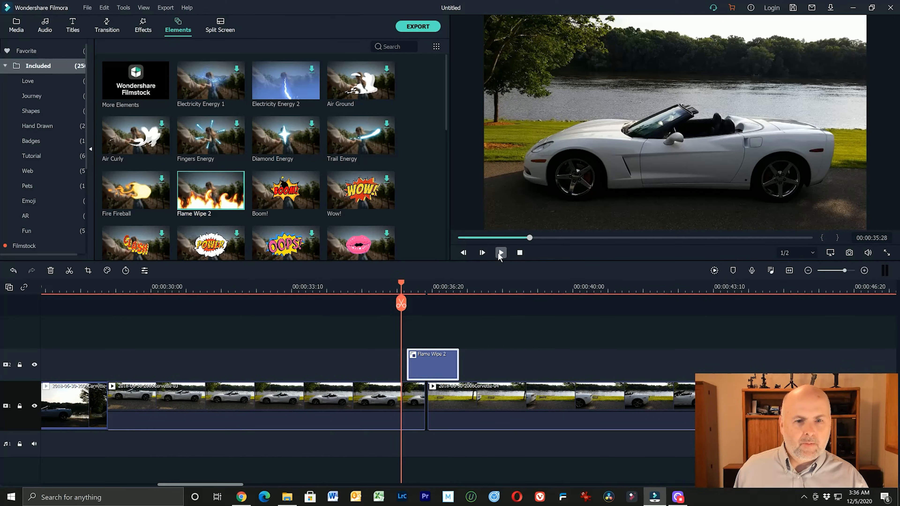
click(500, 252)
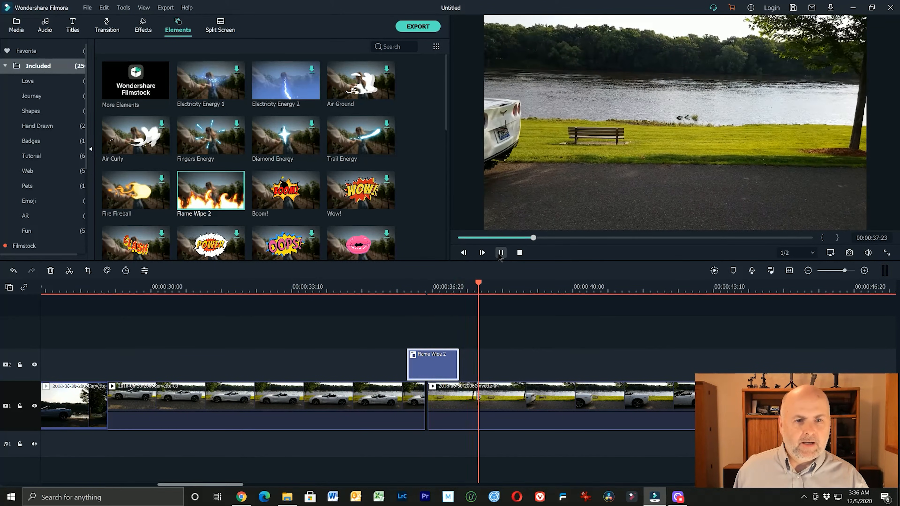
click(500, 252)
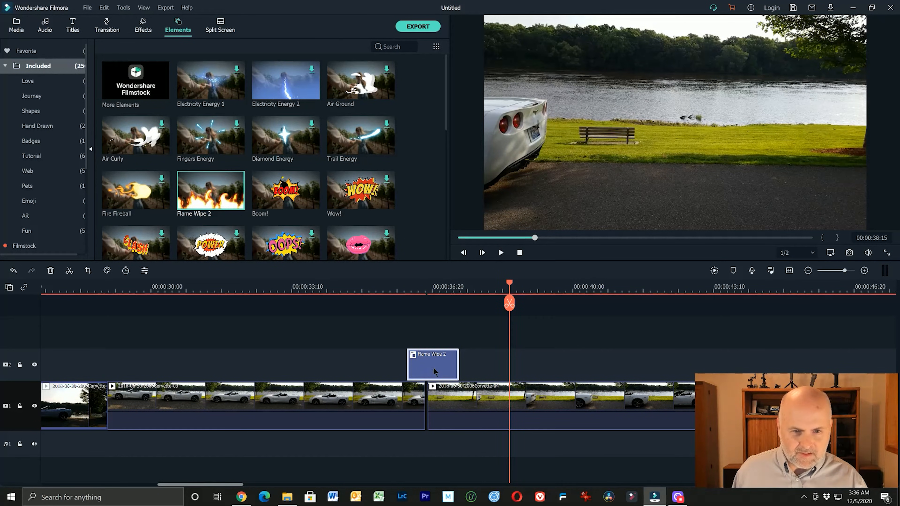
- Move Flame Wipe 2 clear of the cut to about 39 seconds, and shift 2006Corvette-04 back towards 2006Corvette-03 to close the gap
drag(436, 372, 575, 372)
click(418, 288)
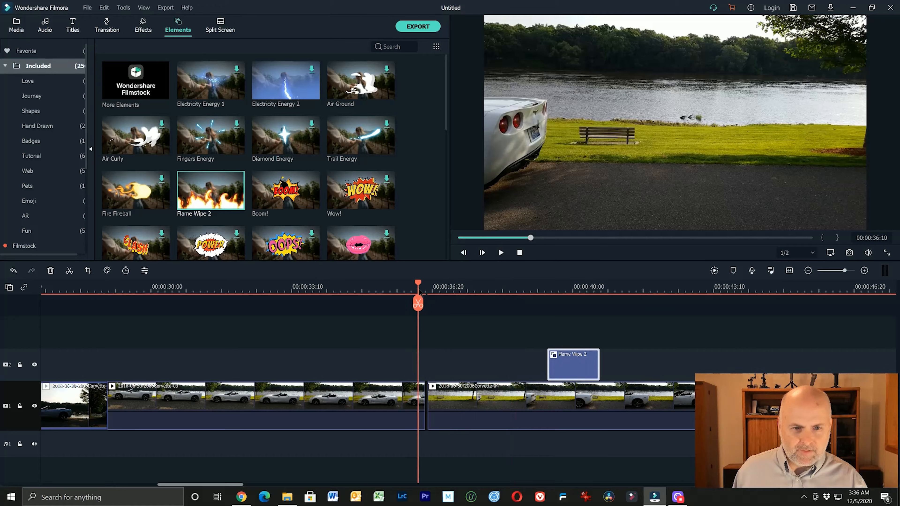
click(501, 252)
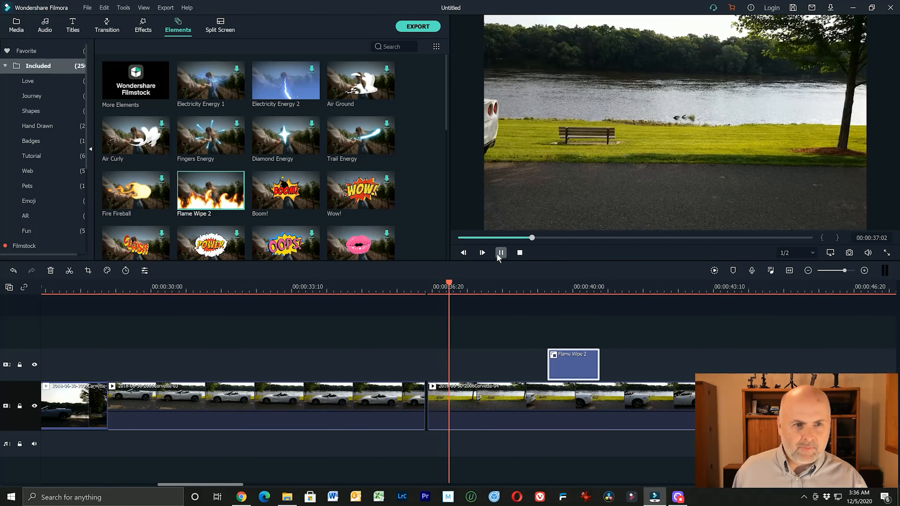
click(500, 252)
click(448, 395)
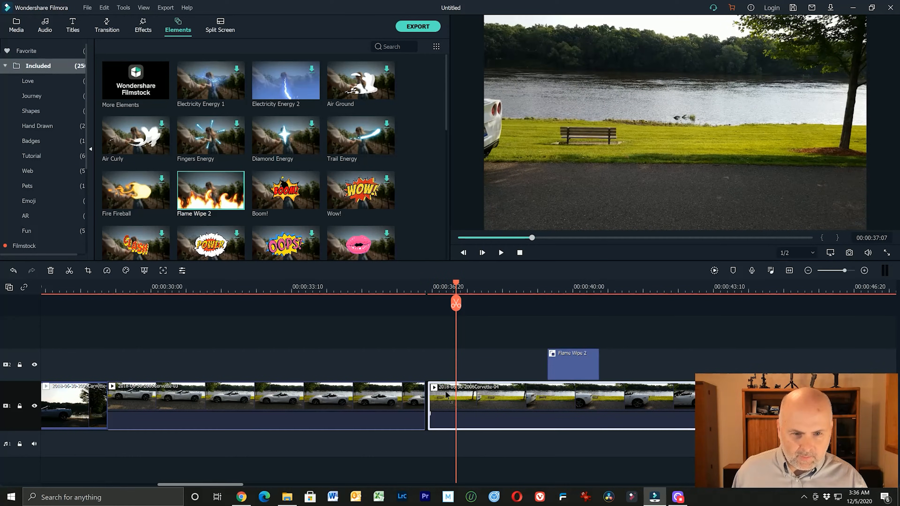
drag(445, 393, 444, 412)
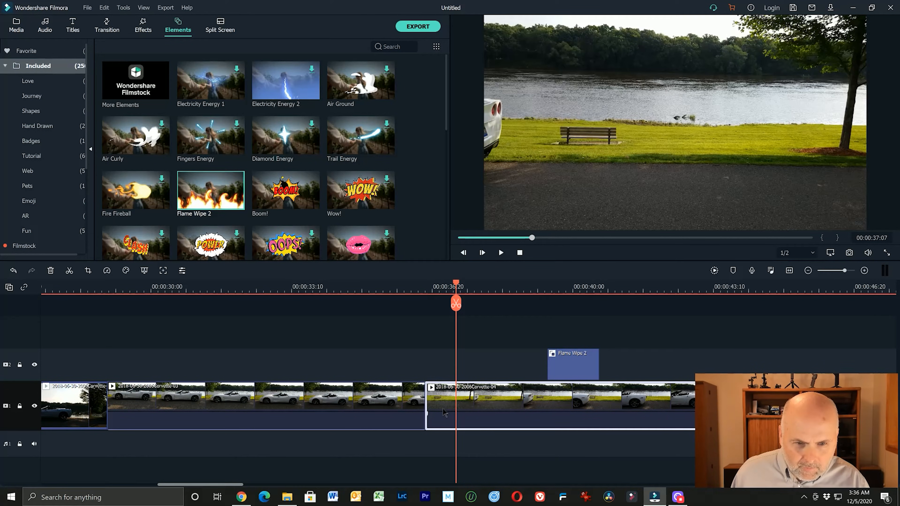
- Select the clips from 2006Corvette-04 through GH013744 and shift them earlier until 2006Corvette-05 directly follows 2006Corvette-04
drag(245, 484, 255, 484)
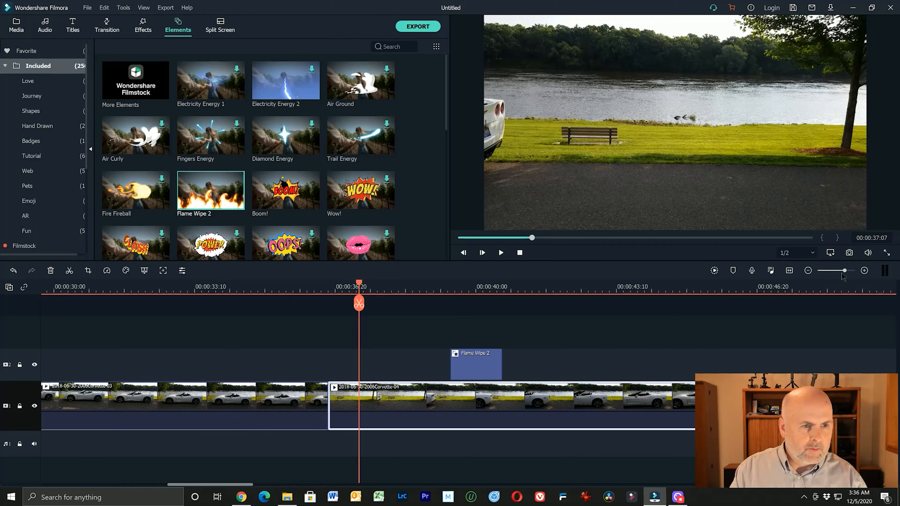
drag(843, 271, 834, 271)
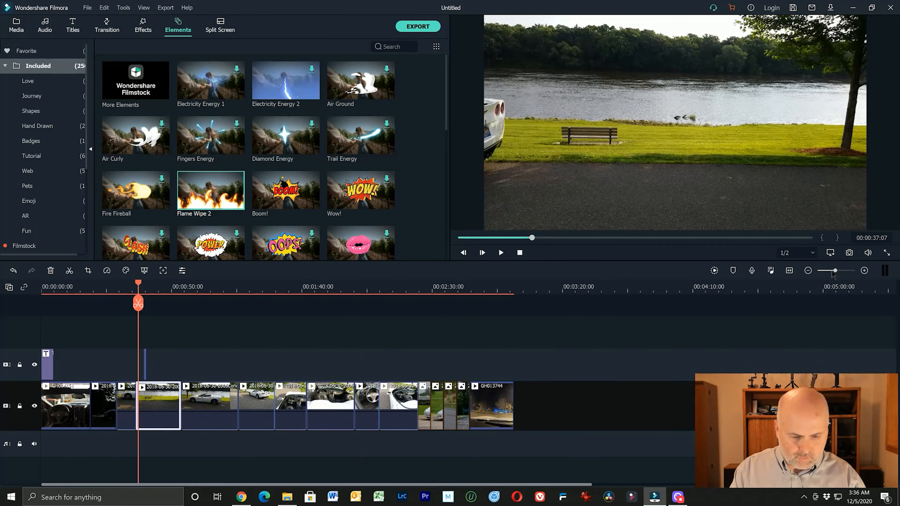
key(Down)
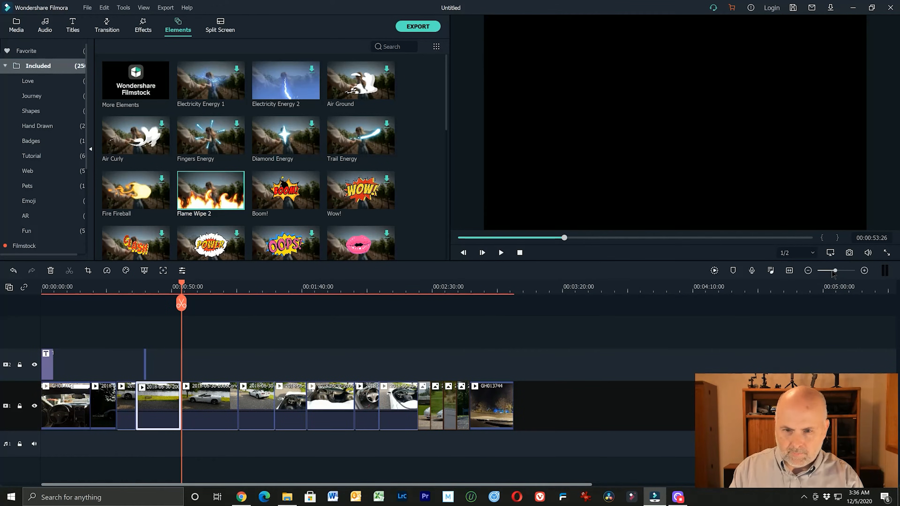
key(Left)
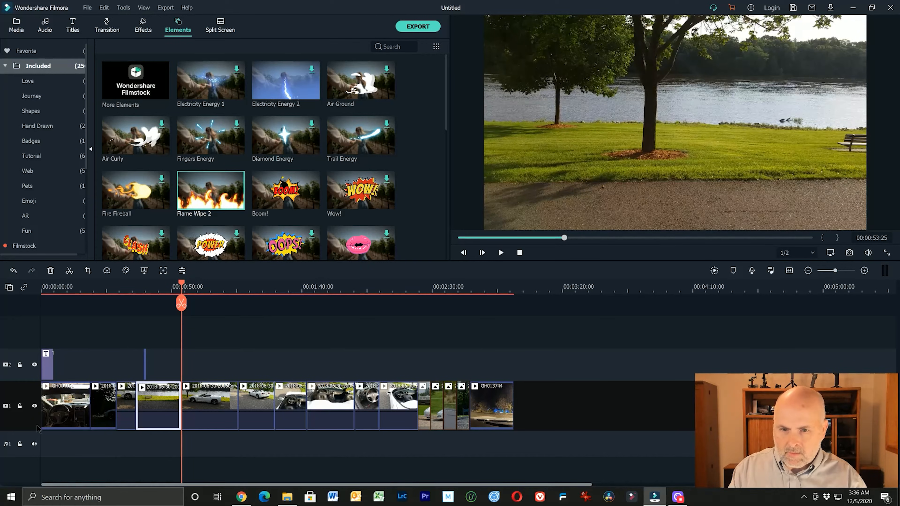
shift+click(488, 410)
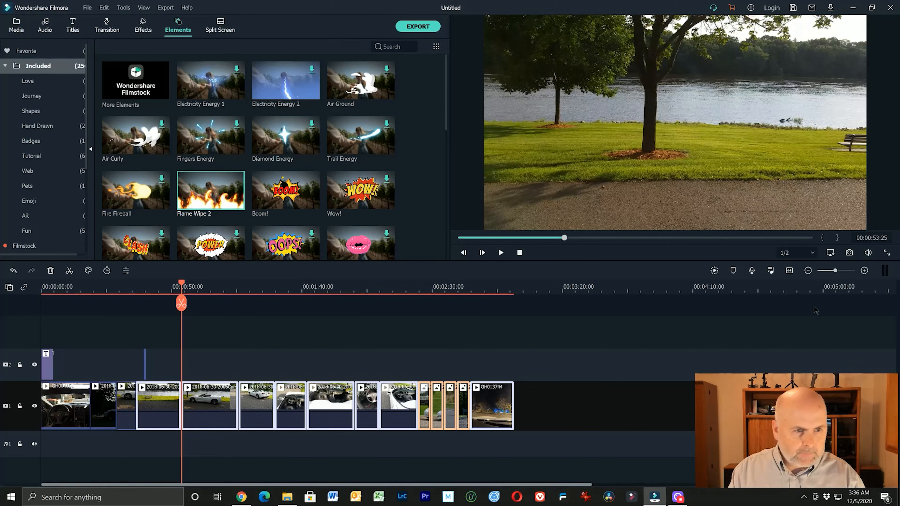
drag(834, 271, 844, 271)
drag(845, 270, 849, 270)
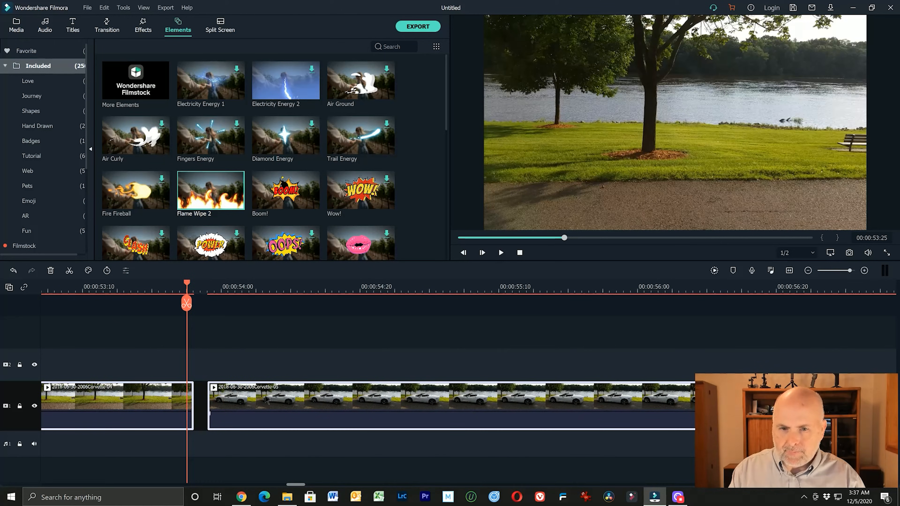
drag(287, 398, 262, 396)
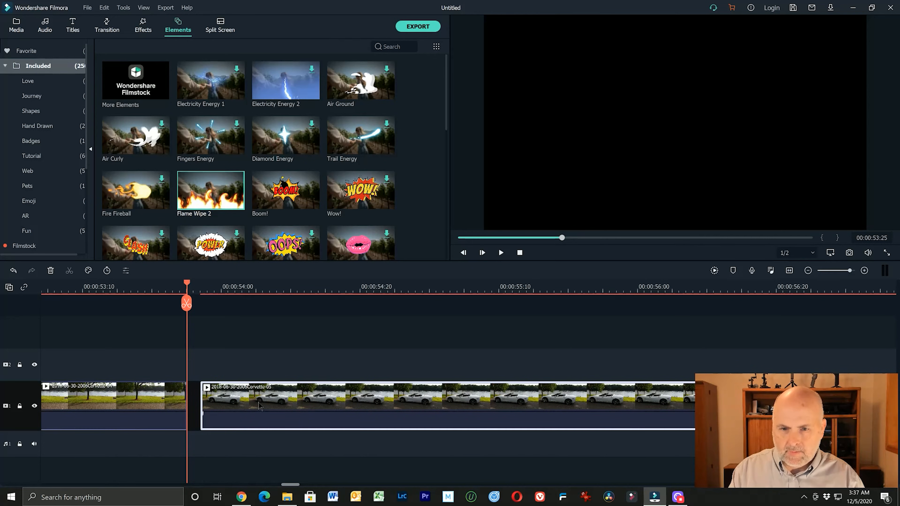
drag(281, 403, 265, 404)
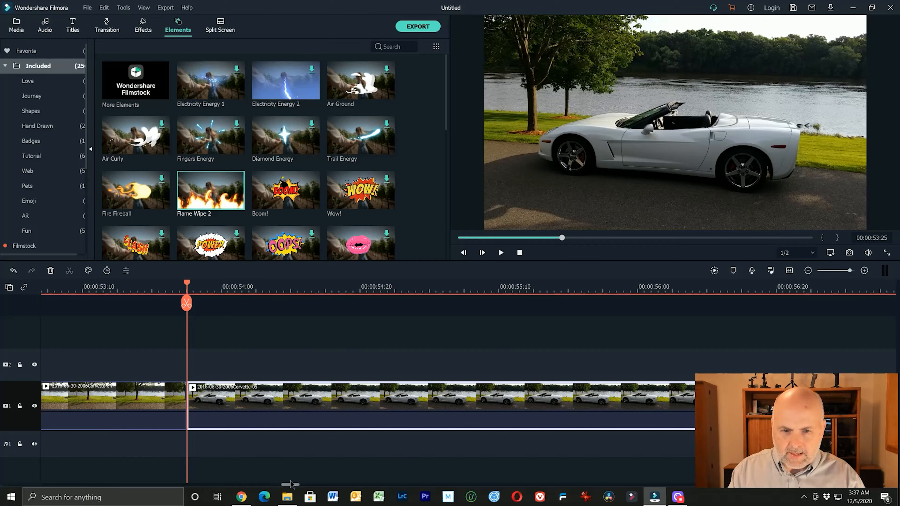
- Place the two-pane Split Screen 1 template on the second video track above the 2006Corvette1 clip
drag(291, 485, 357, 488)
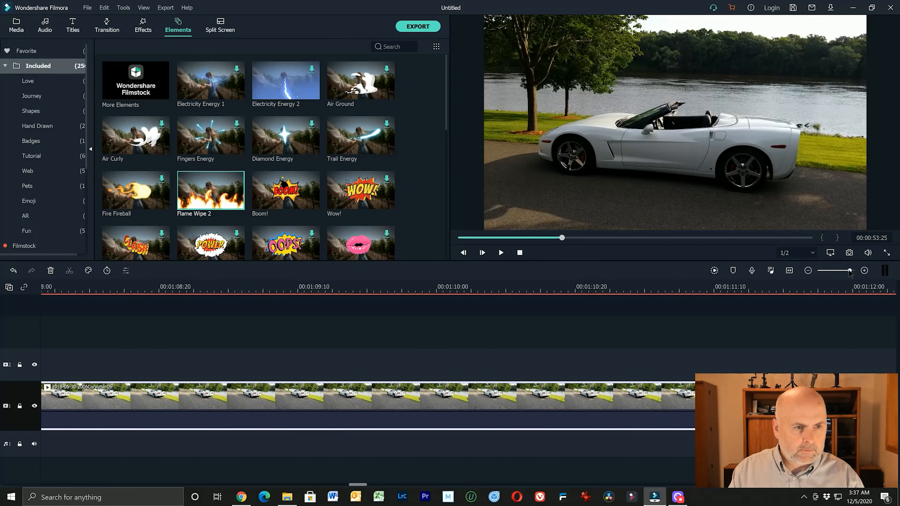
drag(849, 270, 839, 270)
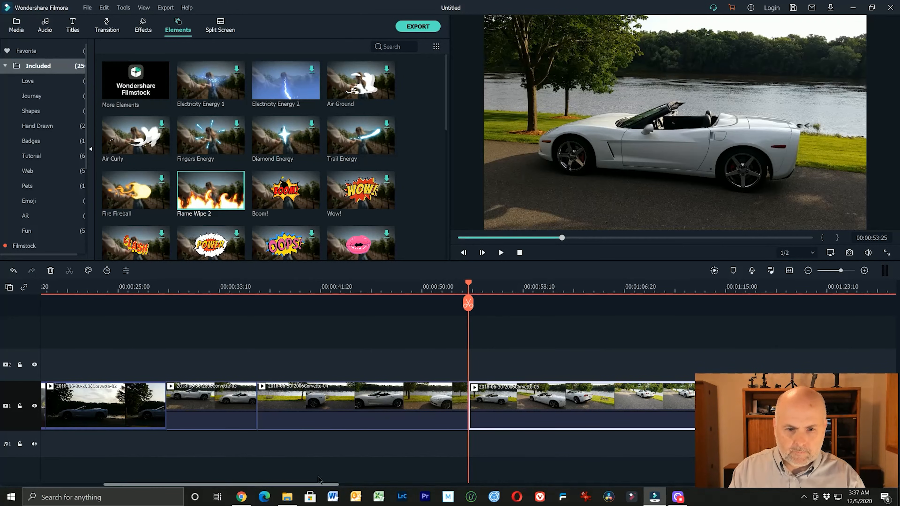
click(322, 485)
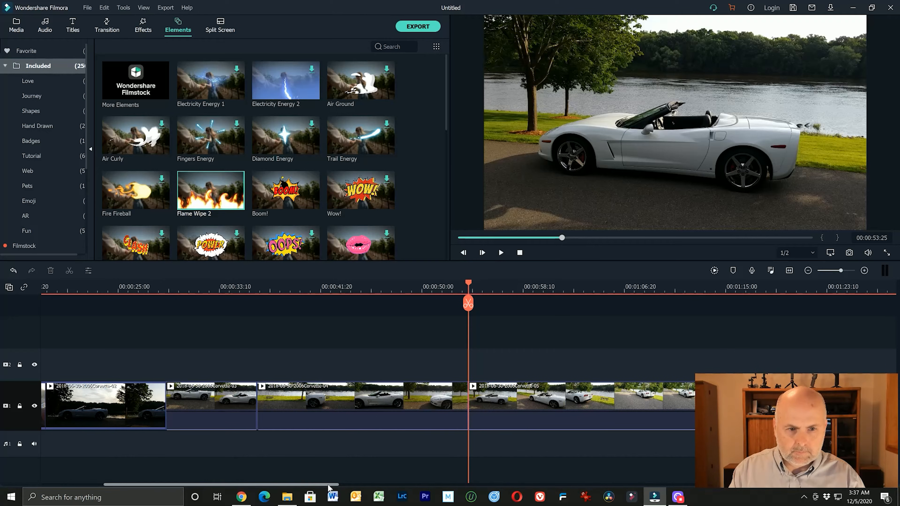
drag(329, 484, 650, 481)
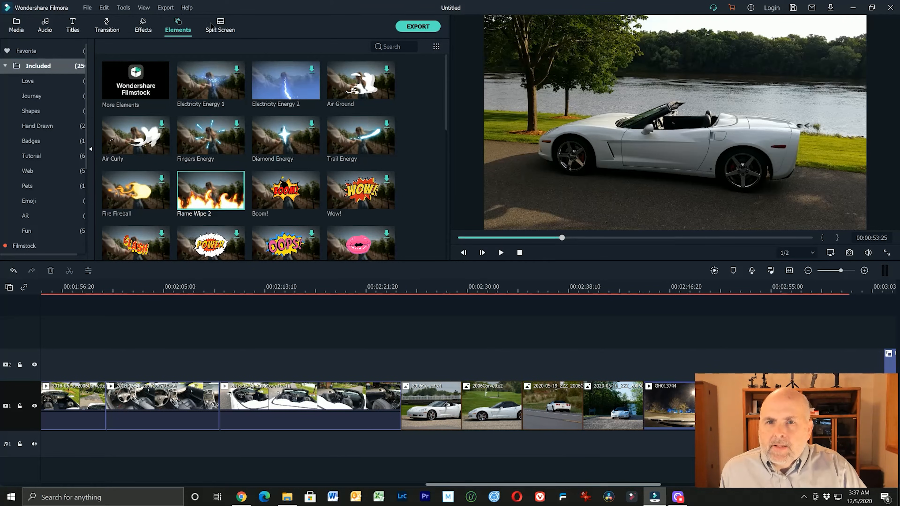
click(223, 26)
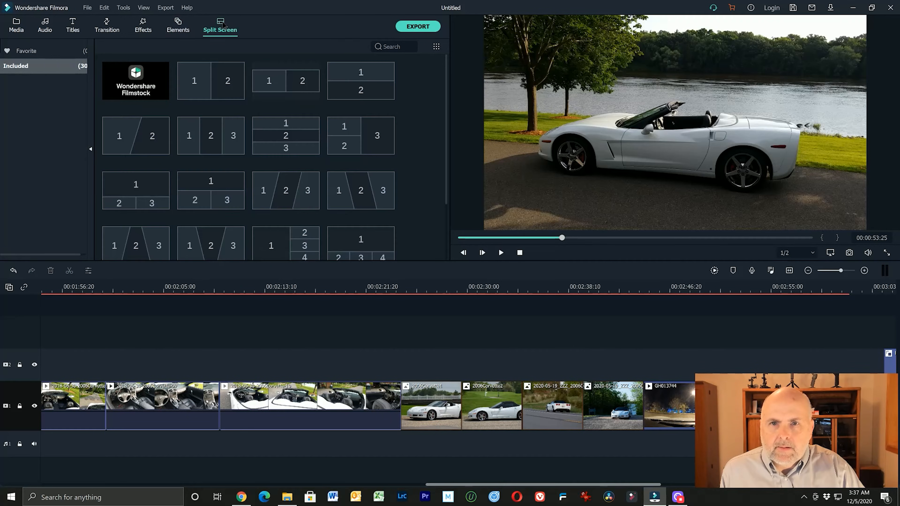
click(214, 83)
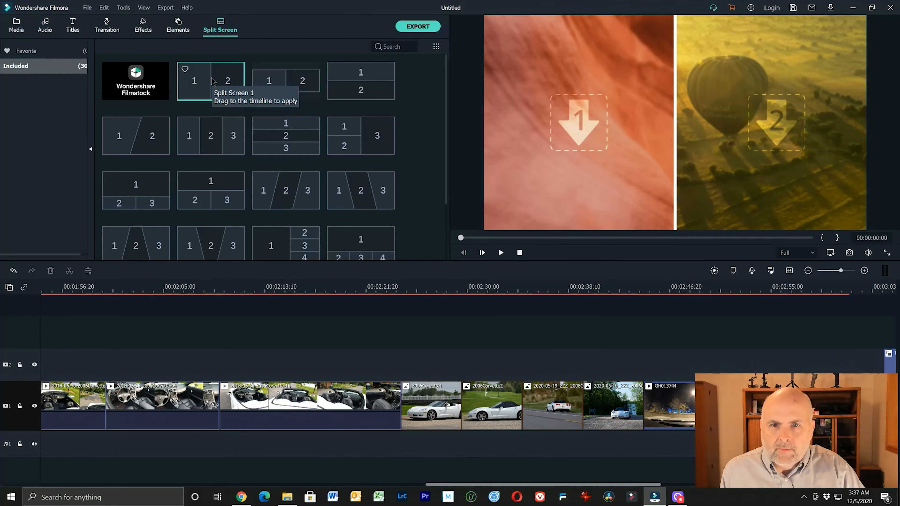
drag(213, 82, 413, 362)
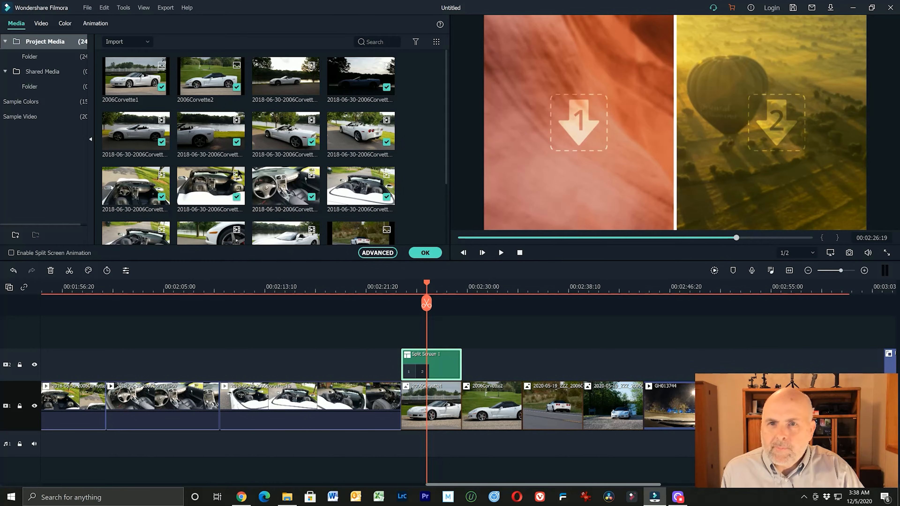
- Fill the split screen's first pane with 2006Corvette1 and its second pane with 2006Corvette2, and play it
drag(134, 76, 568, 126)
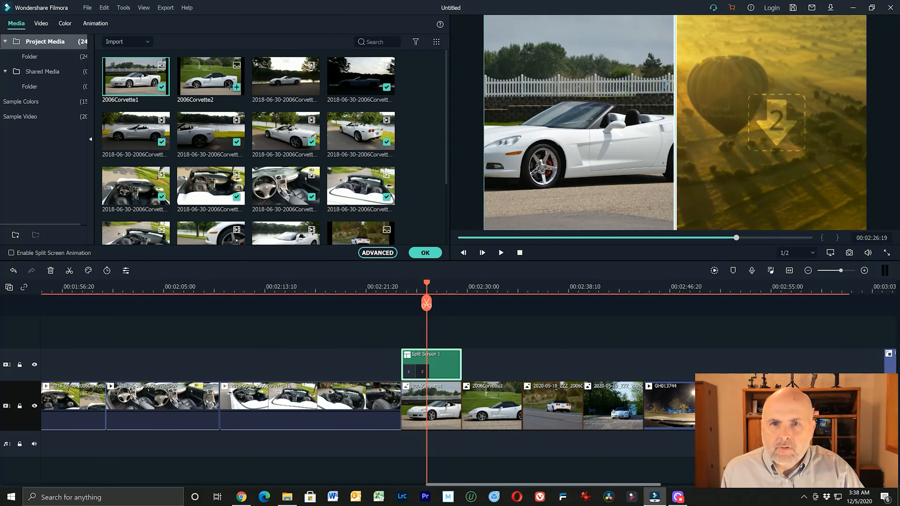
drag(229, 85, 811, 155)
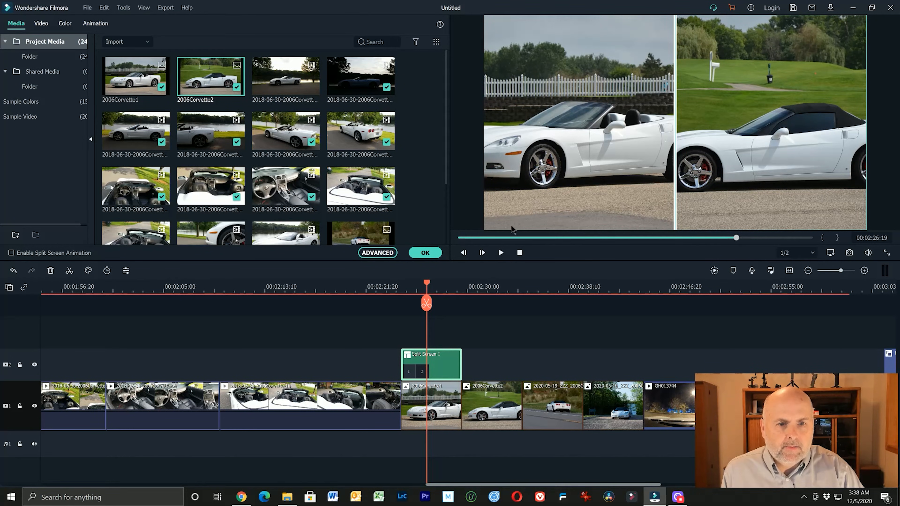
click(500, 252)
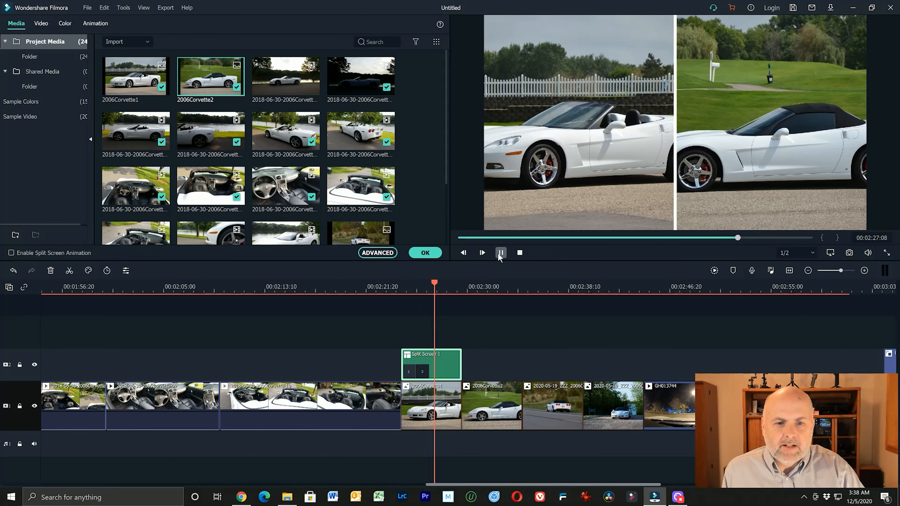
click(499, 254)
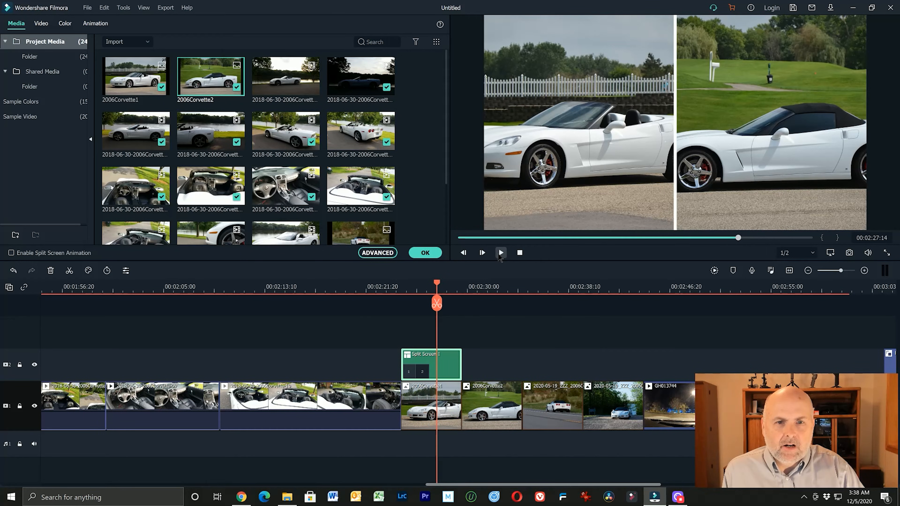
- Scale down the picture in the split screen's first pane, and clear the pictures from both panes
click(556, 177)
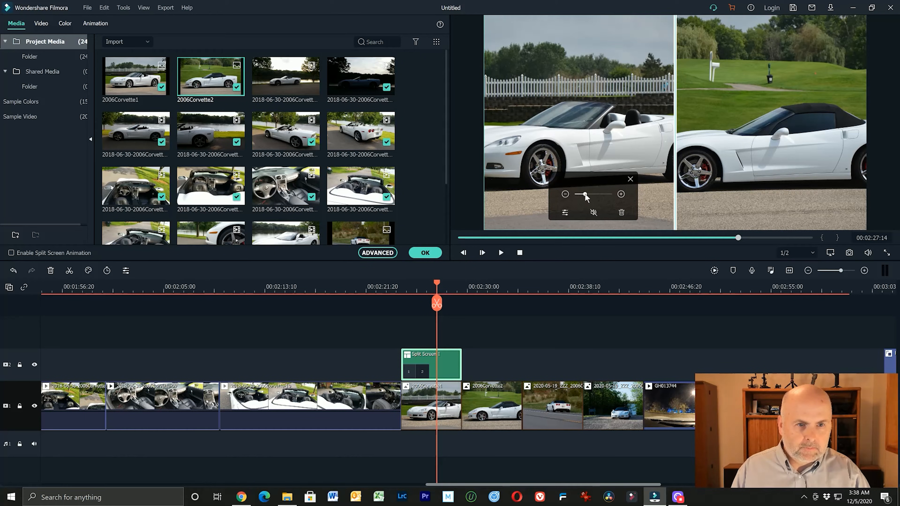
drag(584, 195, 584, 194)
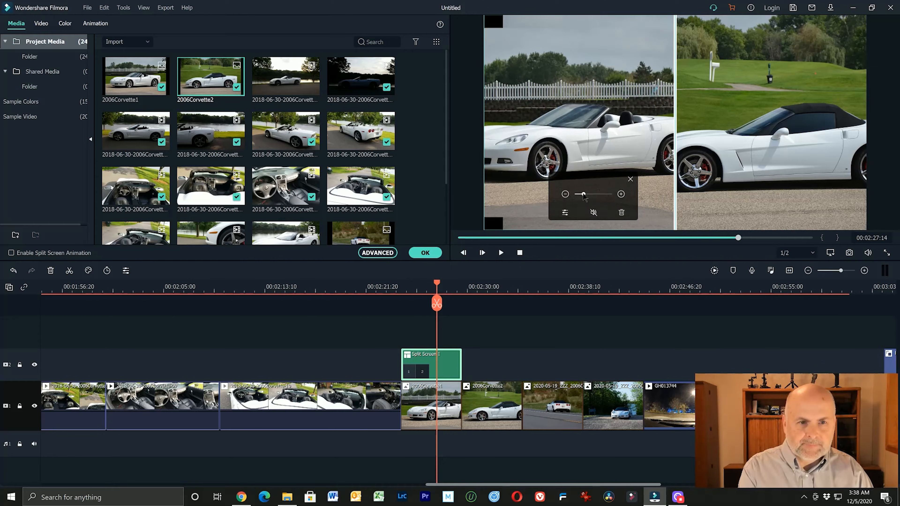
key(Delete)
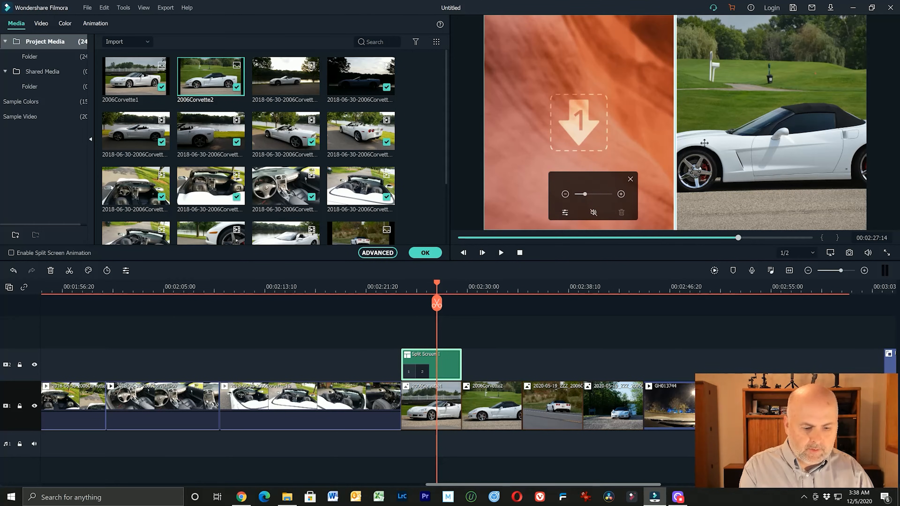
click(739, 137)
key(Delete)
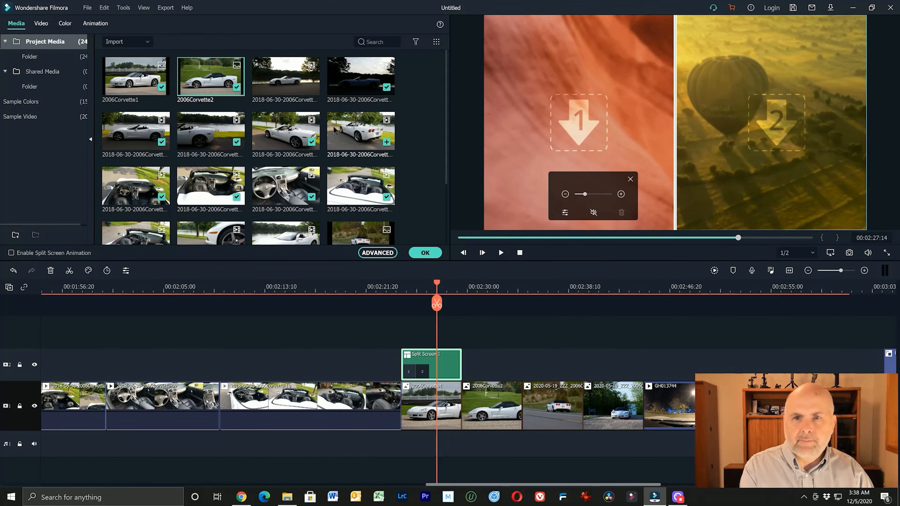
- Fill the first pane with the 2020-05-19 rear-view Corvette photo and the second pane with the front-view photo
click(153, 135)
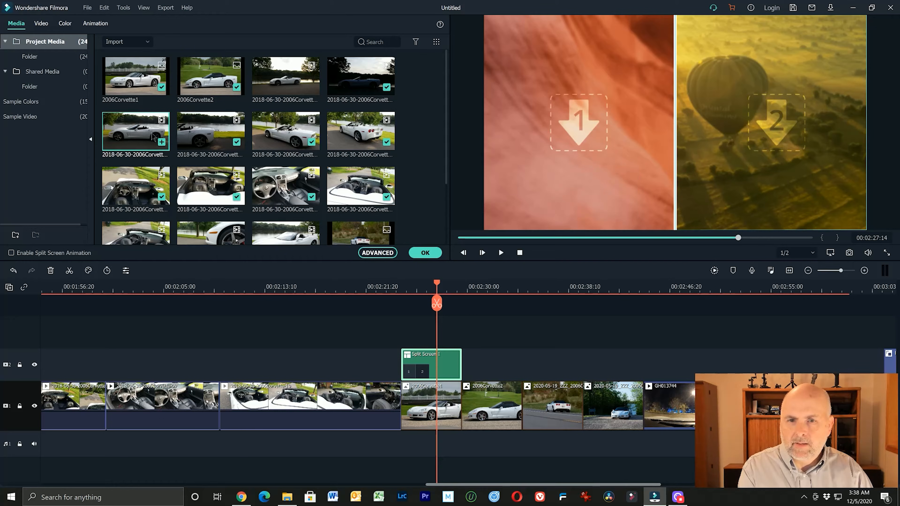
scroll(171, 182, down, 3)
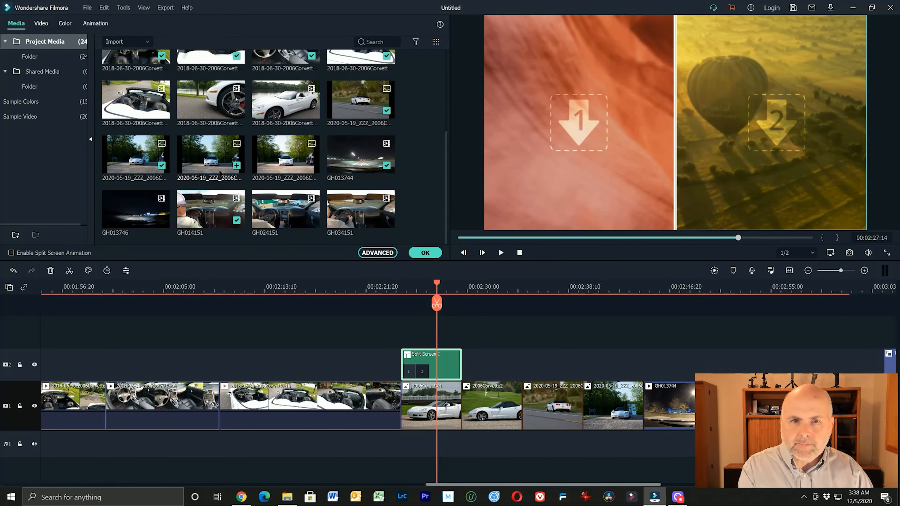
click(360, 104)
drag(359, 103, 533, 135)
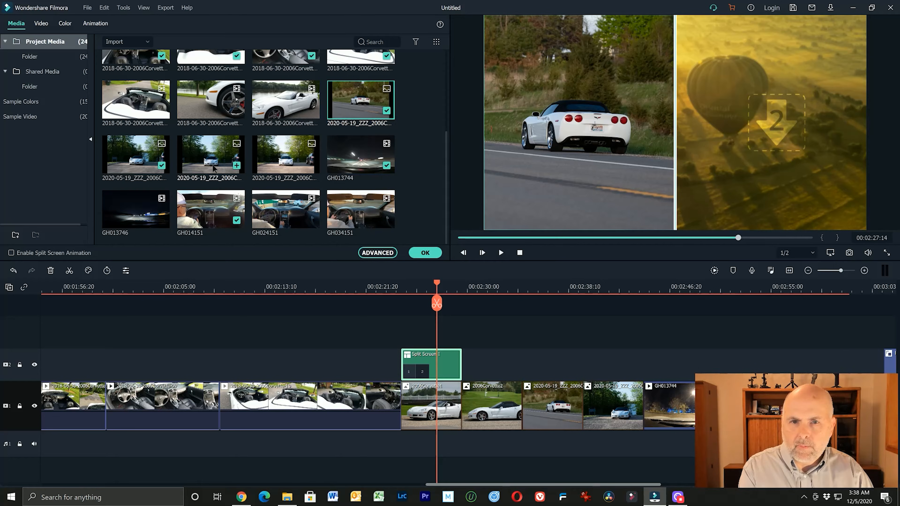
click(236, 166)
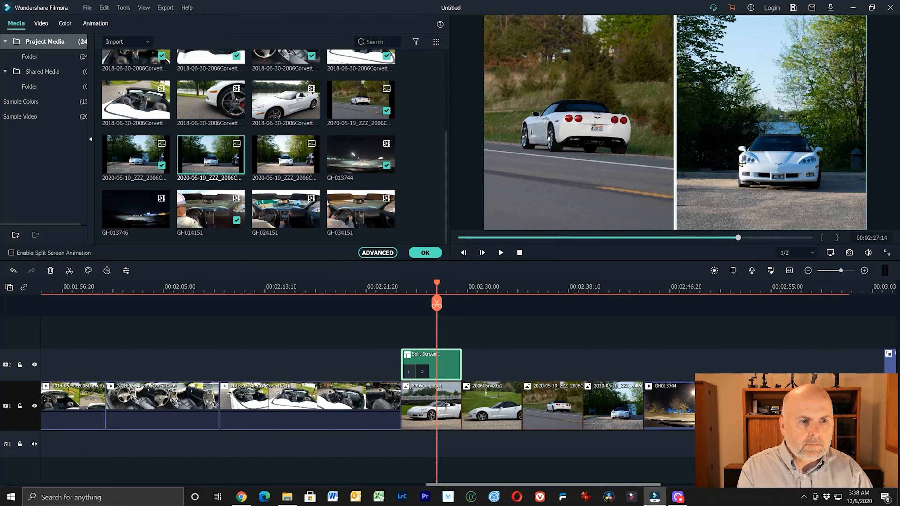
- Enlarge the photos in both split-screen panes and reposition the second one so the cars fill their panes
click(581, 202)
drag(584, 194, 589, 195)
drag(777, 195, 775, 141)
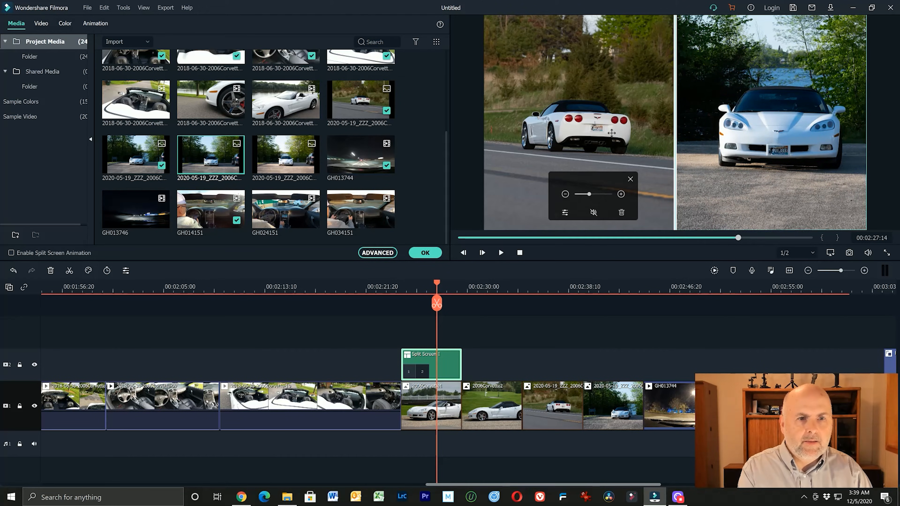
click(600, 132)
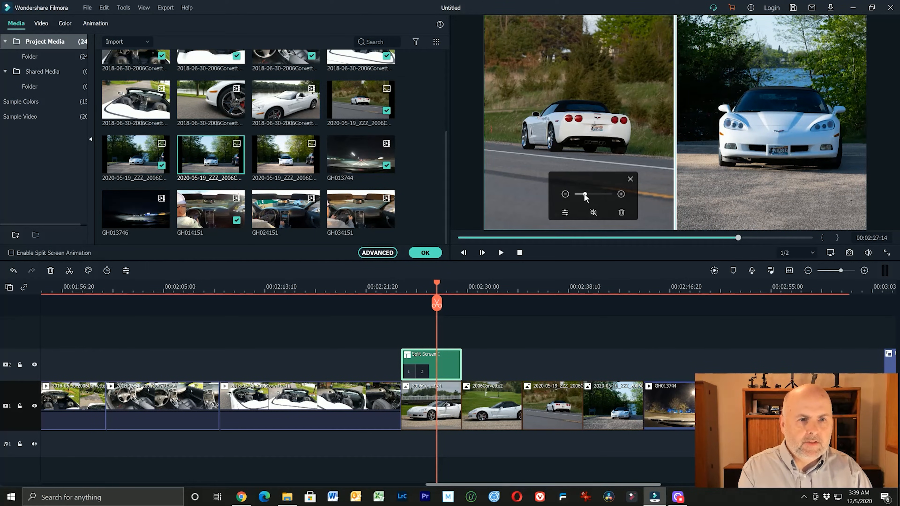
drag(584, 195, 588, 197)
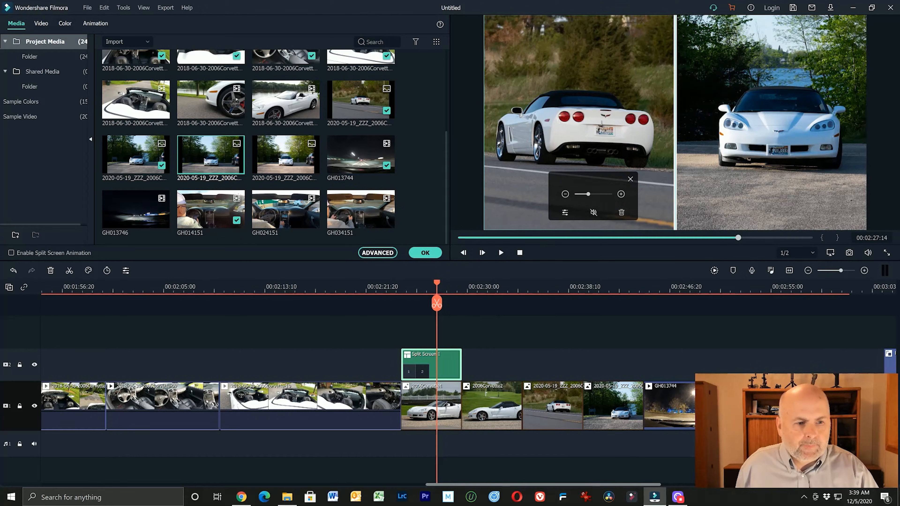
- Insert Split Screen 1 into the first video track directly before 2006Corvette1, shifting the following clips so that no gap remains
drag(852, 367, 493, 430)
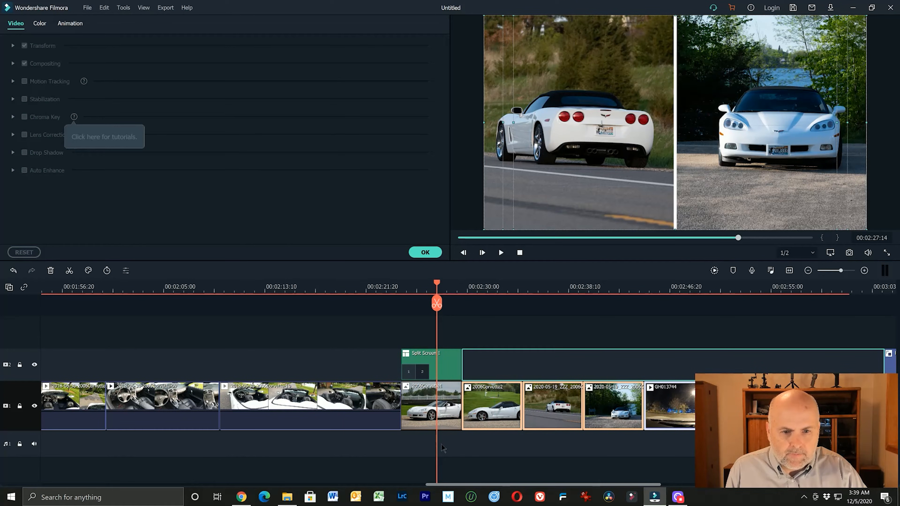
drag(422, 445, 699, 388)
drag(428, 405, 502, 402)
drag(432, 357, 432, 390)
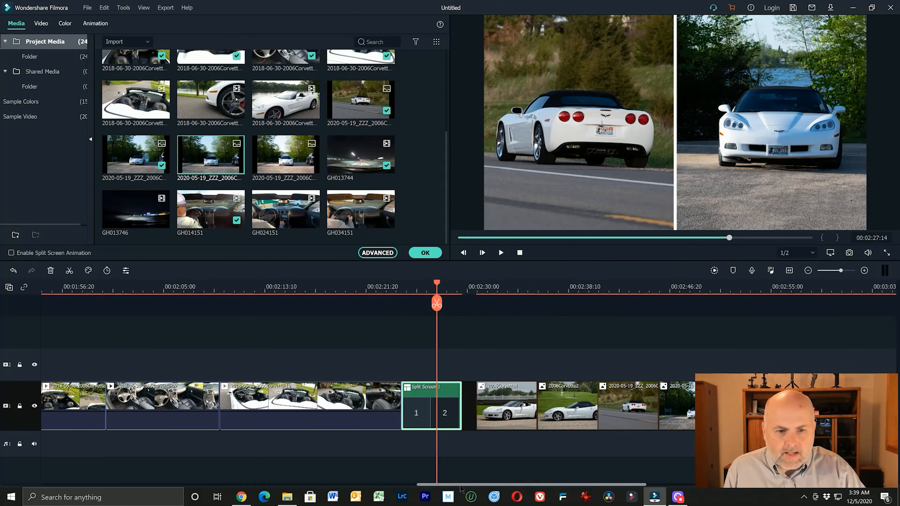
drag(475, 485, 511, 485)
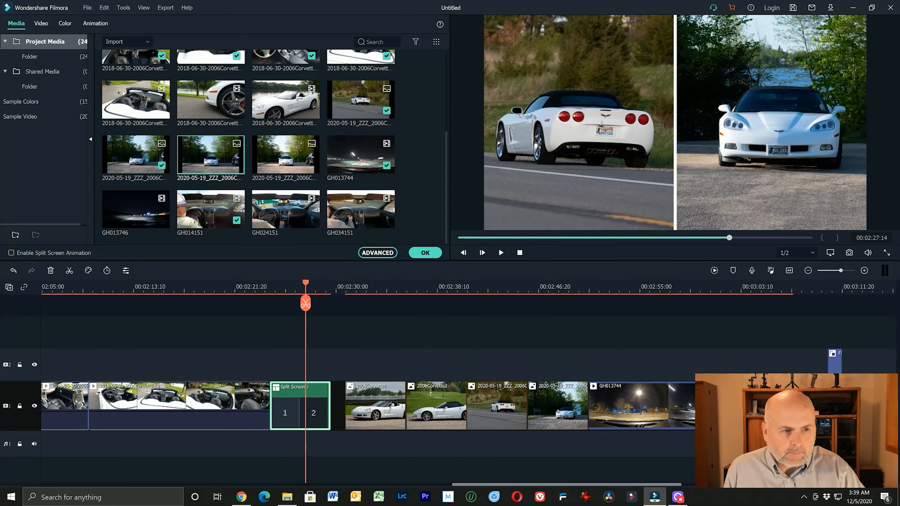
drag(809, 376, 346, 404)
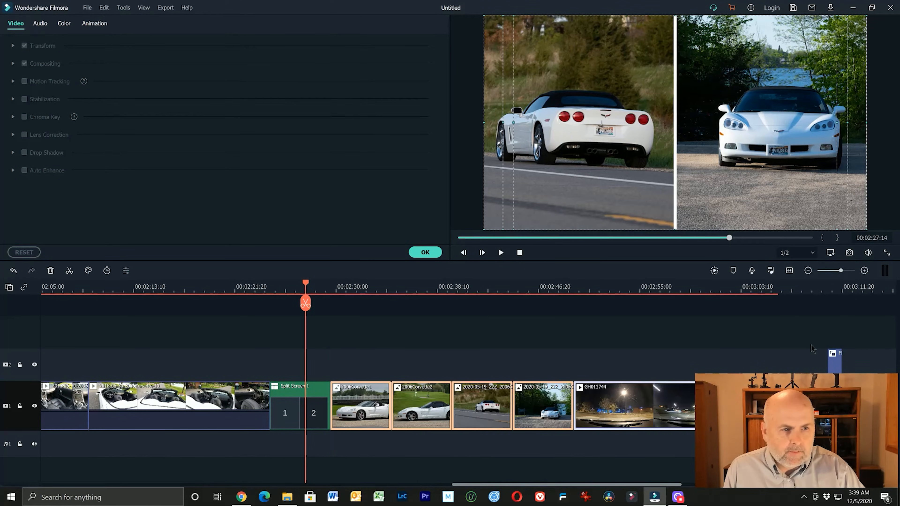
- Move Flame Wipe 2 over the cut between 2020-05-19_ZZZ_2006Corvette-002 and GH013744
click(832, 283)
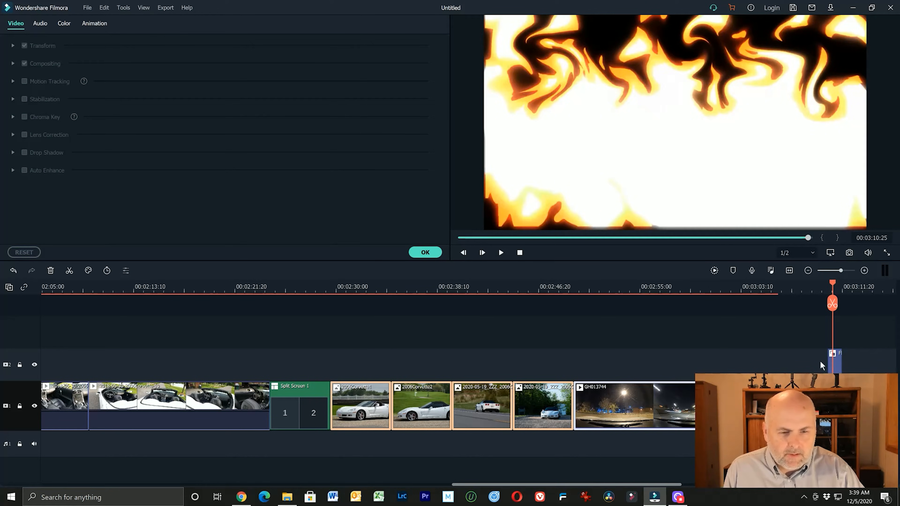
drag(834, 363, 569, 365)
click(607, 288)
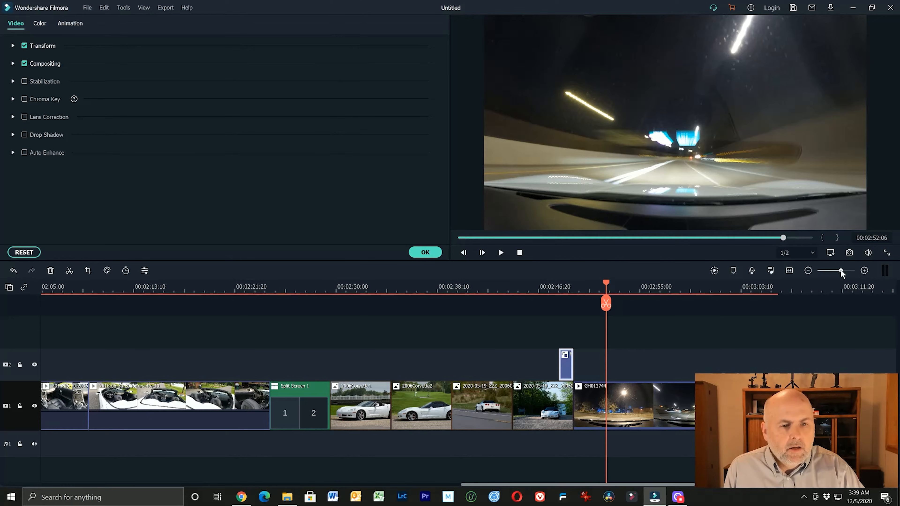
drag(841, 271, 832, 274)
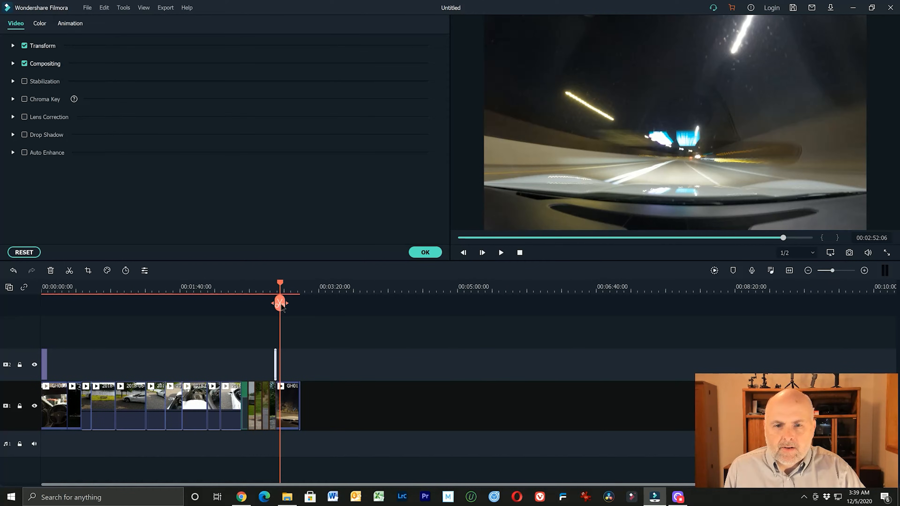
drag(282, 287, 243, 286)
click(275, 289)
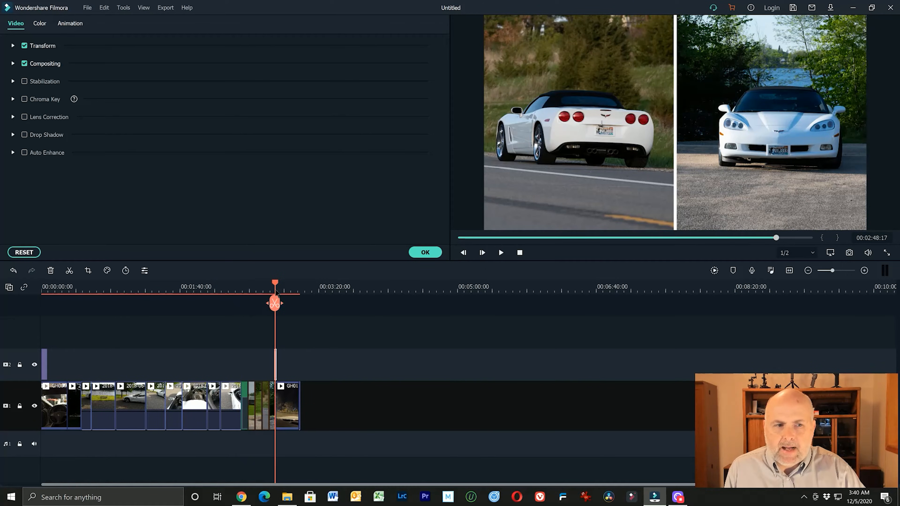
drag(833, 271, 845, 271)
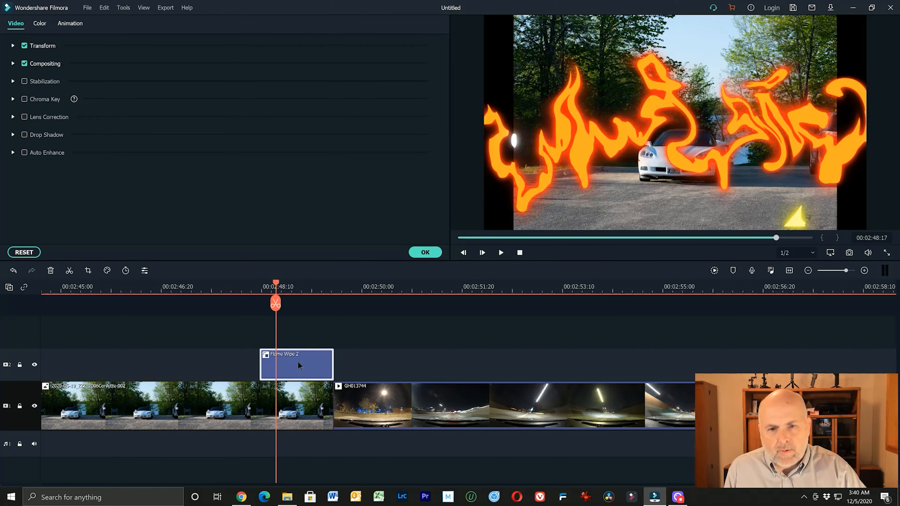
drag(305, 361, 343, 368)
- Play the flame wipe across the cut into GH013744, and select the 2020-05-19_ZZZ_2006Corvette-002 clip
click(289, 288)
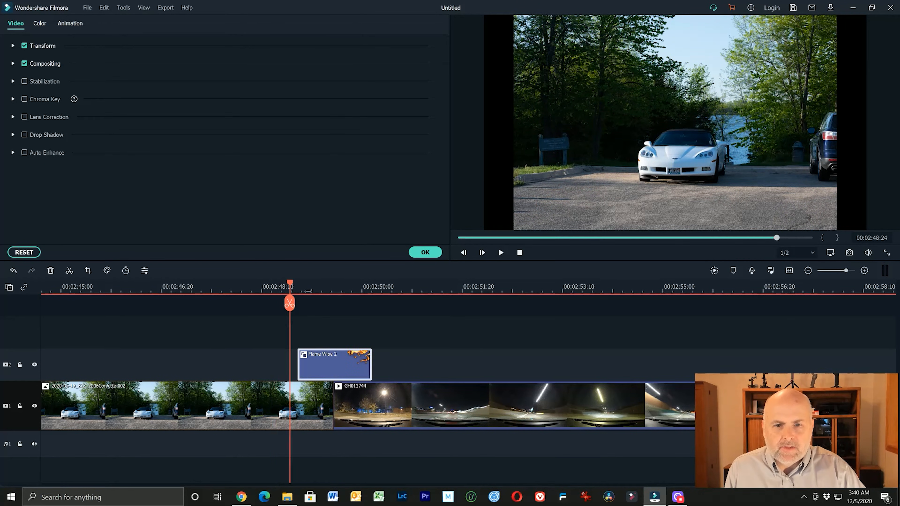
click(503, 255)
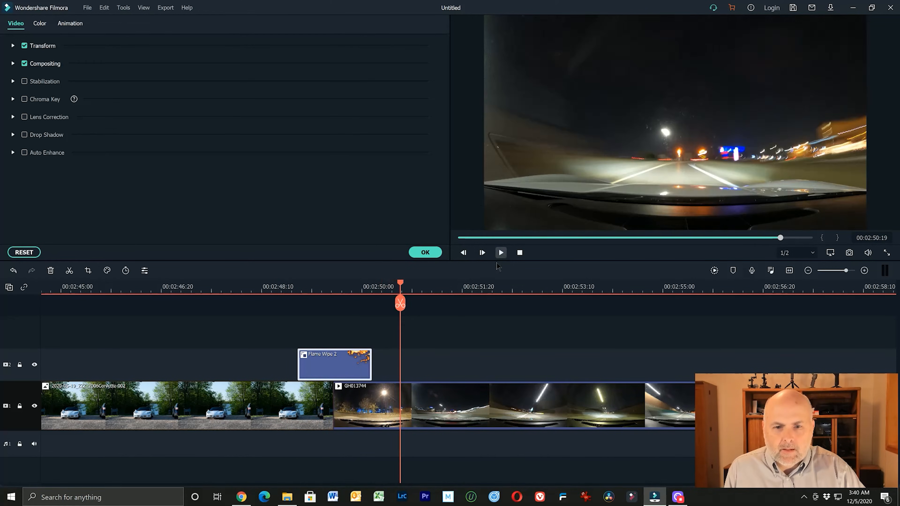
click(500, 253)
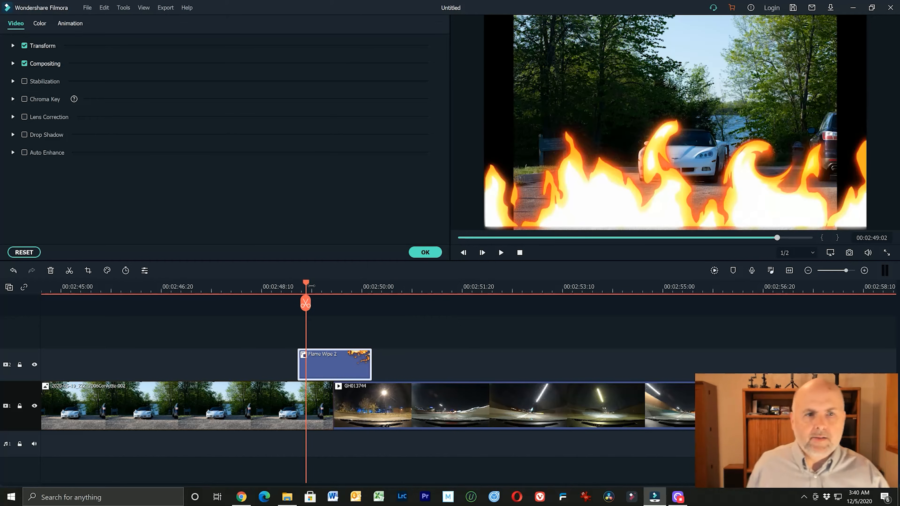
click(224, 404)
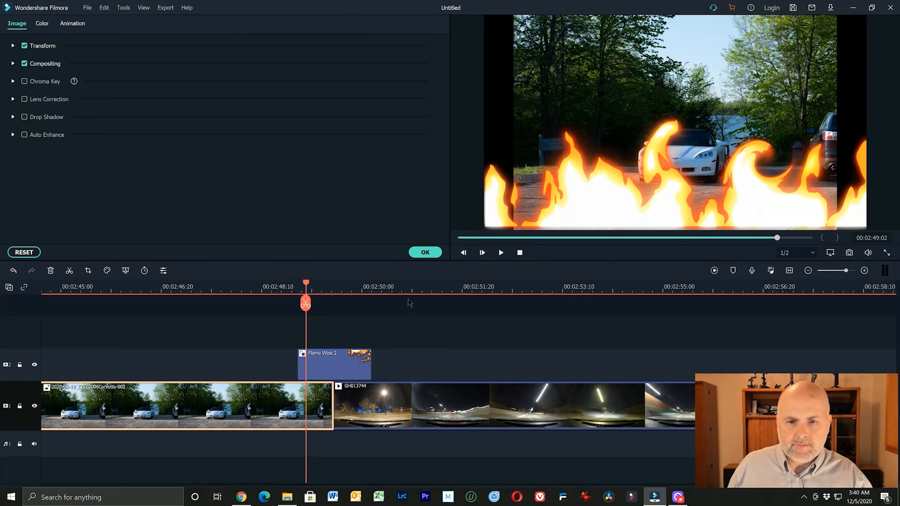
- Enlarge the 2020-05-19_ZZZ_2006Corvette-002 photo to a scale of about 126% so that it fills the frame
drag(307, 287, 243, 289)
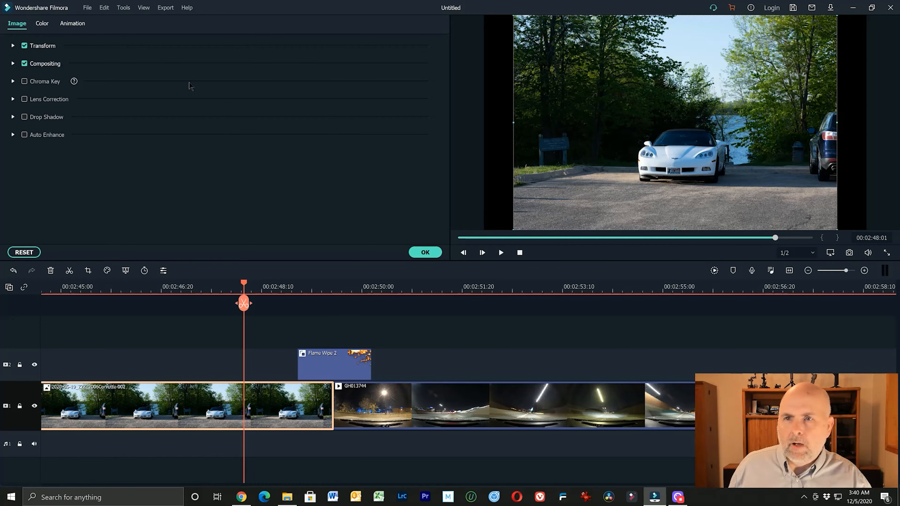
click(13, 46)
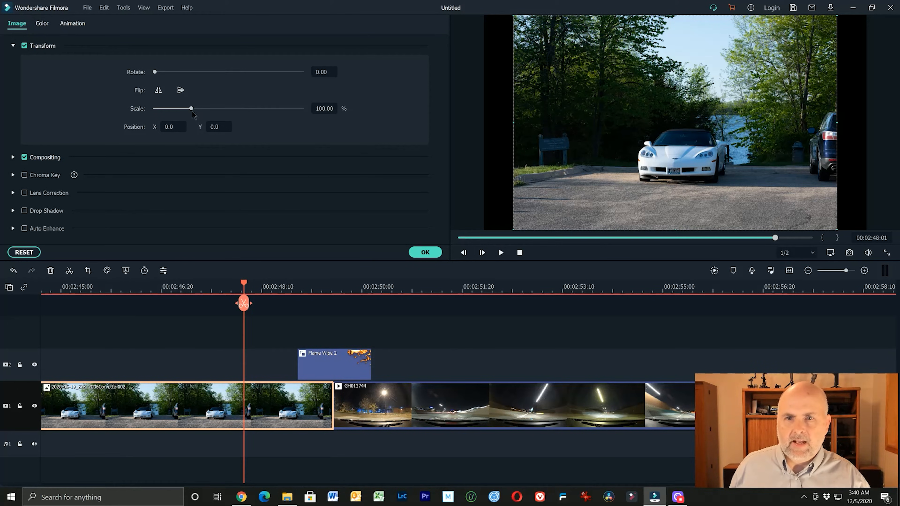
drag(192, 109, 203, 110)
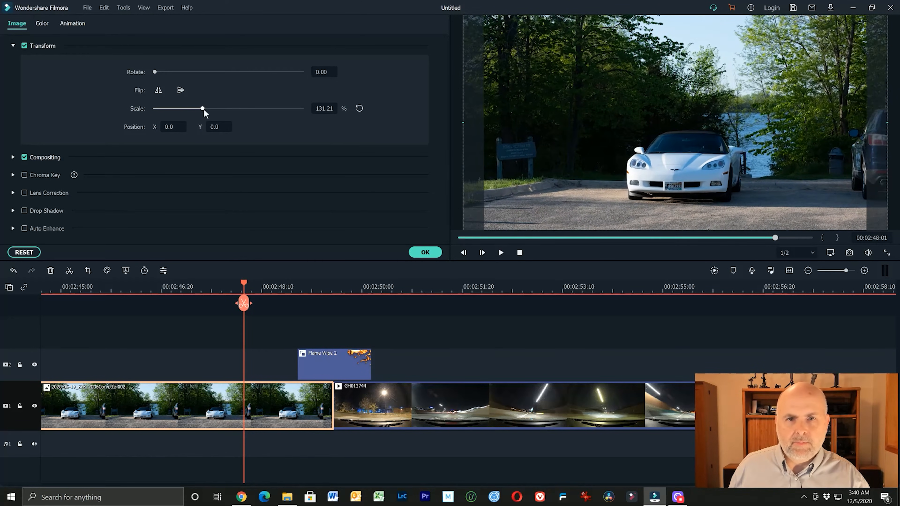
click(329, 108)
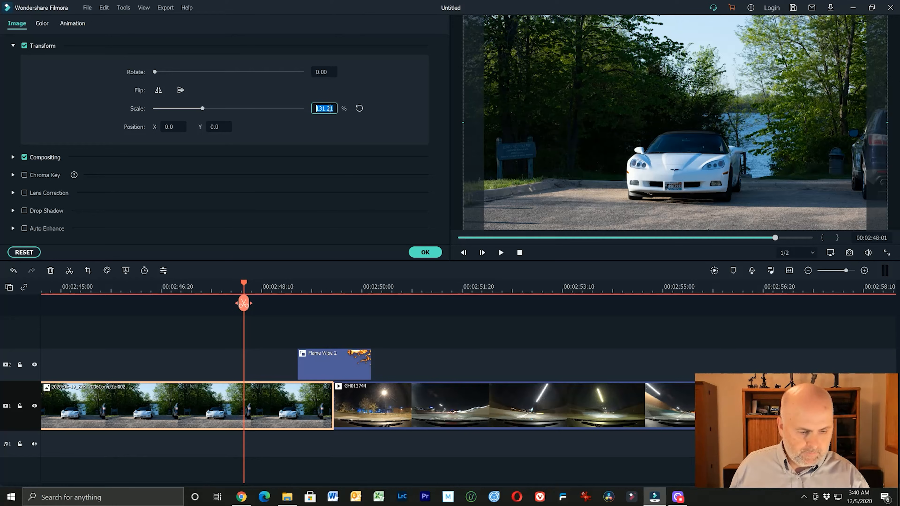
text(100)
key(Return)
click(326, 107)
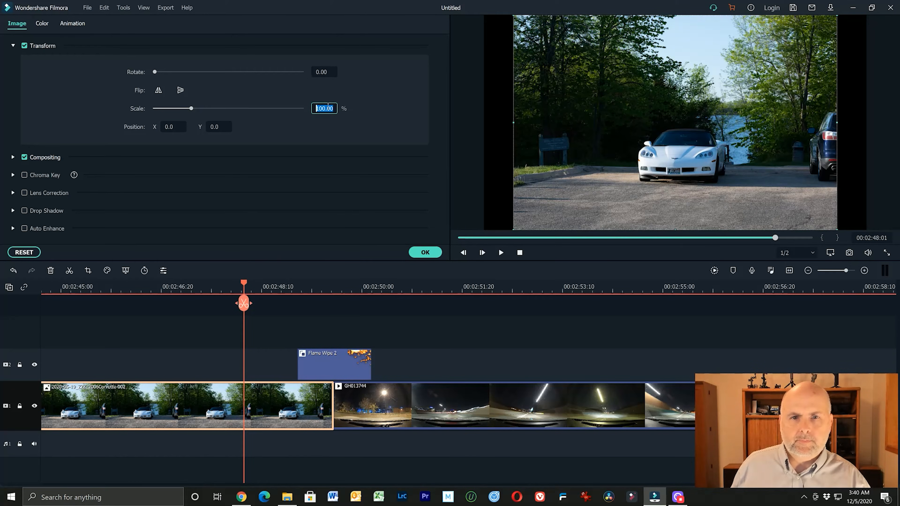
text(125)
key(Return)
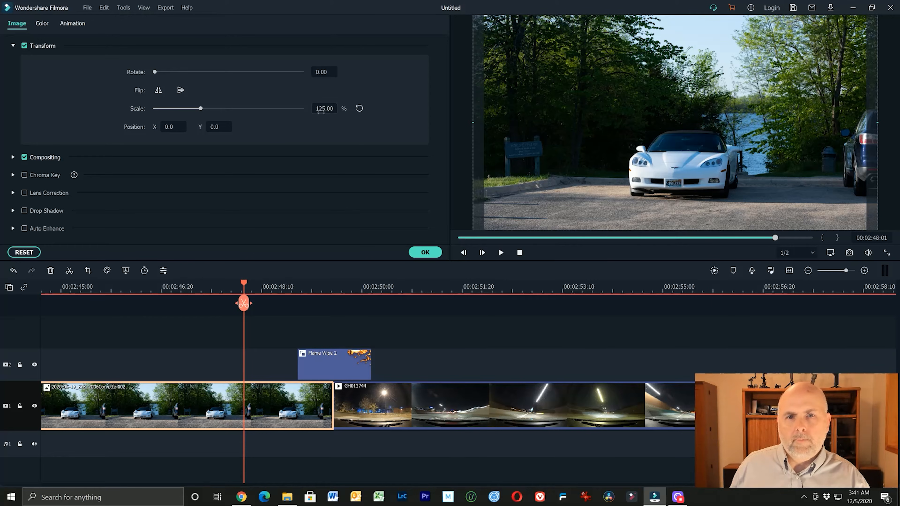
drag(201, 110, 201, 109)
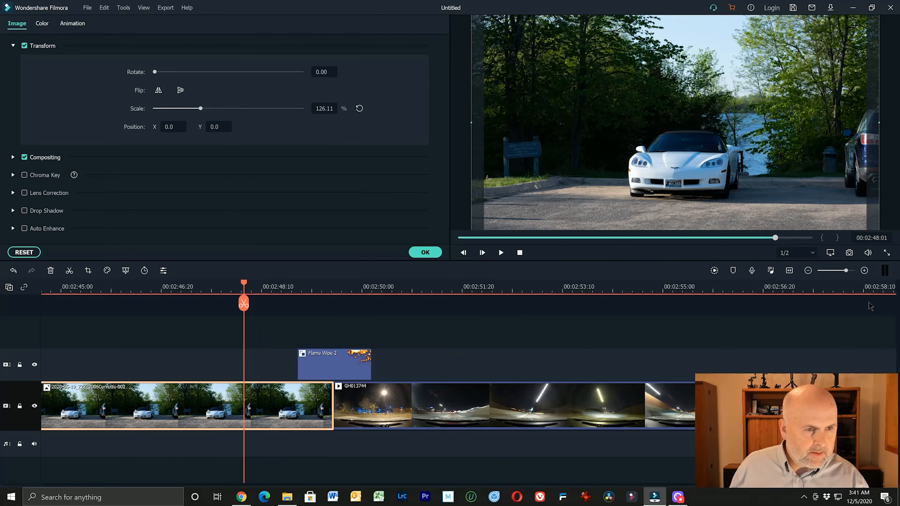
- Set the scale of the 2020-05-19 photo directly after 2006Corvette2 to 125%
drag(846, 270, 840, 271)
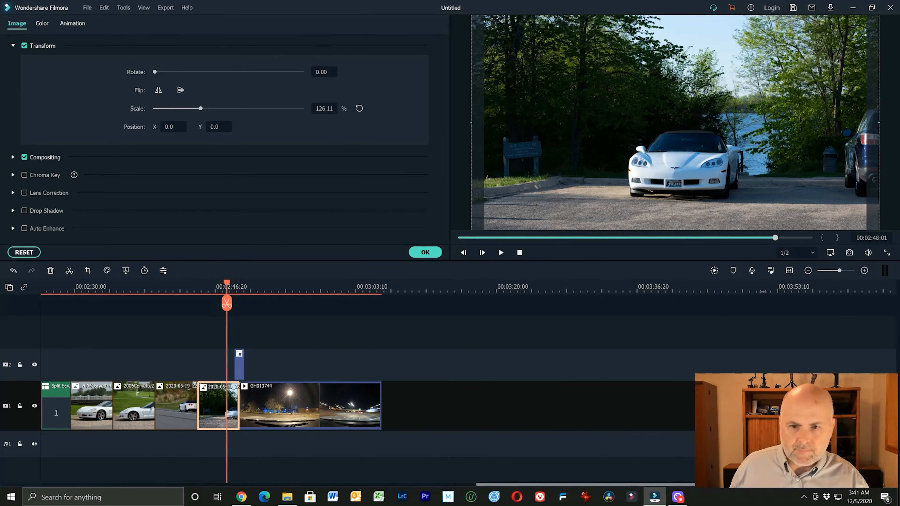
click(177, 309)
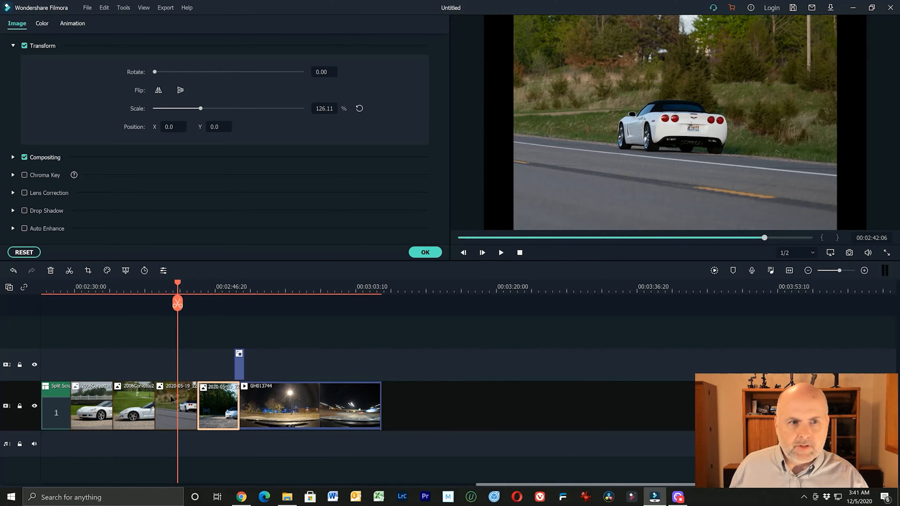
click(171, 394)
click(322, 108)
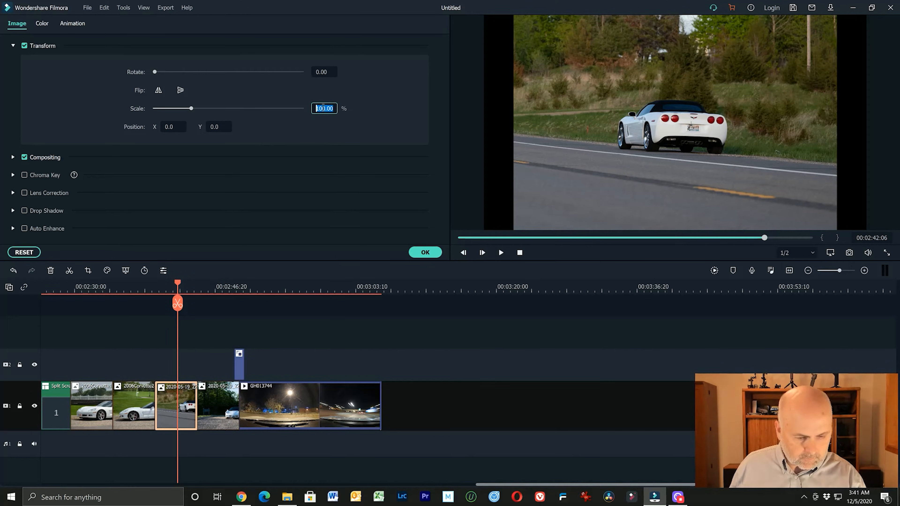
text(125)
key(Return)
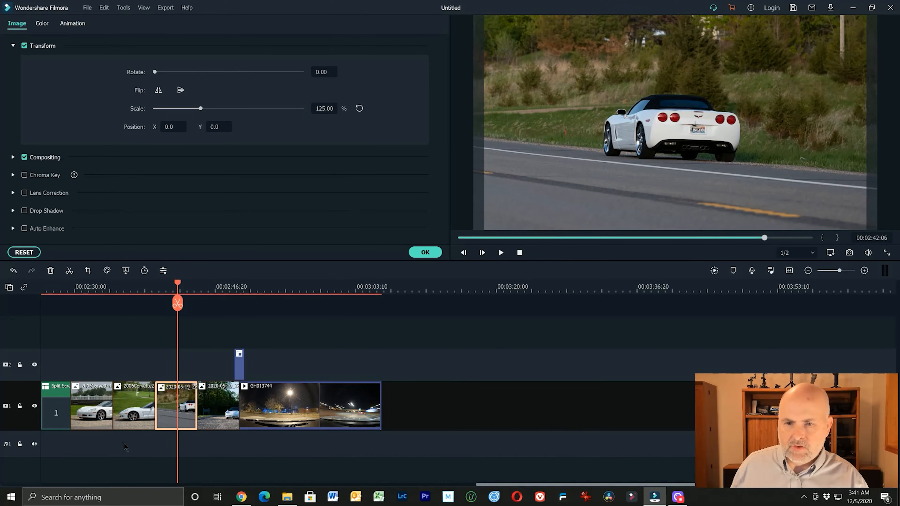
- Set the scale of the 2006Corvette2 photo to 125%, with the playhead on that clip
click(136, 417)
click(317, 106)
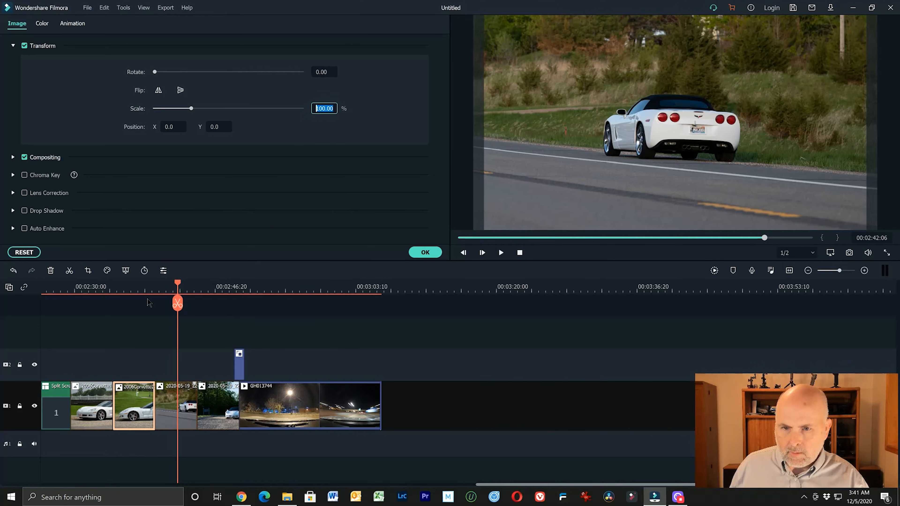
click(144, 286)
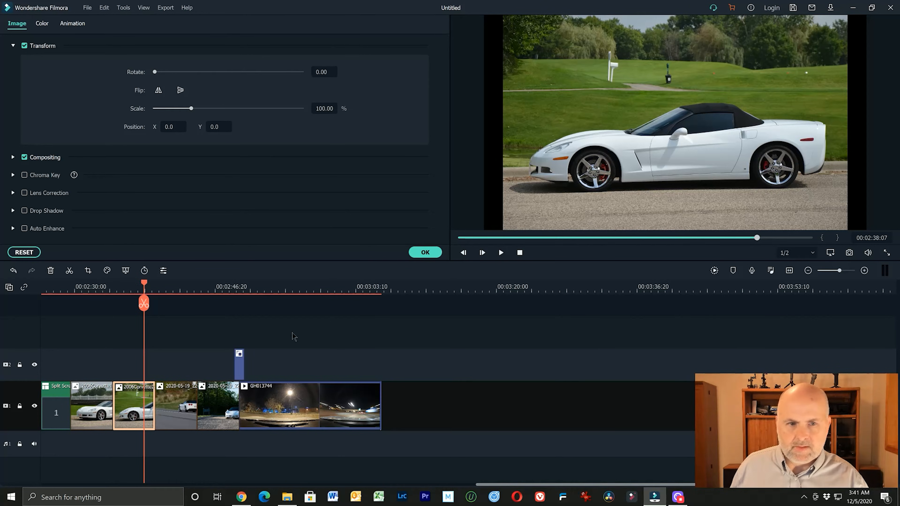
double_click(329, 109)
text(125)
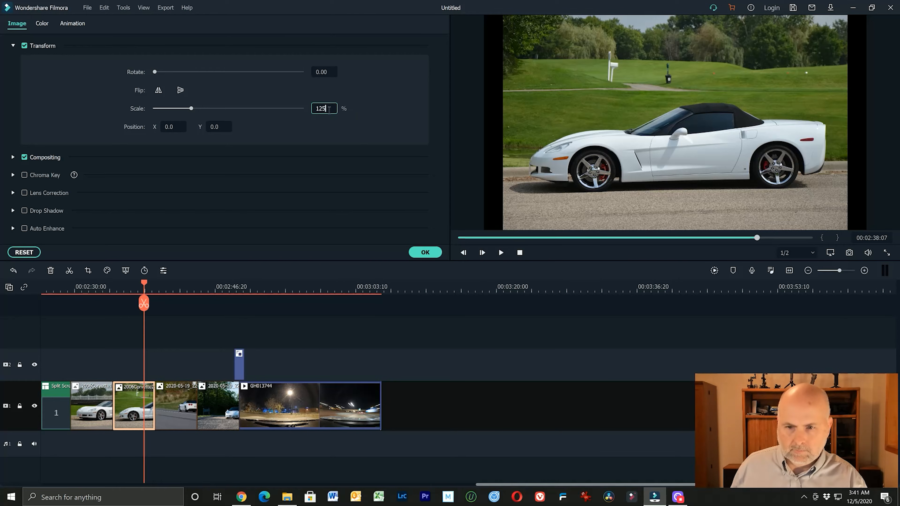
key(Return)
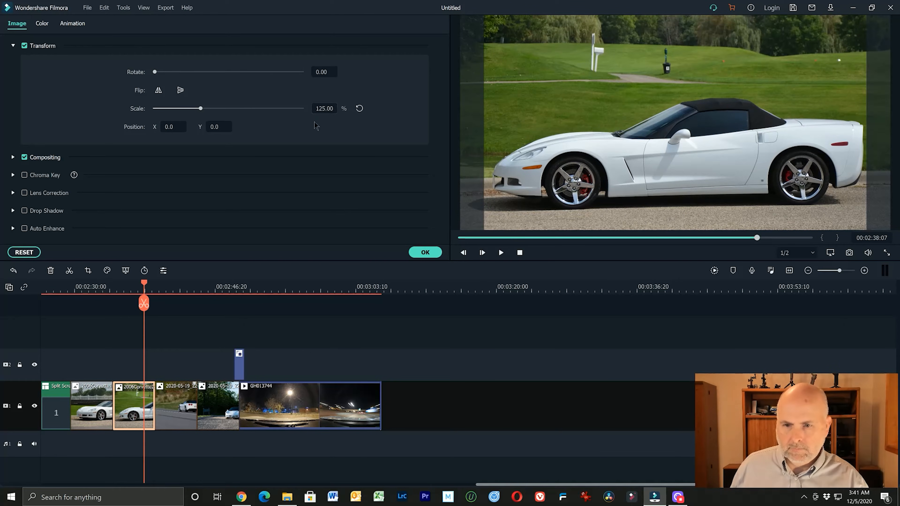
- Scale the 2006Corvette1 photo to 120% and shift it in the frame to about X 12, Y 56
click(89, 408)
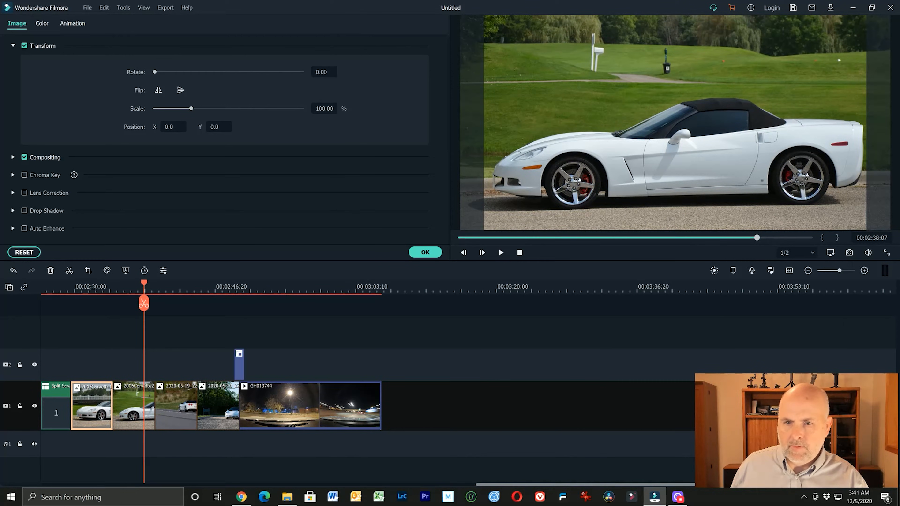
click(94, 287)
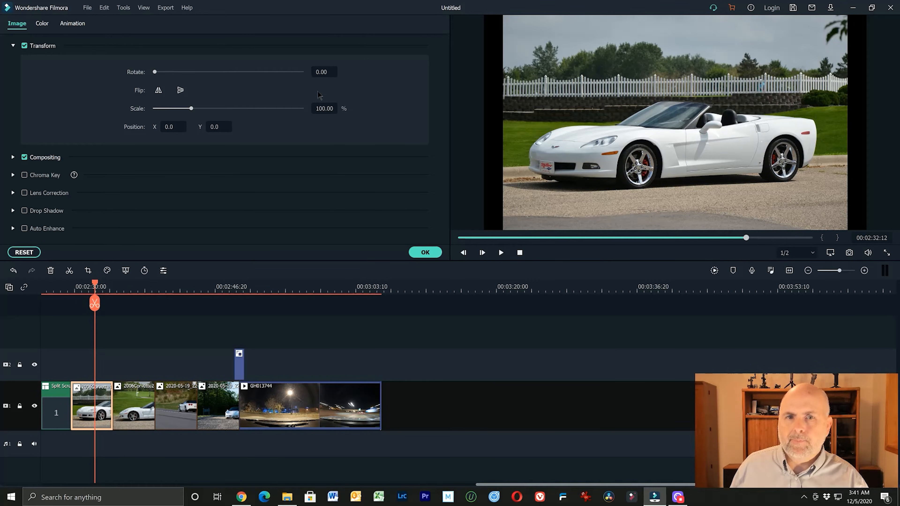
click(330, 109)
text(120)
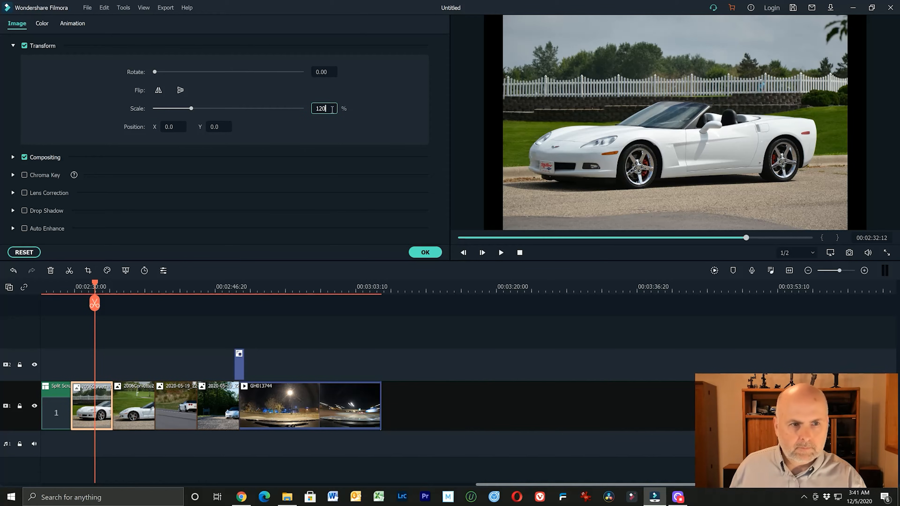
key(Return)
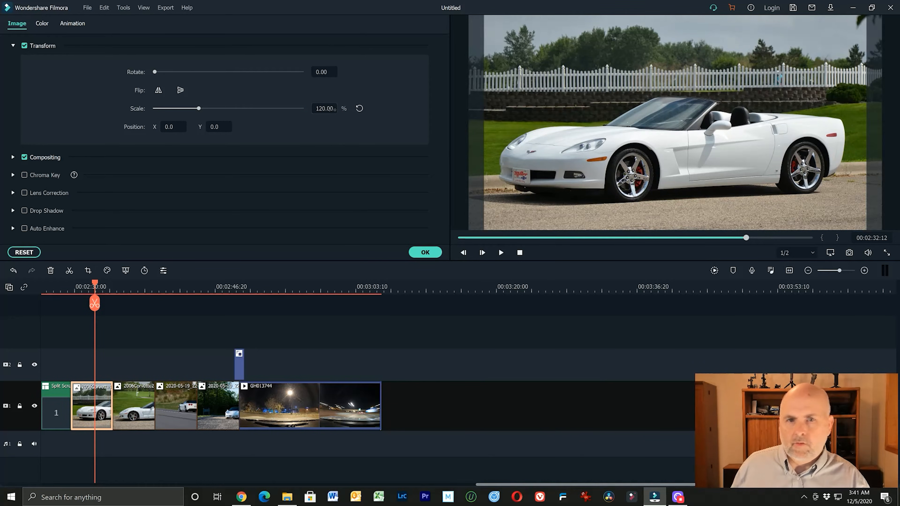
mouse_move(547, 128)
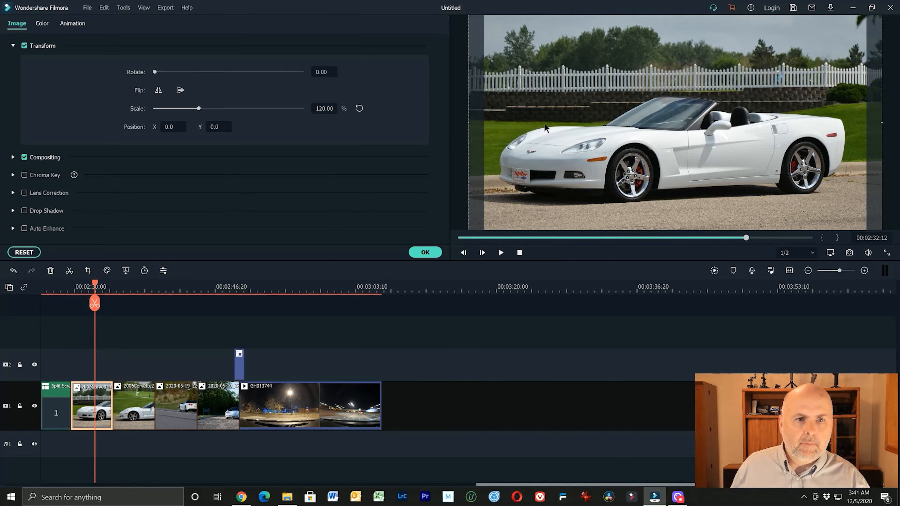
mouse_move(550, 115)
mouse_down()
mouse_move(567, 112)
mouse_move(553, 111)
mouse_move(550, 68)
mouse_move(548, 97)
mouse_up()
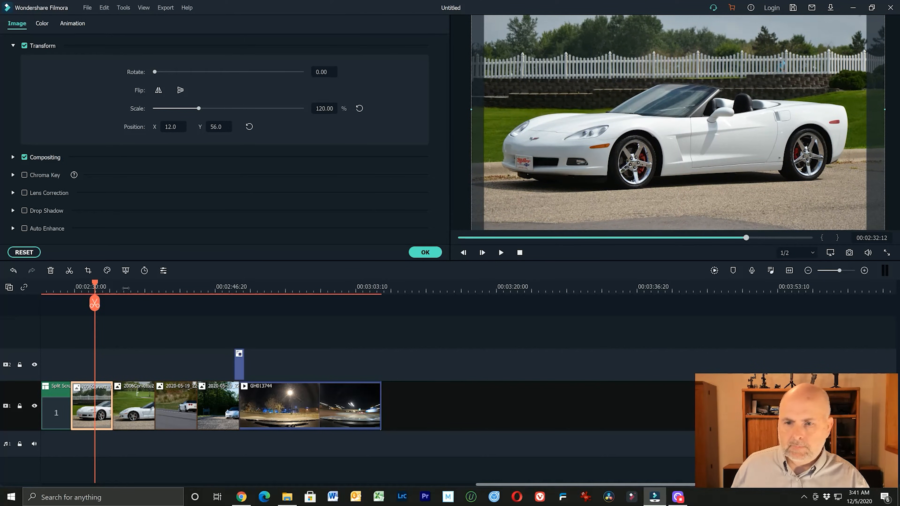
- Preview frames of the GH013744 video, the 2006Corvette1 photo and the 2020-05-19 photo after 2006Corvette2
drag(478, 485, 427, 485)
click(467, 286)
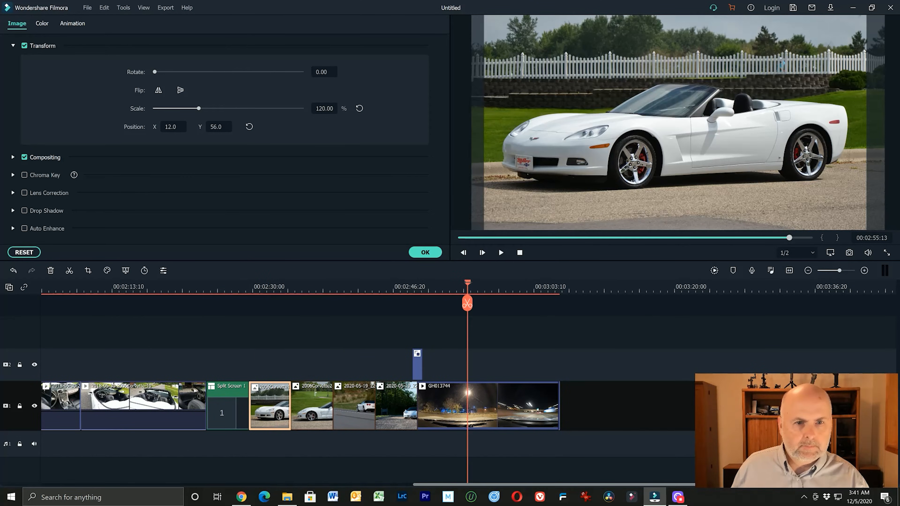
click(531, 286)
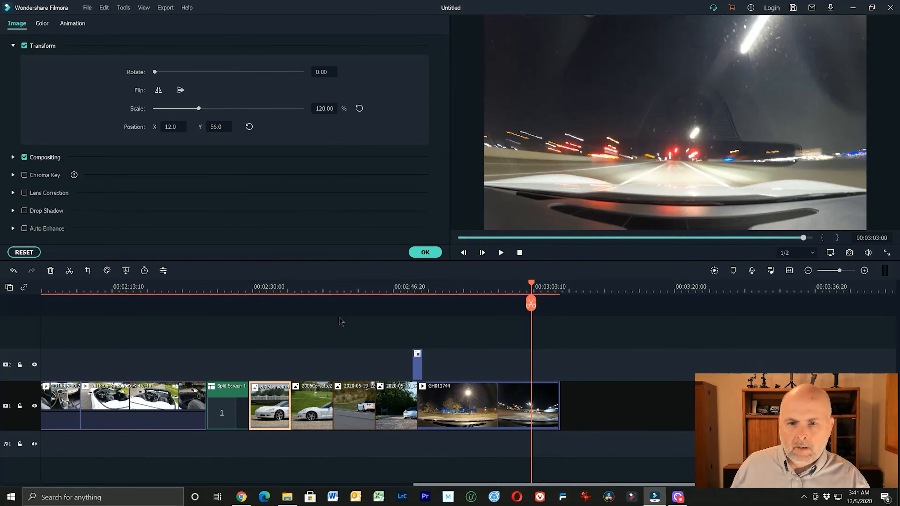
click(281, 286)
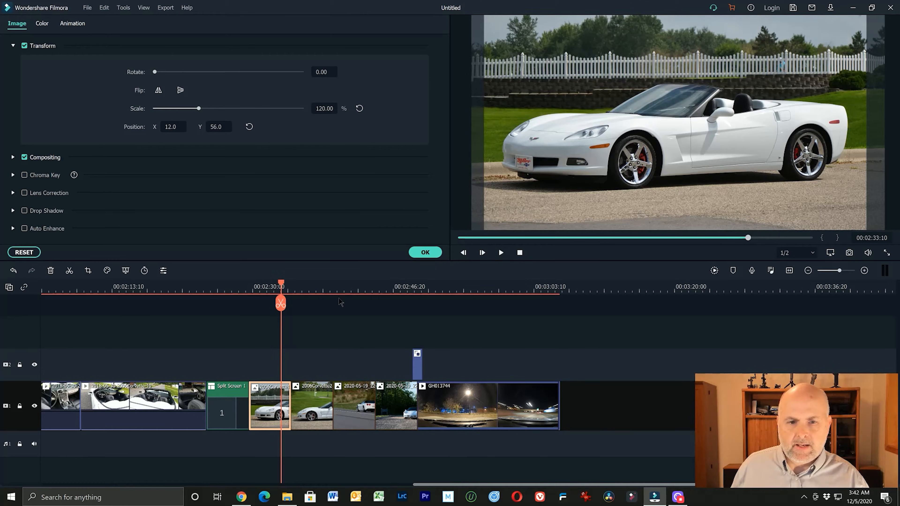
click(357, 288)
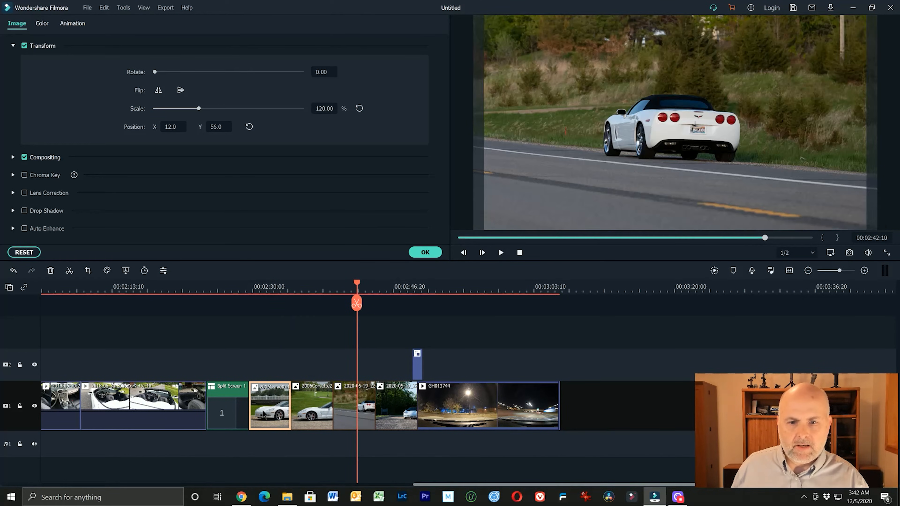
- Try a scale of 160% on the 2006Corvette1 photo, and set it back to 120%
click(320, 108)
text(1)
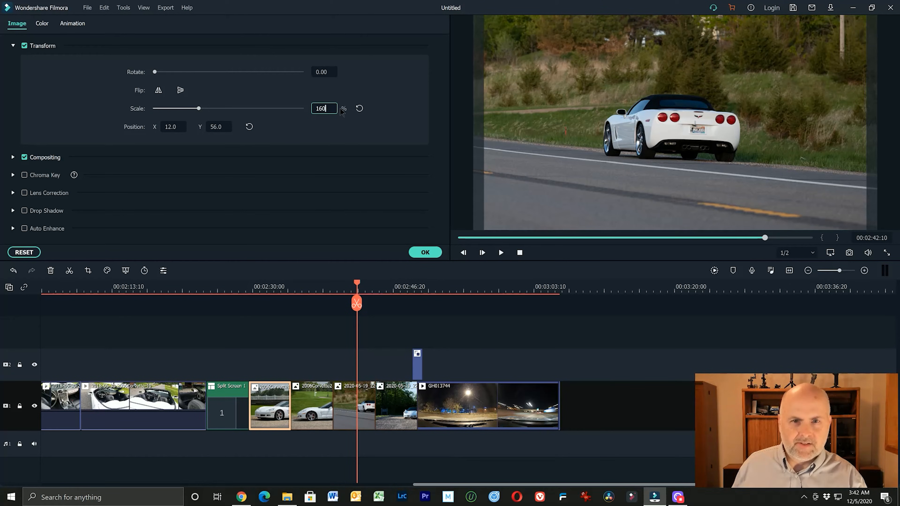
text(60)
key(Return)
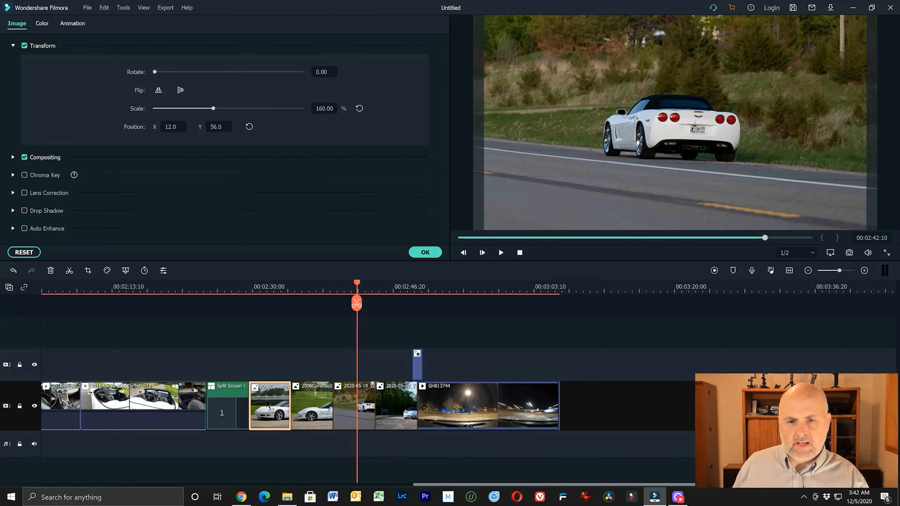
click(274, 288)
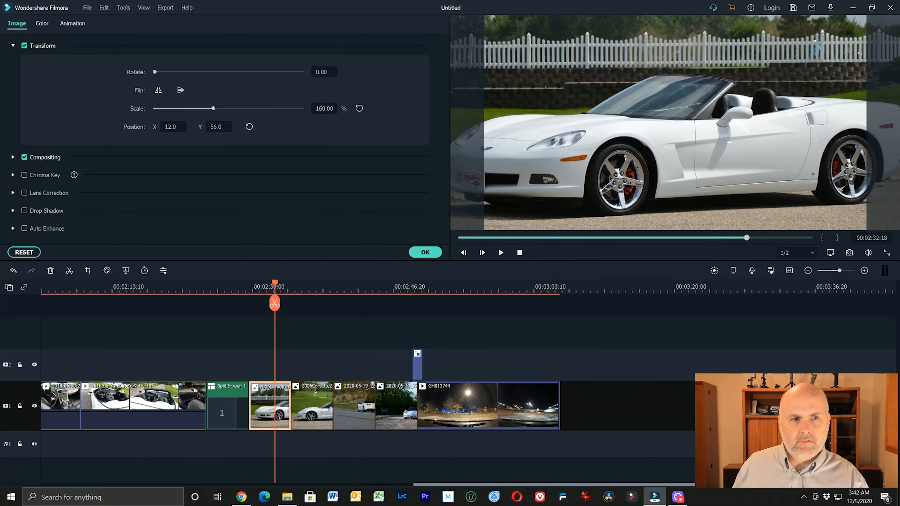
click(322, 108)
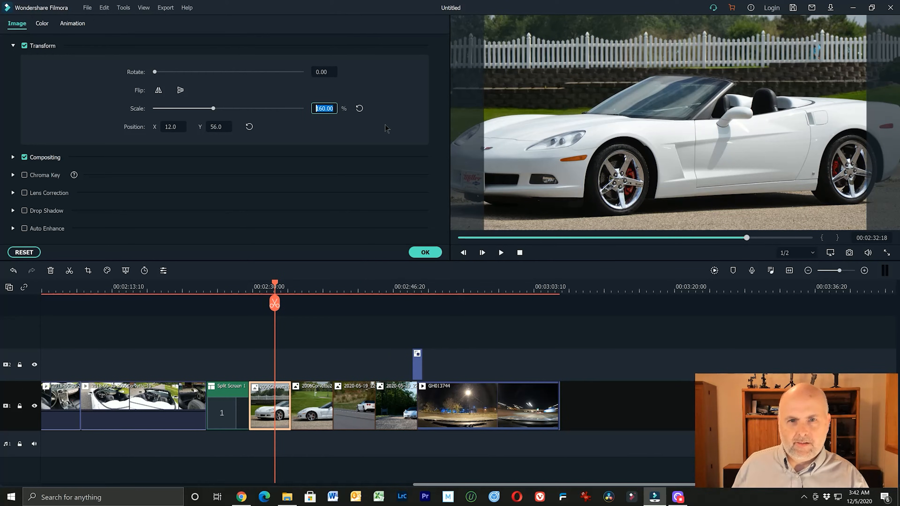
text(120)
key(Return)
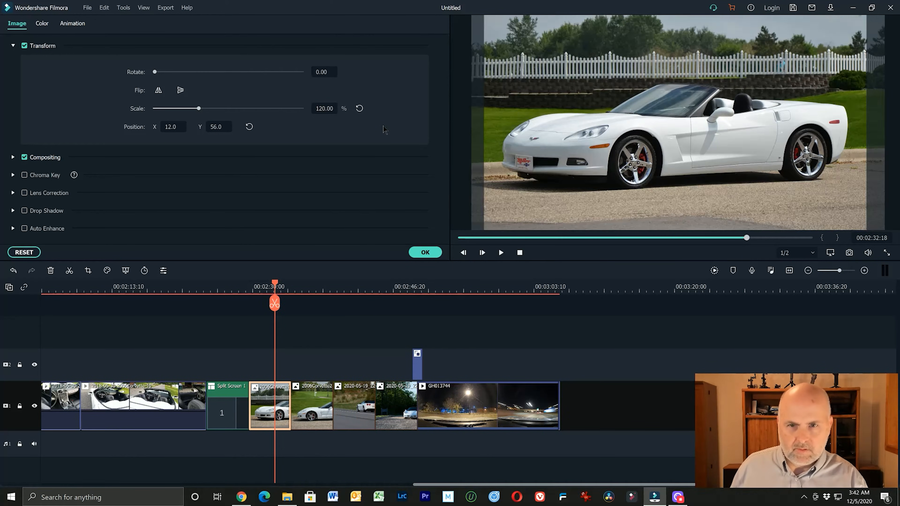
- Add a custom animation keyframe to the 2006Corvette2 photo at 00:02:35:08 with its scale at about 232%, and accept it
click(76, 27)
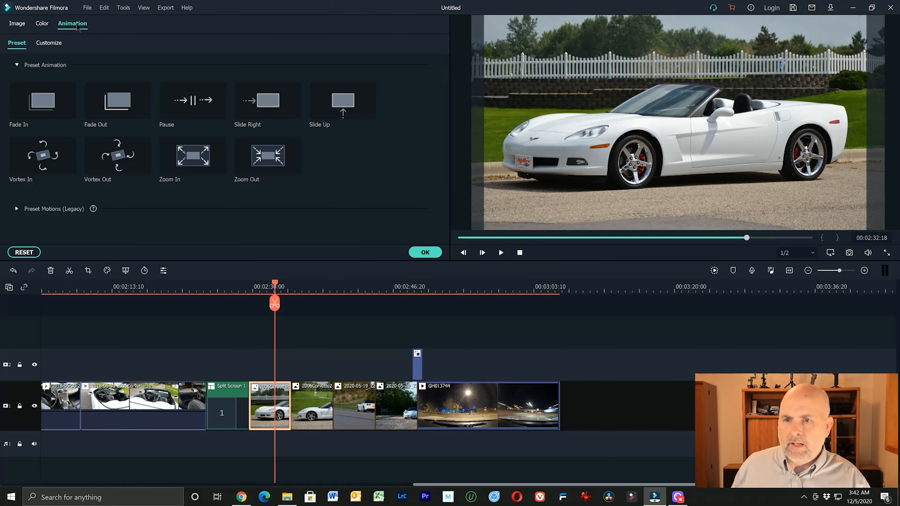
click(56, 44)
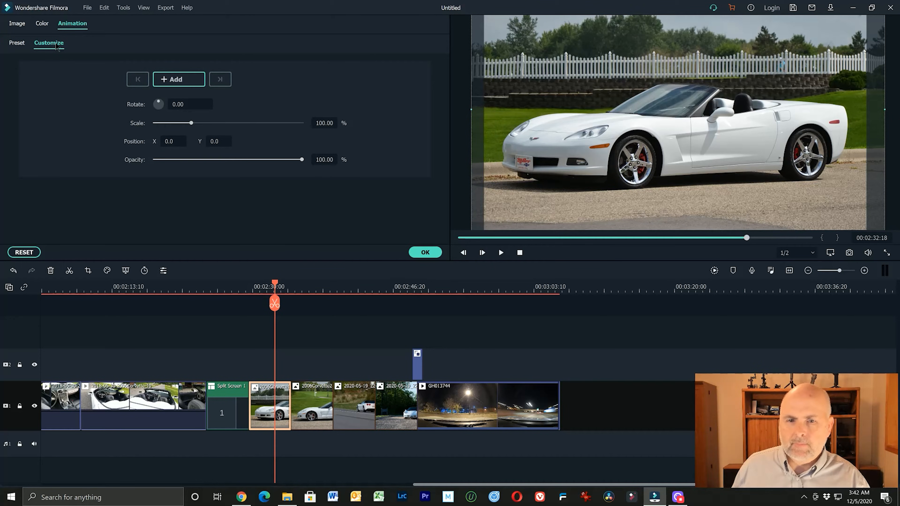
drag(275, 282, 272, 282)
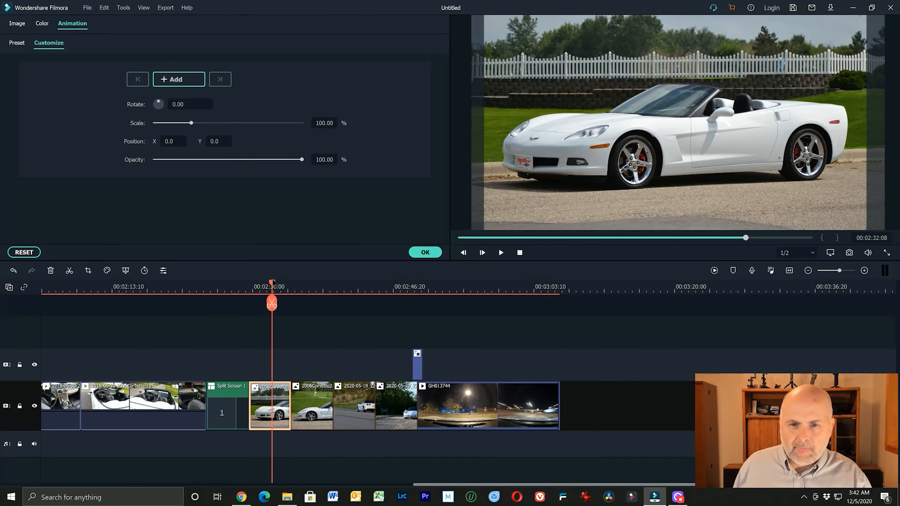
click(297, 288)
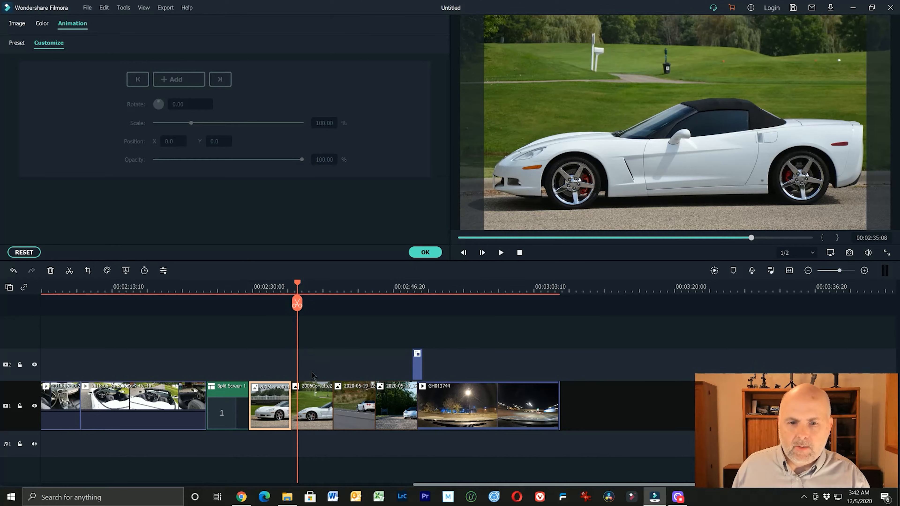
click(315, 395)
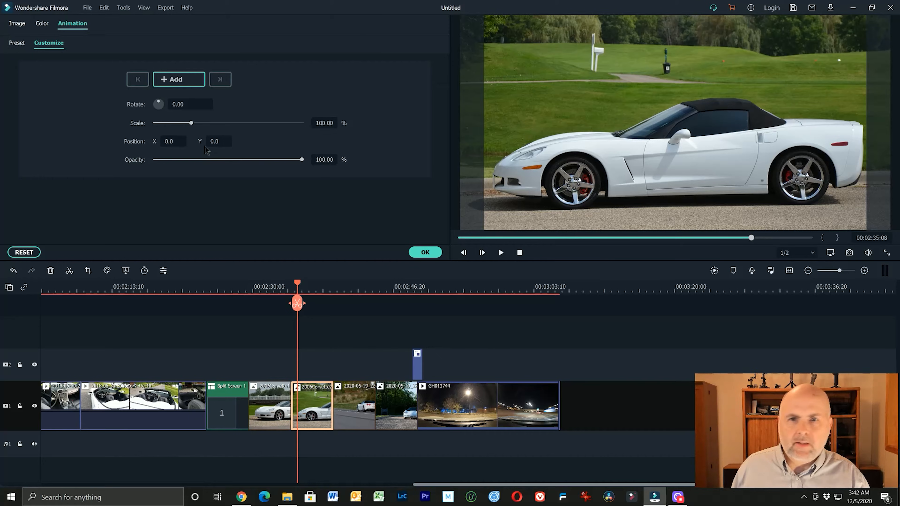
drag(191, 123, 240, 123)
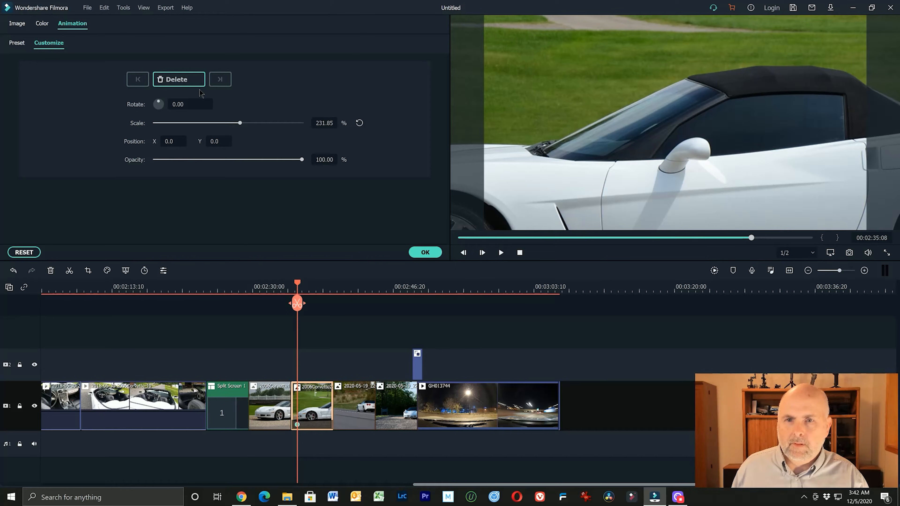
click(430, 252)
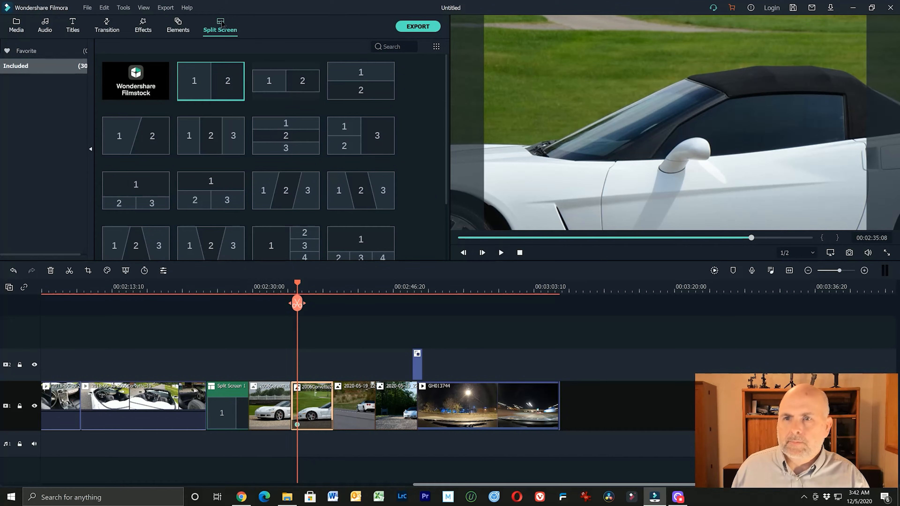
- Reopen the custom animation of the 2006Corvette2 photo and set the scale of its keyframe to 100%
double_click(317, 408)
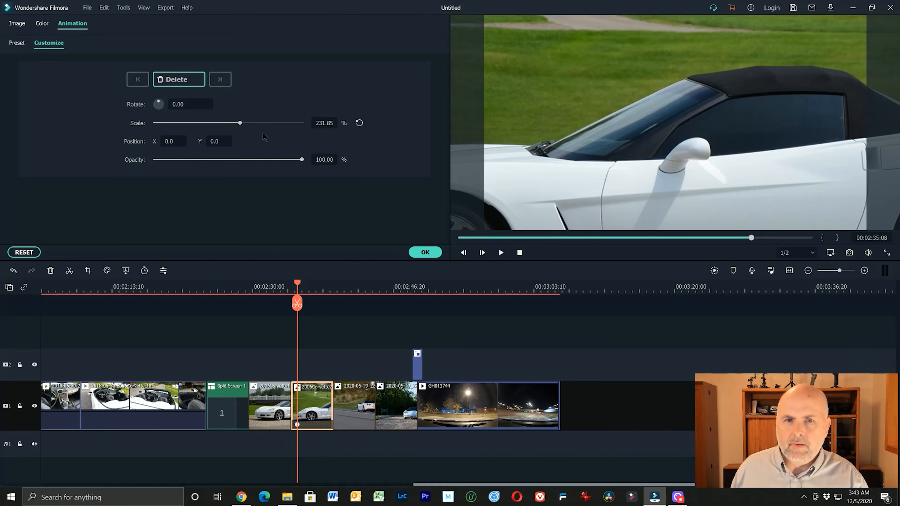
click(331, 123)
text(1)
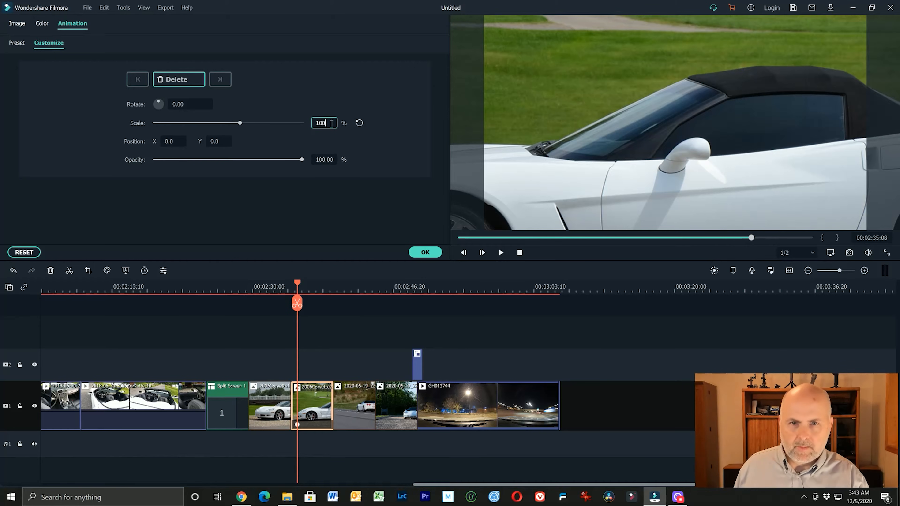
text(00)
key(Return)
click(331, 123)
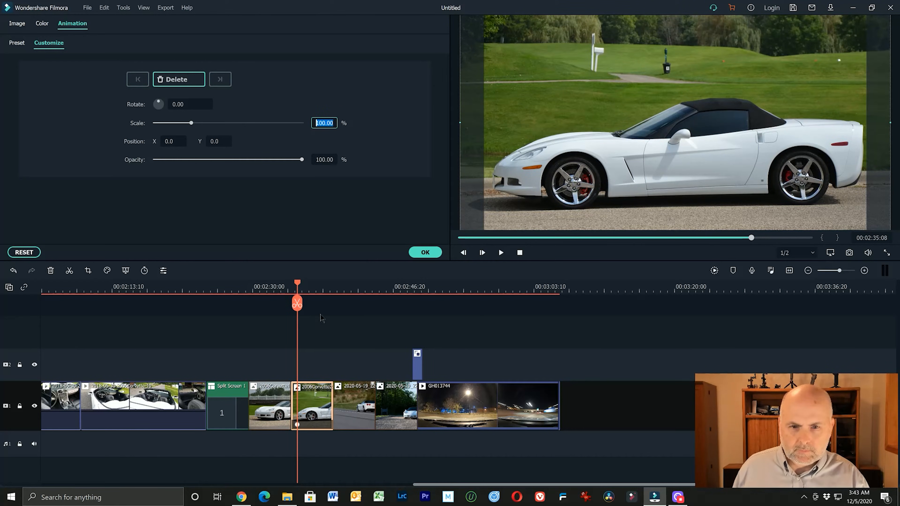
- Add a second animation keyframe to the 2006Corvette2 photo at 00:02:37:28
click(316, 410)
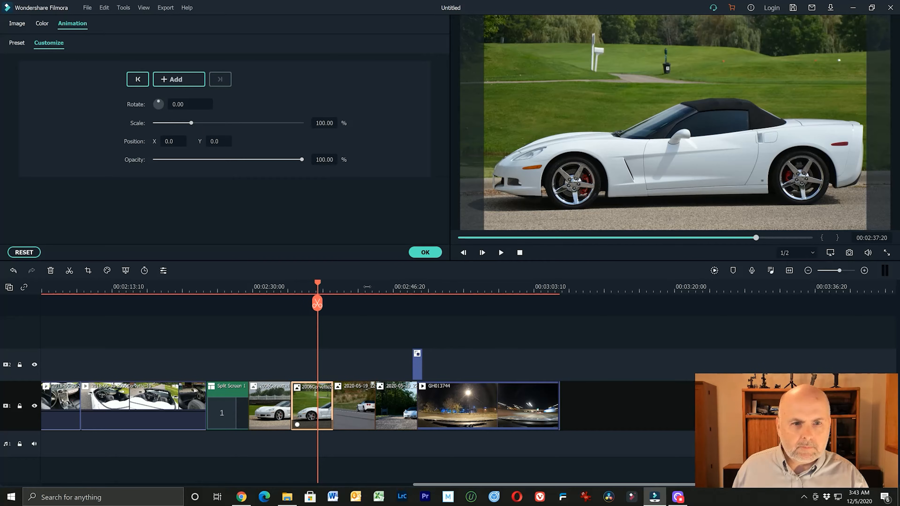
click(355, 286)
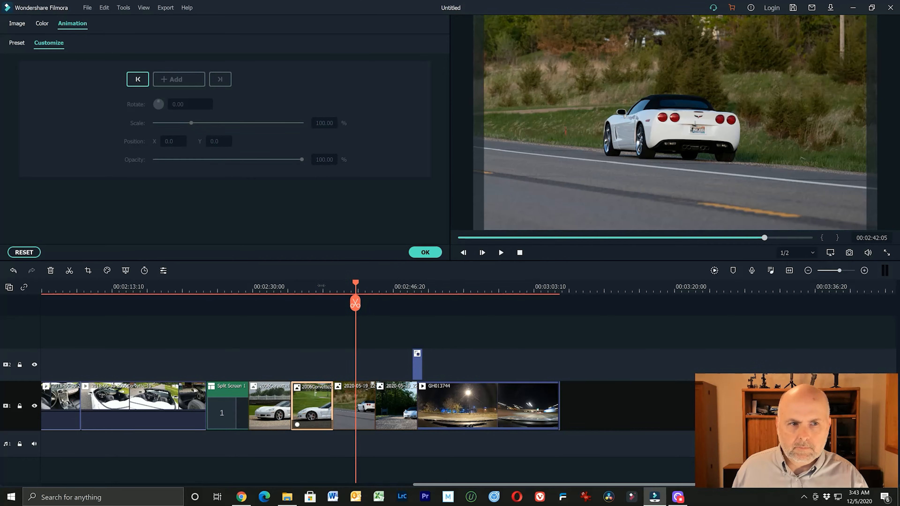
click(320, 286)
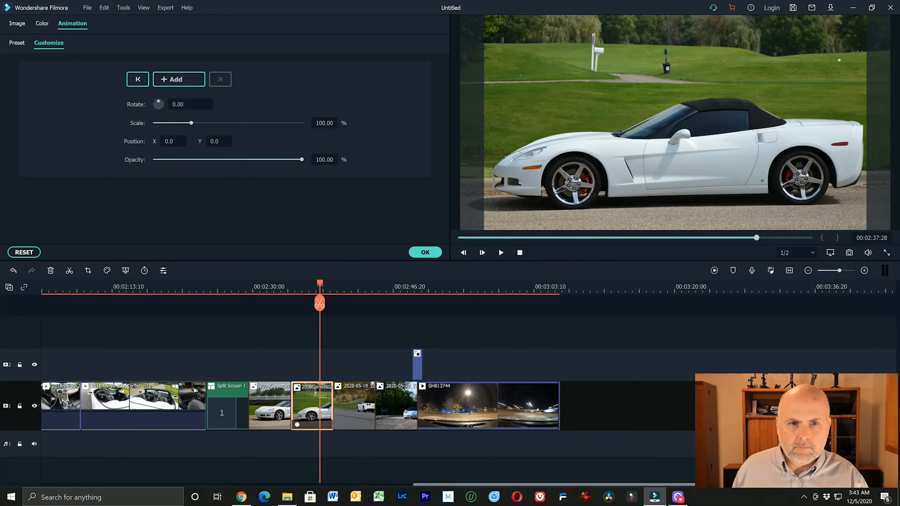
click(165, 80)
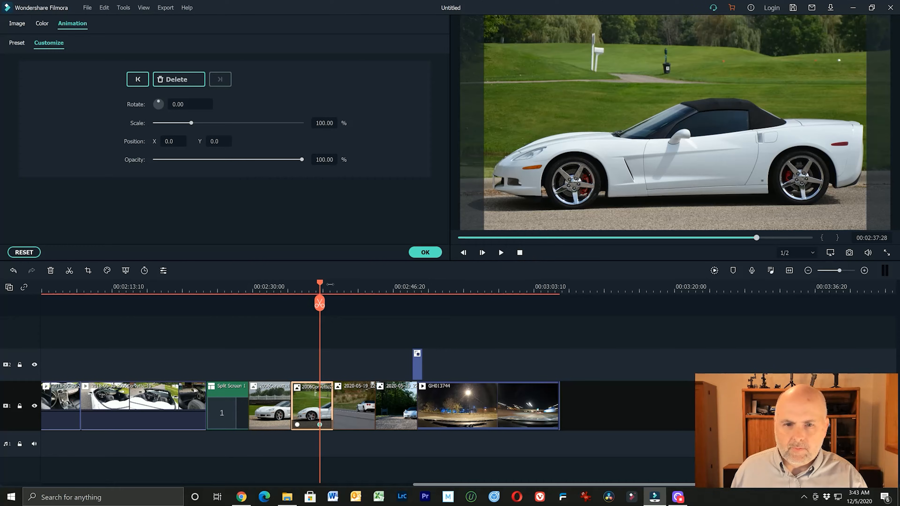
- Go back and forth between the two keyframes of the 2006Corvette2 photo to compare their settings
drag(321, 285, 296, 286)
click(297, 424)
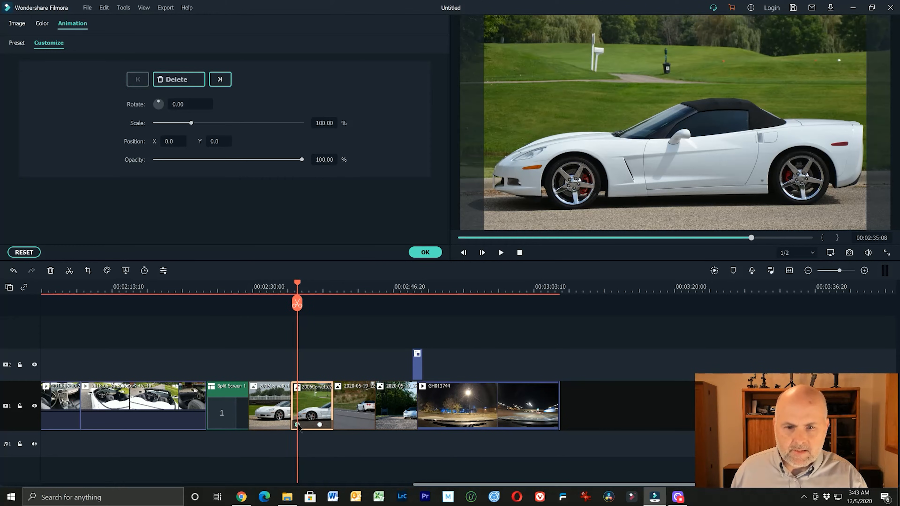
click(320, 424)
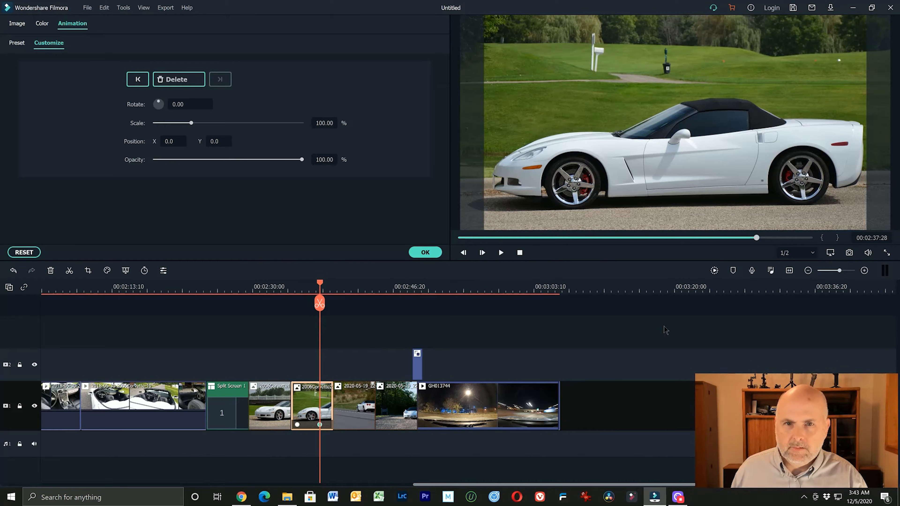
click(297, 424)
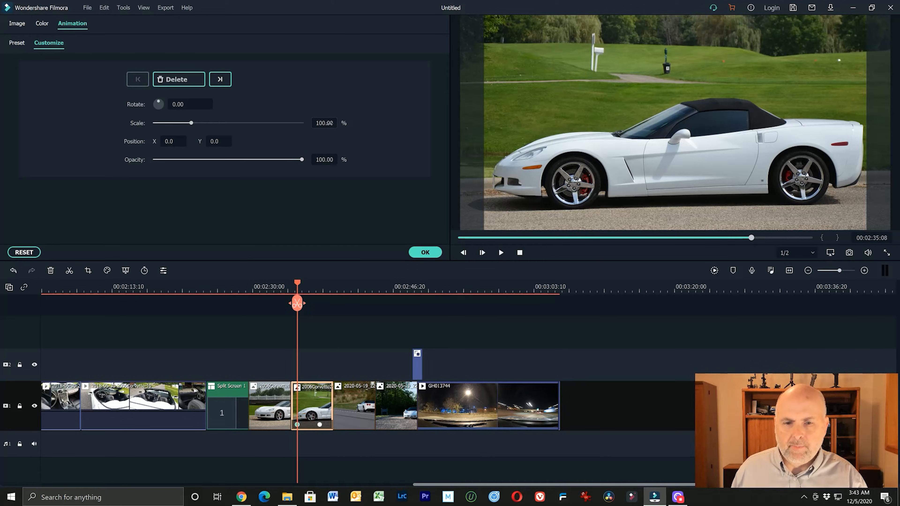
click(320, 425)
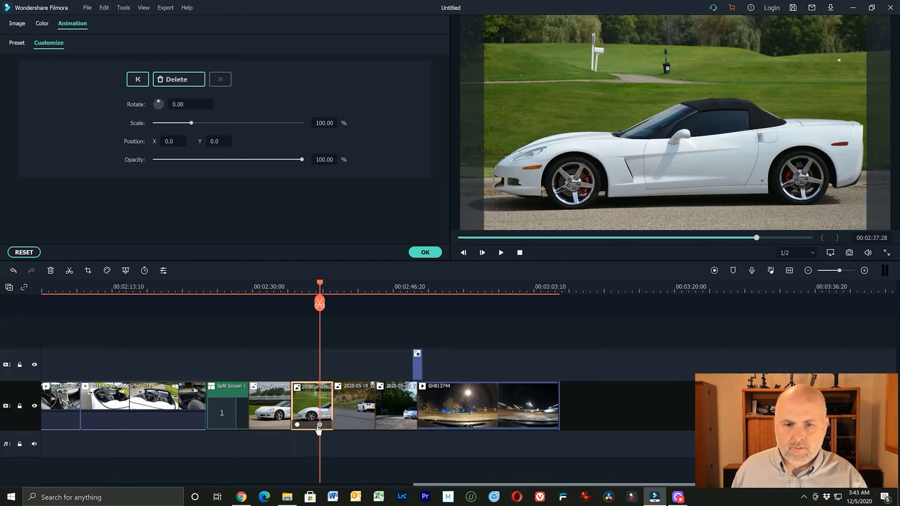
- Move the first keyframe of the 2006Corvette2 photo to the start of the clip and set its scale to about 116%
click(297, 425)
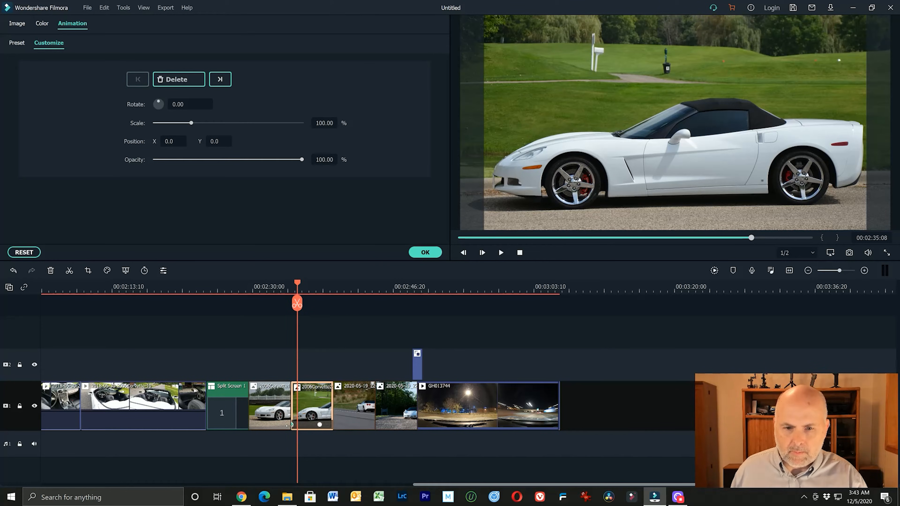
click(288, 427)
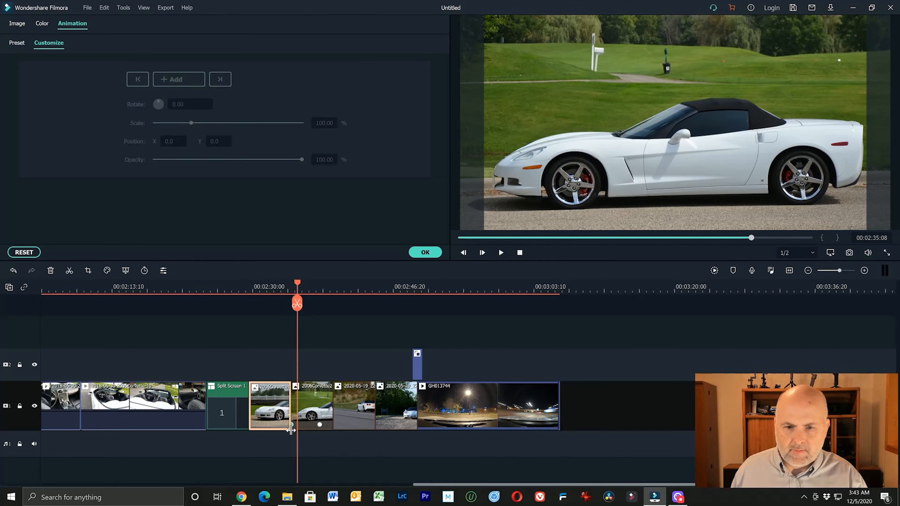
click(292, 426)
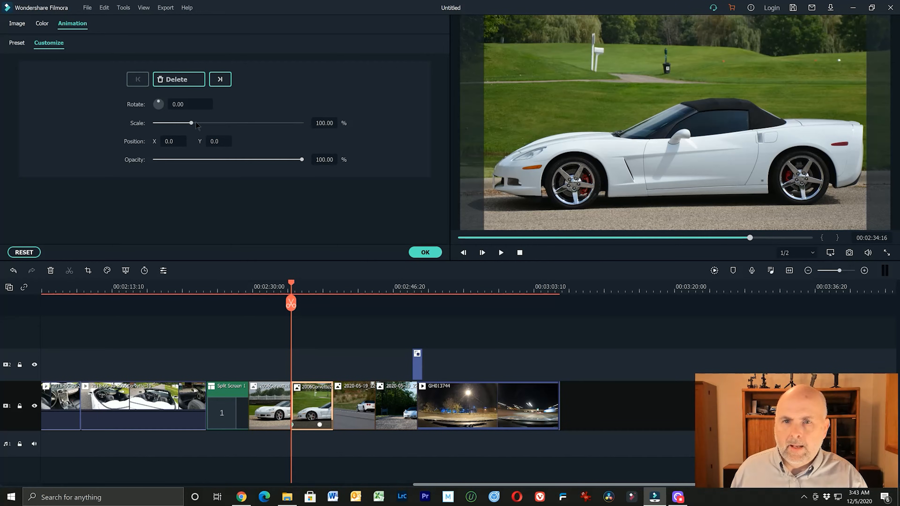
drag(192, 122, 199, 123)
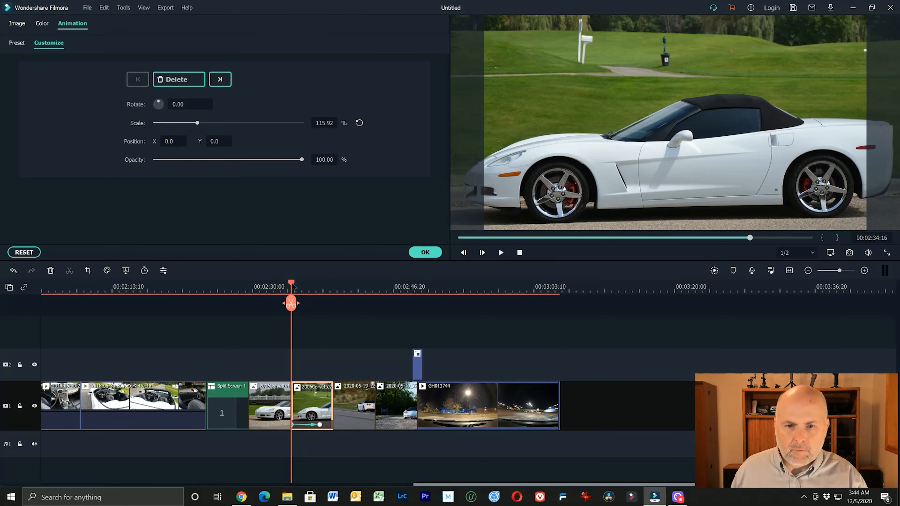
- Scrub between the two keyframes of the 2006Corvette2 photo to preview the zoom-out
drag(292, 285, 314, 286)
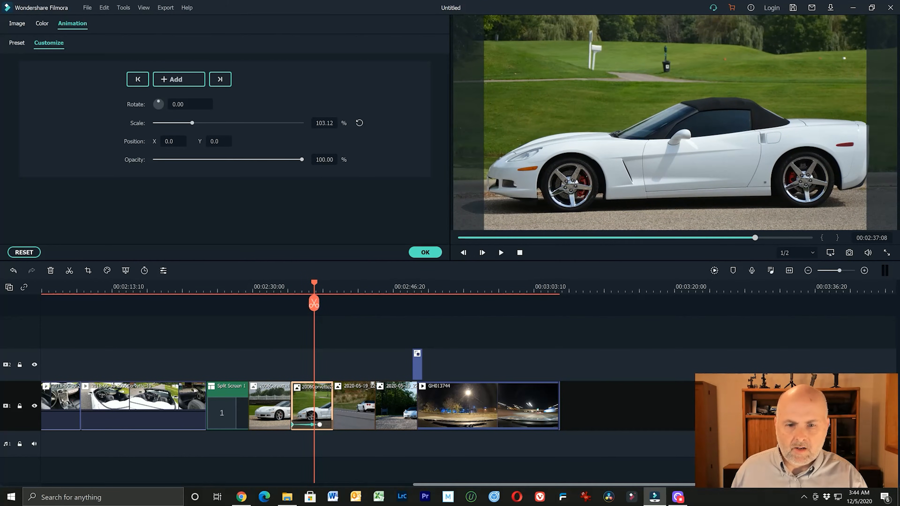
click(320, 424)
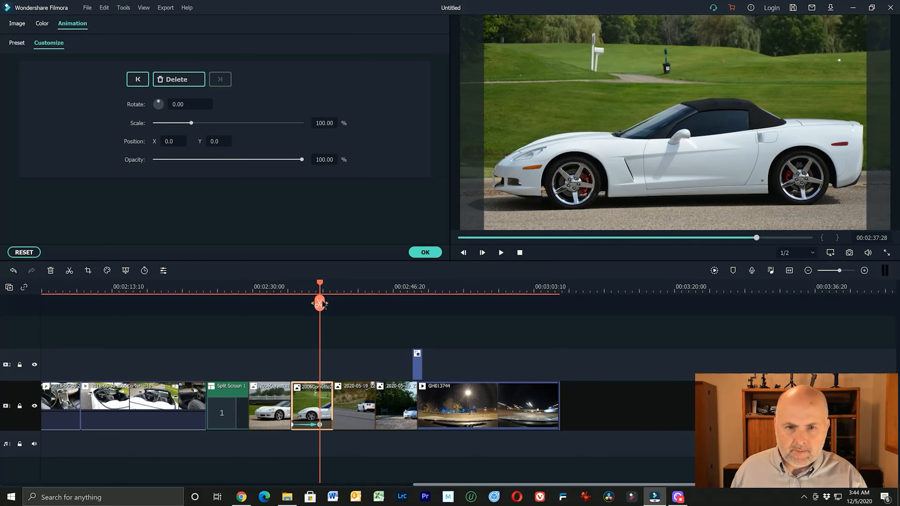
drag(321, 286, 291, 285)
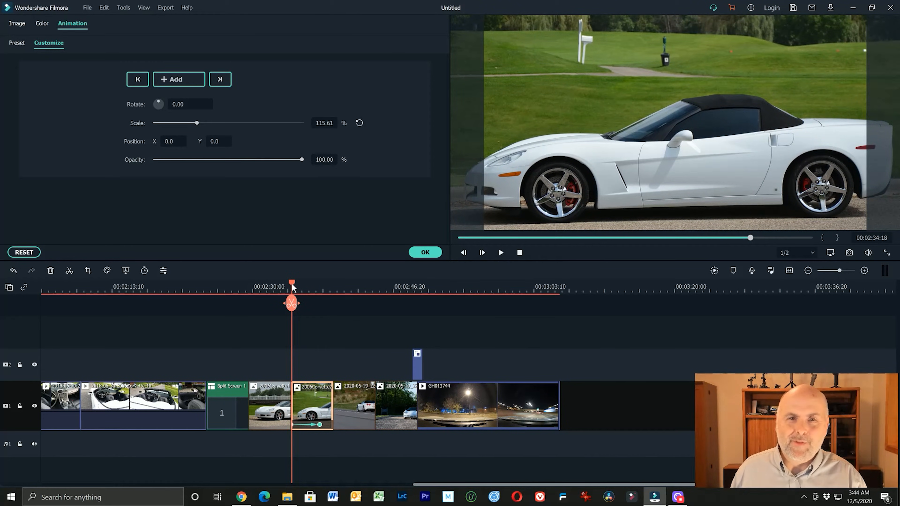
drag(291, 282, 318, 405)
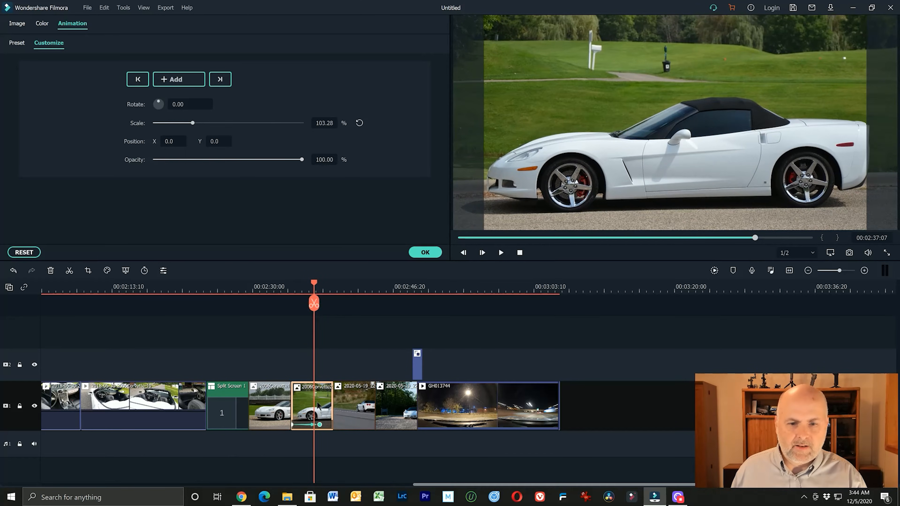
- Move the second keyframe of the 2006Corvette2 photo to the end of the clip
click(321, 425)
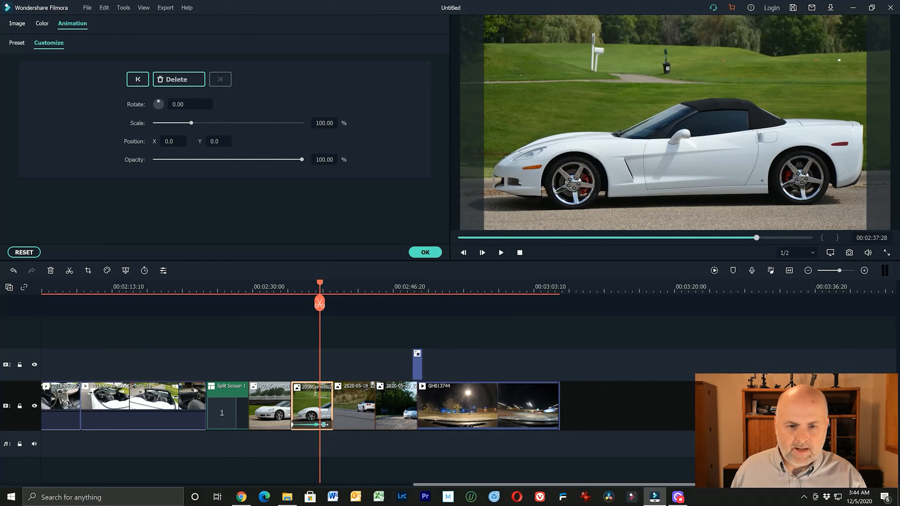
drag(327, 424, 332, 425)
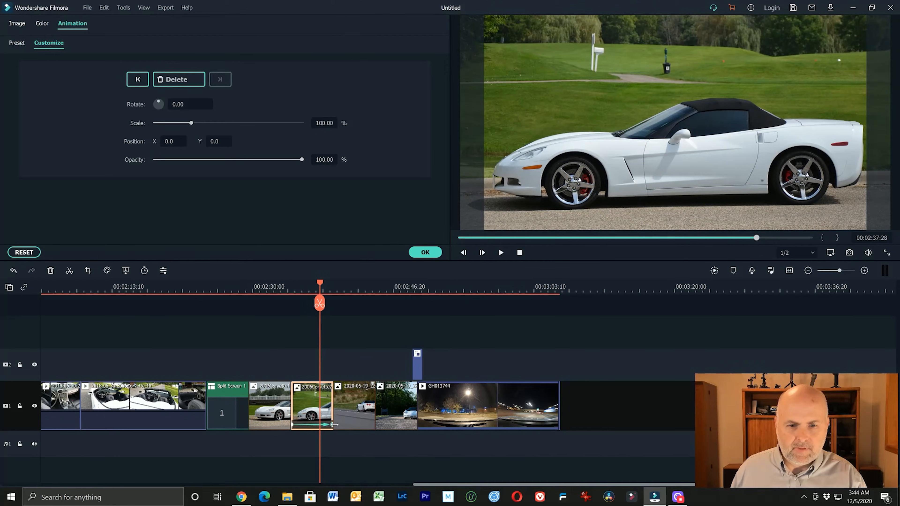
click(335, 424)
- Add an animation keyframe at 00:02:39:23, near the start of the 2020-05-19 photo that follows 2006Corvette2
drag(319, 283, 335, 294)
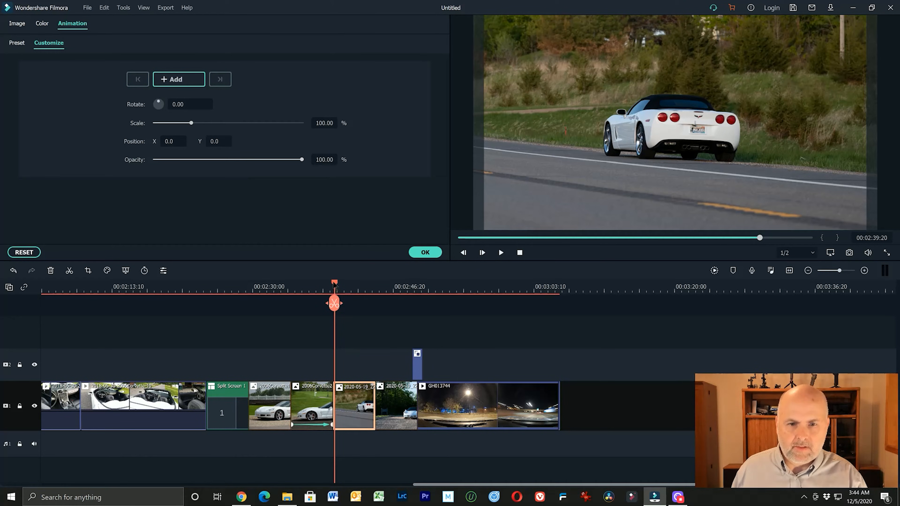
mouse_move(334, 284)
mouse_down()
mouse_move(315, 284)
mouse_move(336, 287)
mouse_up()
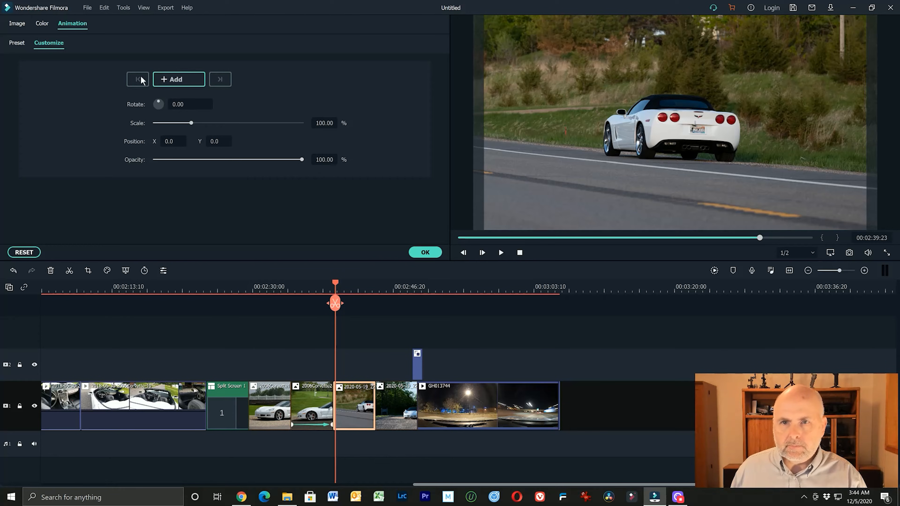
click(171, 83)
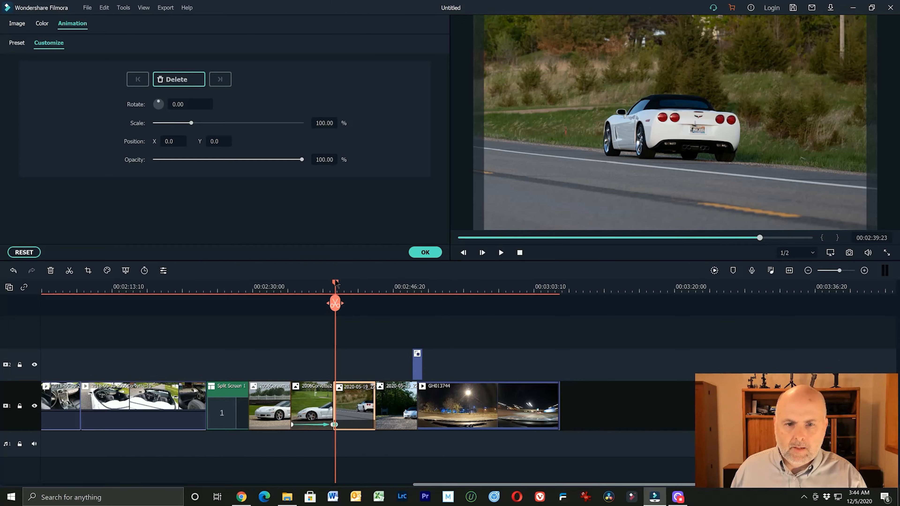
- Add a keyframe scaled to about 182% near the end of the 2020-05-19 photo, and align both its keyframes with the clip's ends
drag(337, 283, 370, 285)
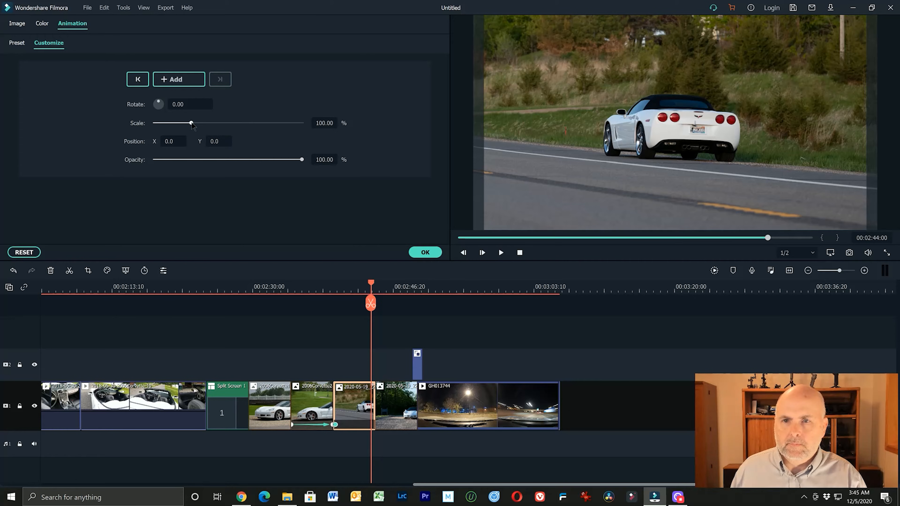
drag(191, 122, 222, 126)
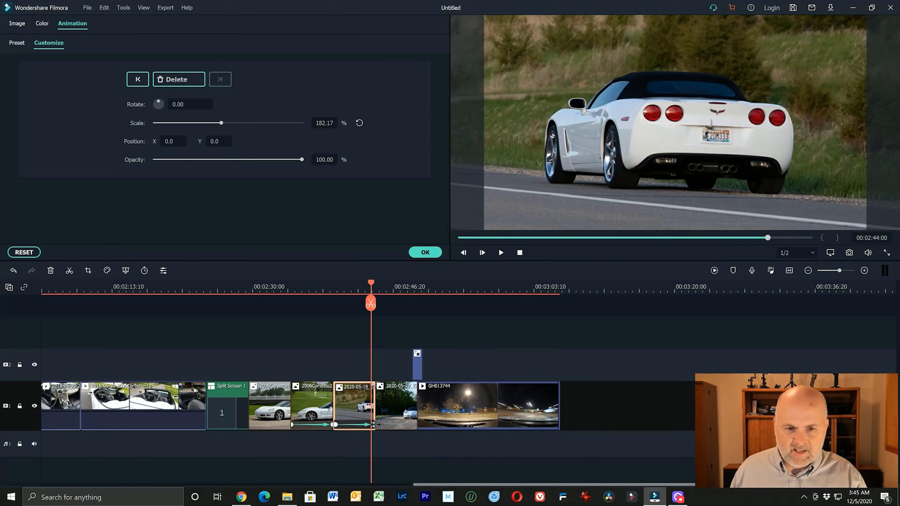
click(334, 425)
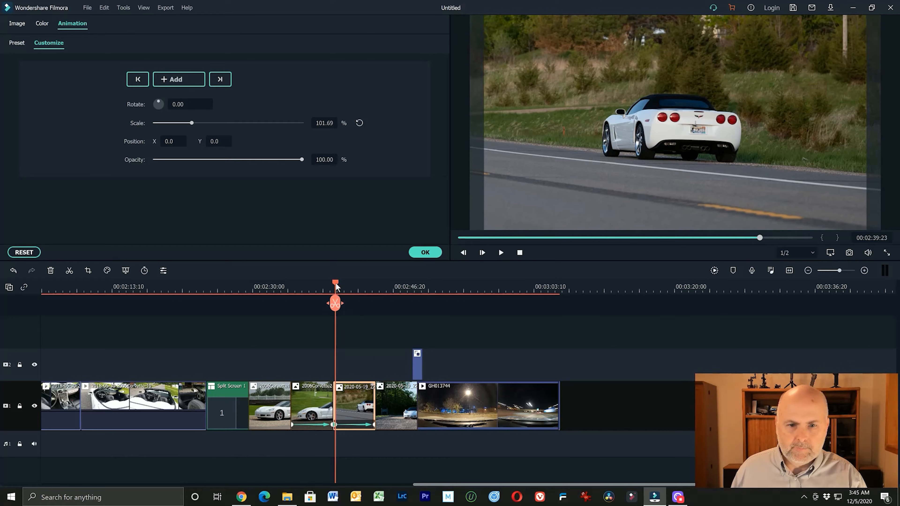
drag(336, 283, 355, 286)
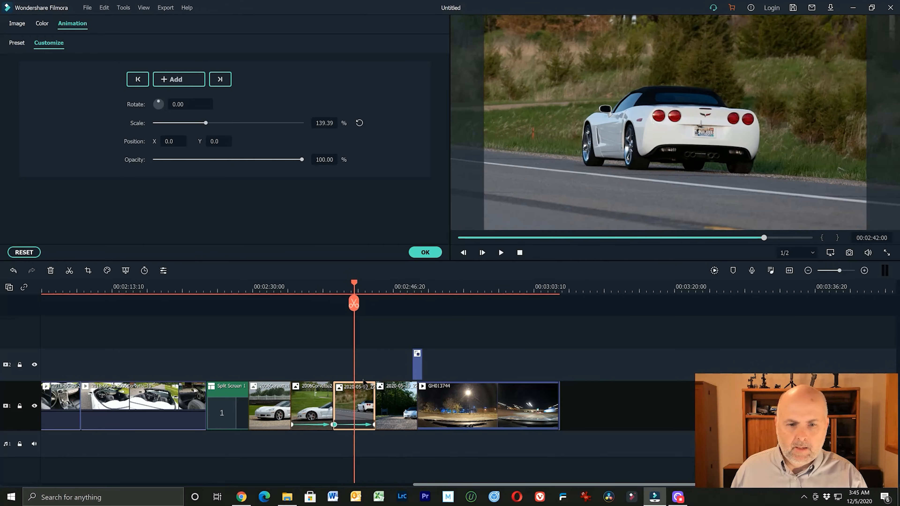
- Rotate the 2020-05-19 photo to 180 degrees at its end keyframe
click(374, 425)
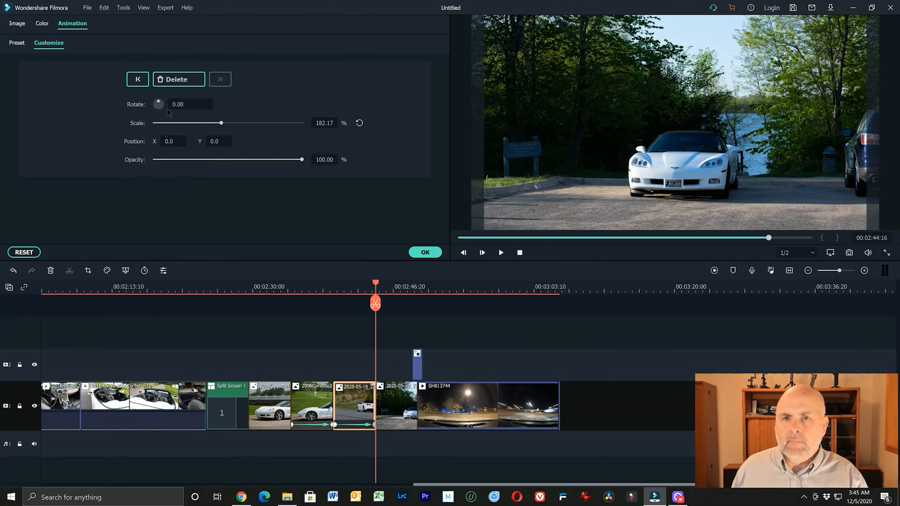
click(187, 105)
text(180)
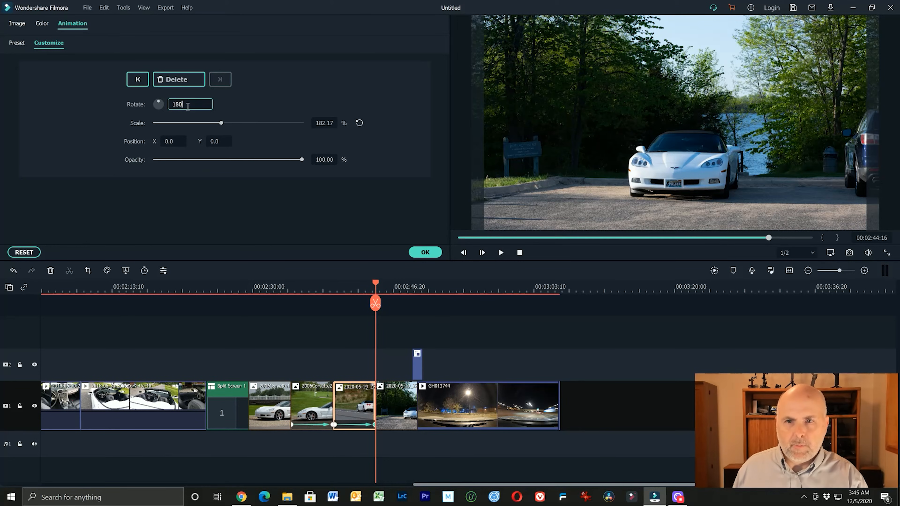
key(Return)
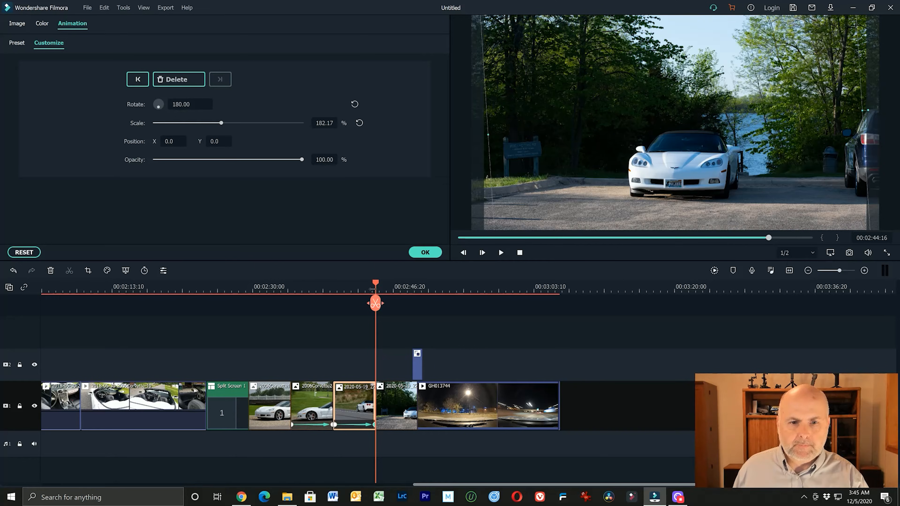
- Play back the 2020-05-19 photo's rotating zoom and examine how it fills the frame midway through the clip
drag(376, 285, 328, 288)
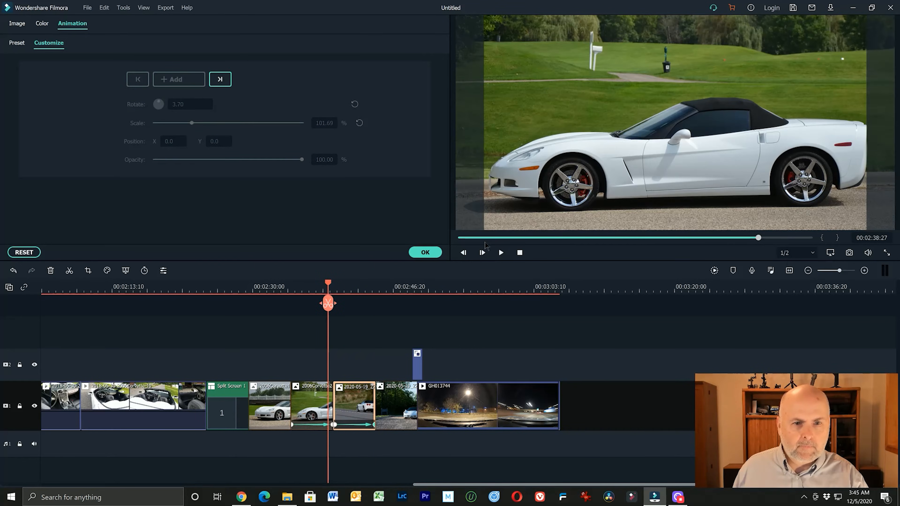
click(500, 252)
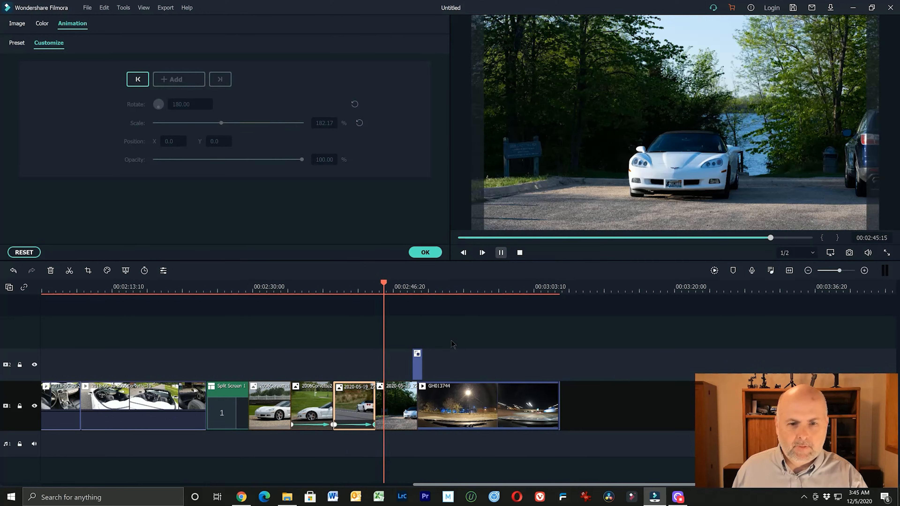
click(353, 284)
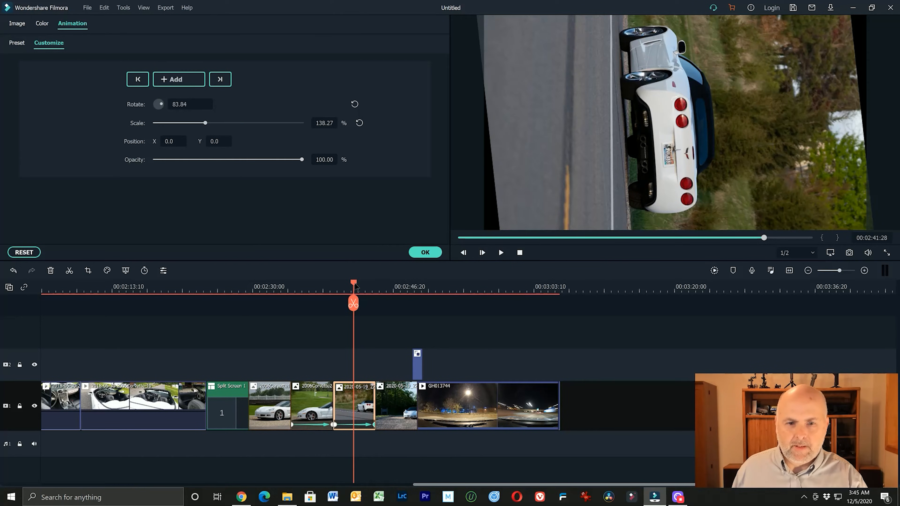
mouse_move(355, 283)
mouse_down()
mouse_move(370, 283)
mouse_move(359, 282)
mouse_up()
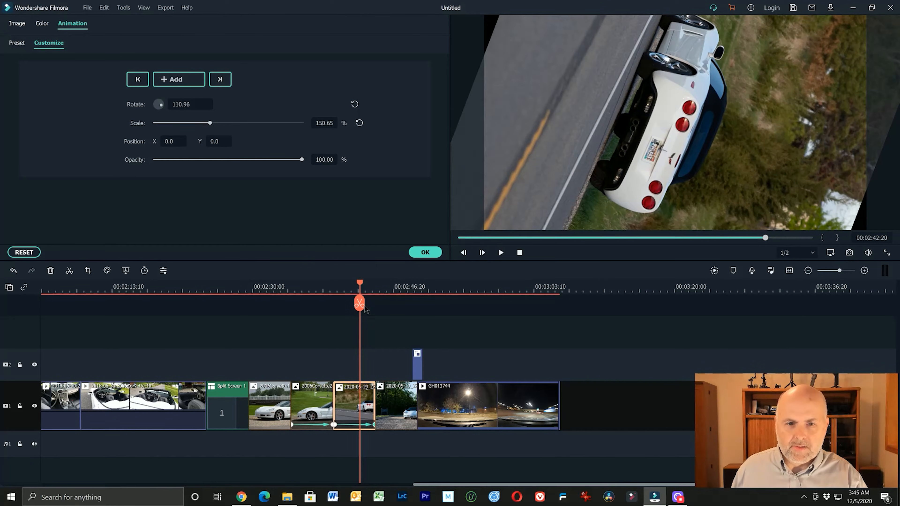
click(373, 425)
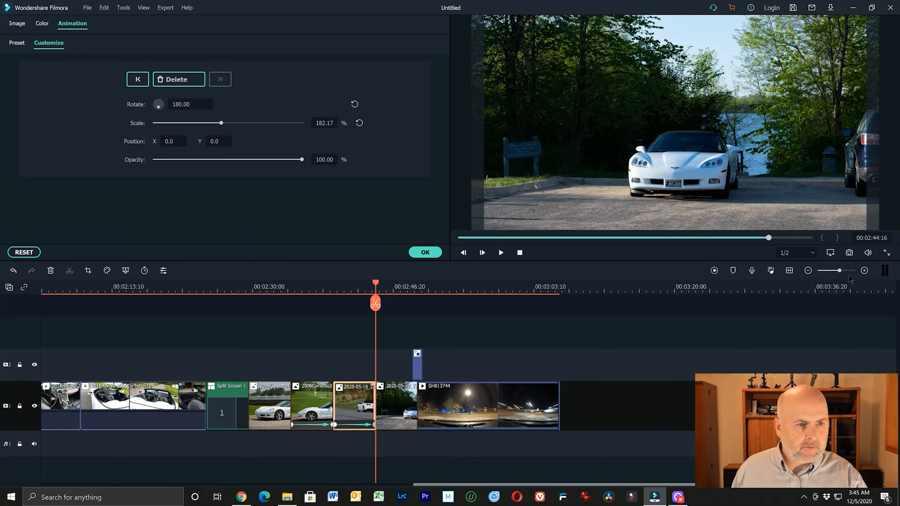
drag(839, 271, 844, 270)
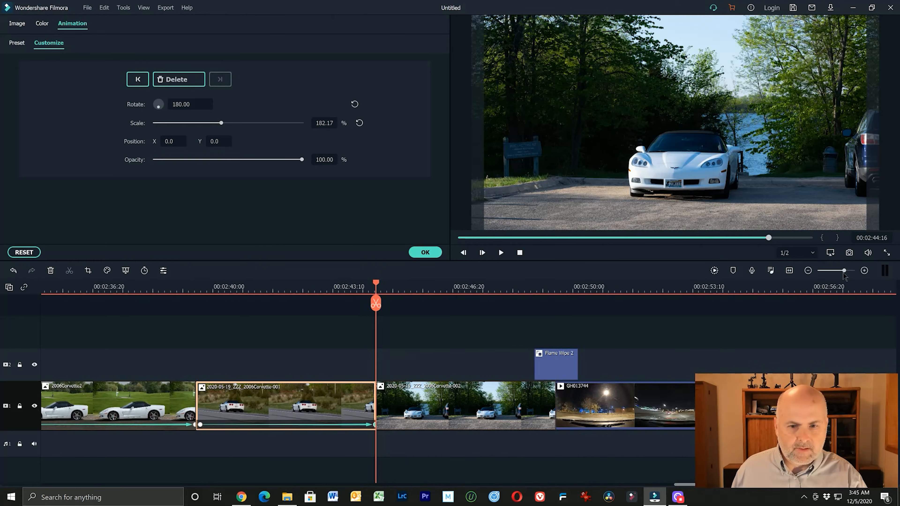
click(197, 425)
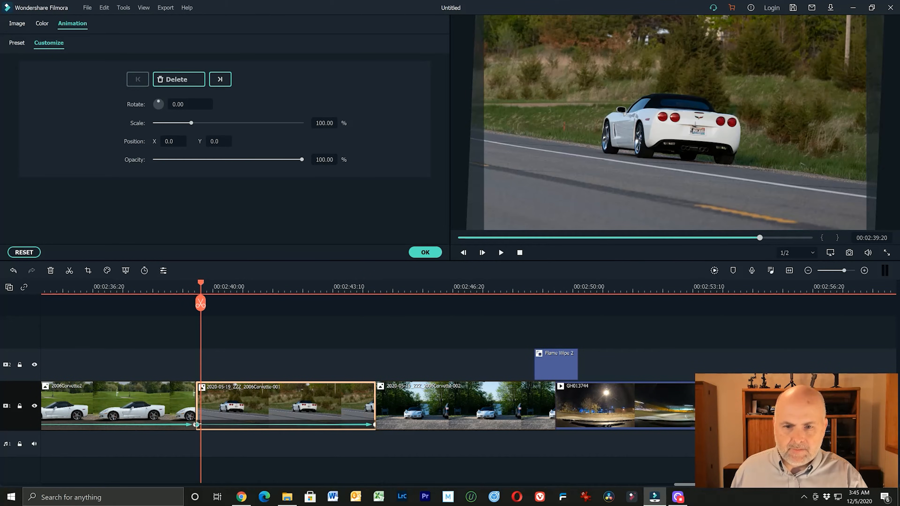
click(374, 425)
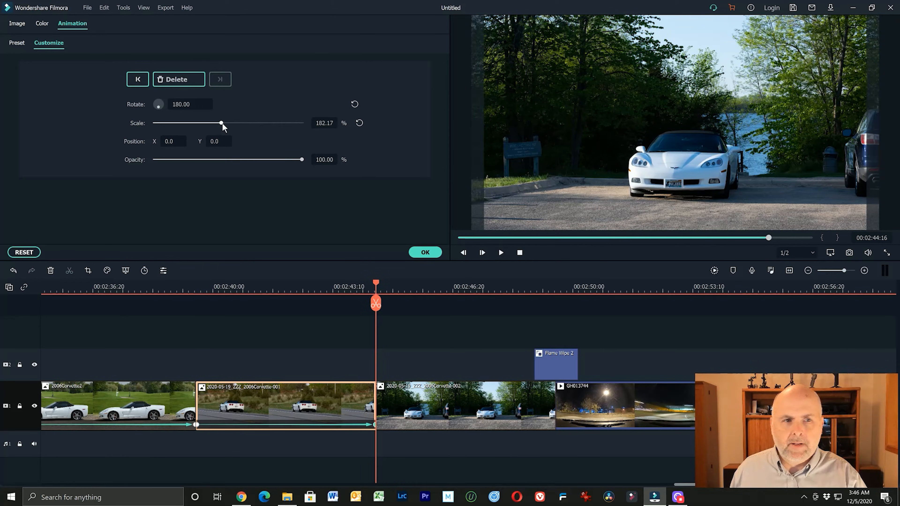
drag(222, 123, 239, 124)
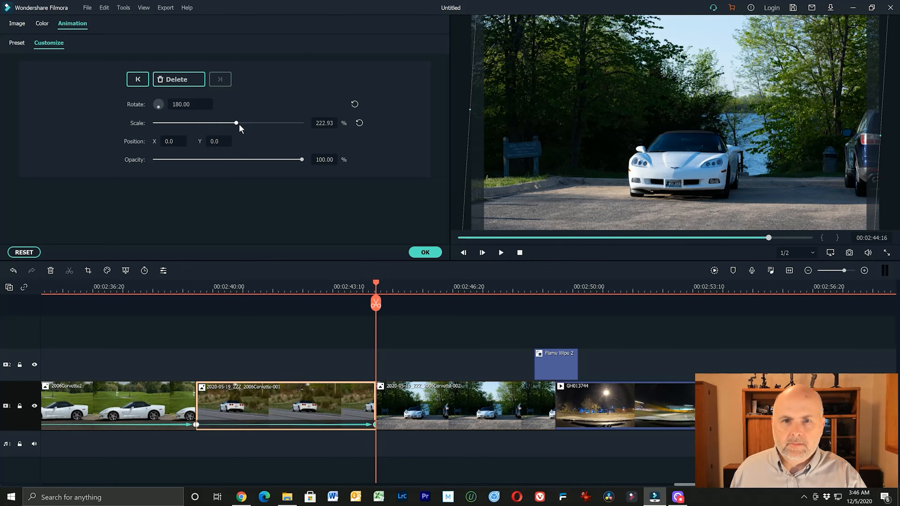
- Scale the photo's start keyframe to 127% and add an intermediate keyframe at 00:02:40:28 scaled to about 163%
drag(375, 283, 200, 332)
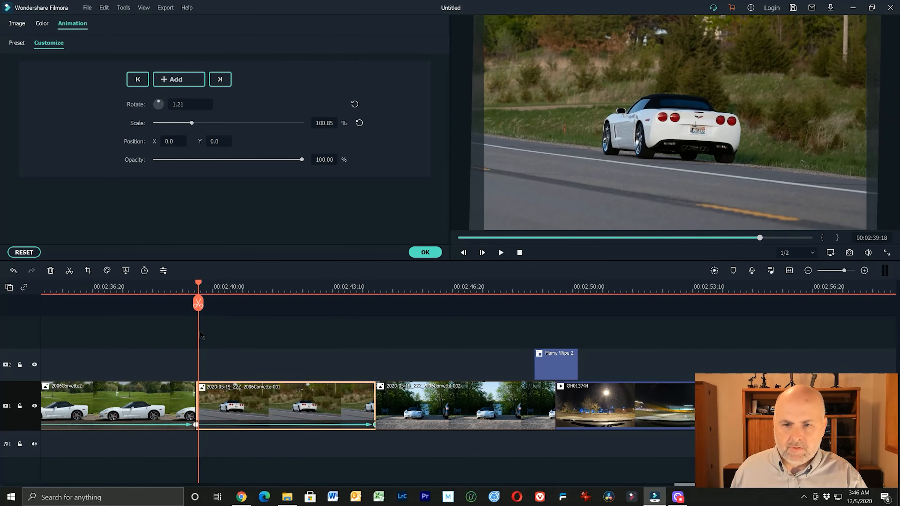
click(197, 425)
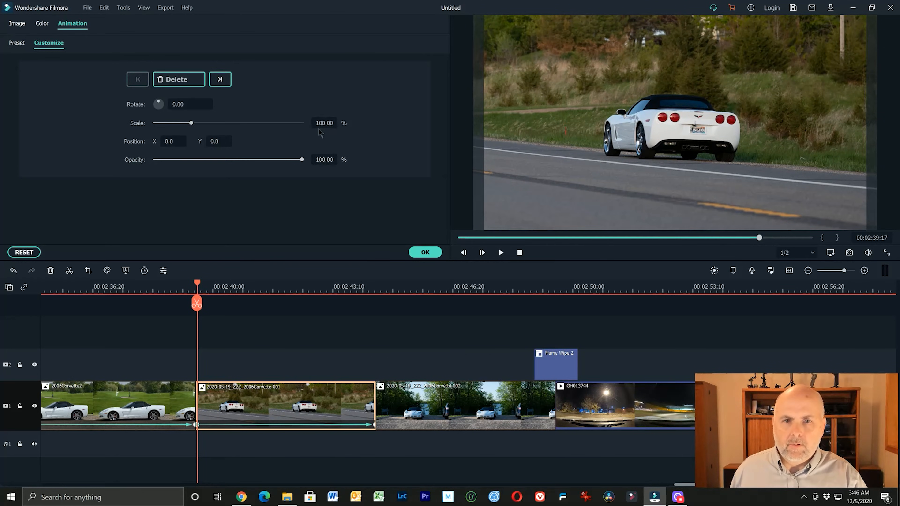
drag(318, 123, 327, 123)
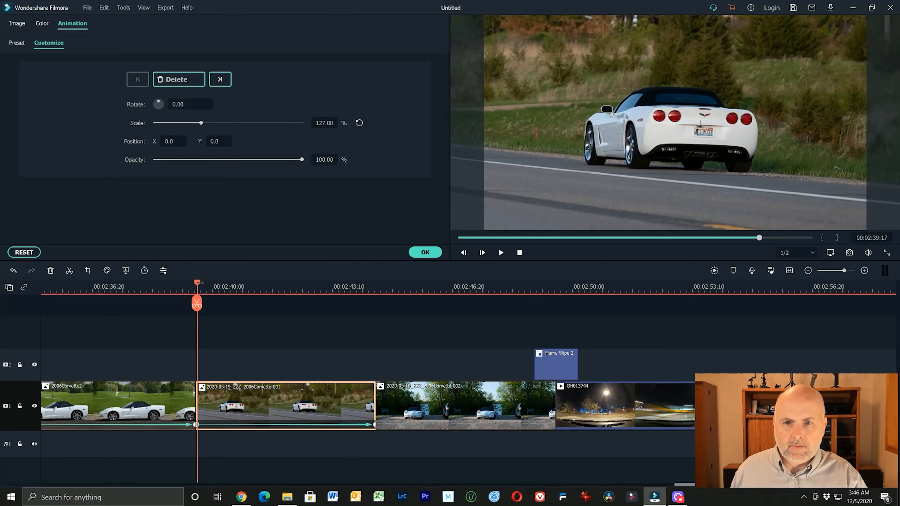
drag(197, 287, 248, 289)
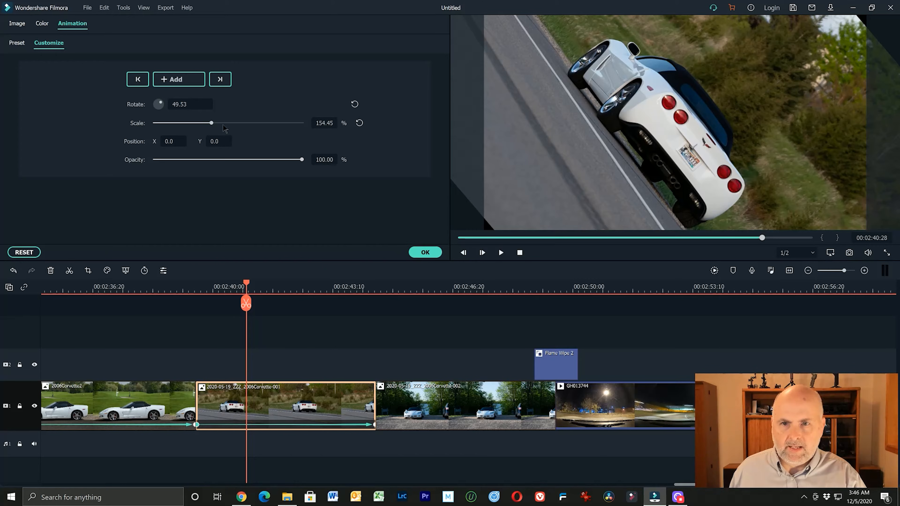
drag(212, 124, 215, 125)
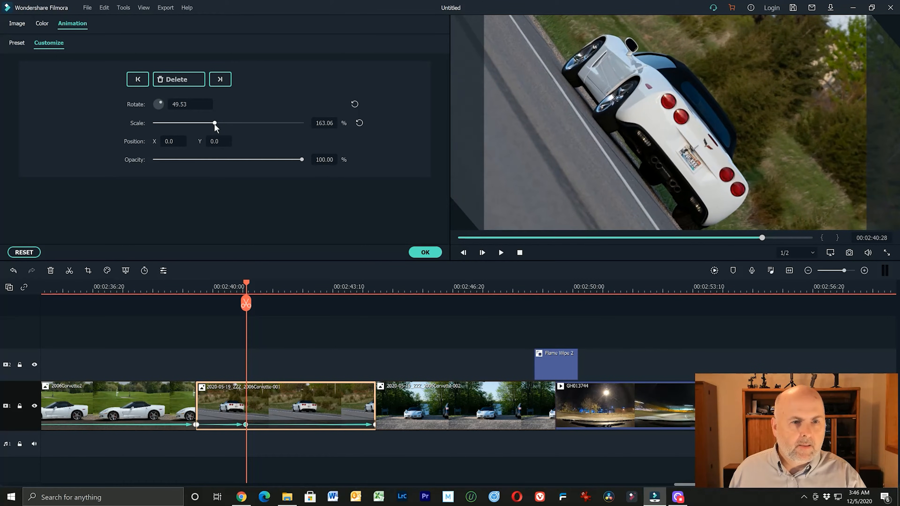
- Play back the rotating zoom from just before the photo and accept its animation settings
drag(247, 286, 174, 288)
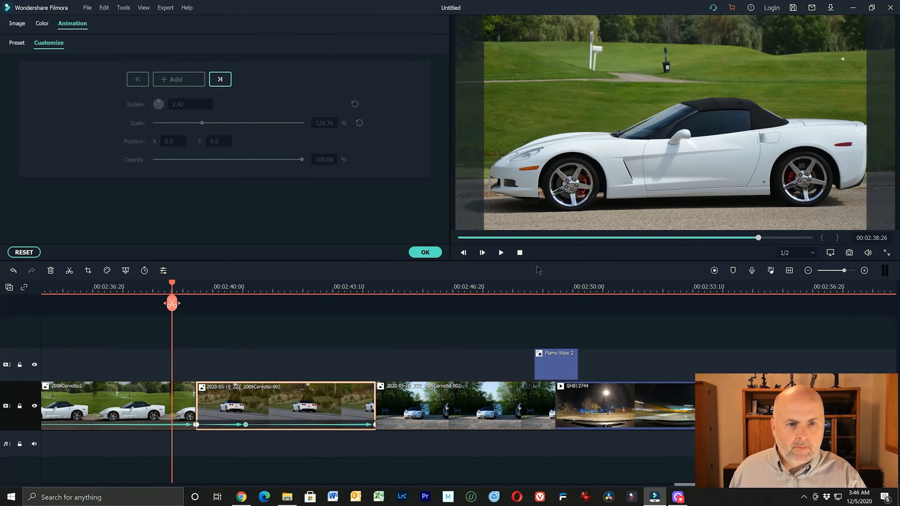
click(500, 252)
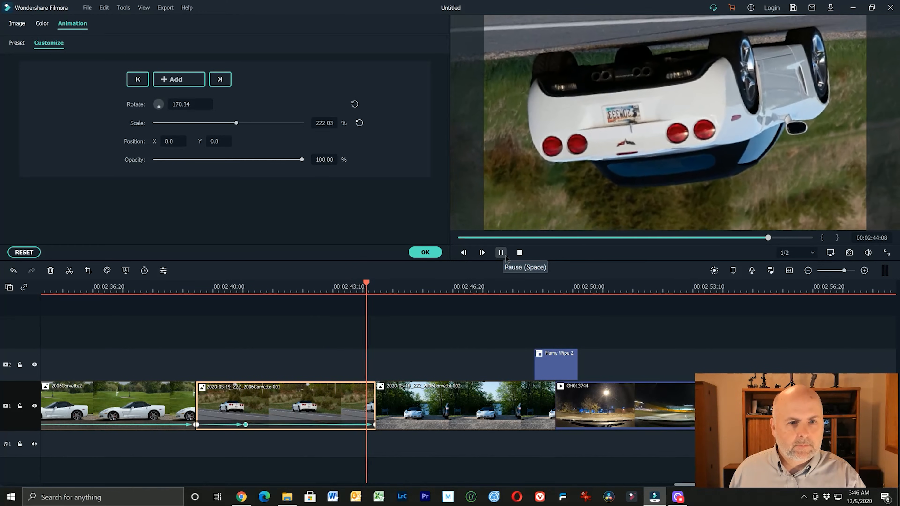
key(space)
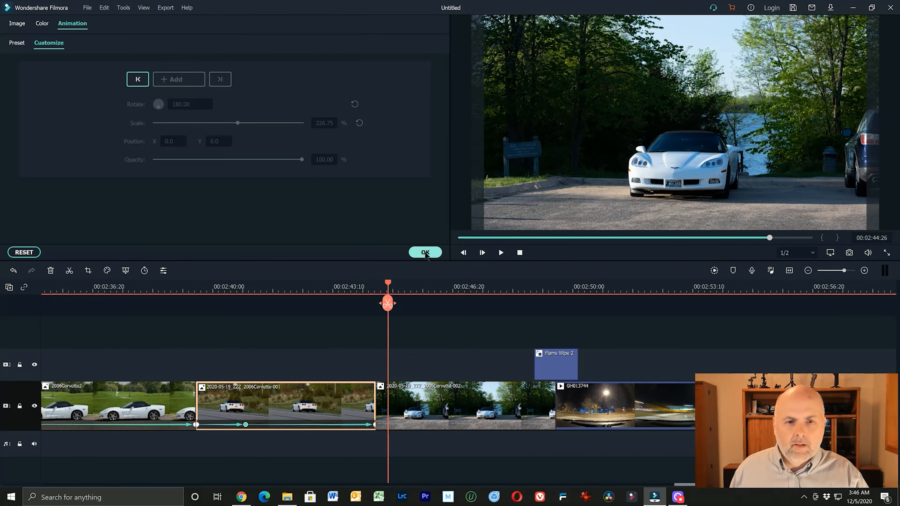
click(425, 253)
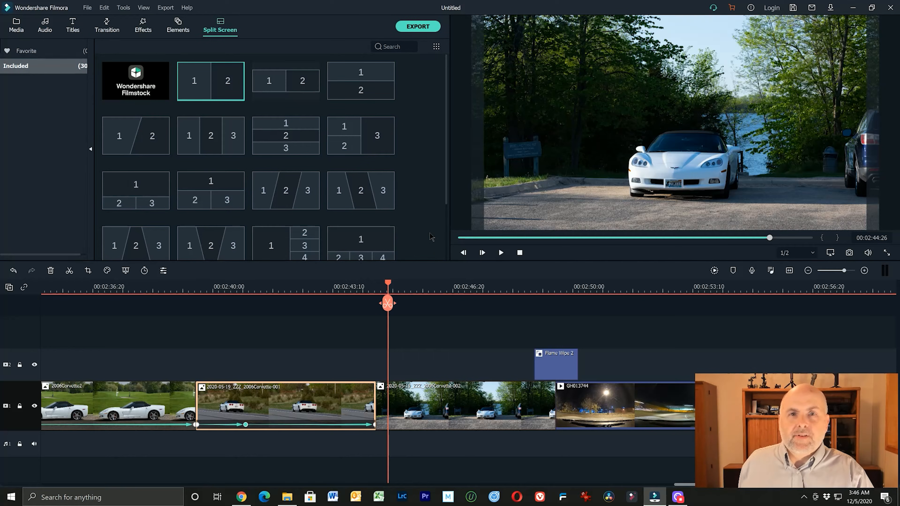
- Browse the included split-screen layouts and preview two of the four-pane designs
mouse_move(354, 197)
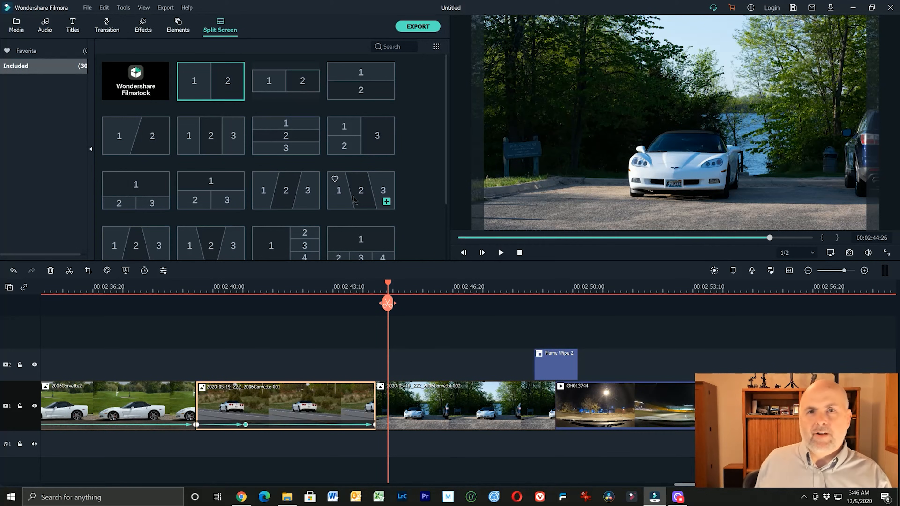
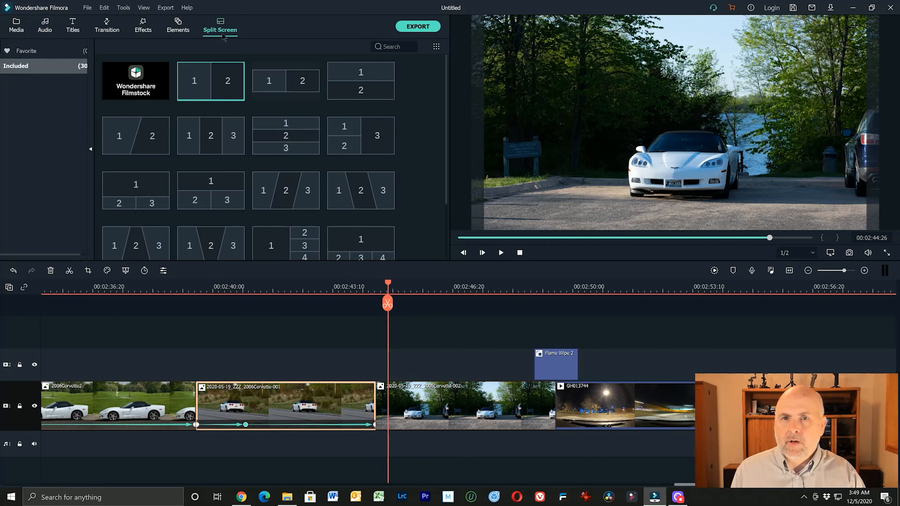
scroll(443, 167, down, 2)
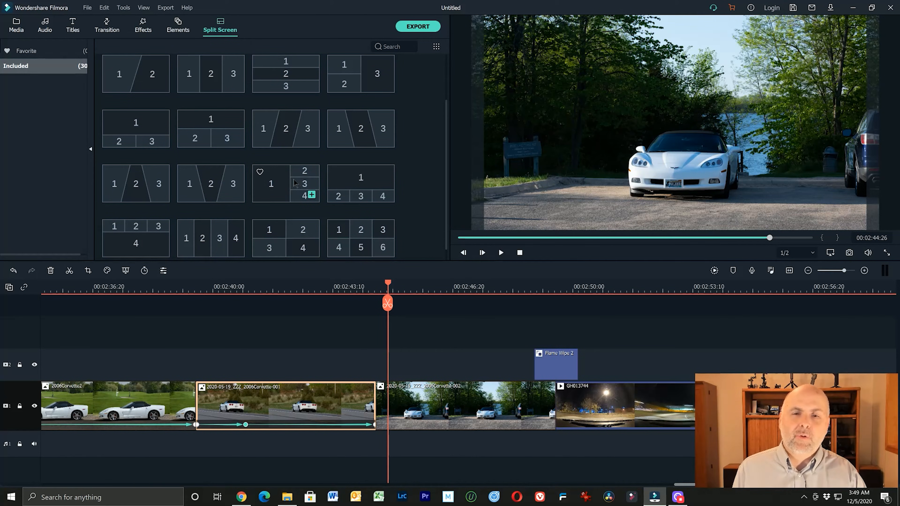
click(280, 183)
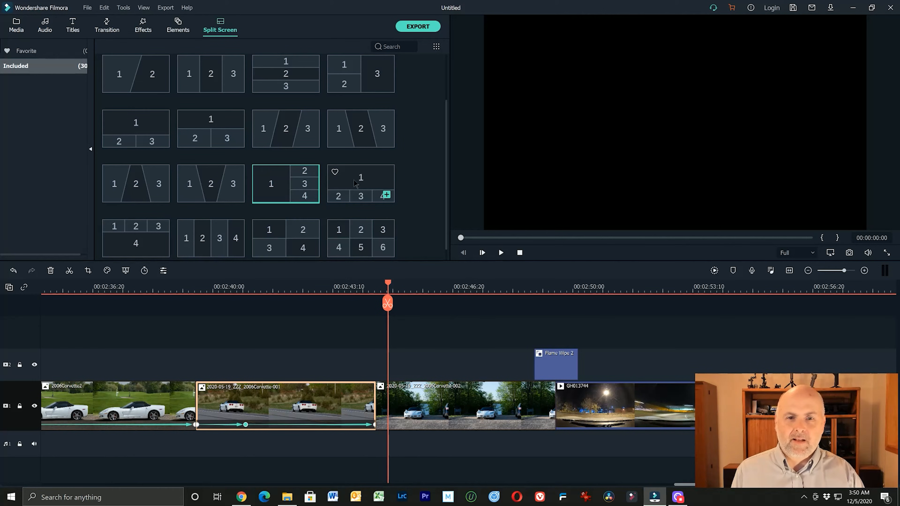
click(290, 233)
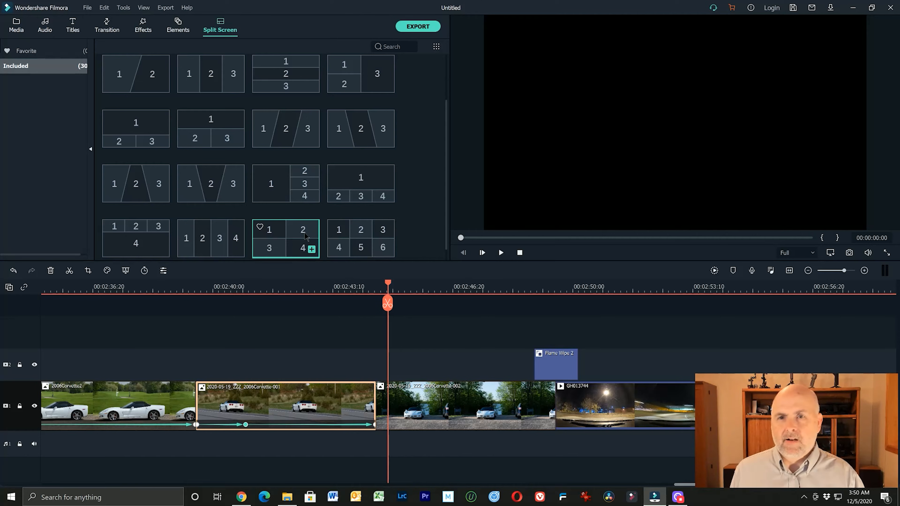
scroll(331, 179, up, 2)
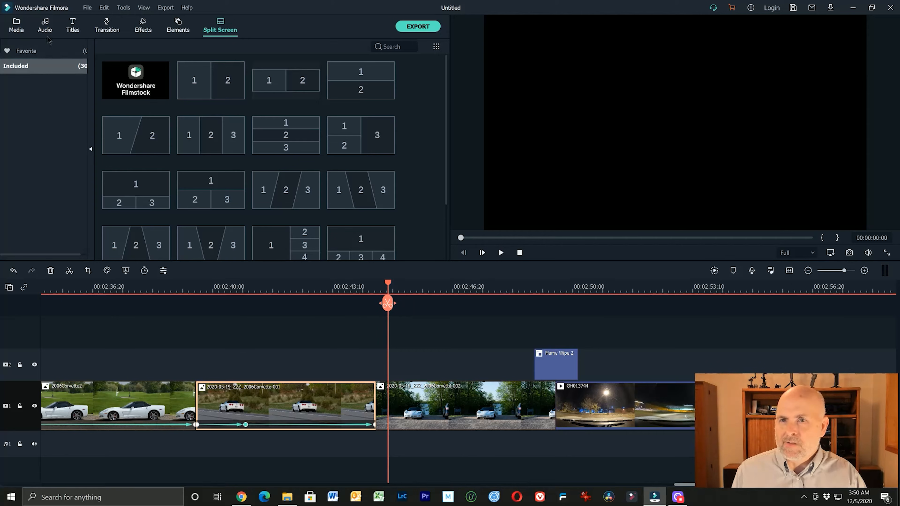
- Browse the included Electronic music and audition the track Always Dreaming - Same Town Forever
click(44, 26)
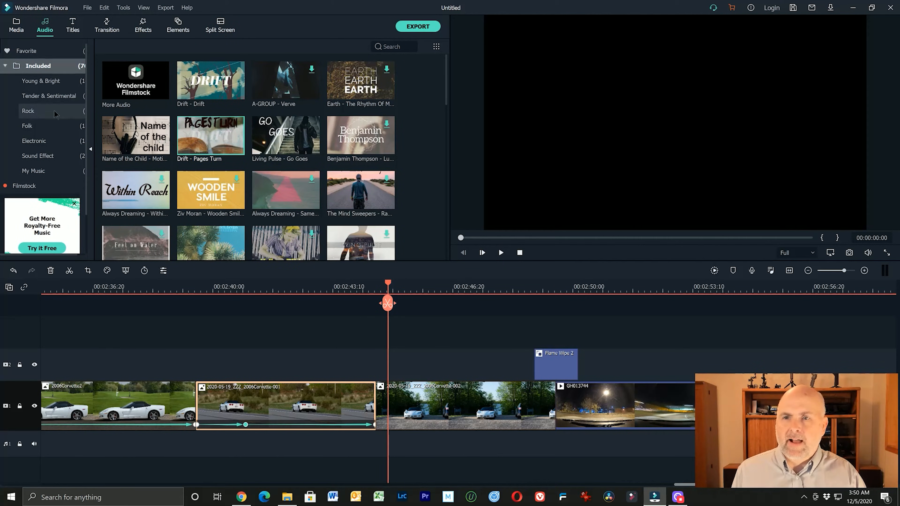
scroll(45, 134, down, 1)
click(36, 110)
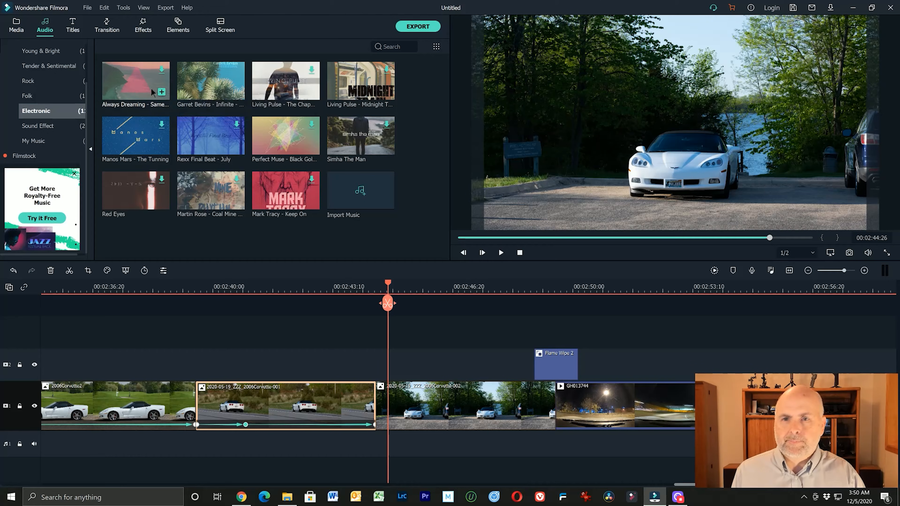
click(135, 82)
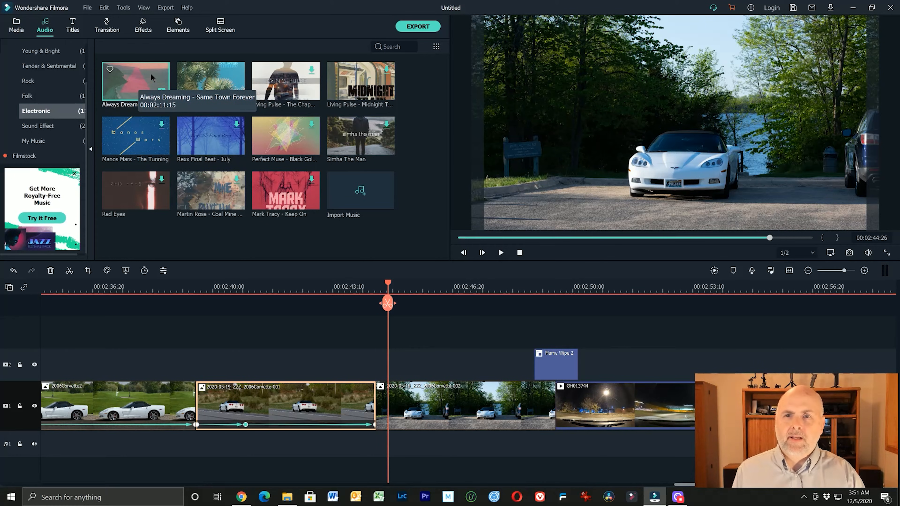
click(139, 77)
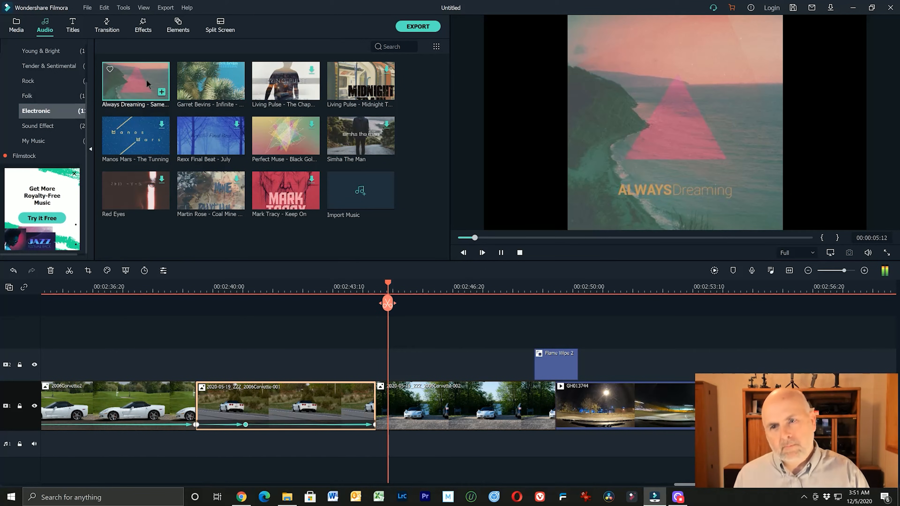
click(501, 252)
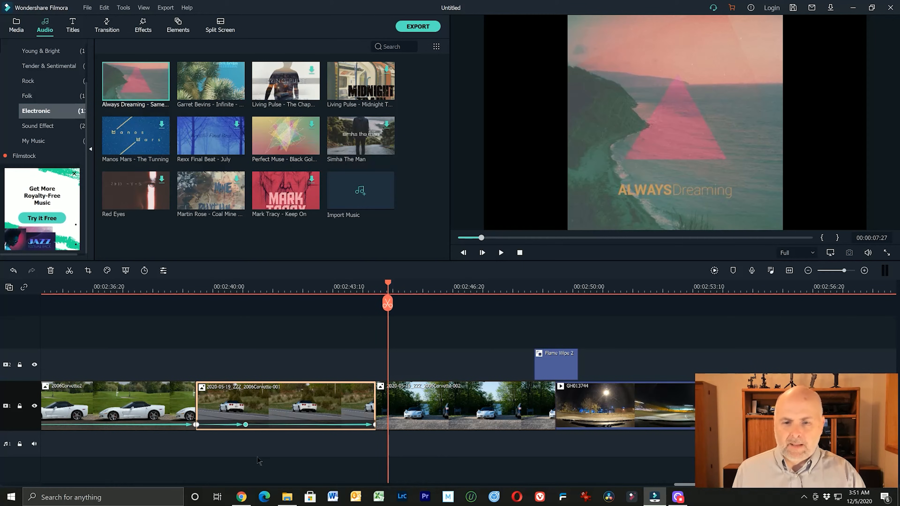
- Switch to the YouTube Studio audio library in Chrome and audition the track Just Dance
click(241, 497)
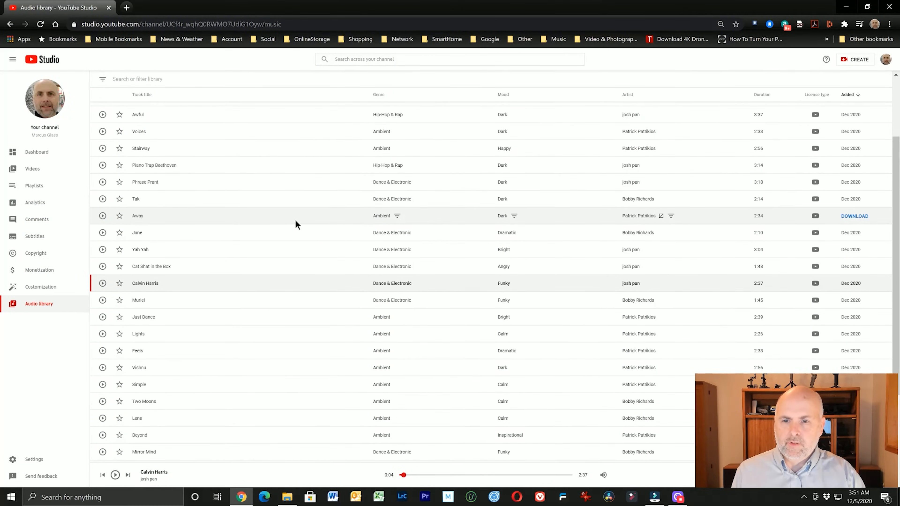
scroll(295, 221, down, 1)
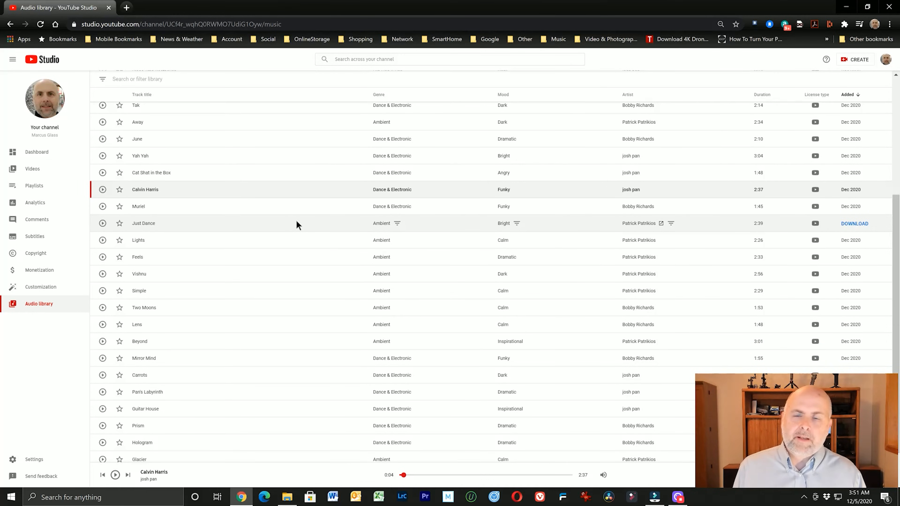
click(102, 223)
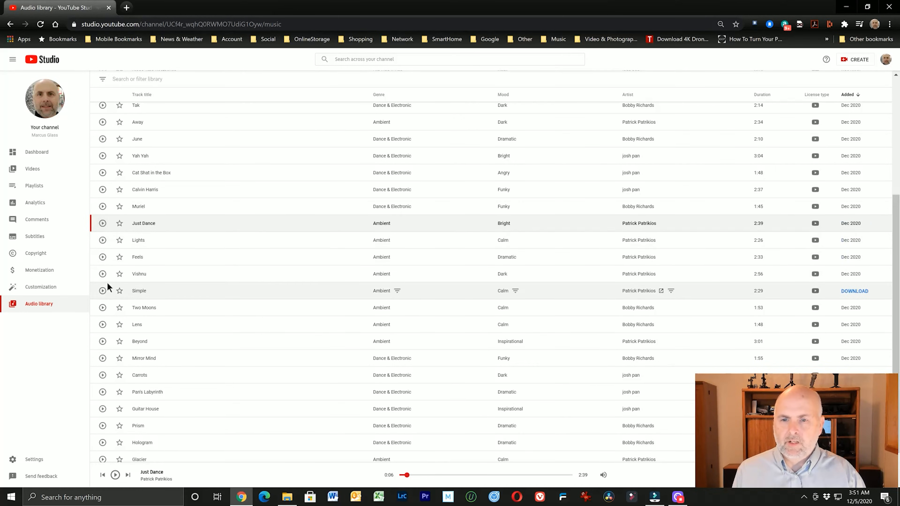
- Audition the tracks Simple, Mirror Mind, Guitar House and Prism in the audio library
click(103, 290)
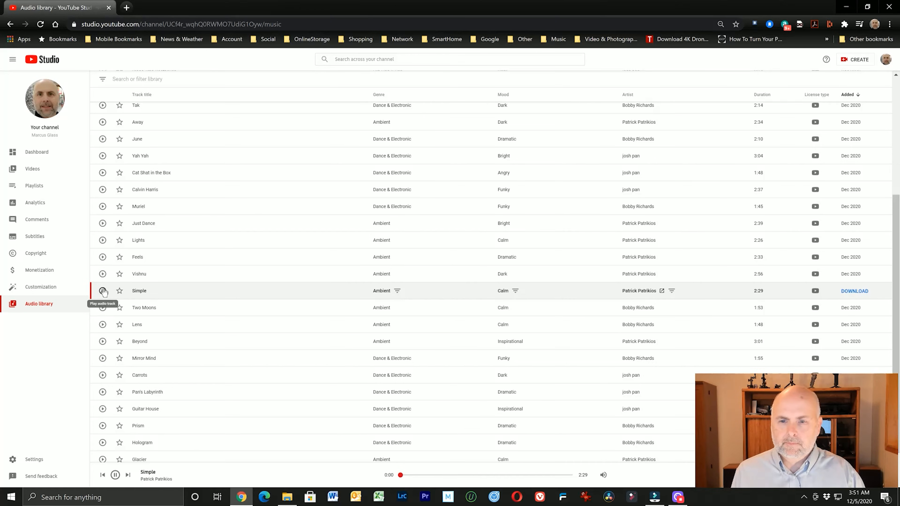
click(103, 358)
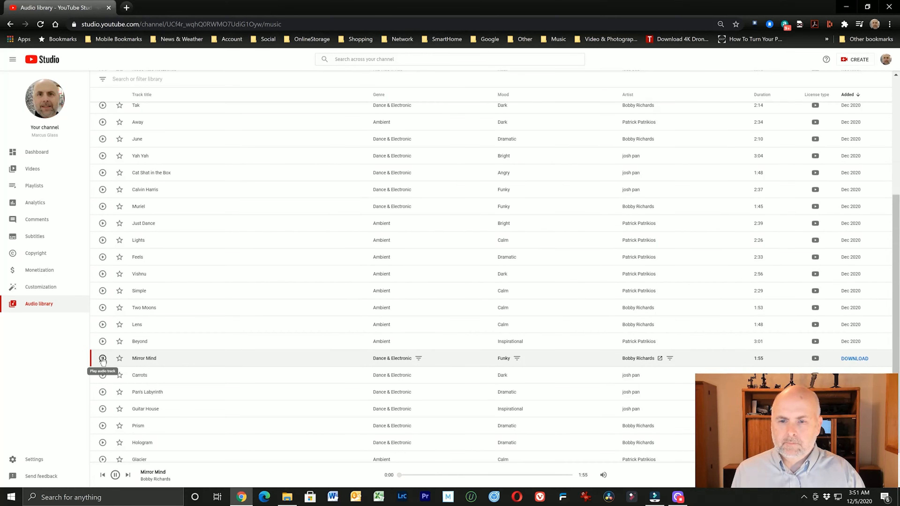
scroll(103, 359, down, 1)
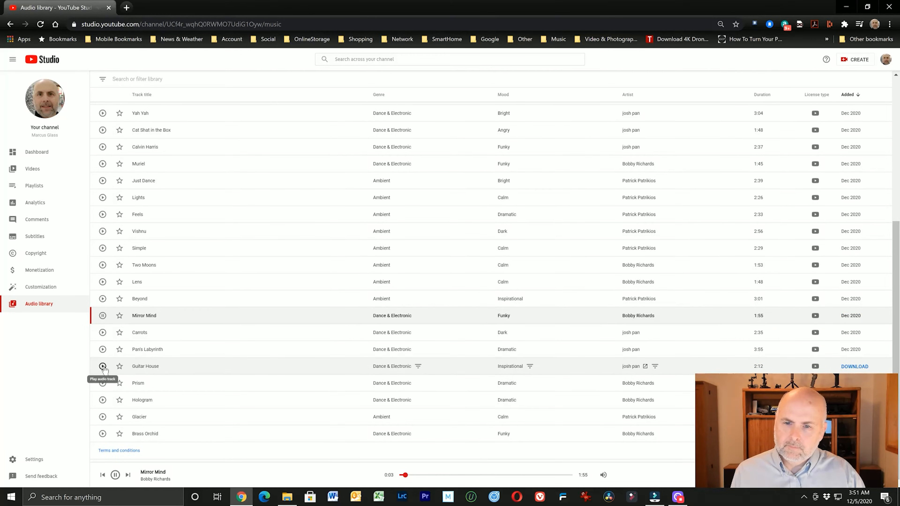
click(102, 367)
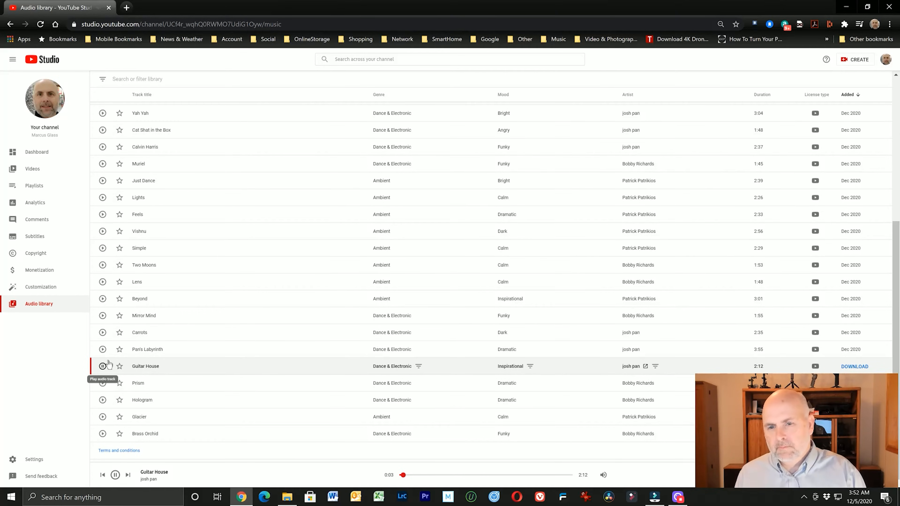
click(103, 383)
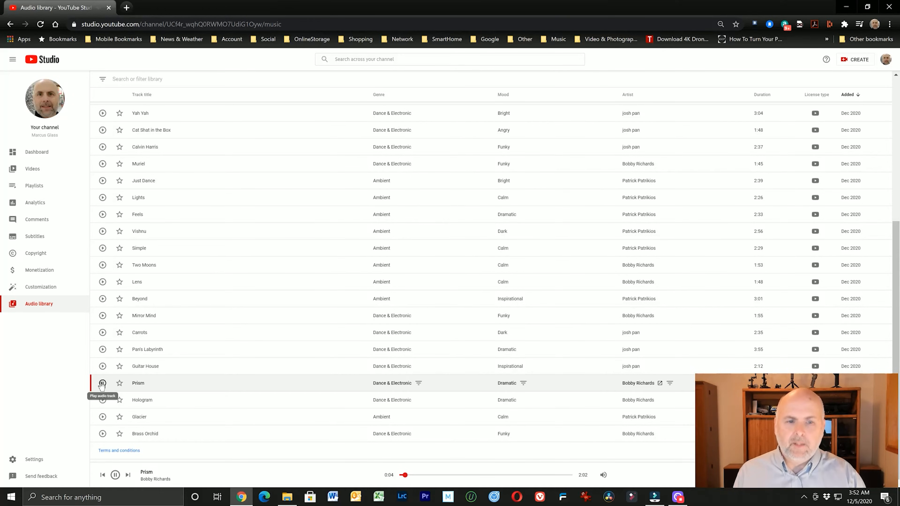
click(103, 383)
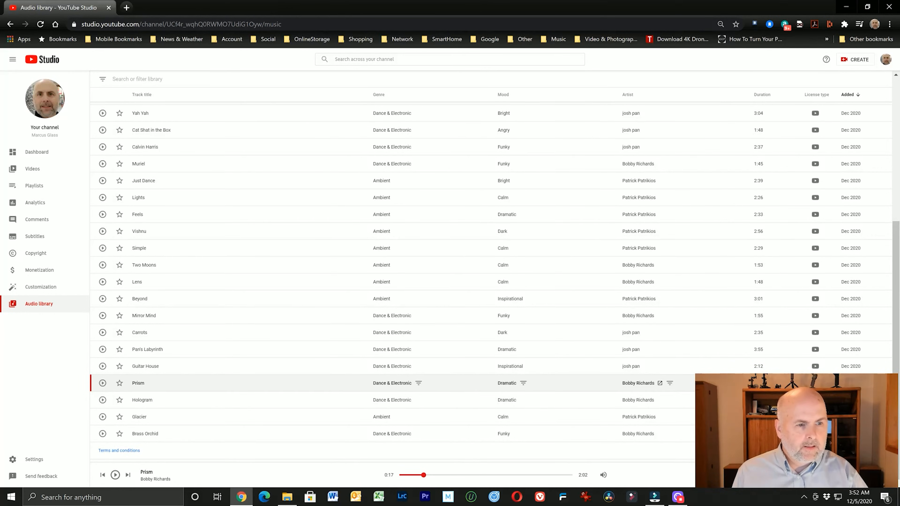
- Download the track Prism, show it in its download folder, and copy the MP3 file
click(850, 383)
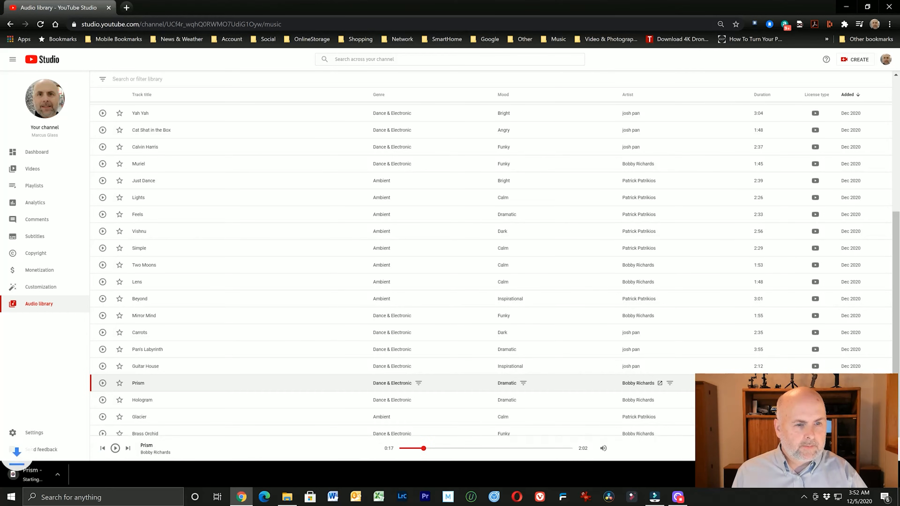
click(99, 474)
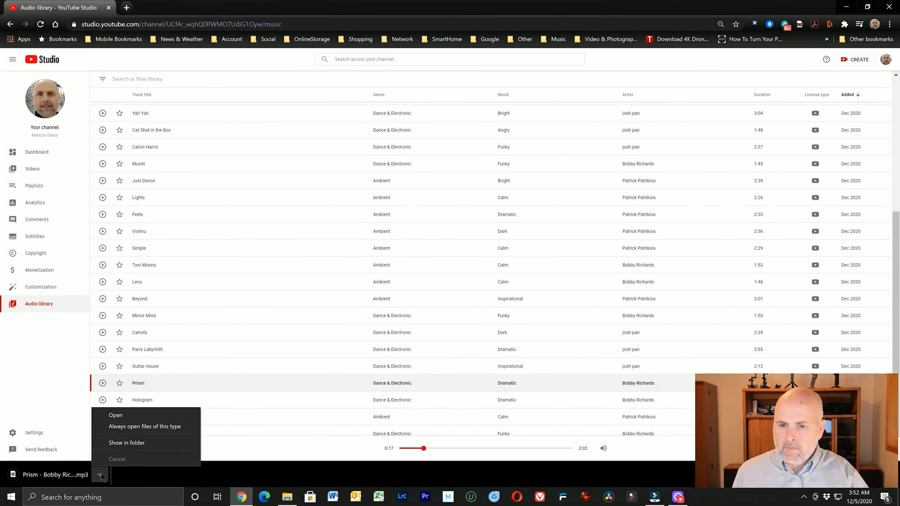
click(123, 447)
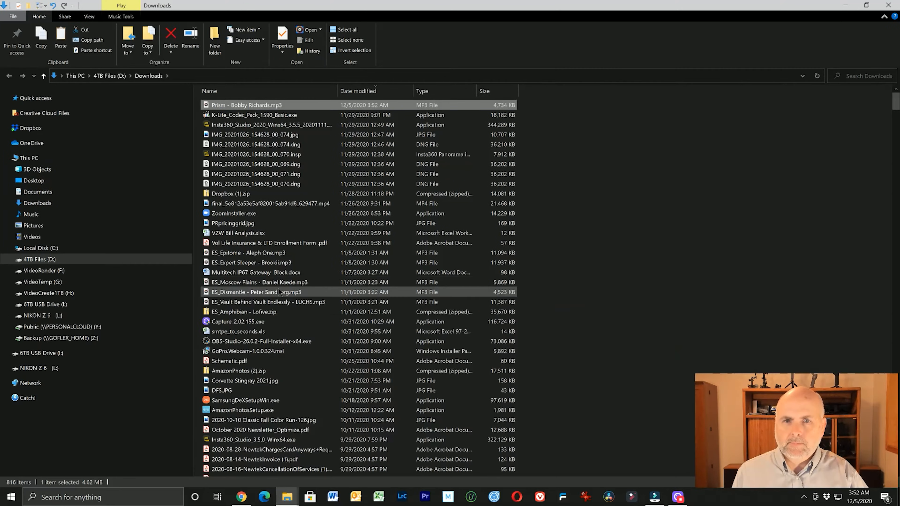
right_click(284, 104)
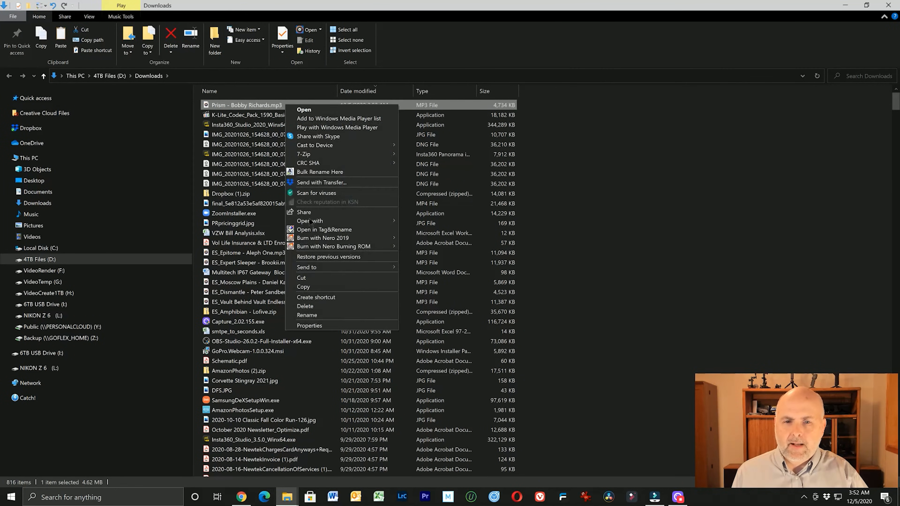
click(314, 290)
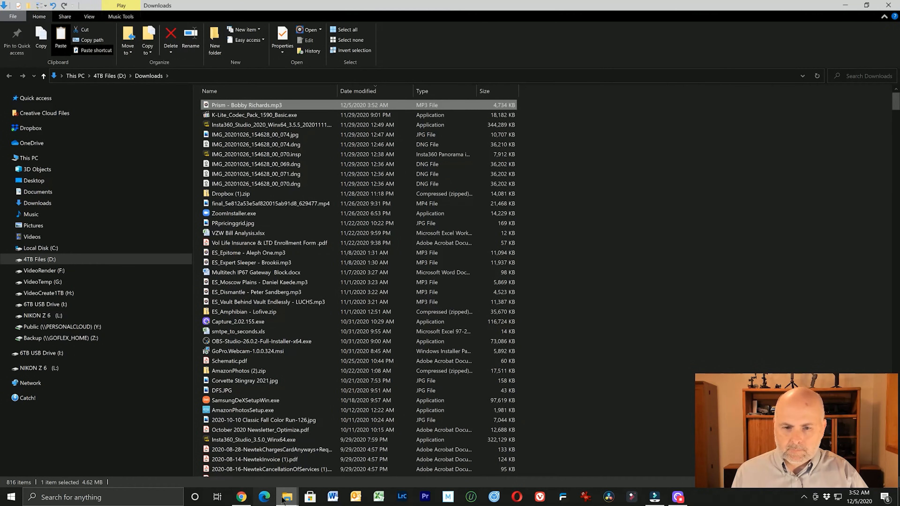
- In the project folder that contains Images and VideoFiles, create a new folder named Music
click(289, 497)
click(236, 457)
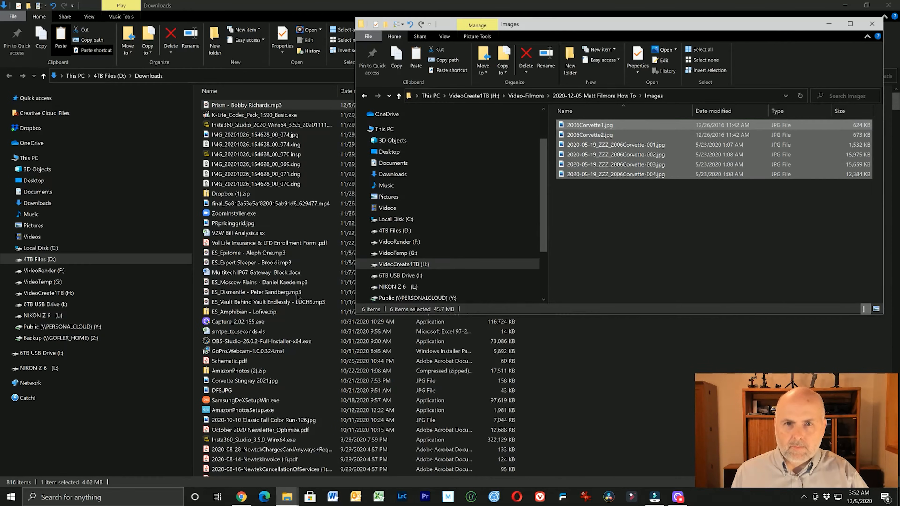
click(608, 97)
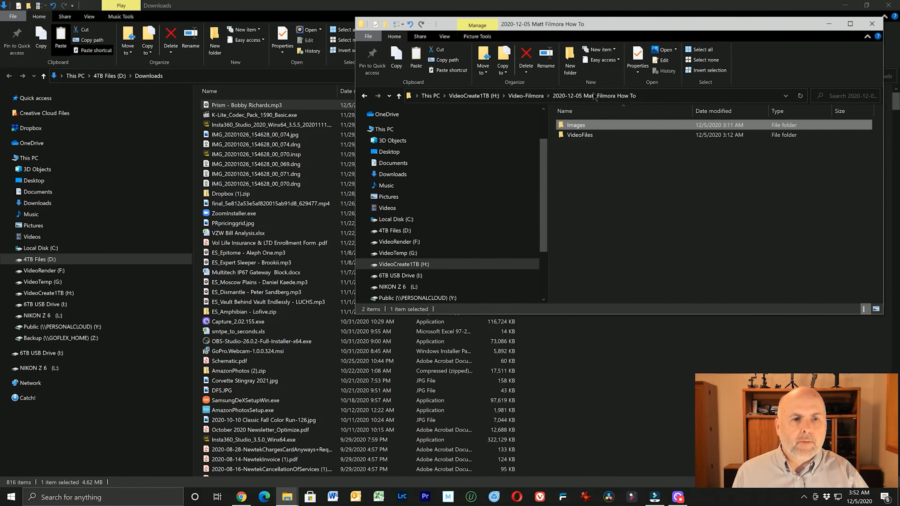
click(570, 62)
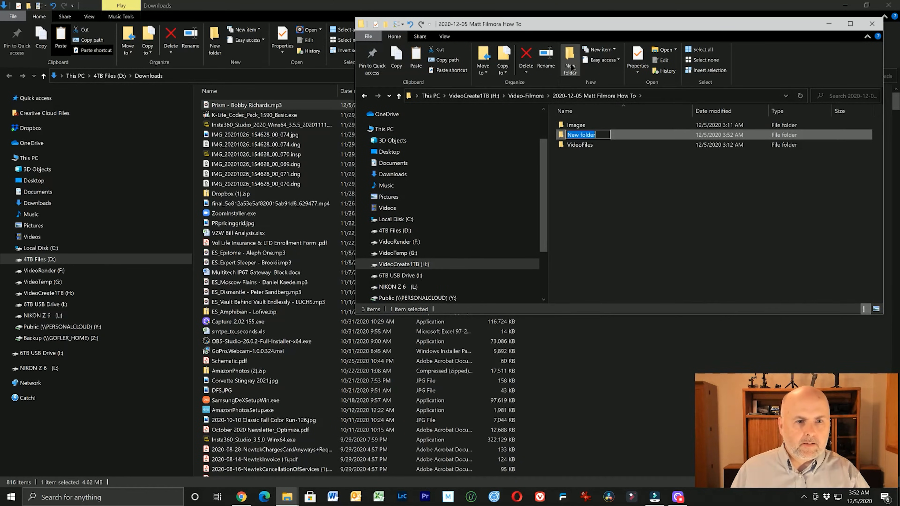
text(Music)
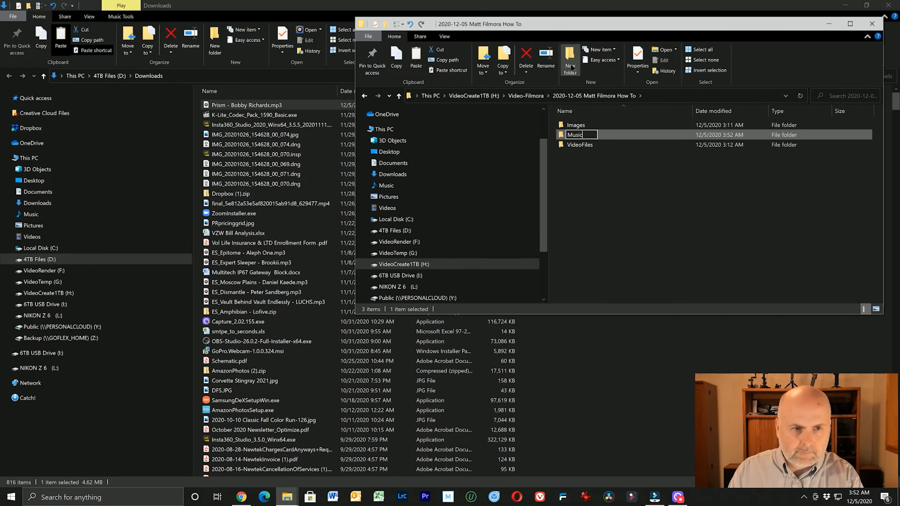
key(Return)
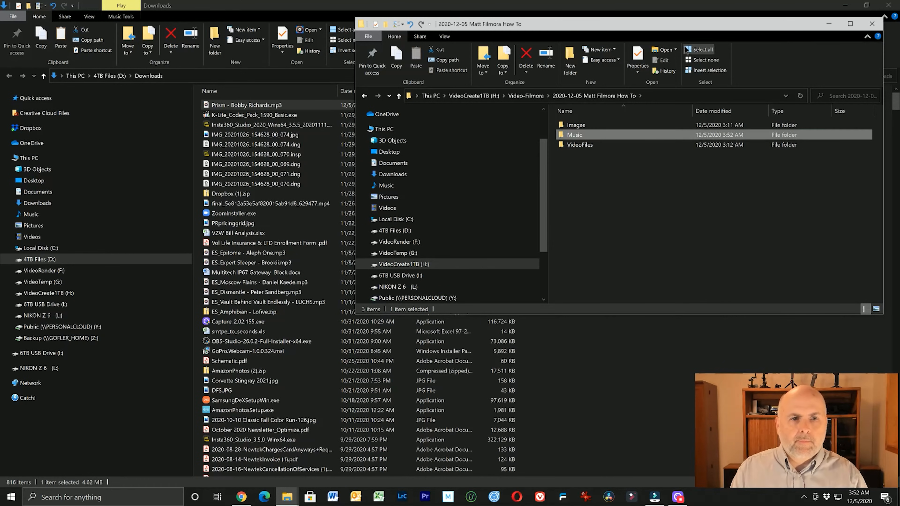
- Paste the copied Prism MP3 into the Music folder and put the Downloads window away
double_click(591, 136)
right_click(579, 176)
click(597, 225)
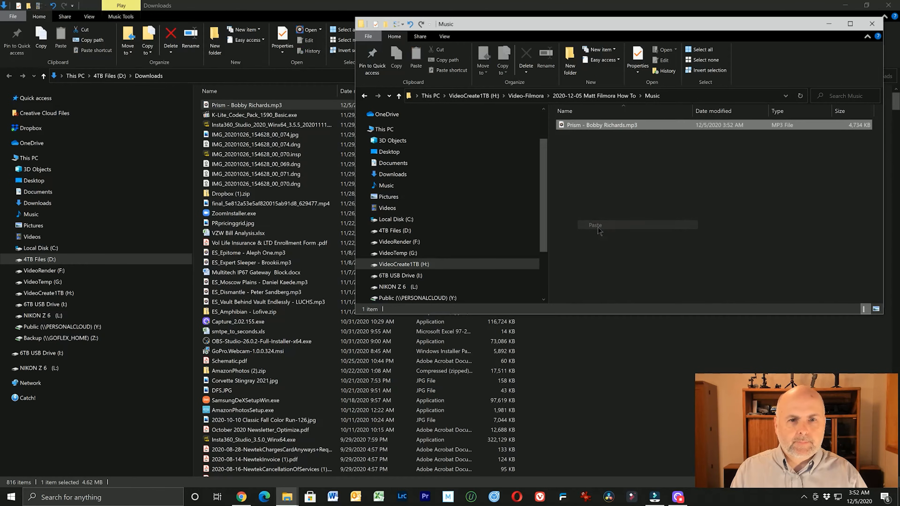
click(844, 5)
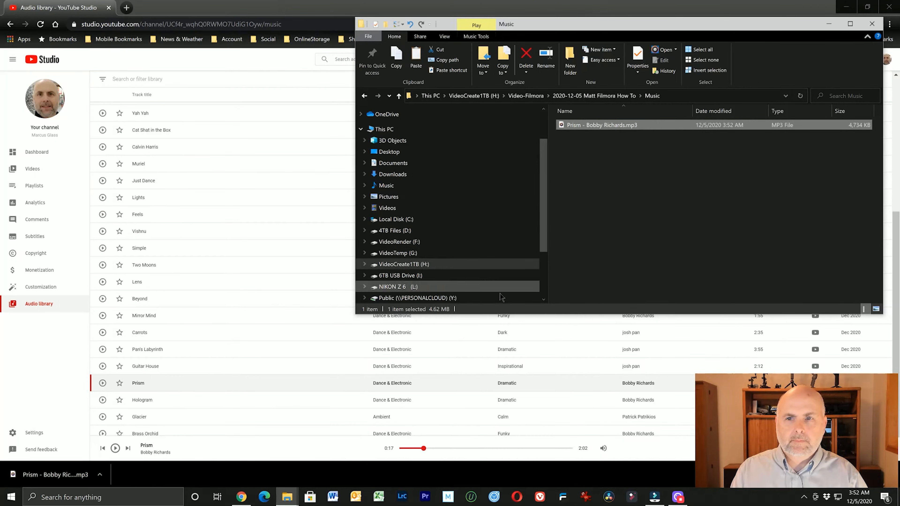
- Switch back to Wondershare Filmora and import the Prism MP3 from the Music folder into the project media
click(293, 35)
click(845, 7)
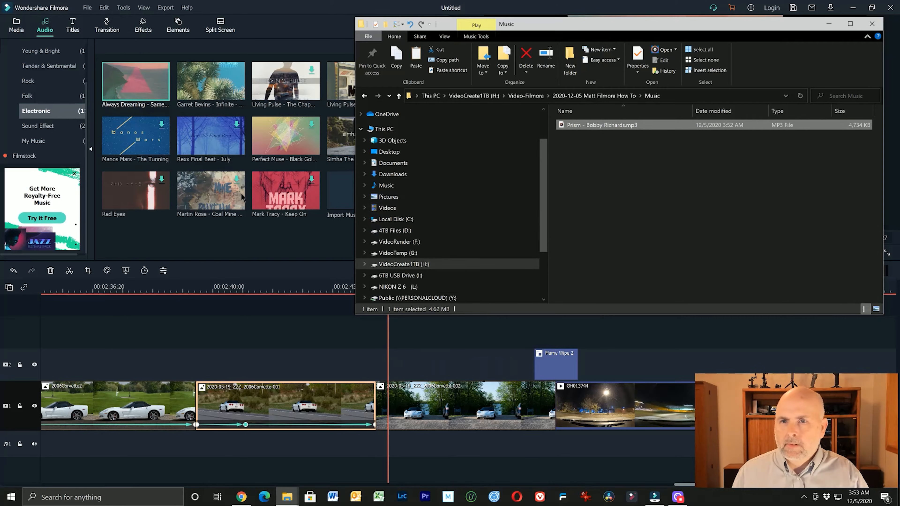
click(16, 26)
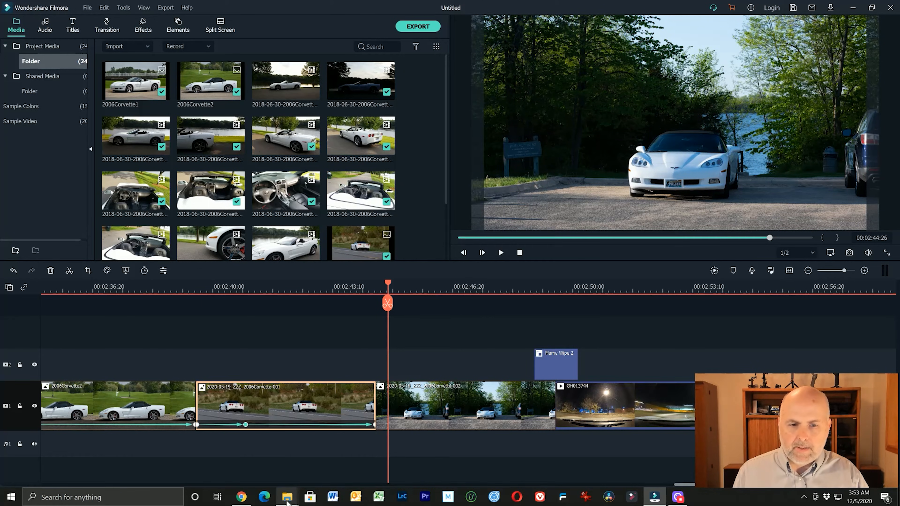
mouse_move(286, 501)
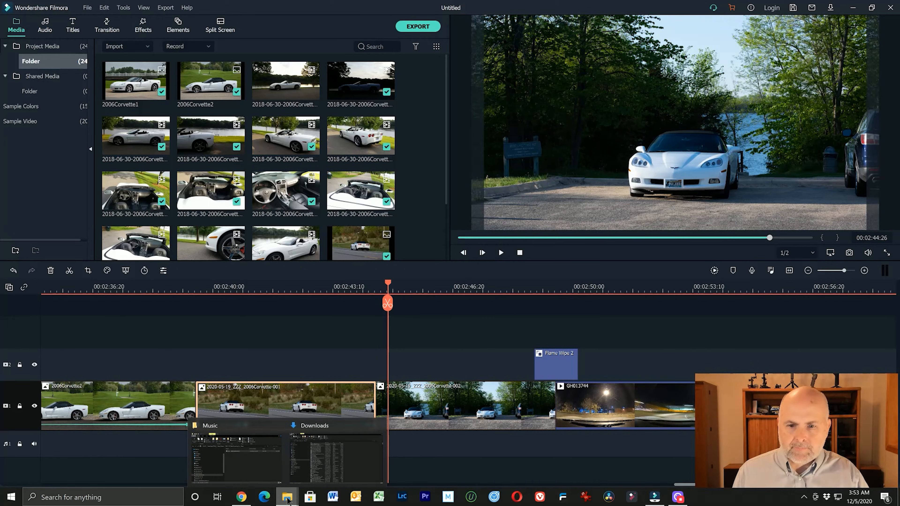
click(248, 476)
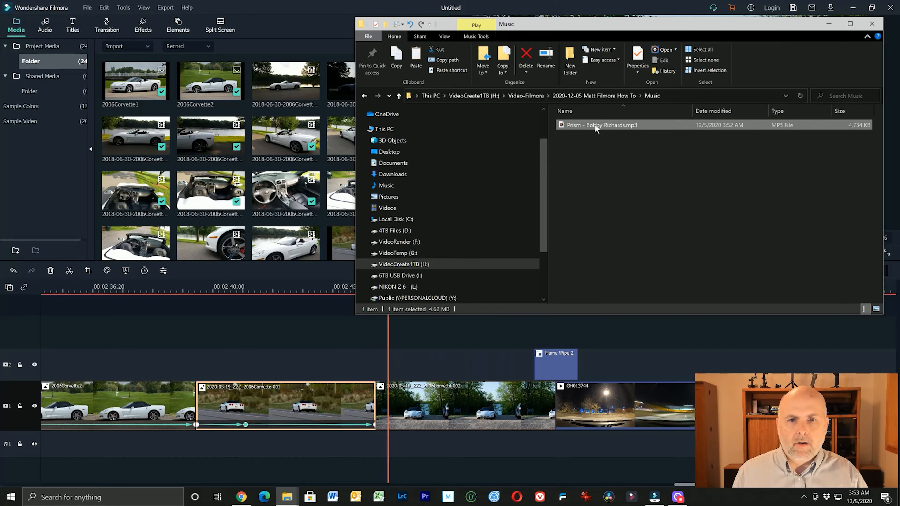
drag(595, 127, 256, 166)
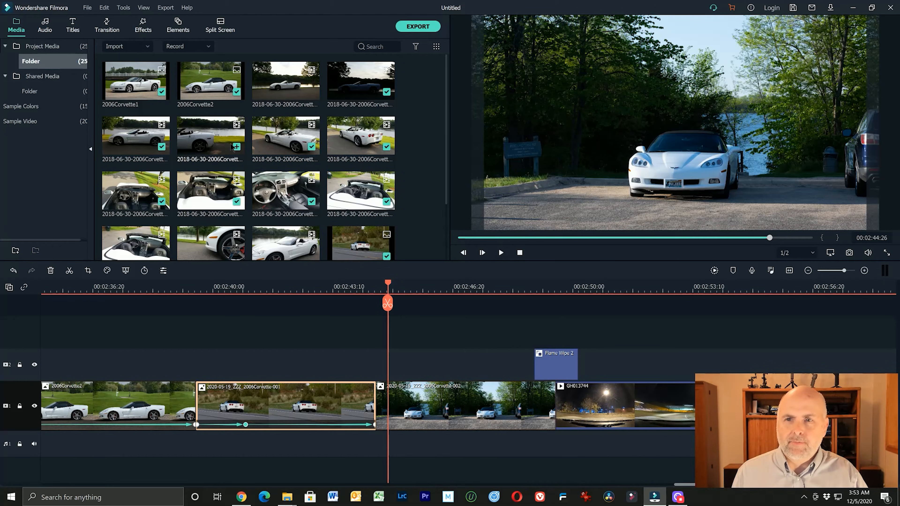
- Return the playhead to the start and place the Prism track at 00:00:00:00 on audio track 1
scroll(257, 165, down, 5)
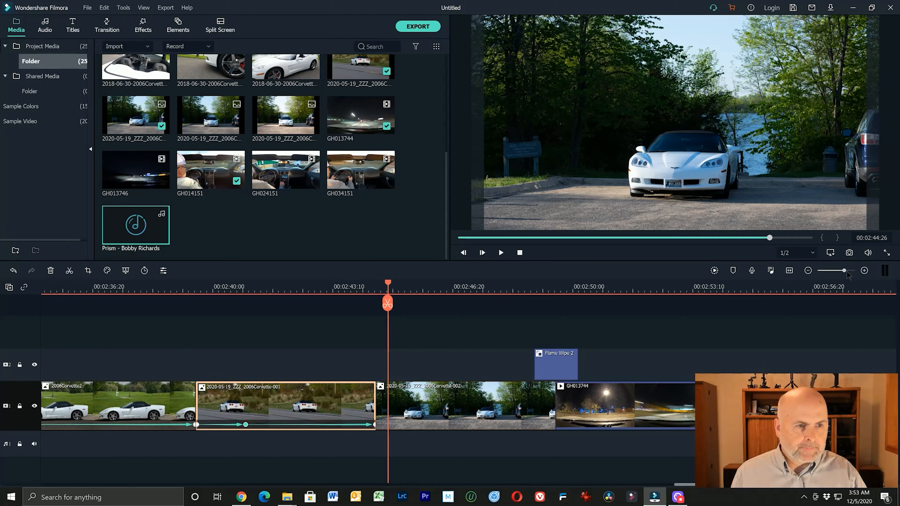
drag(844, 270, 833, 271)
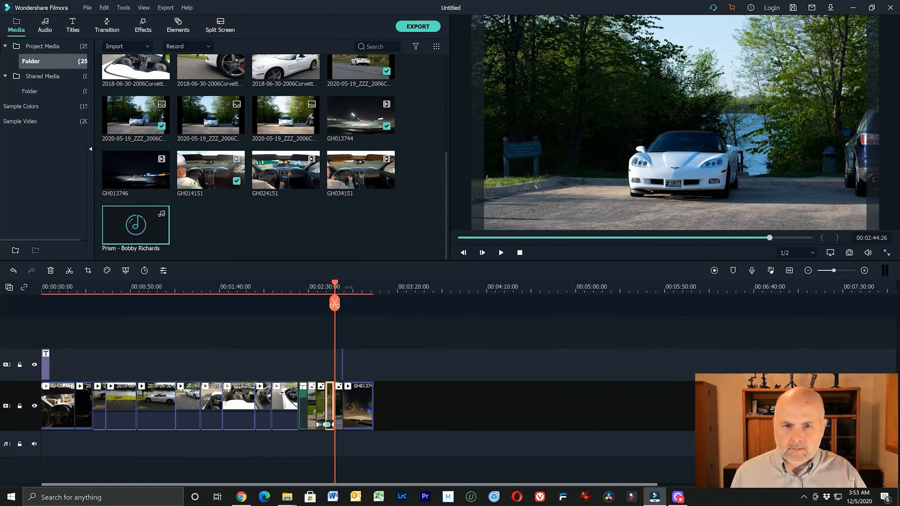
drag(336, 286, 22, 291)
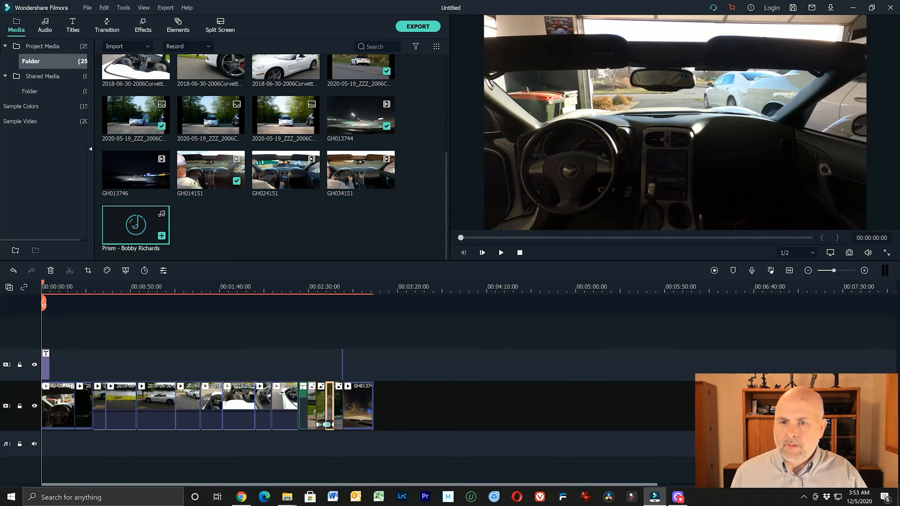
drag(133, 224, 43, 447)
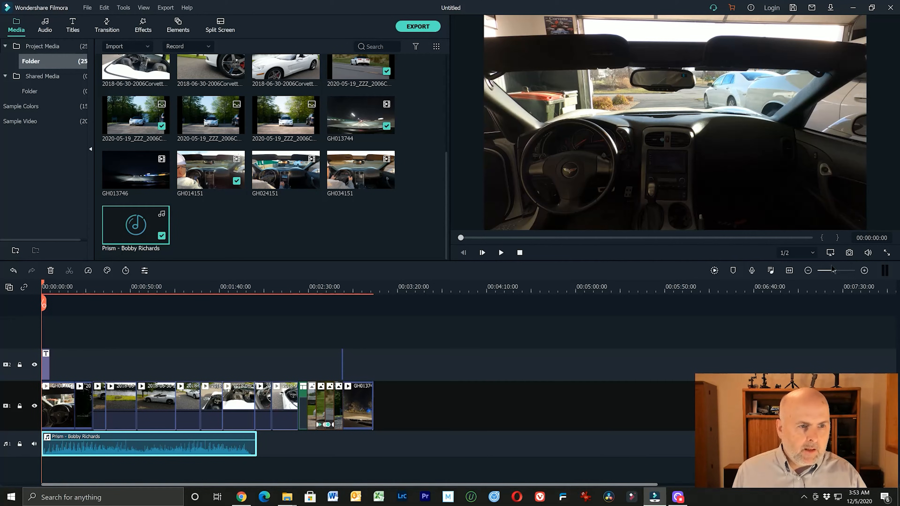
- Make the audio track taller to enlarge the Prism waveform and play back about the first five seconds
drag(832, 270, 844, 273)
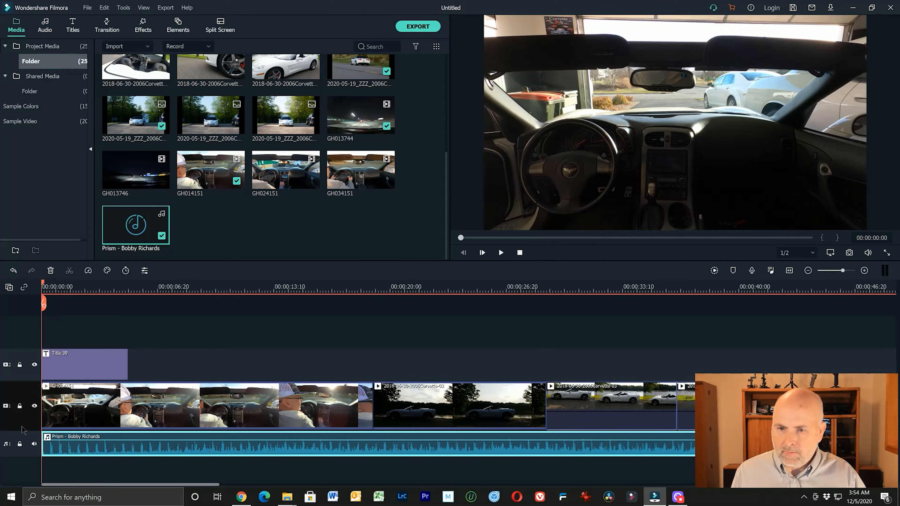
drag(22, 428, 26, 402)
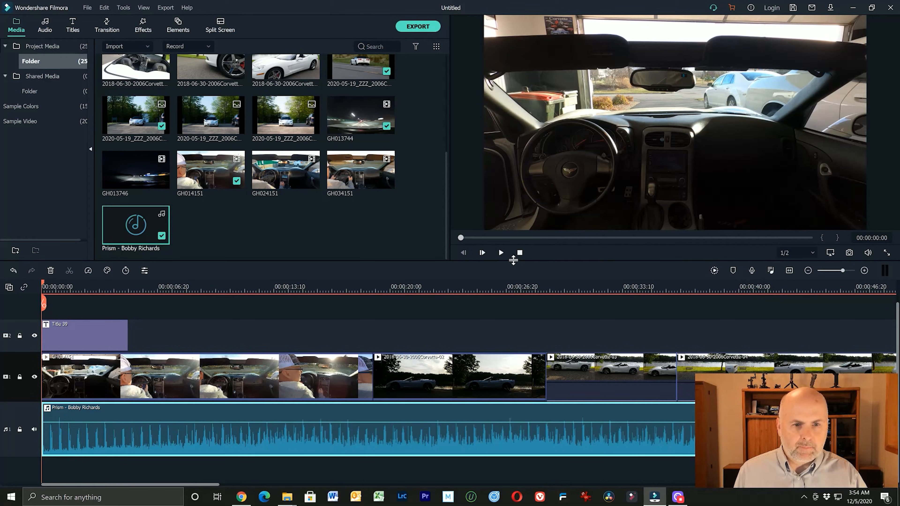
click(500, 252)
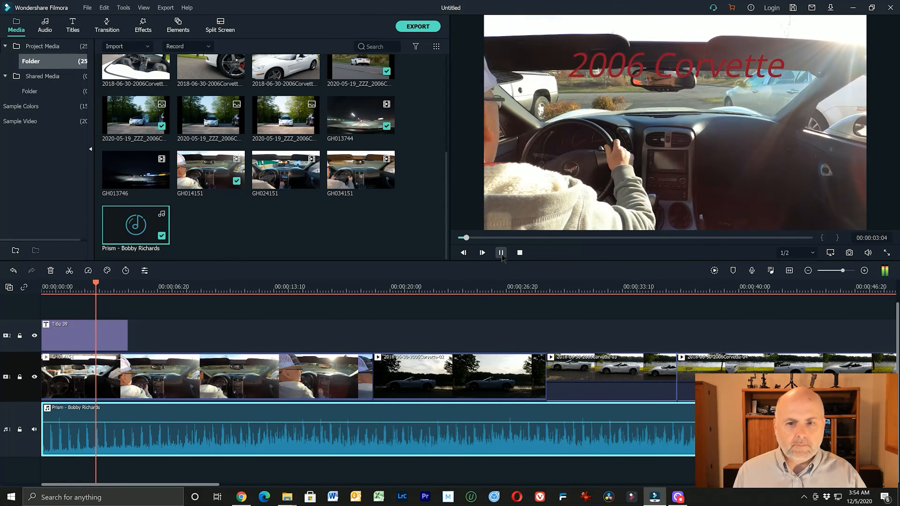
click(500, 253)
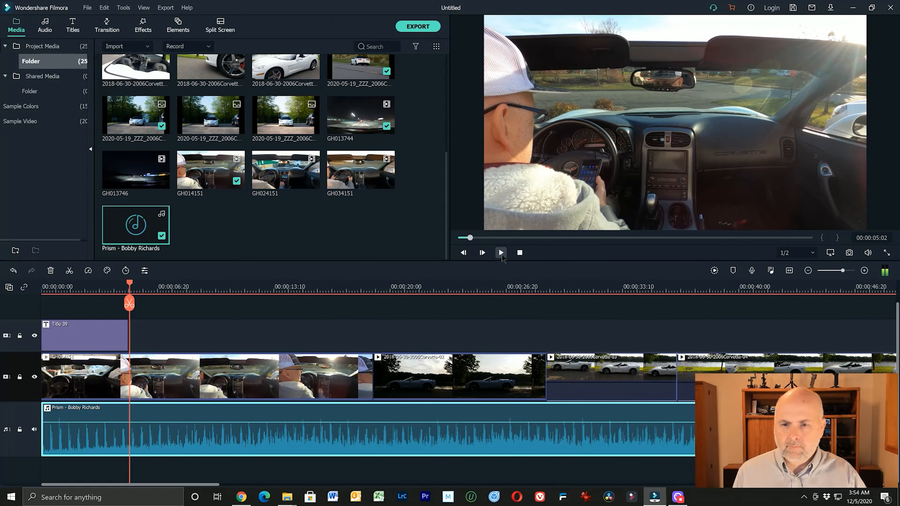
- Replay the opening title with the Prism music from the start and return the playhead to the beginning
drag(131, 305, 43, 304)
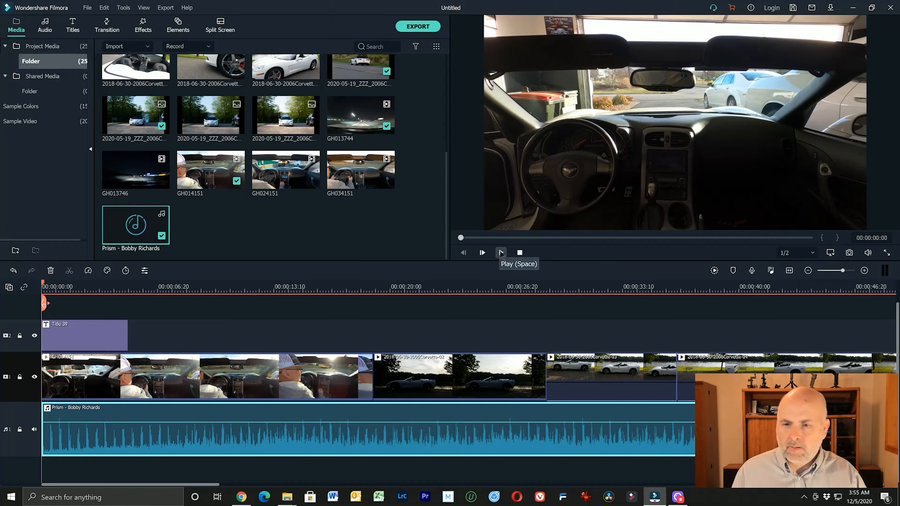
click(500, 253)
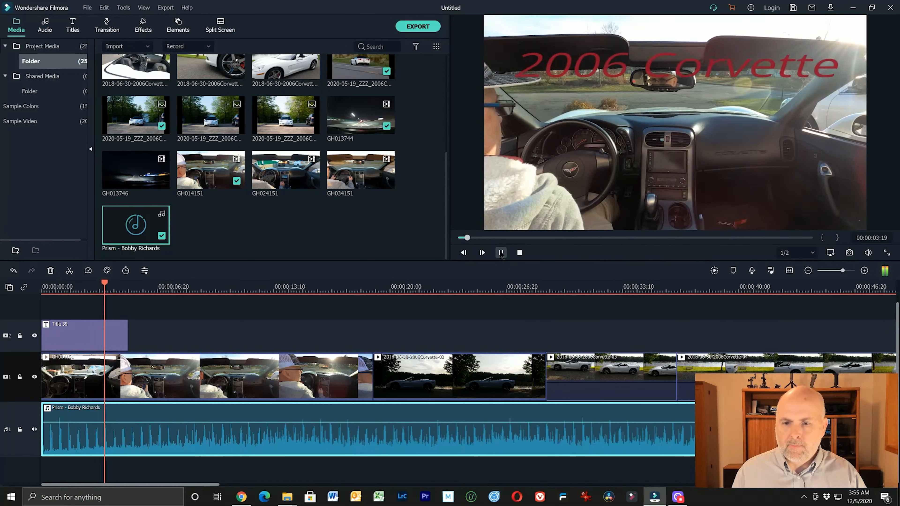
click(500, 253)
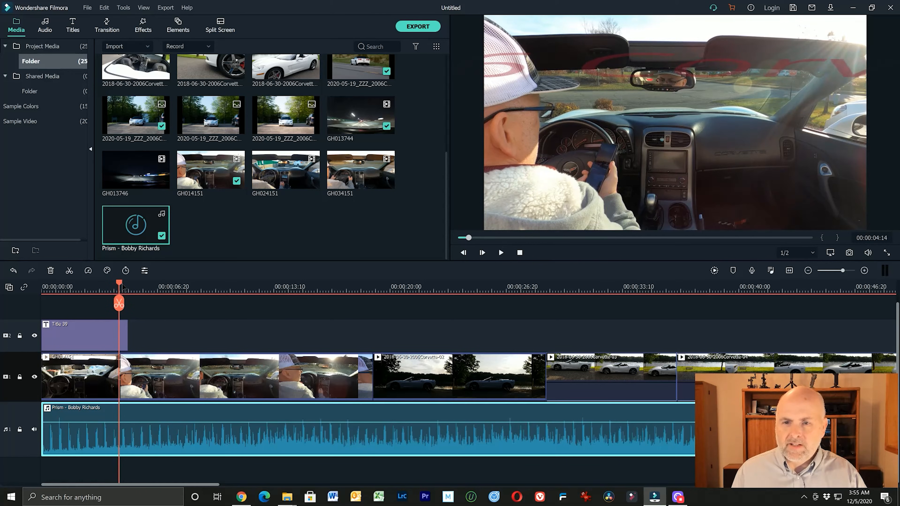
drag(119, 283, 35, 289)
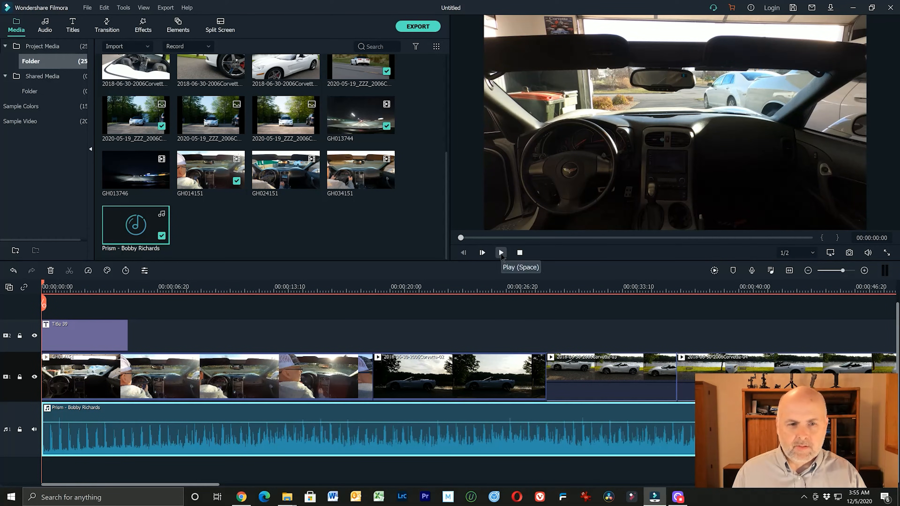
- Play the opening with the music from the start, pause at 00:00:04:05 and enlarge the timeline scale
click(500, 252)
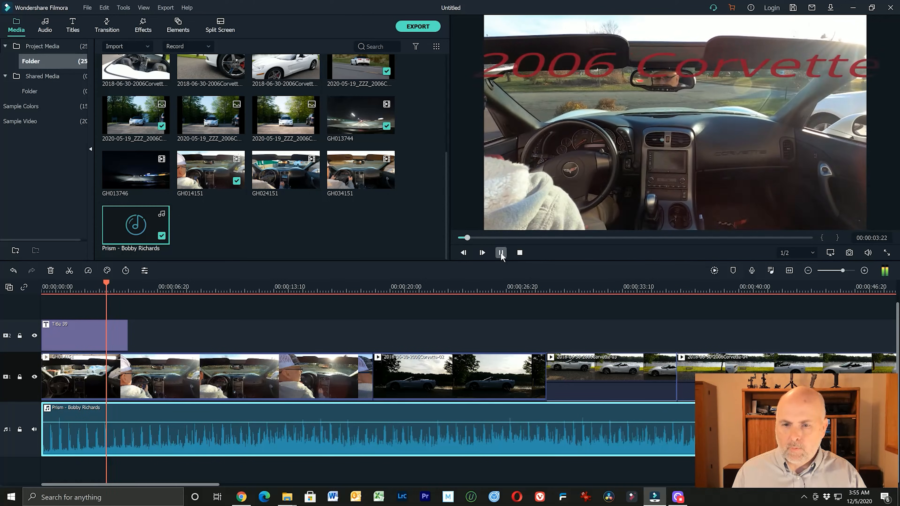
click(501, 252)
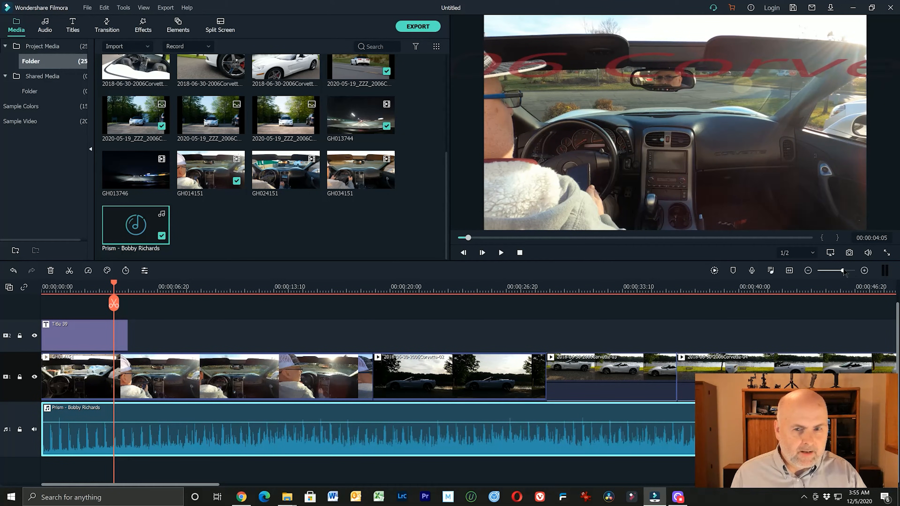
drag(838, 271, 842, 270)
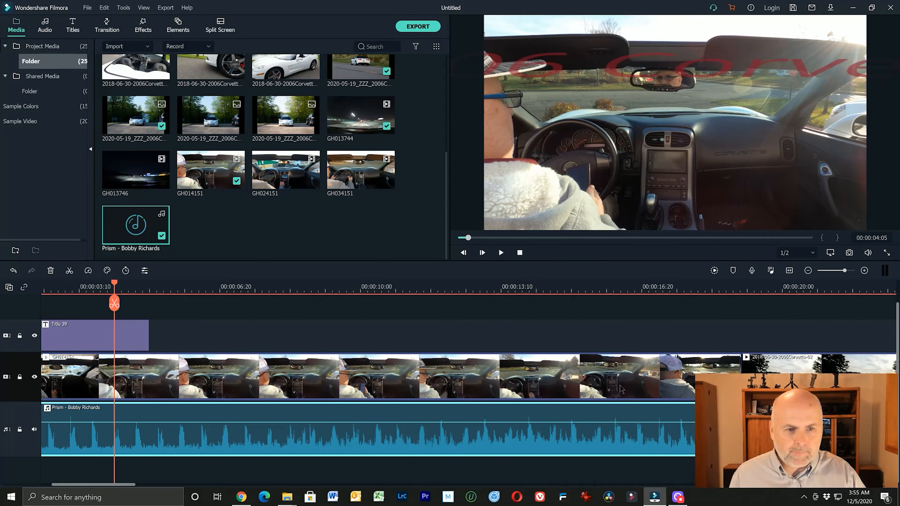
- Try trimming the end of the opening in-car clip to 00:00:04:05, and undo that trim
click(544, 356)
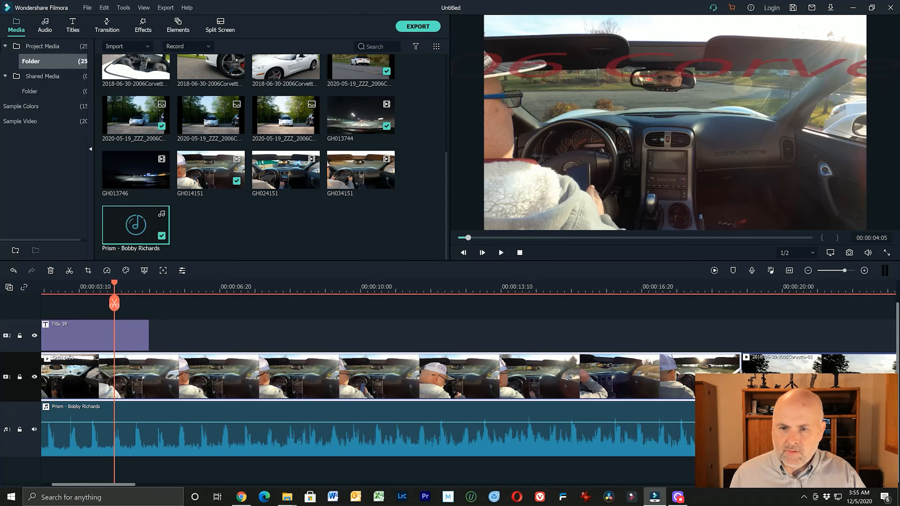
drag(739, 375, 115, 373)
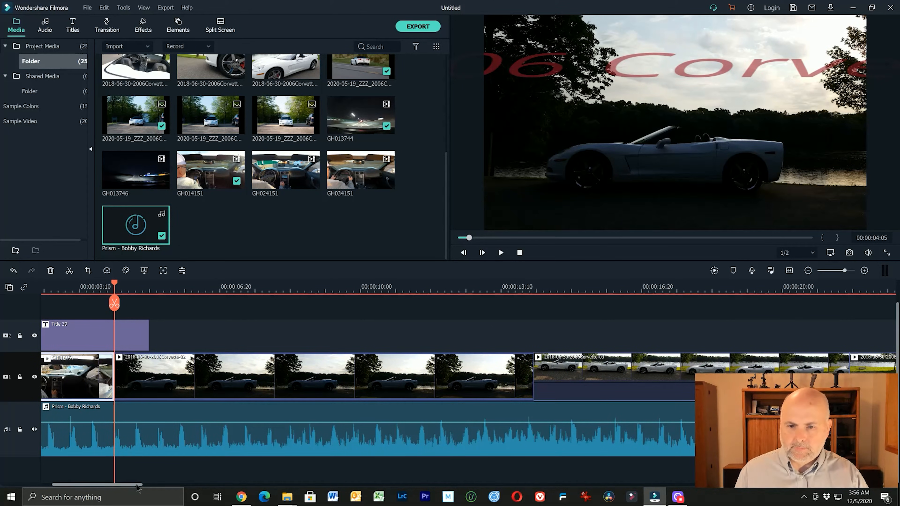
drag(137, 489, 126, 488)
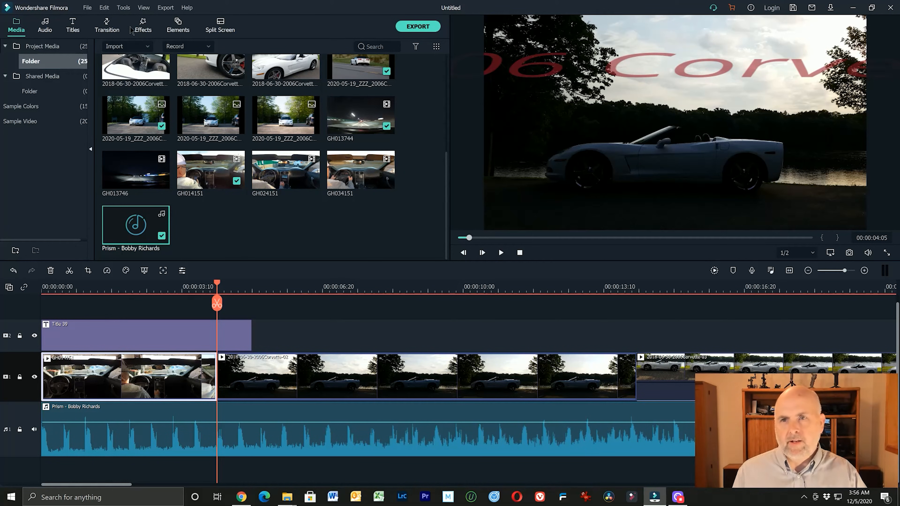
click(104, 8)
click(106, 22)
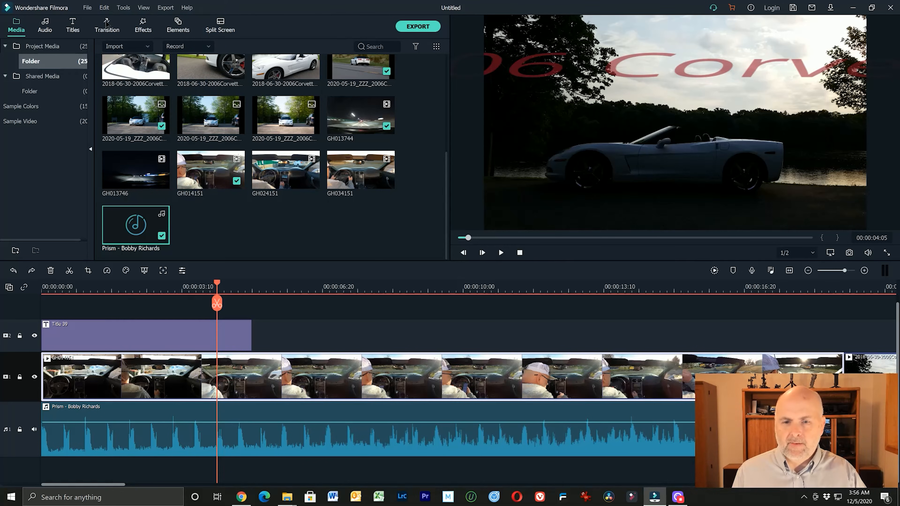
- Split the opening in-car clip at 00:00:04:06 and trim the start of its second part to skip ahead in the drive
click(219, 289)
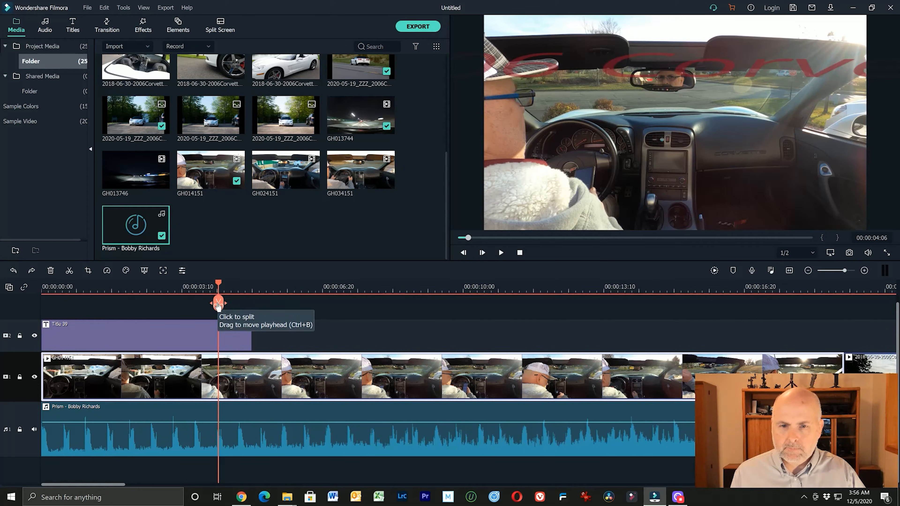
click(218, 304)
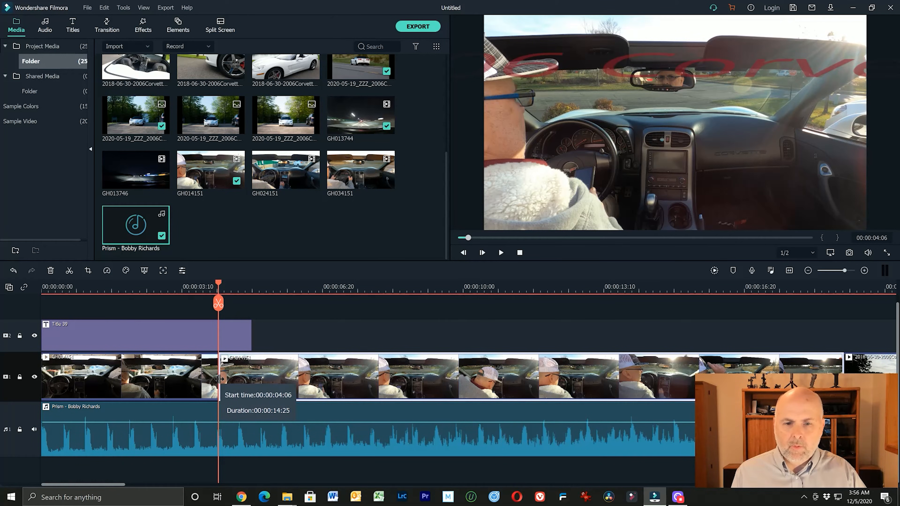
drag(219, 378, 429, 379)
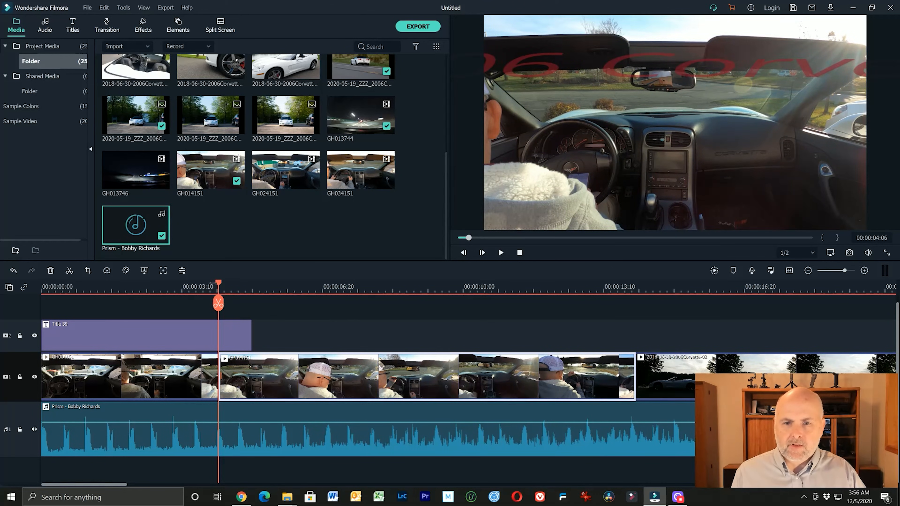
mouse_move(218, 284)
mouse_down()
mouse_move(162, 289)
mouse_move(270, 289)
mouse_move(207, 289)
mouse_up()
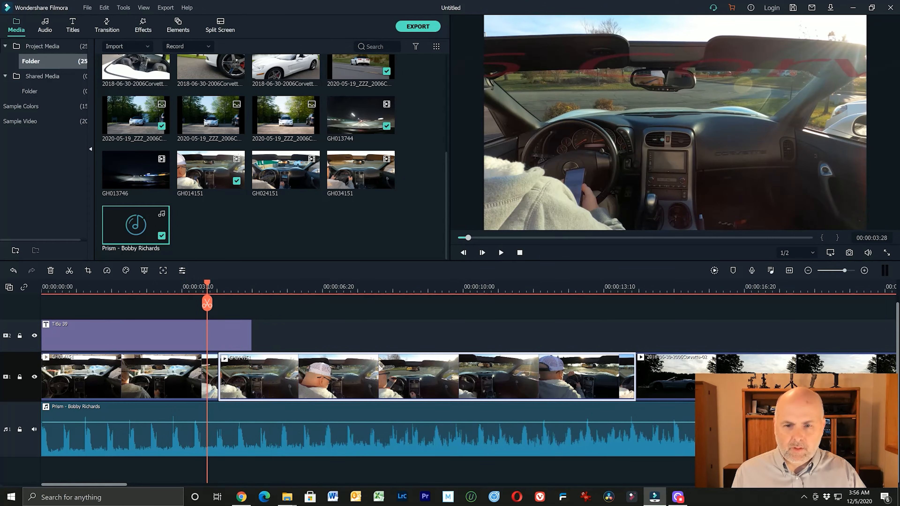
click(371, 289)
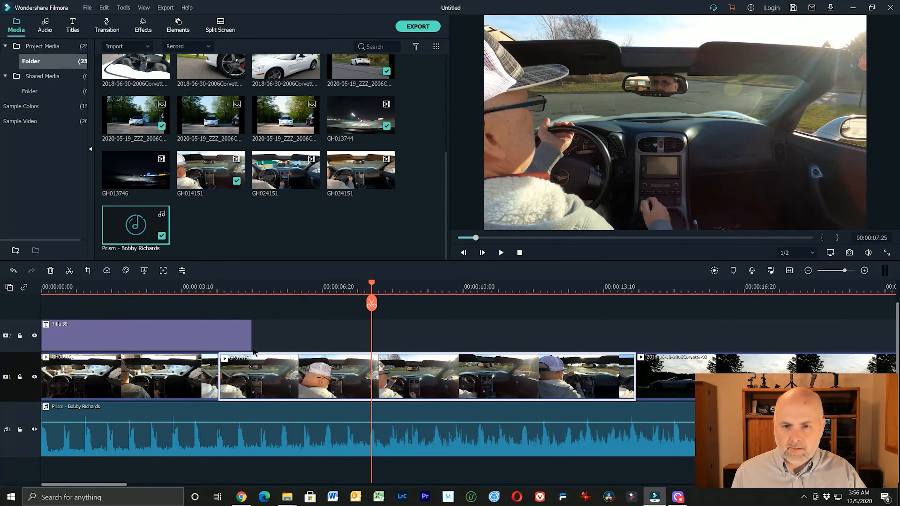
drag(220, 375, 393, 375)
drag(405, 375, 435, 376)
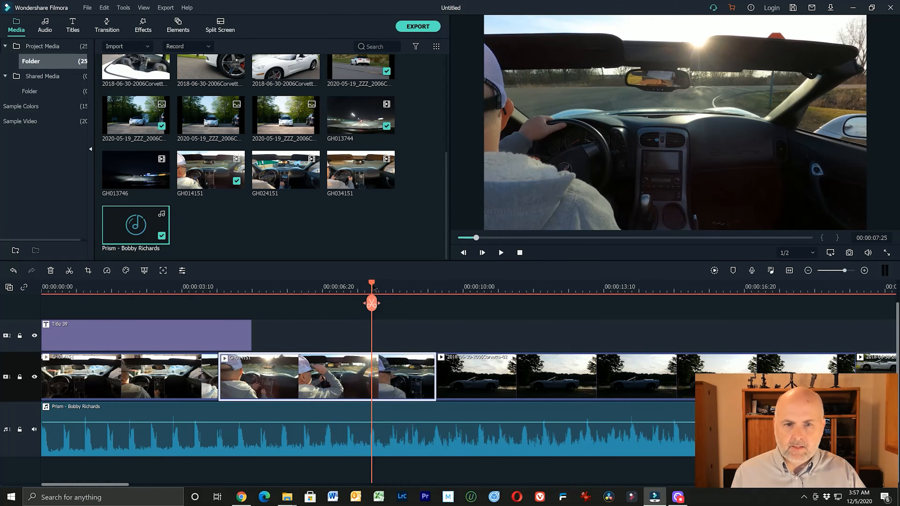
- Trim the end of the second in-car part to the music change at 00:00:08:10
drag(371, 301, 392, 307)
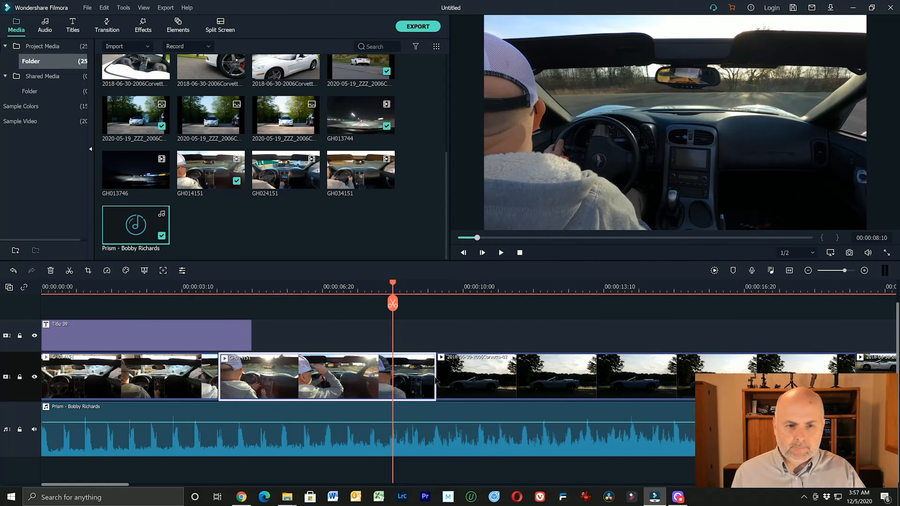
drag(432, 378, 392, 381)
drag(392, 289, 361, 289)
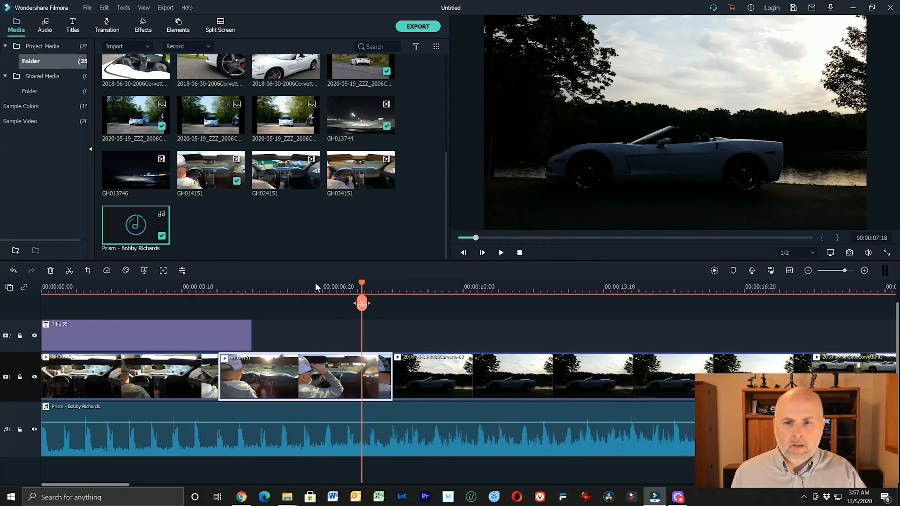
- Play the edited opening from the start, and replay the cut to the Corvette-02 clip from 00:00:08:08
key(Home)
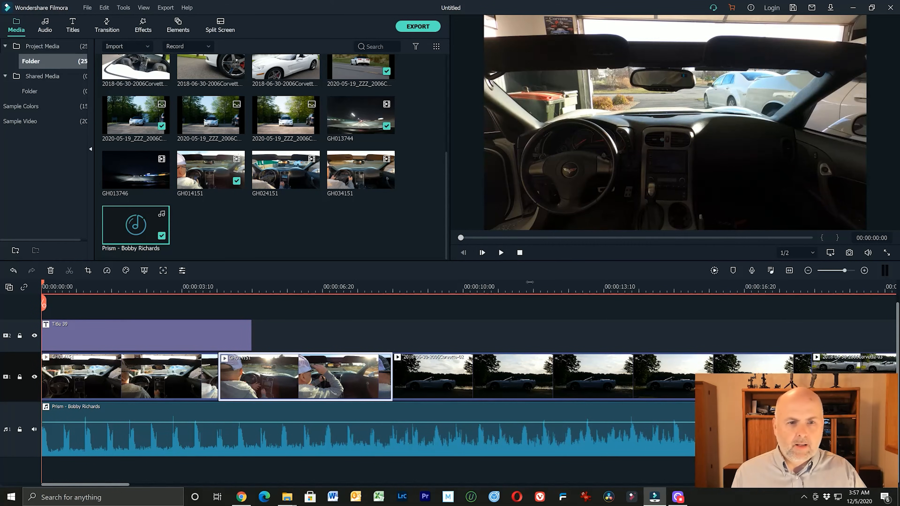
click(500, 252)
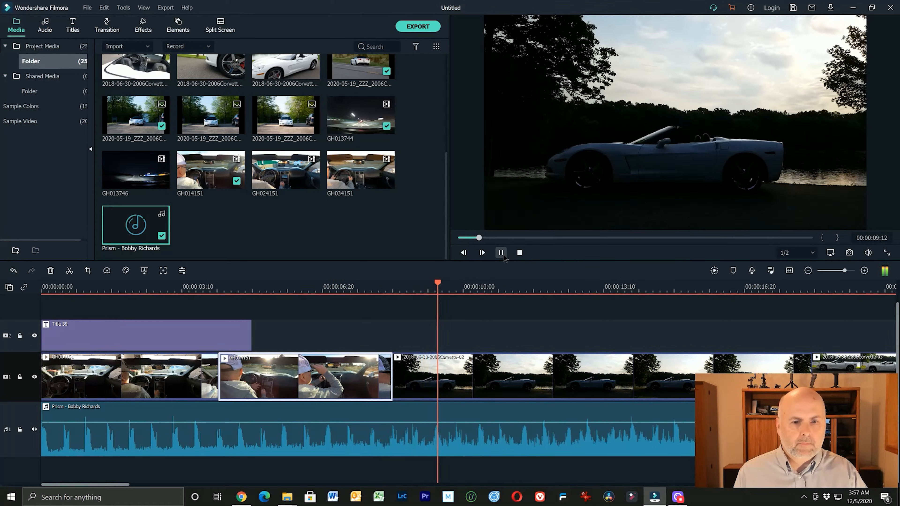
drag(126, 488, 150, 488)
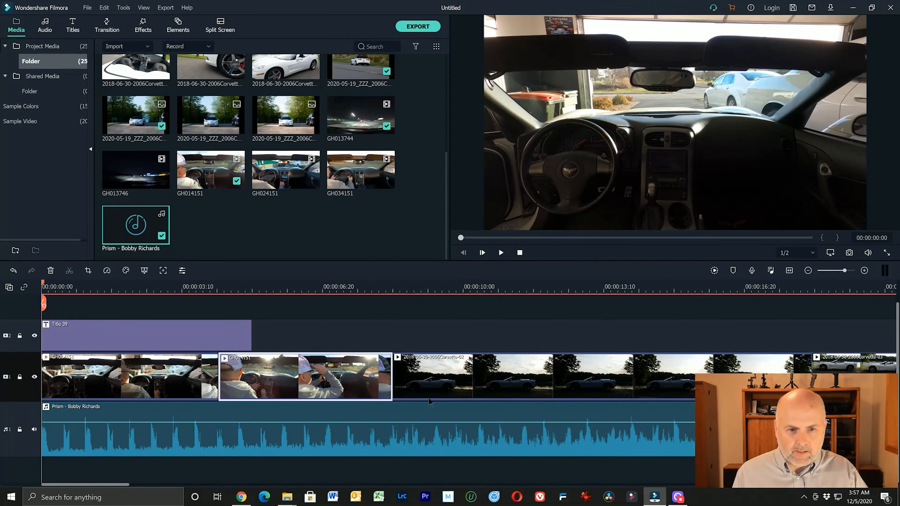
click(412, 293)
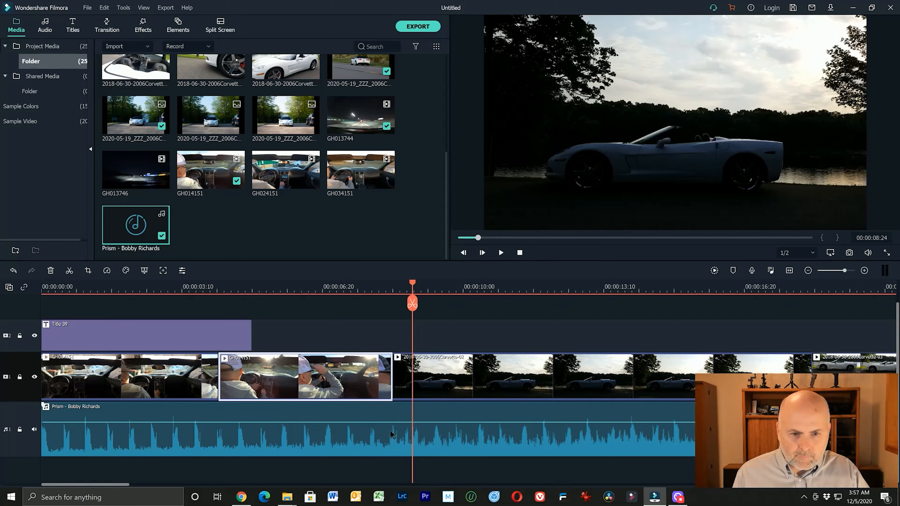
drag(411, 302, 389, 303)
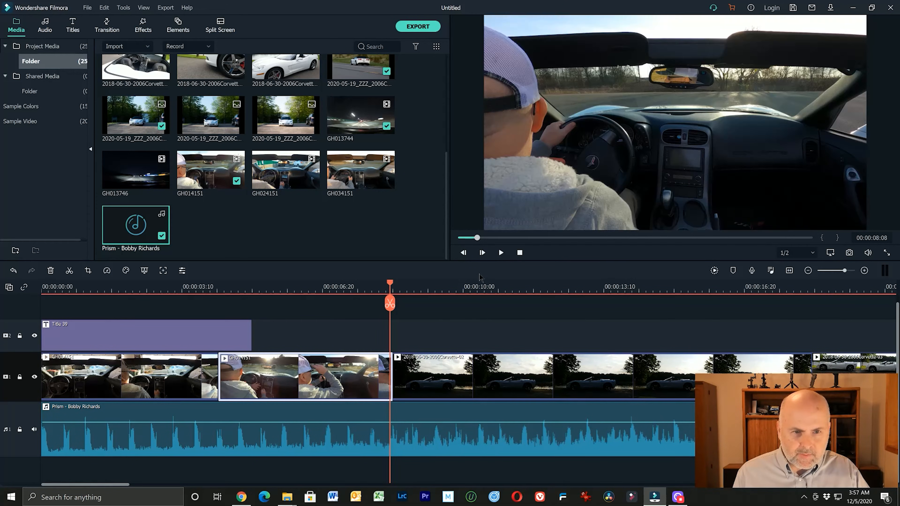
click(501, 252)
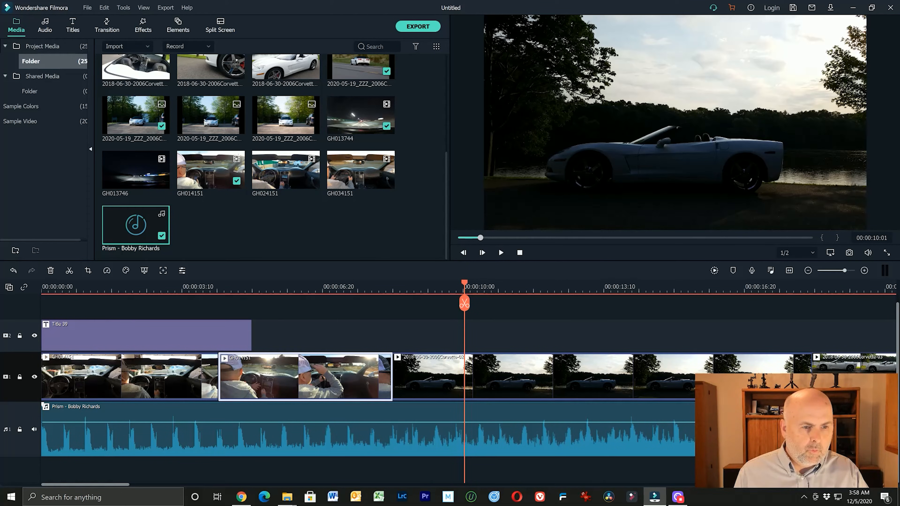
- Trim the end of the Corvette-02 clip to 00:00:16:17 to match the Prism track
click(368, 428)
click(736, 286)
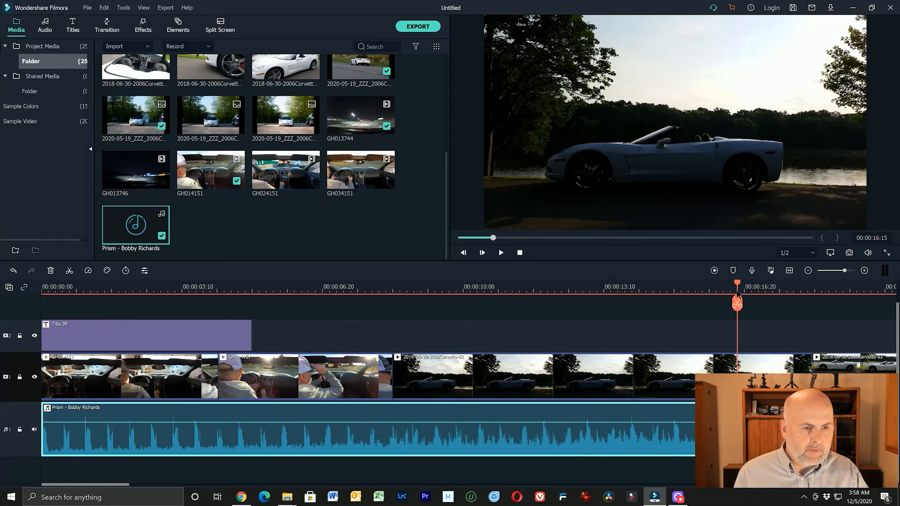
drag(737, 285, 740, 285)
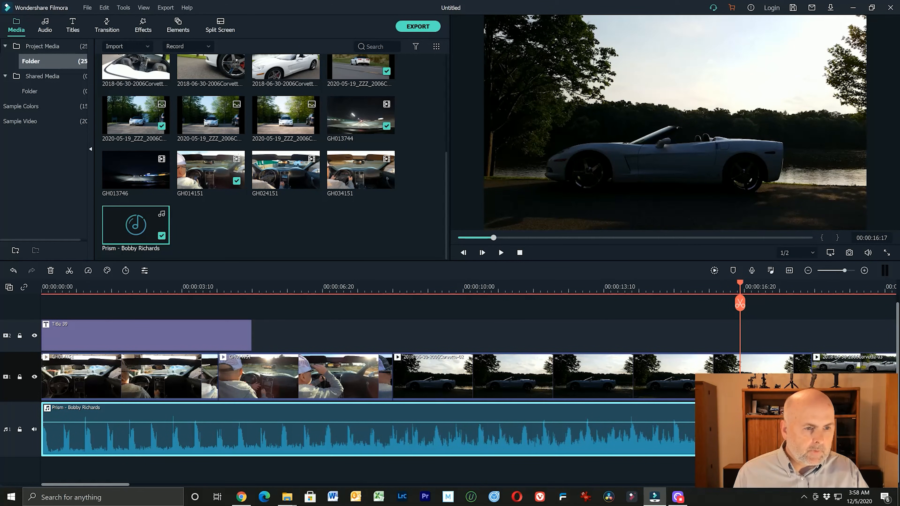
click(602, 375)
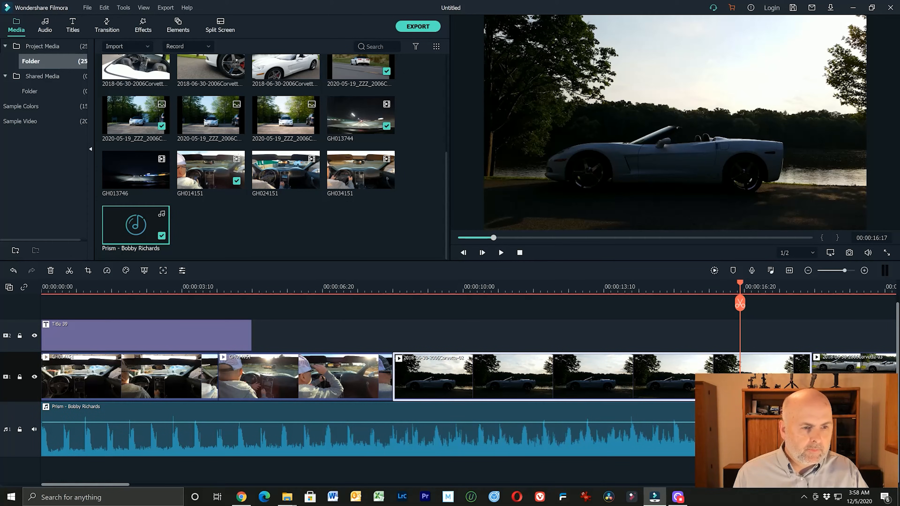
key(alt+])
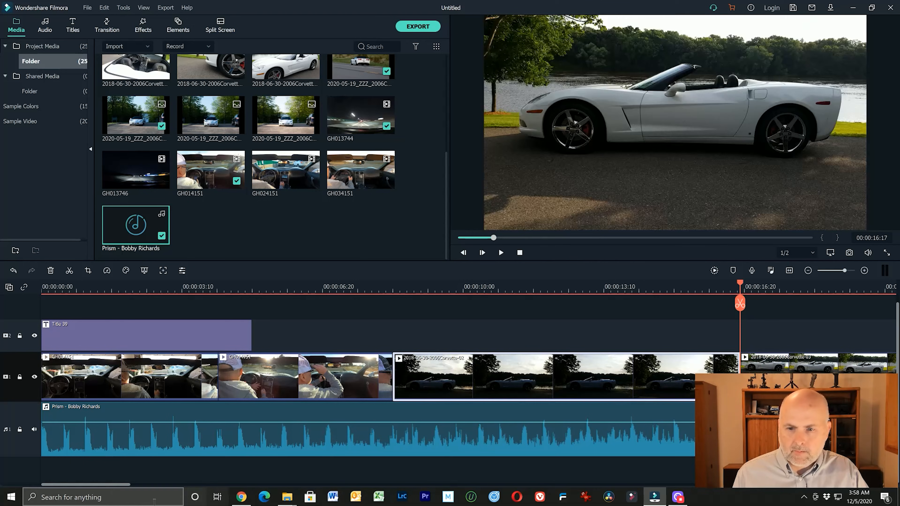
- Shorten the end of the Corvette-03 clip to the music peak at 00:00:22:24
drag(114, 485, 147, 485)
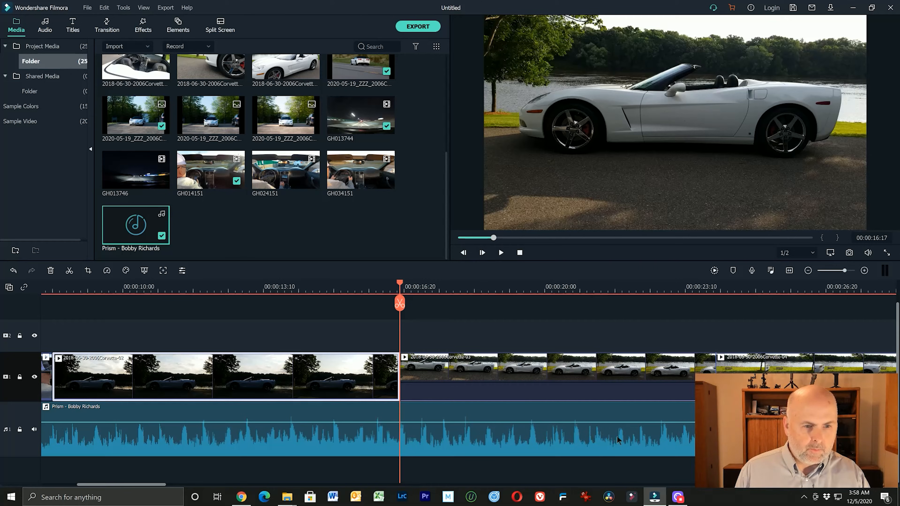
click(665, 429)
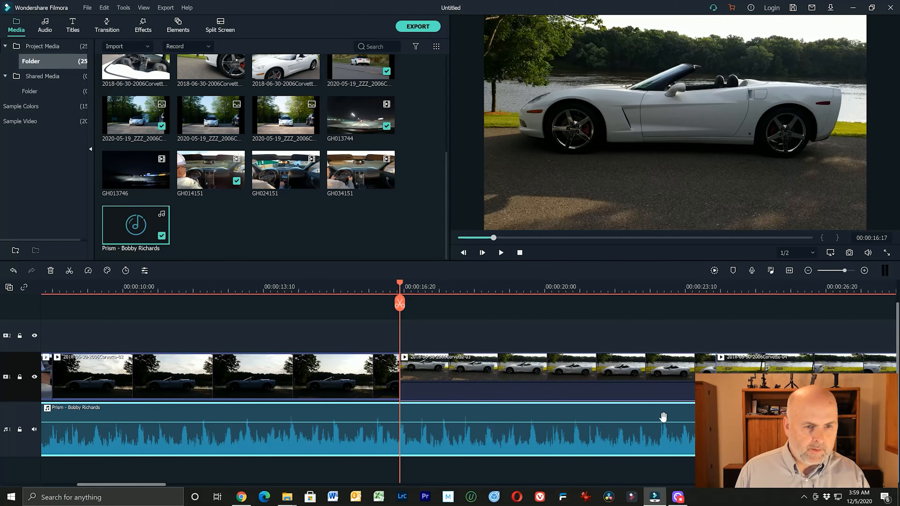
click(663, 286)
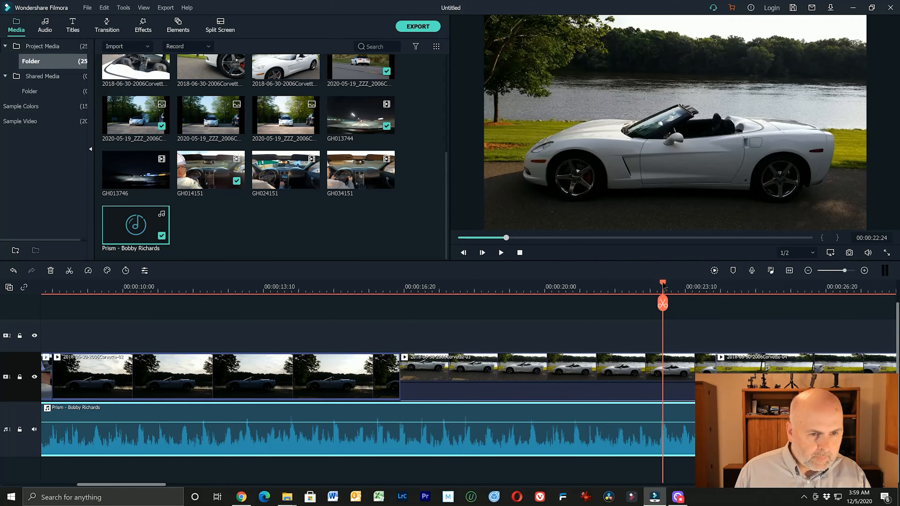
click(654, 376)
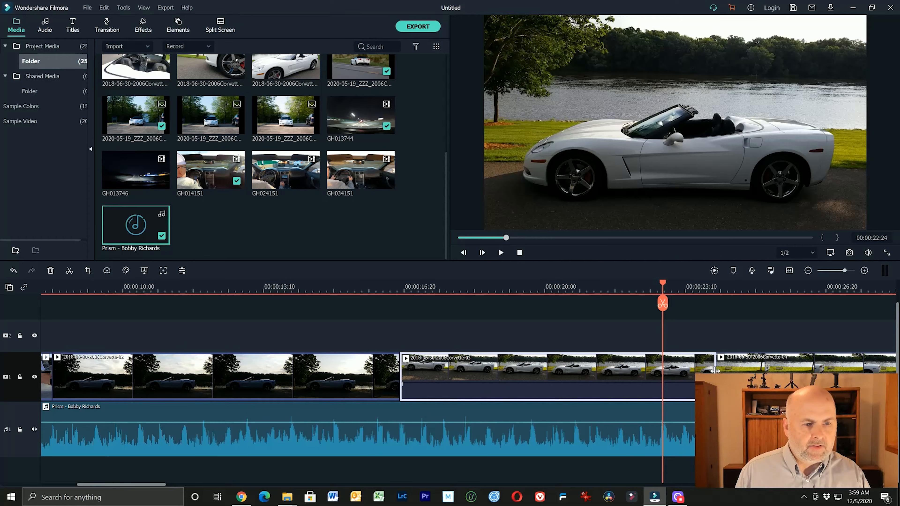
drag(715, 370, 660, 377)
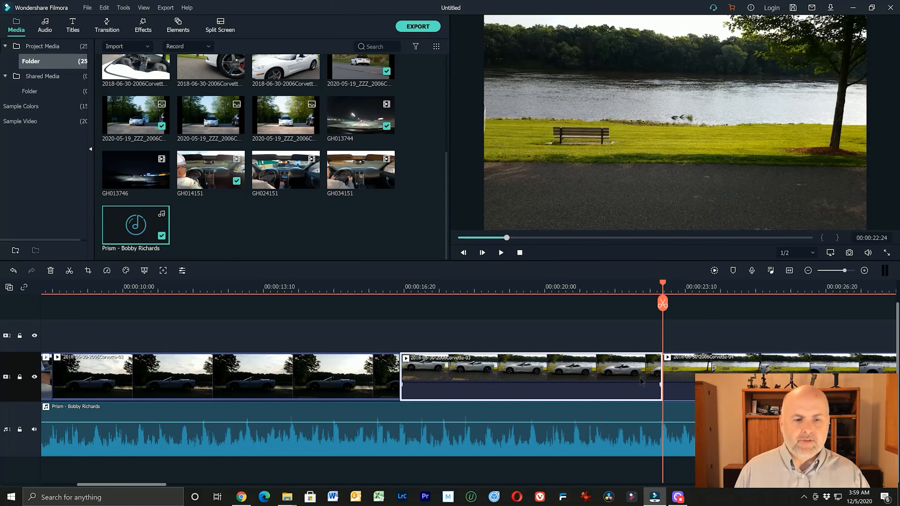
- Play the start of the Corvette-04 clip to 00:00:26:09 and trim off its beginning up to that point
drag(118, 484, 161, 485)
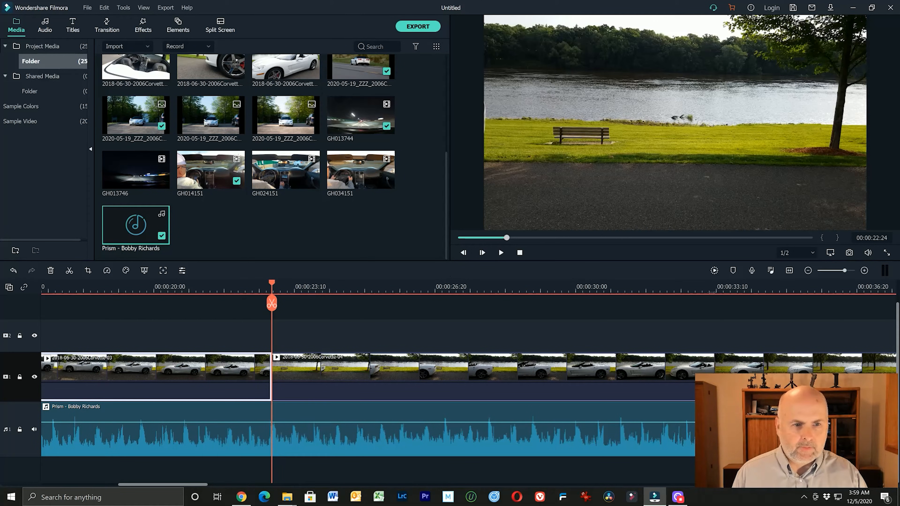
click(505, 254)
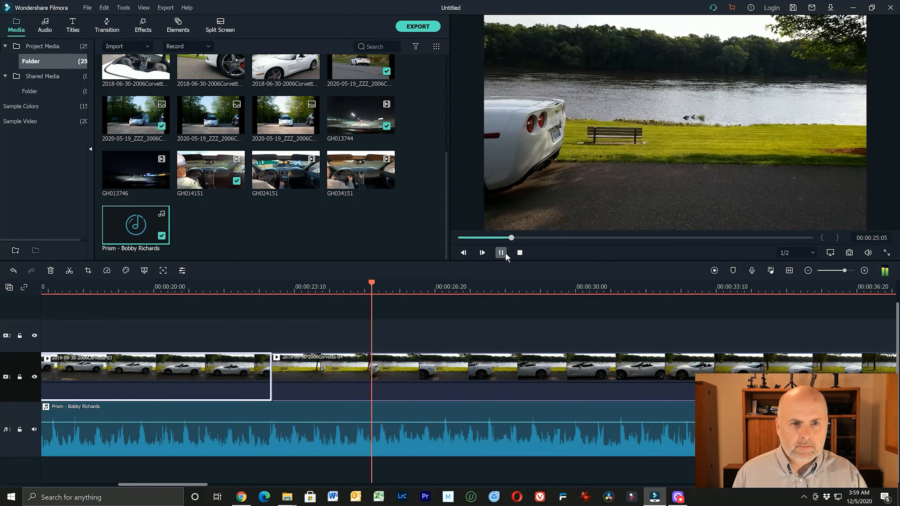
click(506, 255)
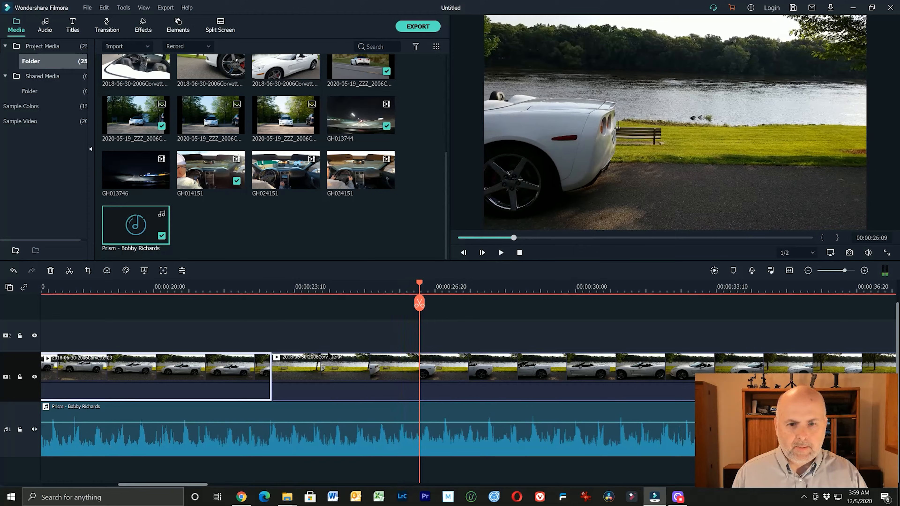
click(280, 375)
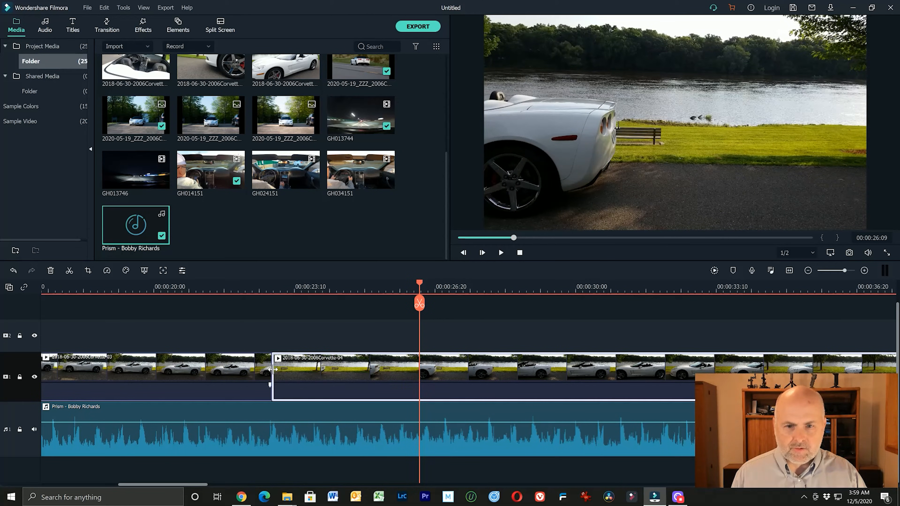
drag(272, 369, 418, 379)
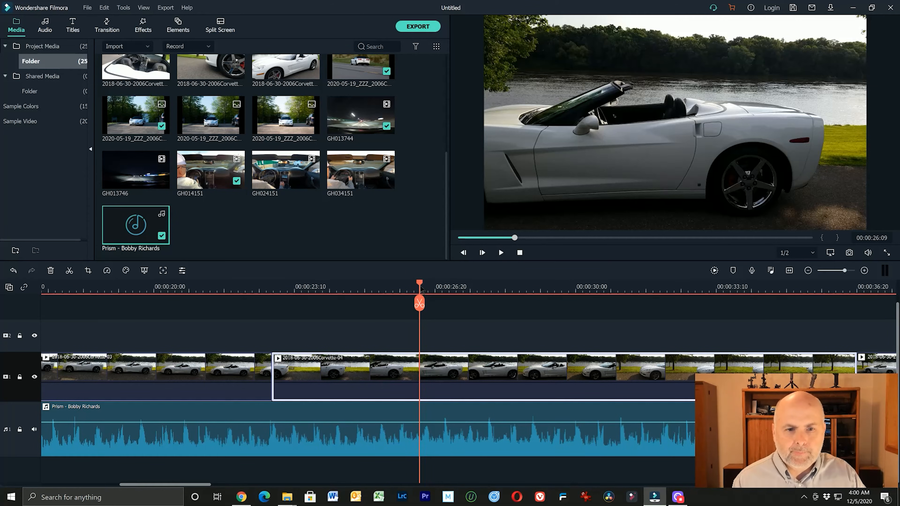
- Trim the end of the Corvette-04 clip to 00:00:31:02 to match the Prism track
drag(419, 301, 622, 315)
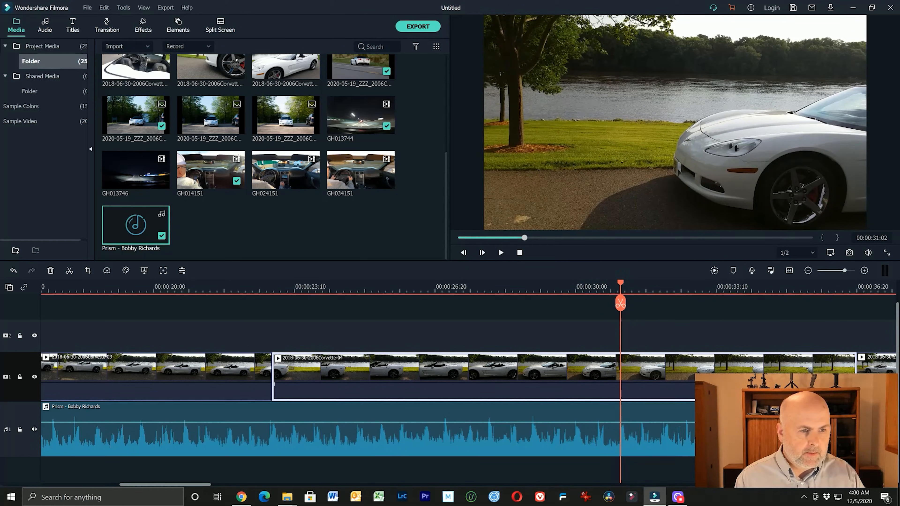
drag(856, 387, 620, 385)
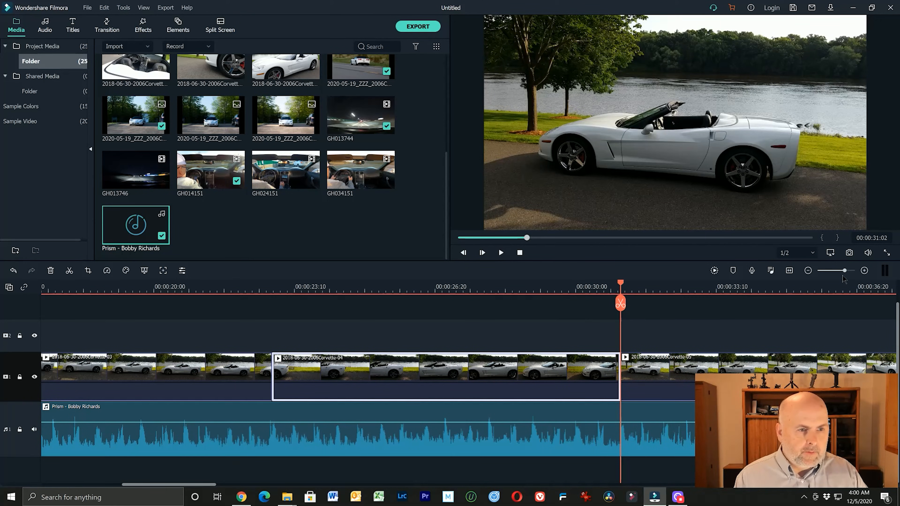
- Play the edited sequence from the start through the cut from the Corvette-04 clip to the Corvette-05 clip
drag(844, 270, 835, 270)
drag(843, 270, 841, 272)
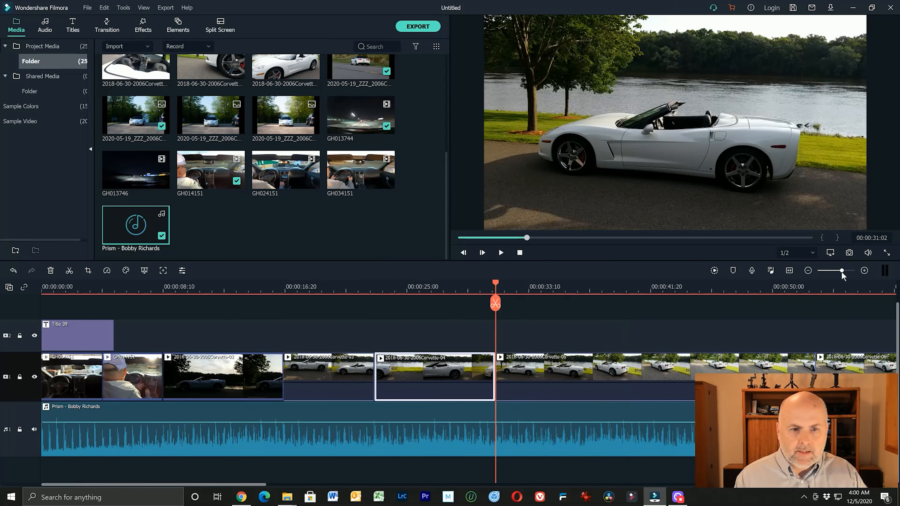
drag(421, 287, 29, 292)
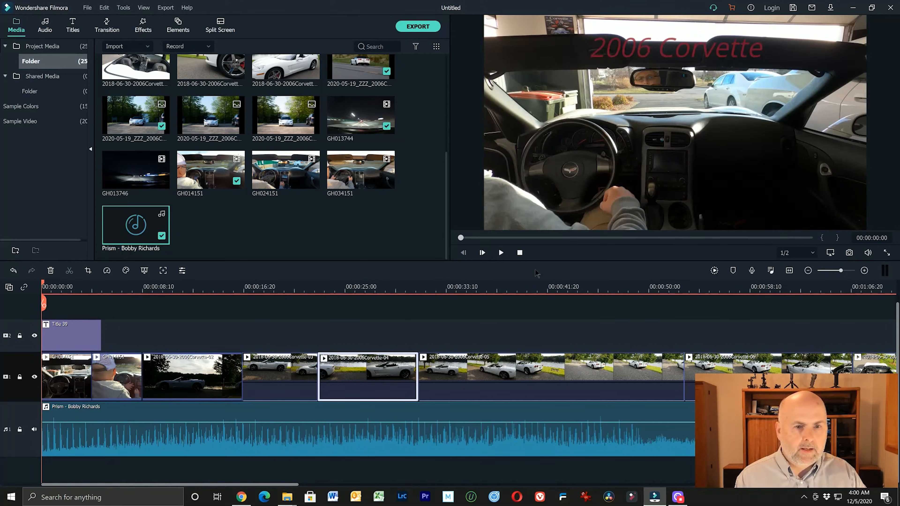
click(500, 253)
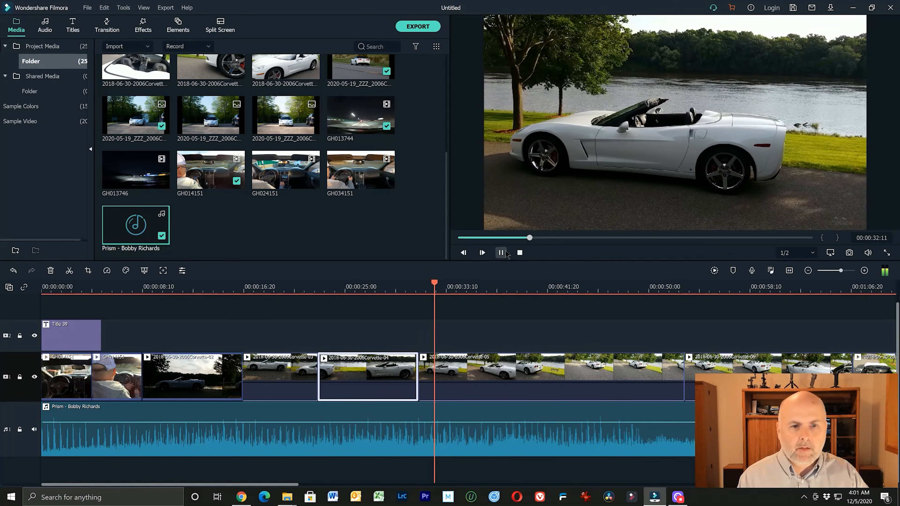
- Shorten the end of the Corvette-05 clip to the music peak at 00:00:38:28
drag(301, 289, 277, 289)
drag(841, 271, 845, 272)
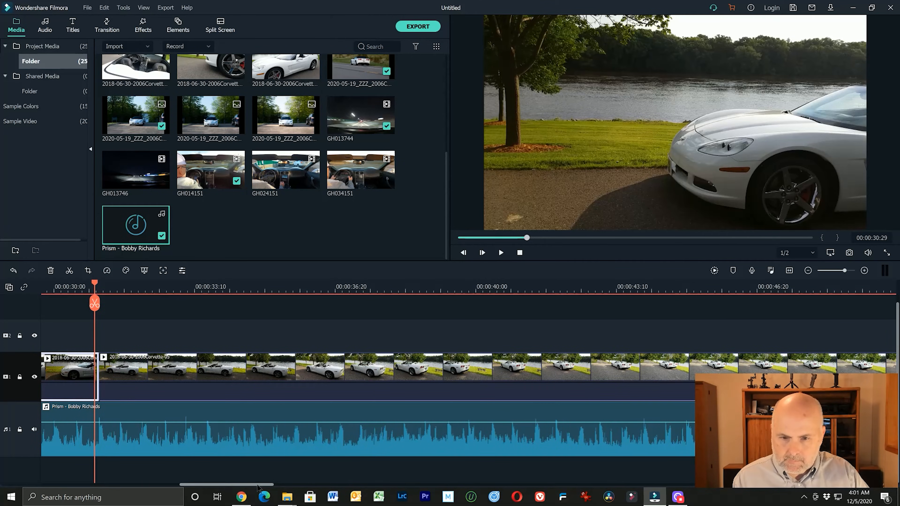
drag(258, 486, 245, 487)
drag(215, 289, 551, 304)
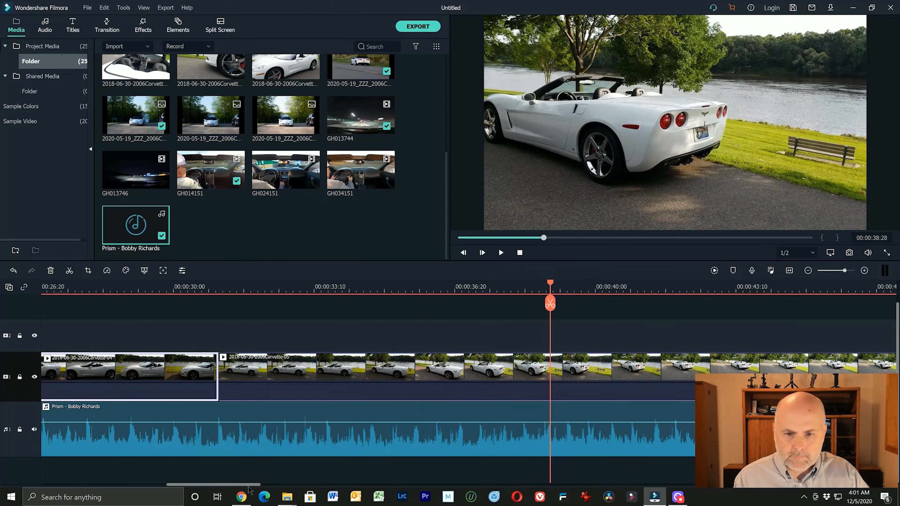
drag(240, 485, 290, 493)
drag(683, 368, 91, 380)
- Trim the end of the Corvette-06 clip to 00:00:45:16
mouse_move(265, 486)
mouse_down()
mouse_move(215, 487)
mouse_move(262, 488)
mouse_up()
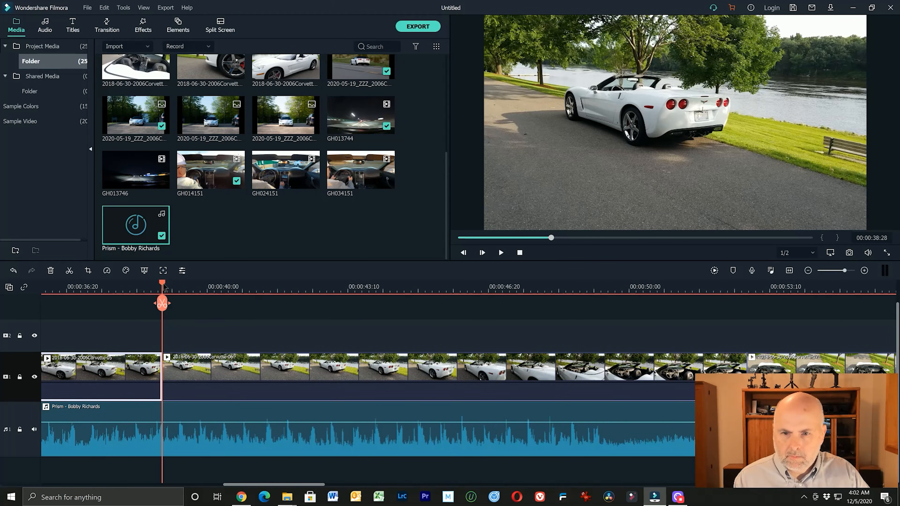
drag(164, 285, 441, 312)
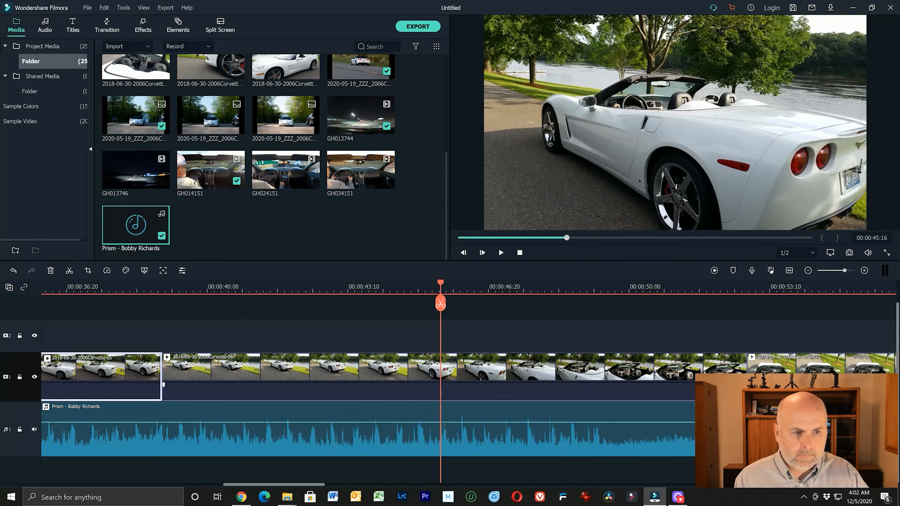
drag(744, 370, 439, 370)
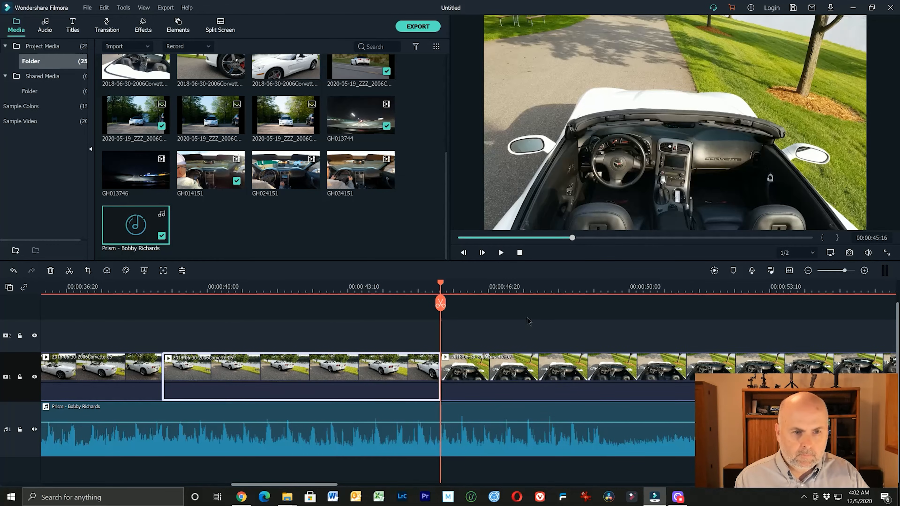
- Check the music around 00:00:49:08, and play the Corvette-07 clip from 00:00:45:22 to 00:00:59:23
drag(444, 290, 598, 305)
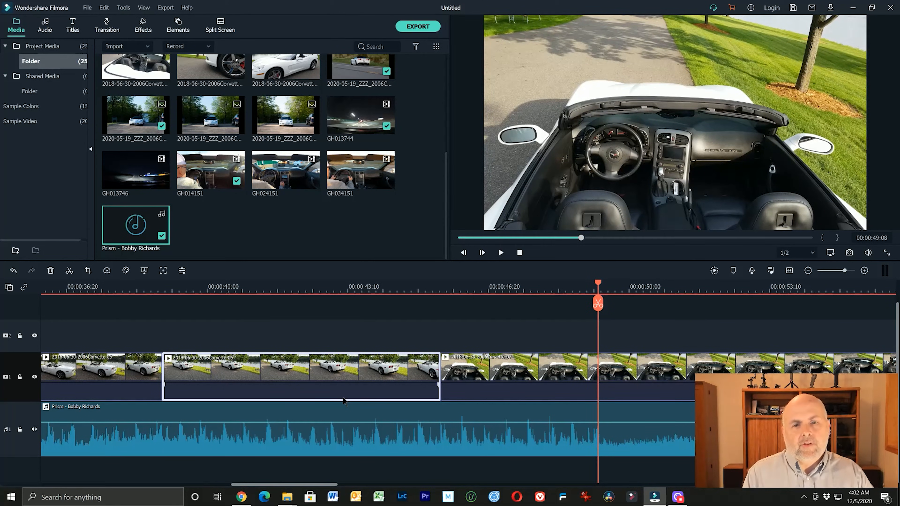
drag(298, 488, 333, 496)
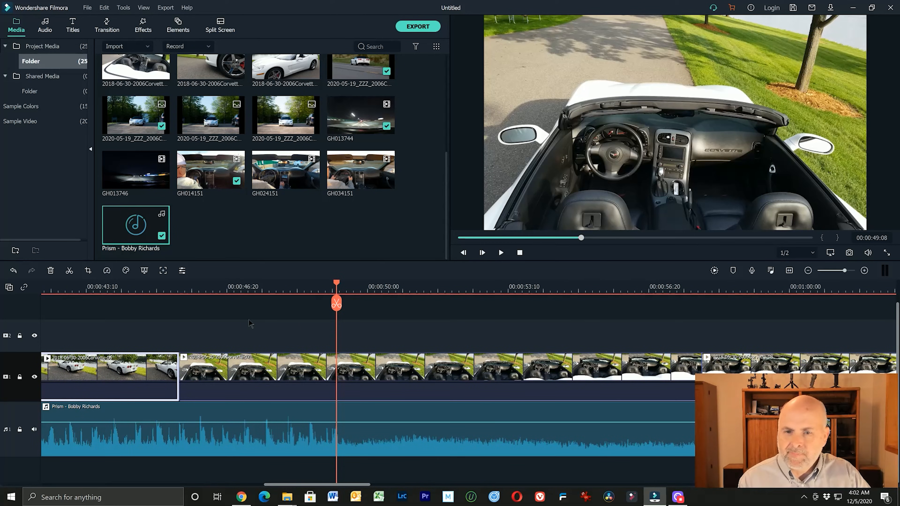
click(187, 284)
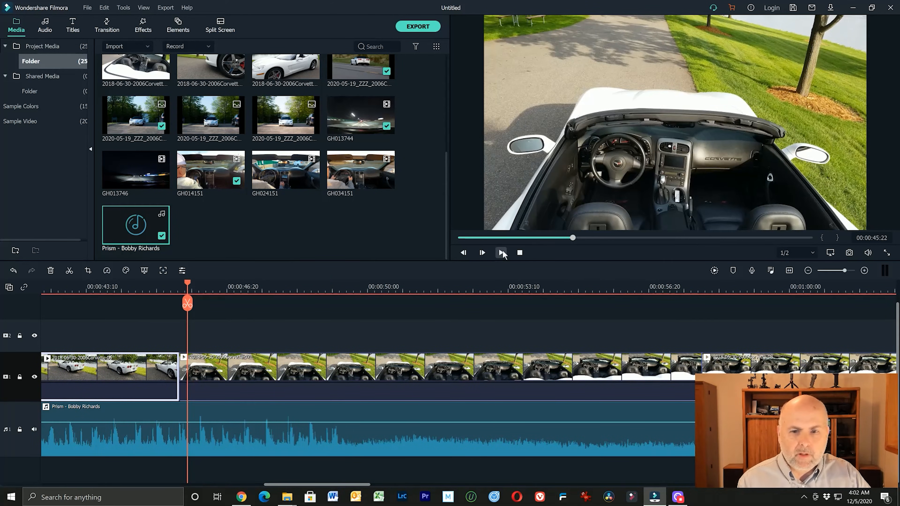
click(501, 252)
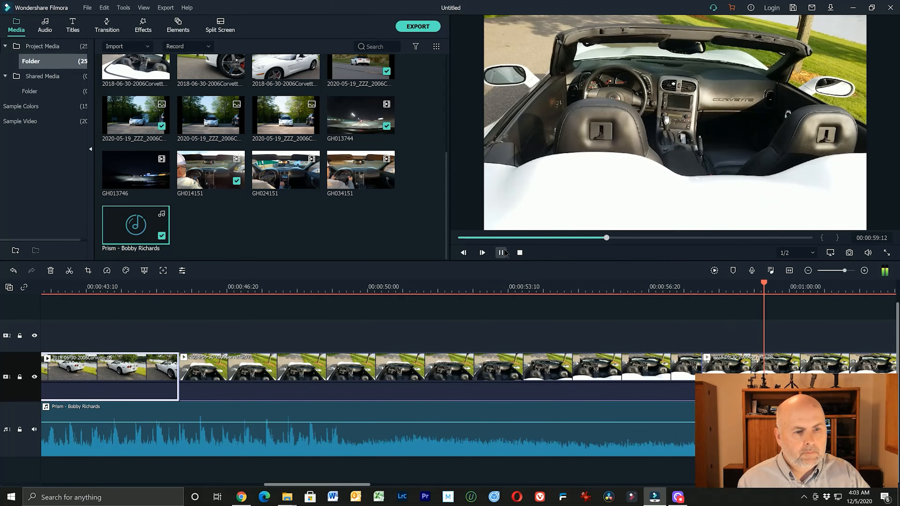
click(503, 253)
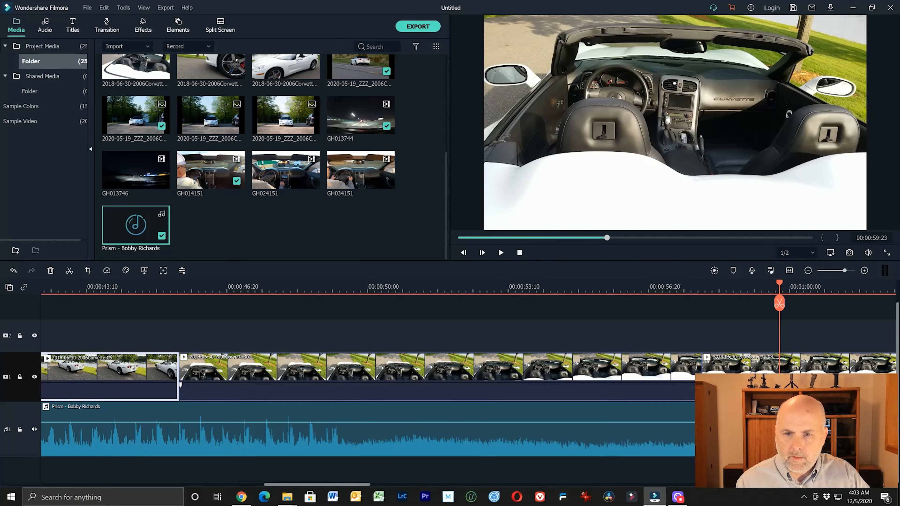
- Extend the end of the Corvette-06 clip to the music peak at 00:00:48:04
drag(179, 370, 287, 378)
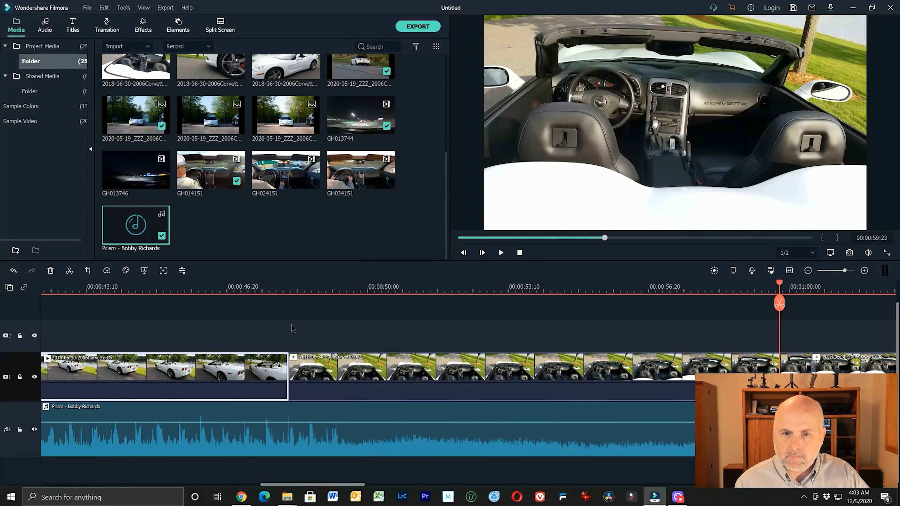
click(280, 314)
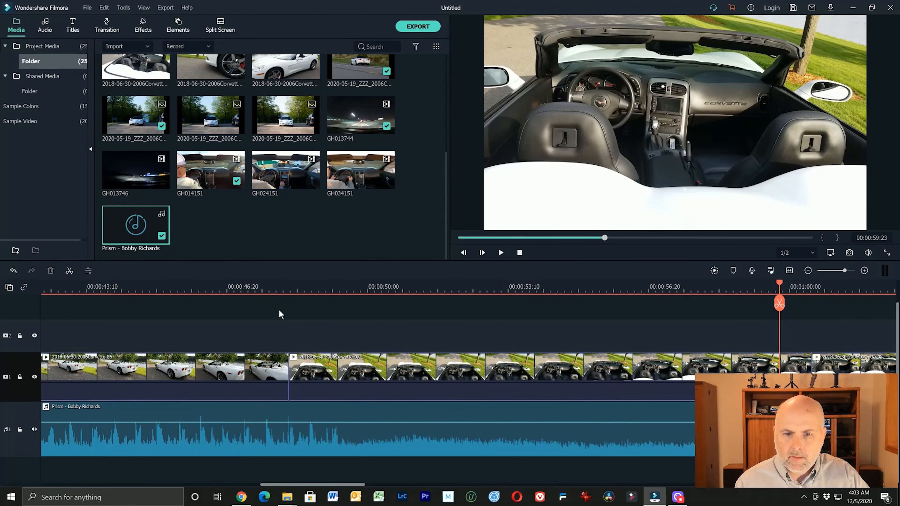
click(285, 290)
- Play the Corvette-07 clip from 00:00:55:06 to locate the music change, and trim the clip's end to 00:00:57:27
drag(313, 485, 336, 486)
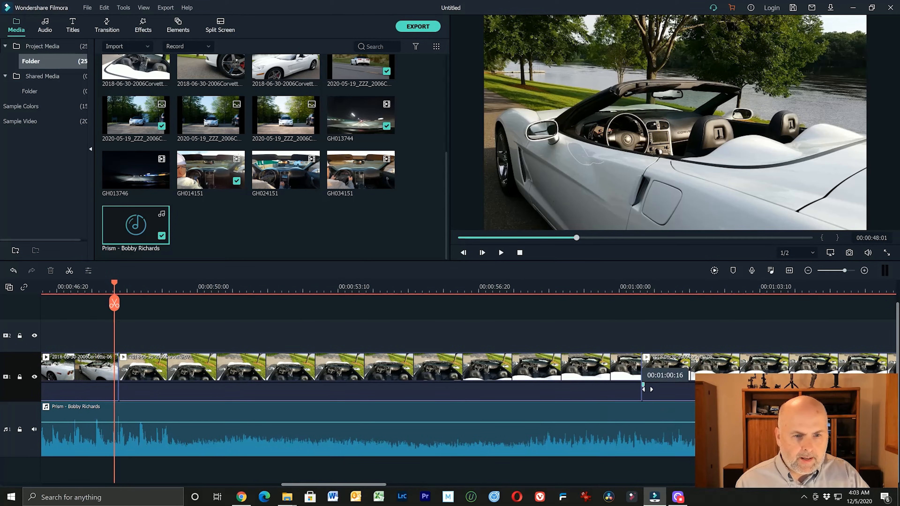
click(417, 286)
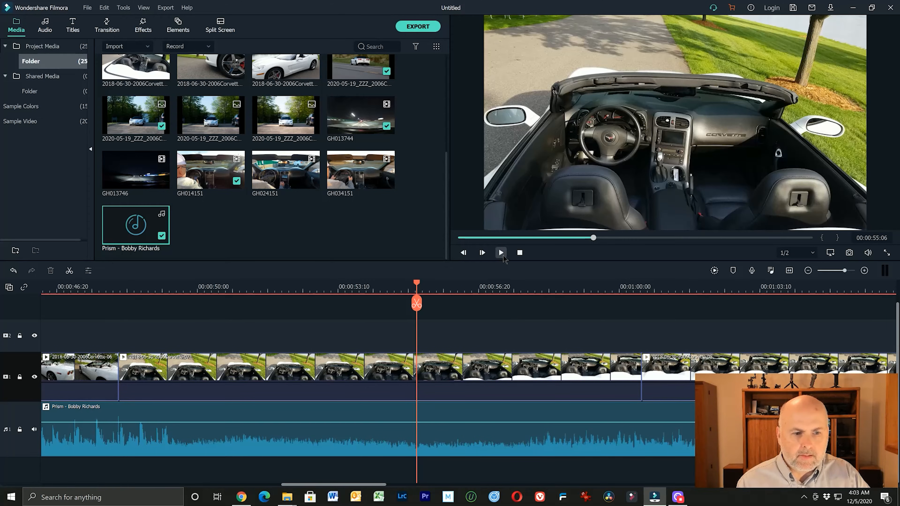
click(500, 253)
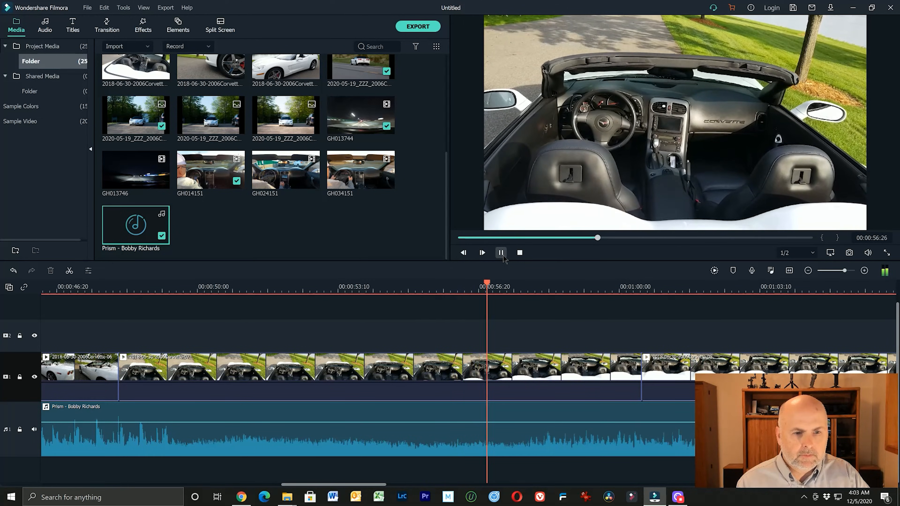
click(502, 255)
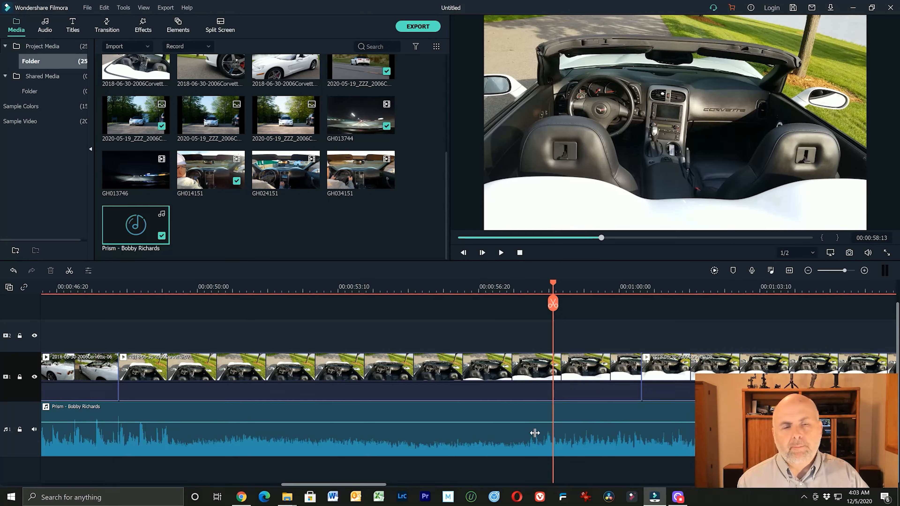
drag(553, 283, 531, 302)
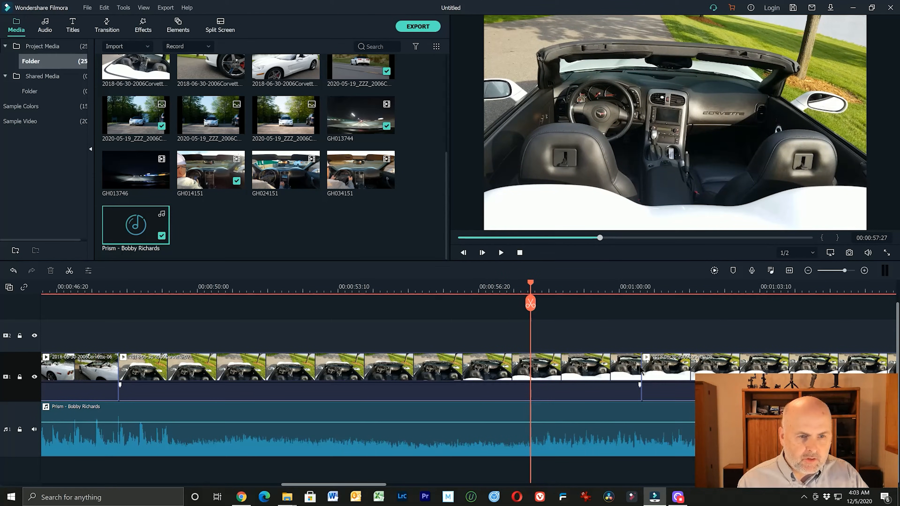
click(620, 369)
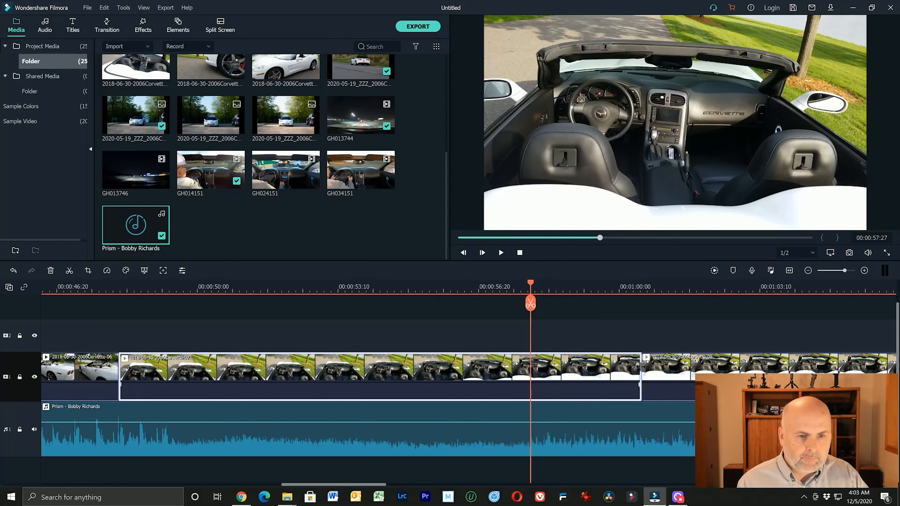
drag(639, 369, 529, 369)
- Play the Corvette-07 clip from its start at 00:00:48:04 across its end cut to 00:01:01:00
click(469, 289)
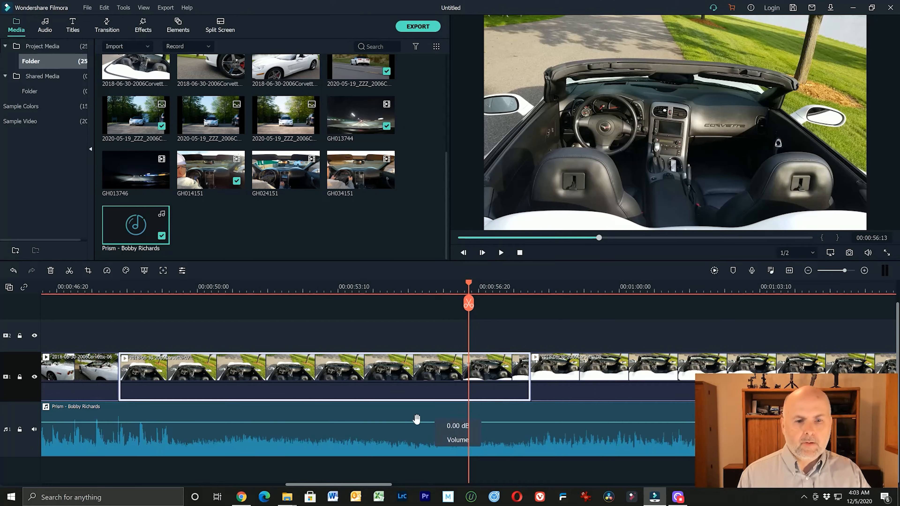
click(119, 297)
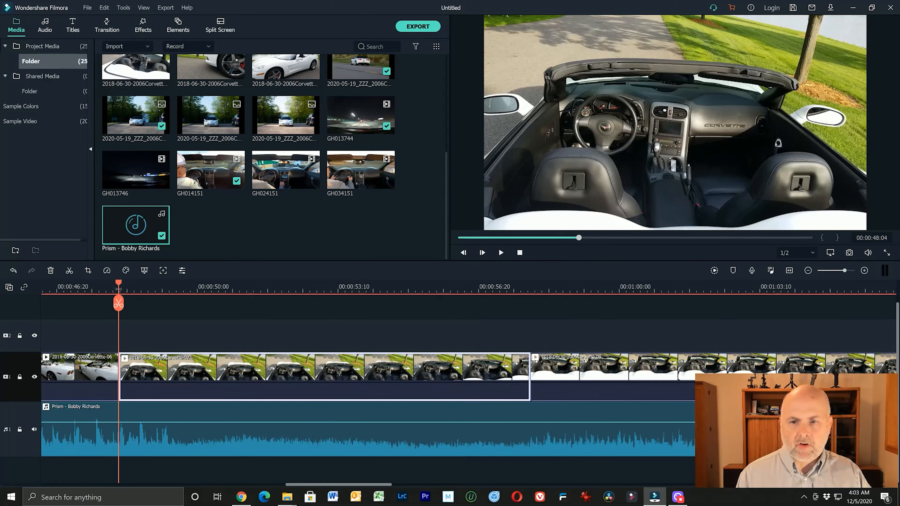
click(501, 252)
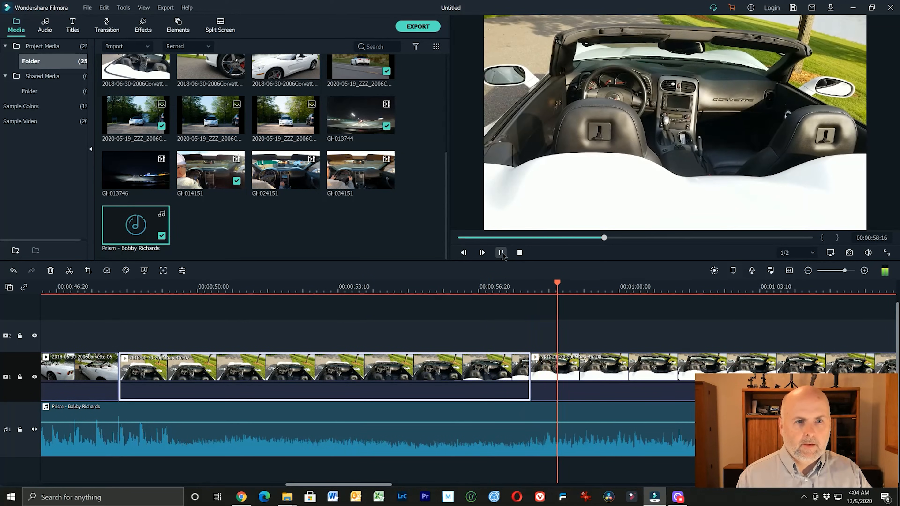
click(500, 253)
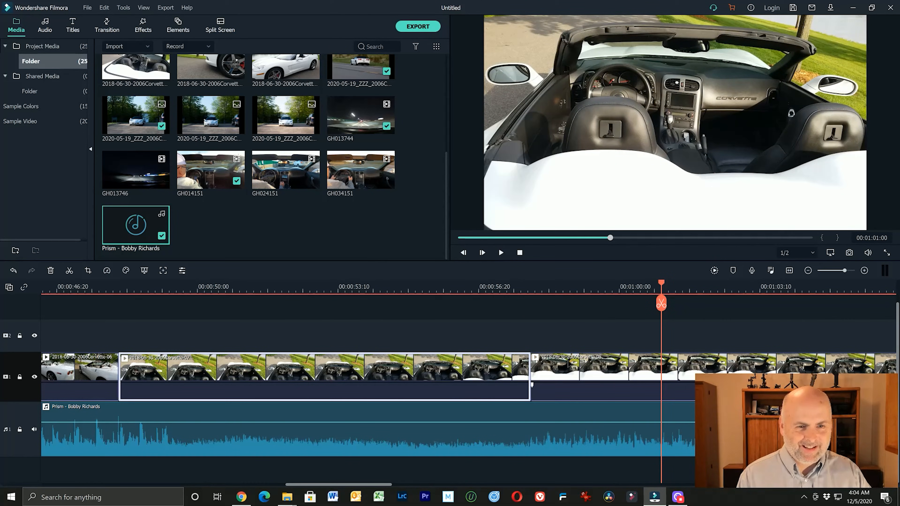
- Delete the similar interior clip that directly follows the Corvette-07 clip on the video track
click(569, 363)
drag(382, 489, 392, 489)
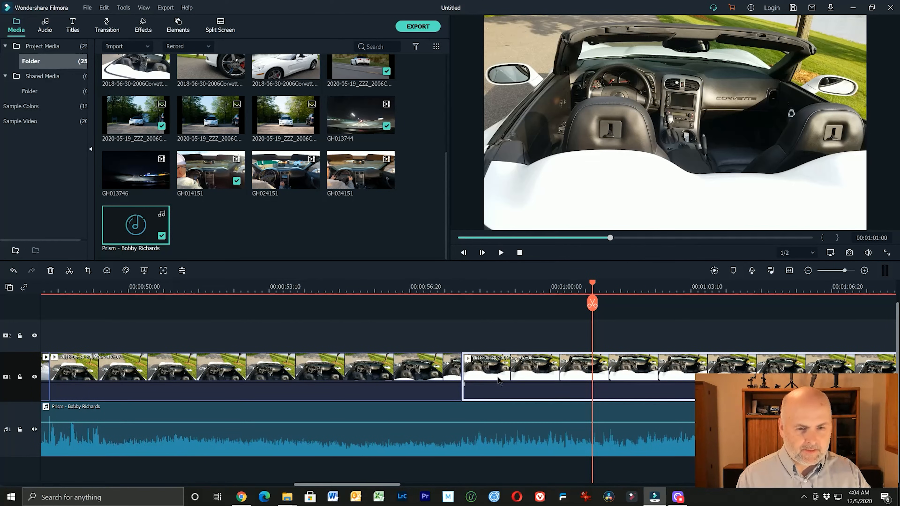
drag(412, 485, 418, 484)
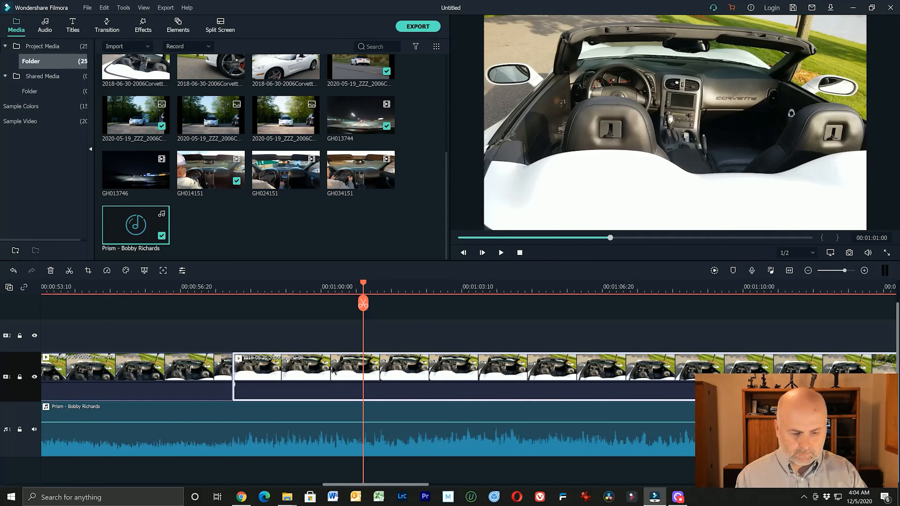
key(Delete)
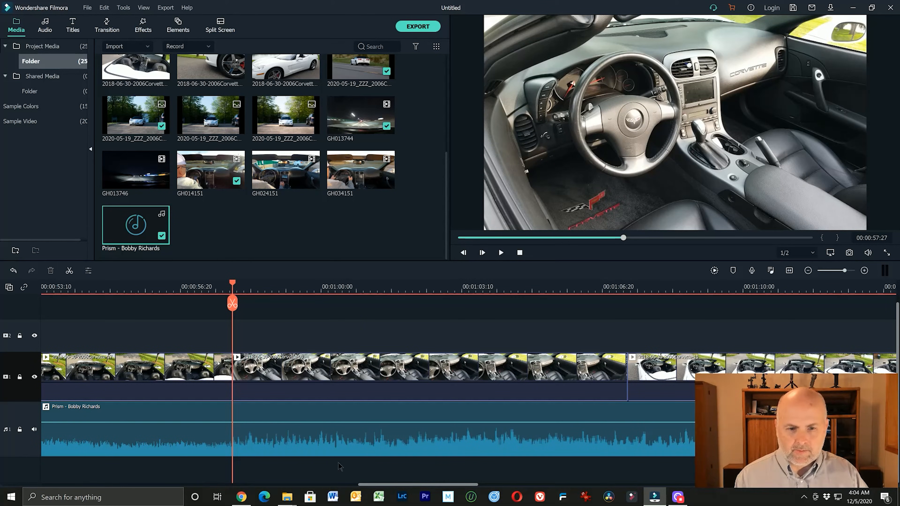
- Extend the end of the Corvette-06 clip to 00:00:49:08, where the Prism music quiets down
drag(395, 487, 300, 489)
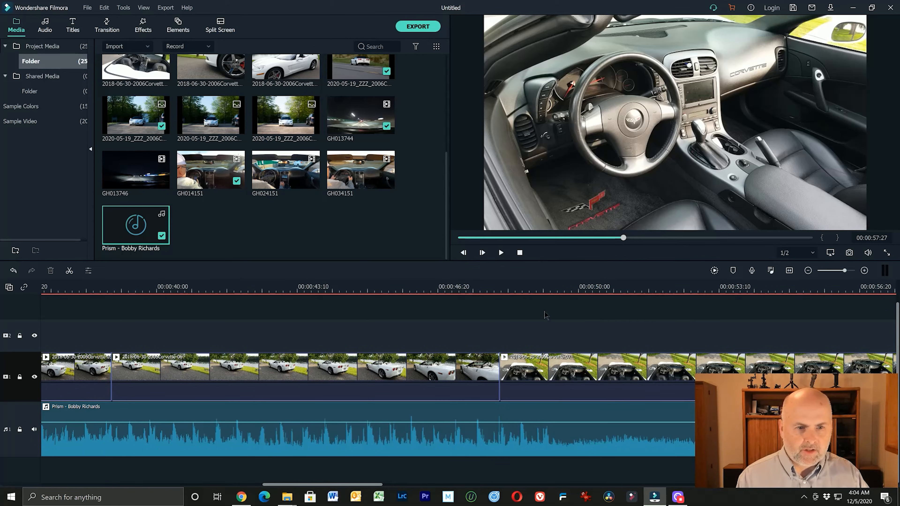
click(543, 289)
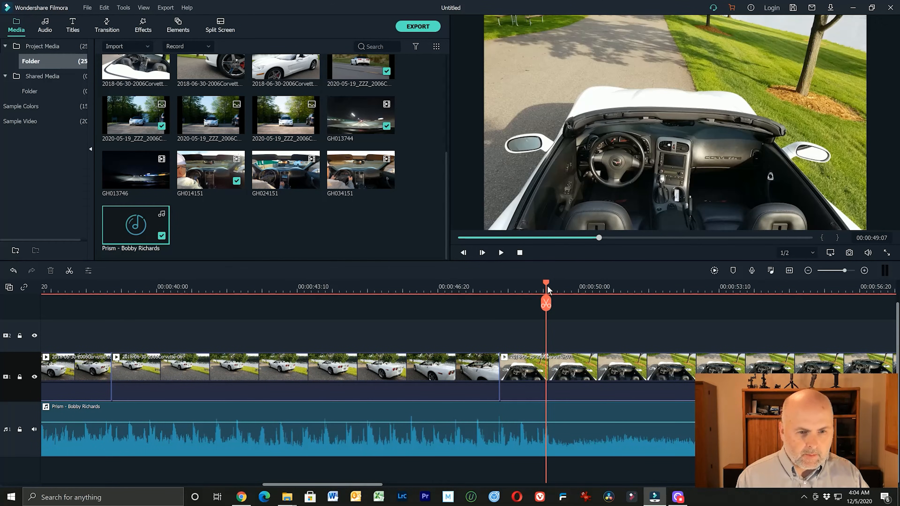
click(547, 284)
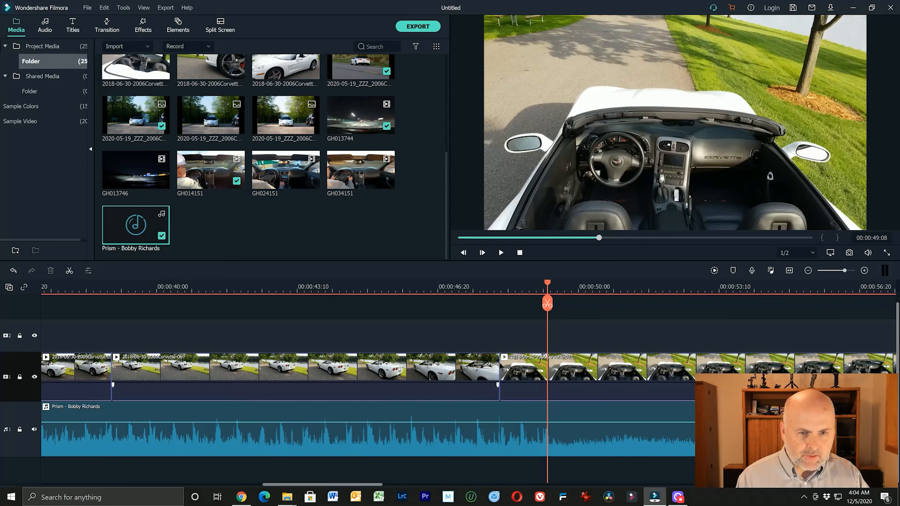
click(493, 370)
drag(500, 367, 545, 368)
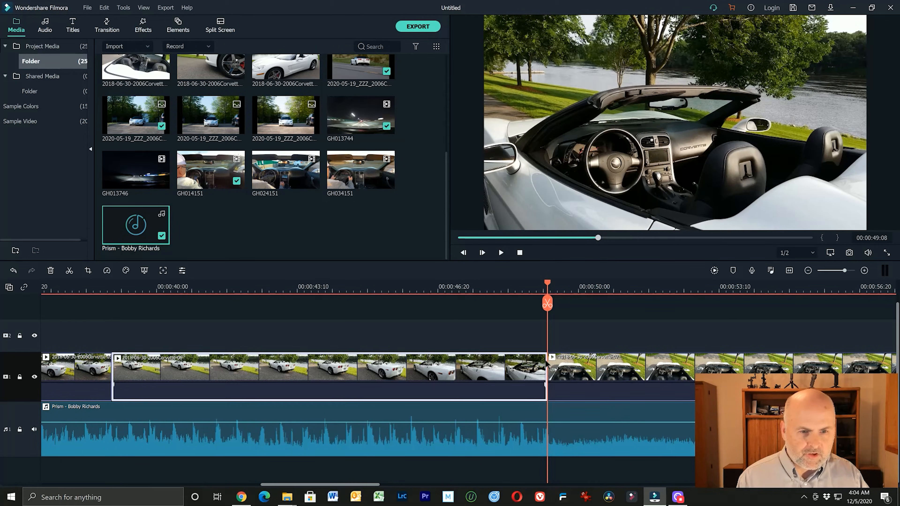
- Play the Corvette-07 clip to locate the music change, and trim the clip's end to 00:00:57:28
mouse_move(545, 286)
mouse_down()
mouse_move(517, 287)
mouse_move(549, 287)
mouse_up()
drag(581, 288, 464, 289)
click(506, 254)
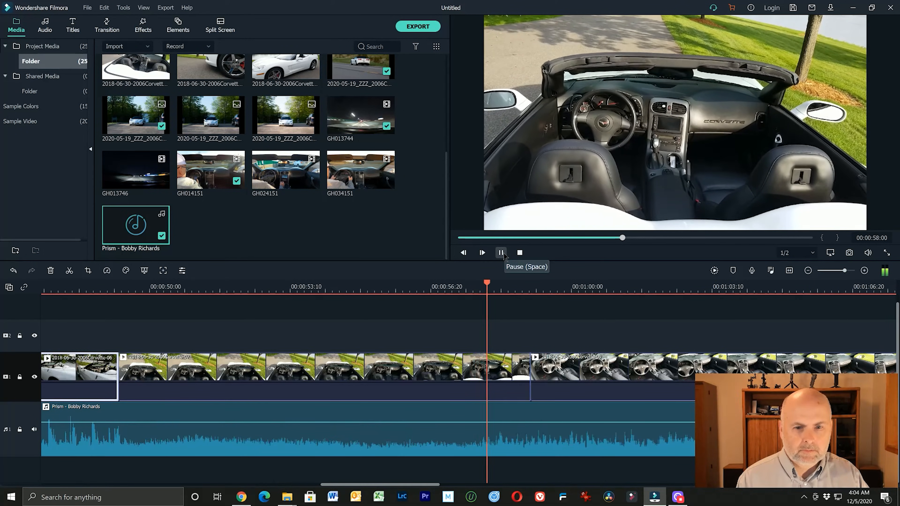
click(501, 252)
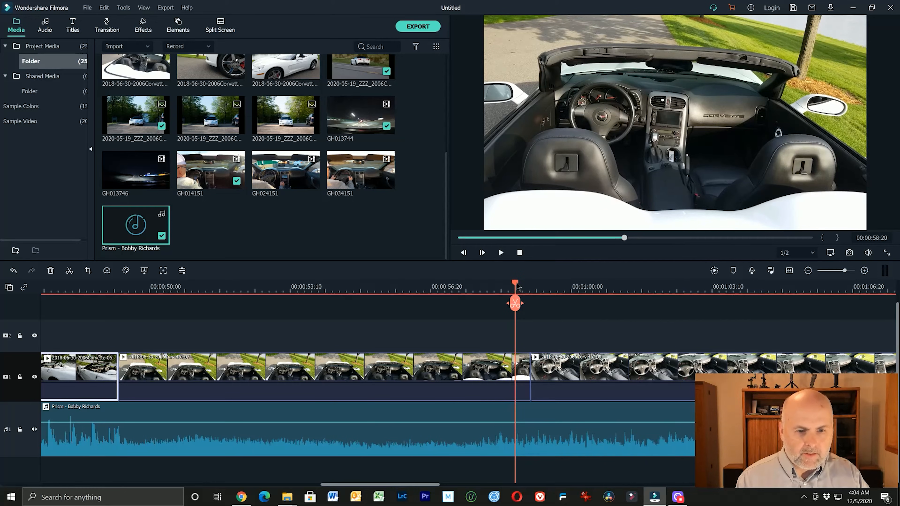
drag(517, 286, 485, 286)
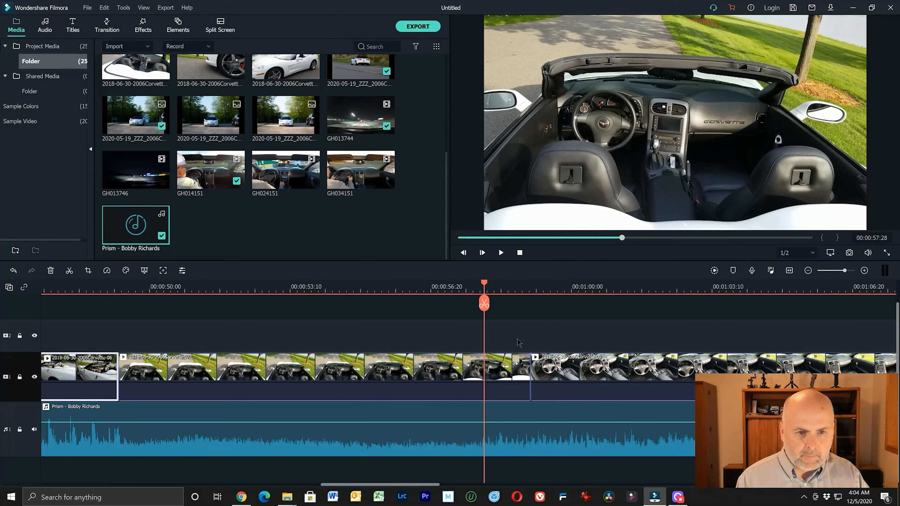
click(524, 372)
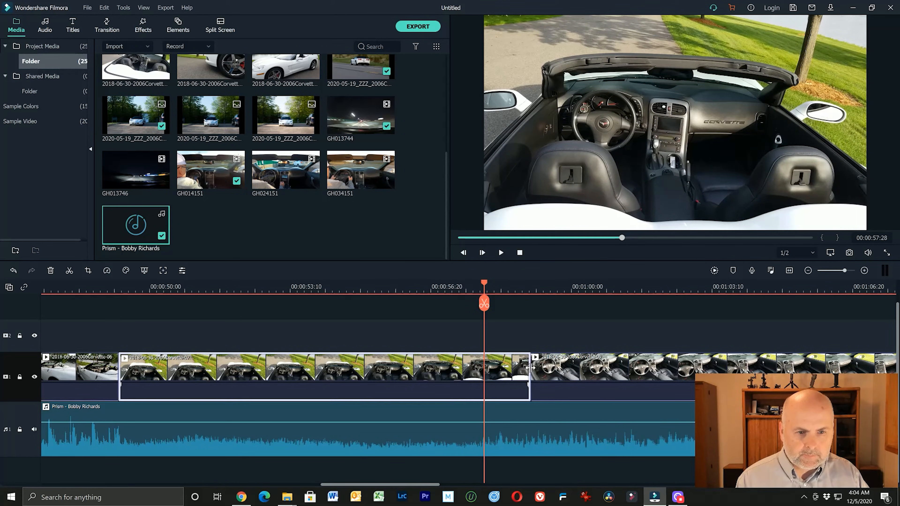
drag(530, 367, 483, 367)
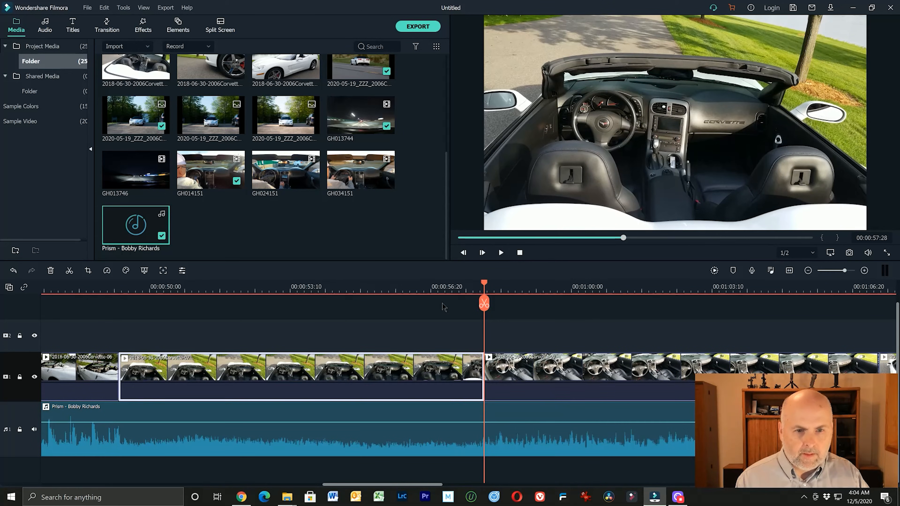
- Play from 00:00:56:11 across the end cut of the Corvette-07 clip to 00:01:09:22
click(431, 290)
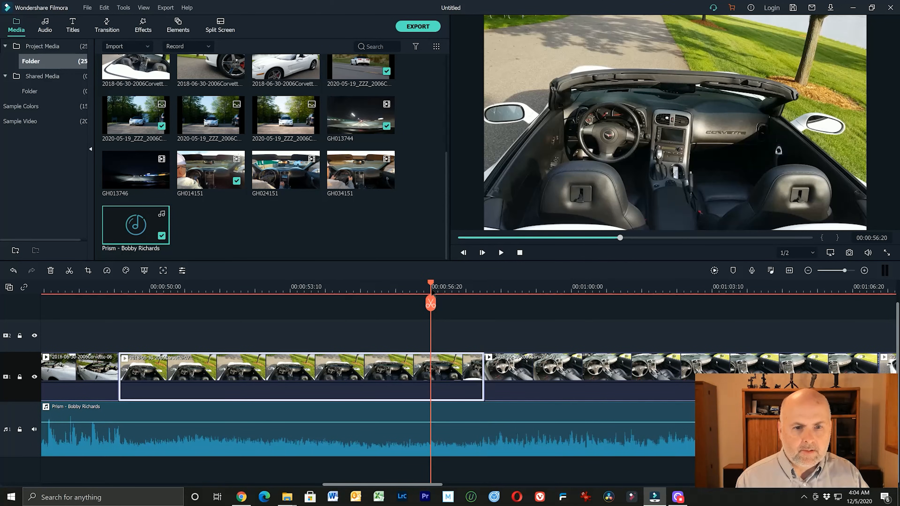
click(419, 286)
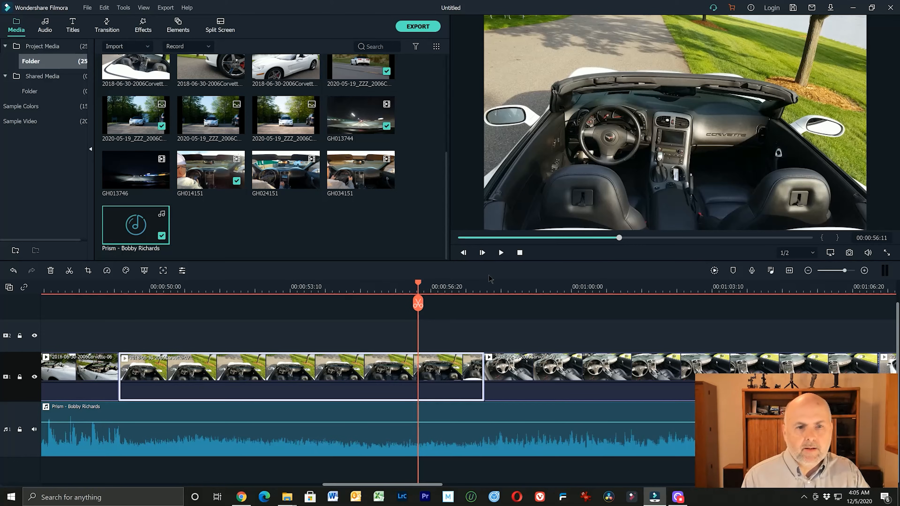
click(501, 253)
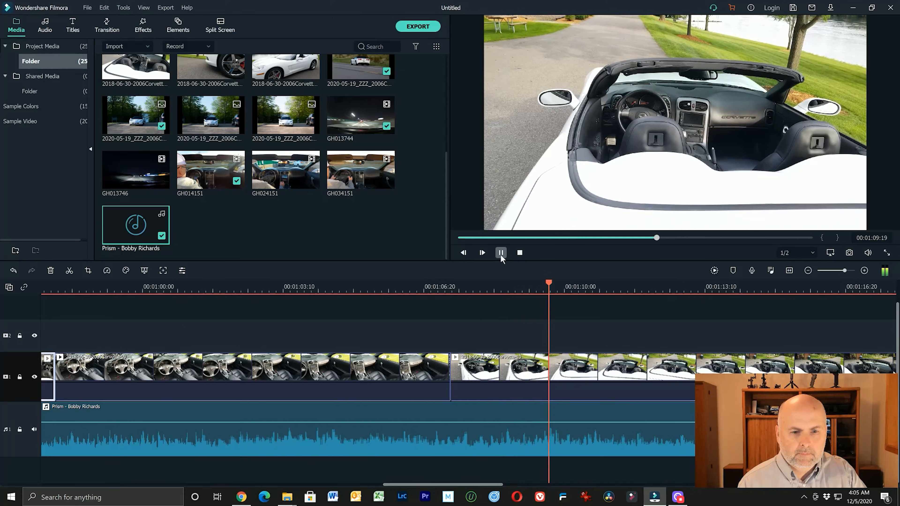
click(501, 253)
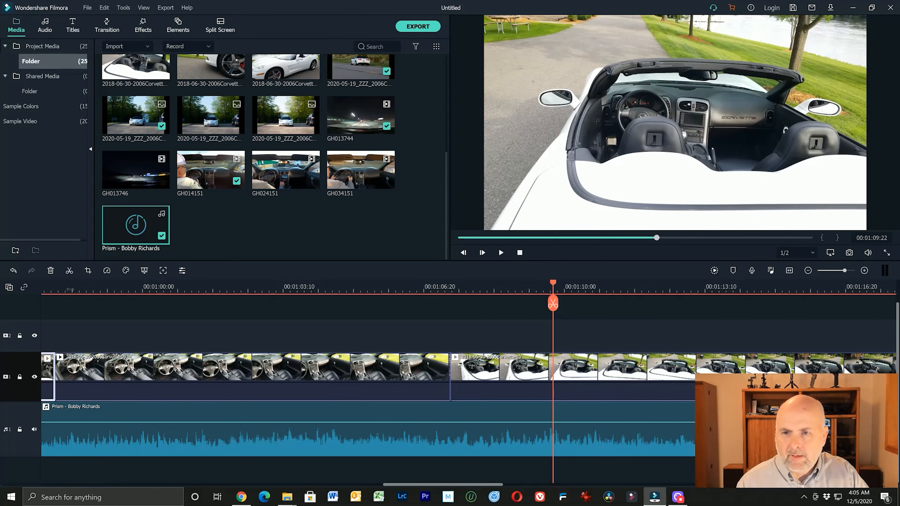
- Replay the steering-wheel interior clip after Corvette-07 from several points to listen for a music change
click(61, 289)
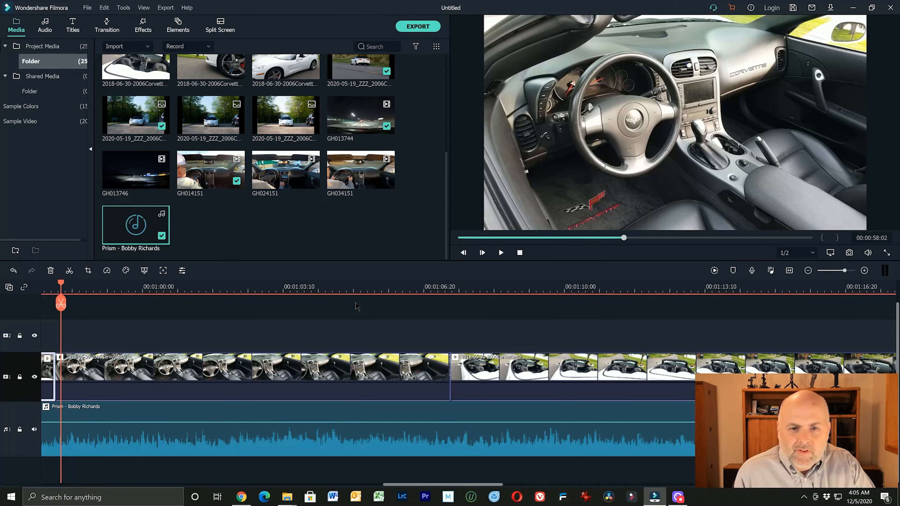
click(313, 289)
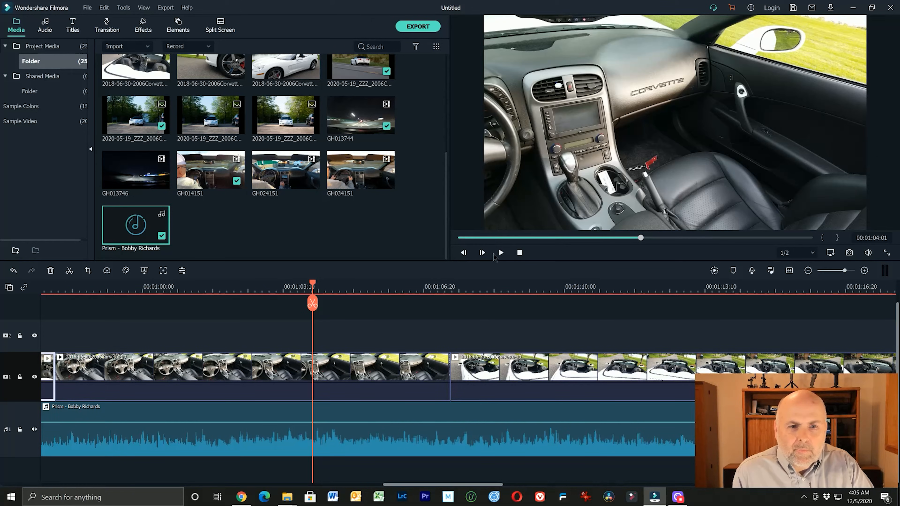
click(501, 252)
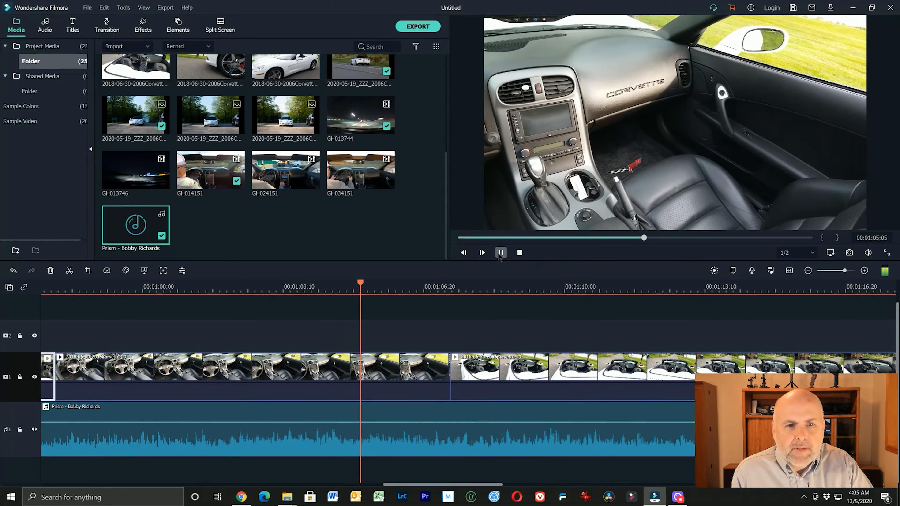
click(500, 253)
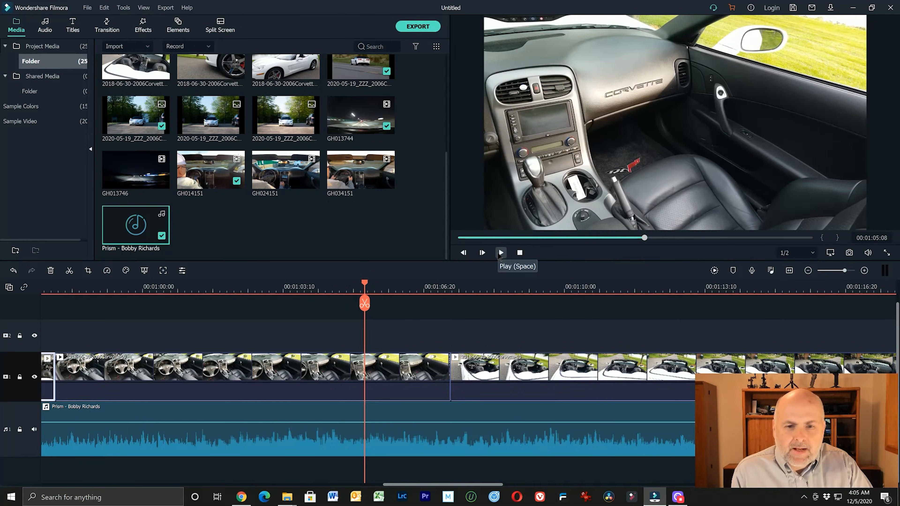
click(155, 289)
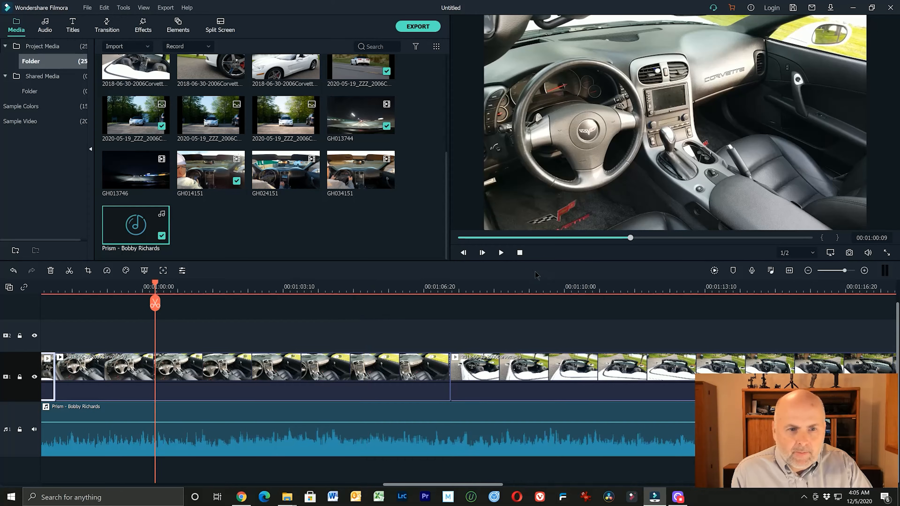
click(502, 257)
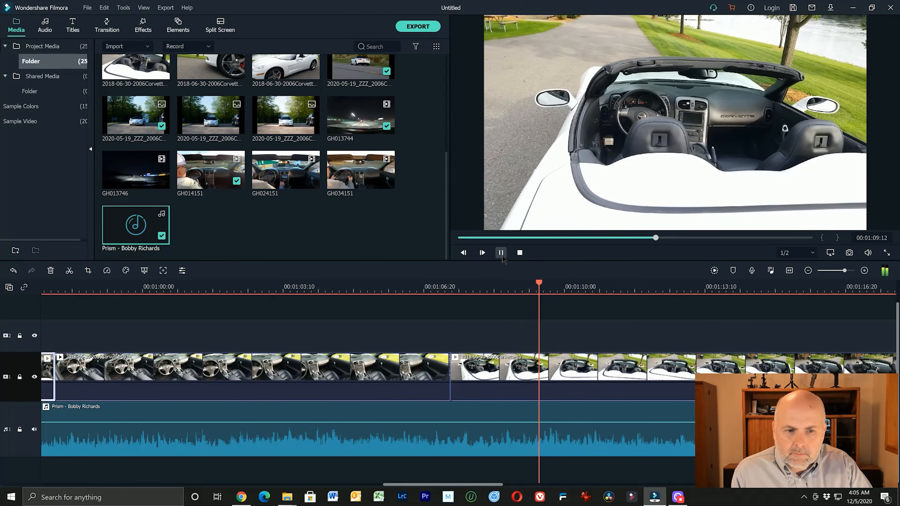
click(500, 252)
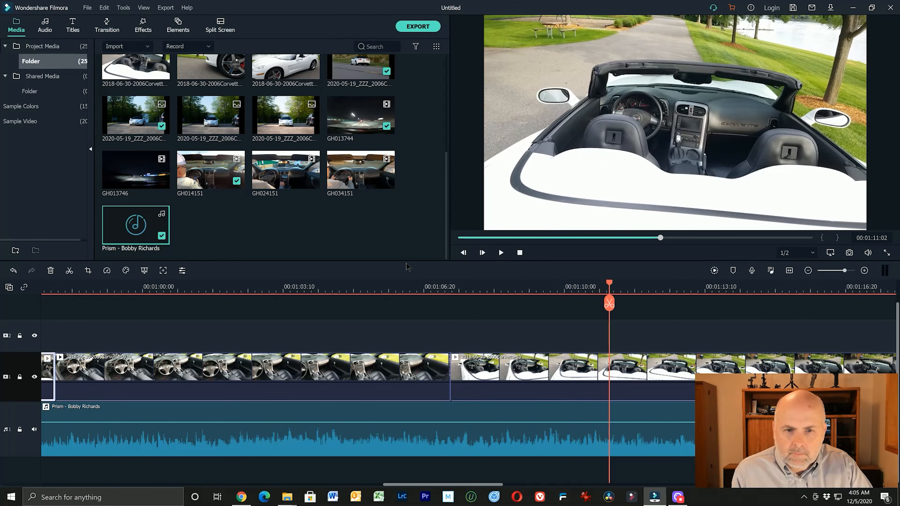
- Play the steering-wheel interior clip from 00:01:01:03 to find the beat, and trim the clip's end to 00:01:02:14
click(188, 291)
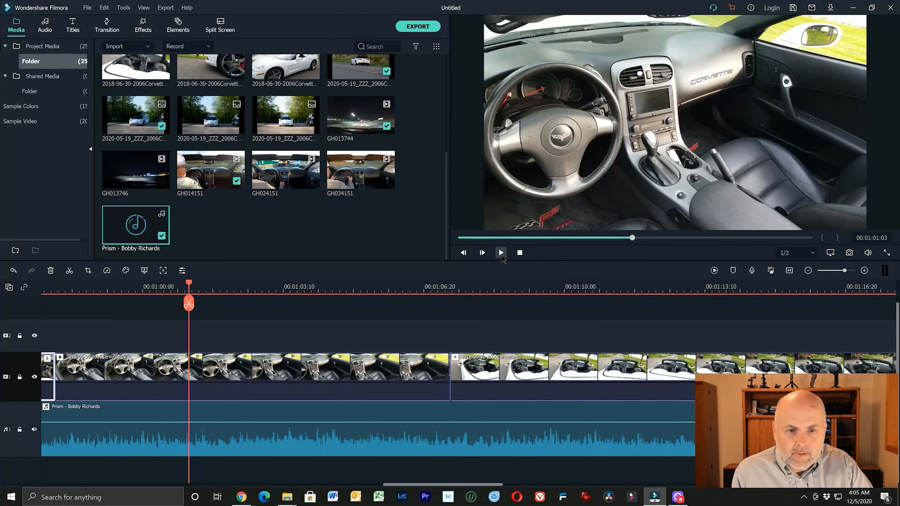
click(500, 253)
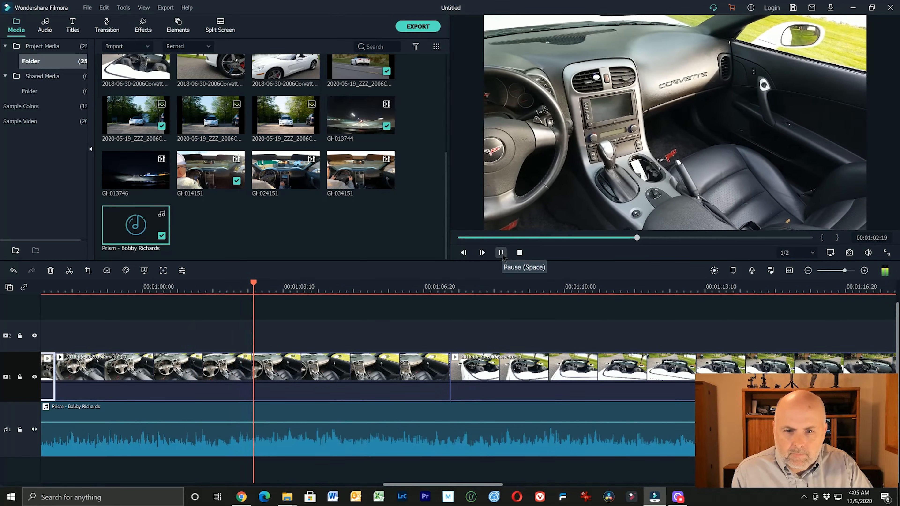
click(501, 252)
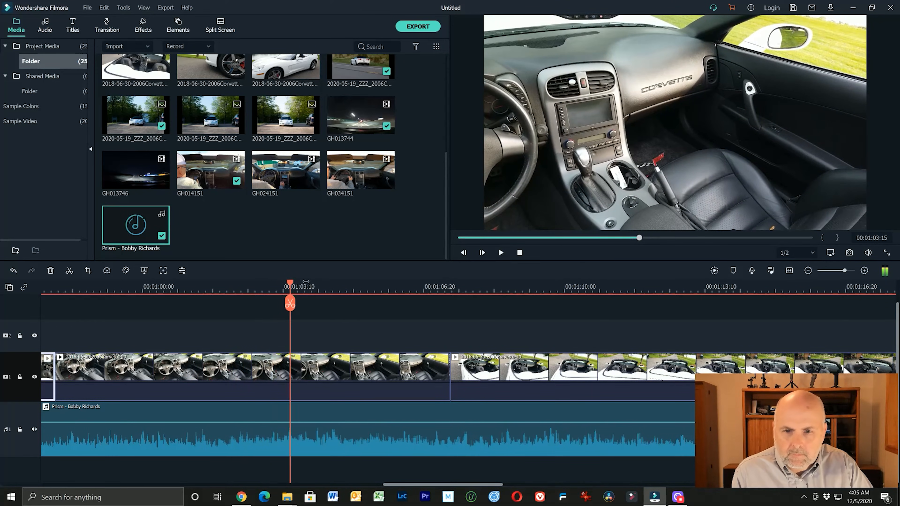
click(217, 289)
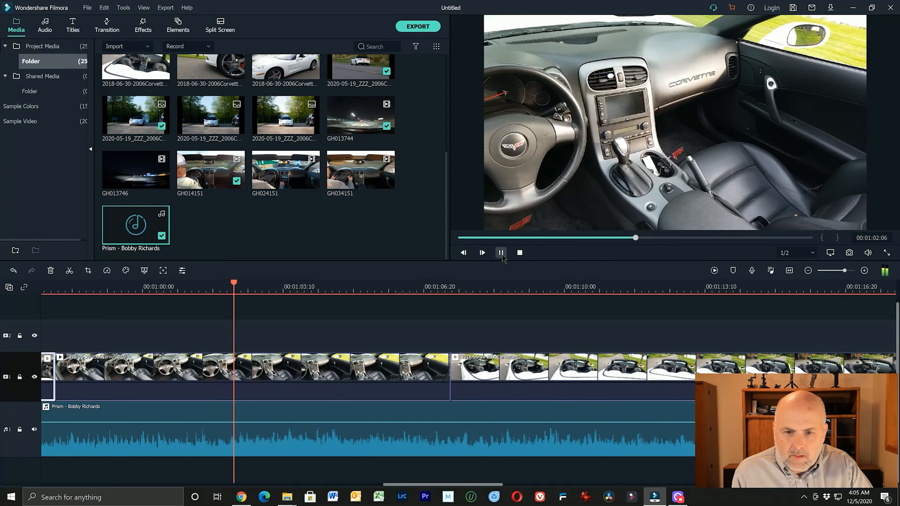
key(space)
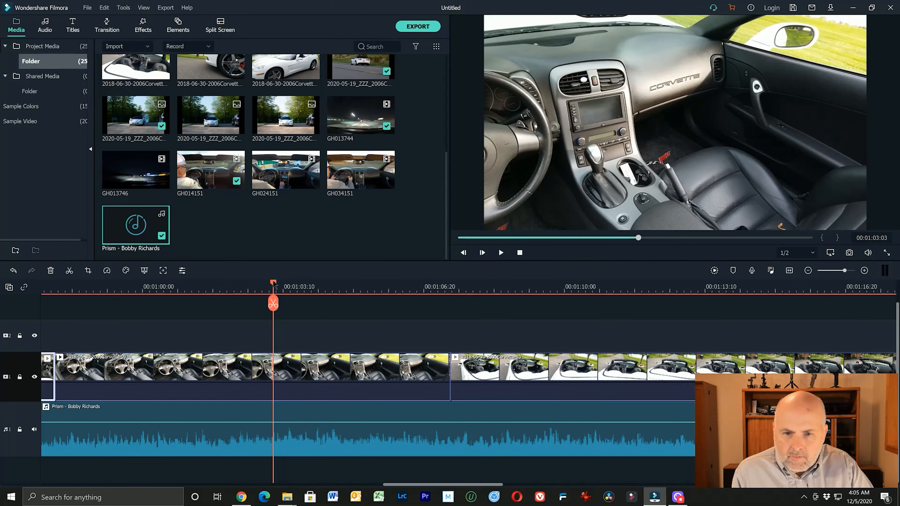
drag(274, 285, 247, 285)
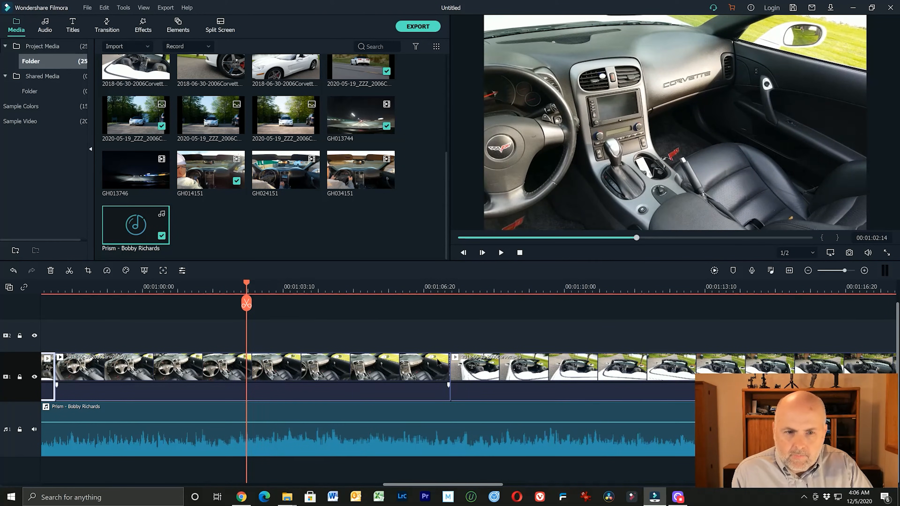
click(446, 370)
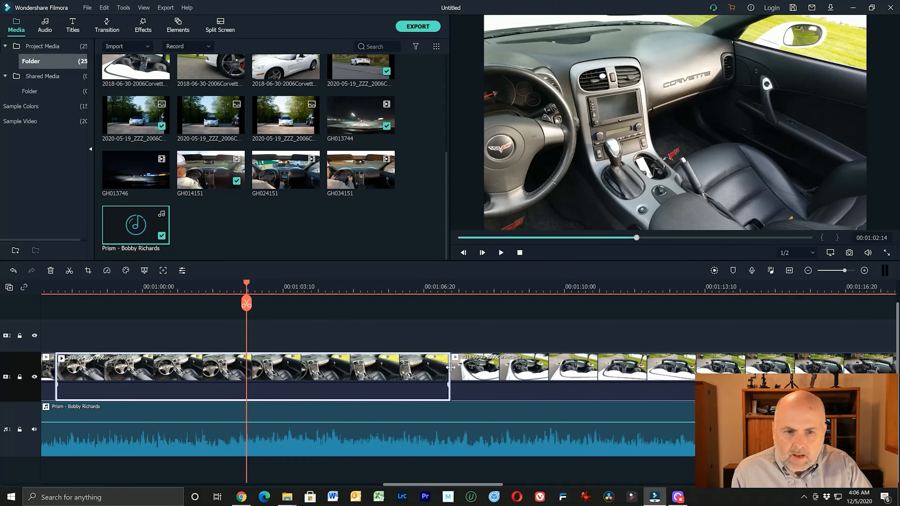
drag(451, 367, 246, 373)
- Play from 00:00:59:24 across the interior clip's end cut to 00:01:10:04
click(134, 289)
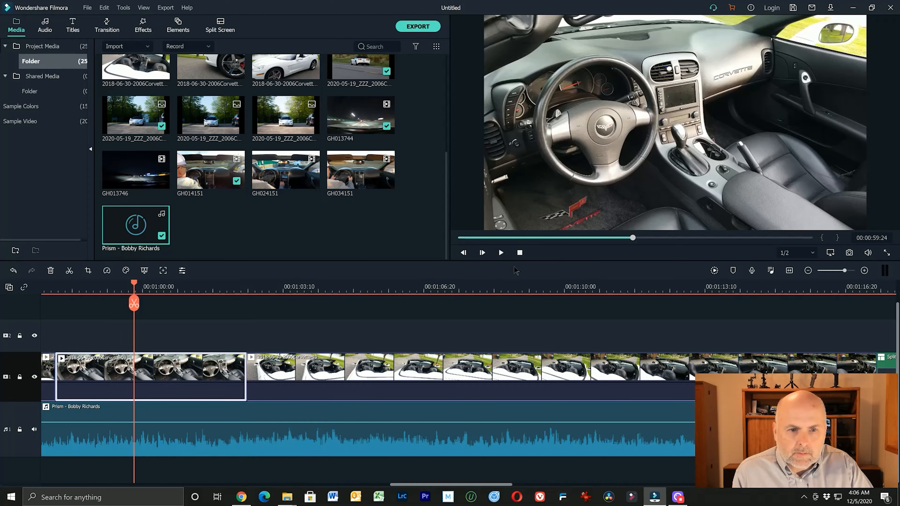
click(500, 252)
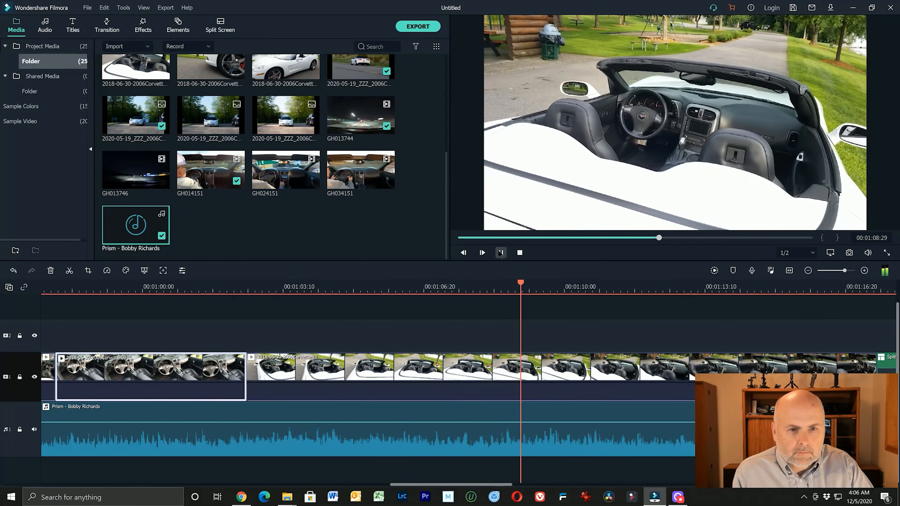
click(500, 252)
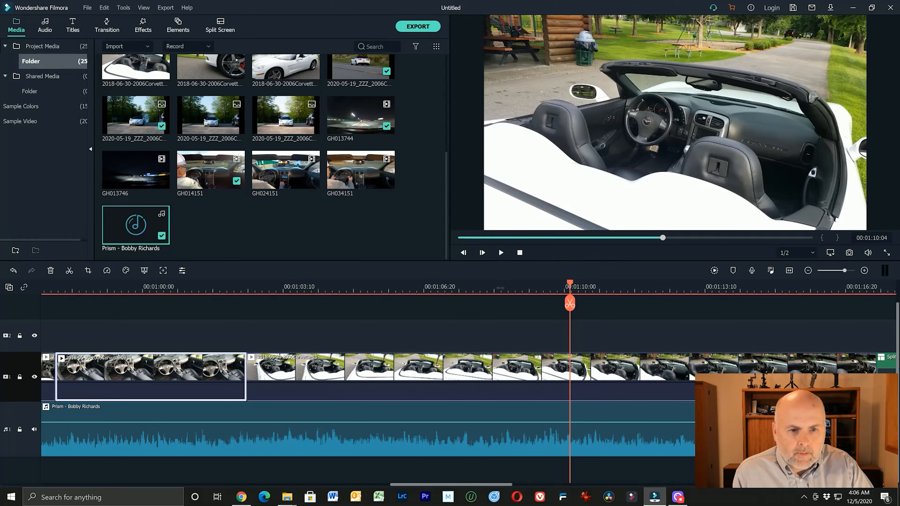
- Play the rear-view convertible clip from 00:01:07:14 to find the beat, and trim the clip's end to 00:01:08:20
click(458, 288)
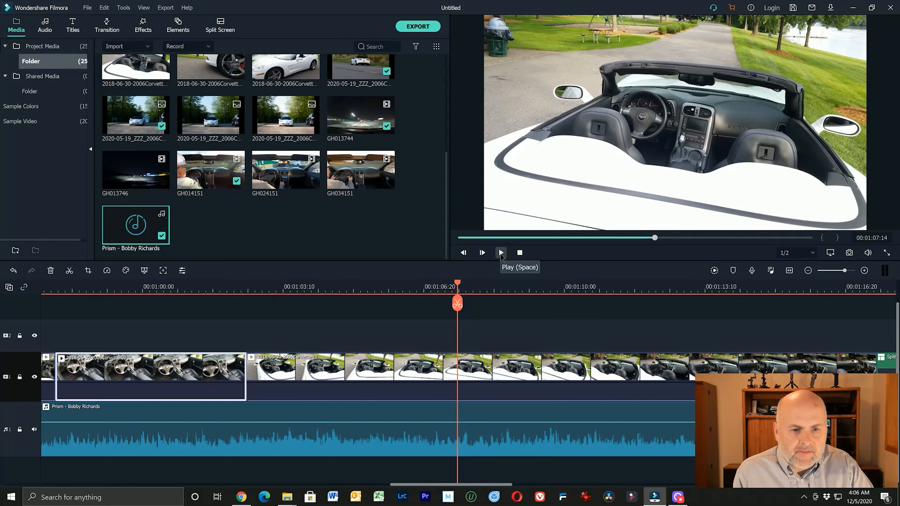
click(501, 253)
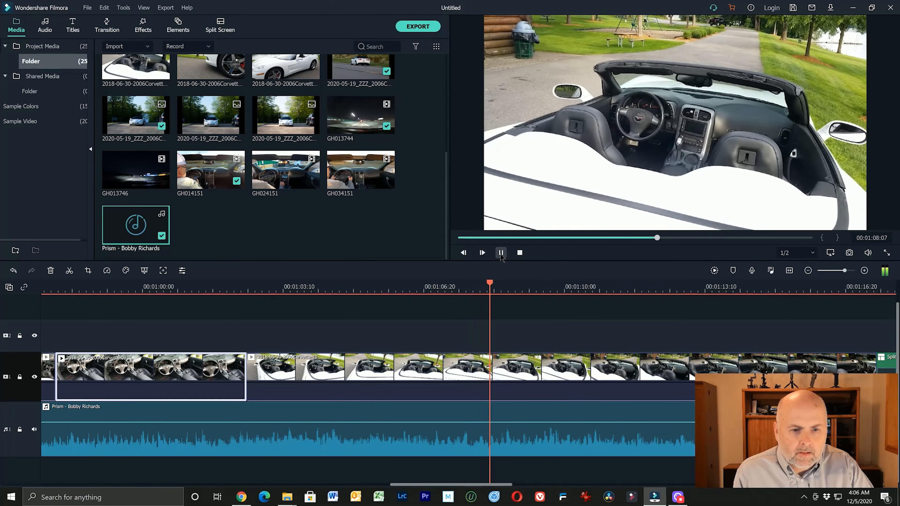
key(space)
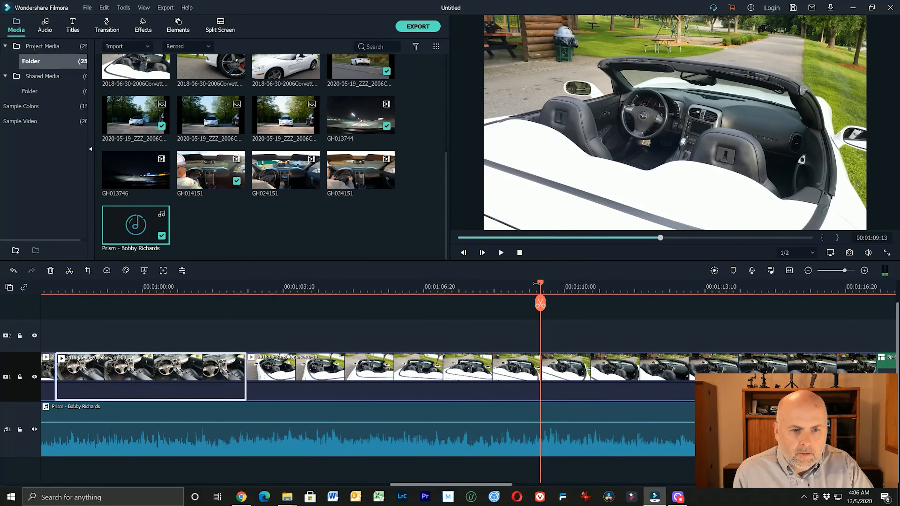
click(509, 290)
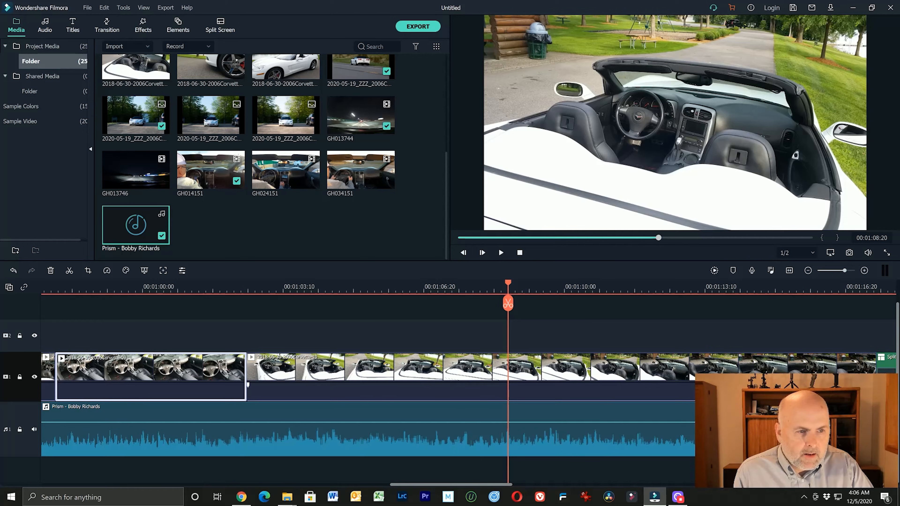
click(871, 369)
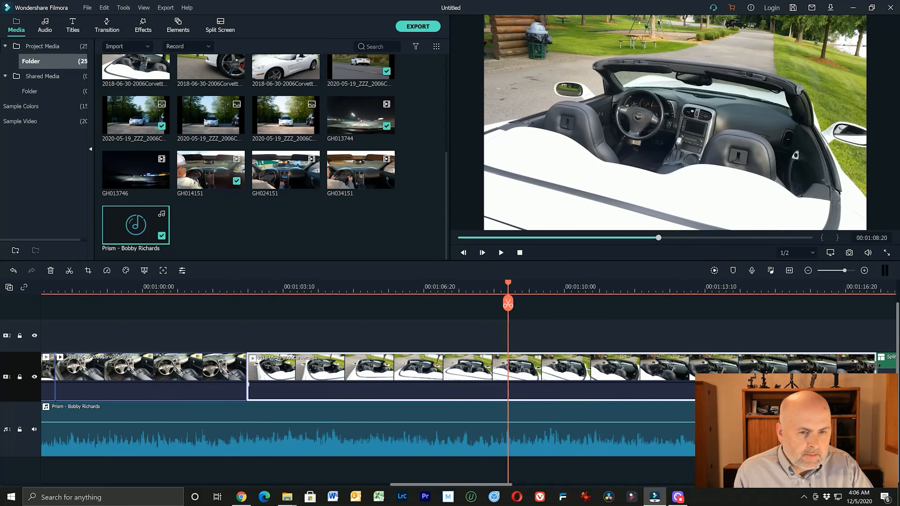
drag(870, 368, 509, 374)
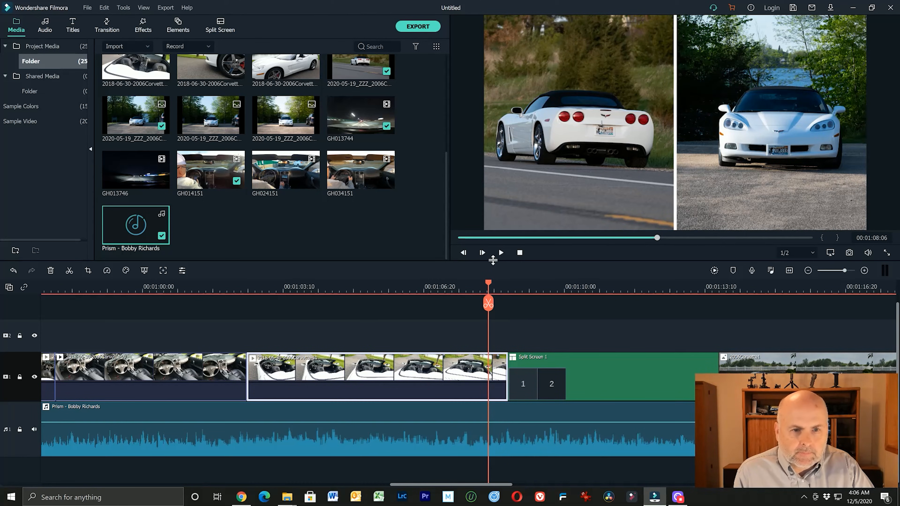
- Play from 00:01:08:06 through the Split Screen 1 clip, and replay its end from 00:01:12:13 to listen for the beat
click(500, 252)
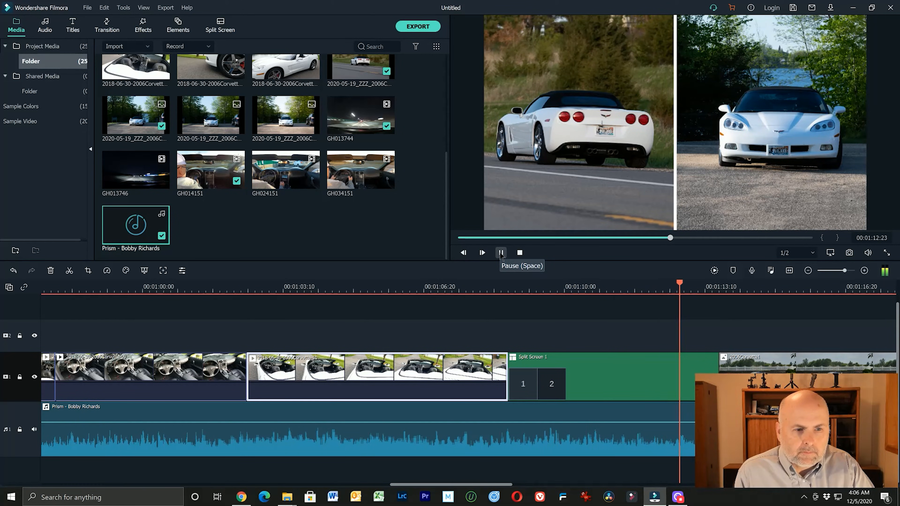
click(501, 252)
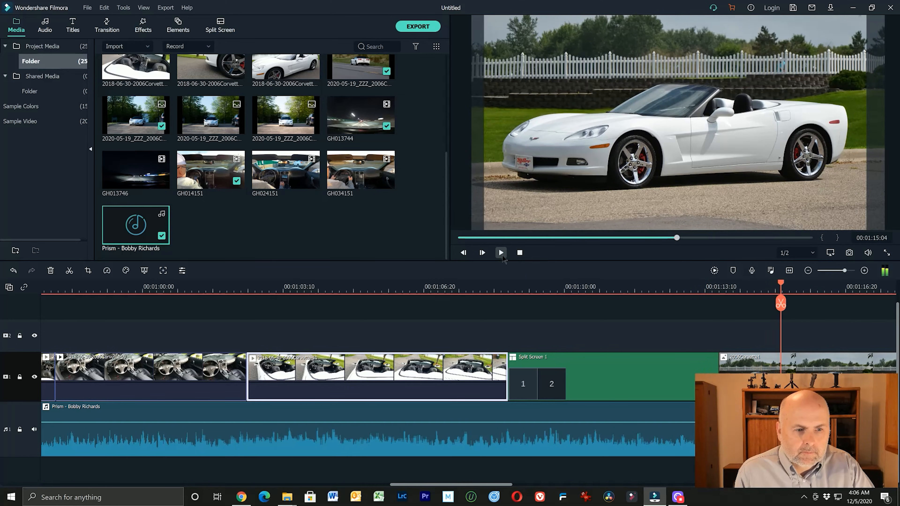
click(694, 303)
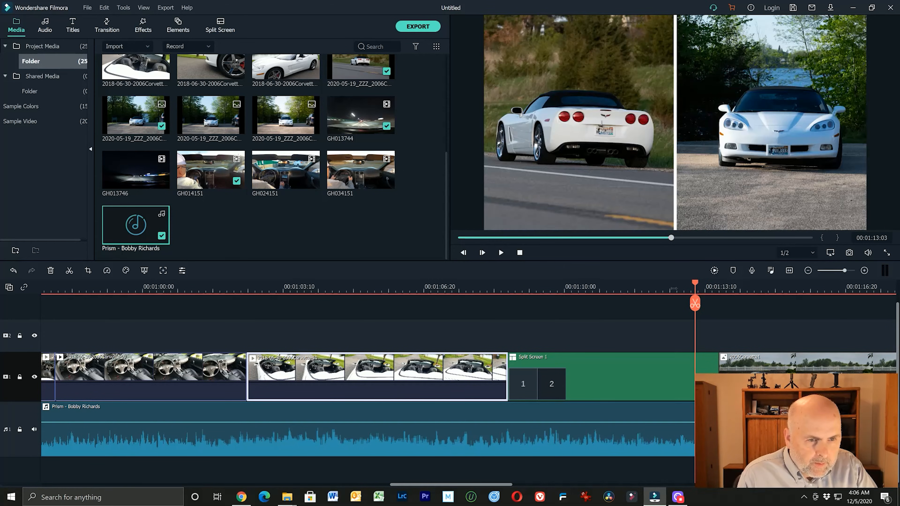
drag(695, 304, 667, 303)
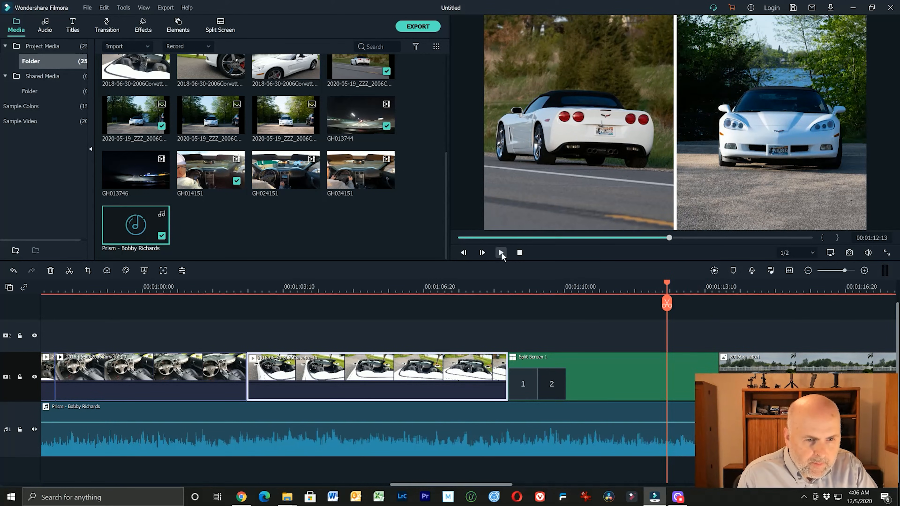
click(500, 252)
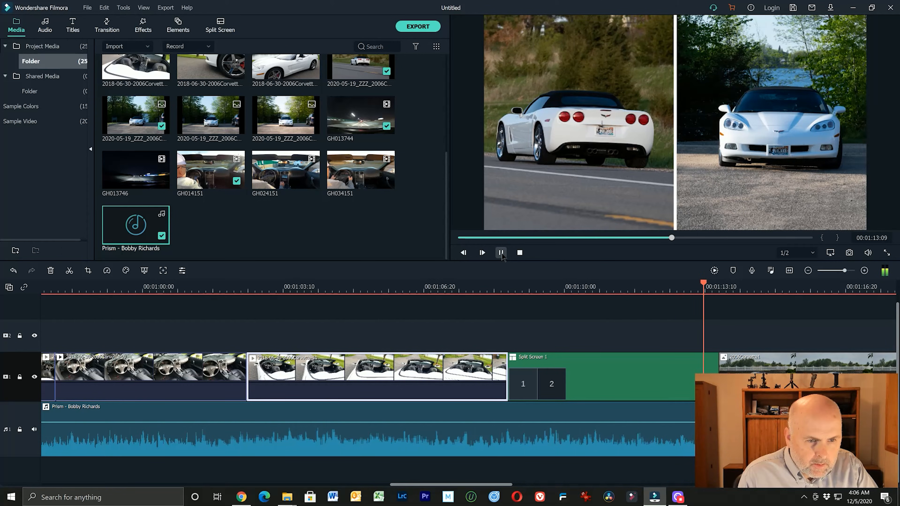
click(501, 253)
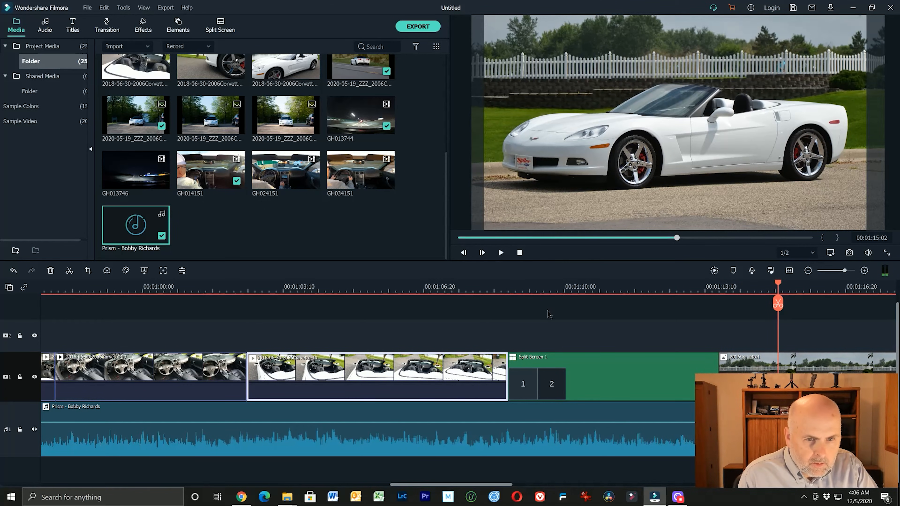
- Replay the Split Screen 1 clip from its start to find the beat, and extend its end to about 00:01:13:25
click(495, 286)
click(501, 253)
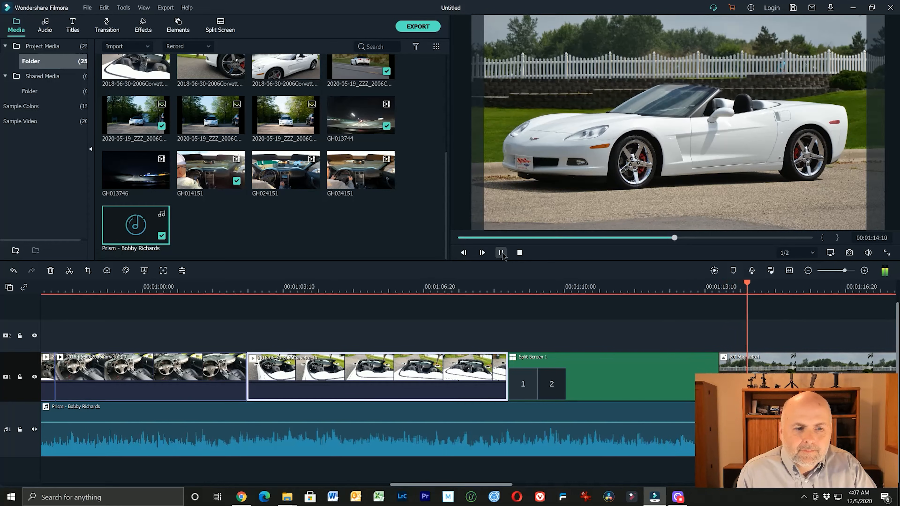
click(501, 253)
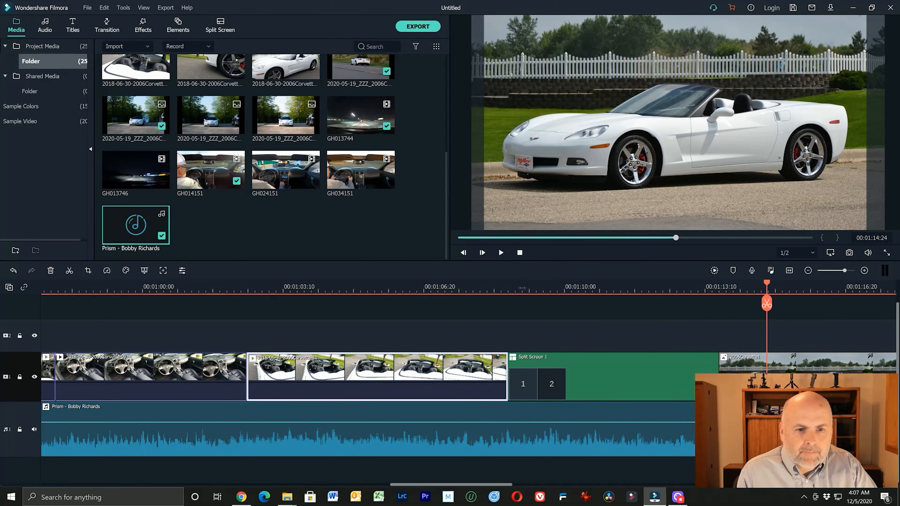
click(503, 287)
click(500, 253)
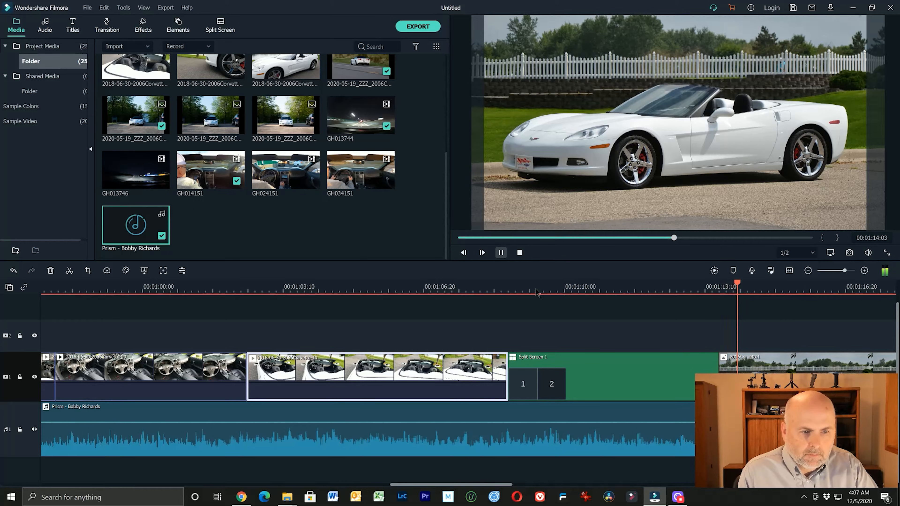
key(space)
click(716, 370)
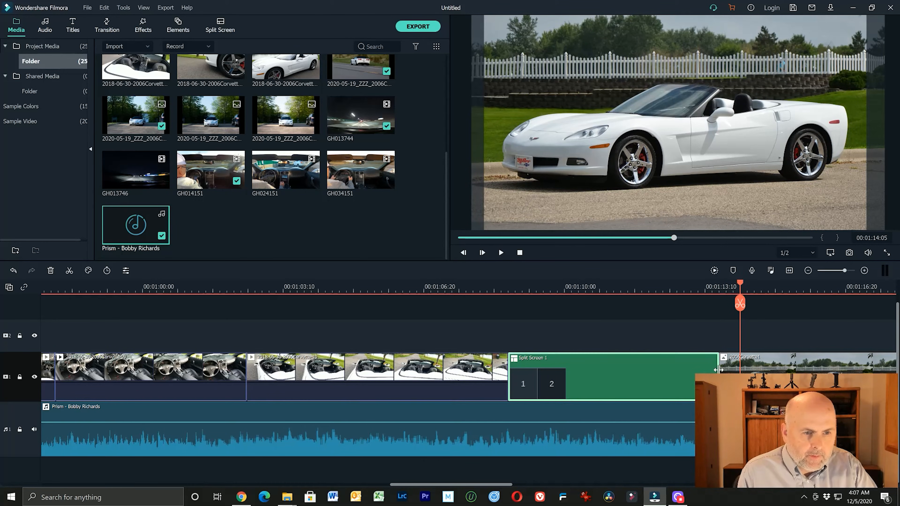
drag(716, 369, 726, 370)
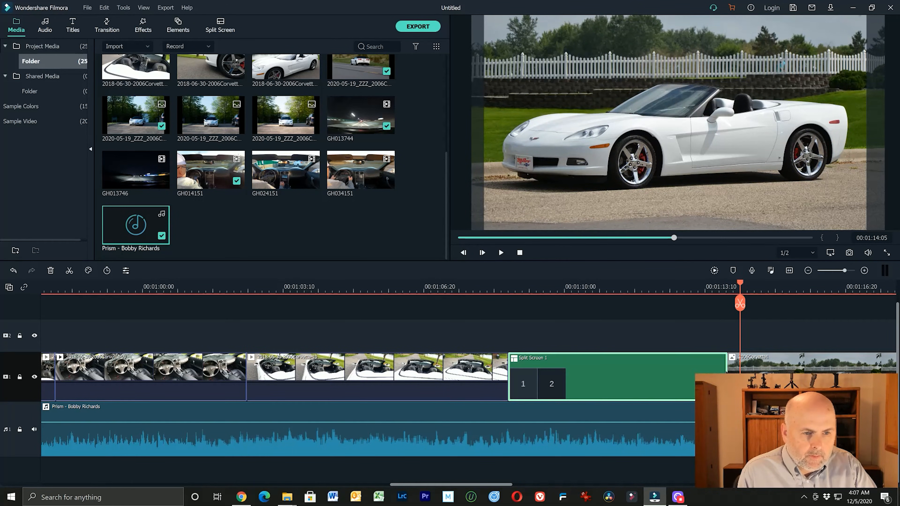
- Play from near the start of the extended Split Screen 1 clip to check its end cut against the music
click(519, 289)
click(500, 252)
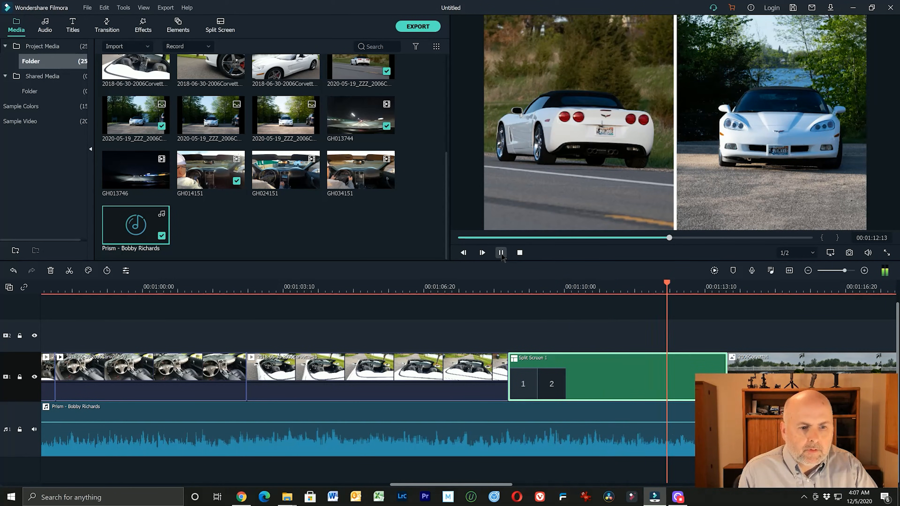
- Open the Split Screen 1 clip for editing and zoom its rear-view car photo out slightly
click(500, 252)
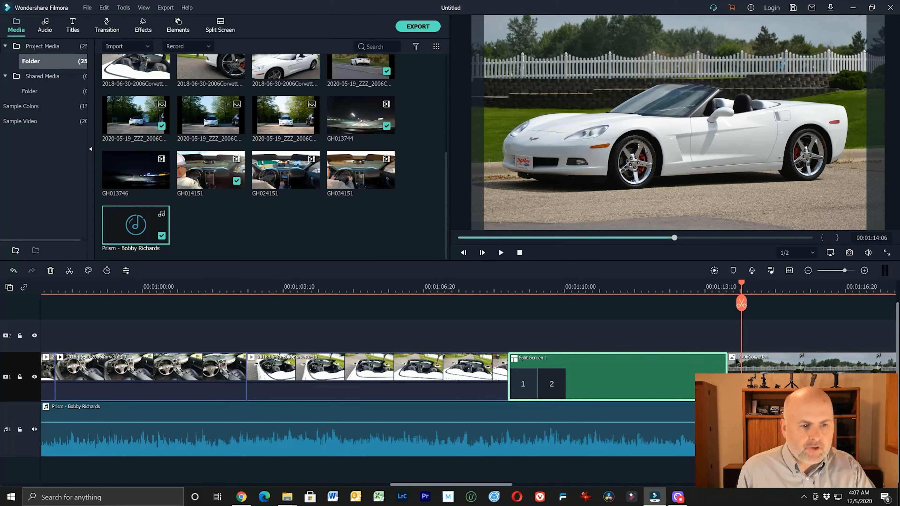
drag(740, 284, 719, 287)
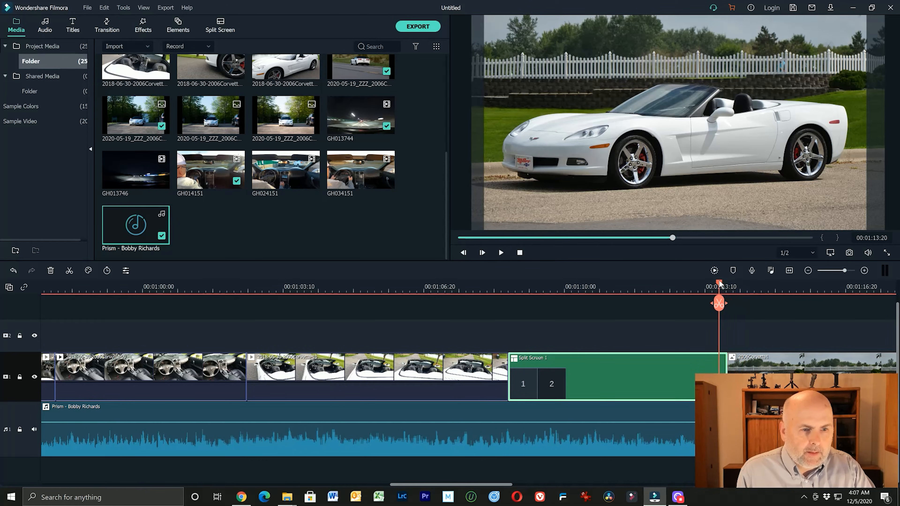
double_click(550, 385)
click(561, 207)
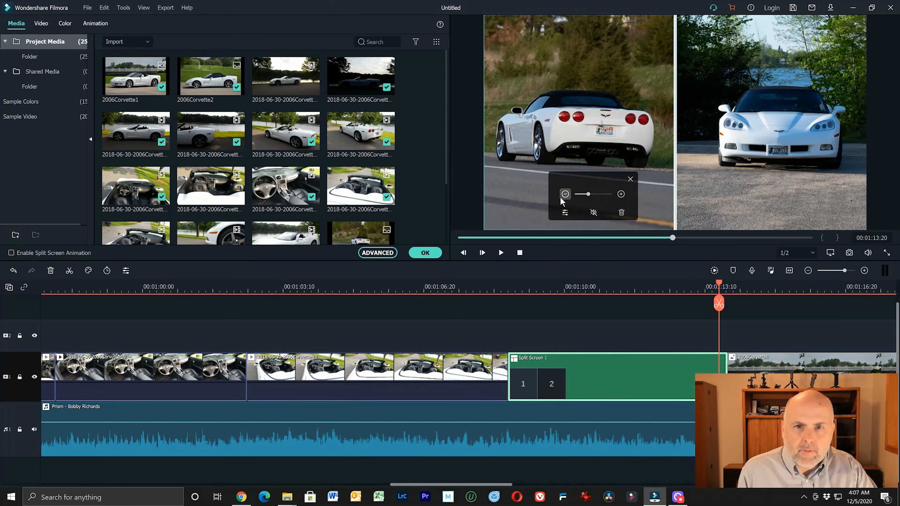
click(563, 194)
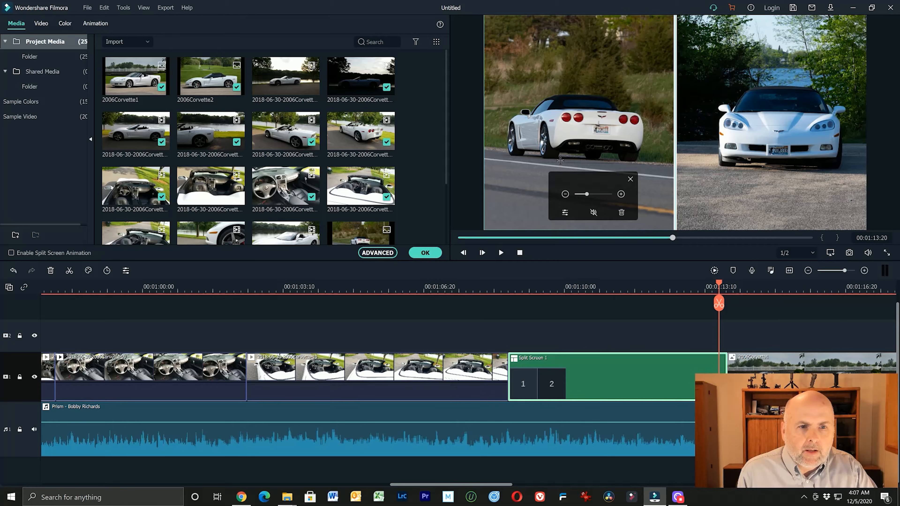
- Open the Advanced Split Screen Edit window and show the custom animation settings for the rear-view car photo
click(564, 213)
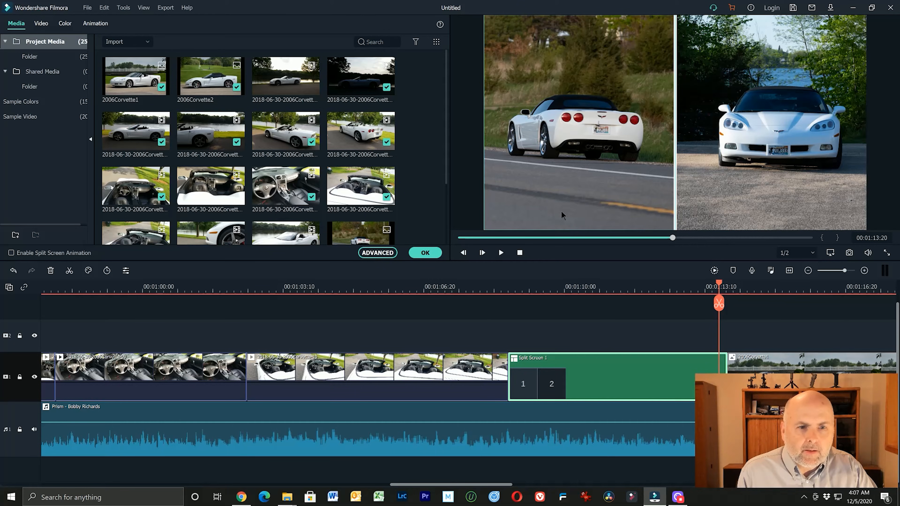
double_click(564, 187)
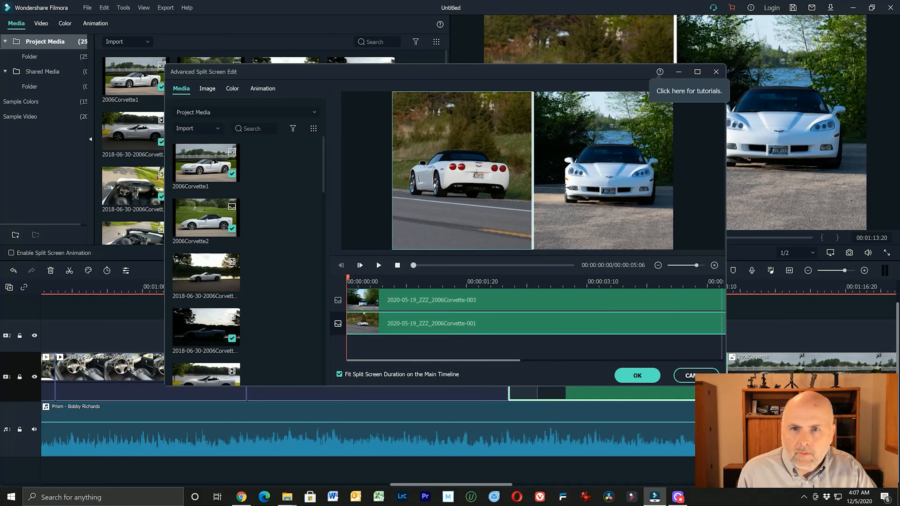
click(435, 194)
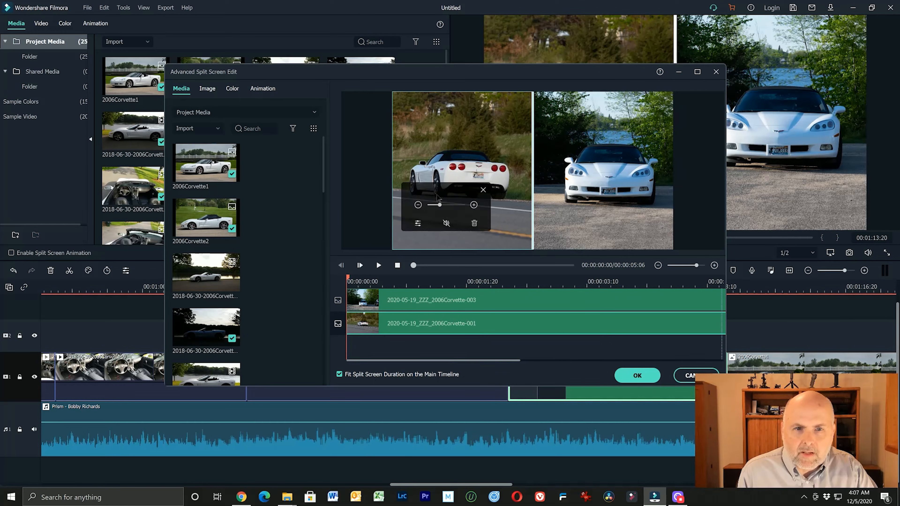
click(260, 91)
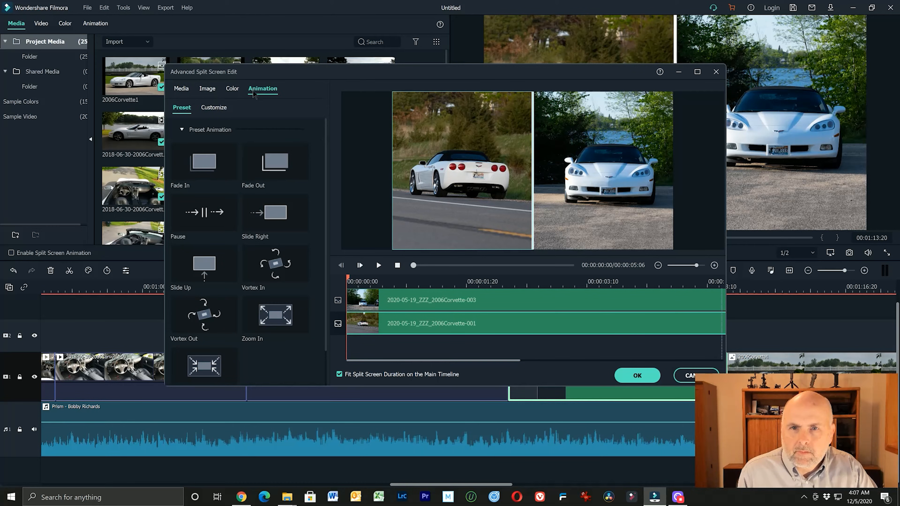
click(209, 111)
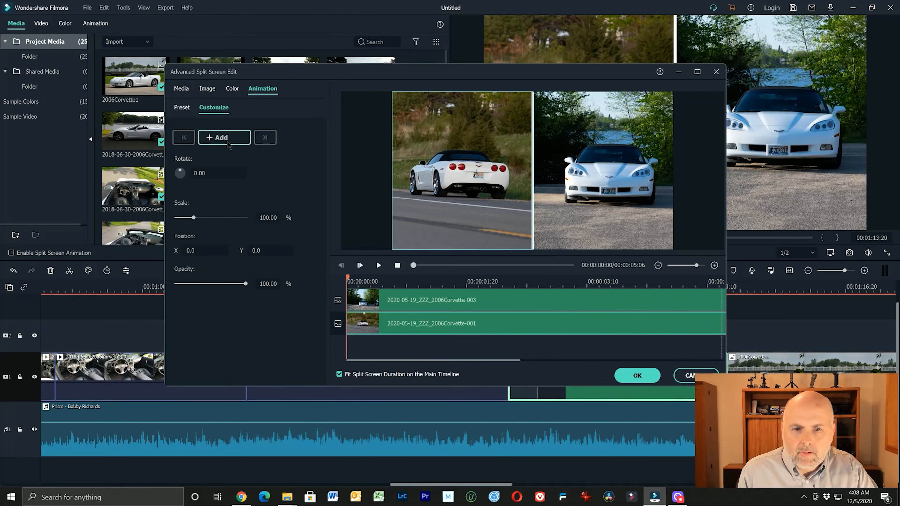
- Add an animation keyframe at 00:00:00:00 to both the rear-view and the front-view car photos
click(384, 283)
drag(385, 282, 351, 281)
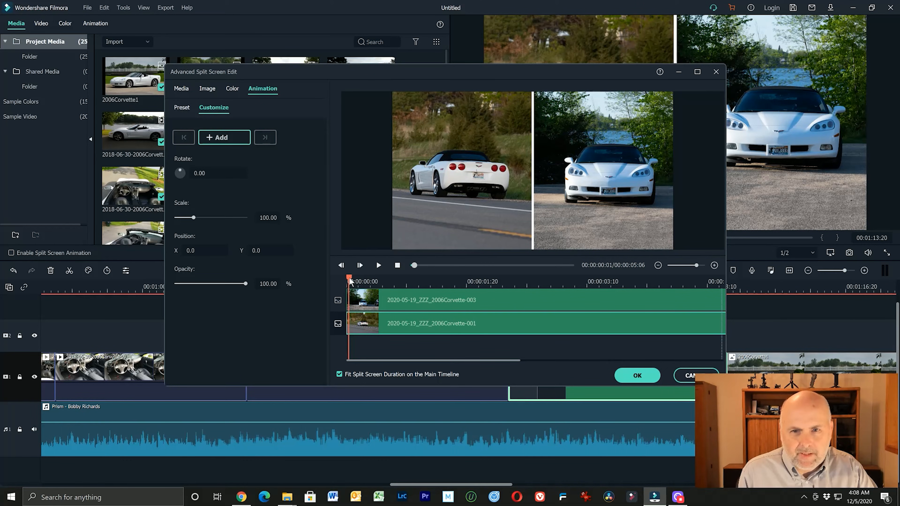
click(347, 280)
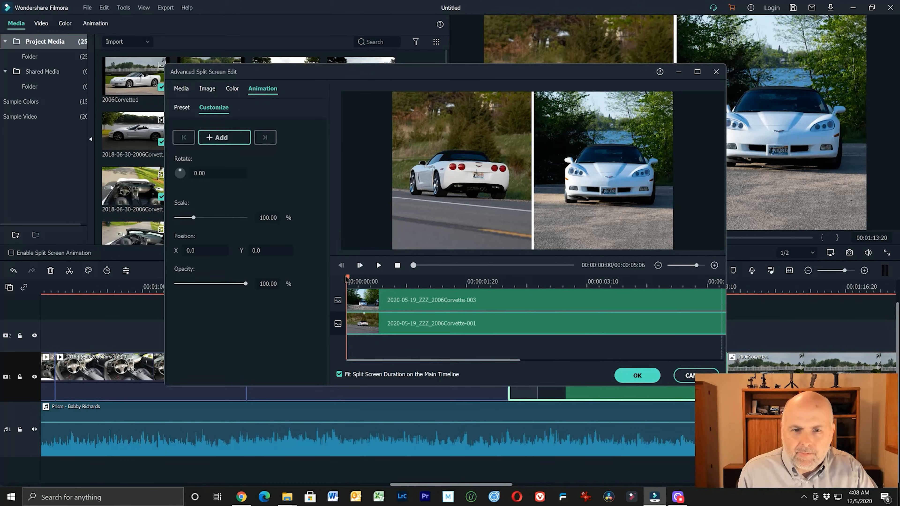
click(235, 141)
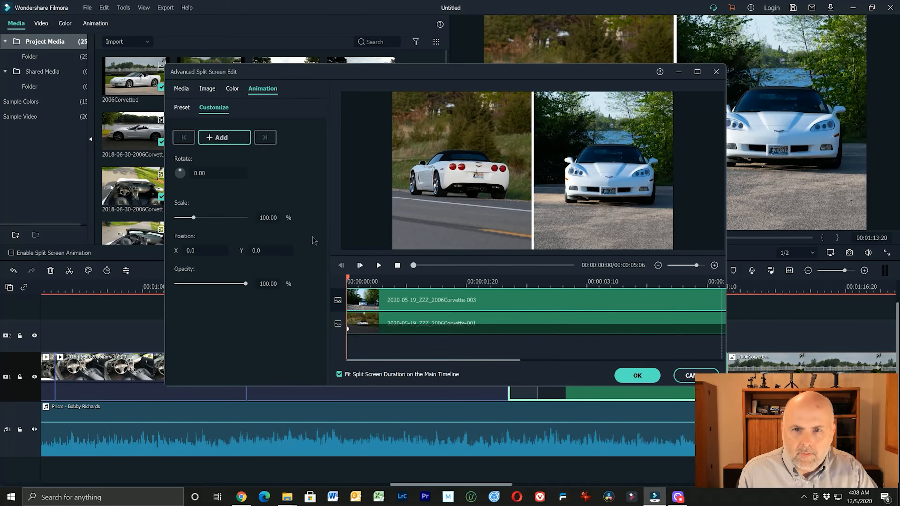
click(224, 141)
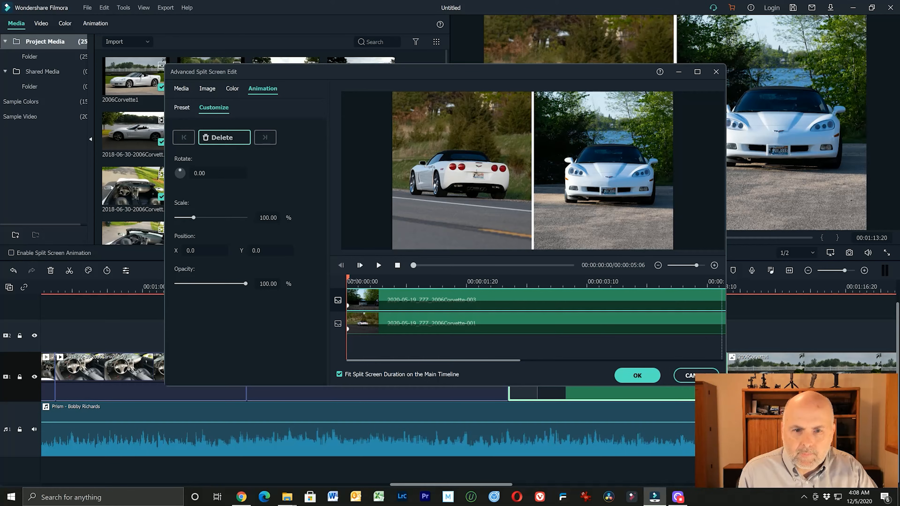
- Add a keyframe near the end of the rear-view photo's clip, around 00:00:05:03, and enlarge the photo slightly
drag(351, 281, 714, 281)
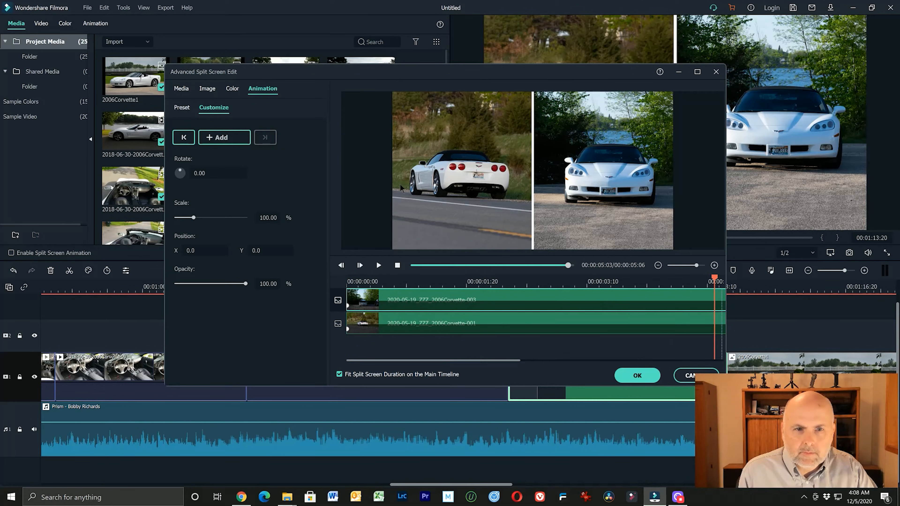
click(446, 194)
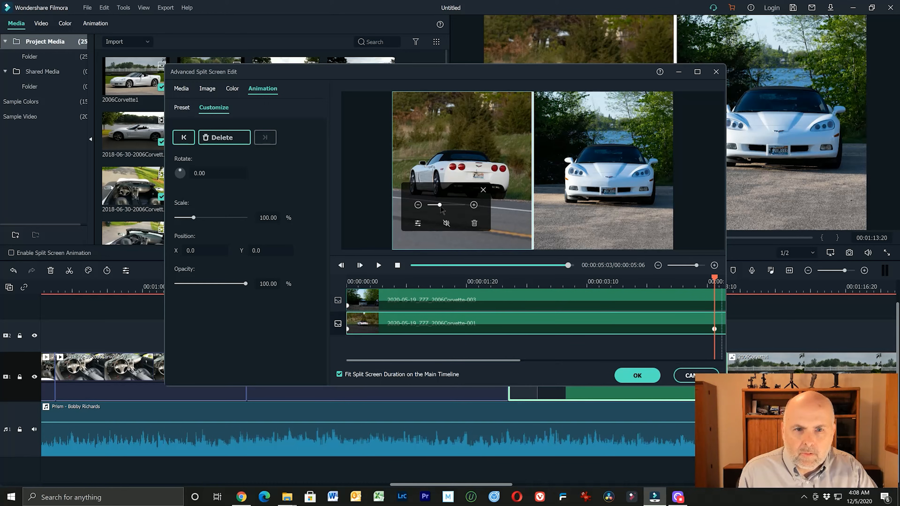
drag(439, 206, 442, 206)
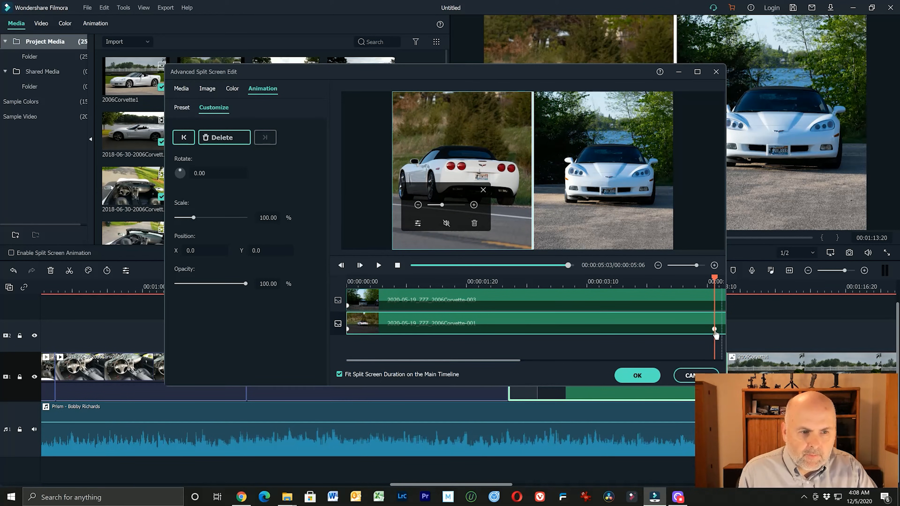
mouse_move(714, 329)
mouse_down()
mouse_move(723, 328)
mouse_move(711, 329)
mouse_up()
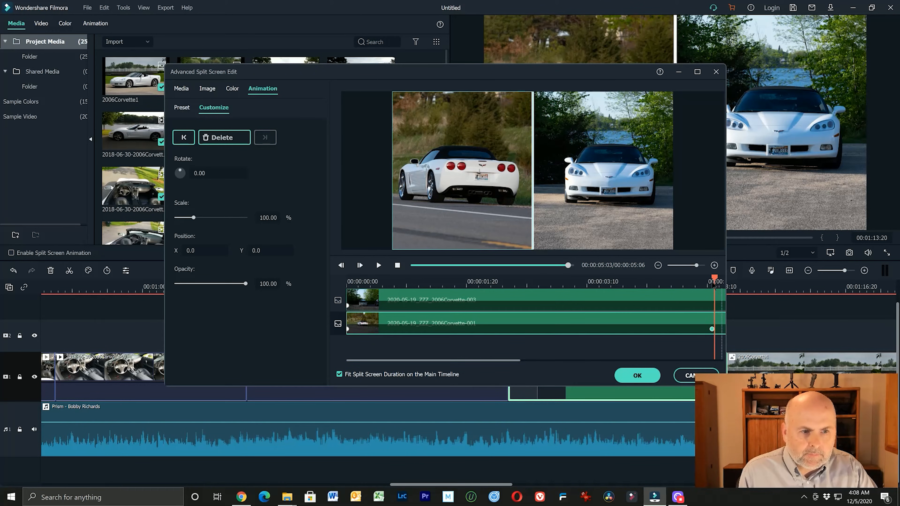
- Enlarge the front-view photo at 00:00:05:03 and shift it within its pane to position X -22.0, Y 2.0
click(703, 298)
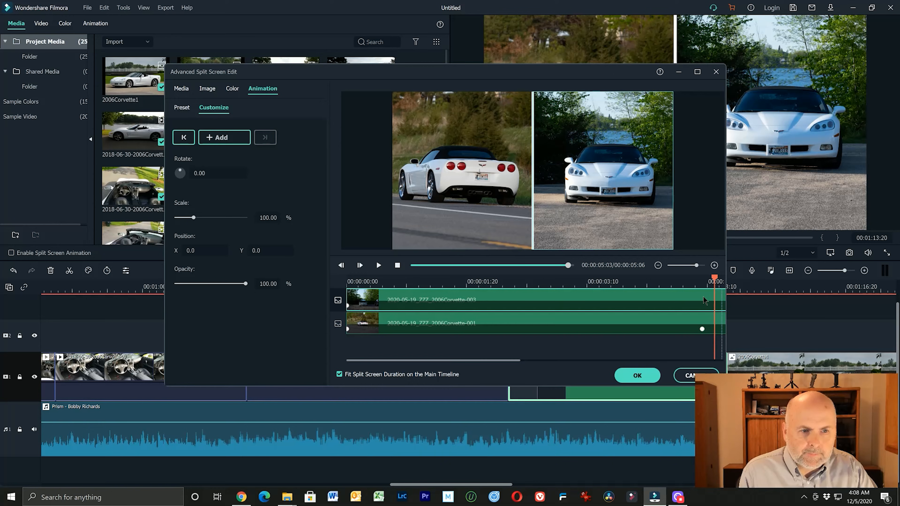
mouse_move(638, 205)
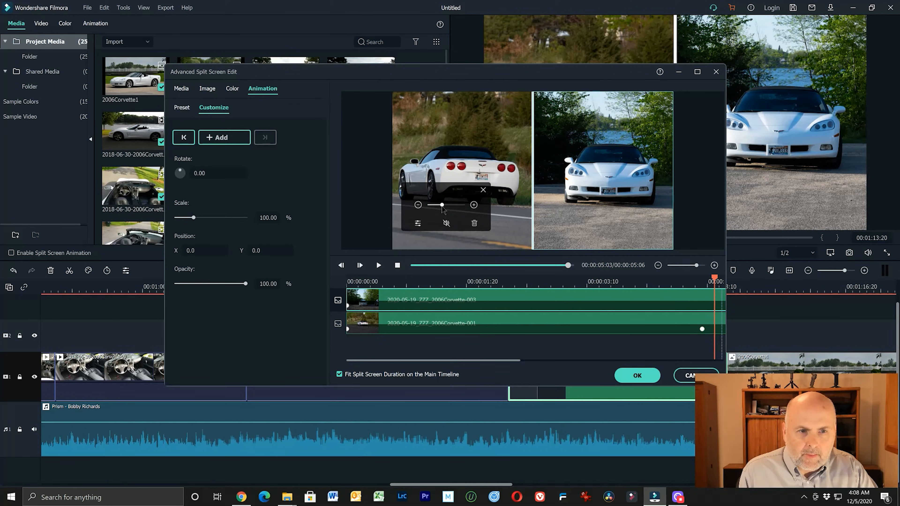
drag(443, 206, 444, 207)
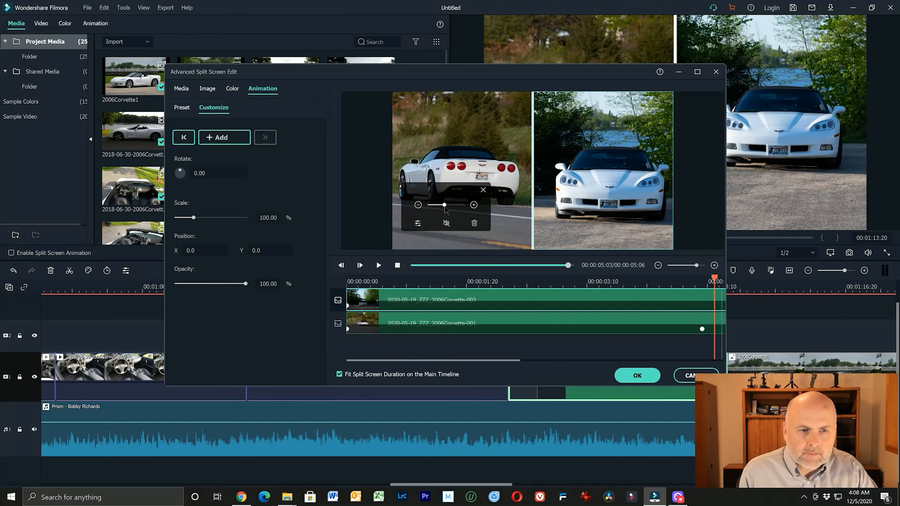
drag(593, 206, 587, 206)
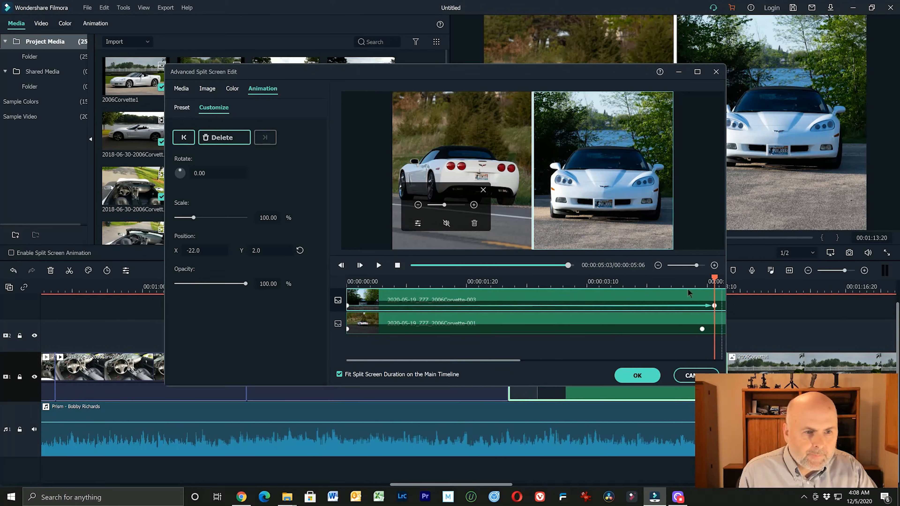
- Move the ending keyframes of both photos to the very end of their clips
click(715, 308)
drag(719, 306, 572, 329)
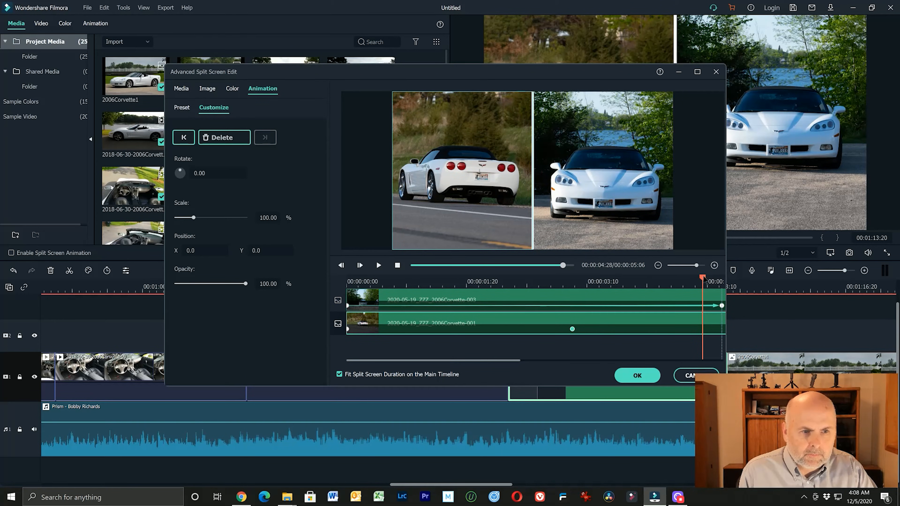
drag(701, 277, 521, 293)
drag(572, 329, 721, 329)
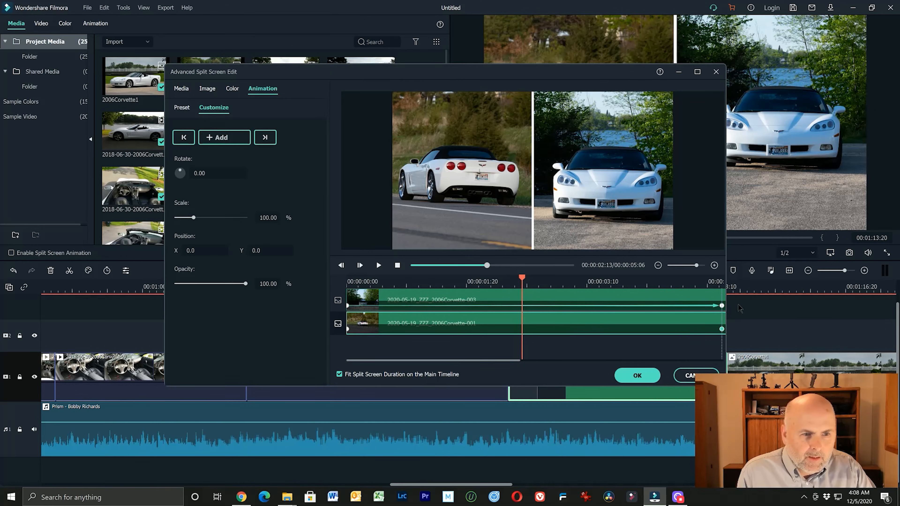
click(722, 305)
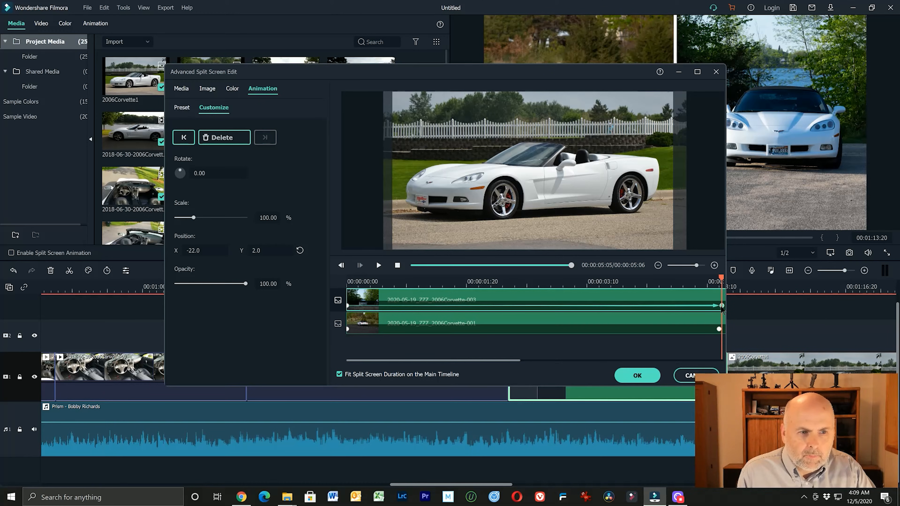
- Set the scale of the rear-view photo to 108.11% at its ending keyframe
click(688, 319)
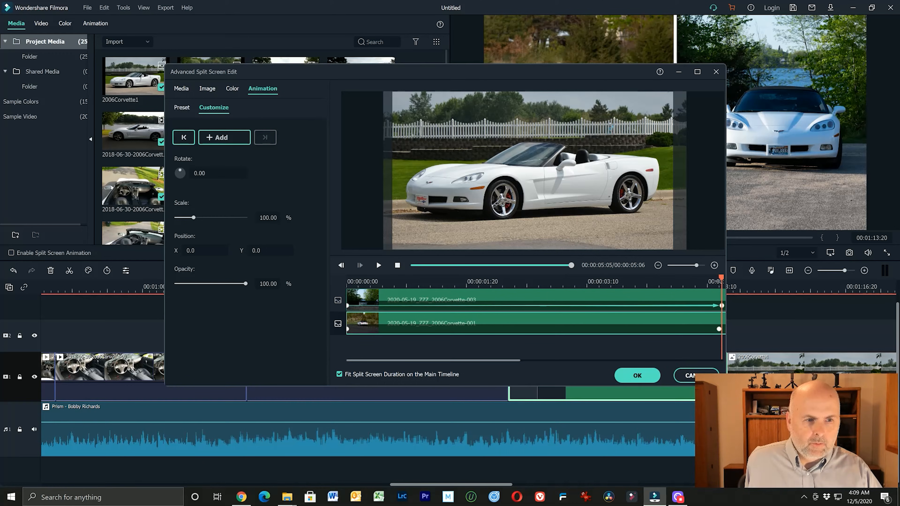
drag(721, 278, 664, 280)
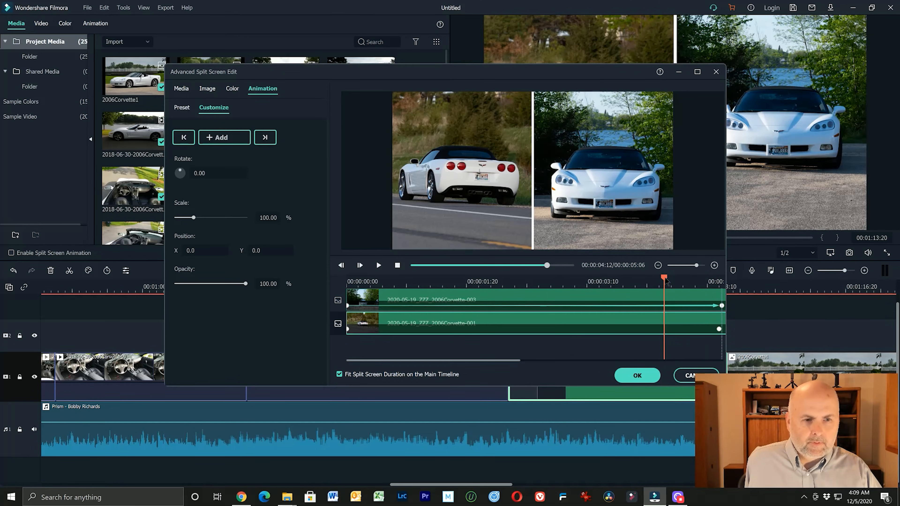
click(718, 330)
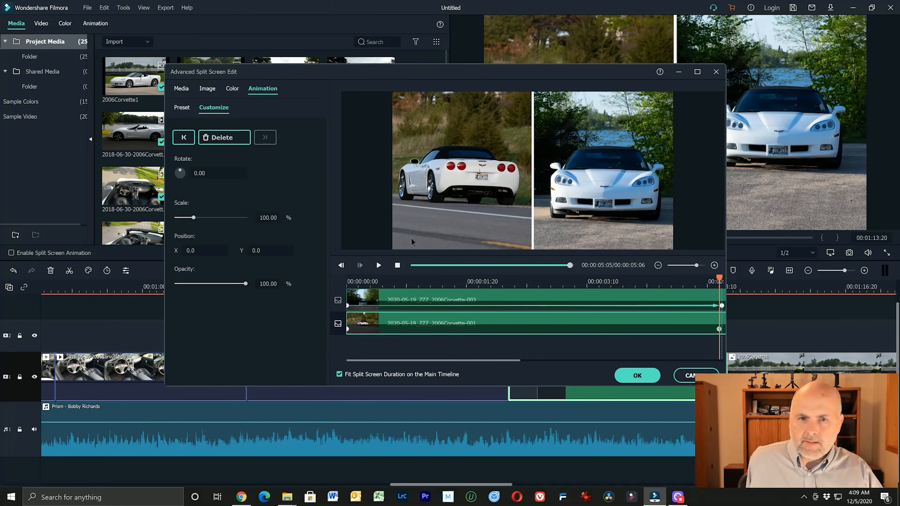
drag(194, 218, 196, 218)
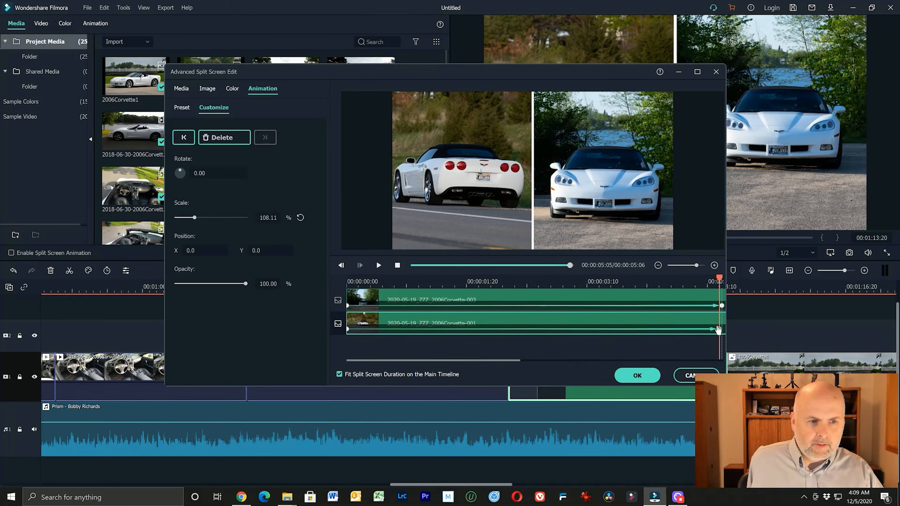
- Move the front-view photo's ending keyframe back to 00:00:05:03 and set its scale there to 110.81%
click(721, 306)
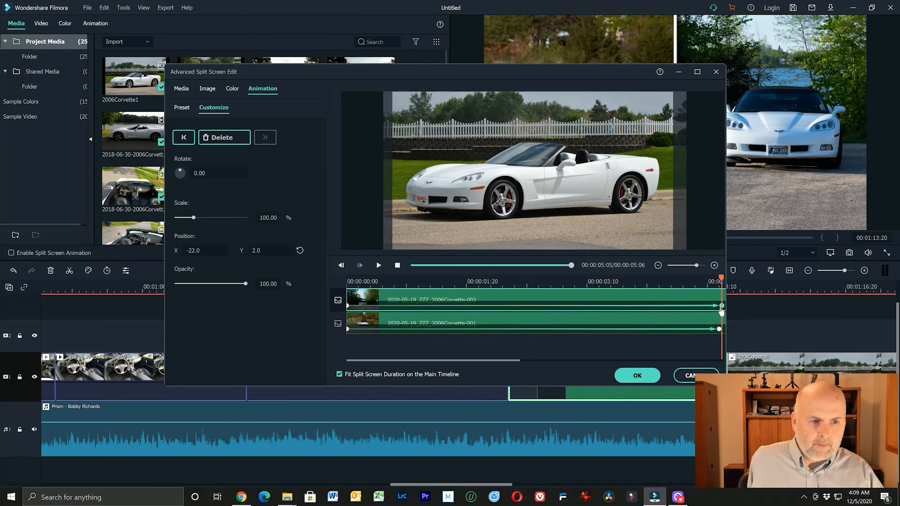
drag(721, 306, 713, 305)
click(698, 284)
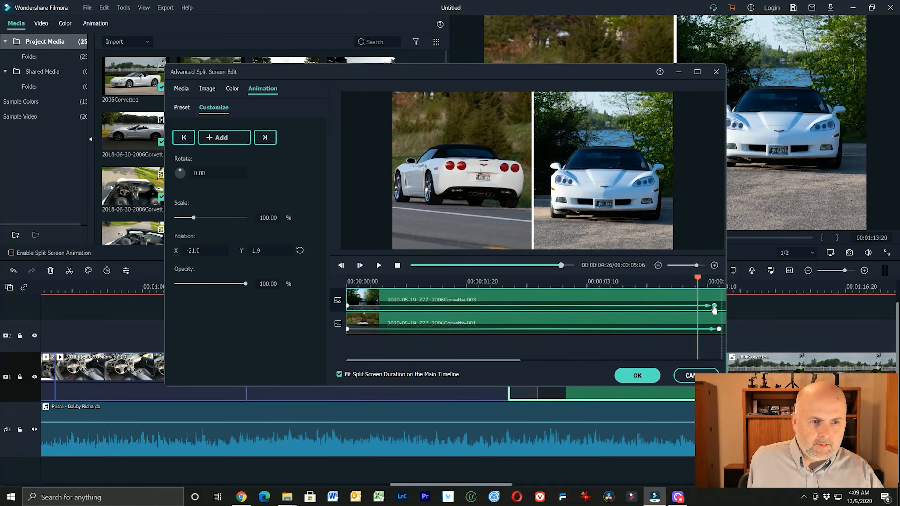
click(713, 305)
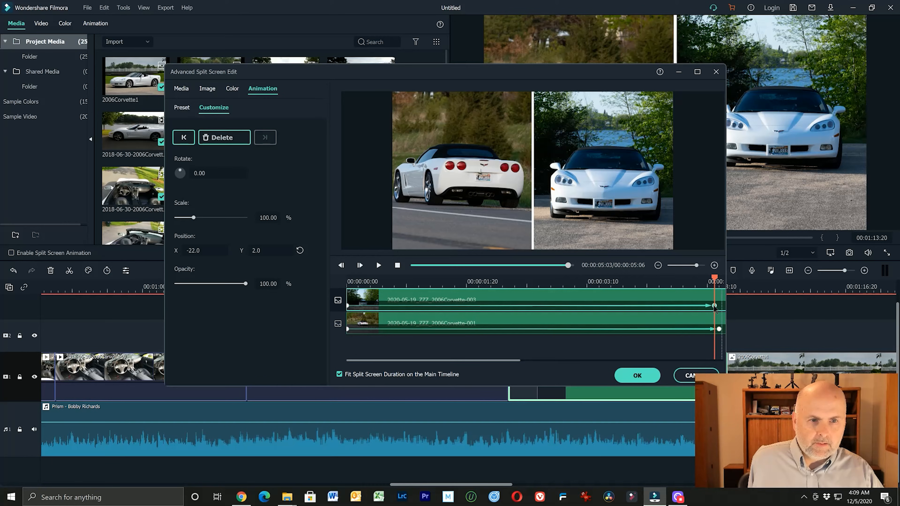
click(195, 217)
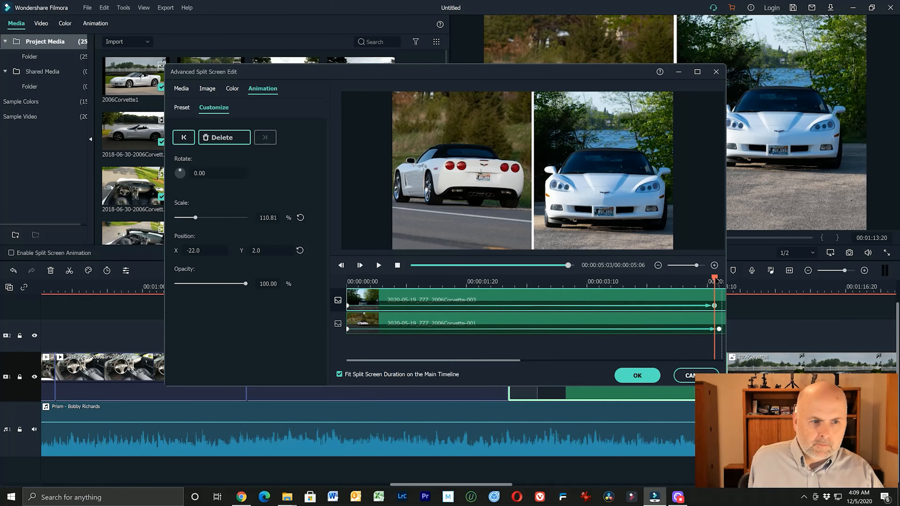
- Align the front-view photo's ending keyframe with the rear-view photo's ending keyframe at 00:00:05:05 and review both keyframes' settings
drag(714, 280, 718, 305)
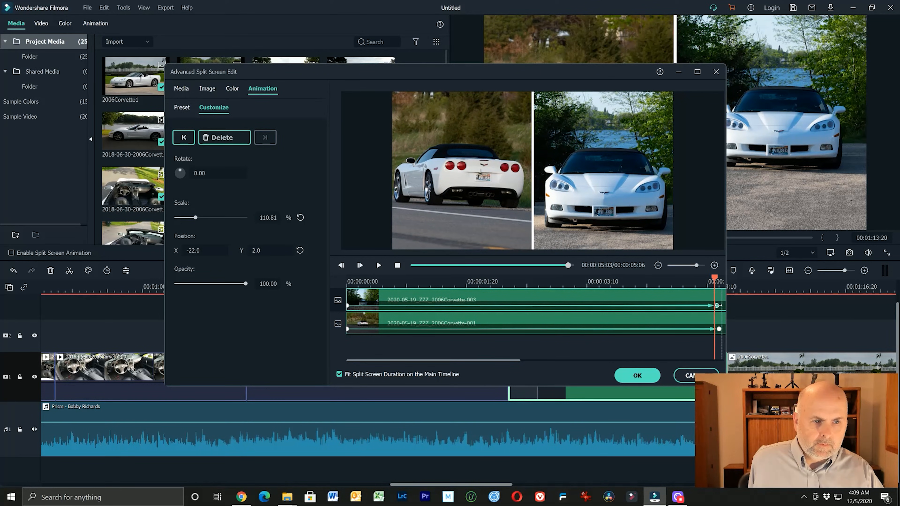
click(717, 328)
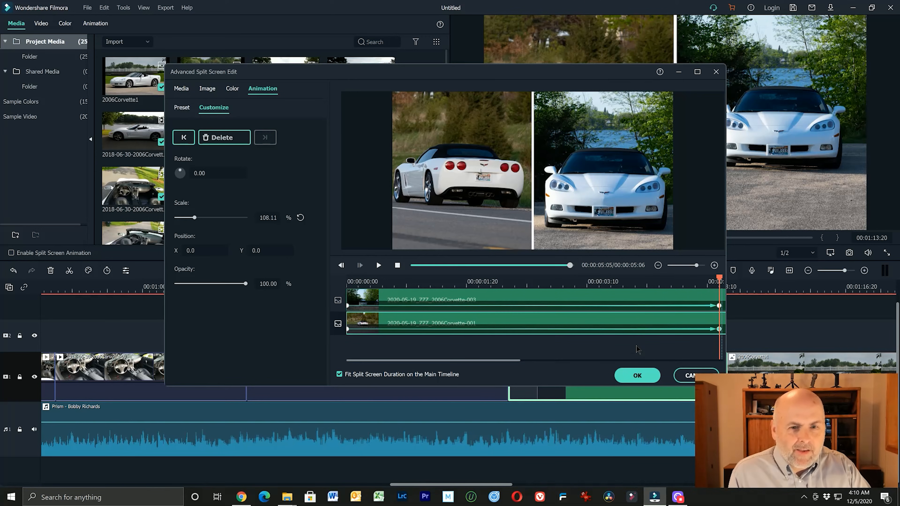
click(606, 297)
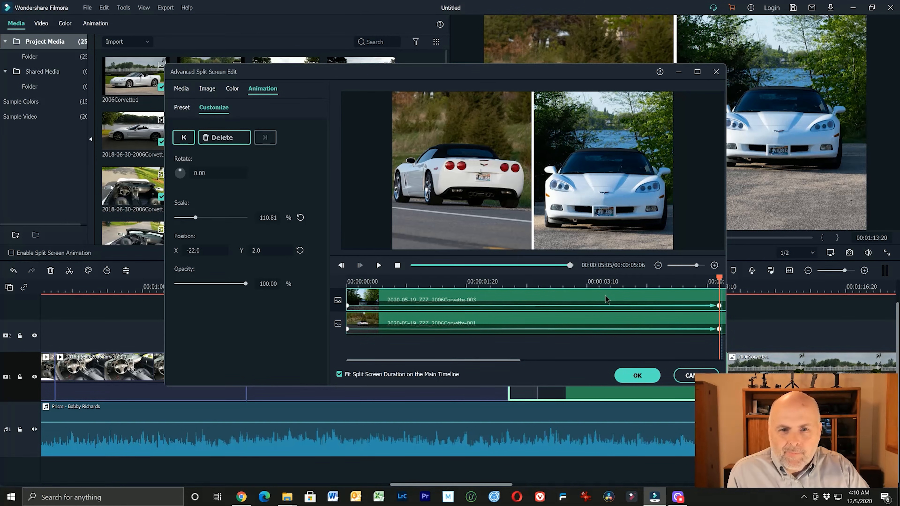
- Apply the advanced split screen edits with the rear-view photo selected, and reopen the advanced settings for that photo
click(562, 330)
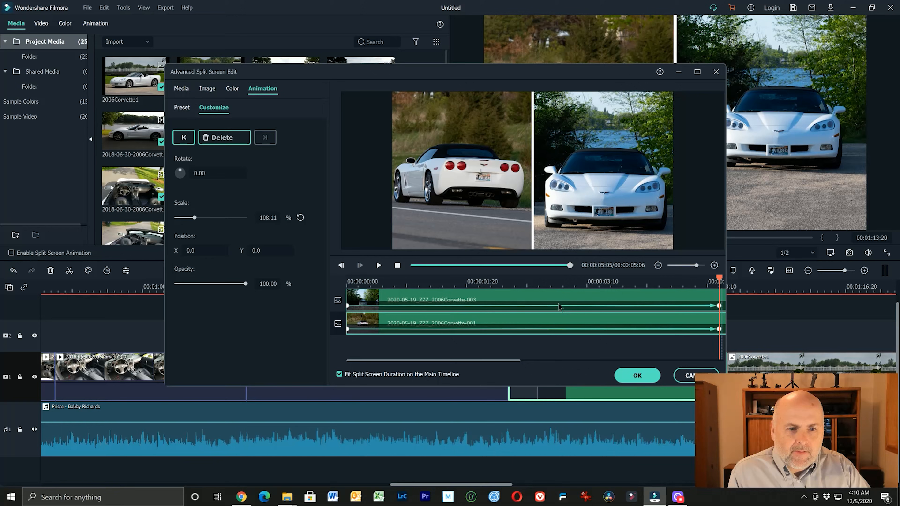
click(636, 375)
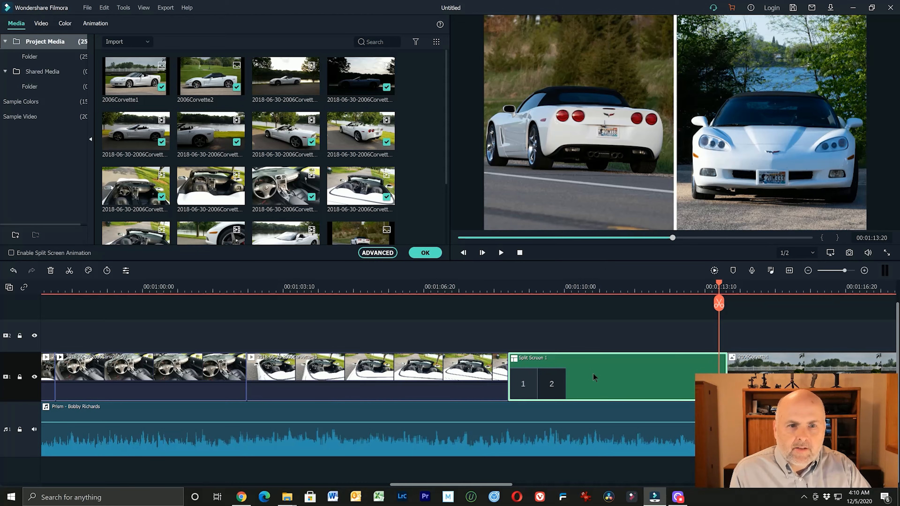
click(569, 165)
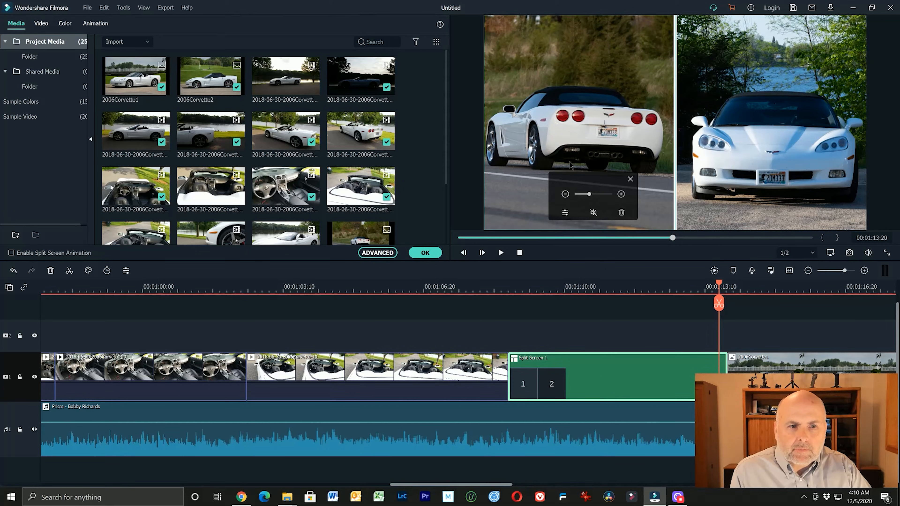
click(566, 213)
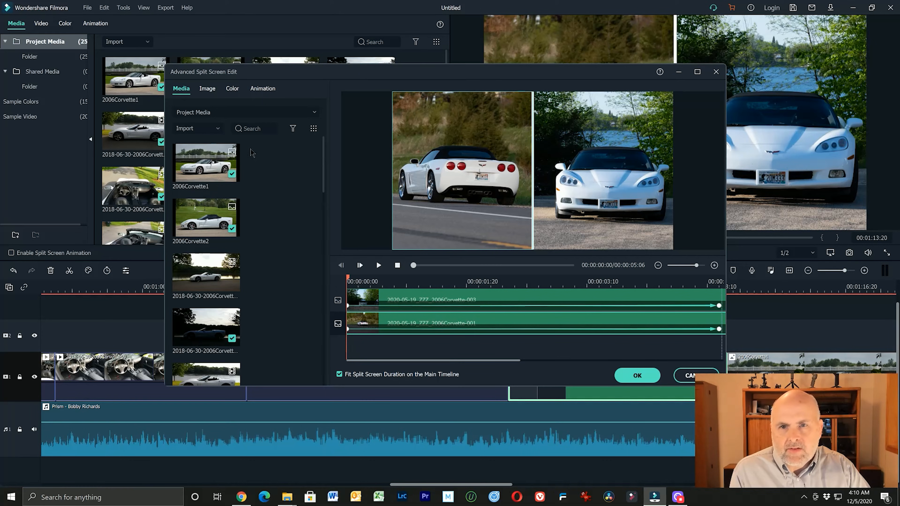
- Review the image, color and custom animation settings available for the rear-view photo
click(236, 89)
click(211, 91)
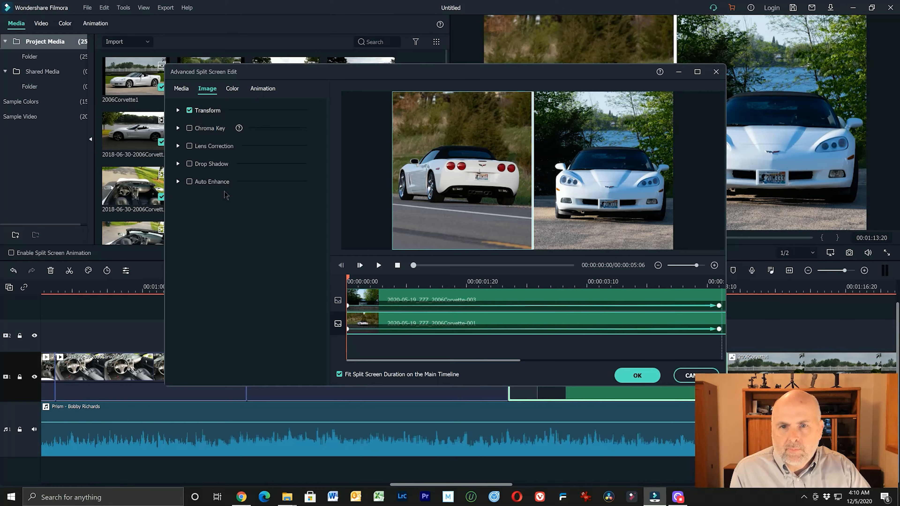
click(233, 89)
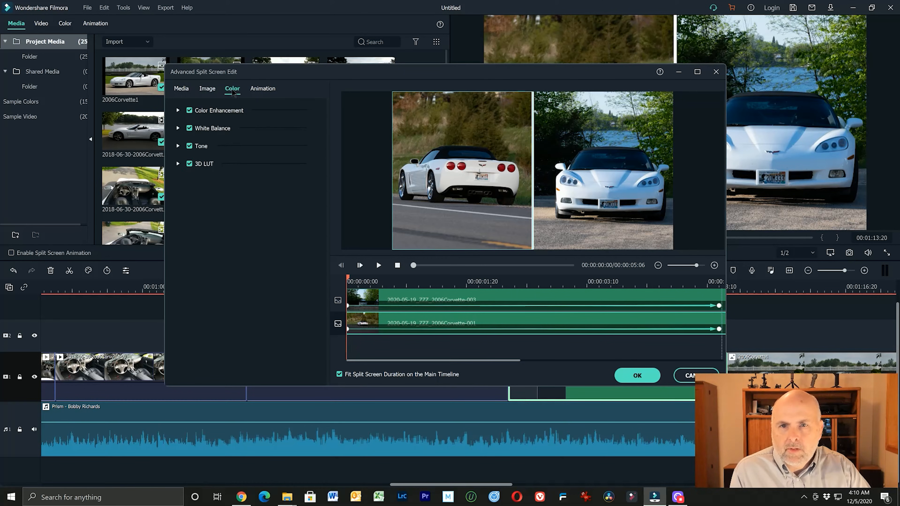
click(260, 92)
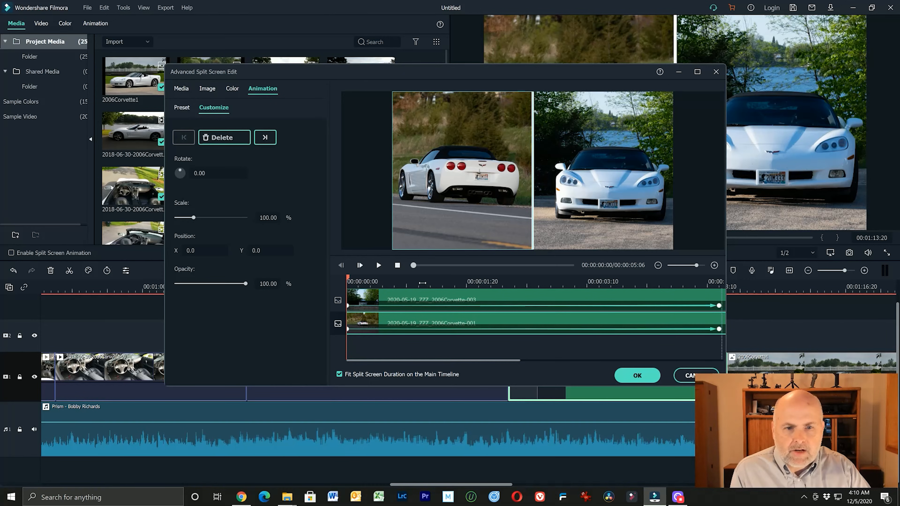
- Scrub through the split screen animation to check how the scale changes between keyframes, and confirm the edit
drag(422, 283, 359, 284)
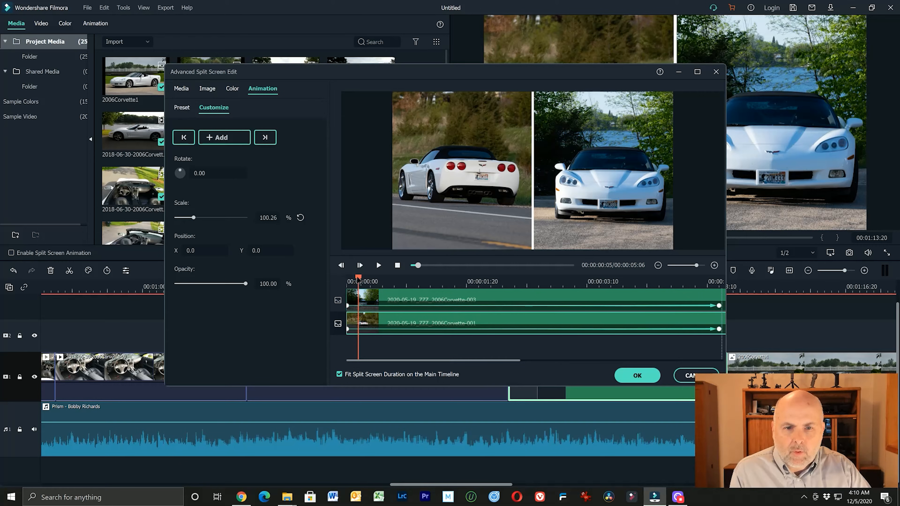
drag(358, 280, 693, 309)
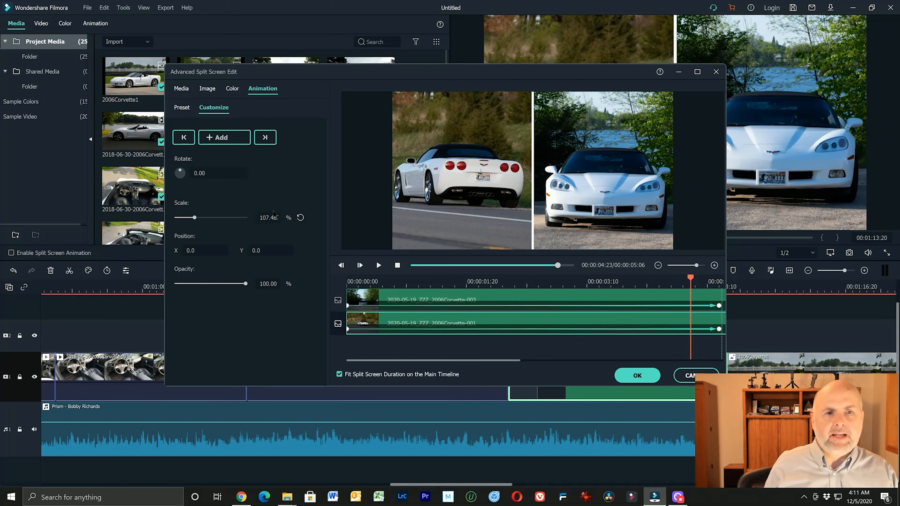
drag(690, 278, 321, 292)
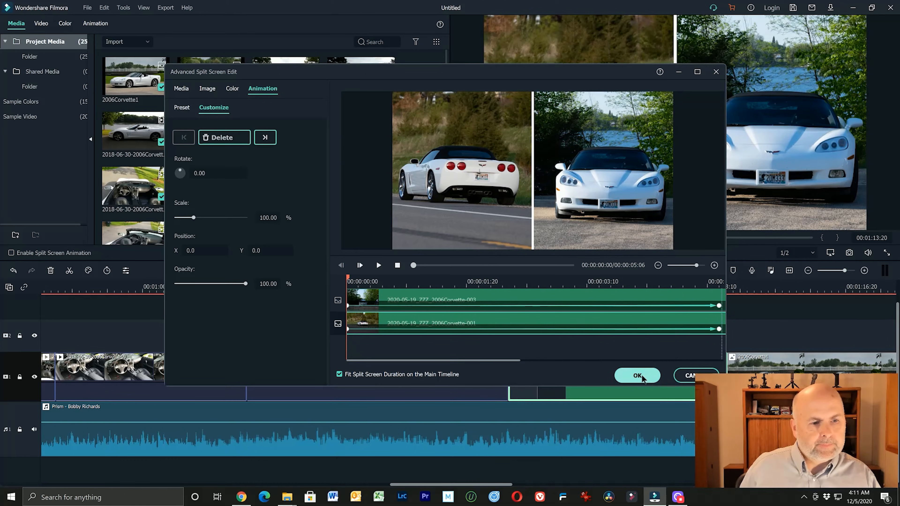
click(638, 376)
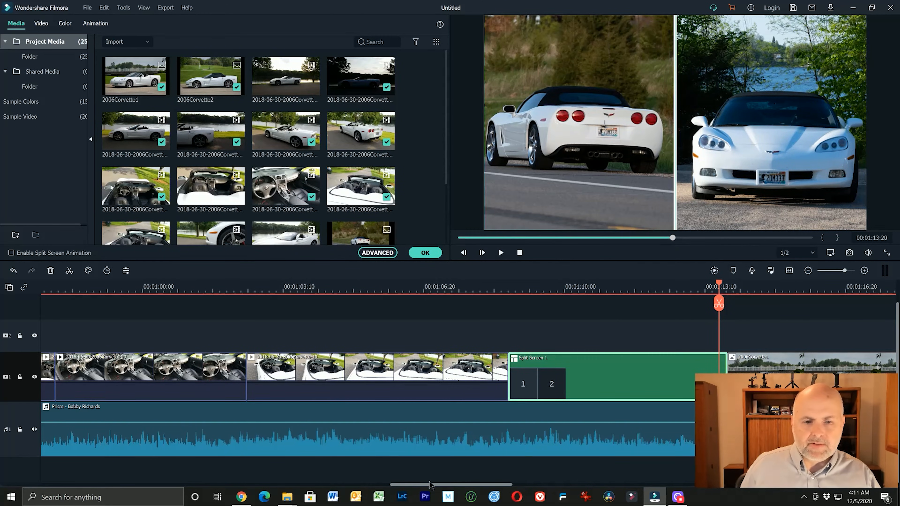
- Play back the Split Screen 1 clip on the main timeline from just before its start and stop playback
drag(431, 485, 447, 486)
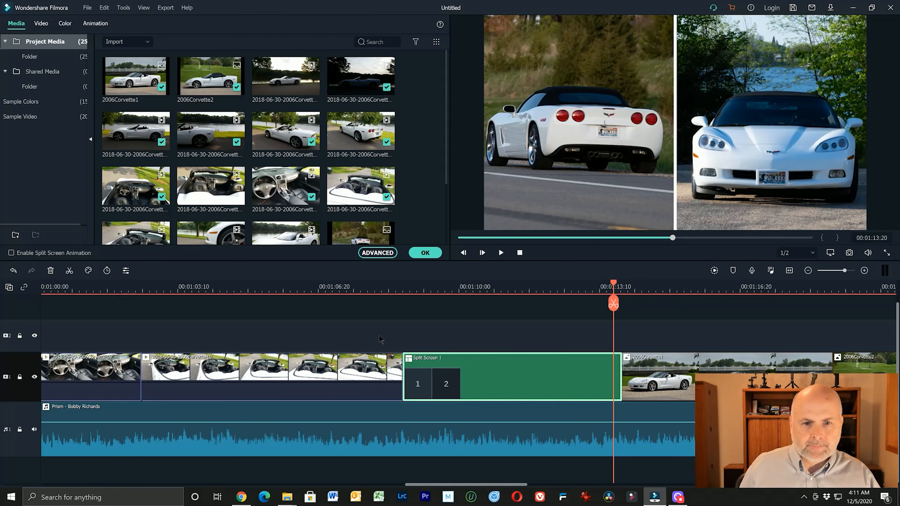
click(394, 286)
click(500, 252)
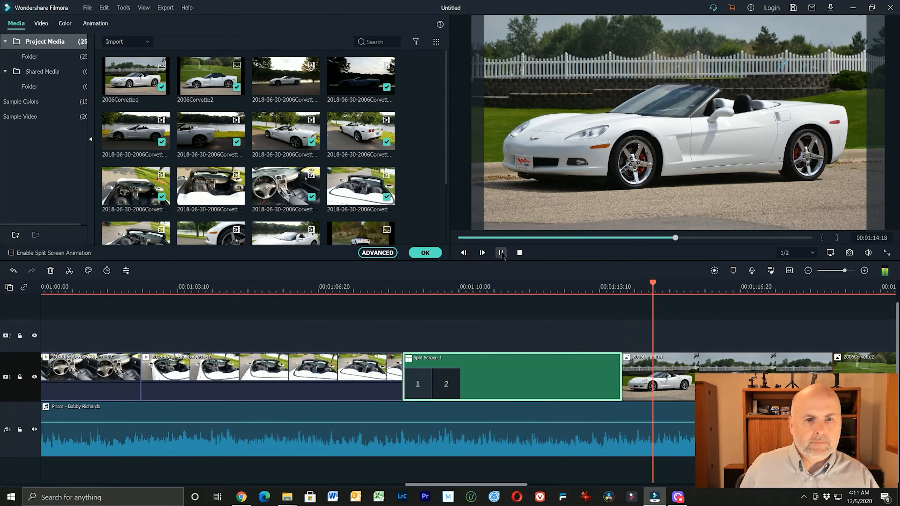
click(519, 252)
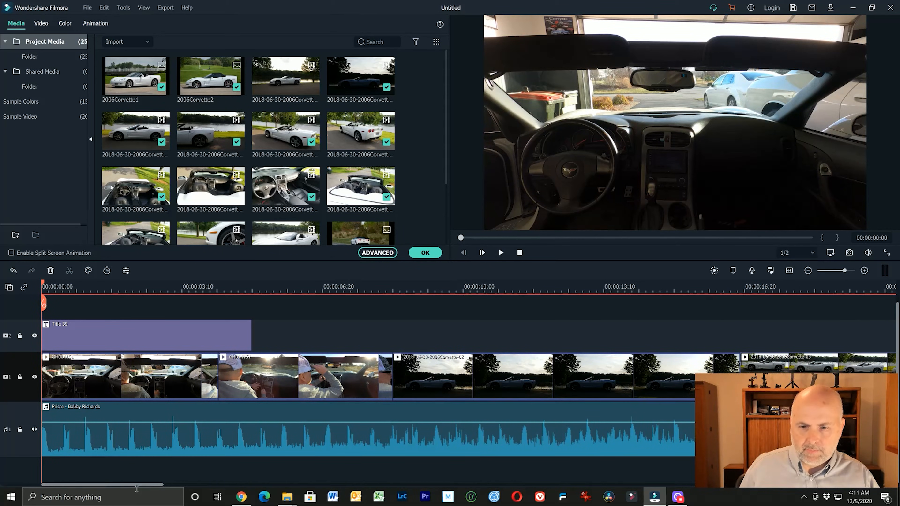
- Return to the 2006Corvette1 photo after the split screen and play it from its beginning at 00:01:13:28
drag(137, 488, 545, 502)
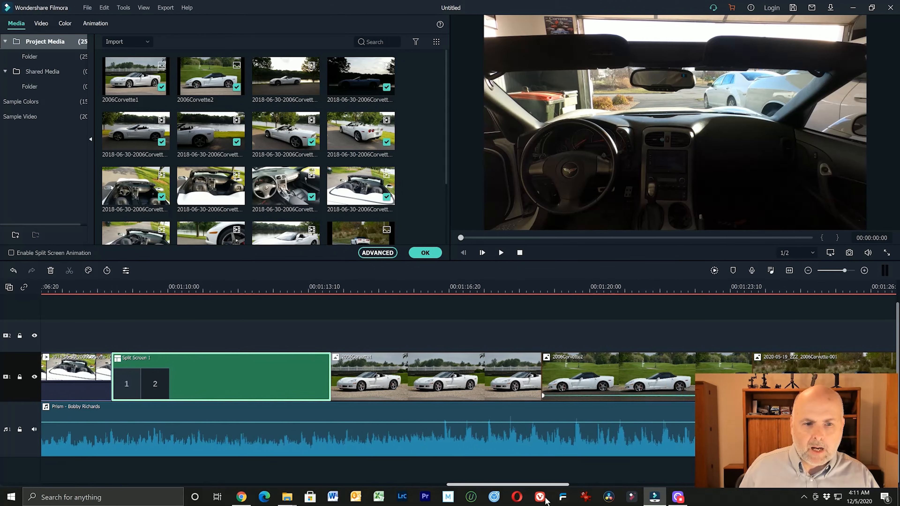
click(405, 287)
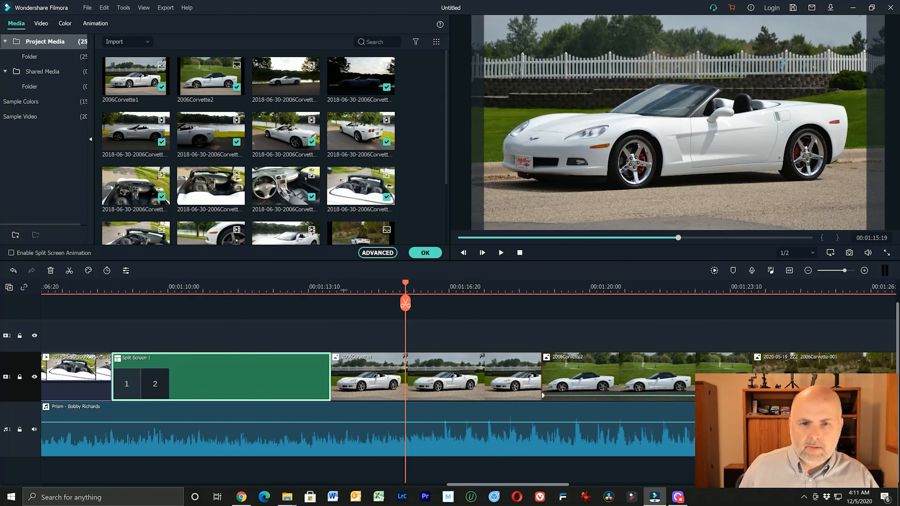
click(333, 287)
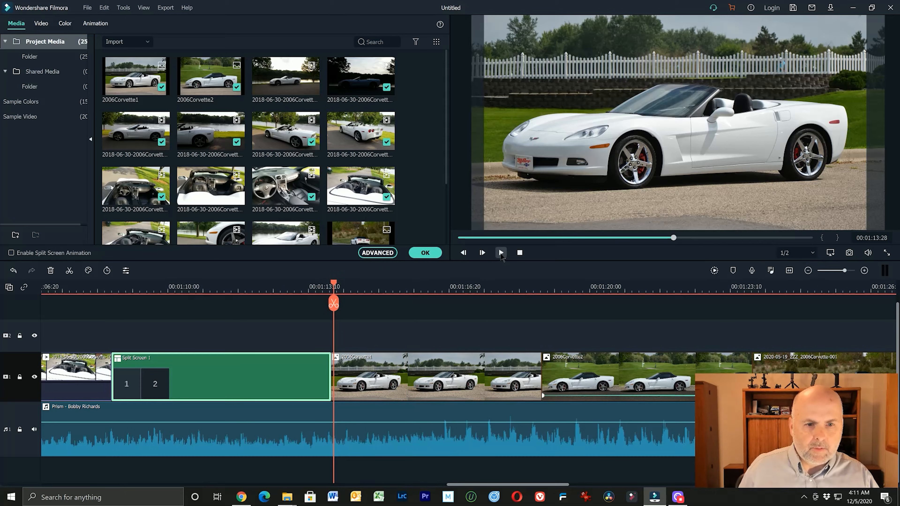
click(501, 253)
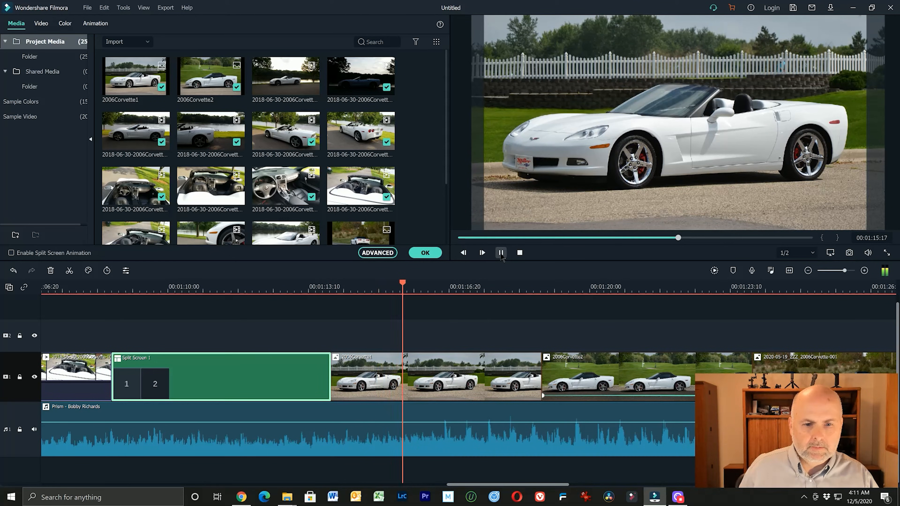
click(501, 253)
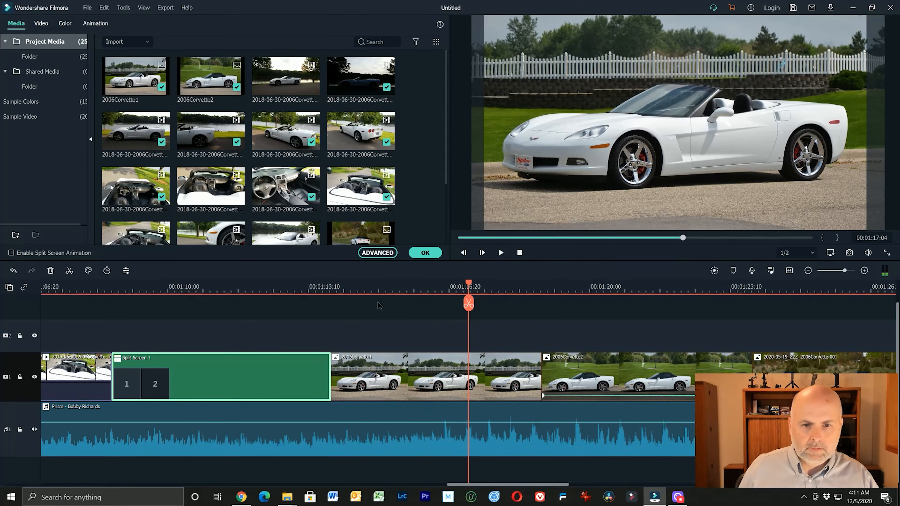
- Close the split screen settings and play part of the 2006Corvette1 photo from 00:01:14:18
click(377, 290)
drag(377, 290, 361, 290)
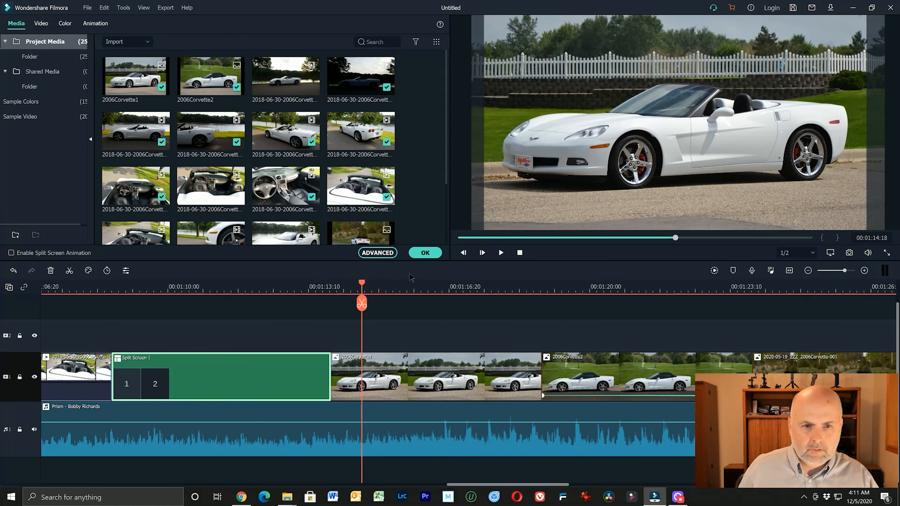
click(424, 253)
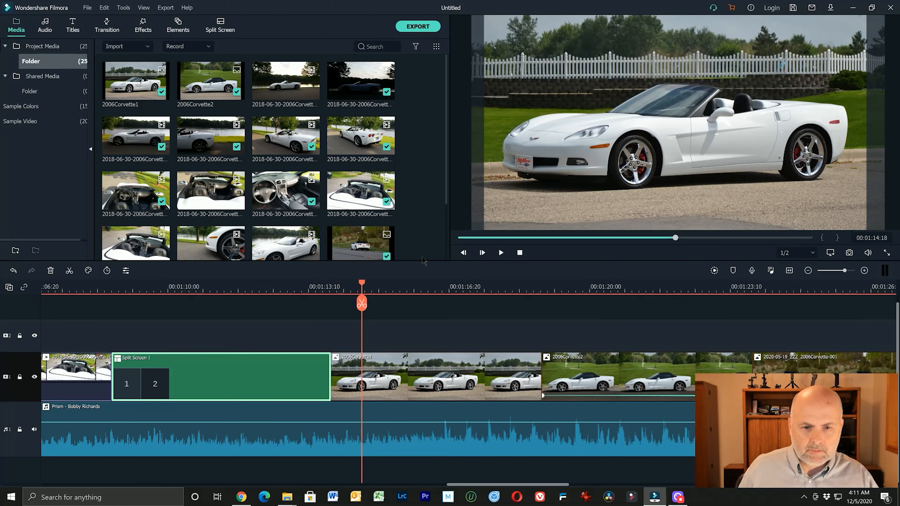
click(501, 253)
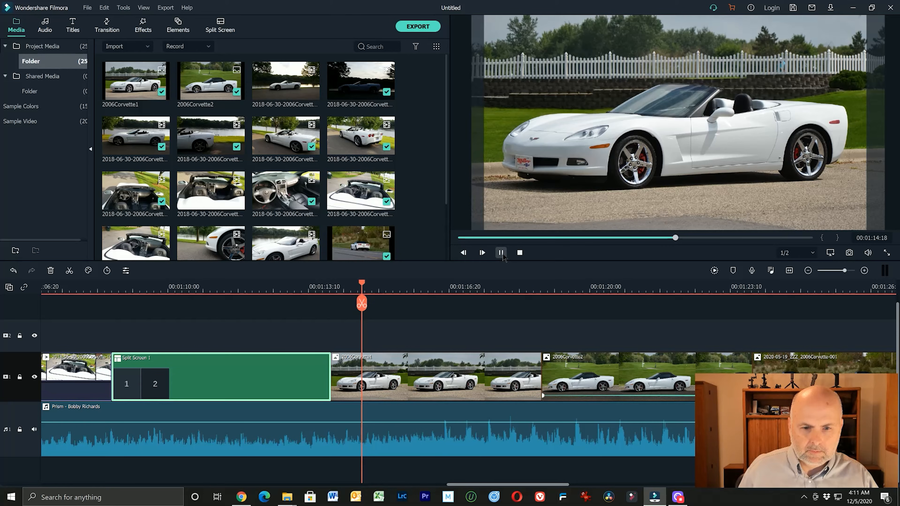
click(501, 253)
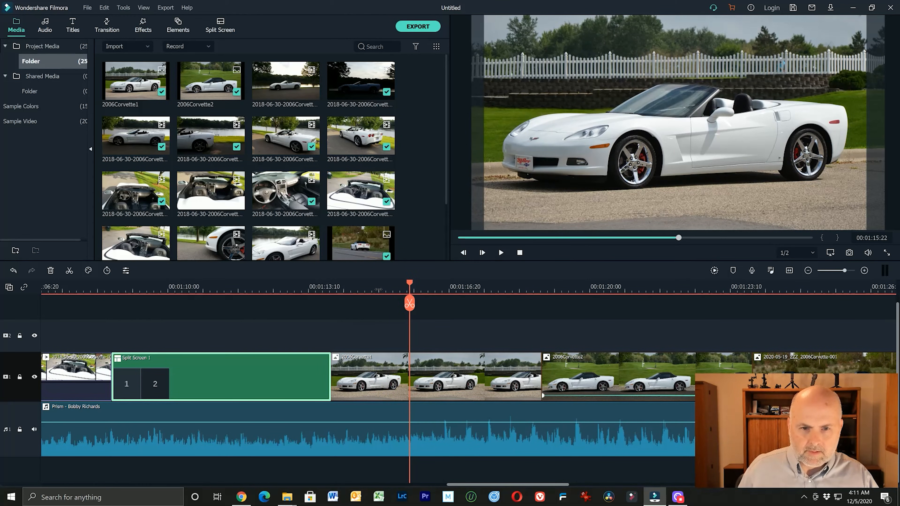
- Add a custom animation keyframe to the 2006Corvette1 photo at 00:01:14:29
drag(408, 290, 377, 290)
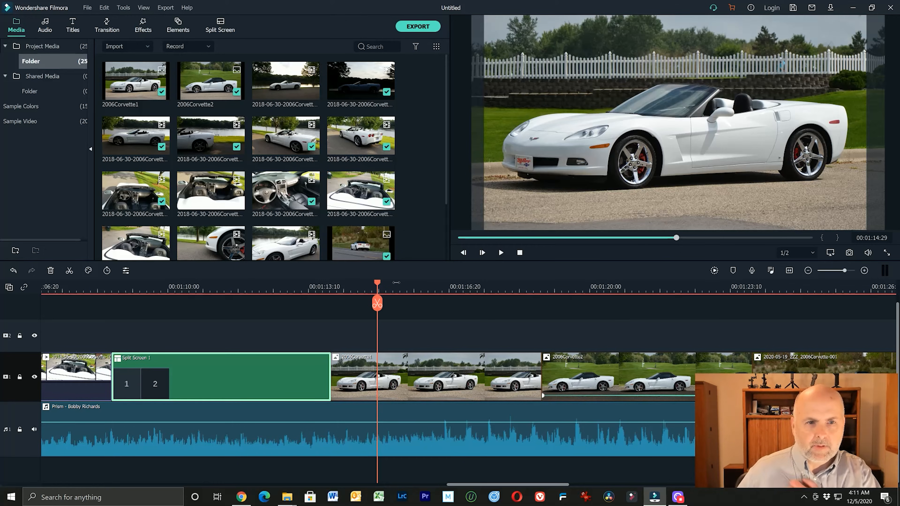
double_click(533, 186)
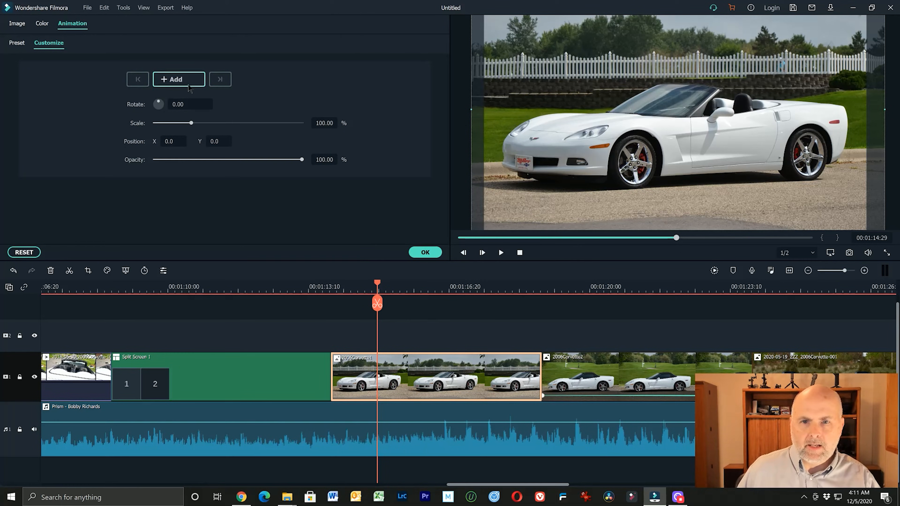
click(179, 79)
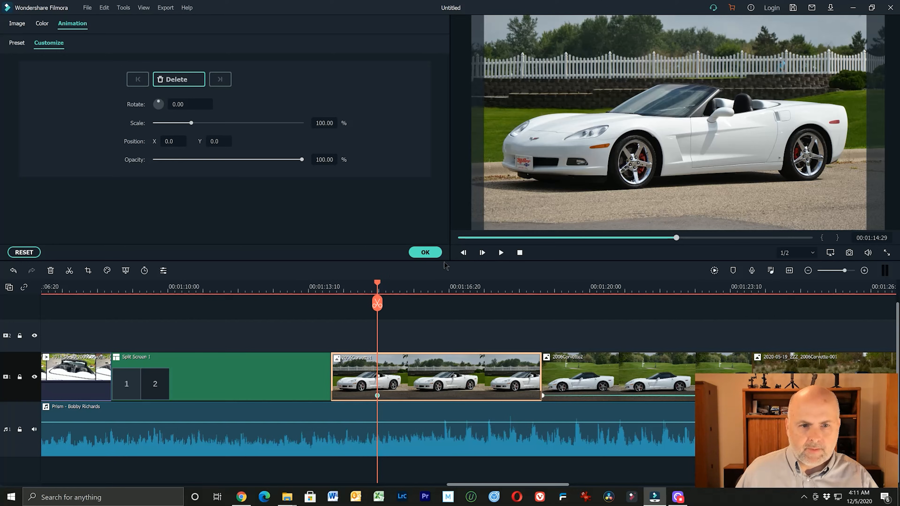
- Play the 2006Corvette1 photo through to its end and move the playhead back to 00:01:18:19
click(501, 254)
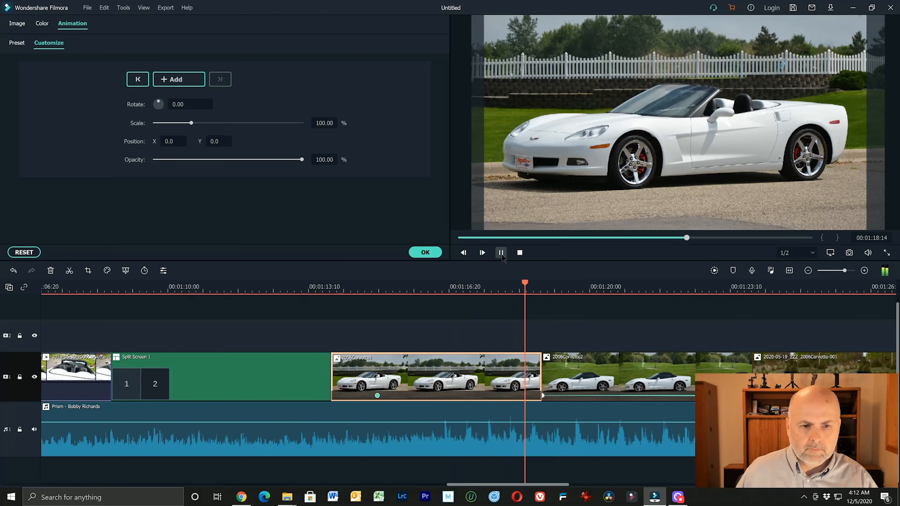
click(498, 257)
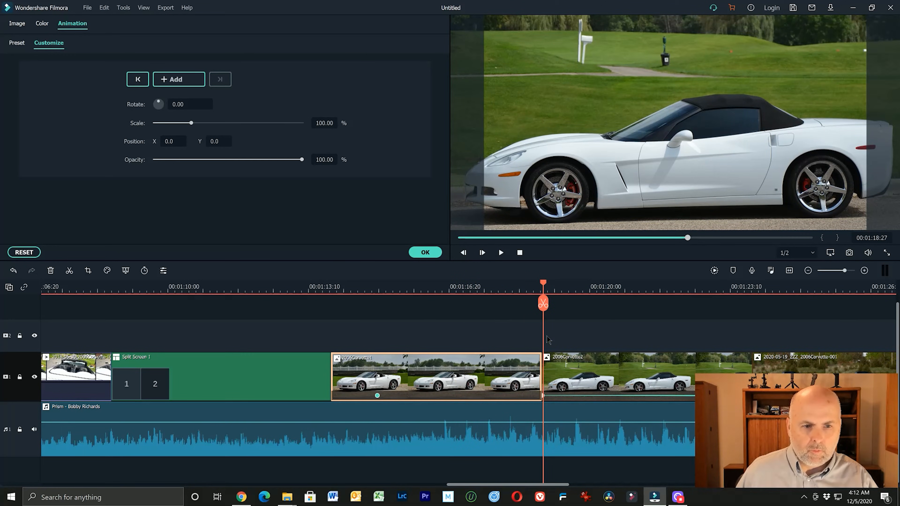
drag(545, 283, 532, 283)
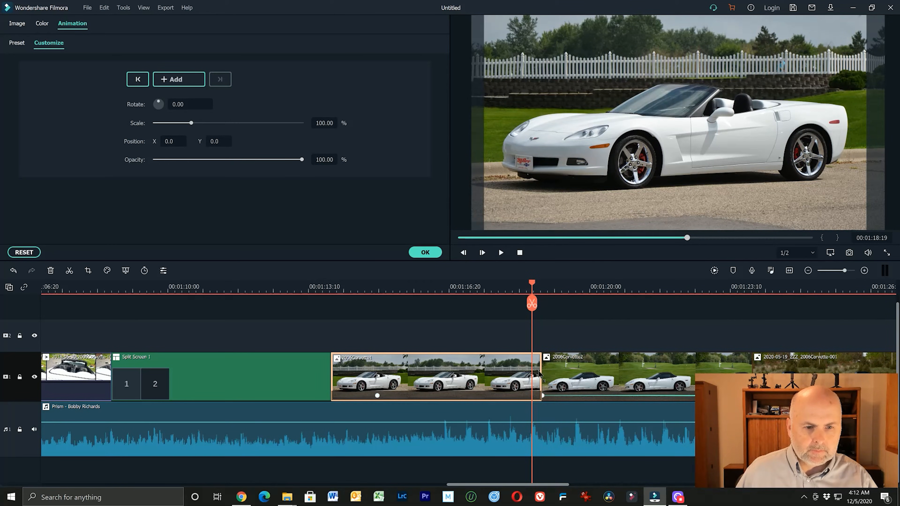
- Try to trim the end of the 2006Corvette1 photo on the timeline and undo the last edit
drag(538, 371, 538, 374)
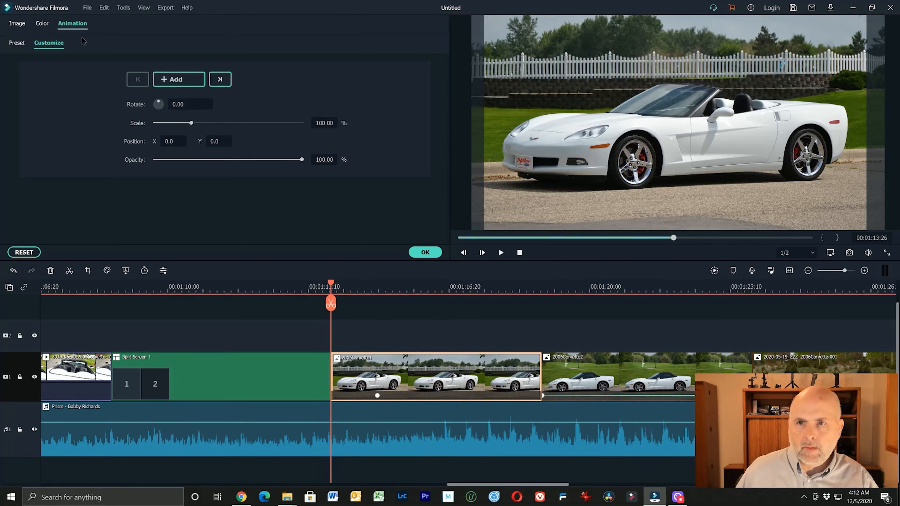
click(104, 8)
click(108, 21)
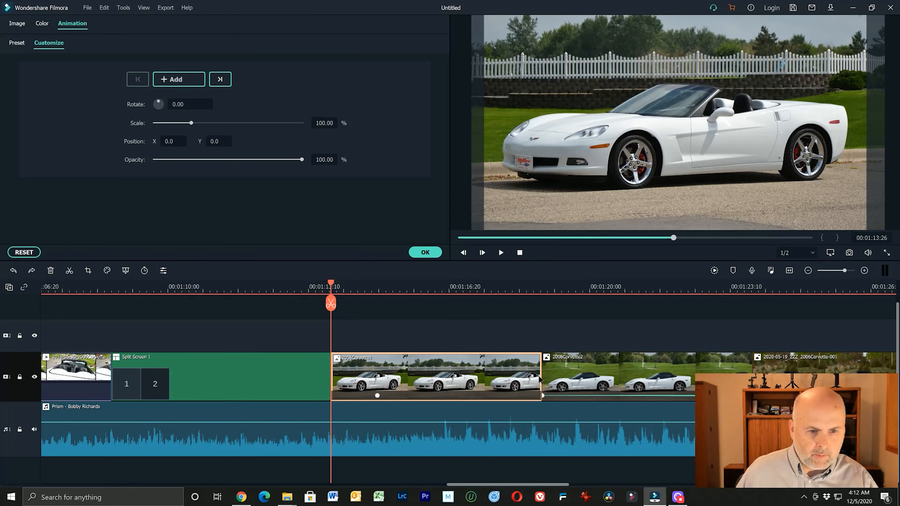
- Trim the end of the 2006Corvette1 photo back to 00:01:18:19
click(525, 286)
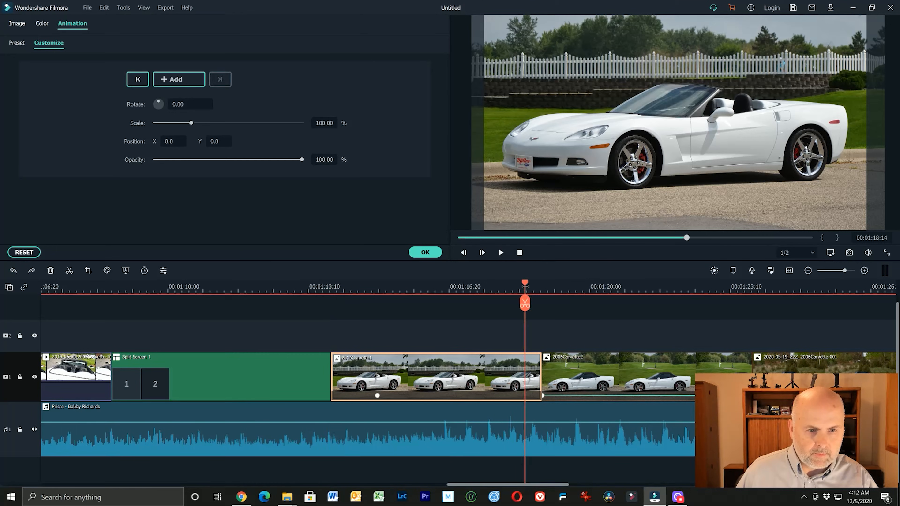
drag(525, 287, 533, 287)
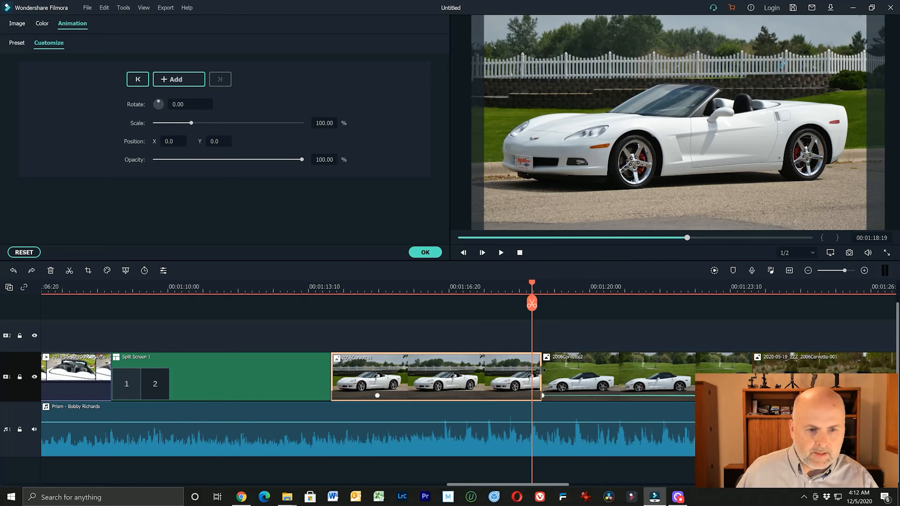
drag(541, 369, 531, 370)
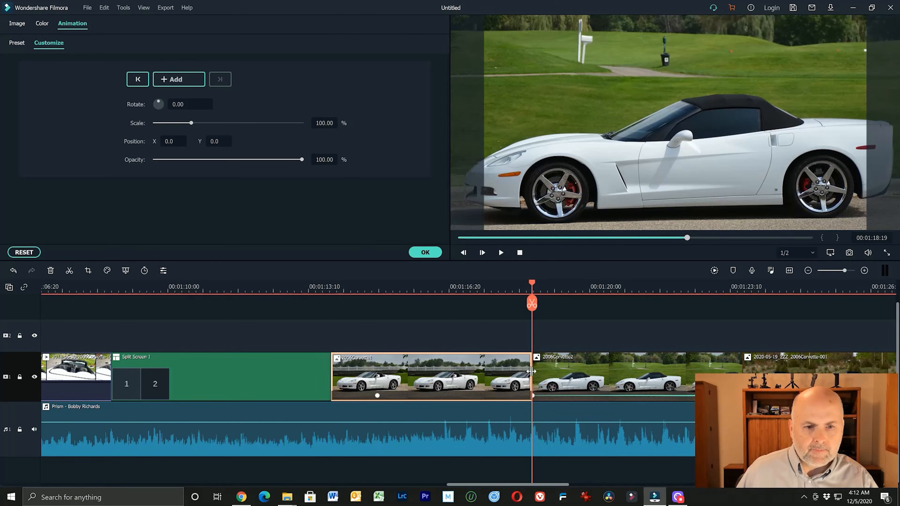
- Add an ending keyframe at 150.32% scale to the 2006Corvette1 photo and move it near the photo's end at 00:01:18:17
click(512, 289)
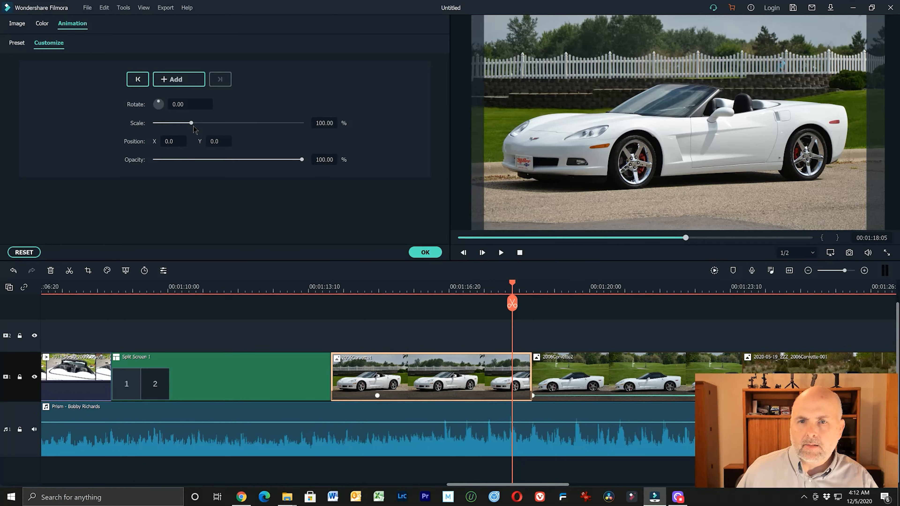
drag(193, 124, 210, 124)
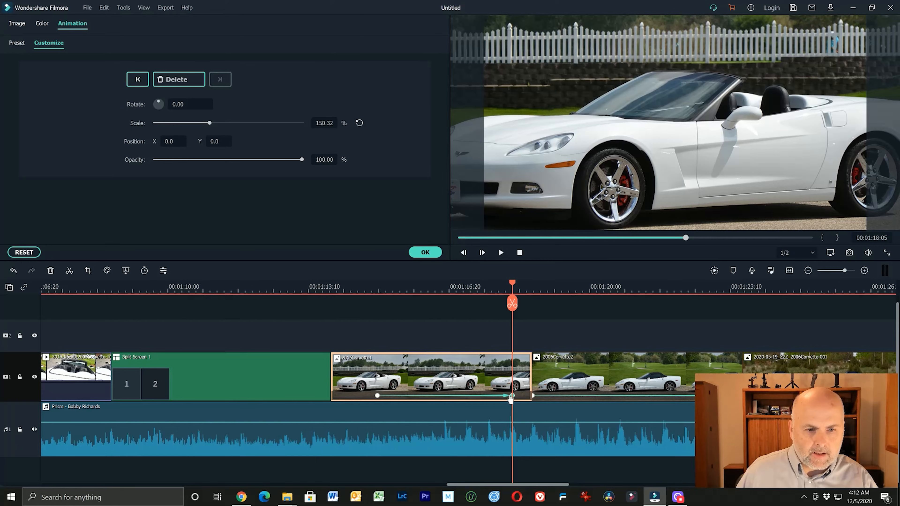
drag(512, 397, 530, 396)
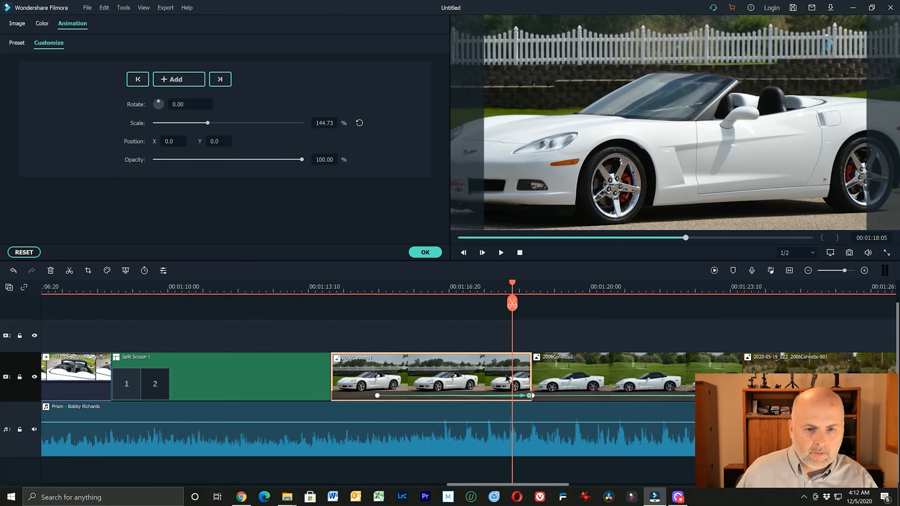
click(528, 396)
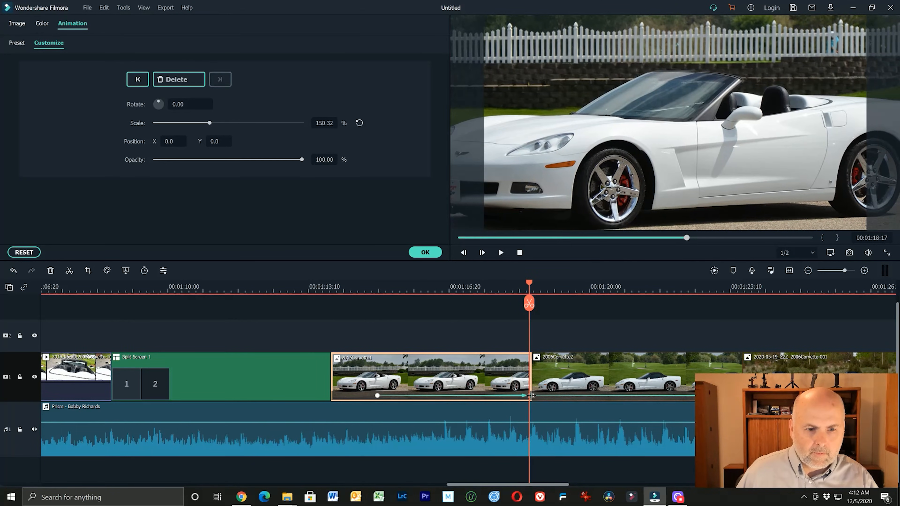
- Play the timeline from the start of the 2006Corvette1 photo into the 2006Corvette2 photo to check their animations
click(533, 394)
click(365, 286)
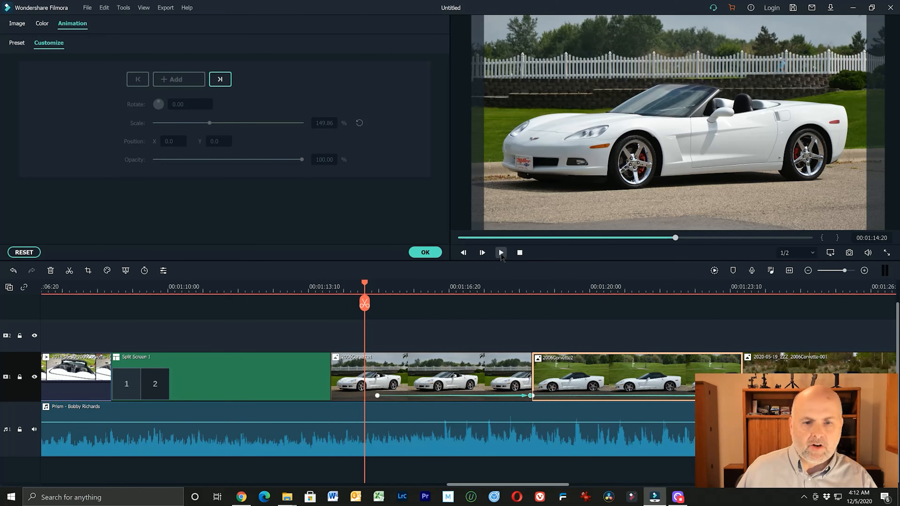
click(332, 286)
click(501, 252)
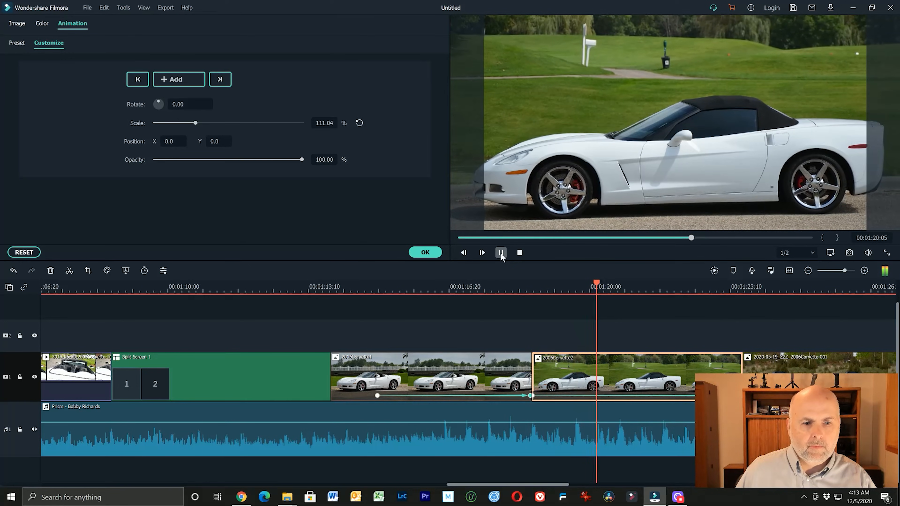
click(500, 252)
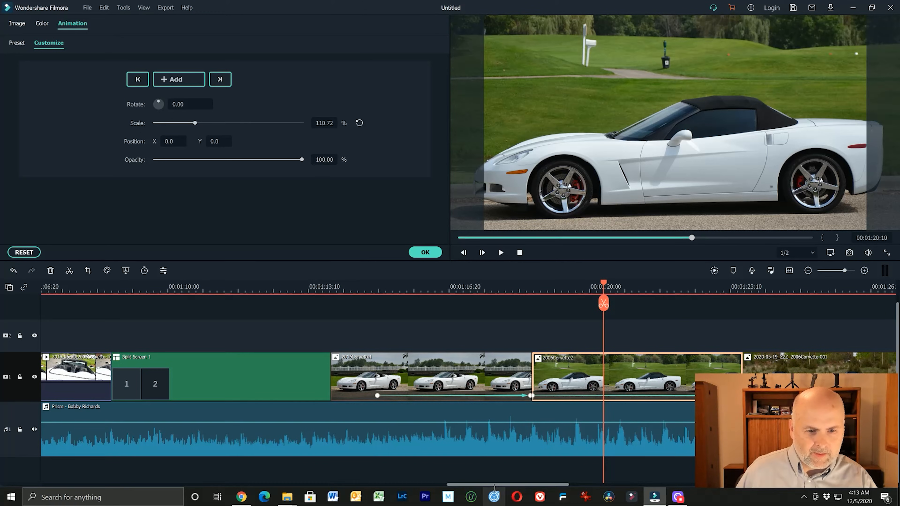
- Set the 2006Corvette2 photo's starting keyframe to 99.36% scale and position X -22.0, Y 9.0
drag(499, 486, 530, 494)
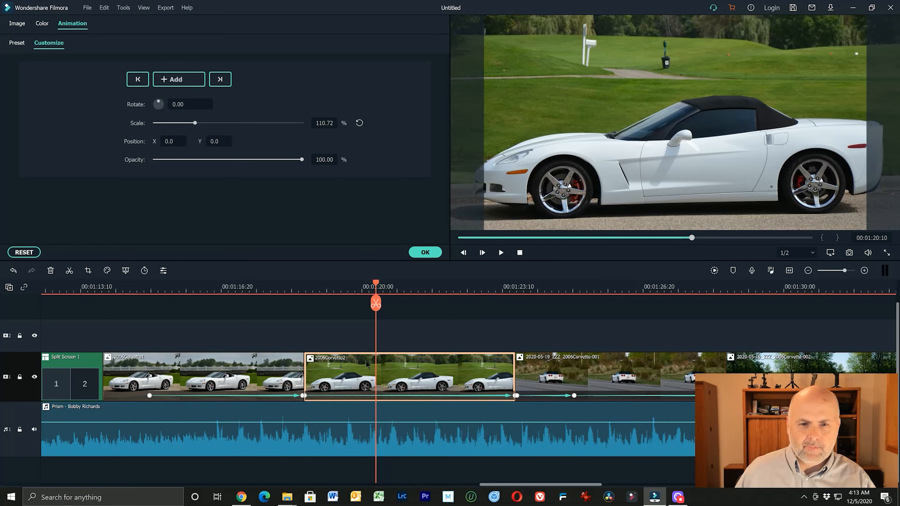
drag(377, 287, 325, 287)
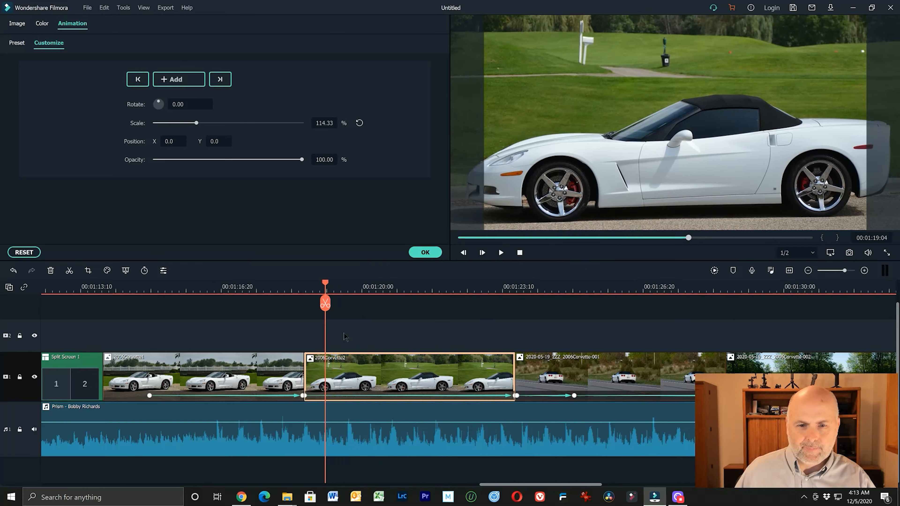
click(303, 396)
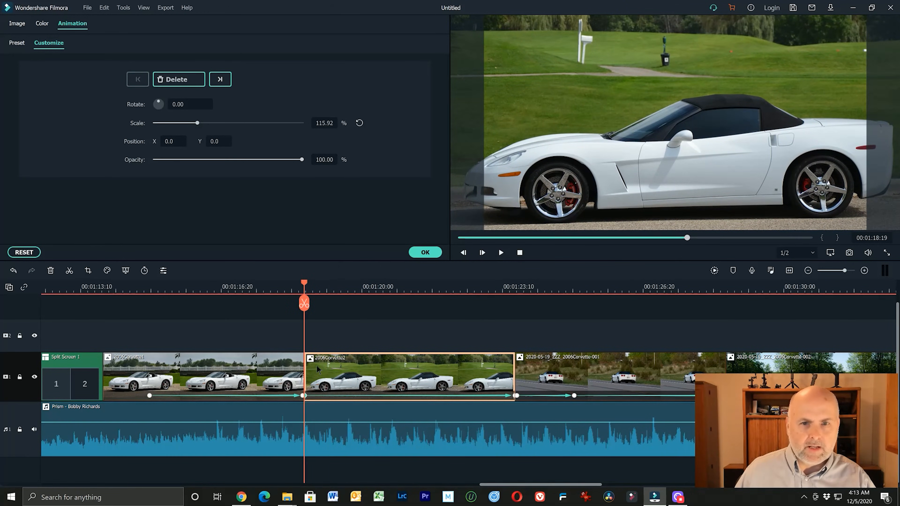
drag(199, 126, 190, 129)
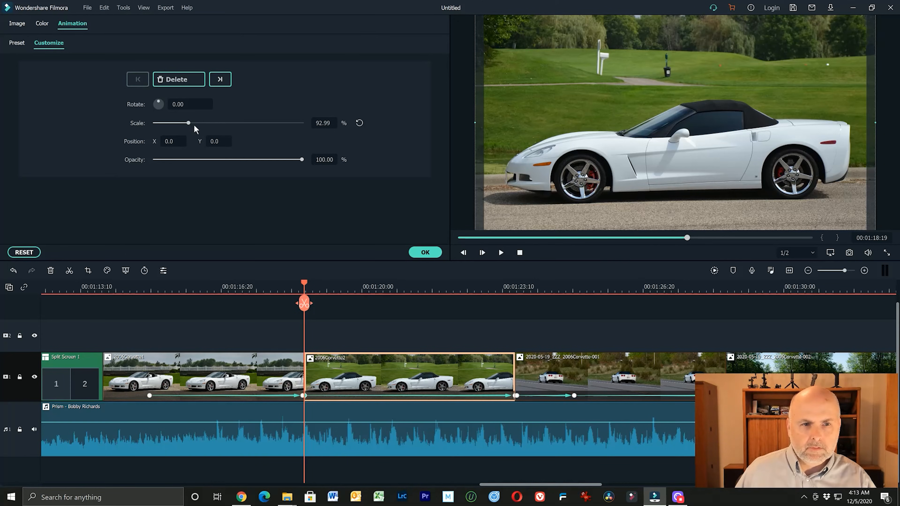
drag(192, 124, 192, 125)
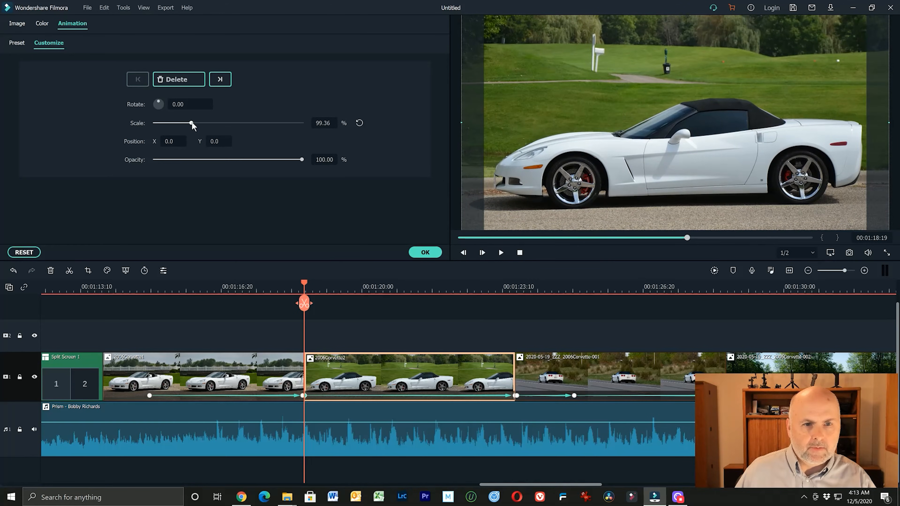
drag(612, 172, 606, 168)
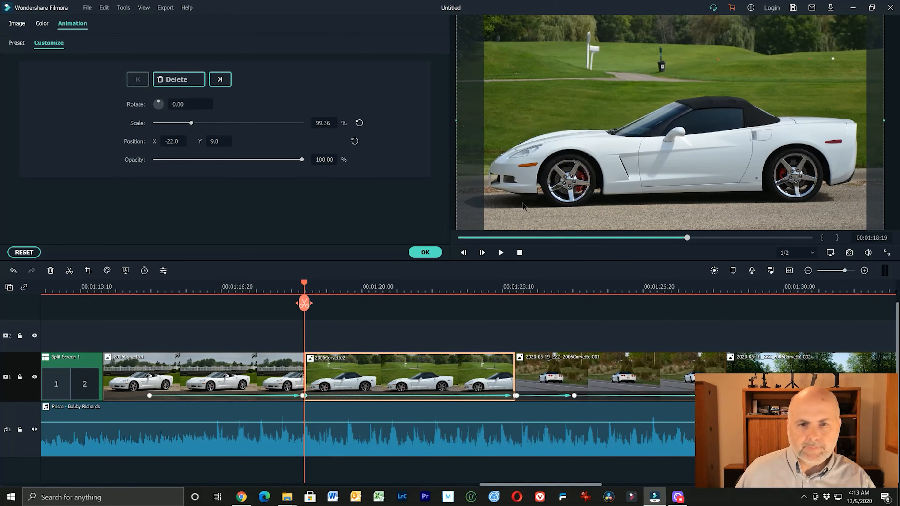
- Trim the end of the 2006Corvette2 photo to 00:01:22:26 and the end of 2020-05-19_ZZZ_2006Corvette-001 to 00:01:26:27
drag(307, 283, 483, 295)
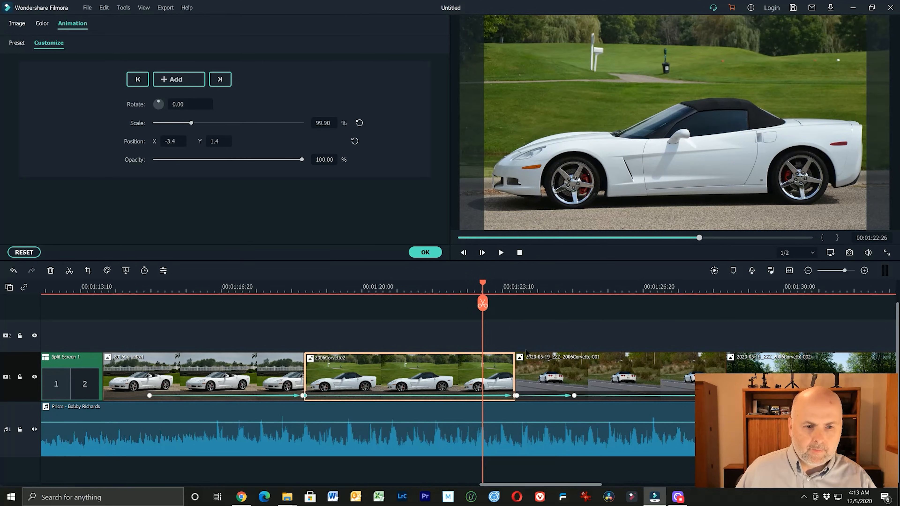
drag(514, 371, 484, 370)
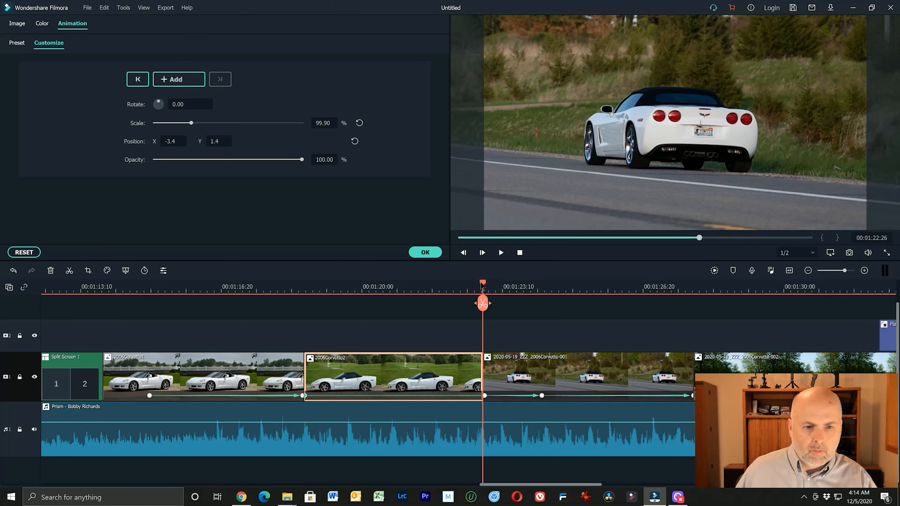
drag(484, 285, 653, 306)
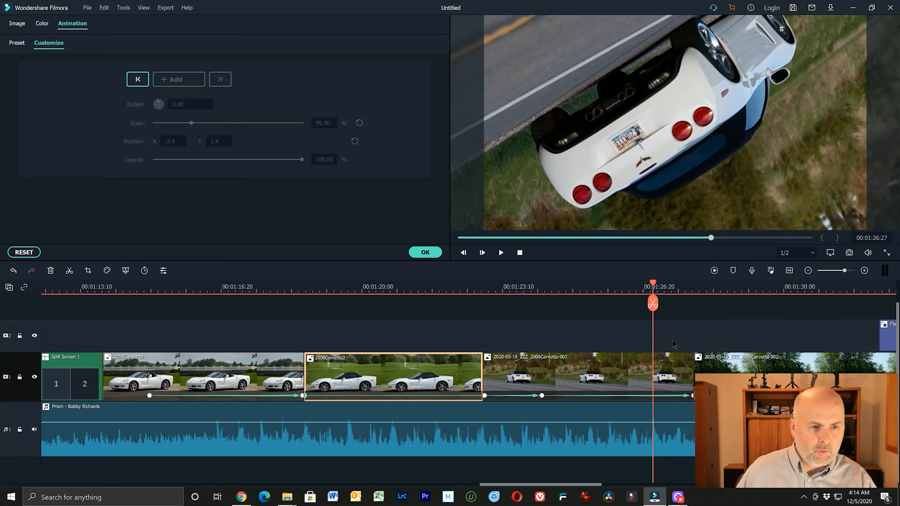
click(690, 377)
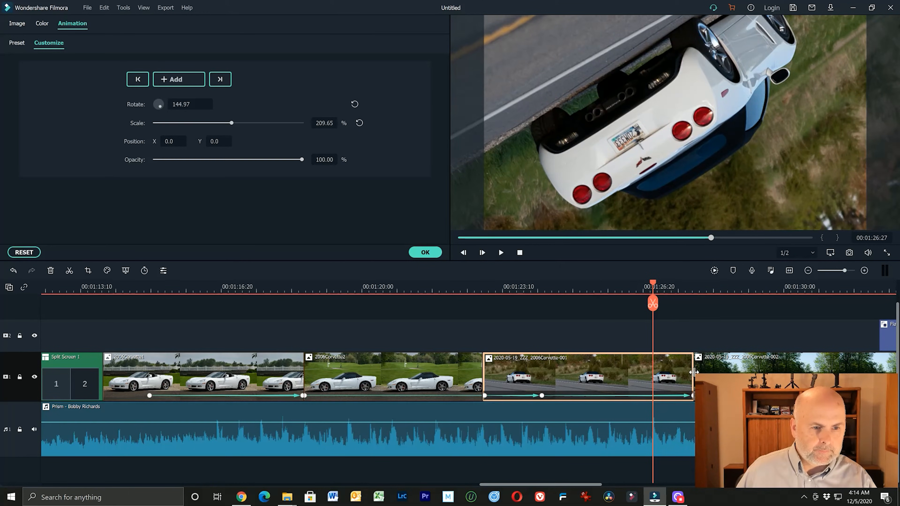
drag(694, 373, 653, 378)
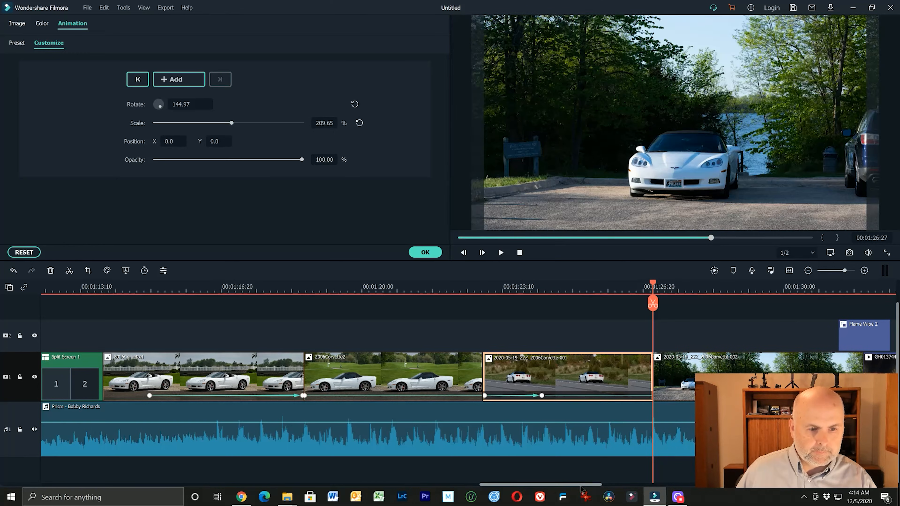
- Move the Flame Wipe 2 overlay to start at 00:01:31:17 and shorten it from its end
drag(584, 489, 623, 490)
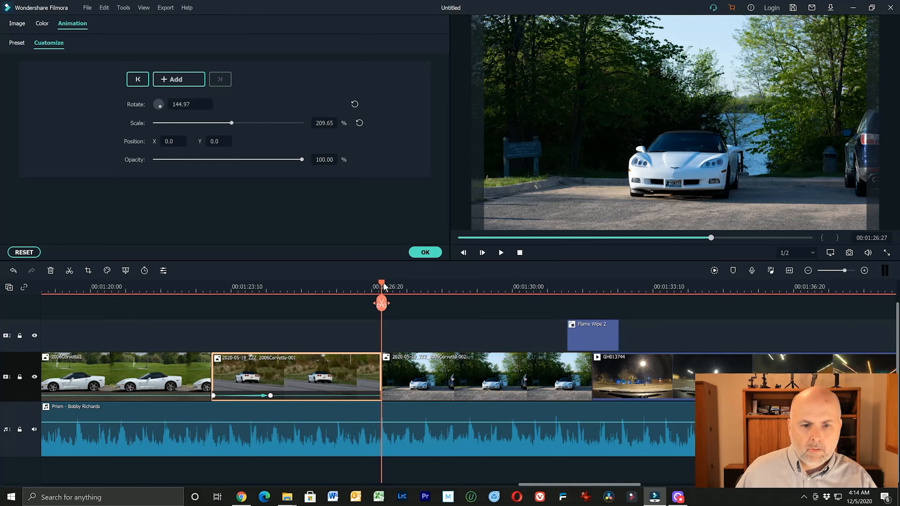
drag(385, 287, 579, 302)
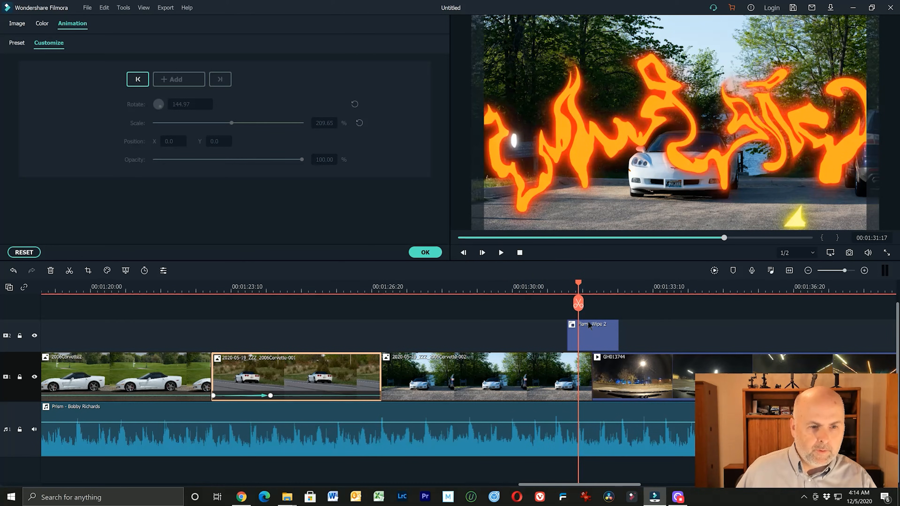
drag(589, 333, 611, 335)
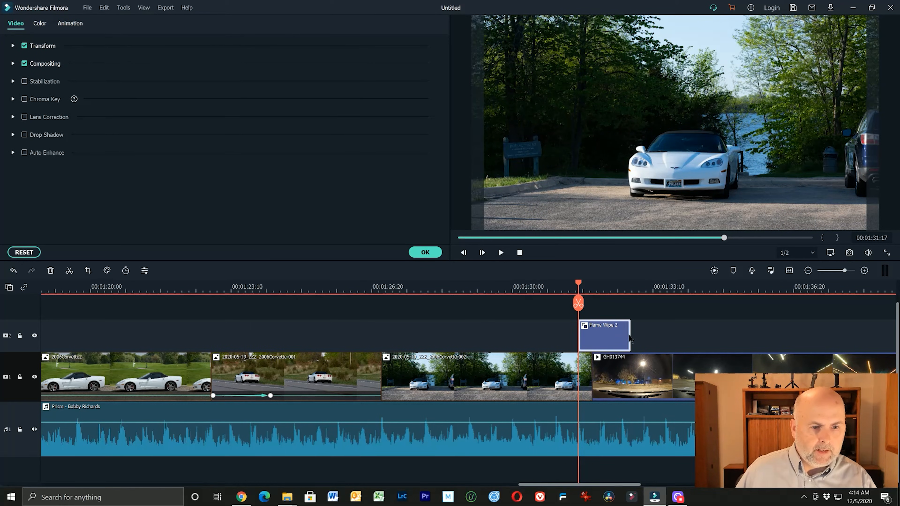
drag(626, 333, 615, 333)
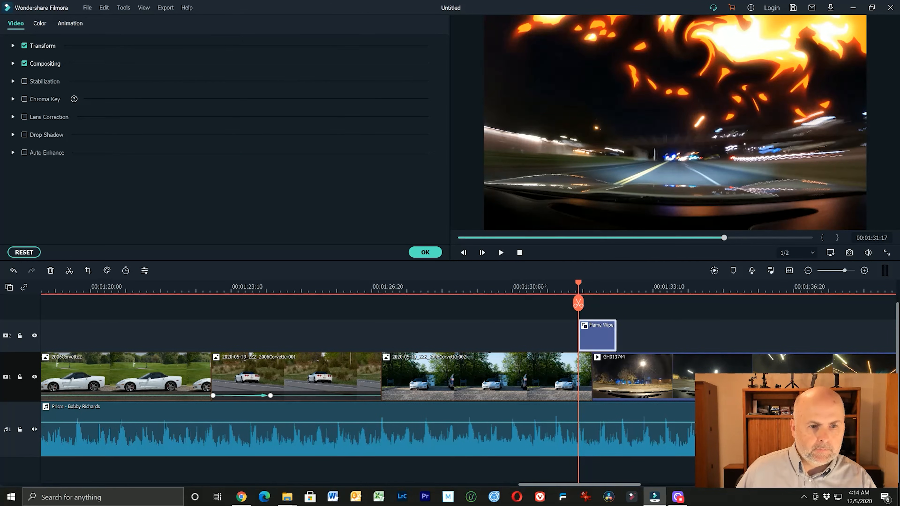
- Play the flame wipe transition into the GH013744 clip and return the playhead to the wipe's start at 00:01:31:17
click(542, 289)
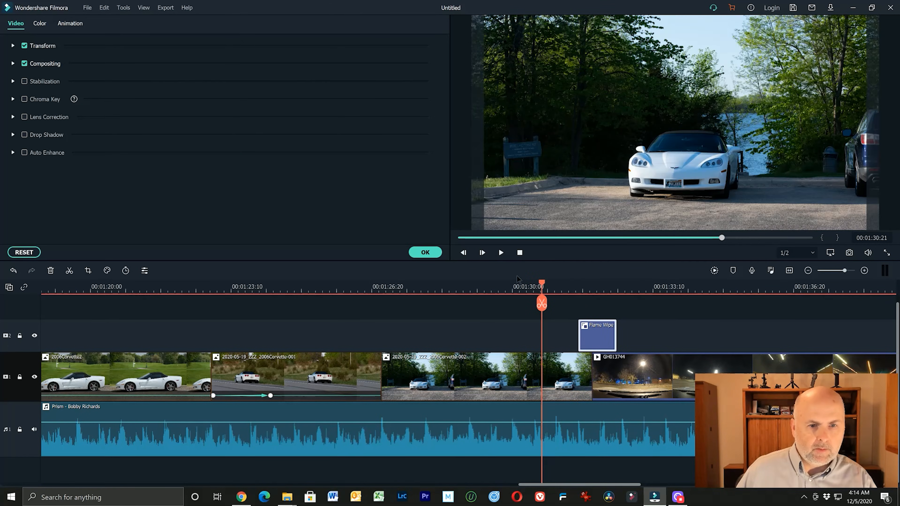
click(501, 253)
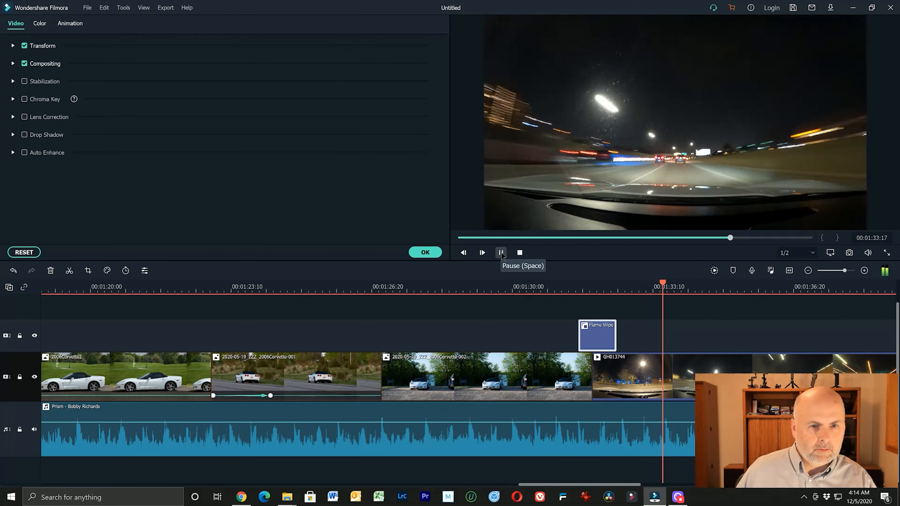
click(501, 253)
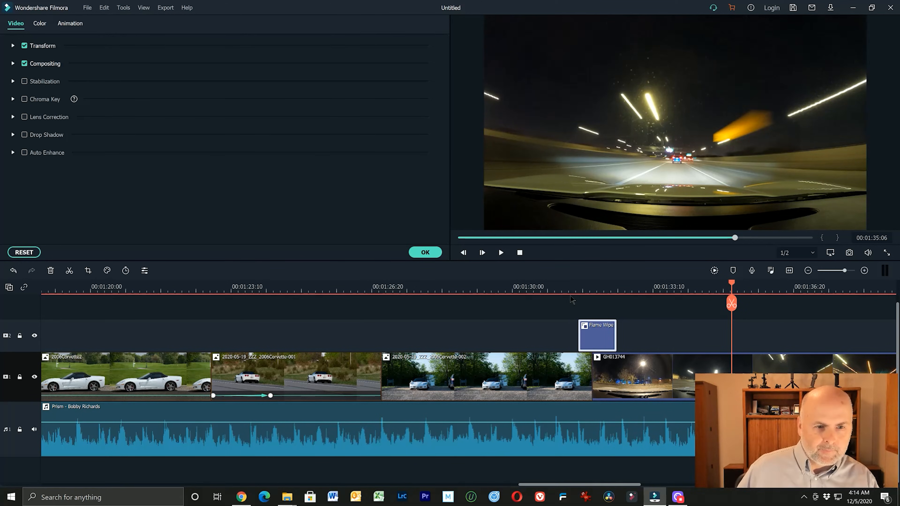
click(568, 289)
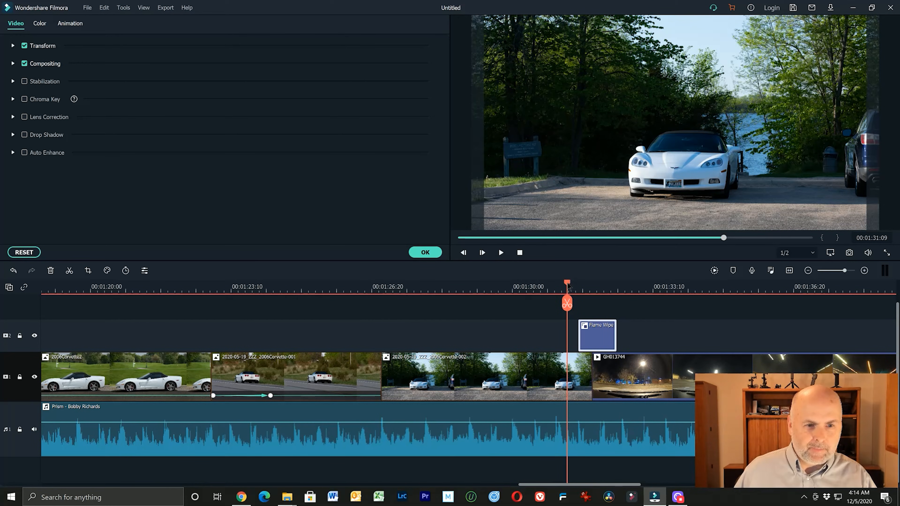
mouse_move(568, 287)
mouse_down()
mouse_move(592, 289)
mouse_move(578, 286)
mouse_up()
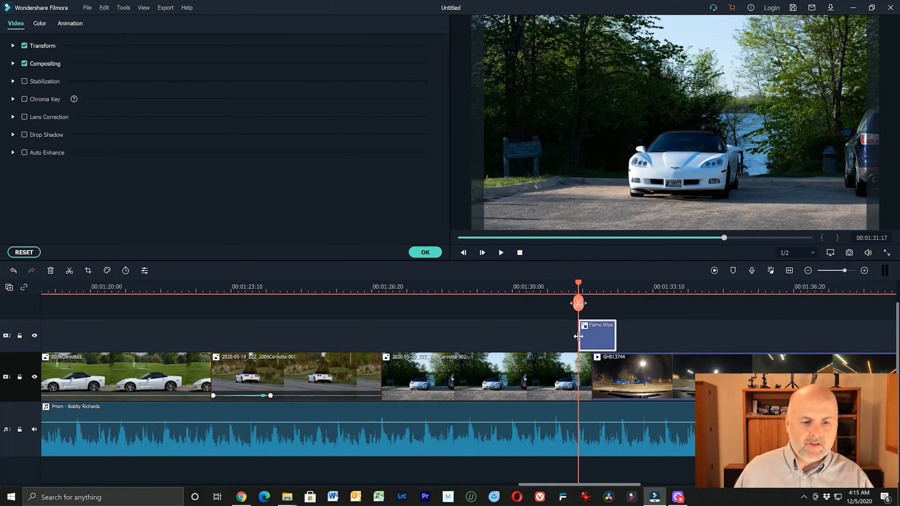
- Trim the end of the GH013744 night driving clip back to 00:01:48:06
drag(584, 484, 608, 488)
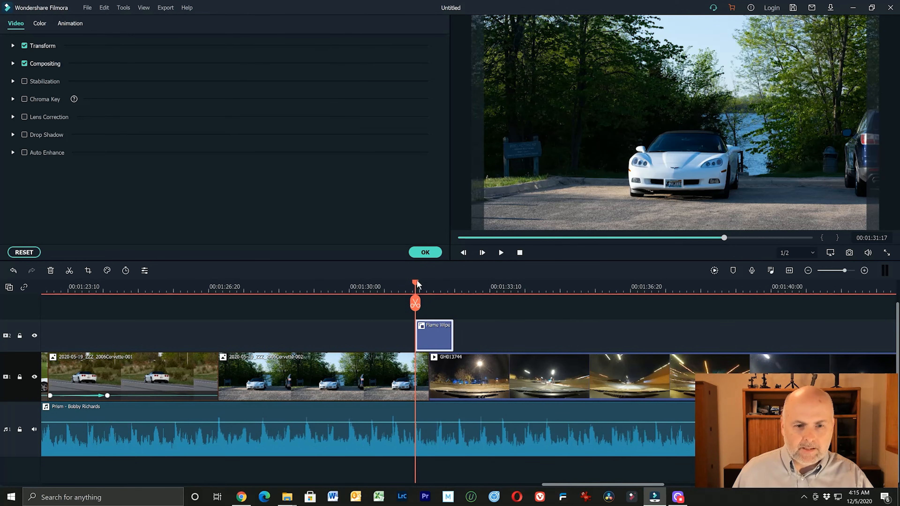
drag(416, 283, 743, 316)
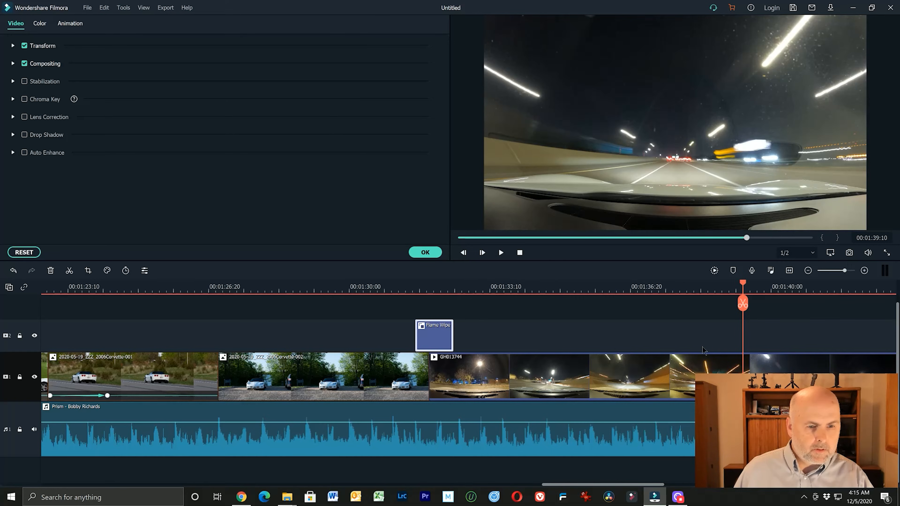
drag(581, 484, 644, 486)
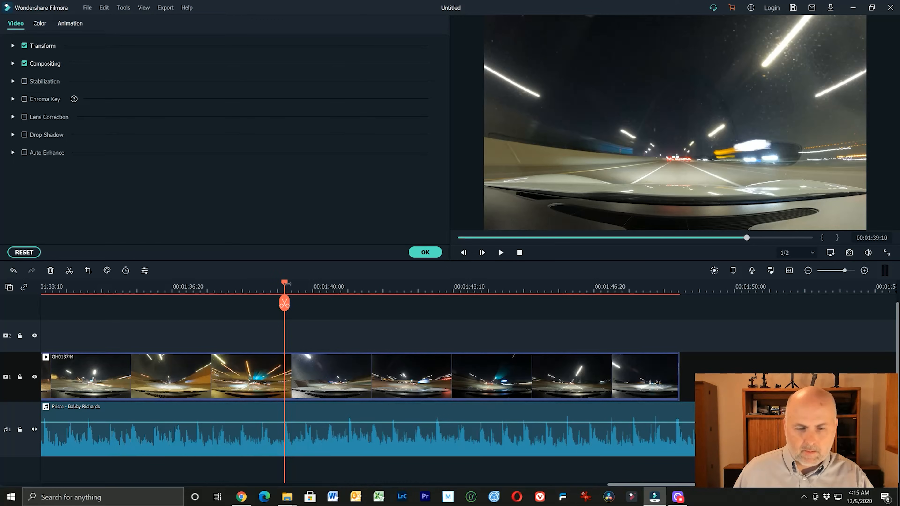
drag(287, 282, 658, 328)
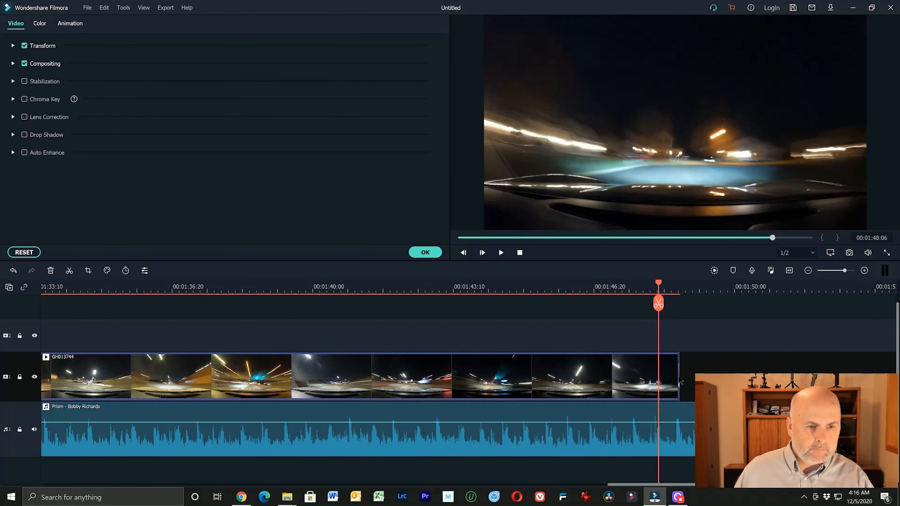
click(674, 378)
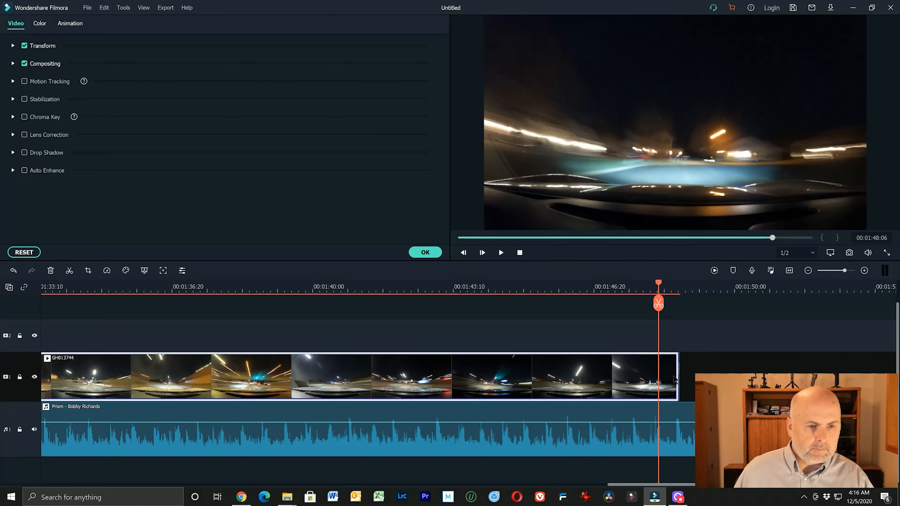
drag(678, 375, 658, 377)
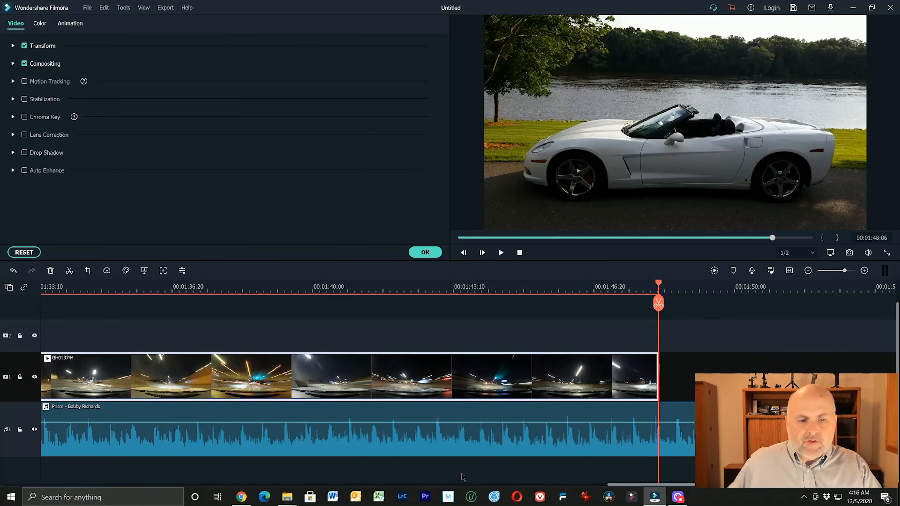
drag(846, 270, 838, 271)
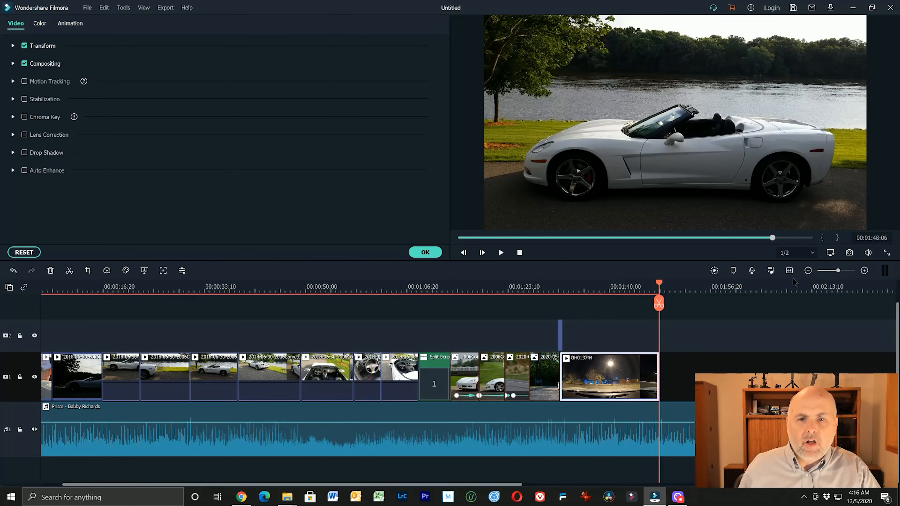
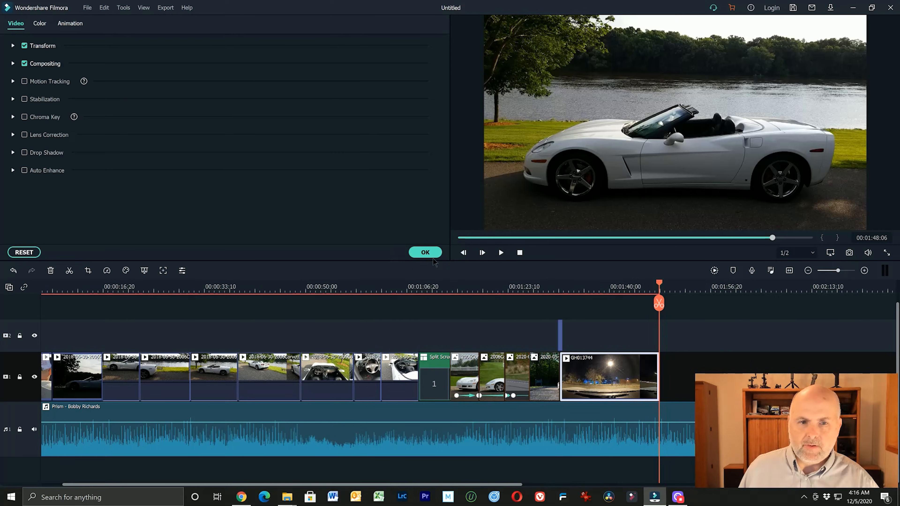
- Close the night clip's settings and preview the GH013746 video from the project media
click(426, 252)
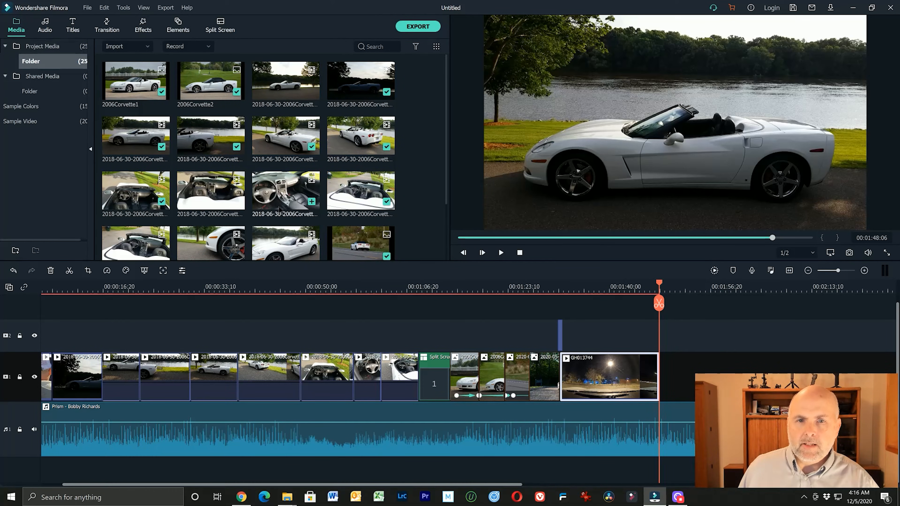
scroll(275, 191, down, 2)
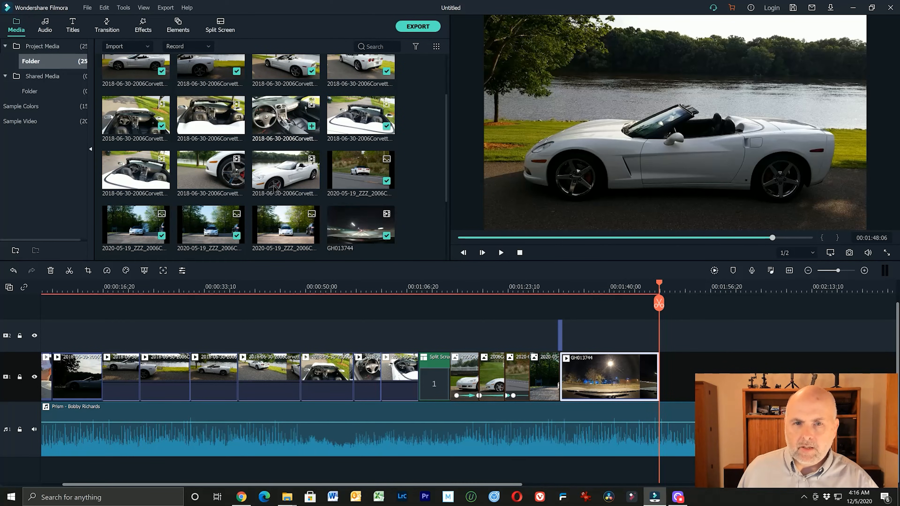
scroll(275, 189, up, 2)
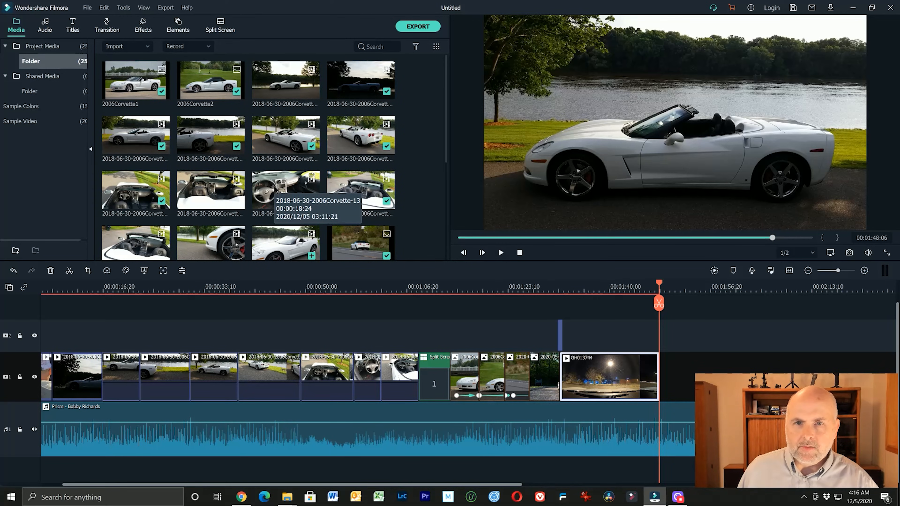
scroll(311, 189, down, 4)
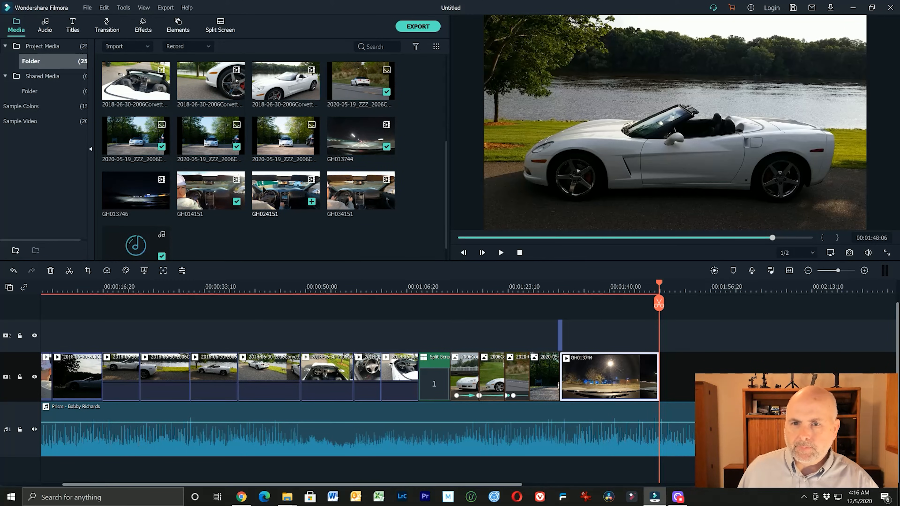
click(146, 197)
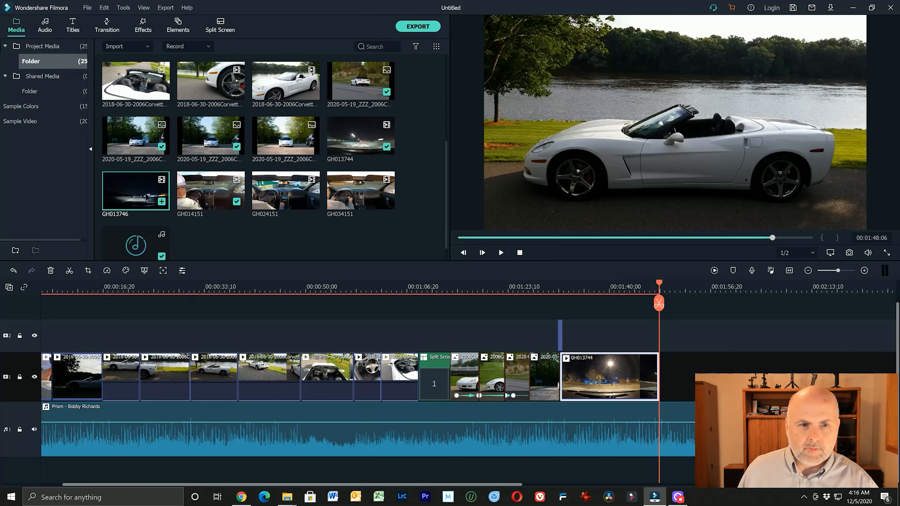
double_click(146, 197)
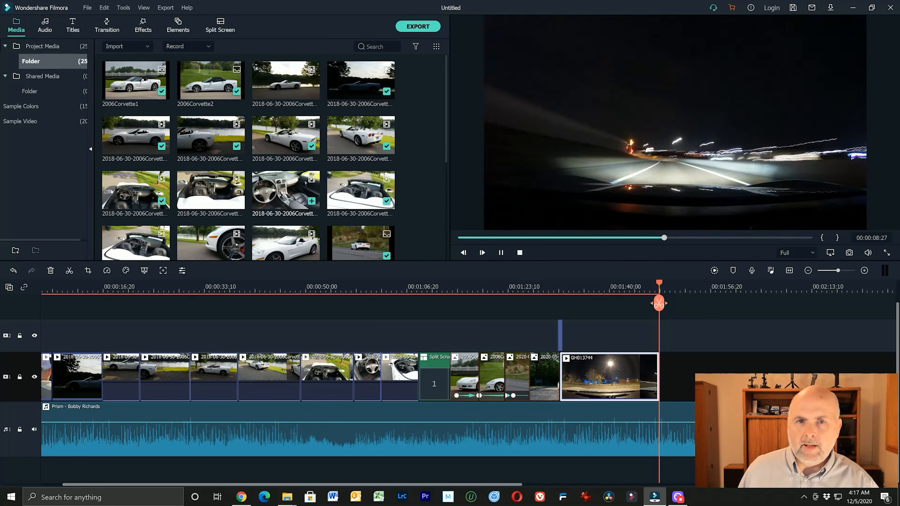
scroll(260, 177, down, 1)
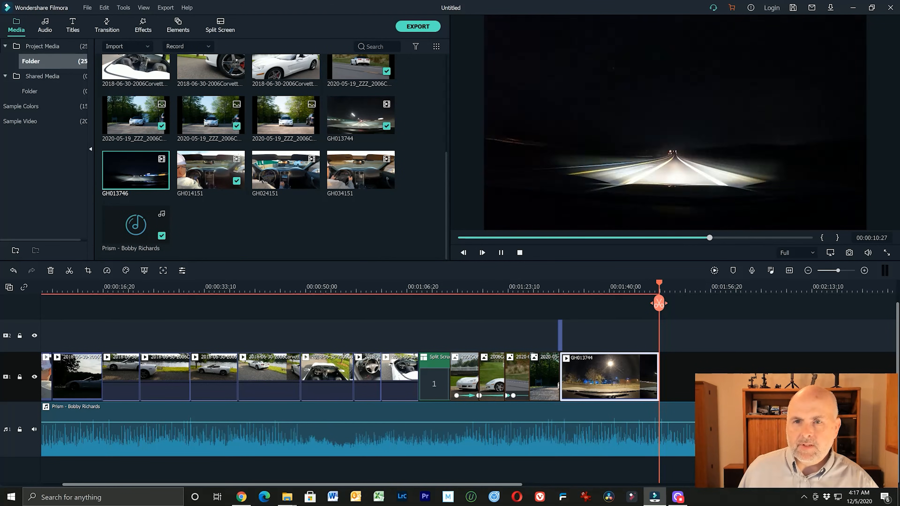
scroll(260, 178, up, 7)
scroll(261, 178, up, 1)
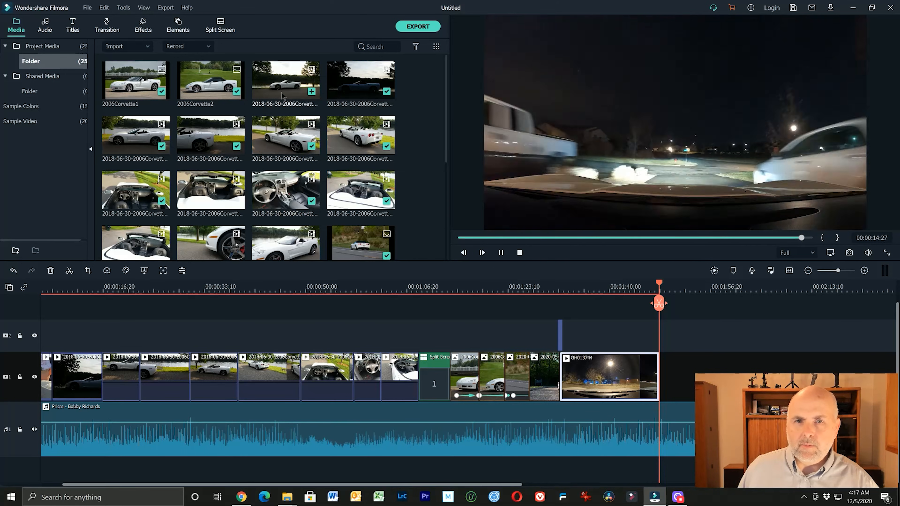
click(290, 86)
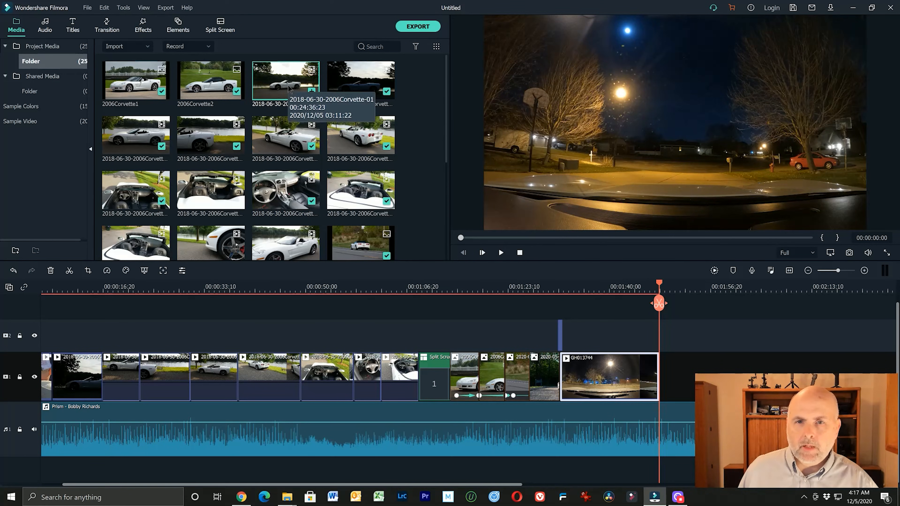
double_click(289, 88)
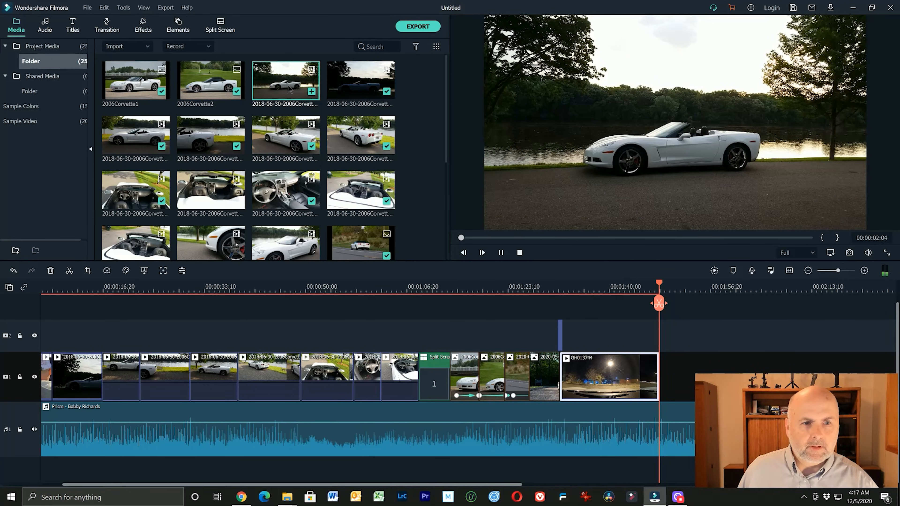
drag(289, 87, 665, 399)
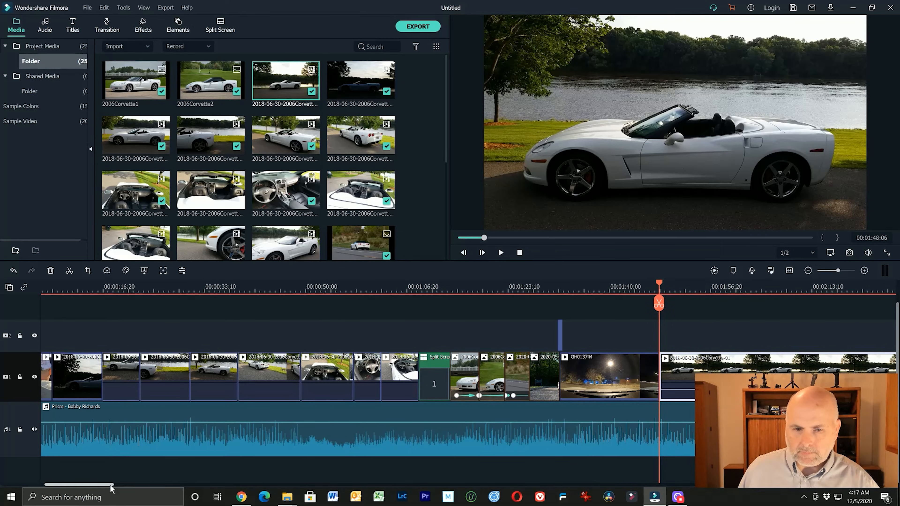
drag(107, 484, 144, 497)
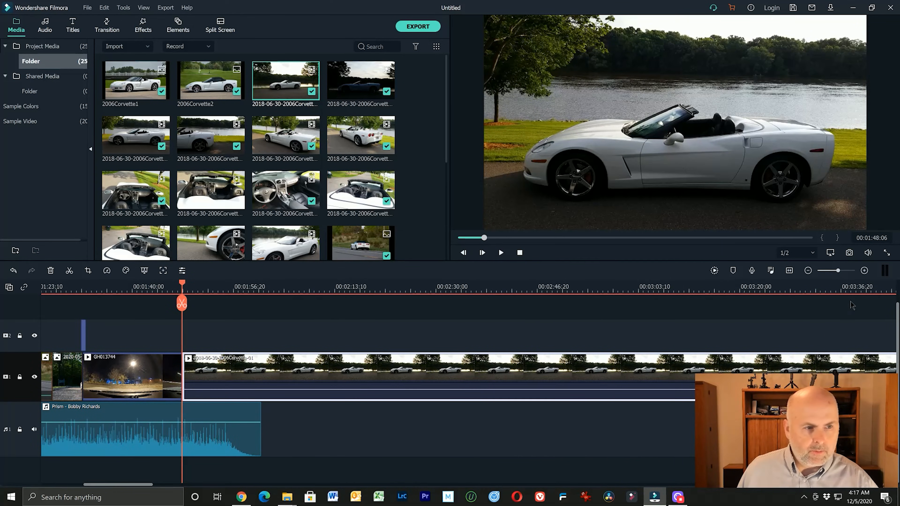
click(270, 286)
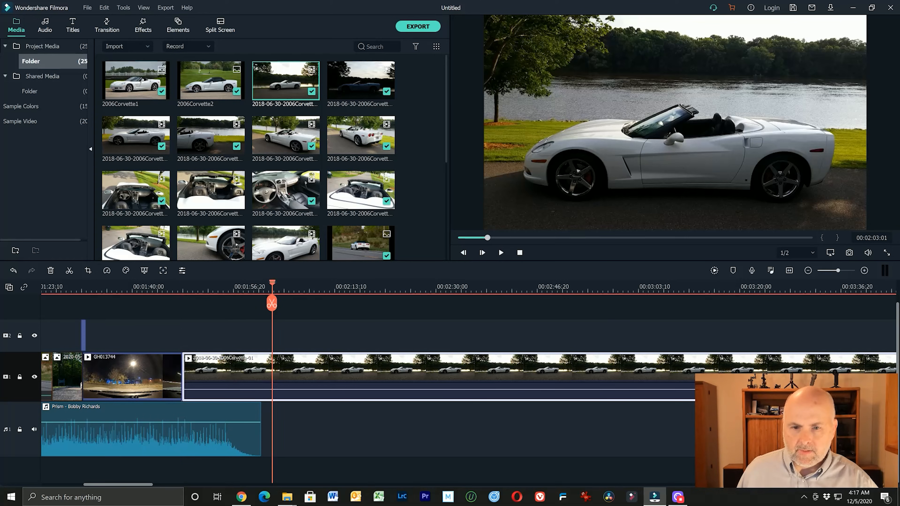
drag(270, 284, 261, 289)
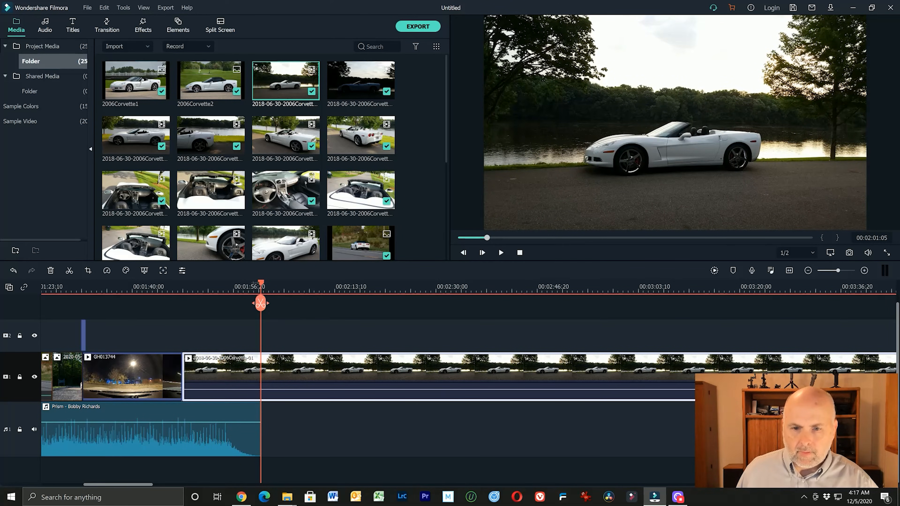
click(261, 303)
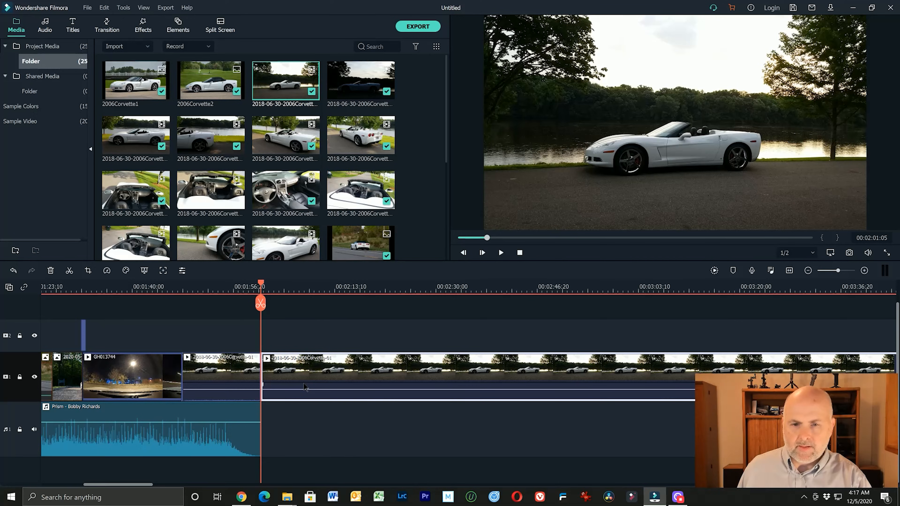
key(Delete)
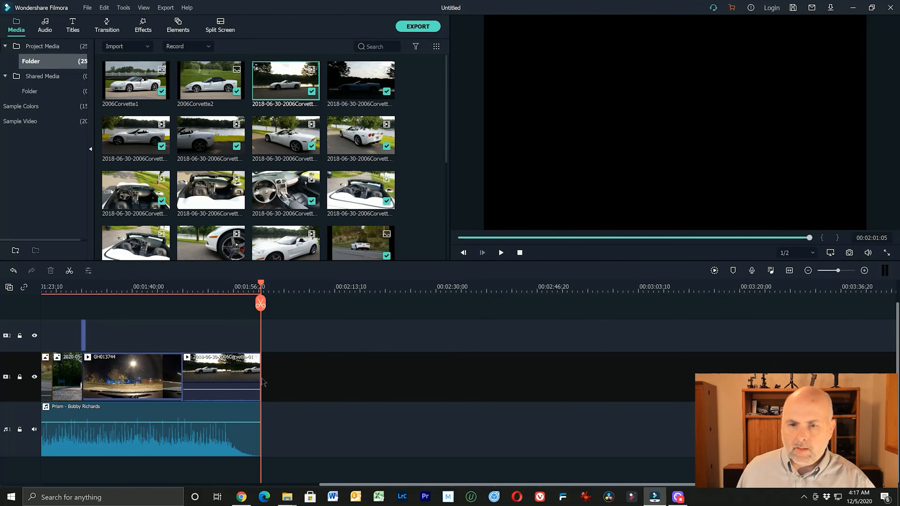
click(185, 372)
click(227, 288)
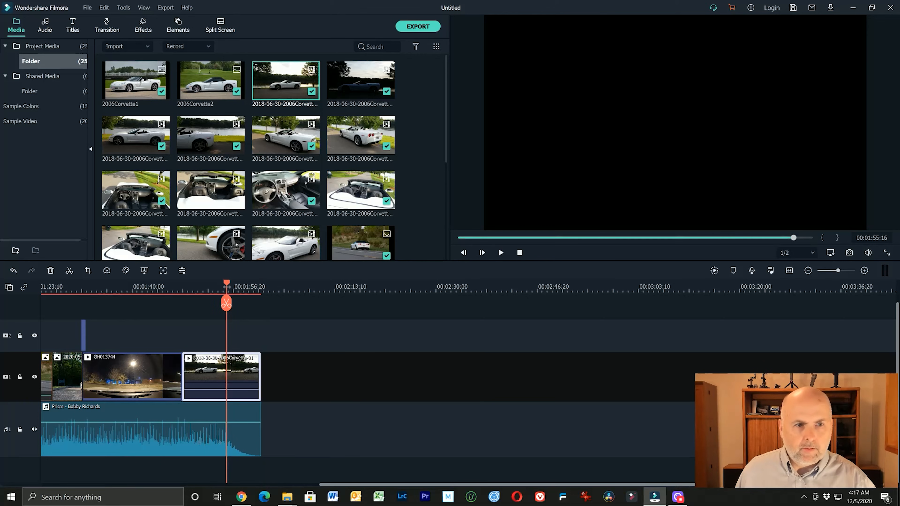
double_click(217, 375)
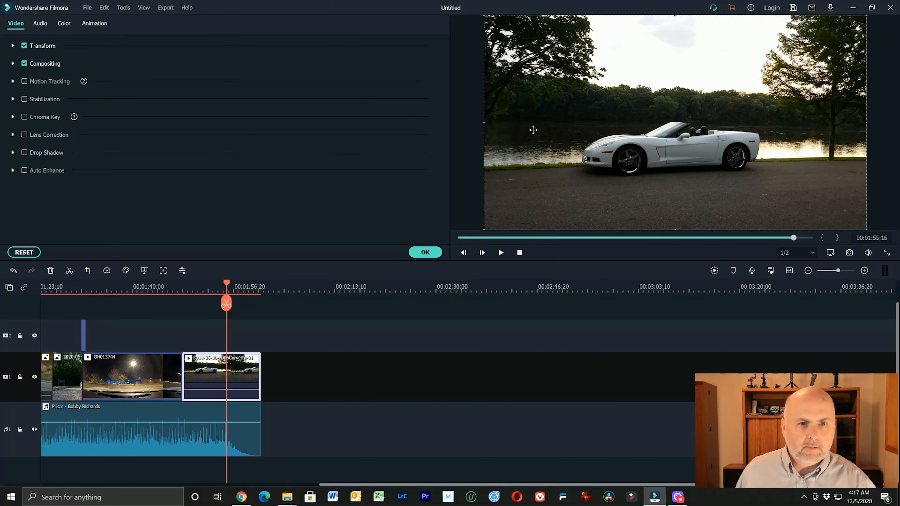
click(13, 45)
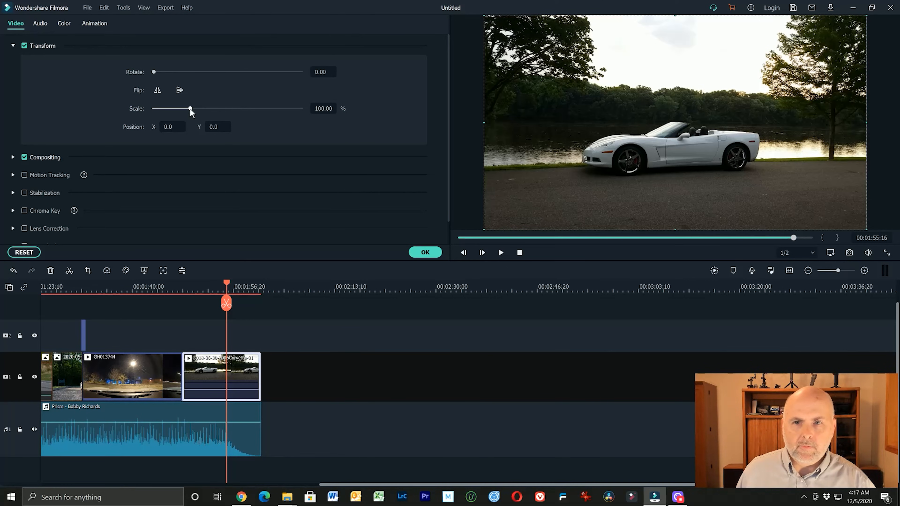
drag(190, 109, 201, 109)
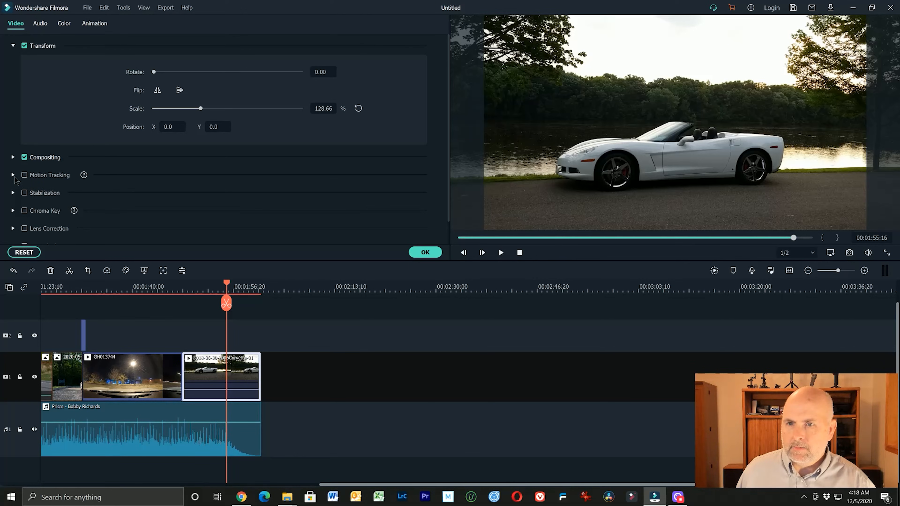
- Examine the motion tracking, compositing and remaining video settings available for the final clip
click(14, 176)
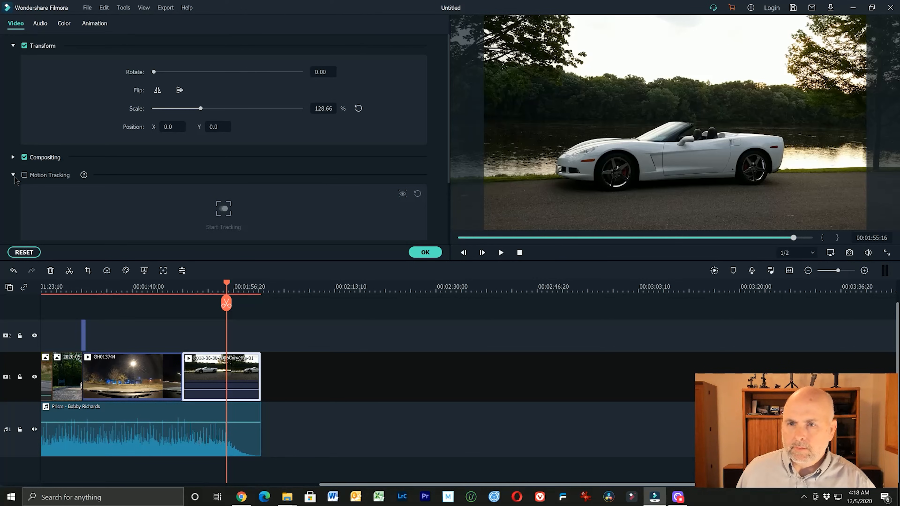
click(14, 176)
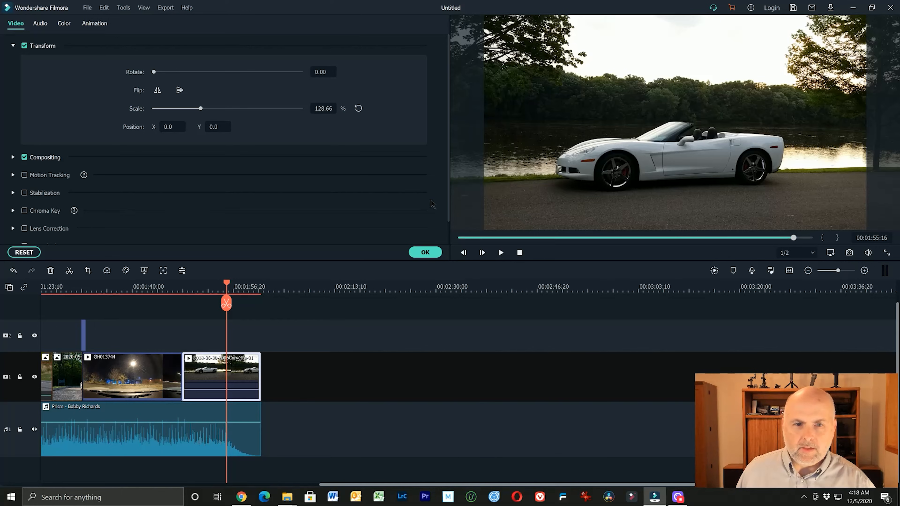
scroll(447, 238, down, 1)
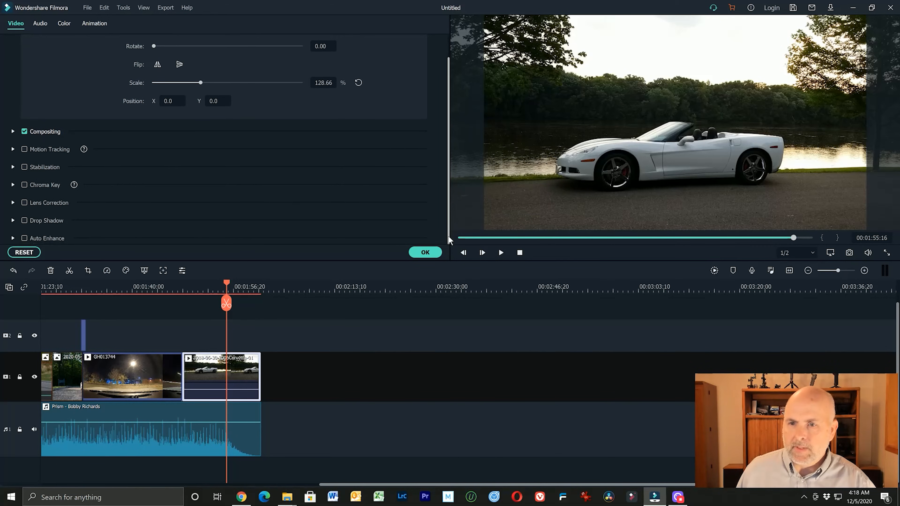
scroll(442, 222, up, 1)
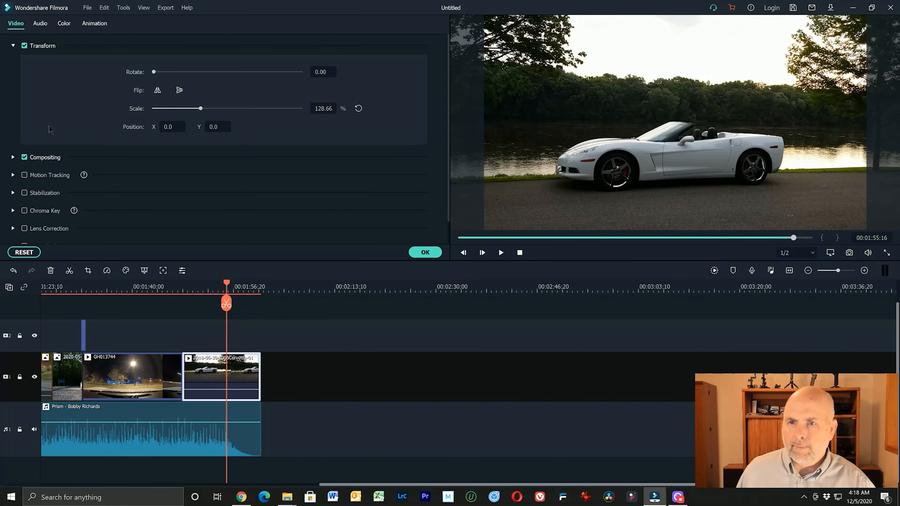
click(13, 157)
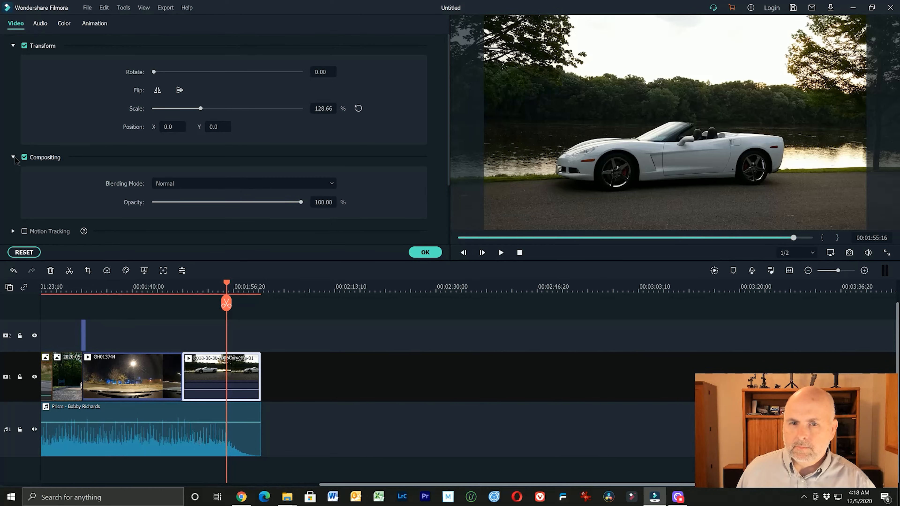
click(14, 158)
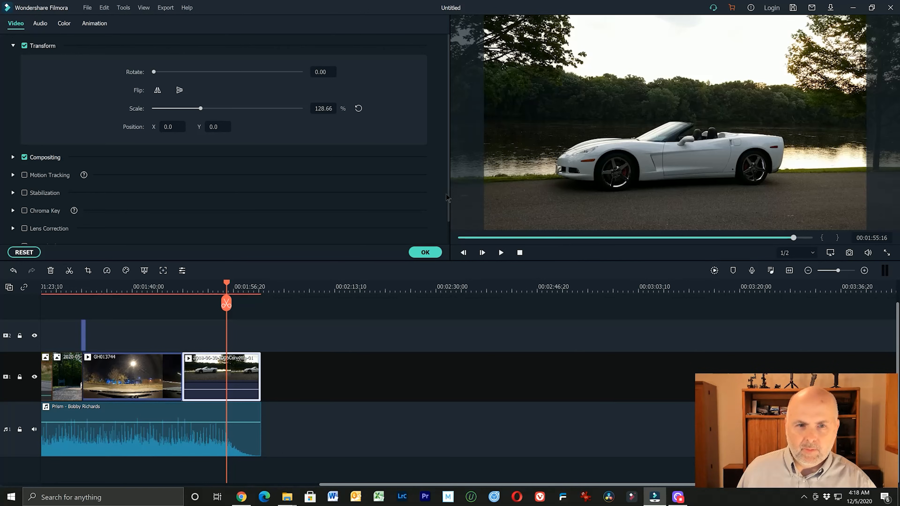
scroll(446, 212, down, 1)
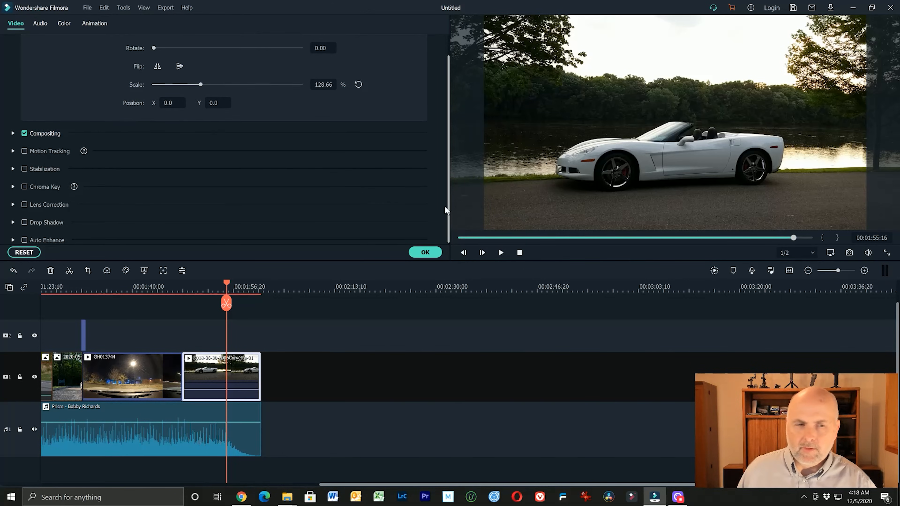
scroll(445, 205, up, 1)
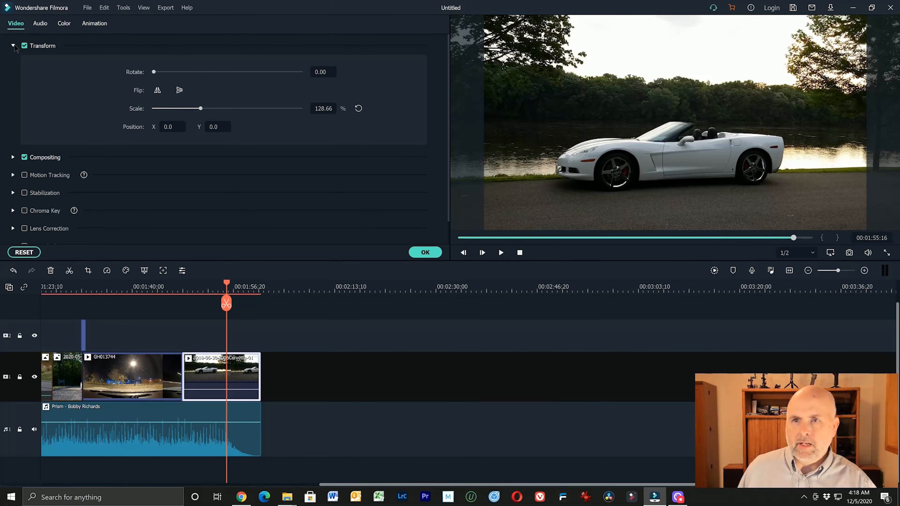
click(99, 28)
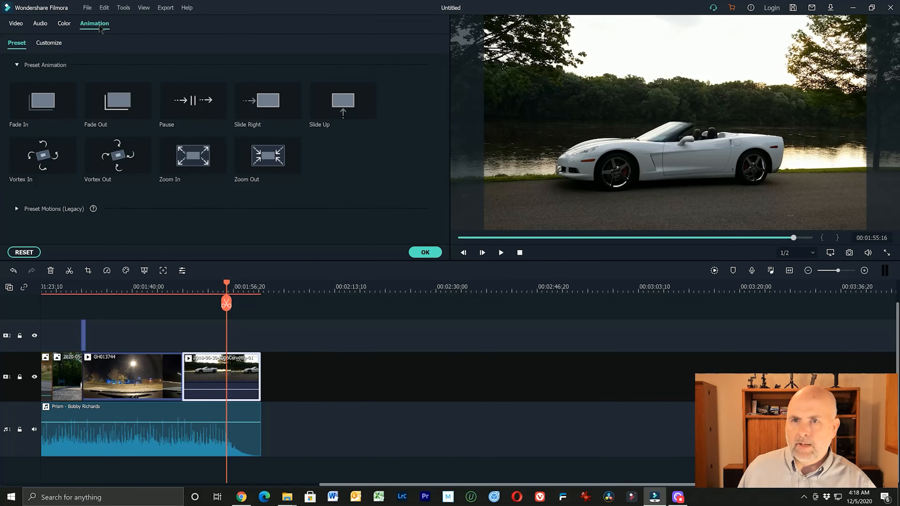
click(49, 45)
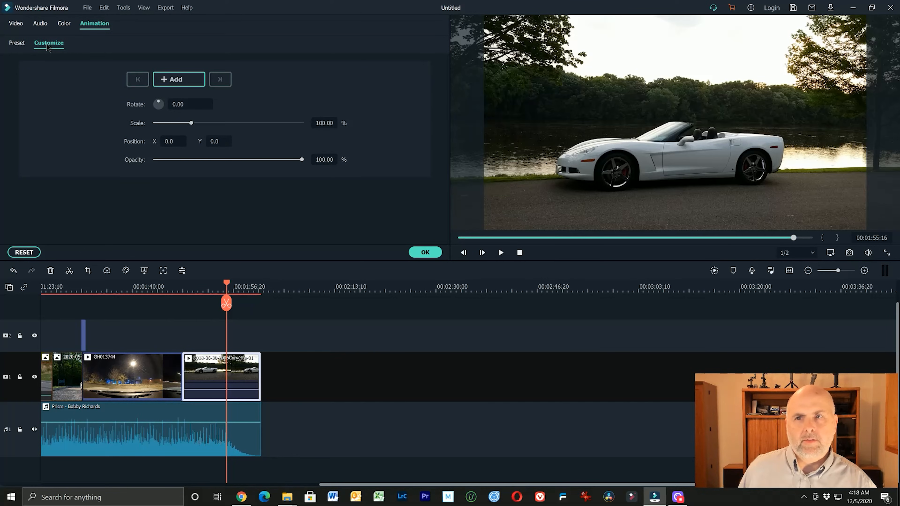
click(22, 45)
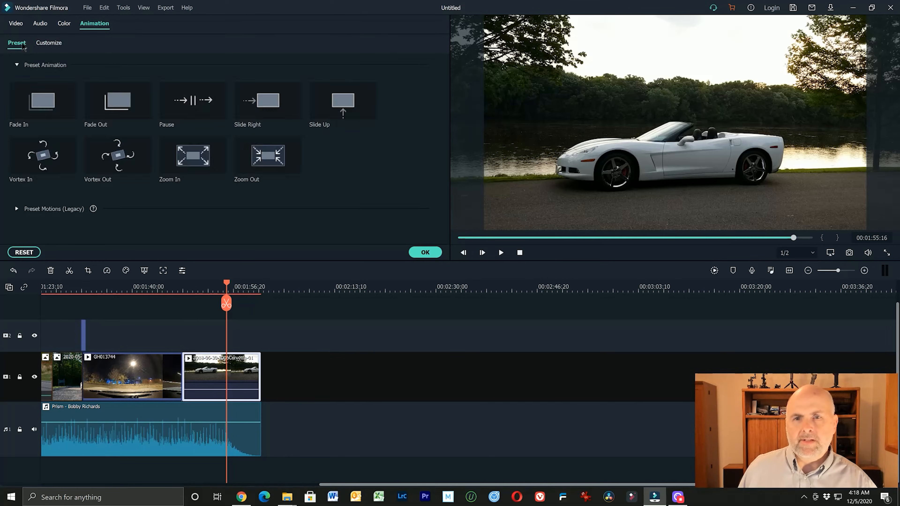
click(50, 44)
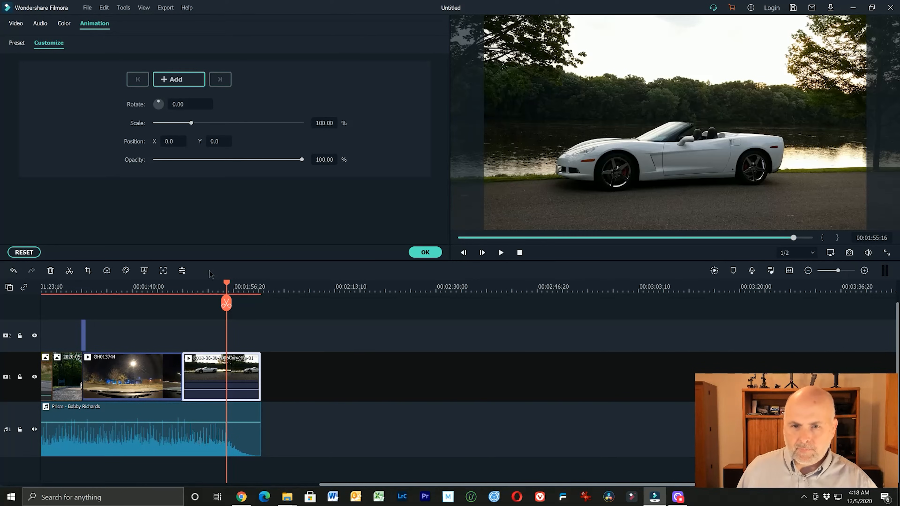
drag(227, 287, 186, 289)
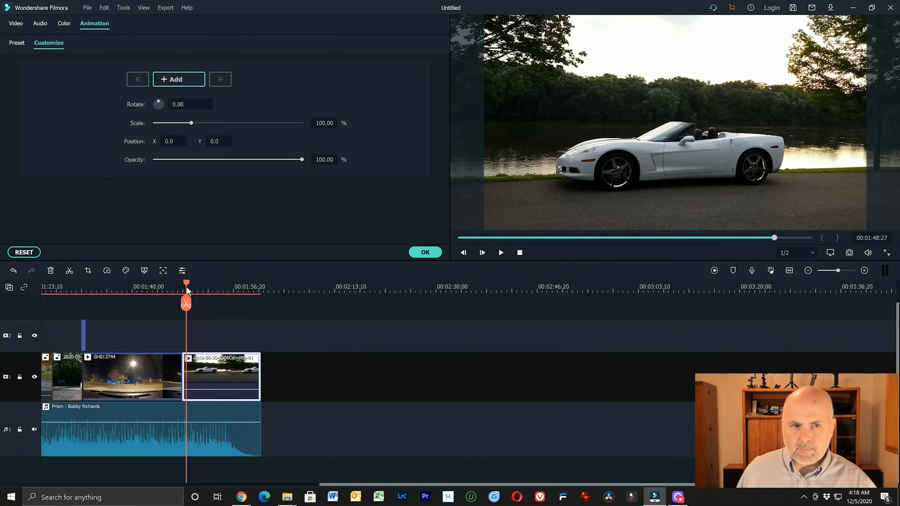
click(179, 79)
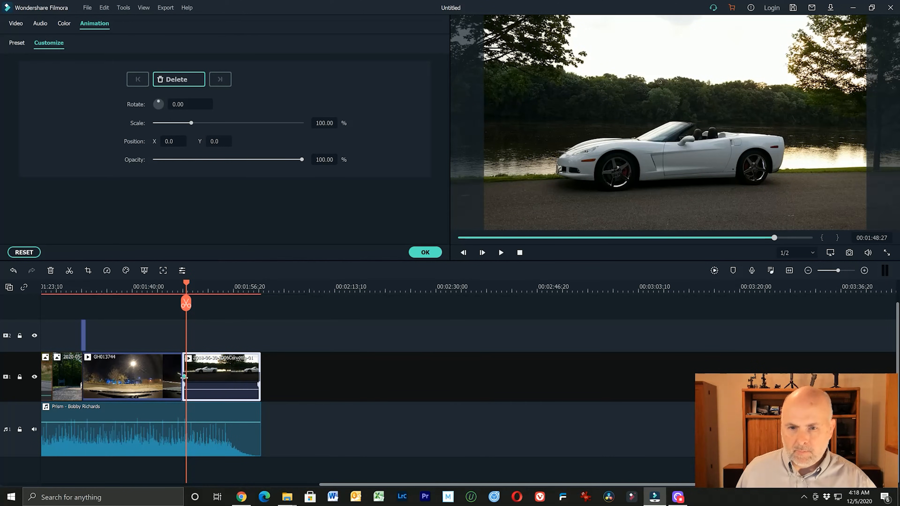
click(186, 302)
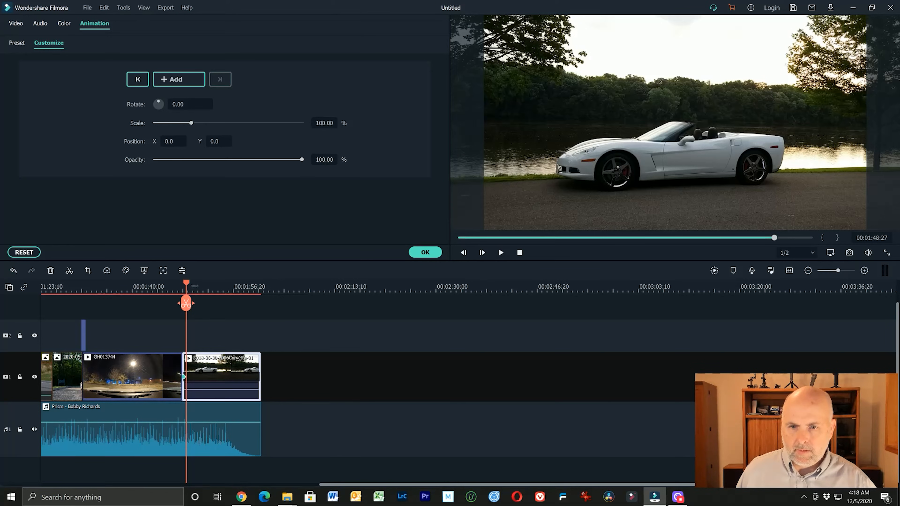
drag(189, 284, 250, 284)
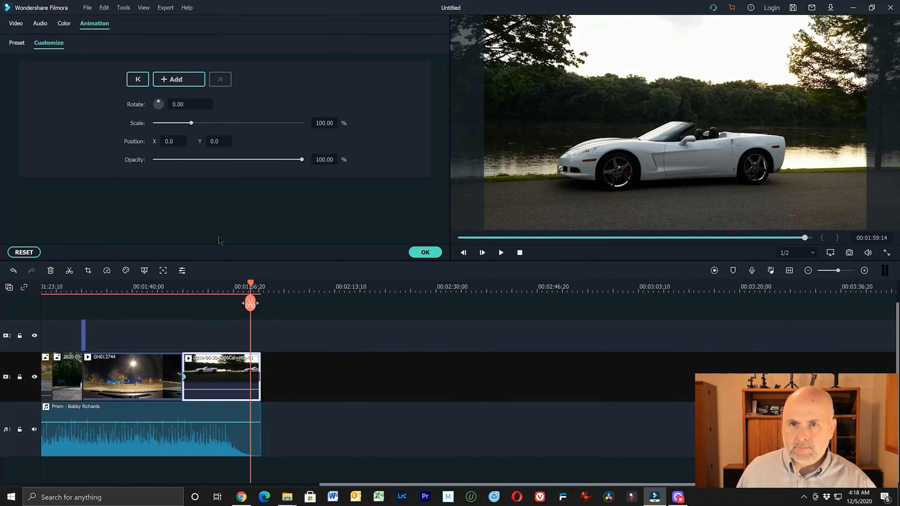
drag(192, 123, 203, 123)
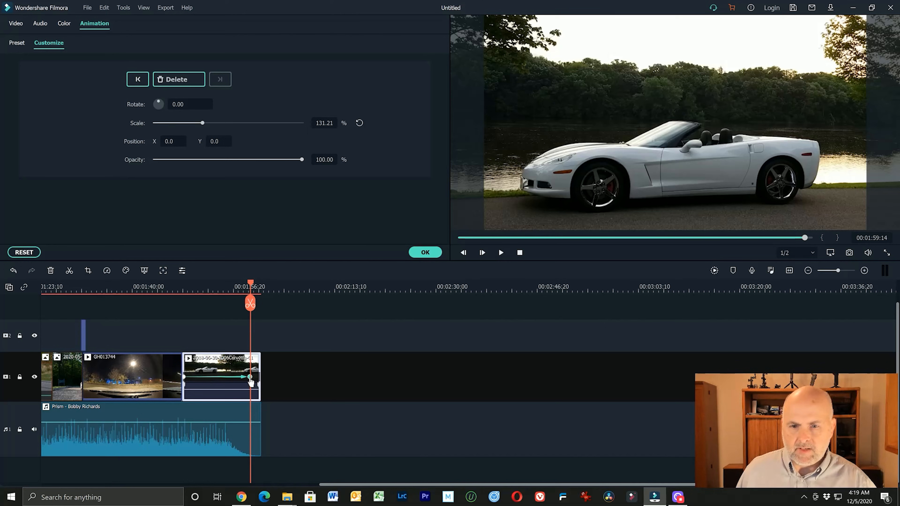
drag(250, 378, 263, 378)
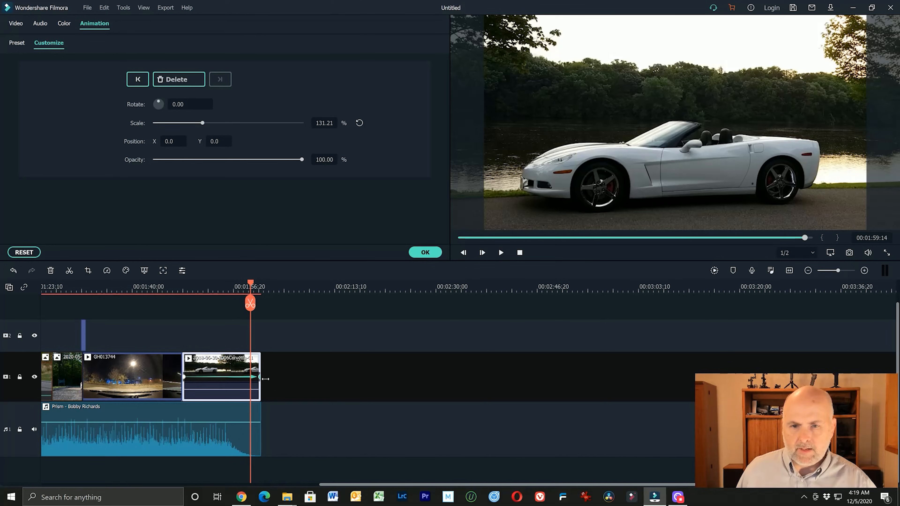
click(265, 379)
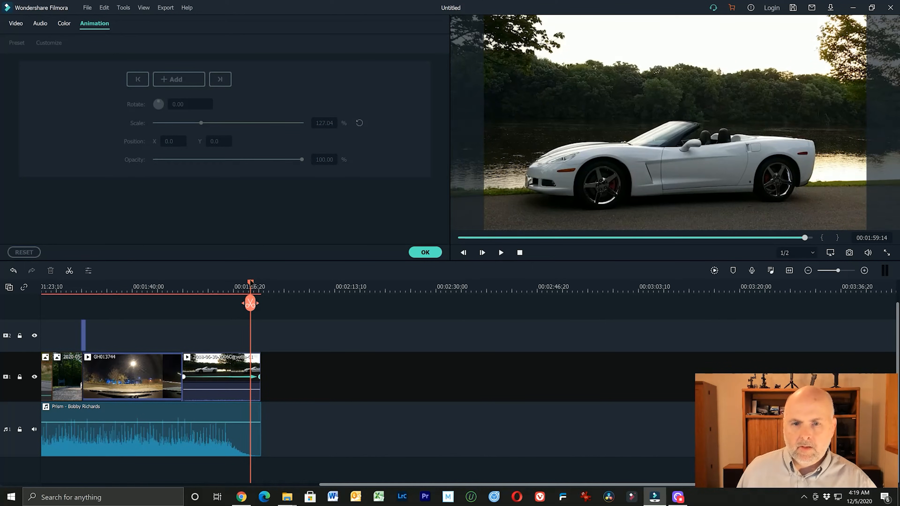
- Confirm the animation settings and play the sequence from 00:01:44:22 to review the zoom on the closing clip
drag(250, 284, 160, 304)
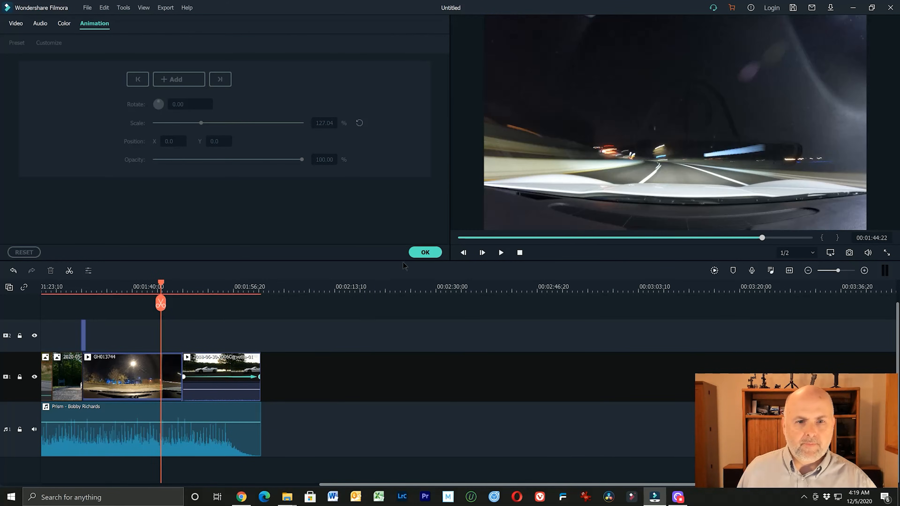
click(425, 254)
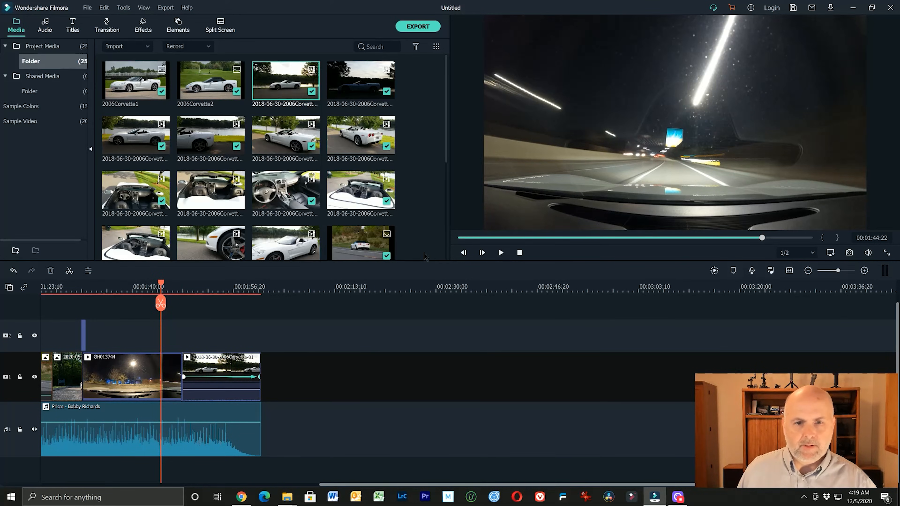
click(501, 252)
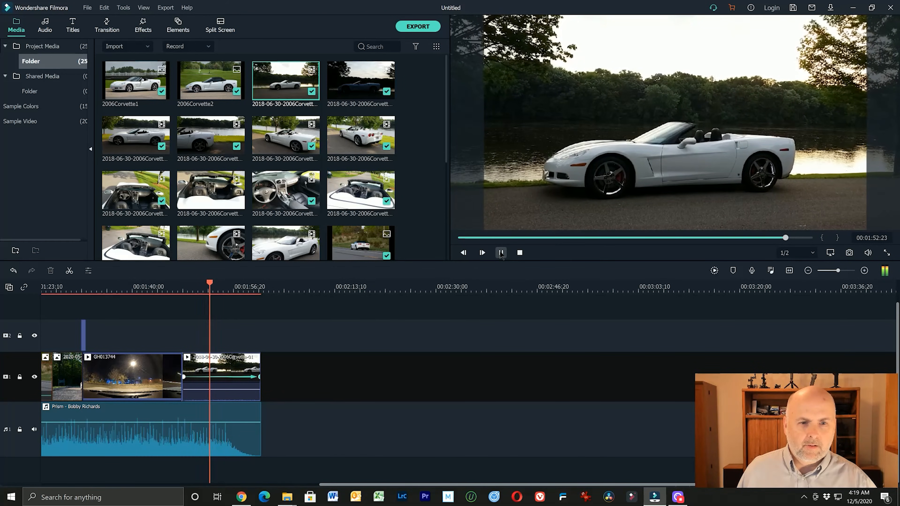
click(501, 253)
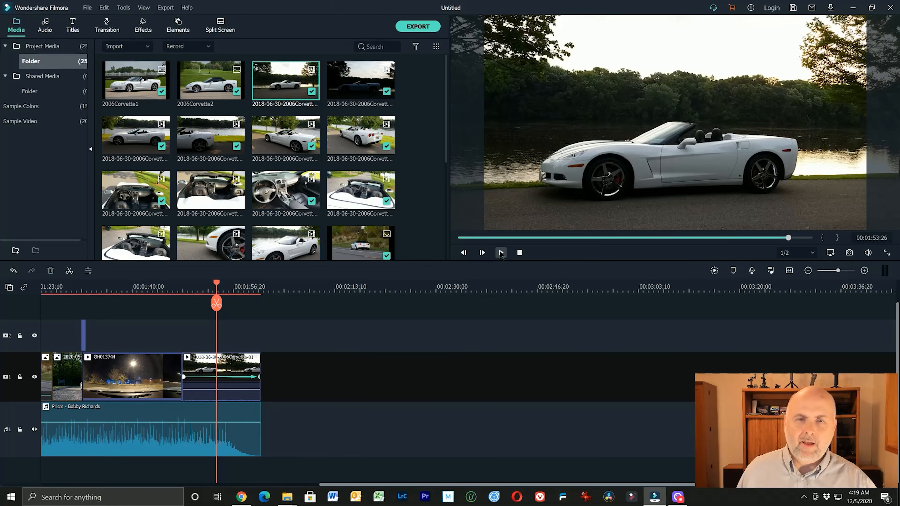
click(242, 382)
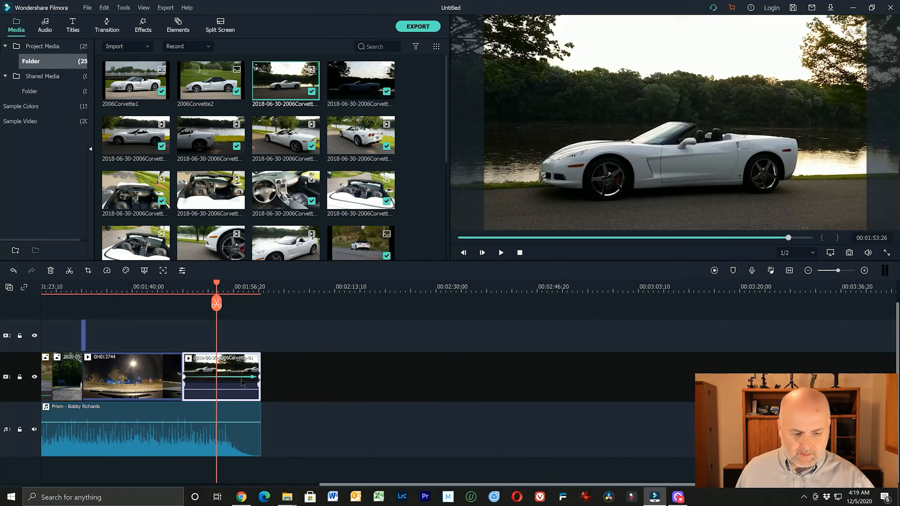
key(Delete)
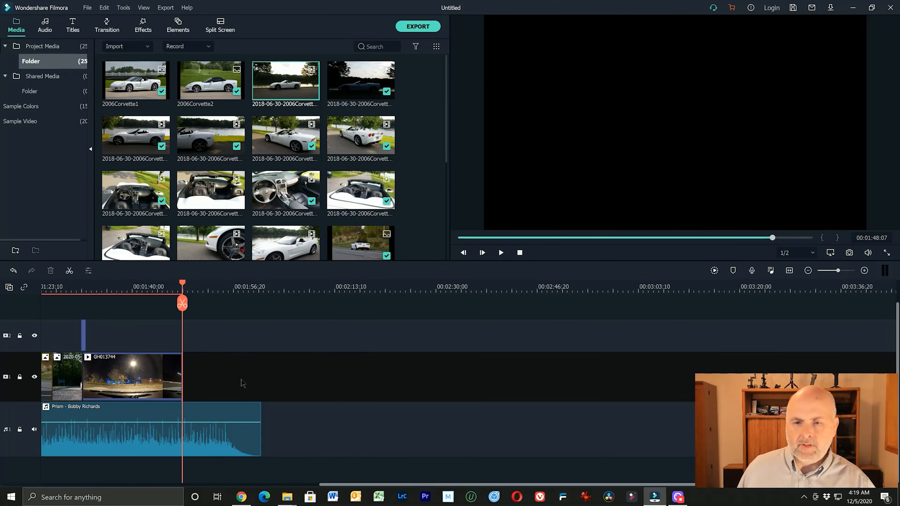
- Set the GH013744 clip's duration to 00:00:20:09 in its speed and duration settings
click(142, 377)
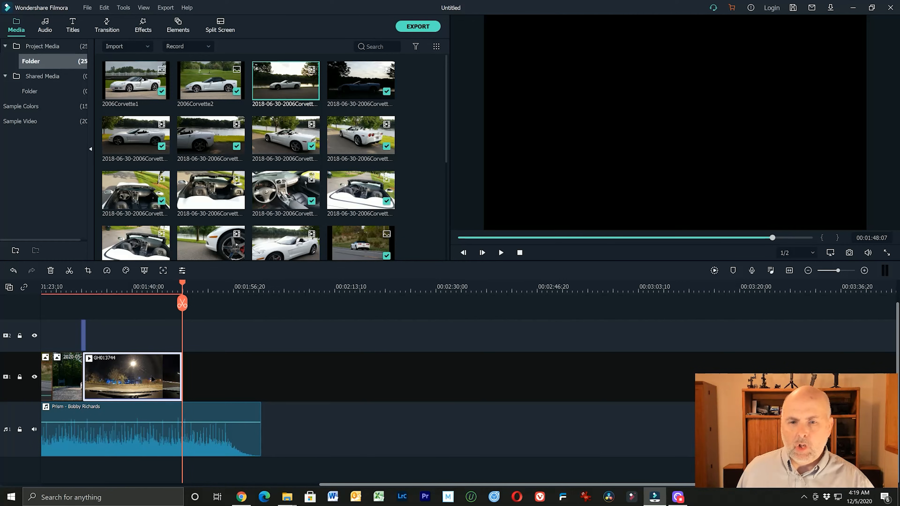
mouse_move(259, 417)
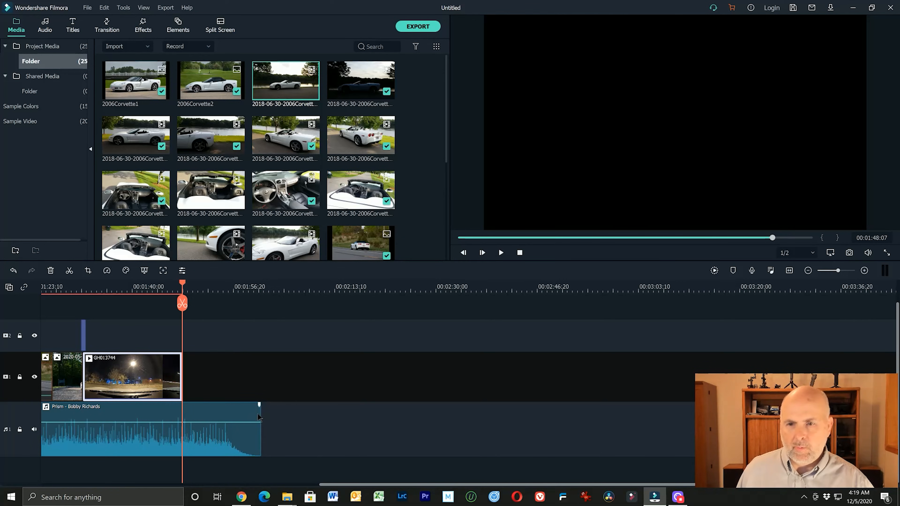
right_click(153, 372)
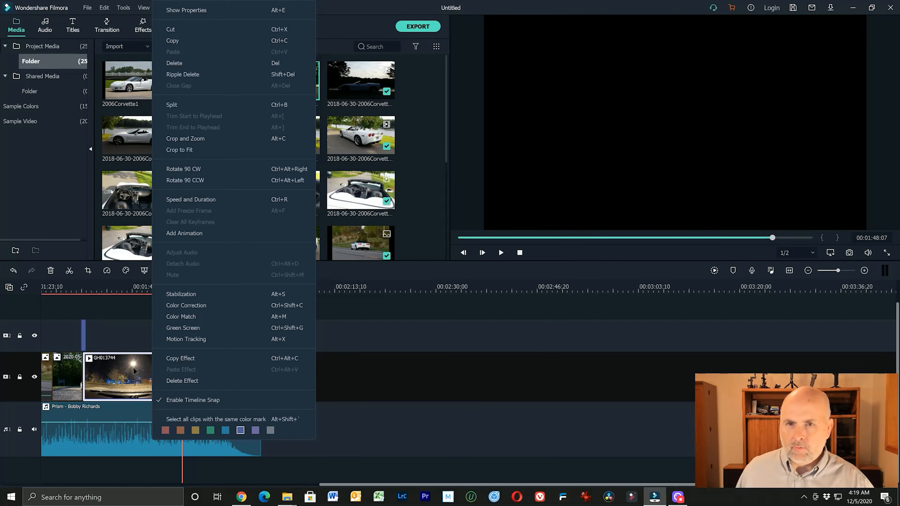
click(216, 200)
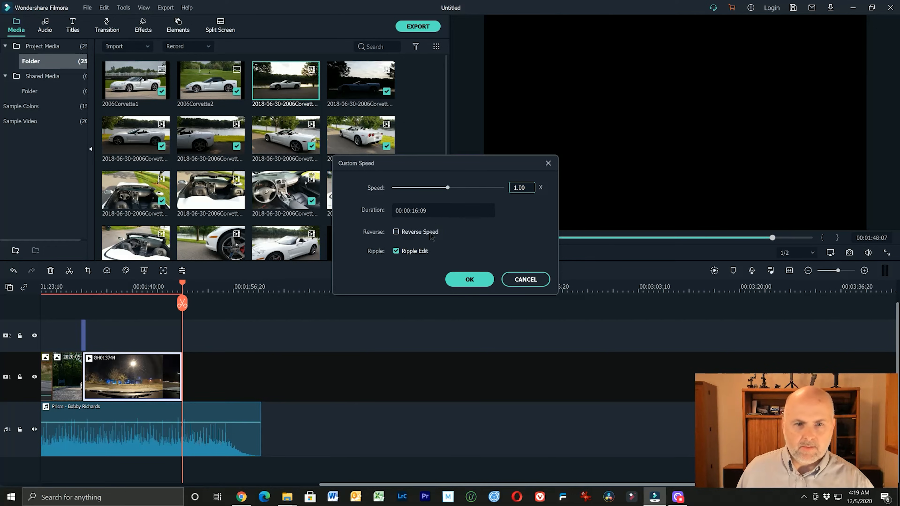
click(427, 212)
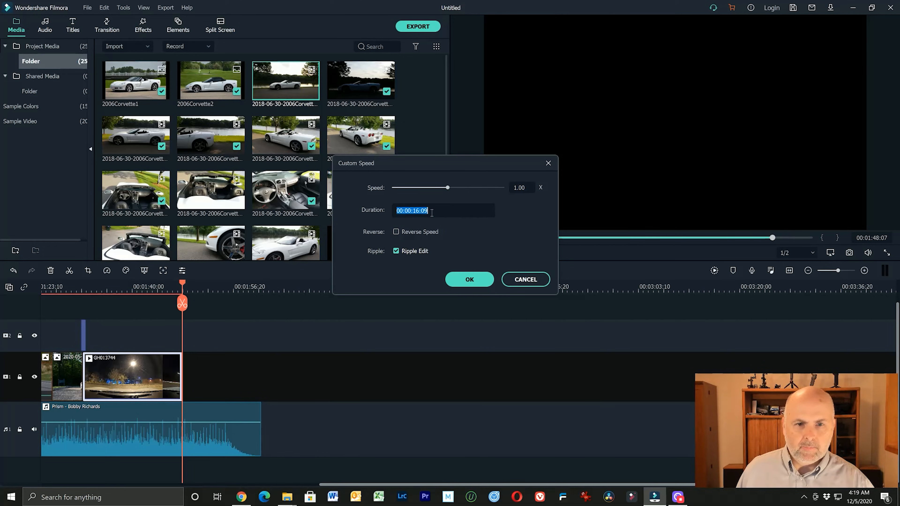
click(417, 211)
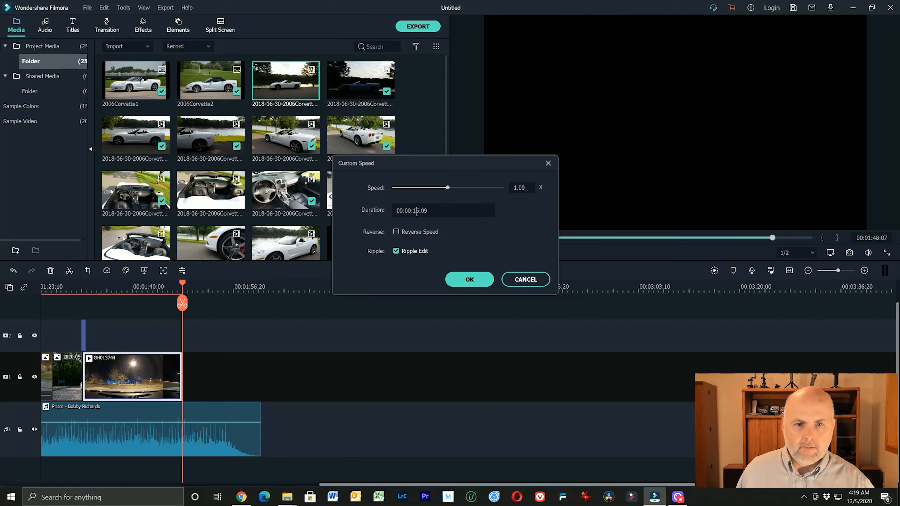
drag(416, 211, 418, 211)
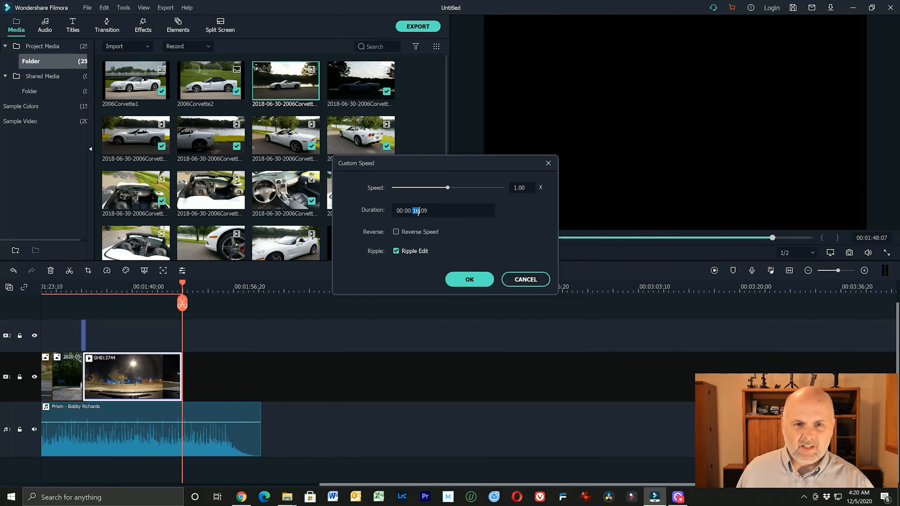
text(20)
key(Return)
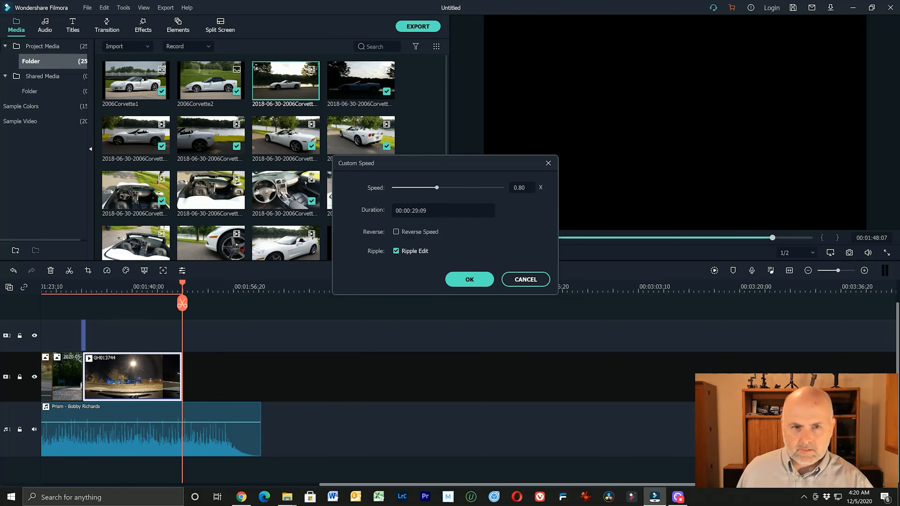
click(461, 286)
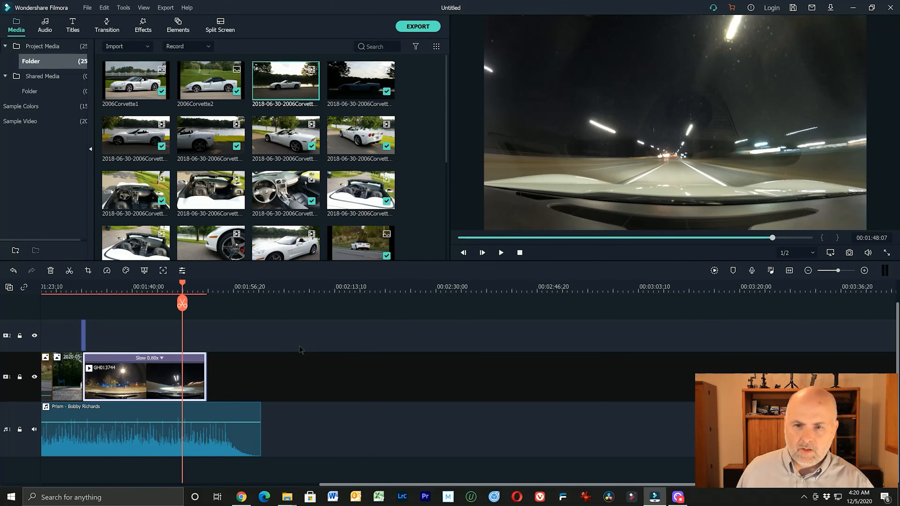
- Slow the GH013744 clip to 0.49x speed and trim its end back to just before the end of the music
right_click(198, 385)
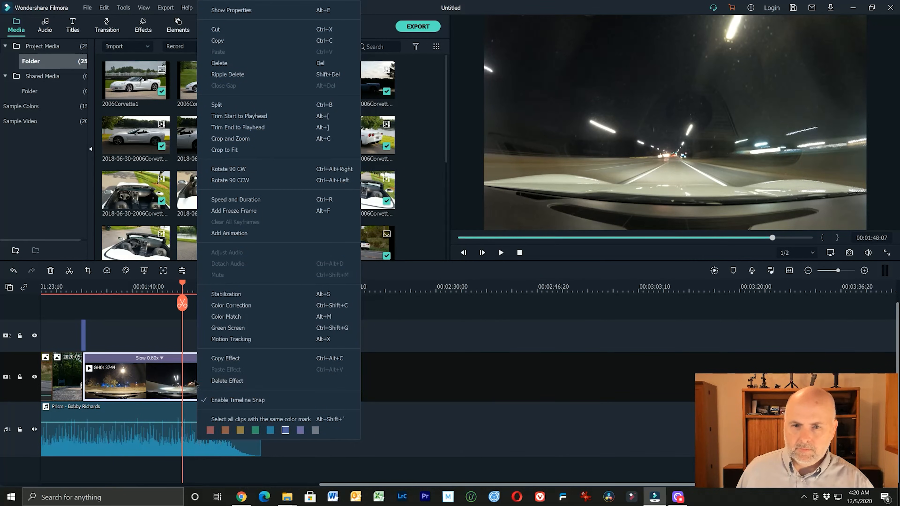
click(257, 201)
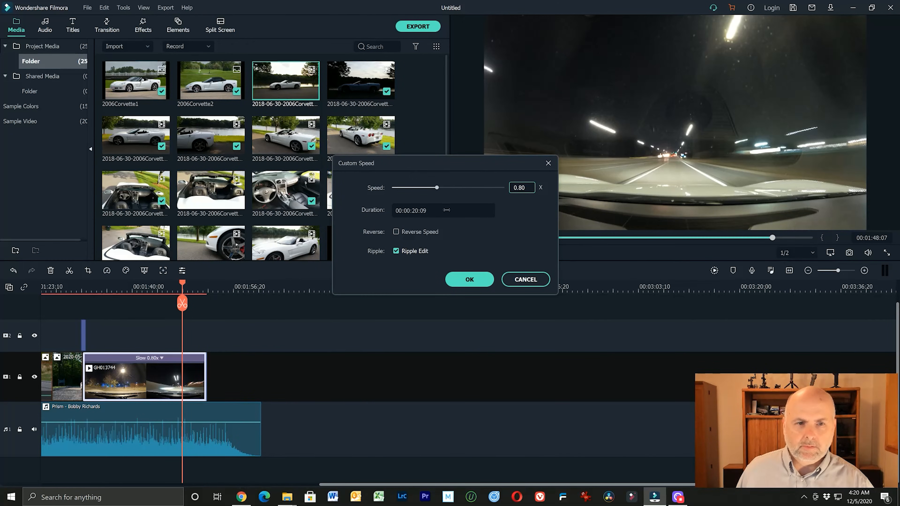
drag(436, 188, 420, 191)
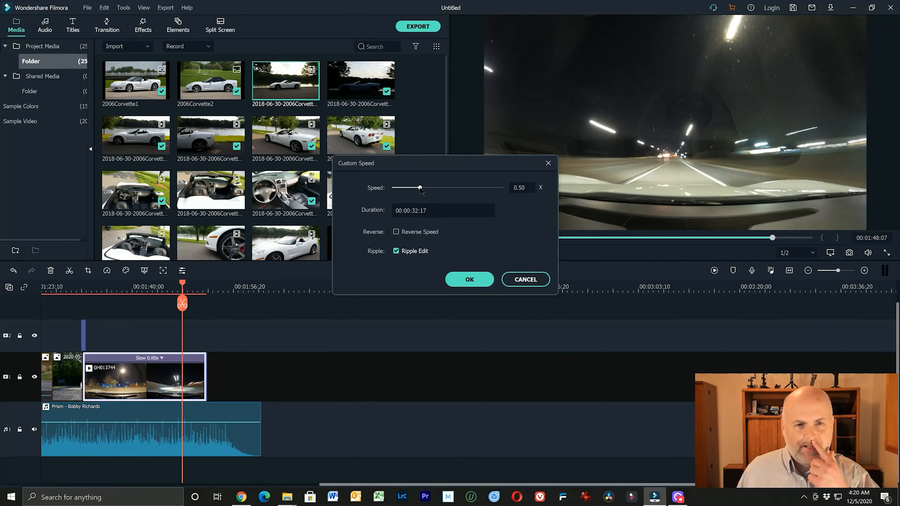
drag(420, 188, 448, 188)
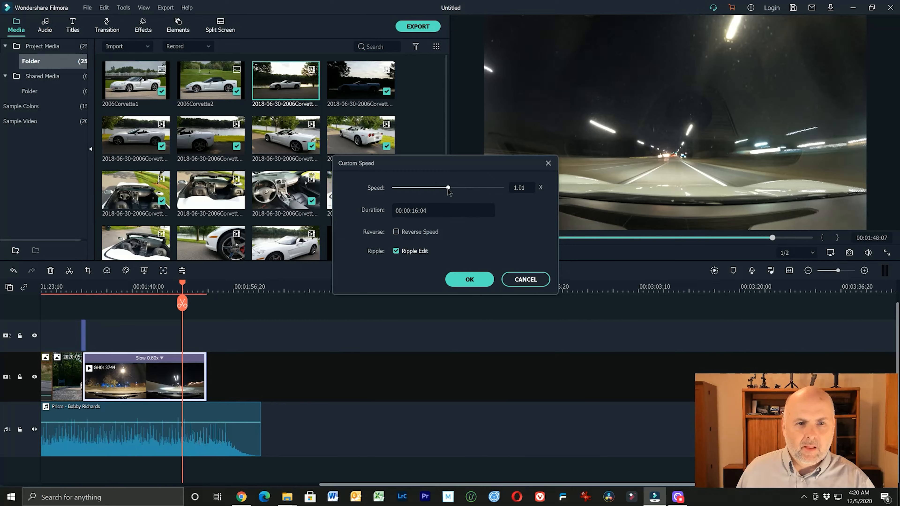
drag(448, 189, 420, 190)
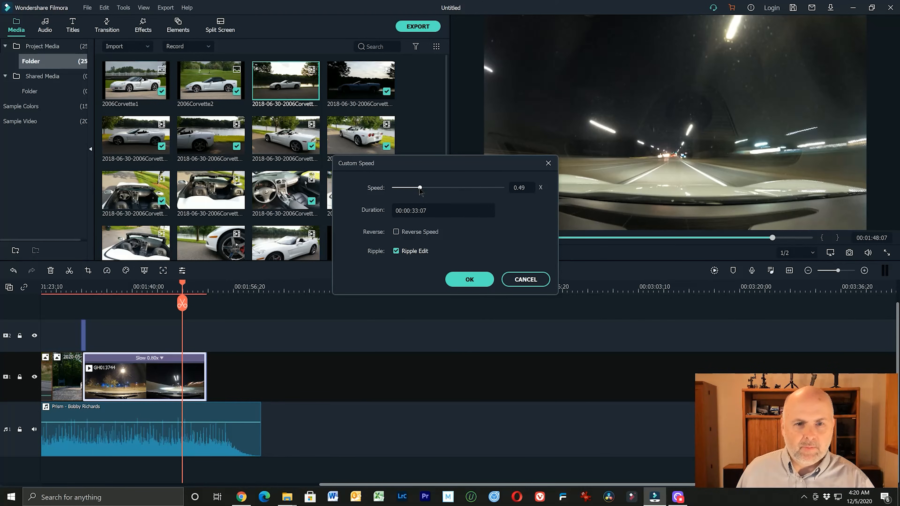
click(469, 280)
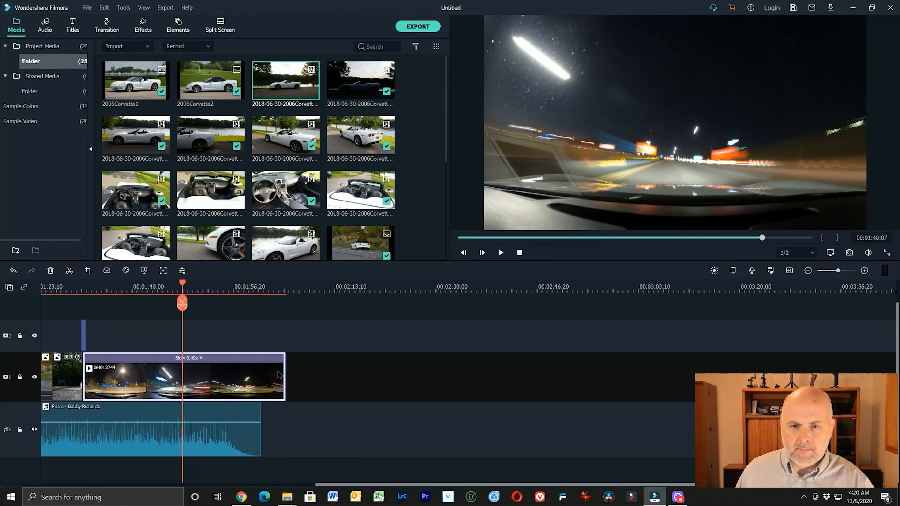
drag(285, 379, 259, 379)
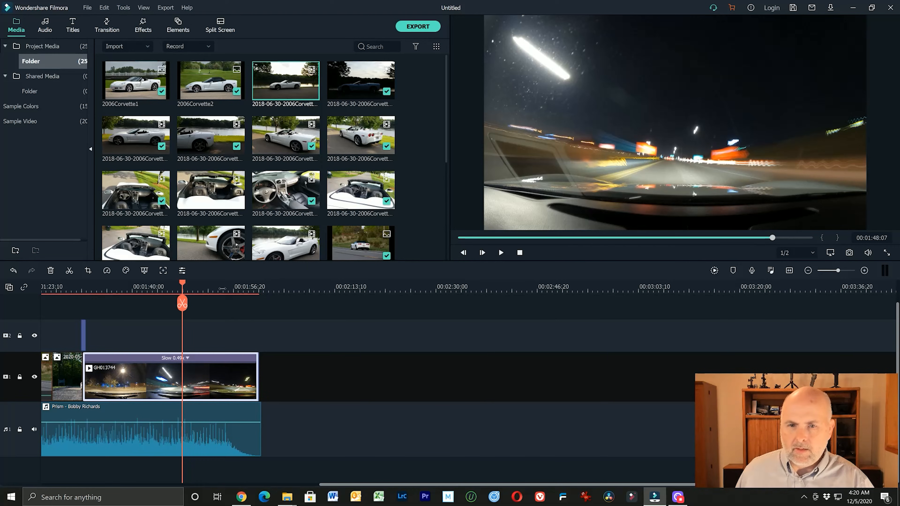
- Play back the end of the slowed GH013744 clip and extend its end to line up with the music's end
click(215, 289)
click(500, 252)
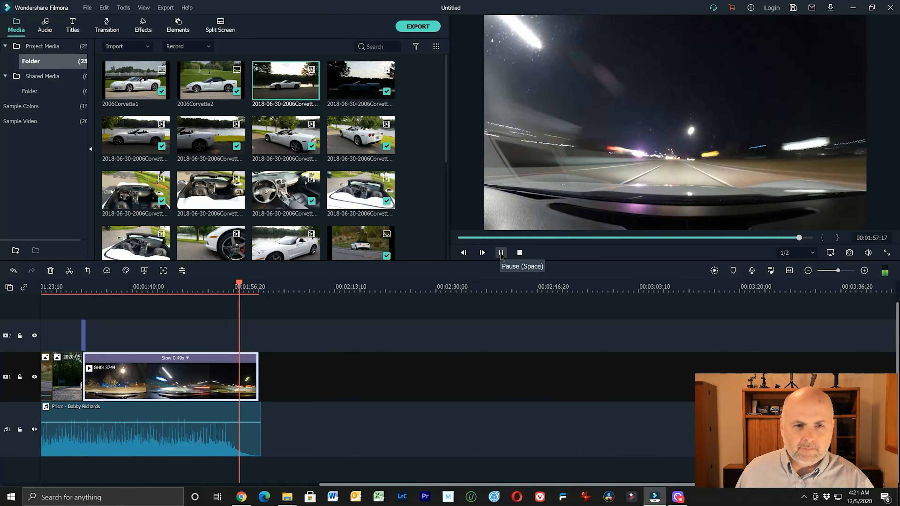
click(500, 253)
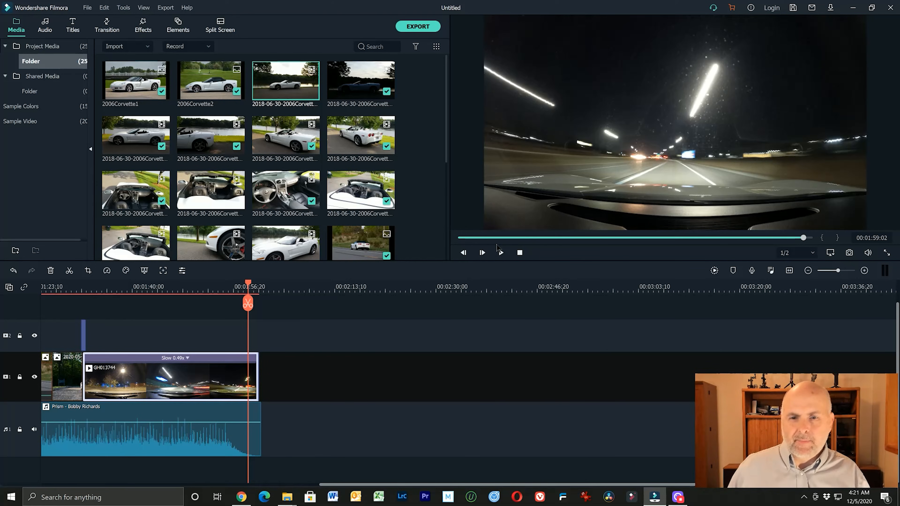
drag(248, 303, 205, 291)
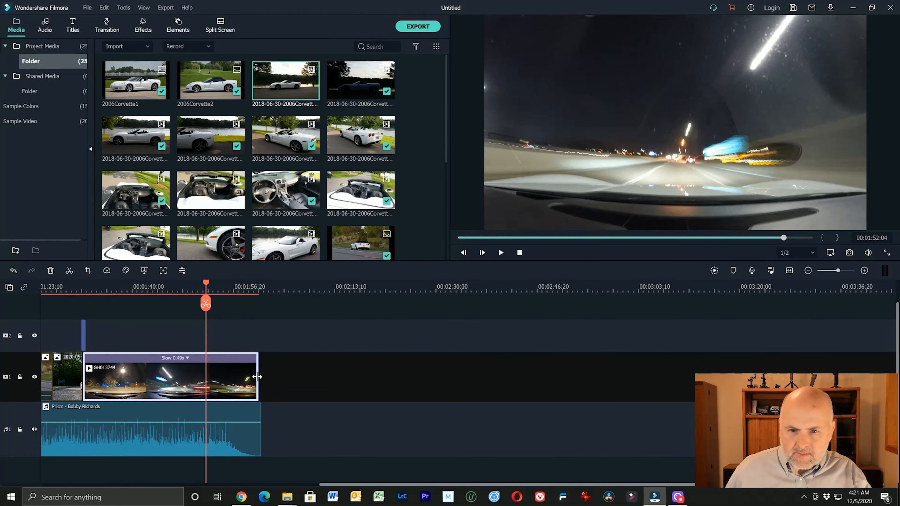
drag(258, 376, 260, 376)
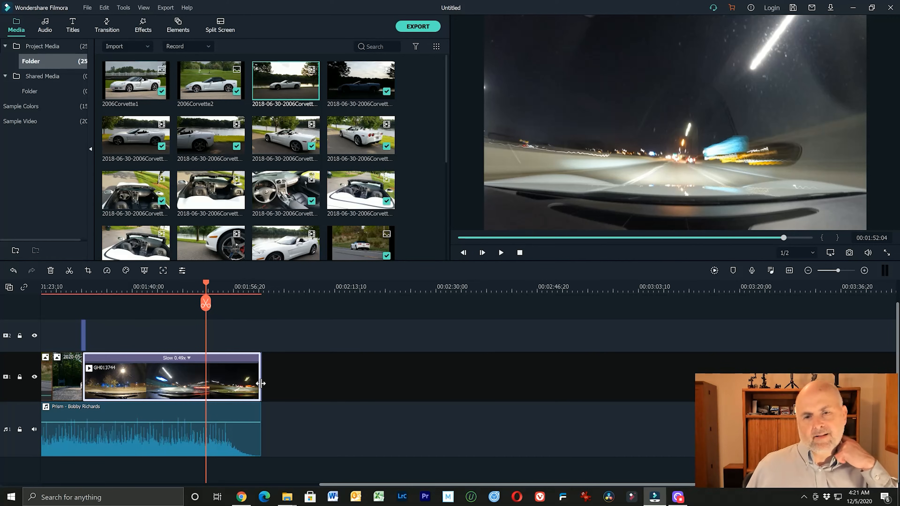
- Browse the included transitions and apply Fade to the end of the GH013744 clip
click(115, 29)
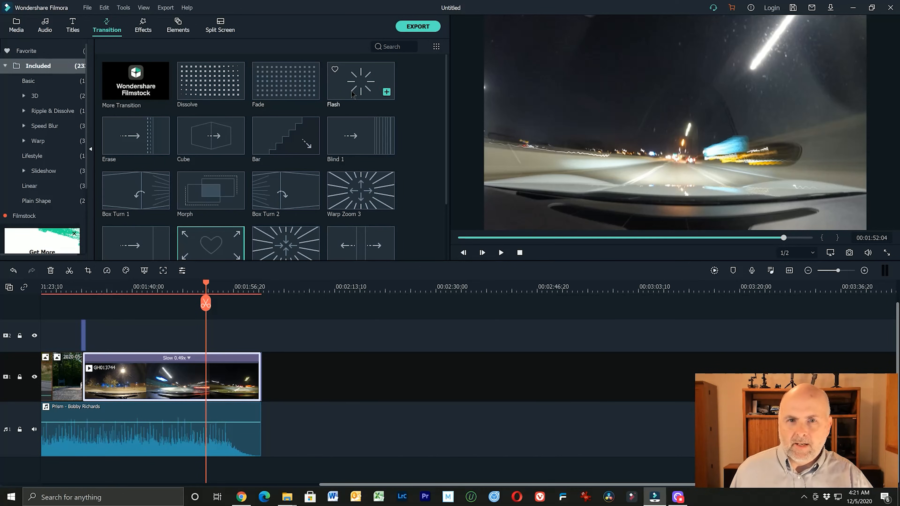
scroll(331, 235, down, 8)
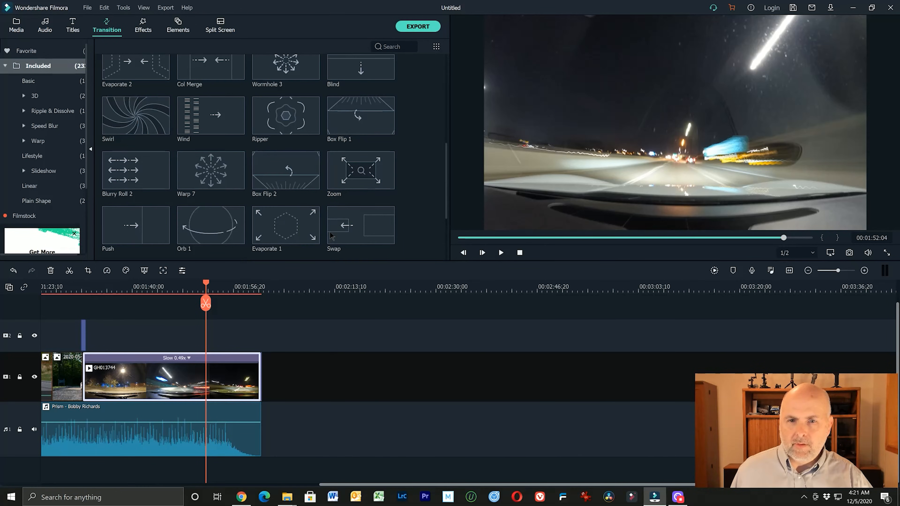
scroll(331, 235, down, 3)
scroll(331, 234, down, 3)
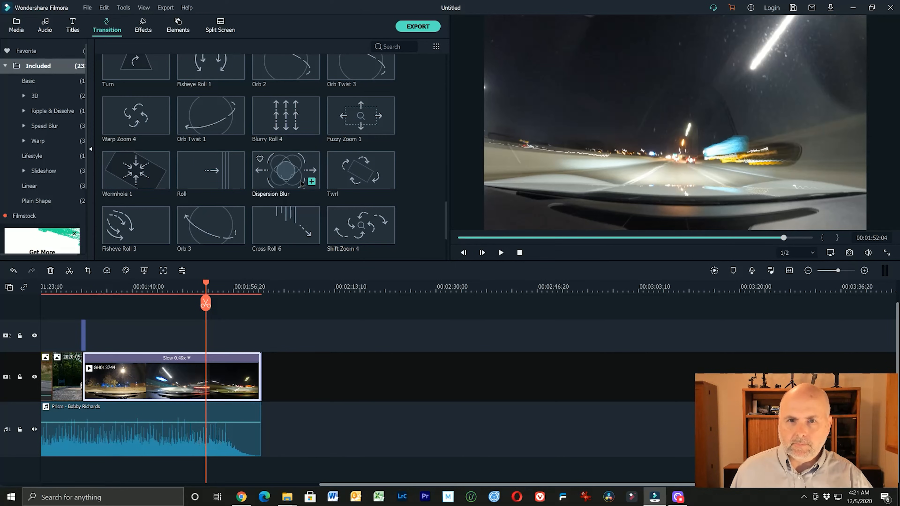
scroll(300, 184, up, 6)
scroll(300, 184, up, 5)
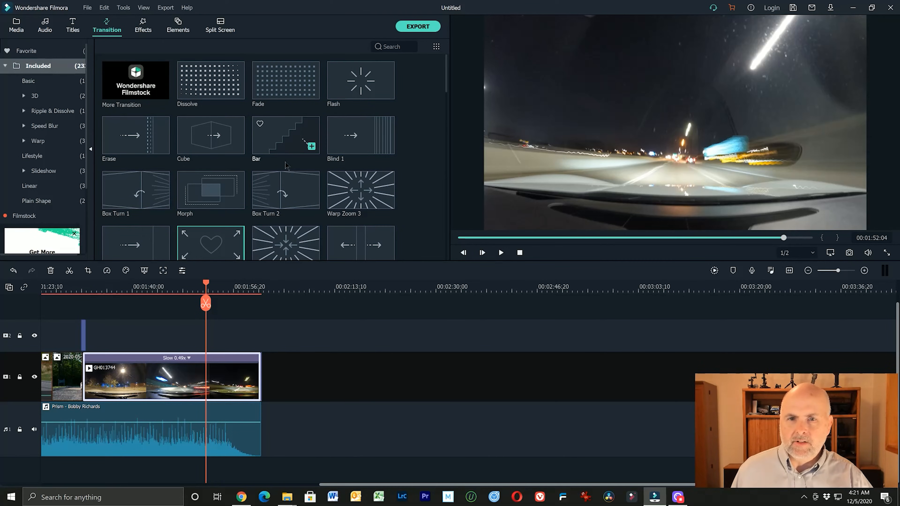
mouse_move(274, 85)
mouse_down()
mouse_move(283, 294)
mouse_move(257, 379)
mouse_up()
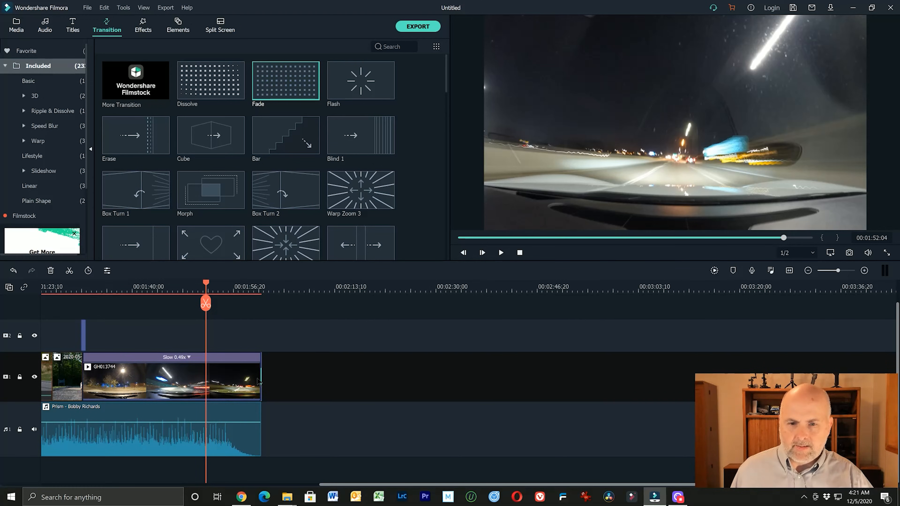
- Open the properties of the Fade transition at the end of the GH013744 clip and try to change its duration
drag(832, 274, 847, 272)
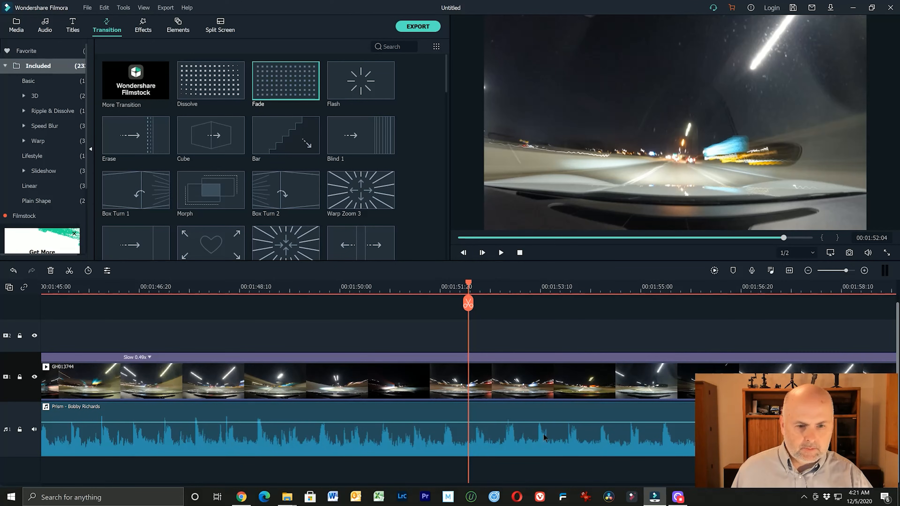
scroll(711, 489, down, 5)
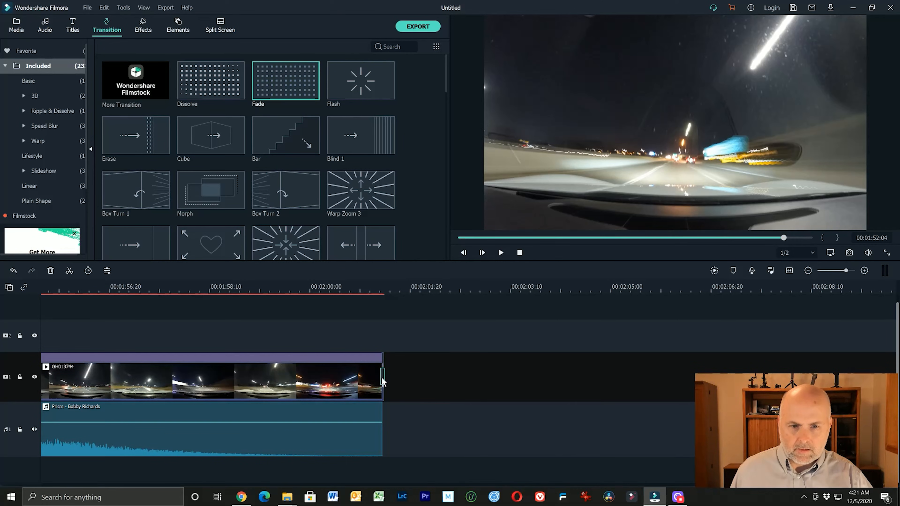
right_click(382, 380)
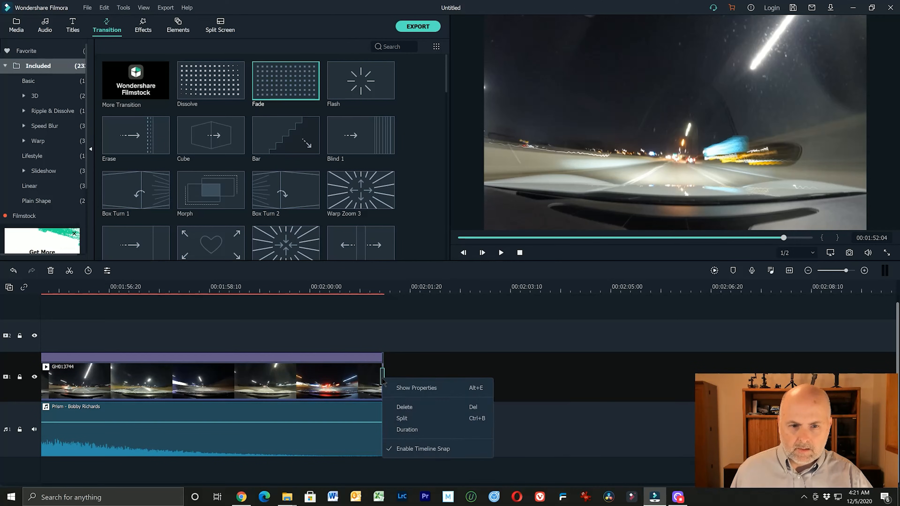
click(396, 388)
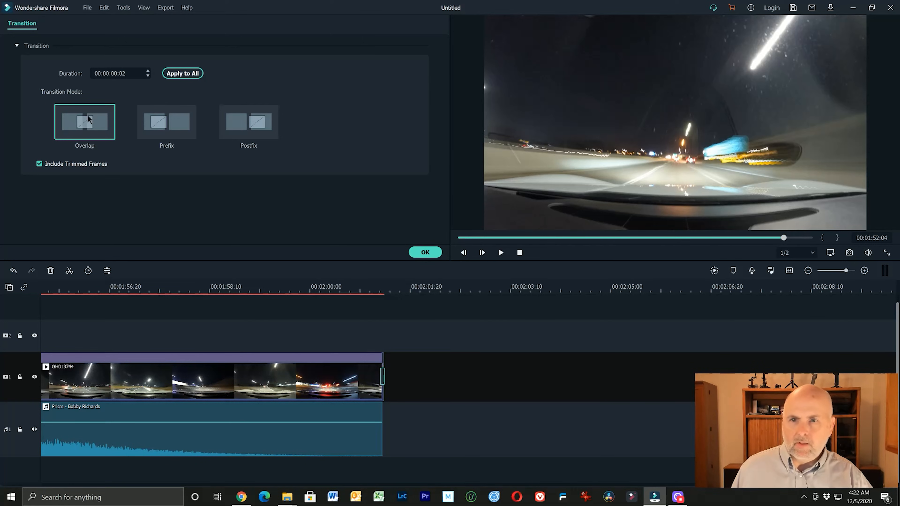
click(130, 73)
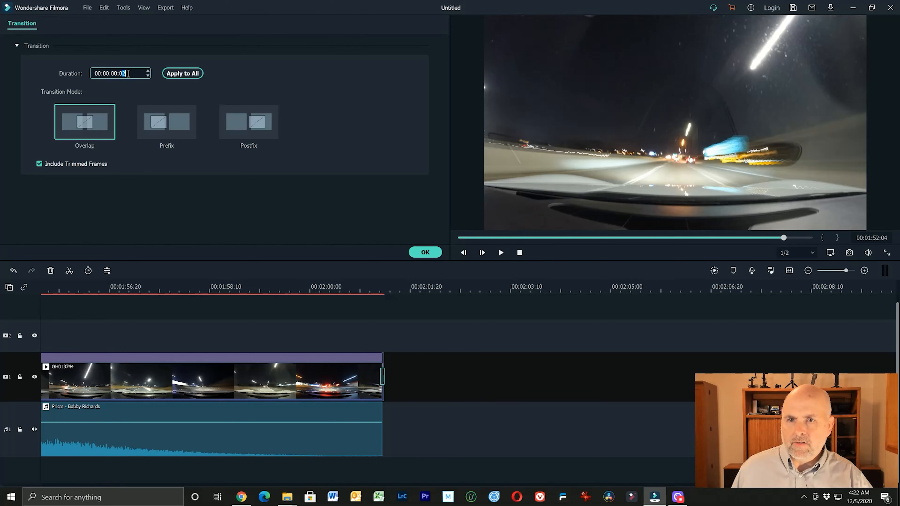
double_click(129, 72)
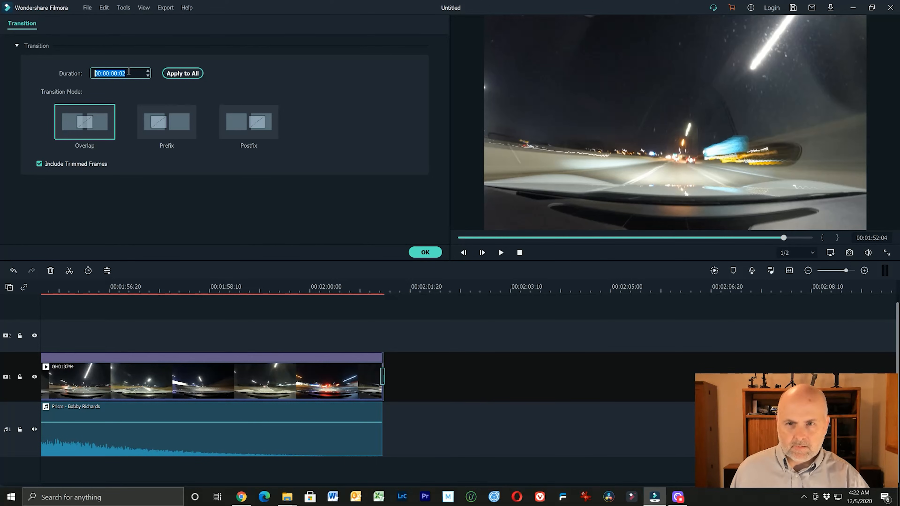
click(129, 73)
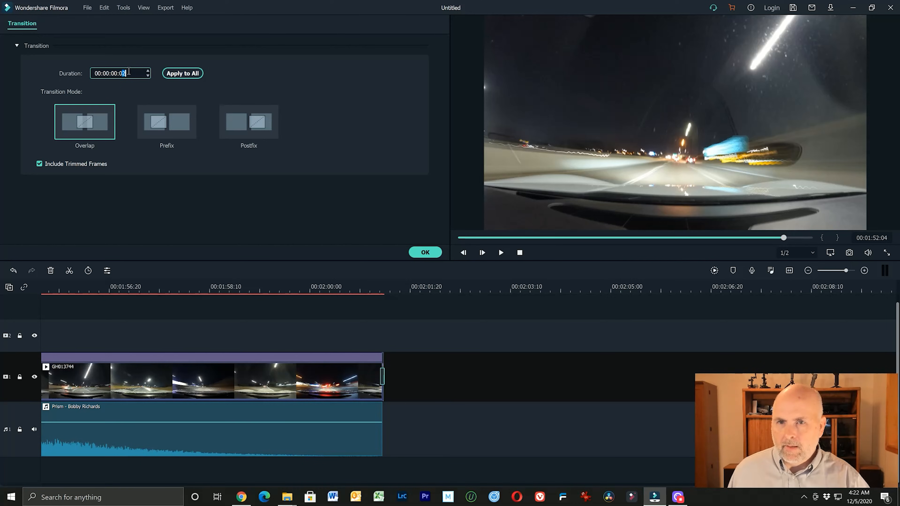
click(147, 70)
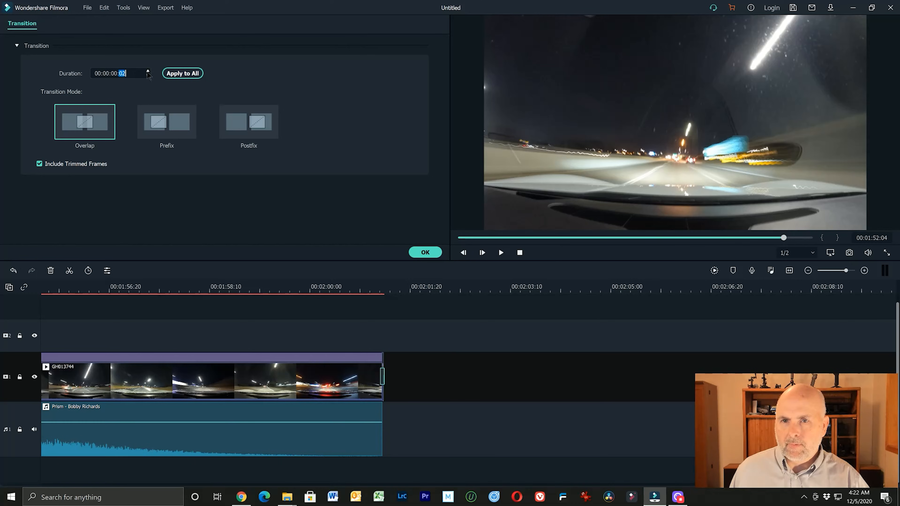
click(147, 75)
click(147, 71)
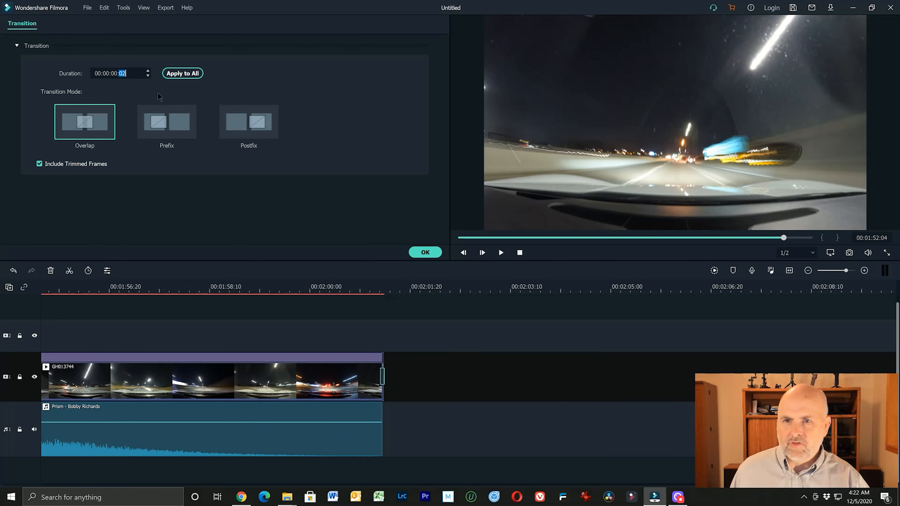
click(425, 255)
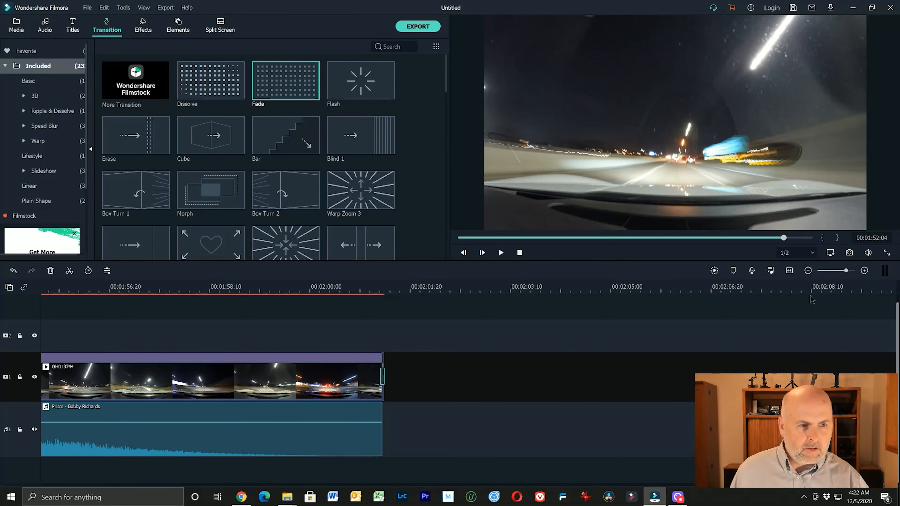
- Browse the included transitions, preview Fade and check which options are available for it
click(844, 271)
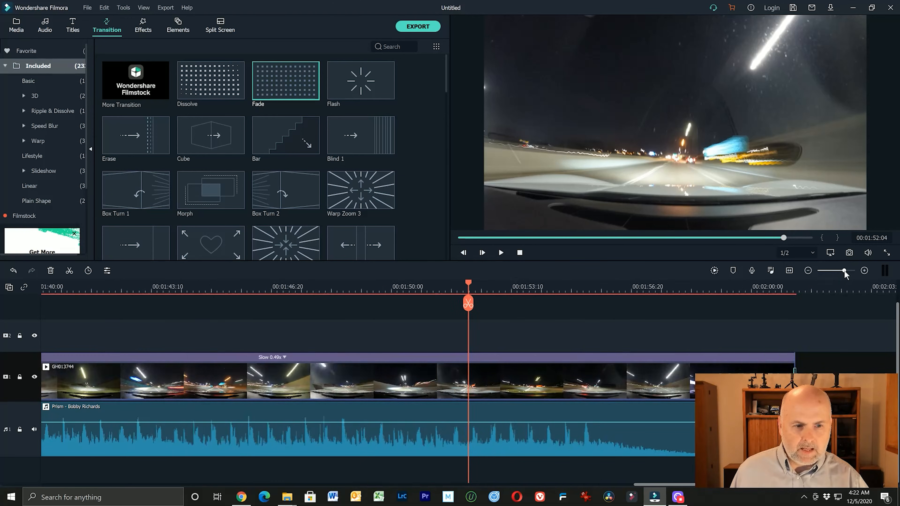
drag(844, 271, 843, 271)
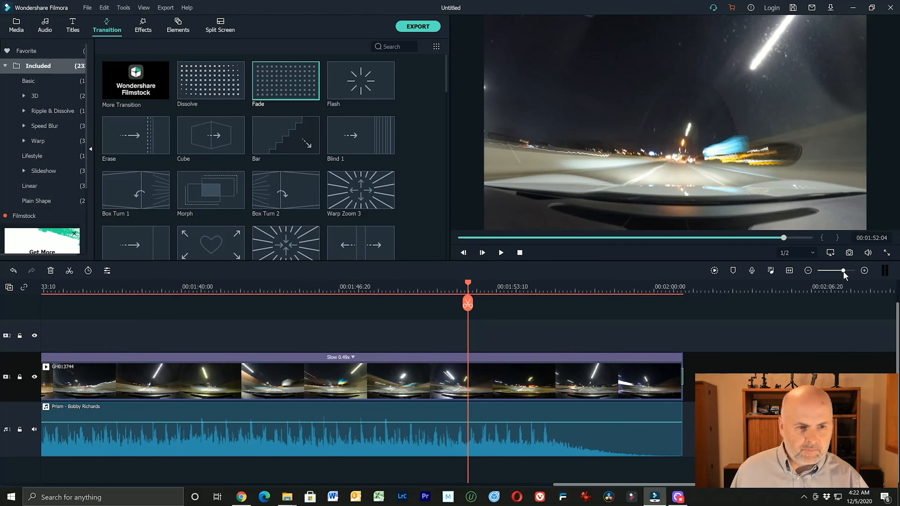
click(844, 272)
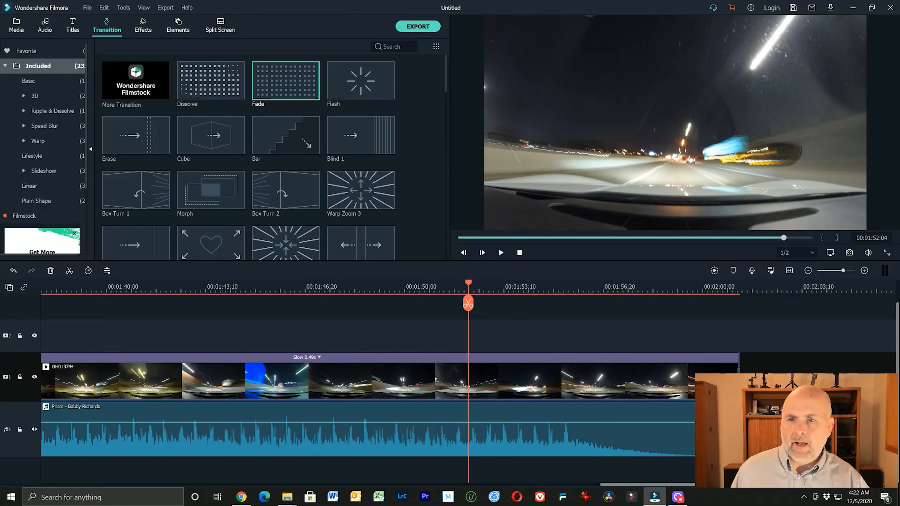
mouse_move(226, 182)
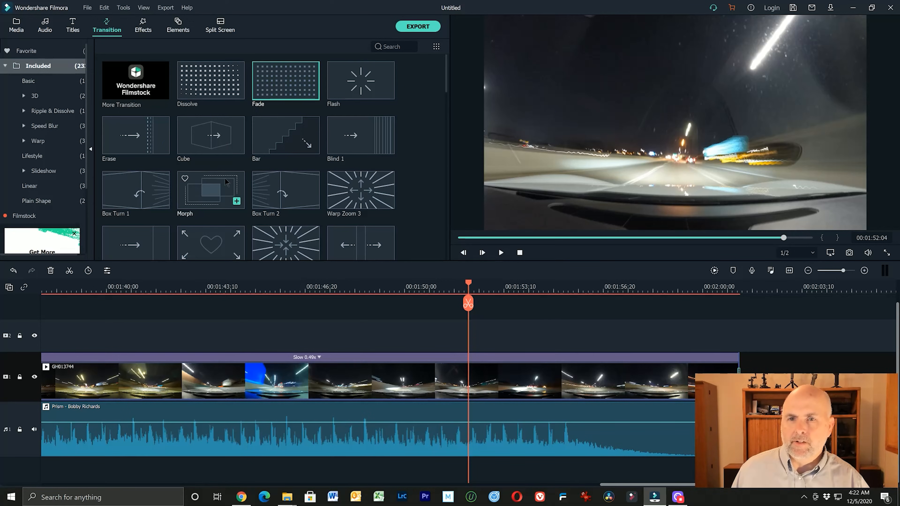
scroll(230, 186, down, 10)
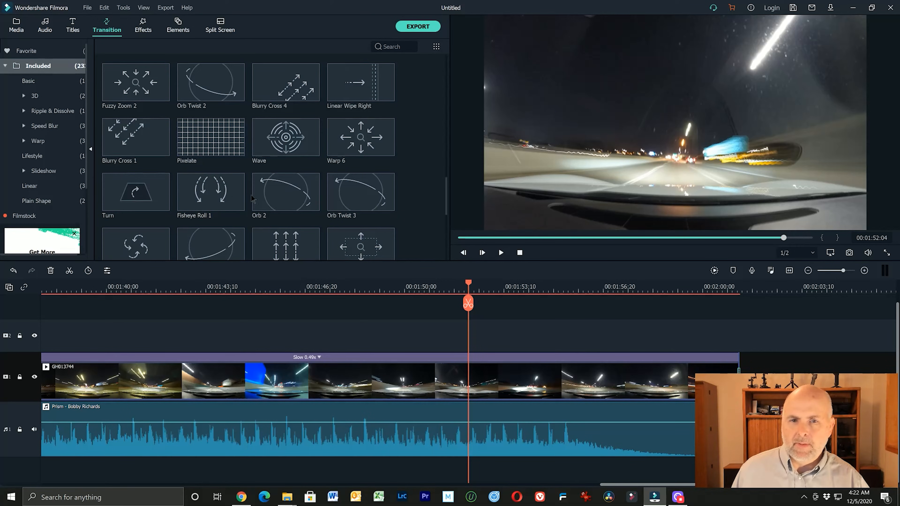
scroll(251, 198, up, 10)
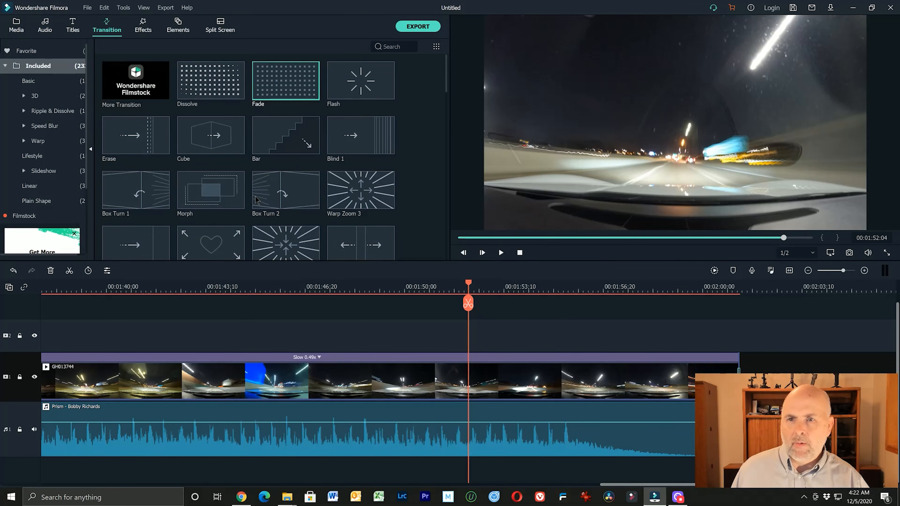
mouse_move(269, 95)
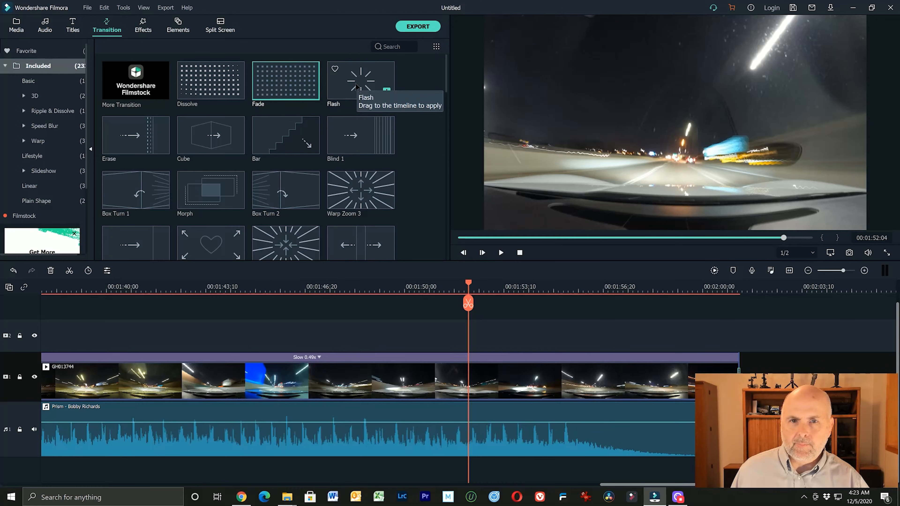
click(297, 88)
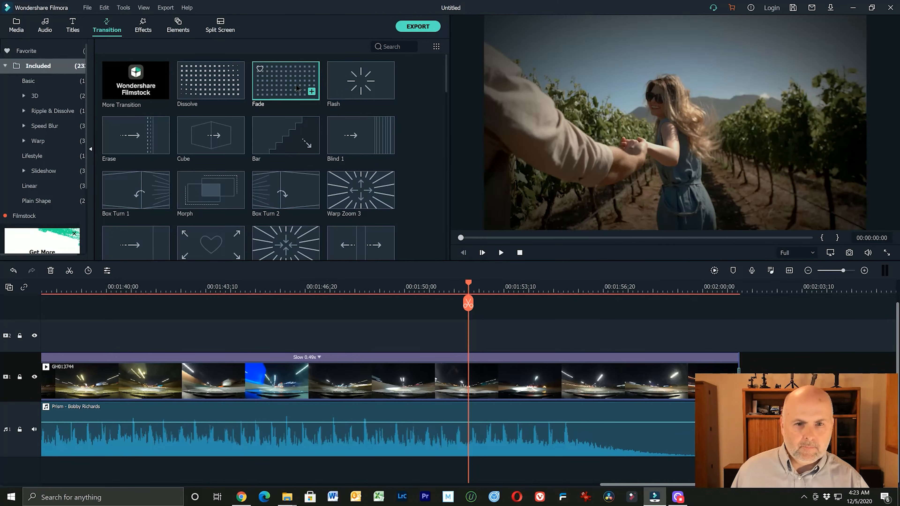
right_click(297, 88)
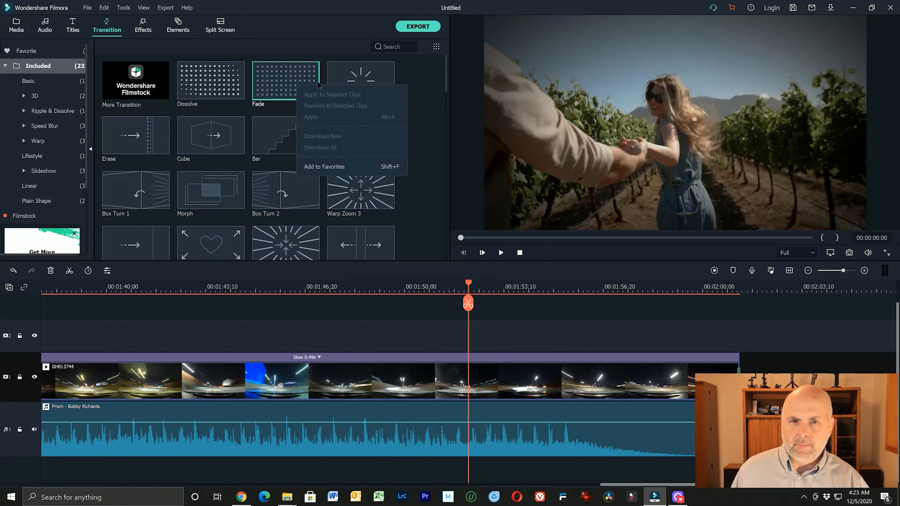
click(336, 84)
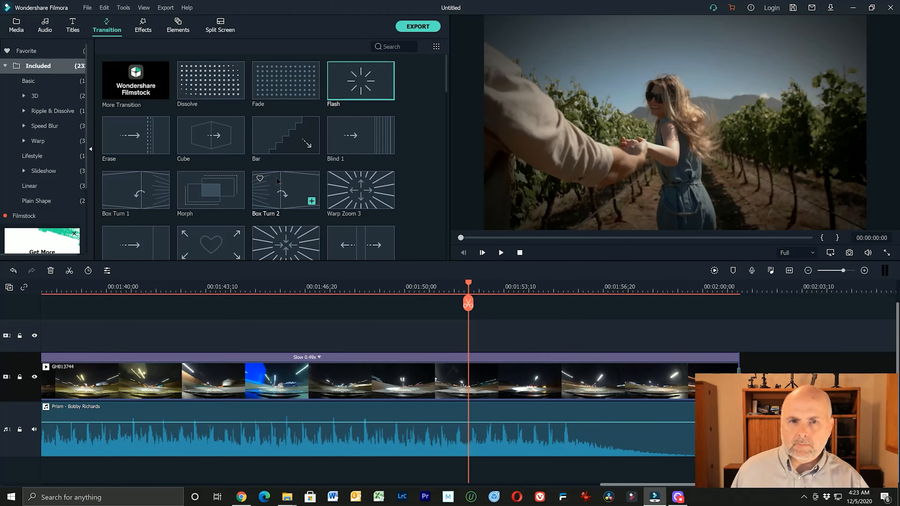
- Open the end transition's duration setting and re-enter its duration as 00:00:00:02
click(468, 283)
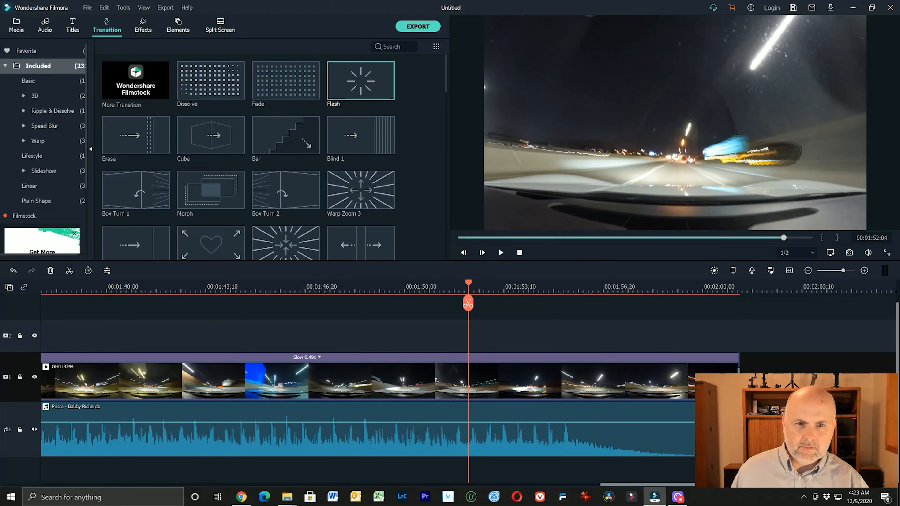
key(ctrl+r)
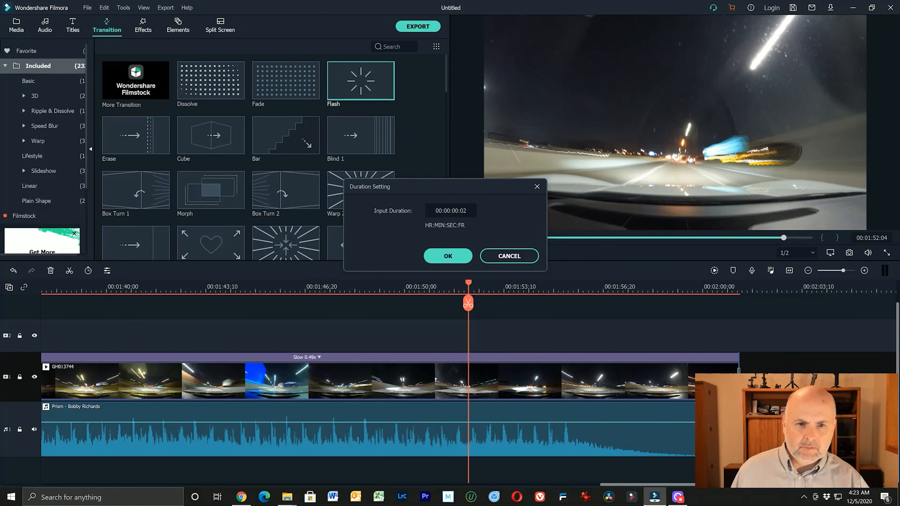
triple_click(465, 212)
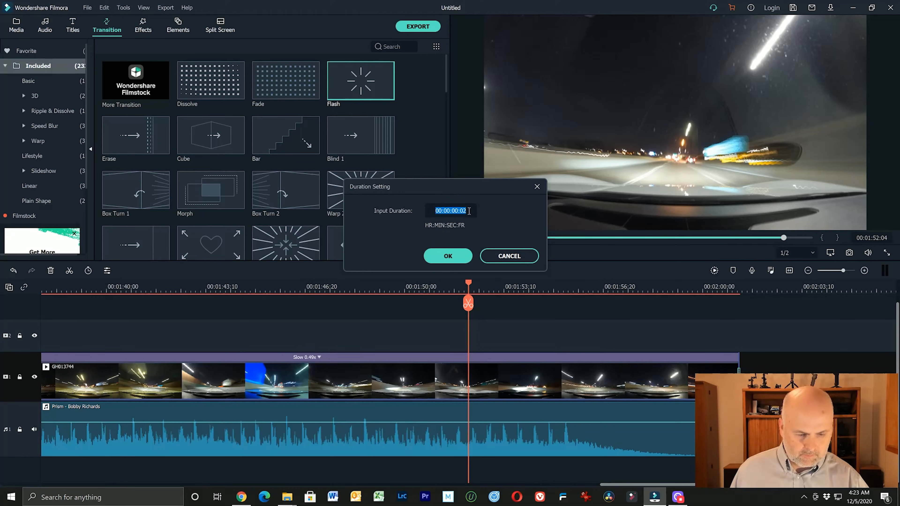
click(469, 210)
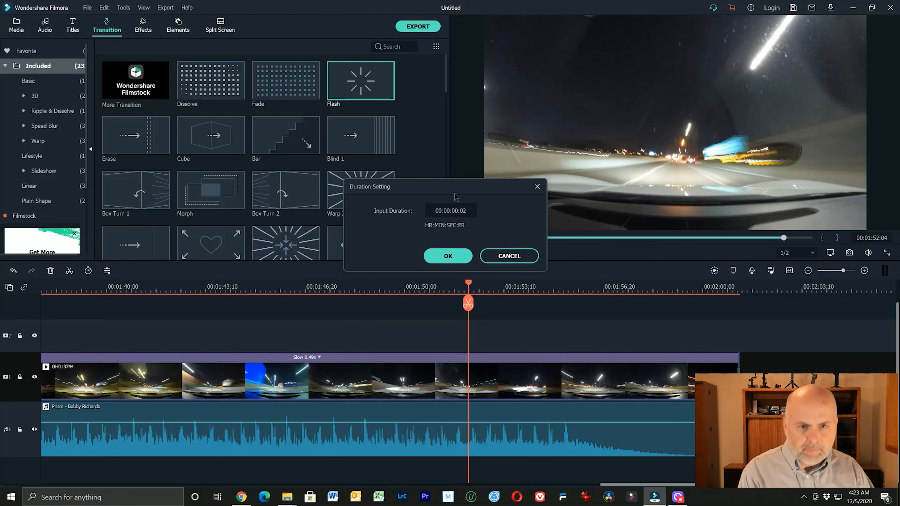
key(BackSpace)
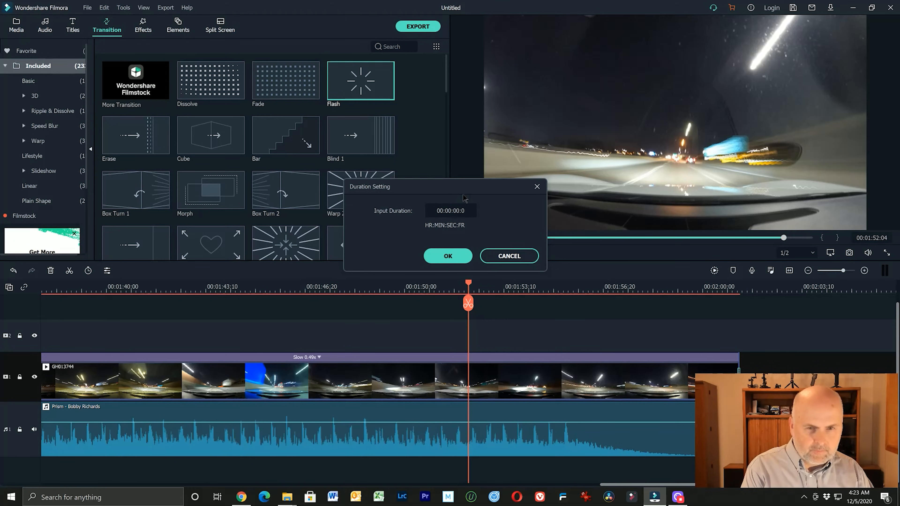
key(BackSpace)
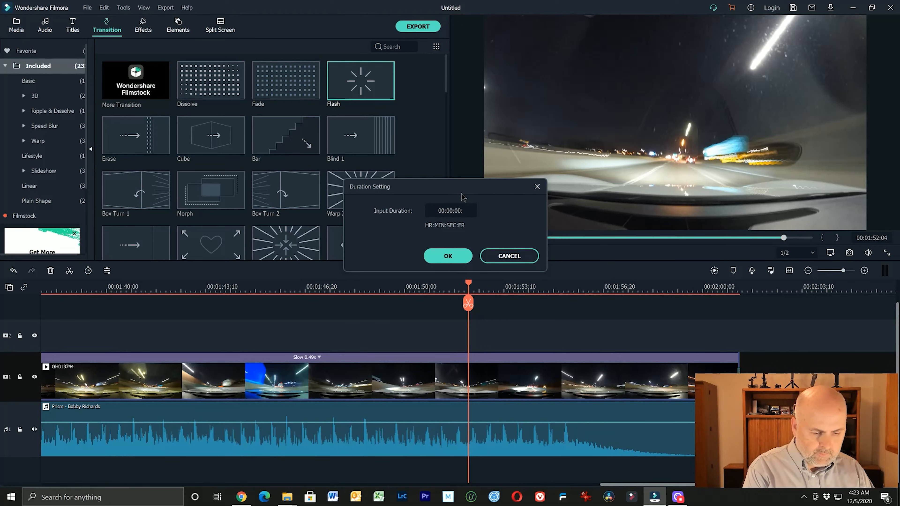
text(02)
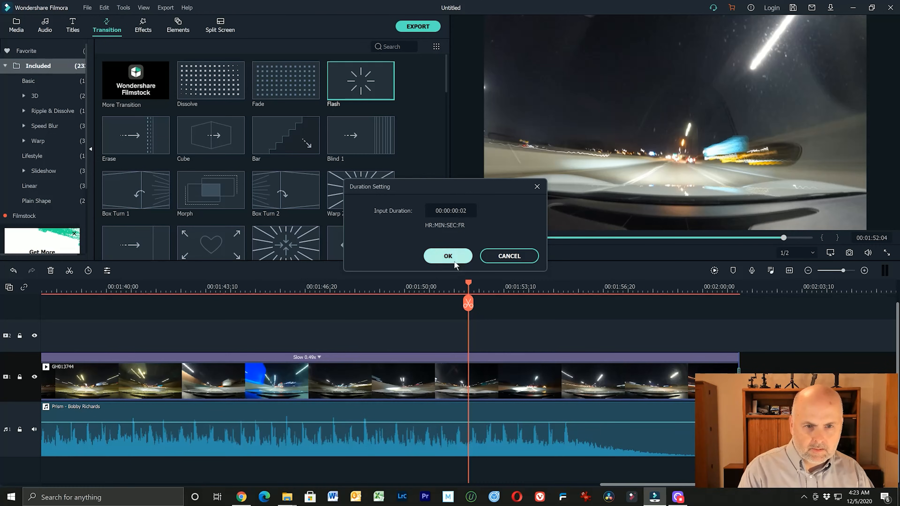
click(455, 261)
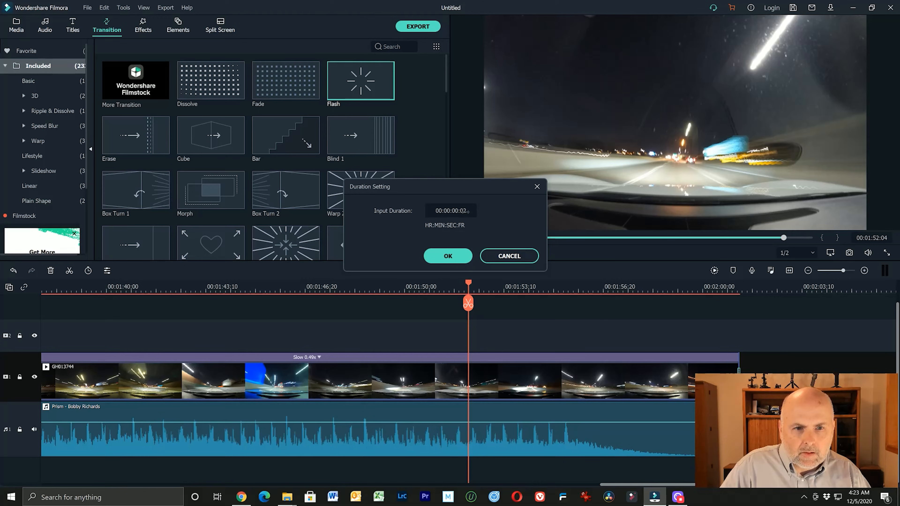
- Try to edit the seconds part of the end transition's duration and confirm the setting
double_click(466, 211)
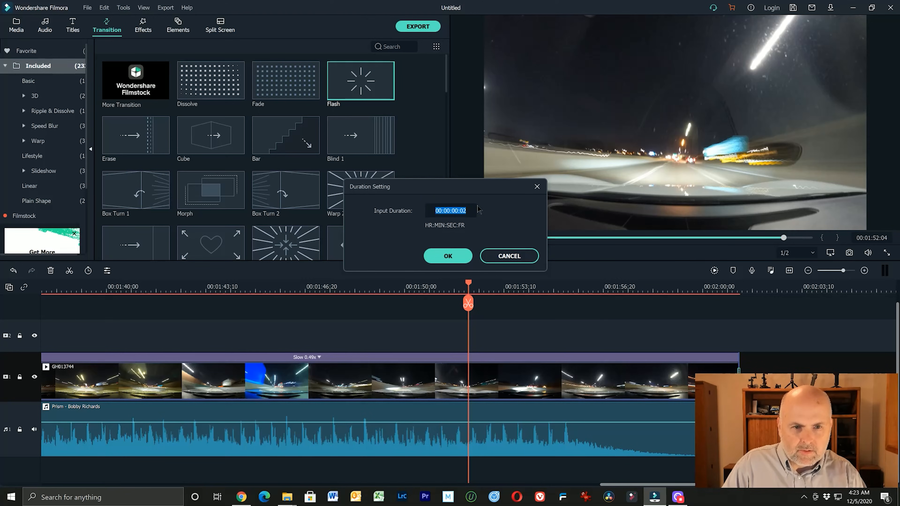
key(Right)
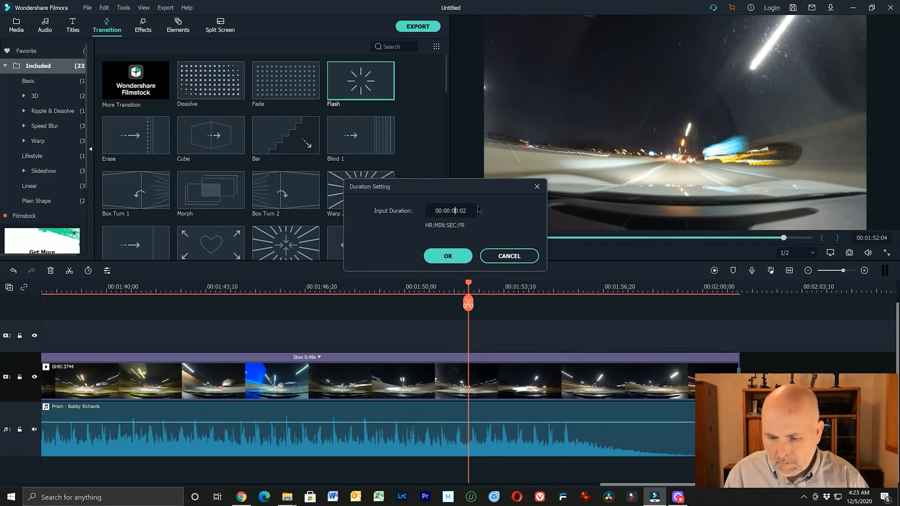
text(0)
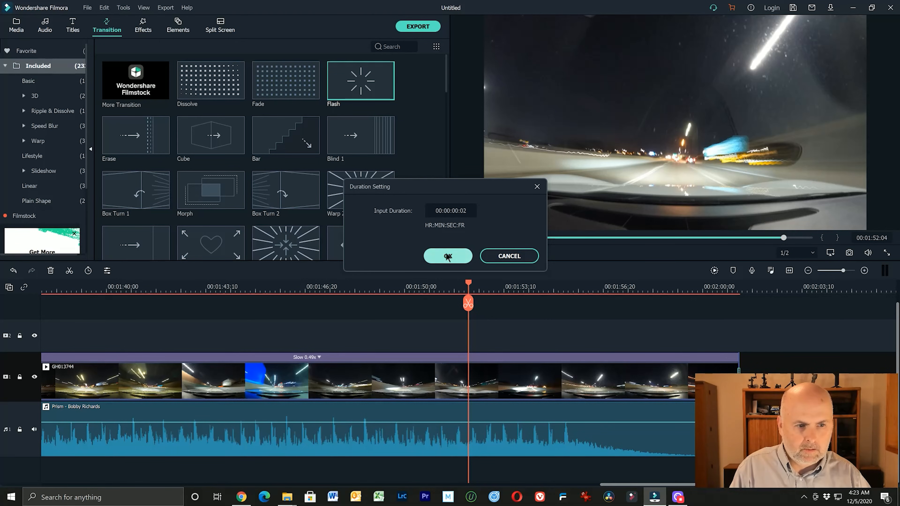
click(451, 258)
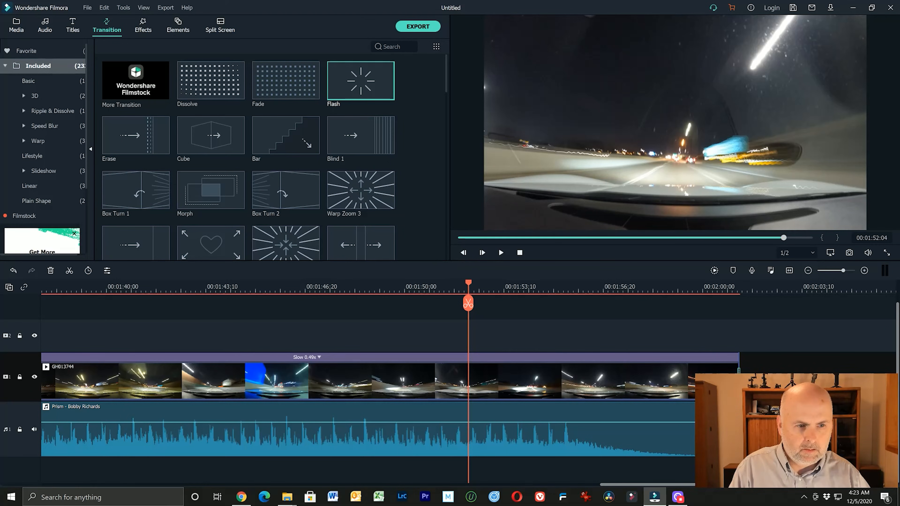
- Remove the very short transition between the slowed GH013744 clip and the leftover clip sliver at the end of the timeline
double_click(738, 371)
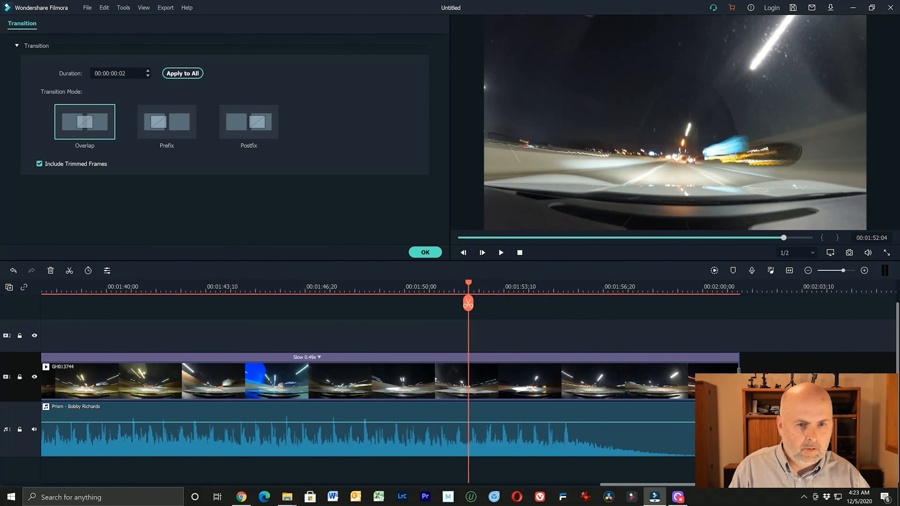
click(147, 73)
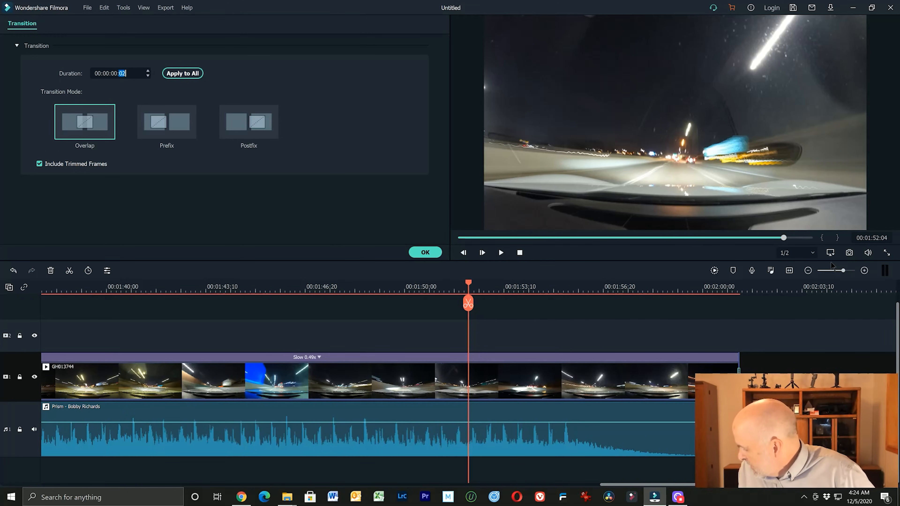
drag(843, 270, 847, 274)
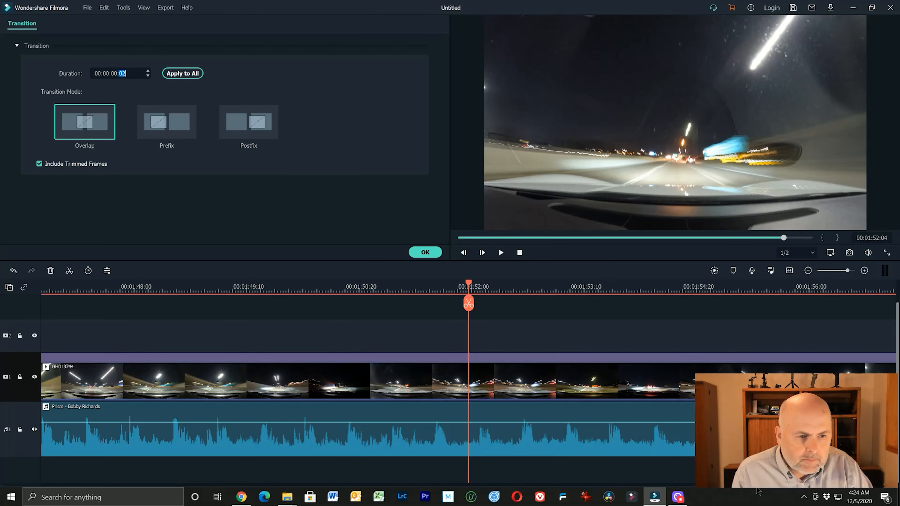
drag(760, 490, 796, 488)
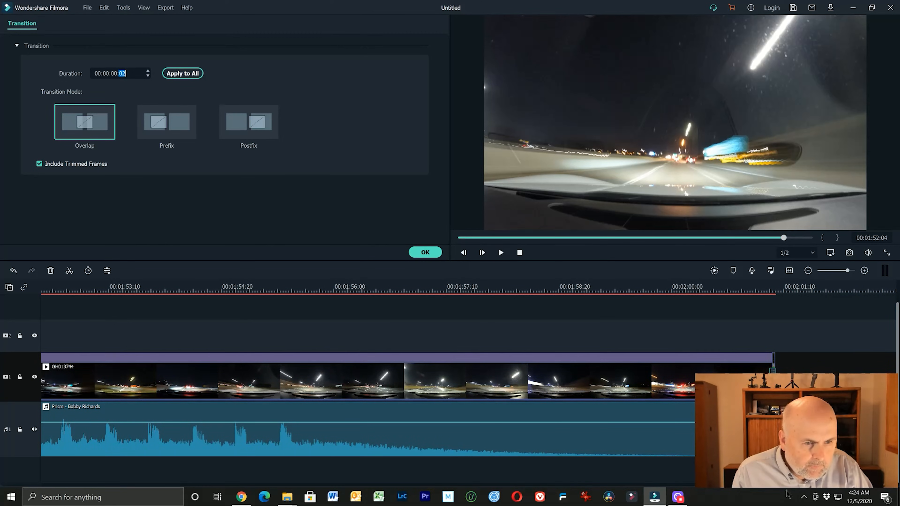
drag(847, 271, 849, 270)
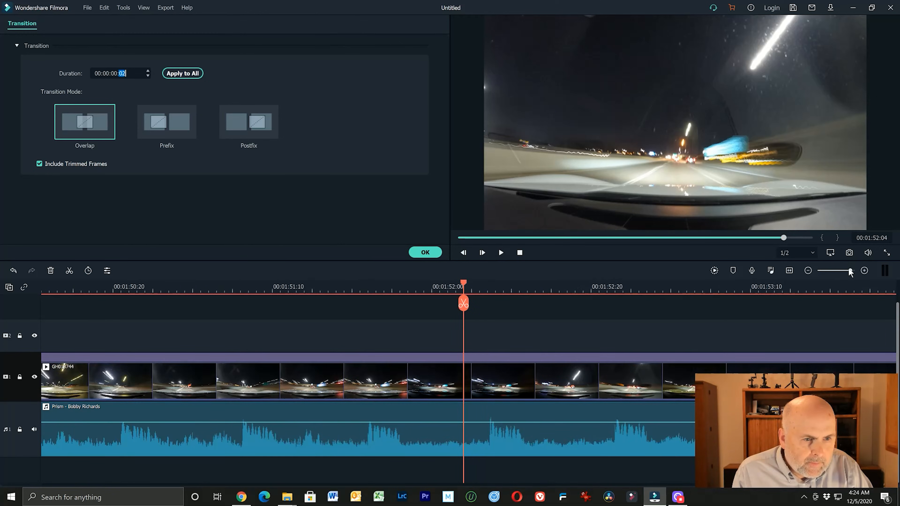
drag(806, 484, 870, 492)
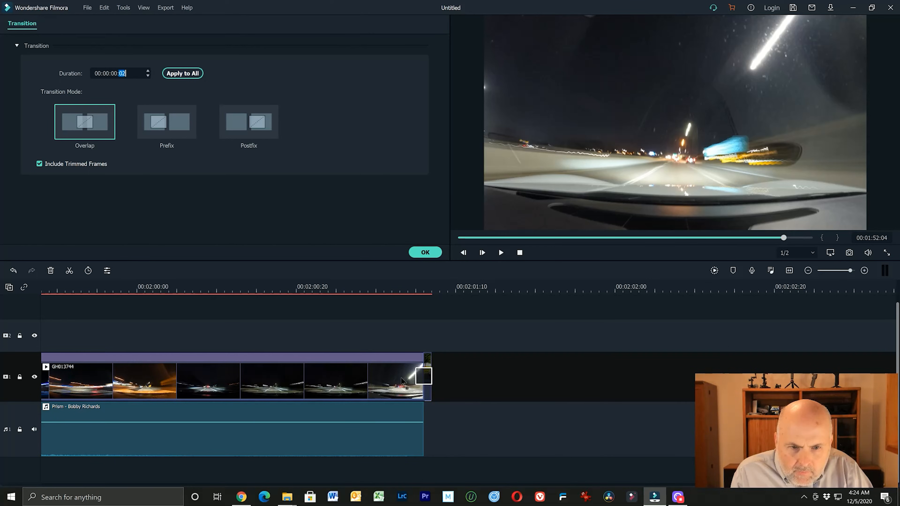
click(425, 376)
click(430, 363)
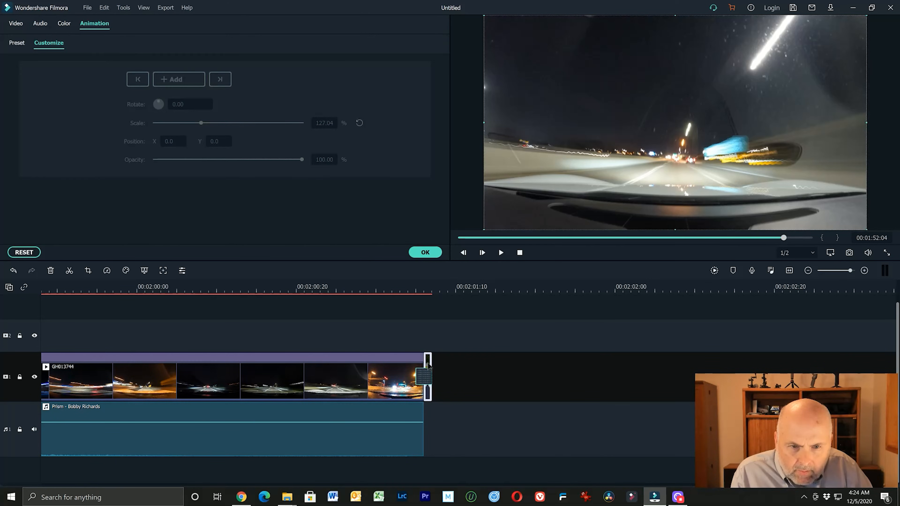
click(424, 376)
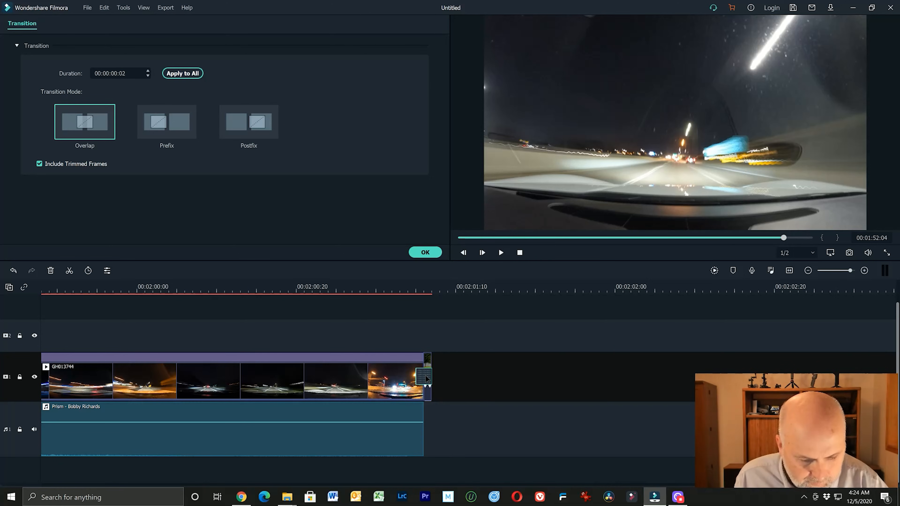
drag(426, 379, 427, 382)
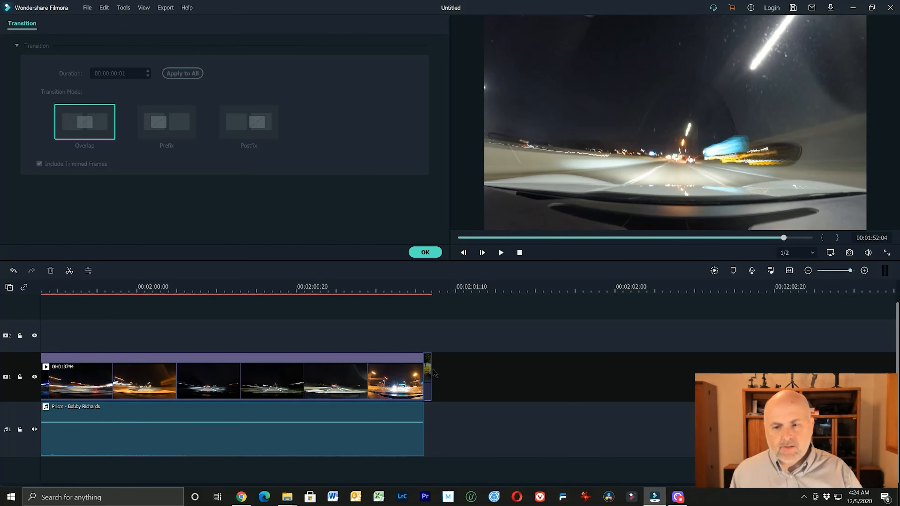
- Preview the leftover clip sliver after the end of the GH013744 clip and delete it from the timeline
click(427, 288)
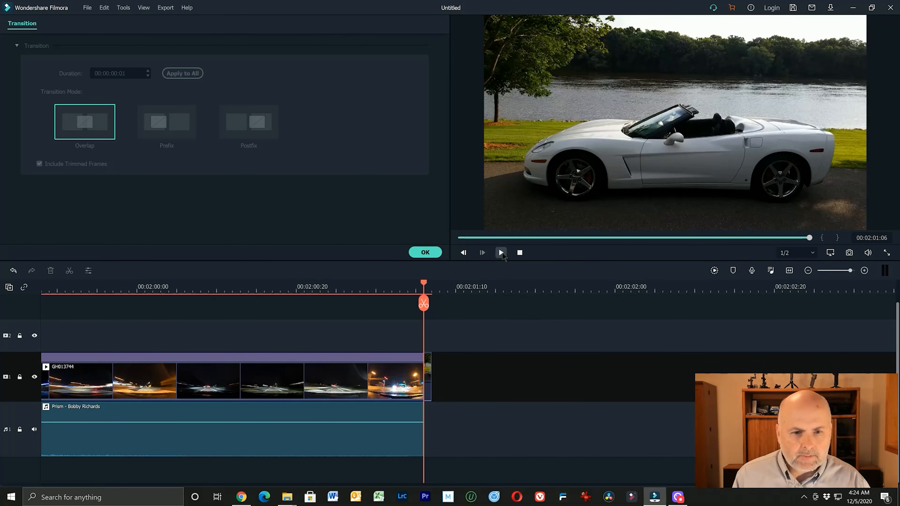
click(500, 252)
key(space)
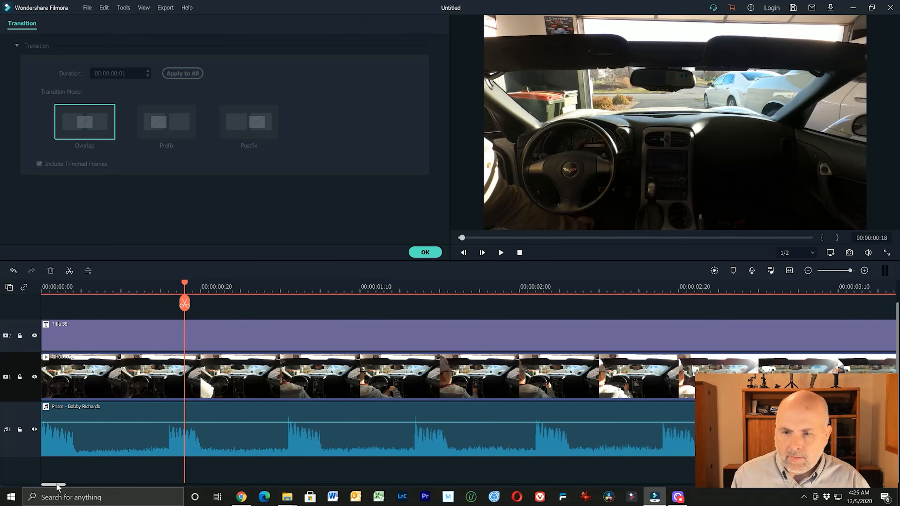
drag(57, 487, 872, 493)
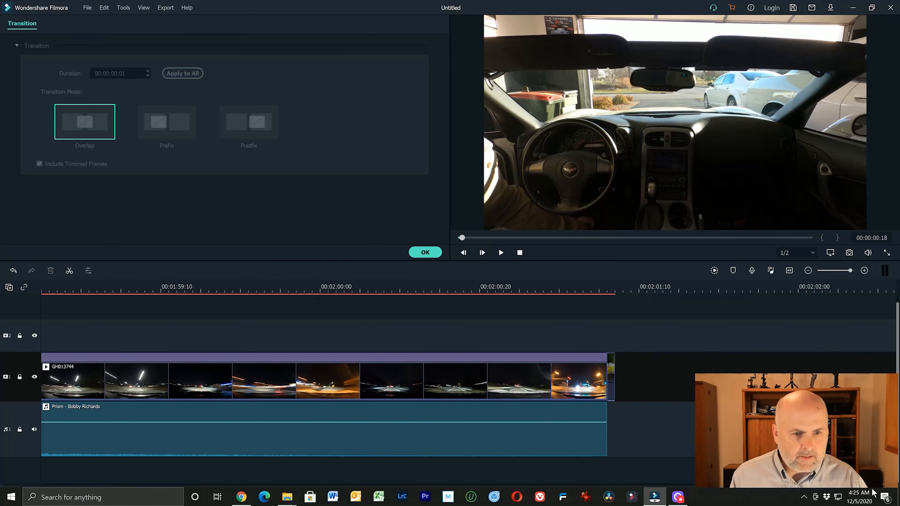
double_click(611, 376)
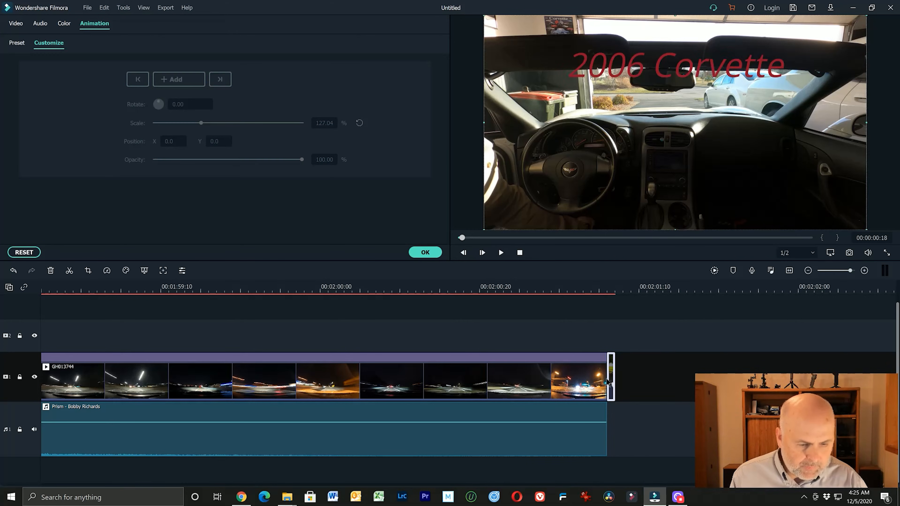
key(Delete)
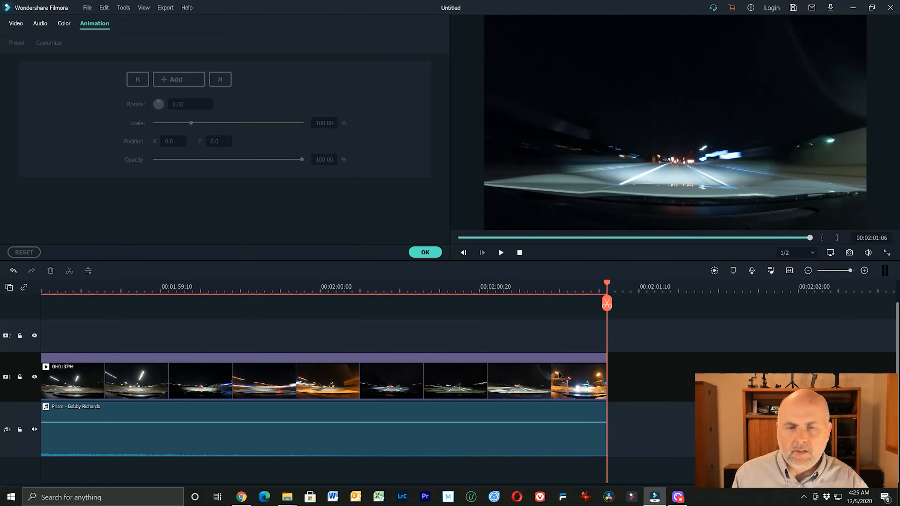
- Add a Fade transition to the end of the GH013744 clip and stretch it to about 00:00:05:09
click(431, 254)
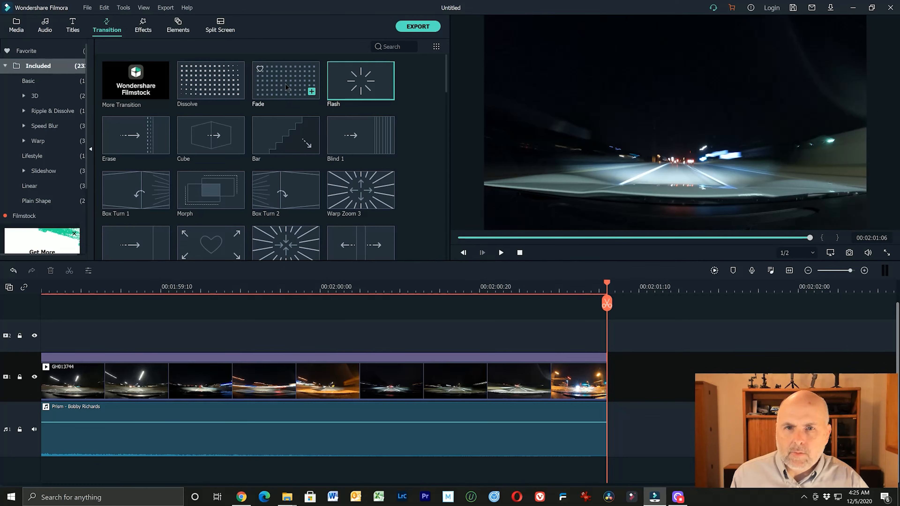
drag(293, 91, 560, 386)
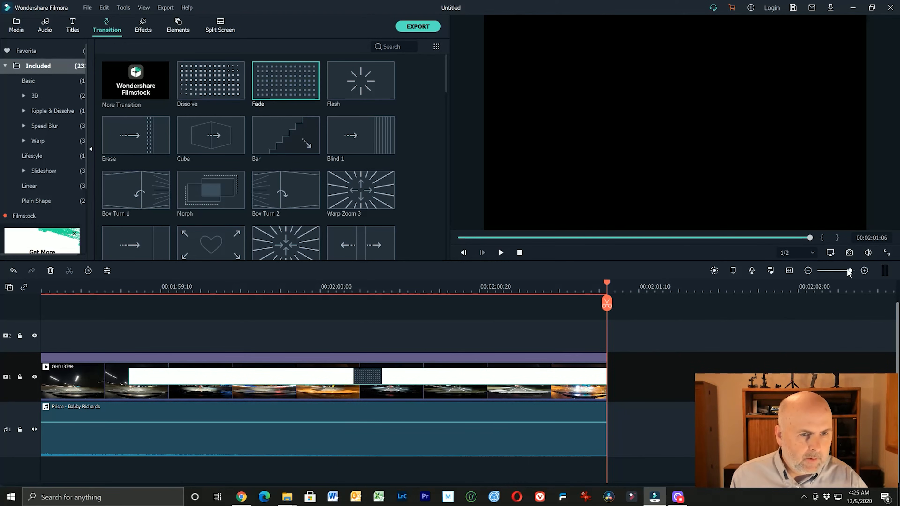
drag(846, 269, 843, 270)
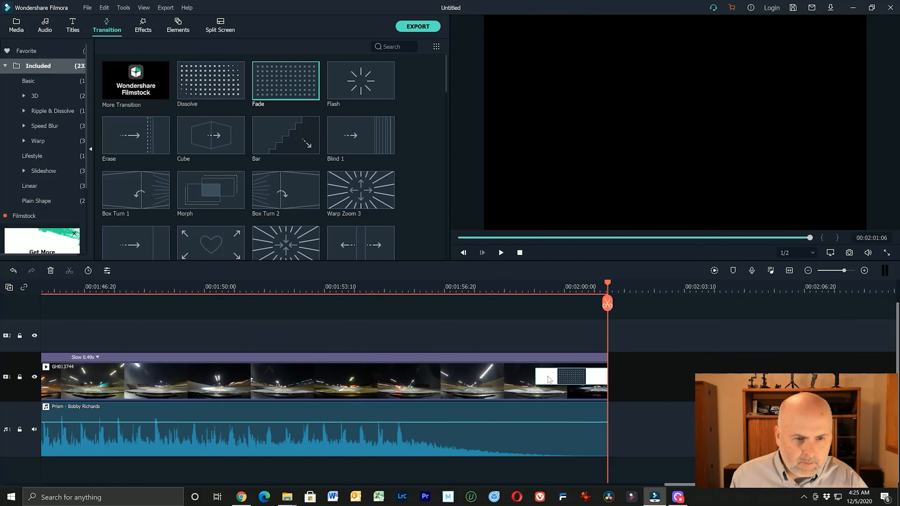
drag(535, 376, 404, 381)
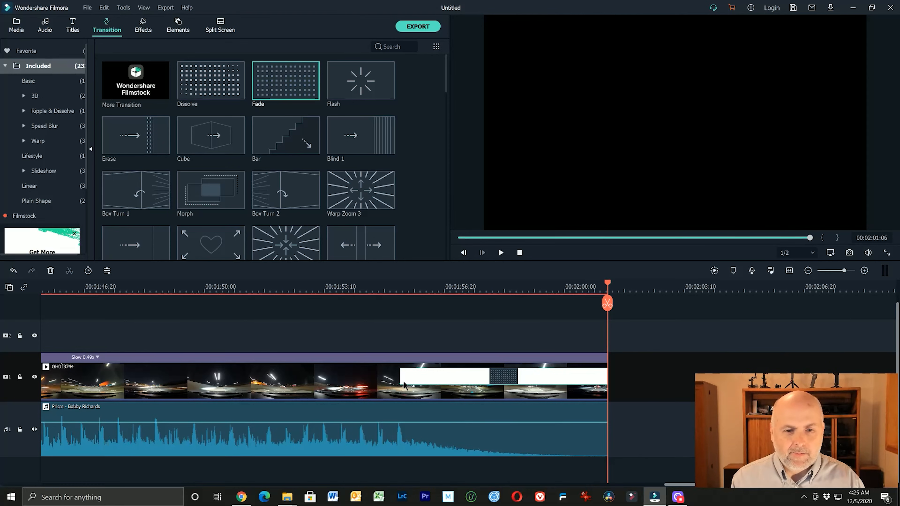
click(612, 371)
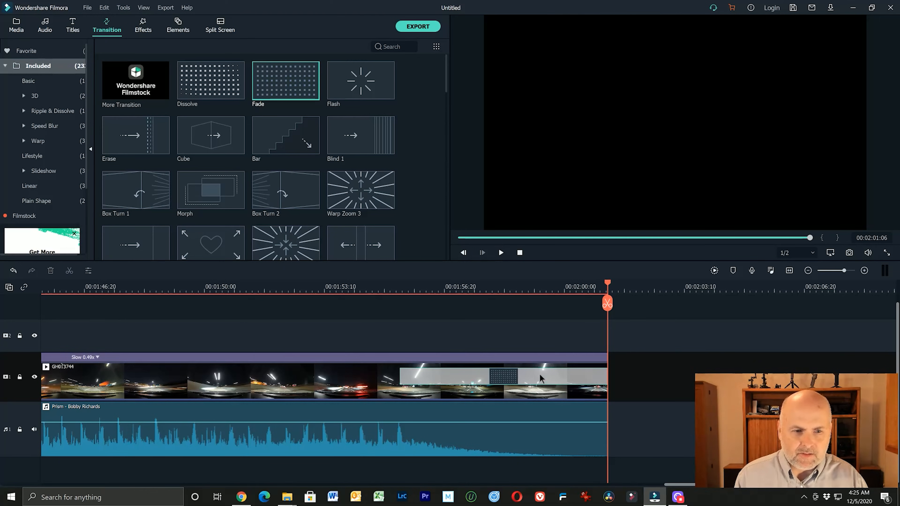
click(404, 378)
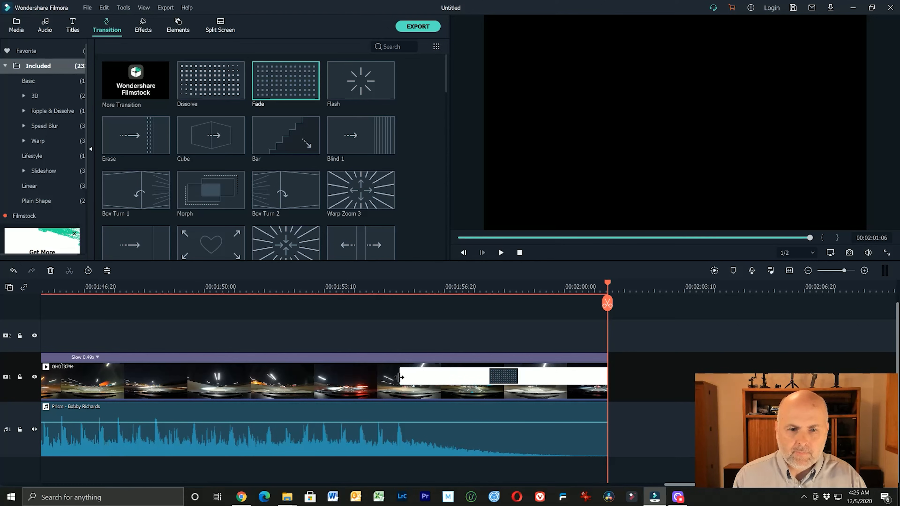
drag(400, 378, 417, 377)
- Set the duration of the Fade at the end of the GH013744 clip to 00:00:06:09
right_click(494, 381)
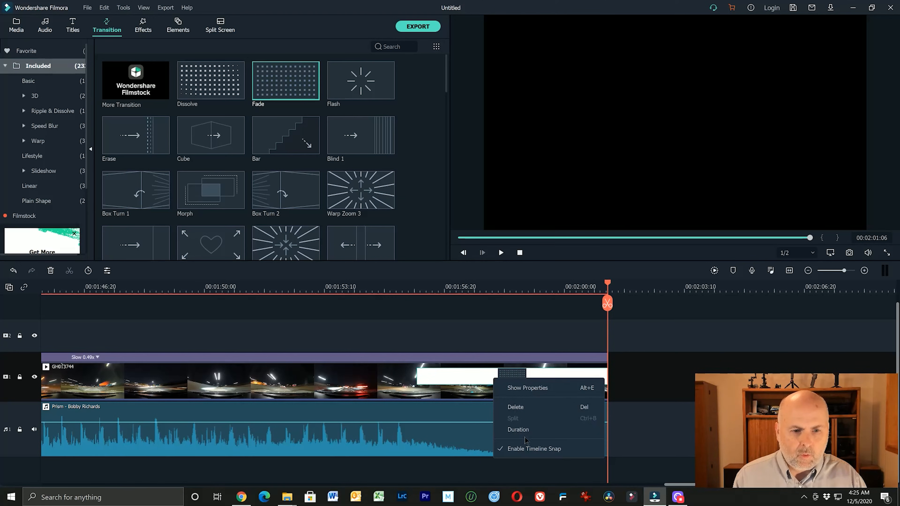
click(524, 430)
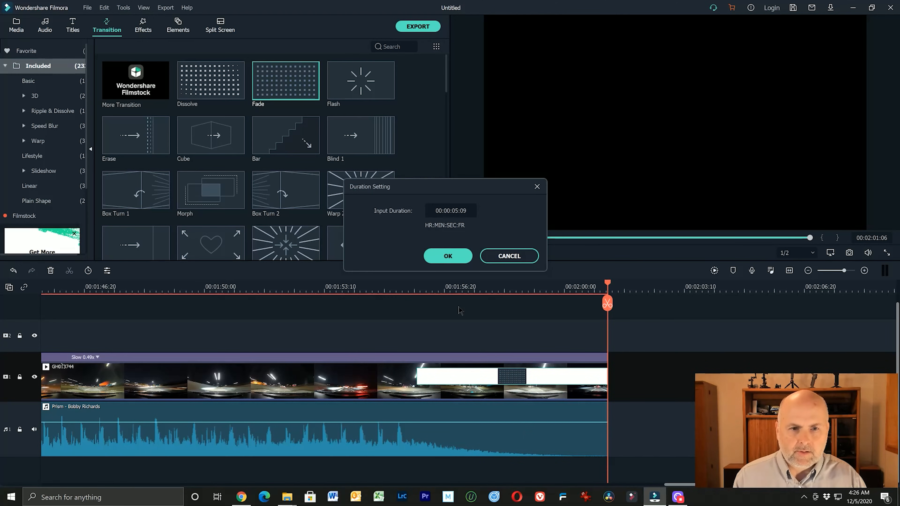
double_click(452, 211)
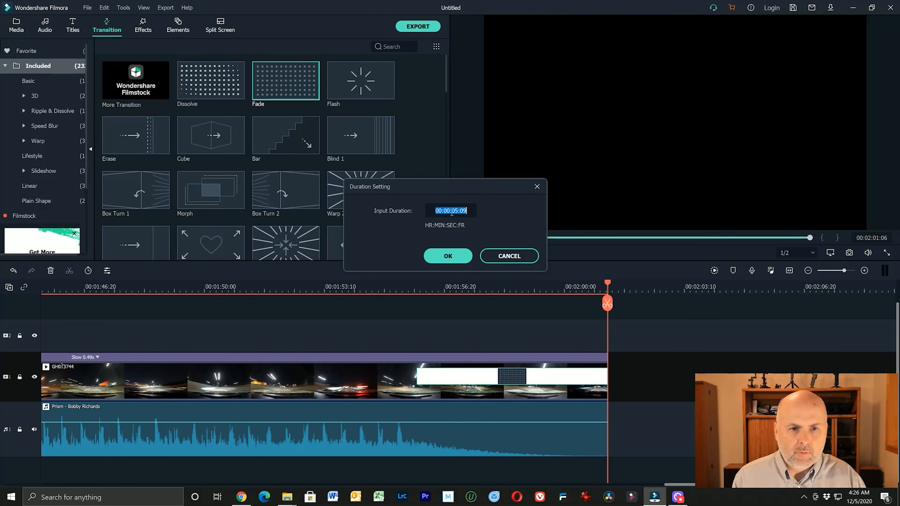
click(475, 208)
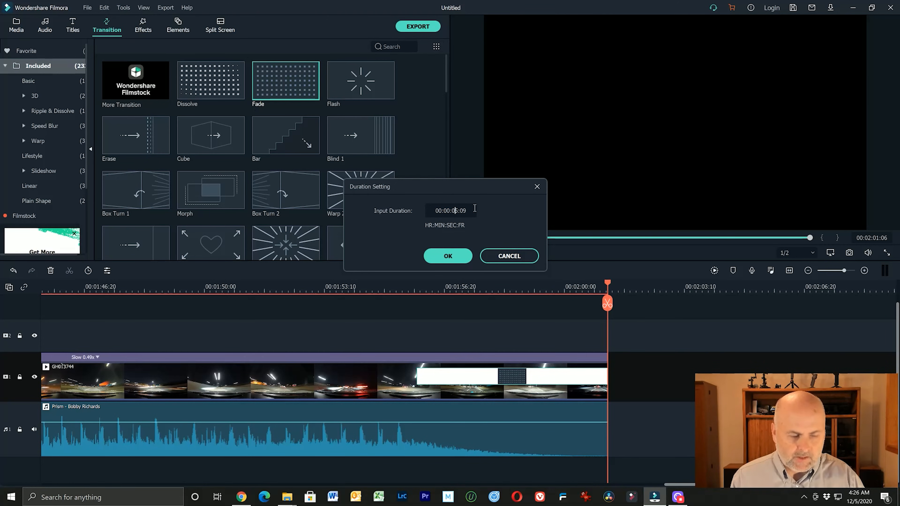
text(6)
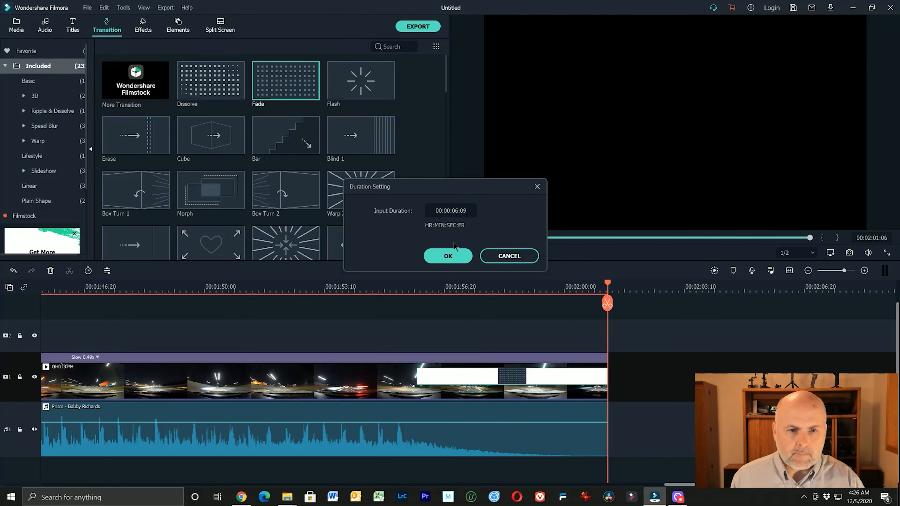
click(444, 258)
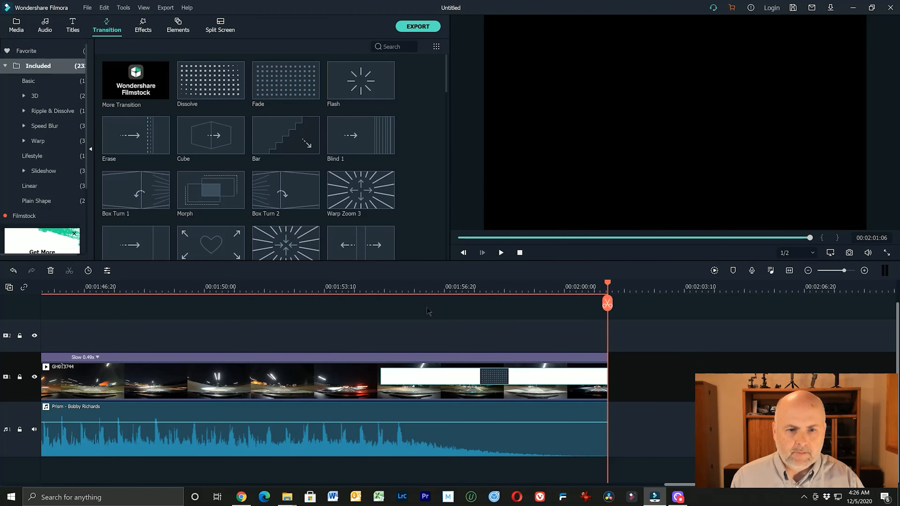
- Shorten the end Fade to start where the music begins dying away, and play back the video's ending
drag(378, 381, 401, 377)
click(356, 294)
click(500, 252)
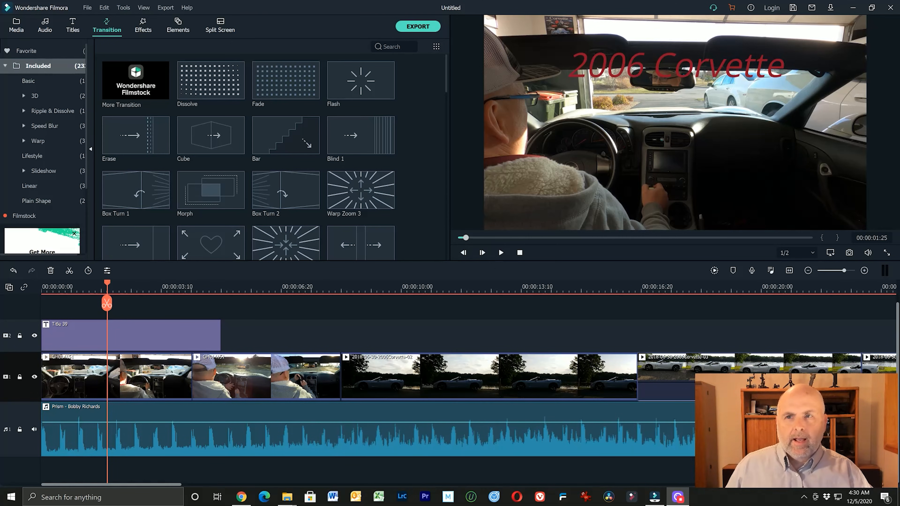
- Start exporting the project to a device, choosing to export with a watermark
click(166, 8)
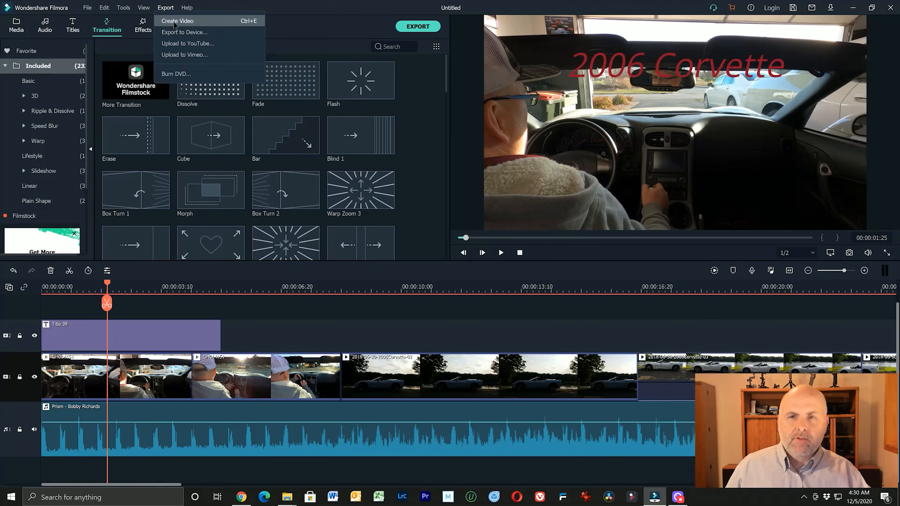
click(177, 36)
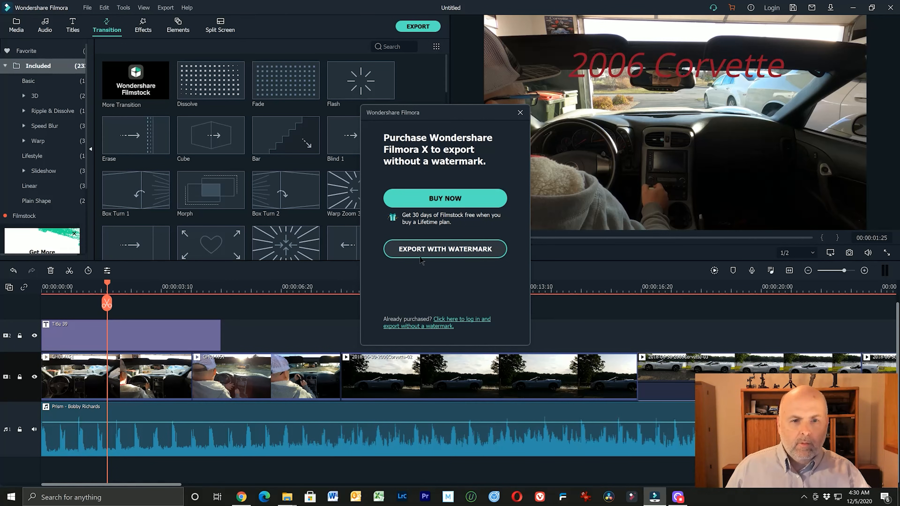
click(448, 251)
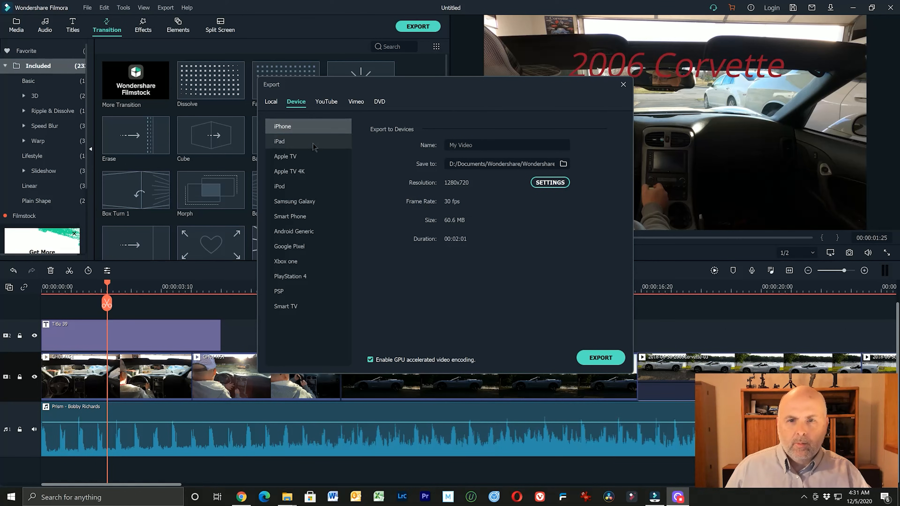
- Switch the export target to YouTube and enter 2006CorvetteFilmora as the video title
click(326, 102)
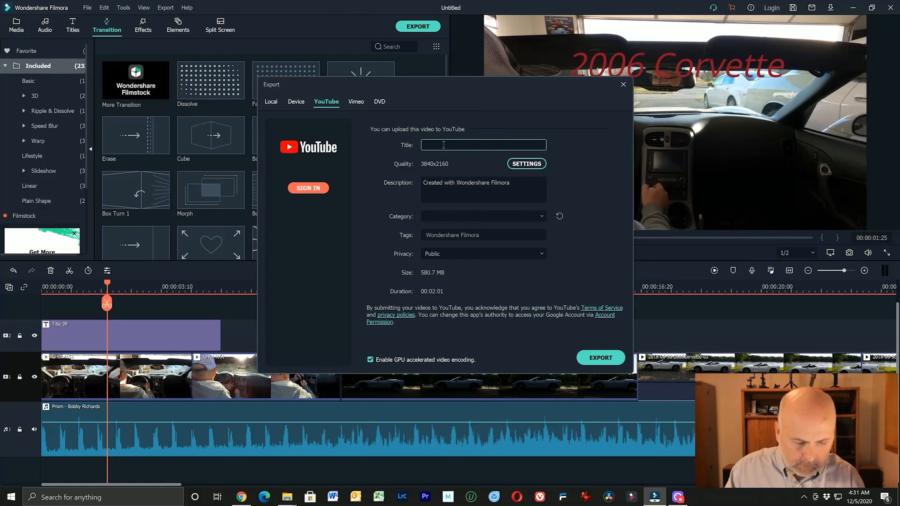
text(2006C)
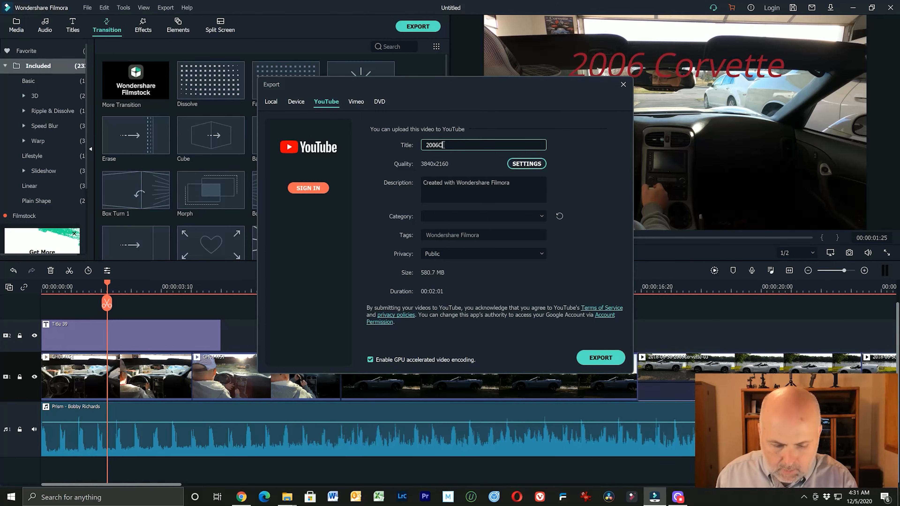
text(orvetteFil)
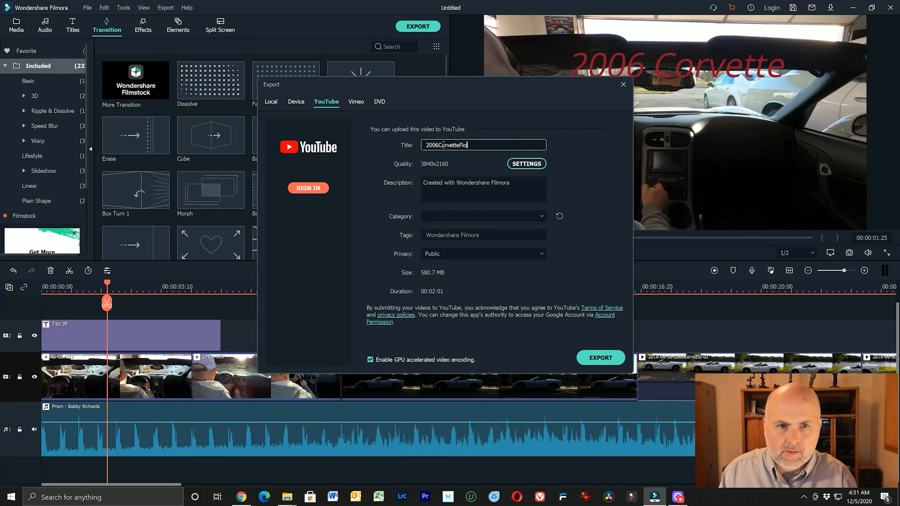
text(;mora)
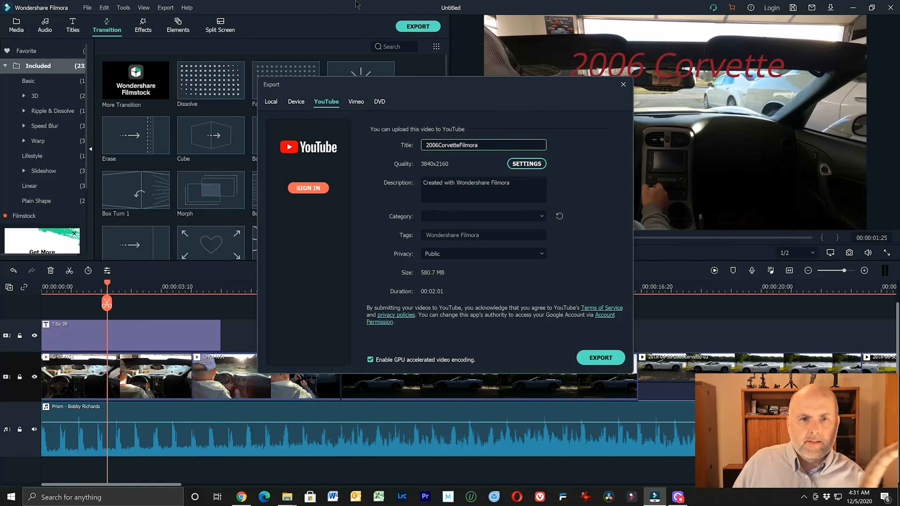
- Compare the Best and Better quality presets in the YouTube export settings, and accept the settings with Better selected
click(526, 165)
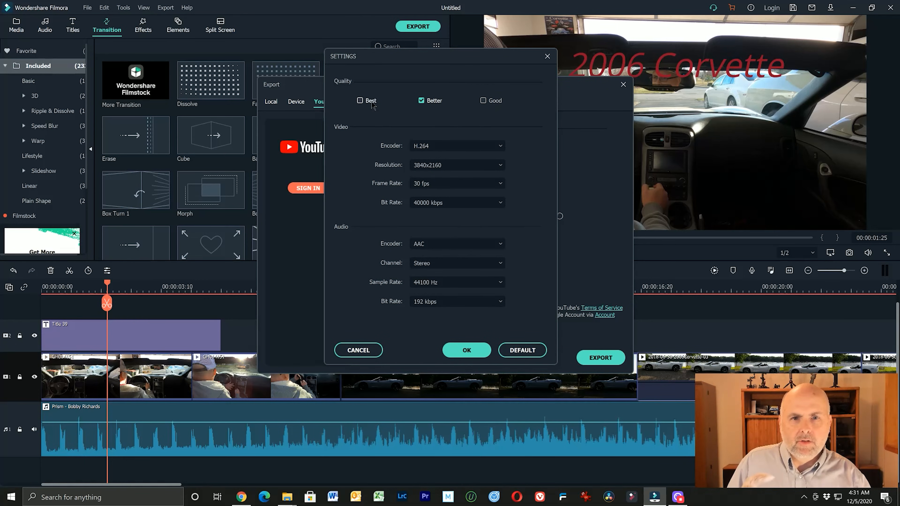
click(368, 102)
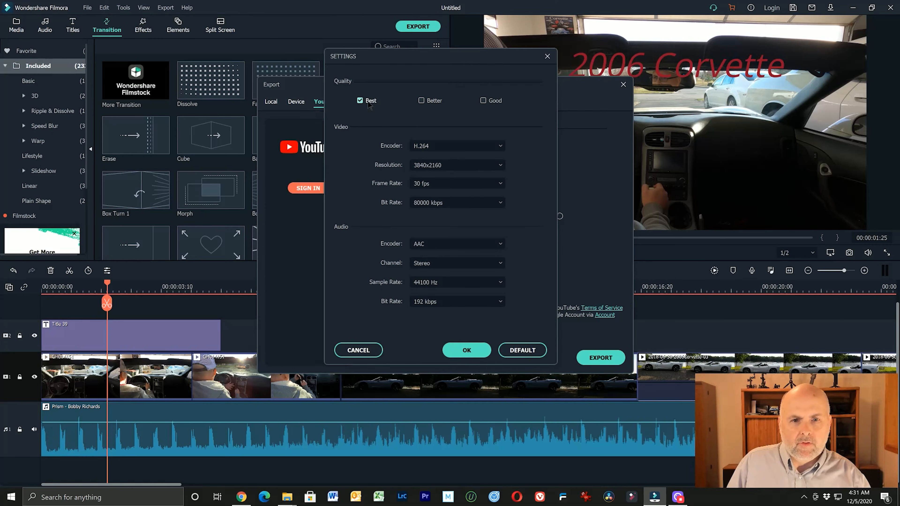
click(421, 101)
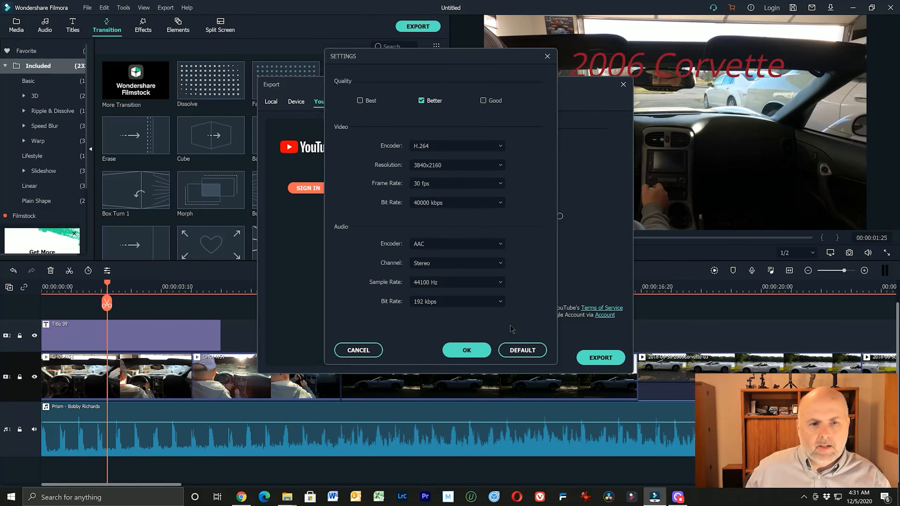
click(471, 350)
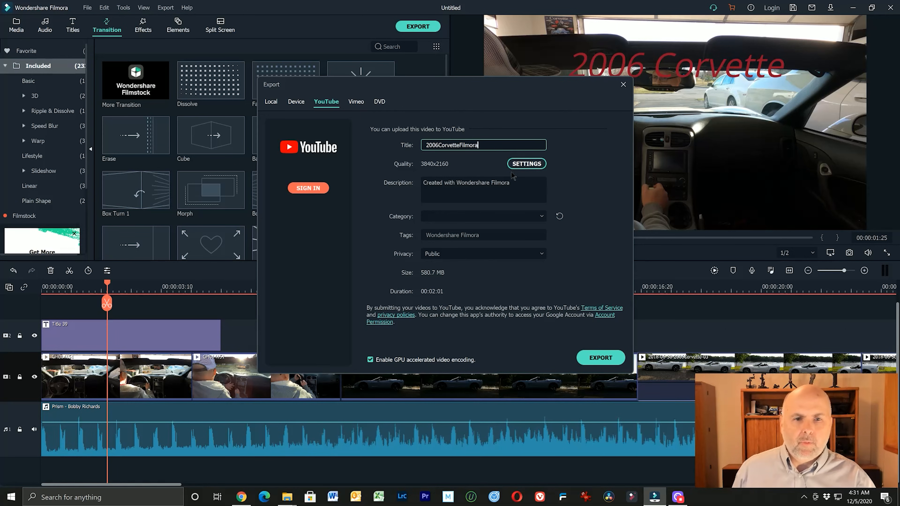
- Review the description, category and privacy options for the YouTube upload without changing them
click(514, 184)
drag(514, 183, 397, 187)
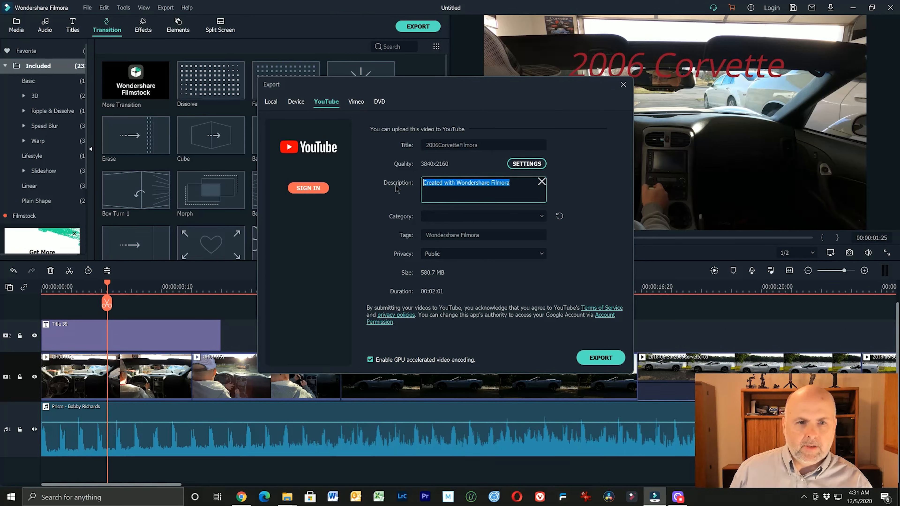
click(454, 216)
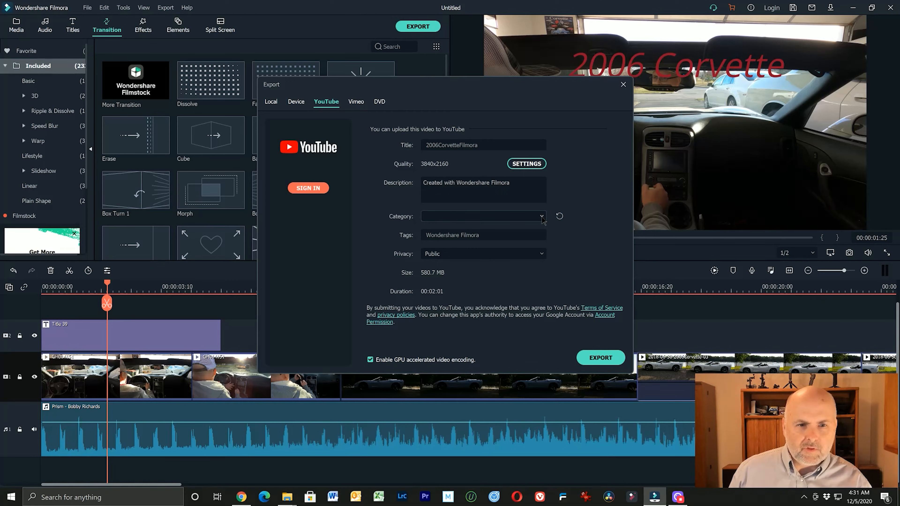
click(541, 254)
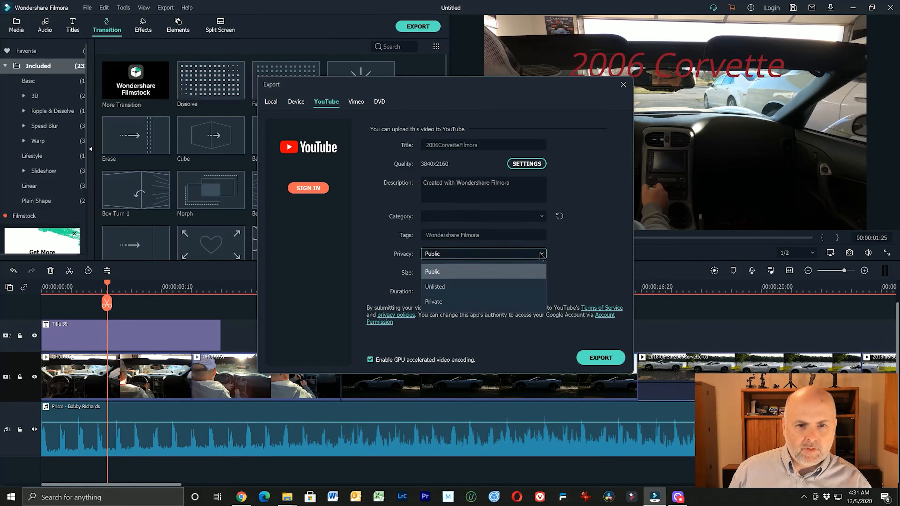
click(540, 255)
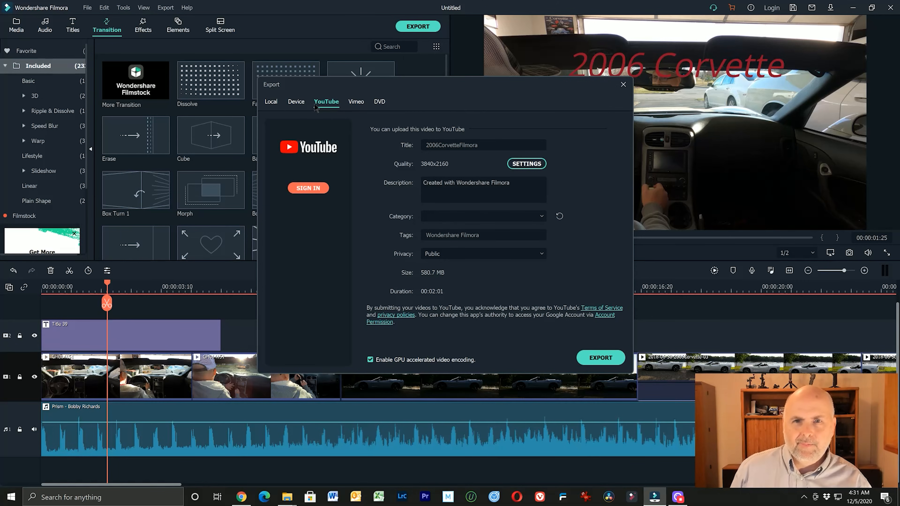
- Switch the export target to a local MP4 file and browse to the Videos > Filmora folder for its save location
click(296, 103)
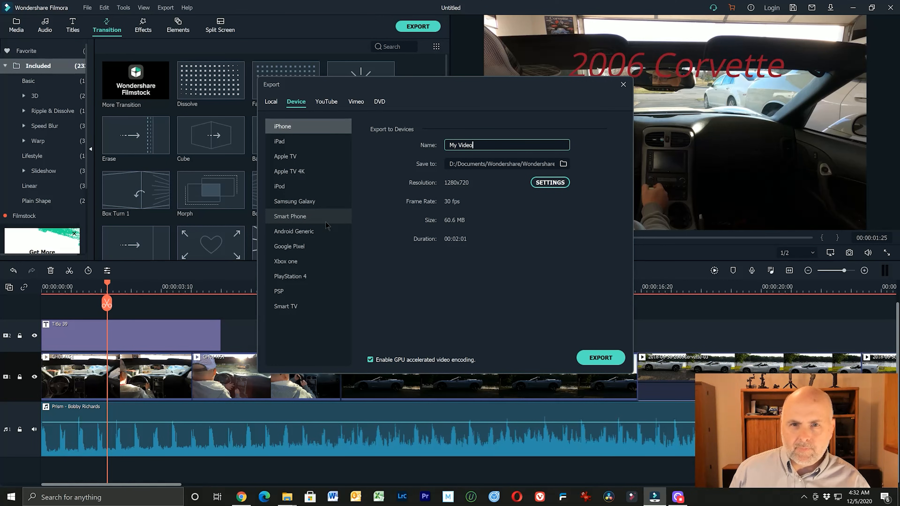
click(272, 103)
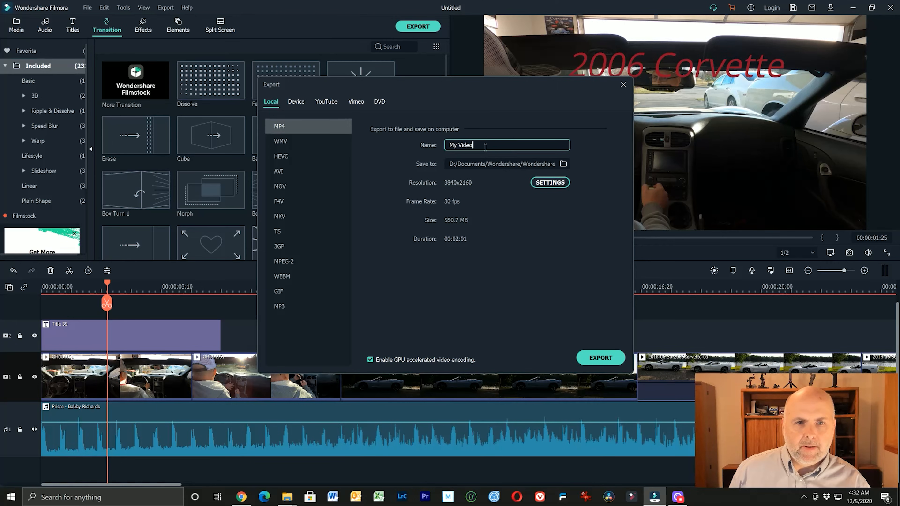
click(562, 163)
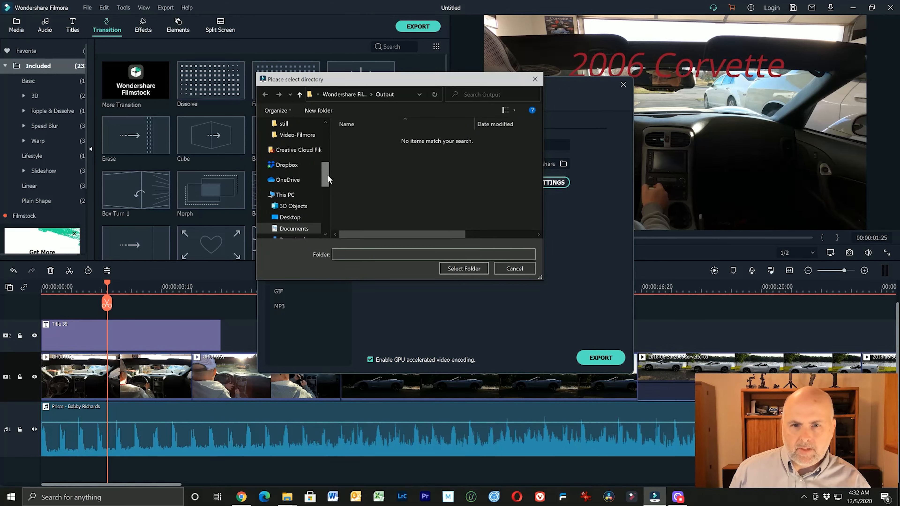
drag(328, 179, 327, 188)
click(288, 221)
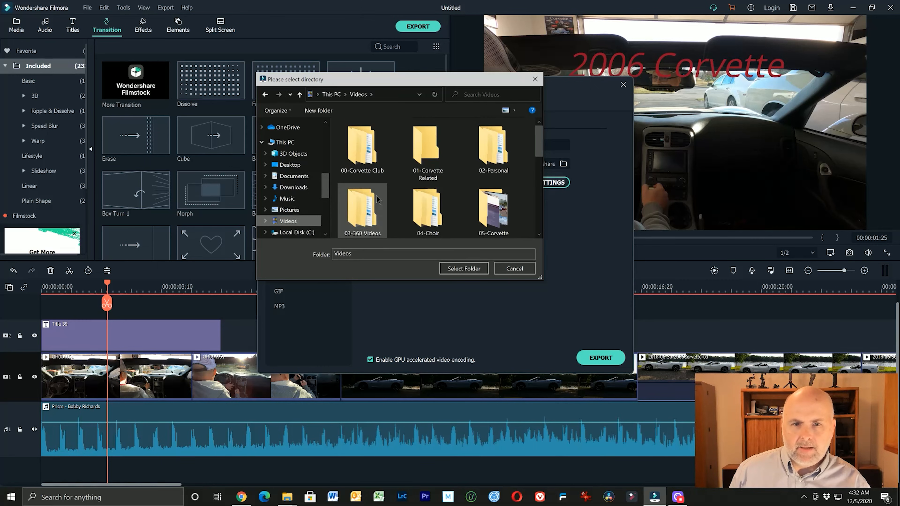
scroll(386, 197, down, 3)
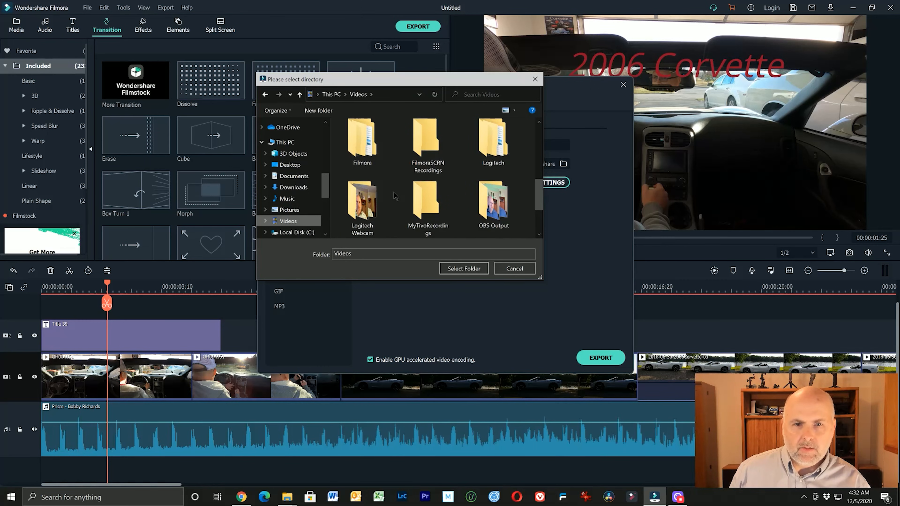
double_click(366, 157)
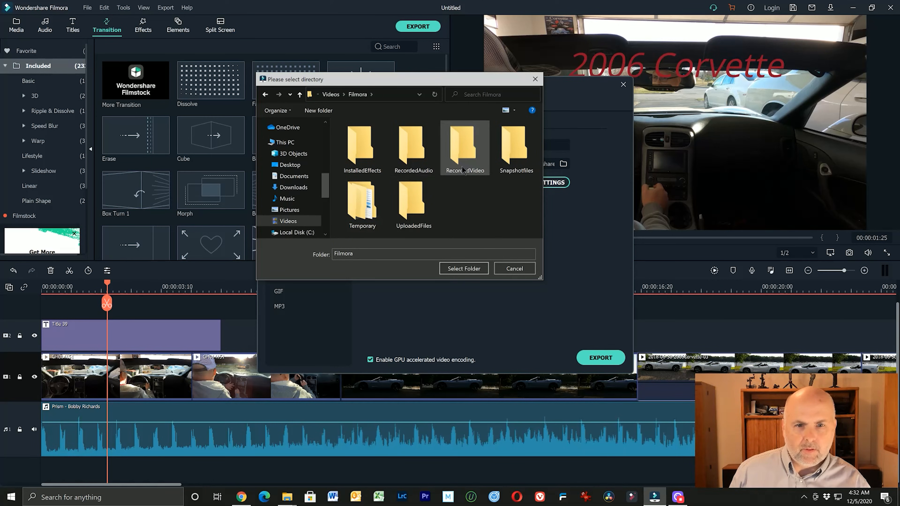
- Create a folder named Rendered inside the Videos > Filmora folder
right_click(454, 210)
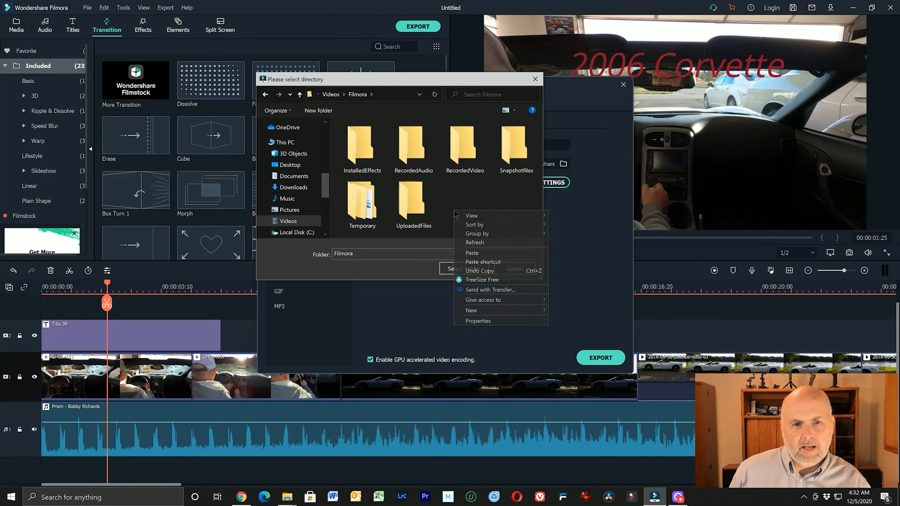
mouse_move(481, 310)
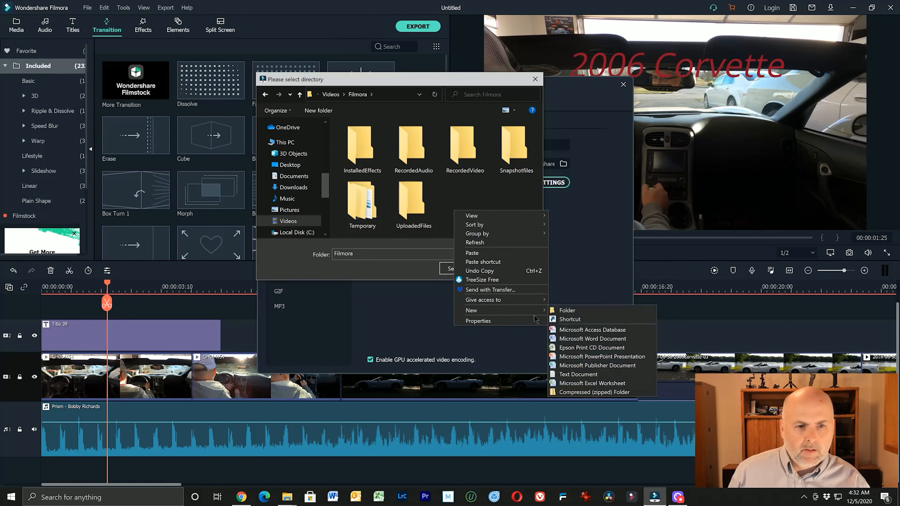
click(566, 312)
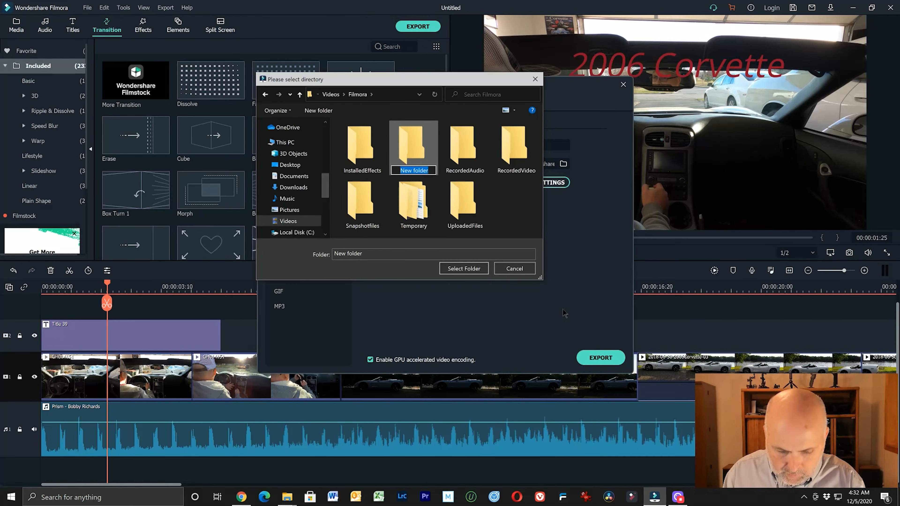
text(Rendered)
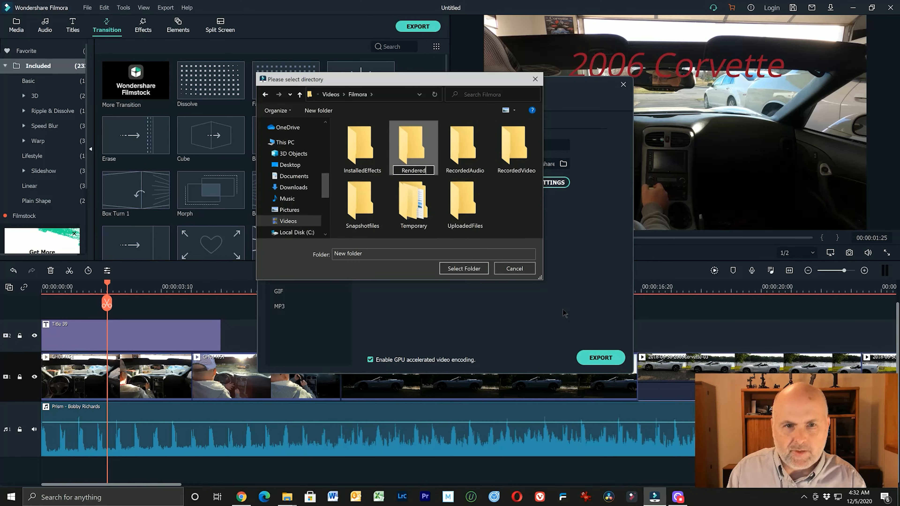
key(Return)
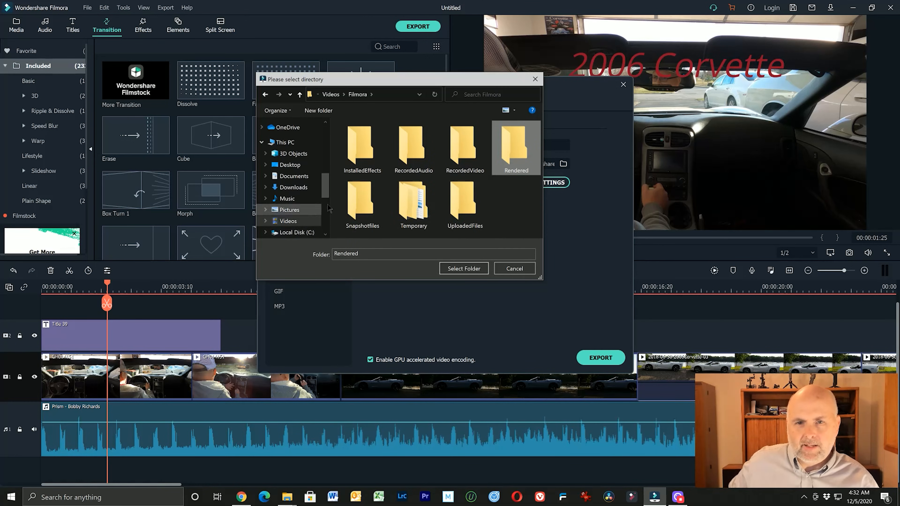
- Set the save location to the FilesRendered-Filmora folder on the VideoRender (F:) drive, and name the exported file 2006Corvette
scroll(326, 199, down, 4)
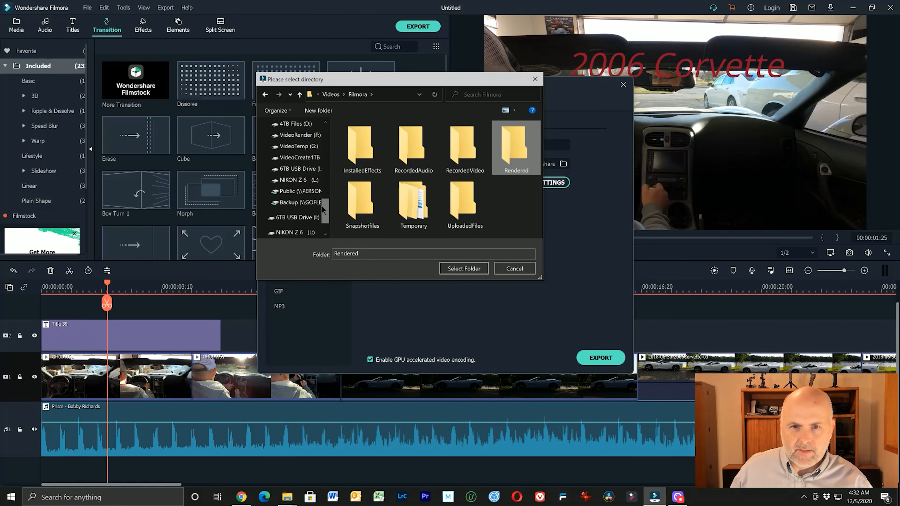
click(303, 137)
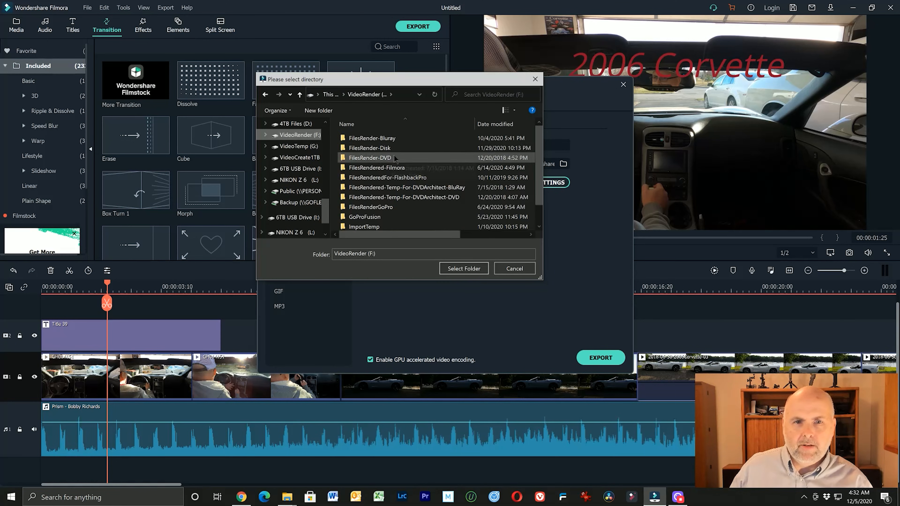
click(376, 148)
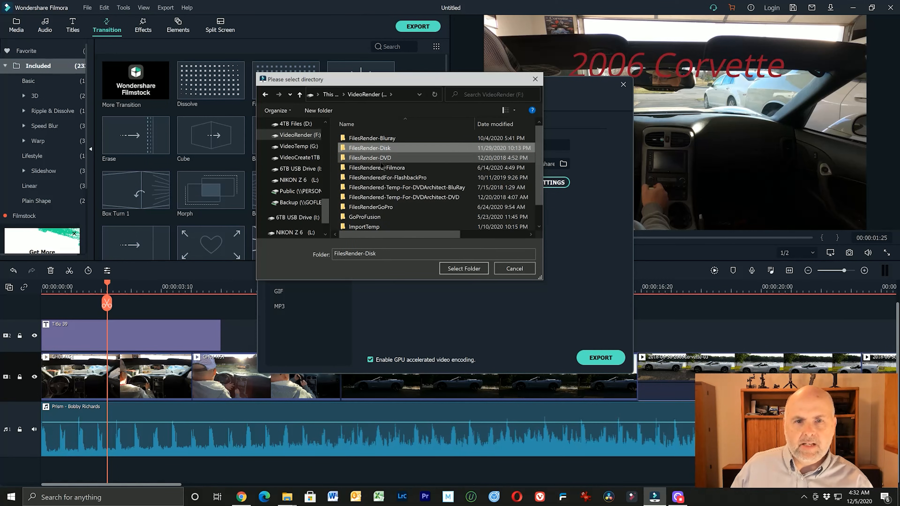
click(383, 169)
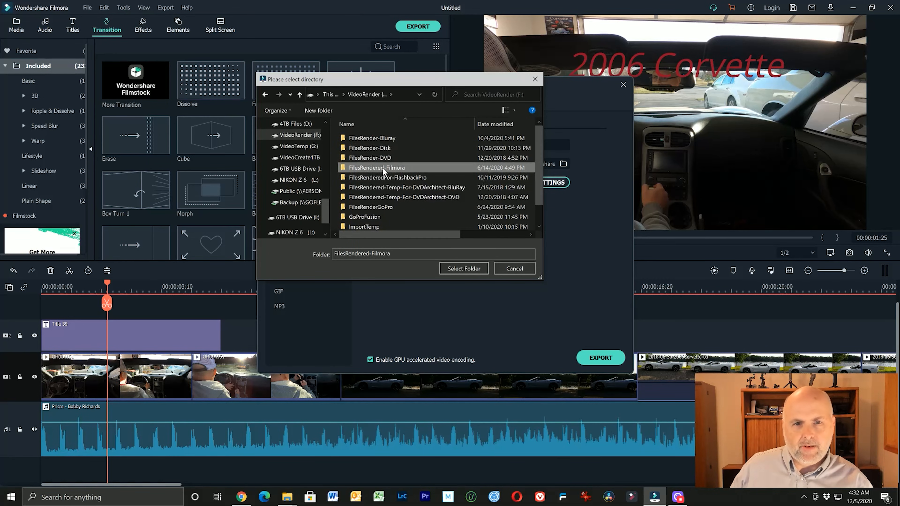
double_click(384, 169)
click(365, 95)
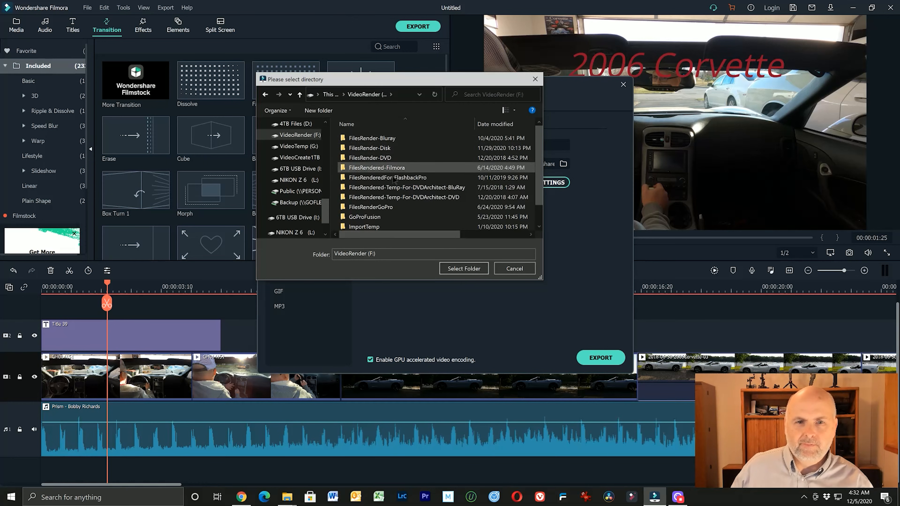
double_click(390, 171)
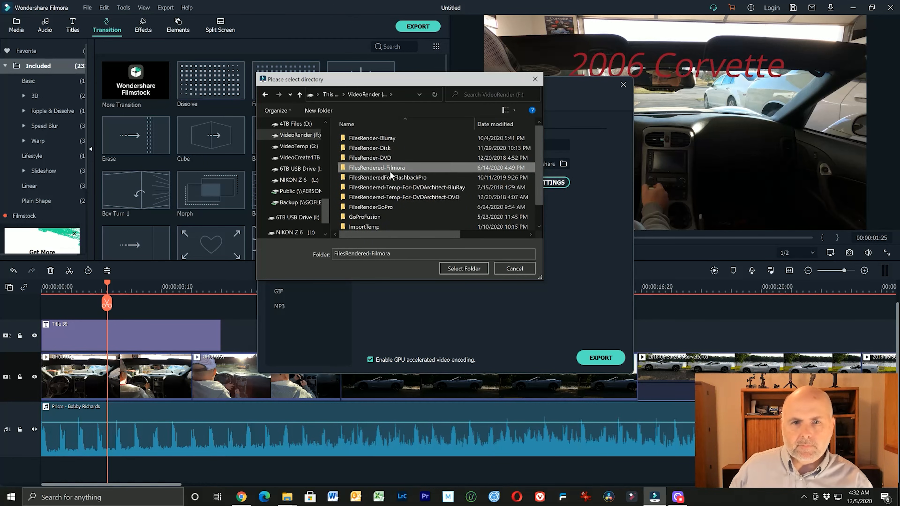
click(464, 269)
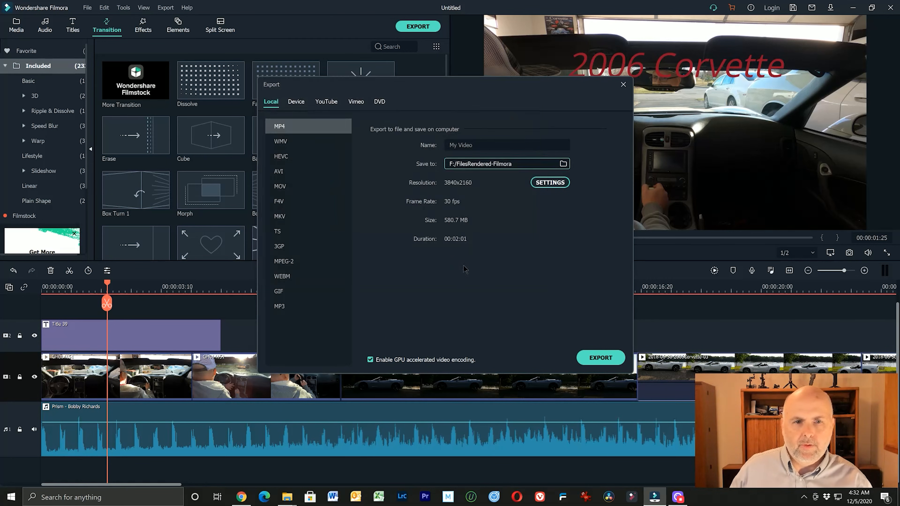
drag(474, 146, 399, 146)
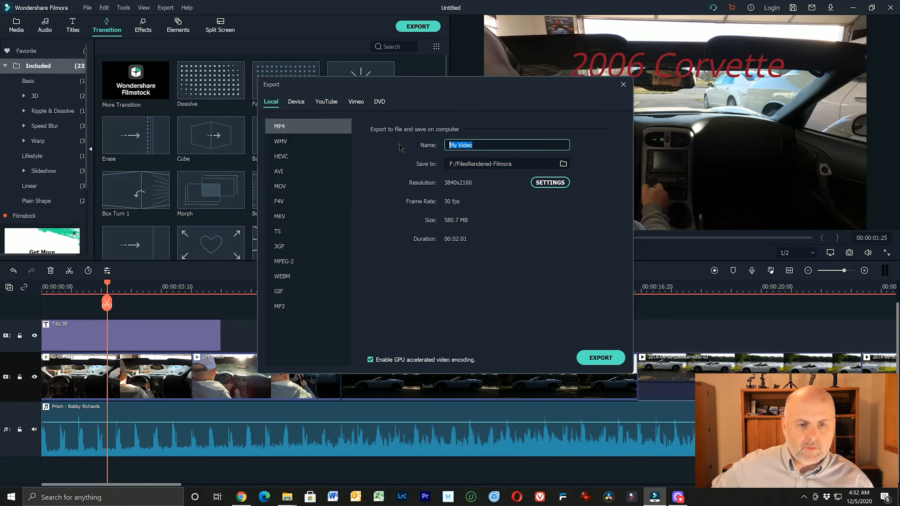
text(2006Corvette)
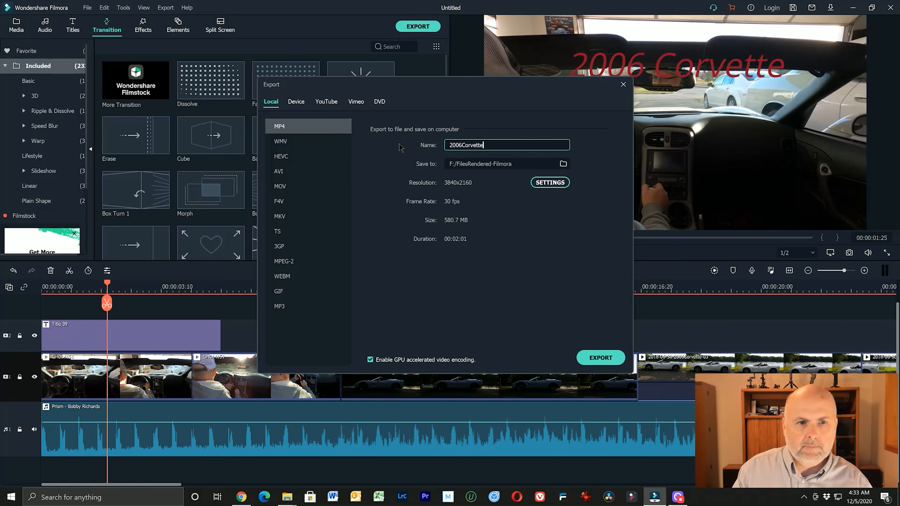
- Check the video bit rate choices in the local MP4 export settings, and accept the settings unchanged
click(547, 183)
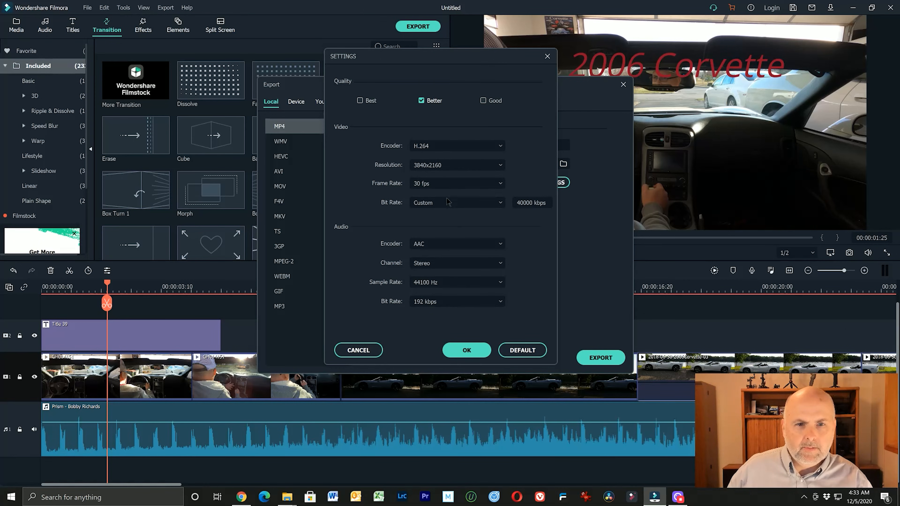
click(457, 204)
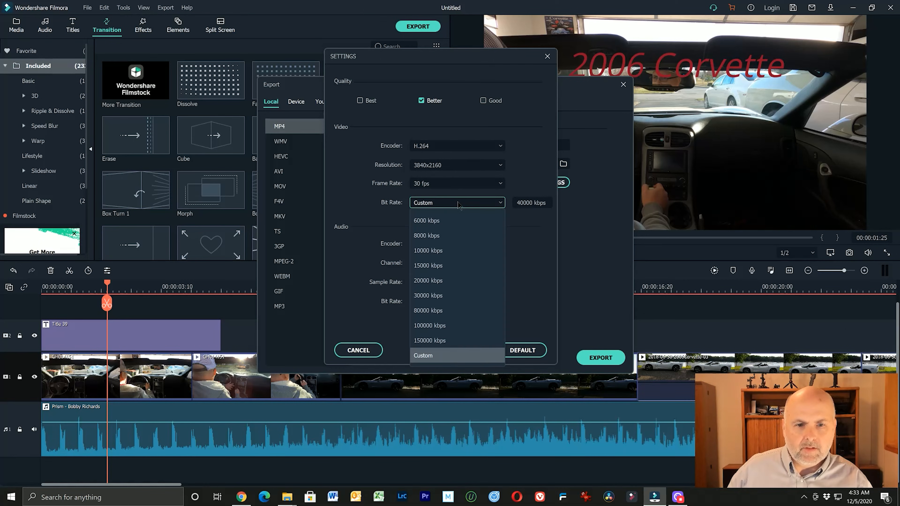
click(457, 204)
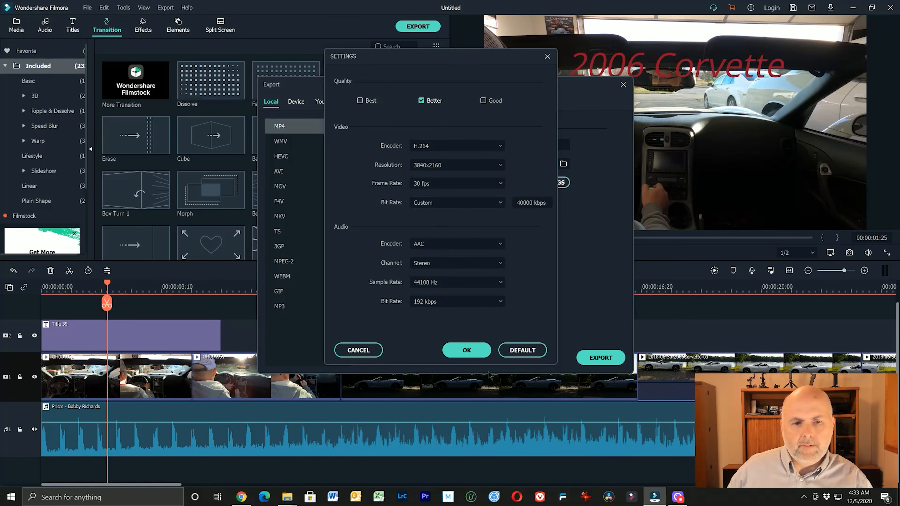
click(464, 349)
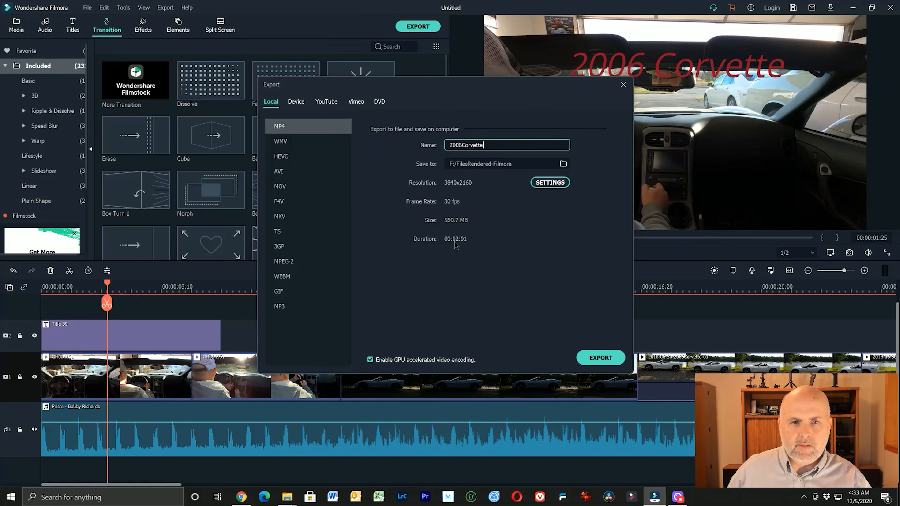
- Export the 2006Corvette MP4 file, and view the choices for what happens when the export is done
click(605, 358)
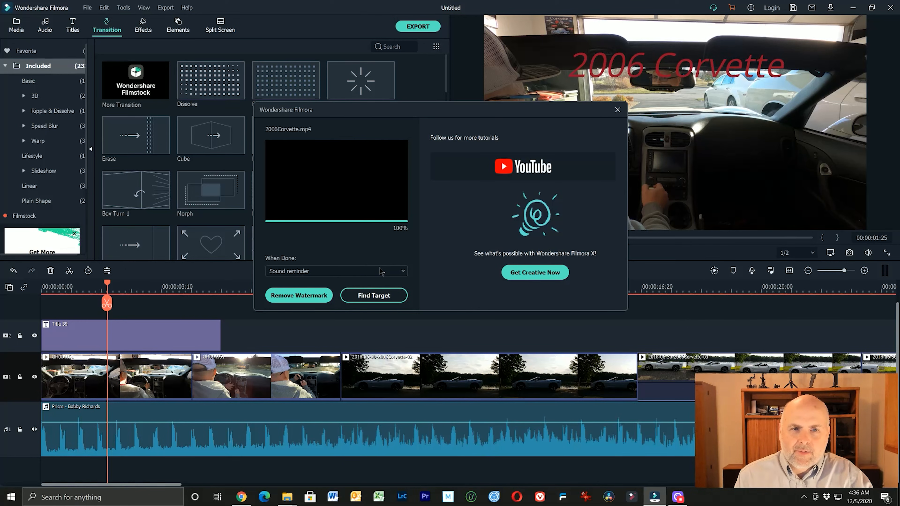
click(393, 272)
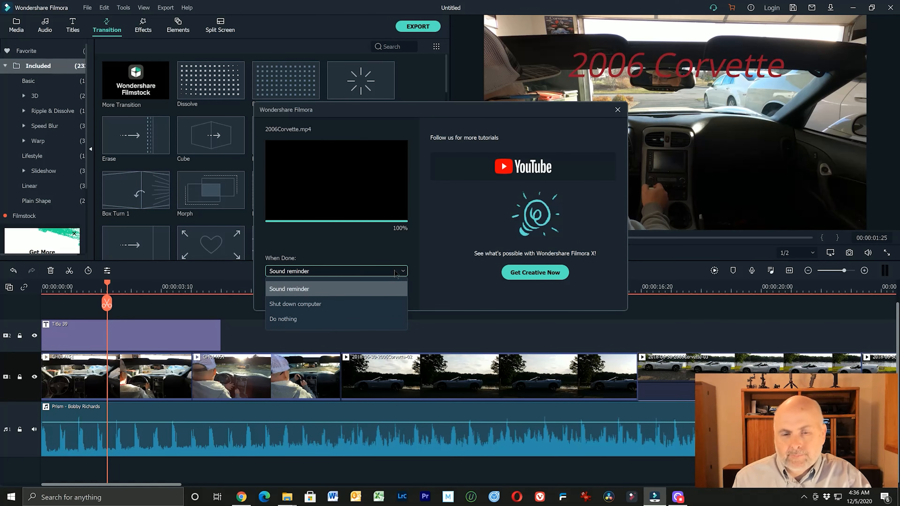
click(395, 274)
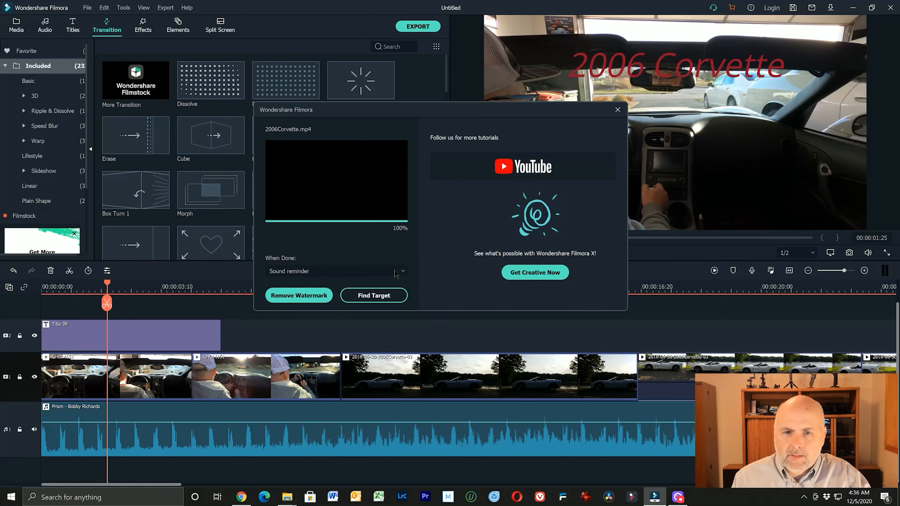
- Locate the exported 2006Corvette.mp4 in its FilesRendered-Filmora folder, play it back to check the result, and return to Filmora
click(372, 296)
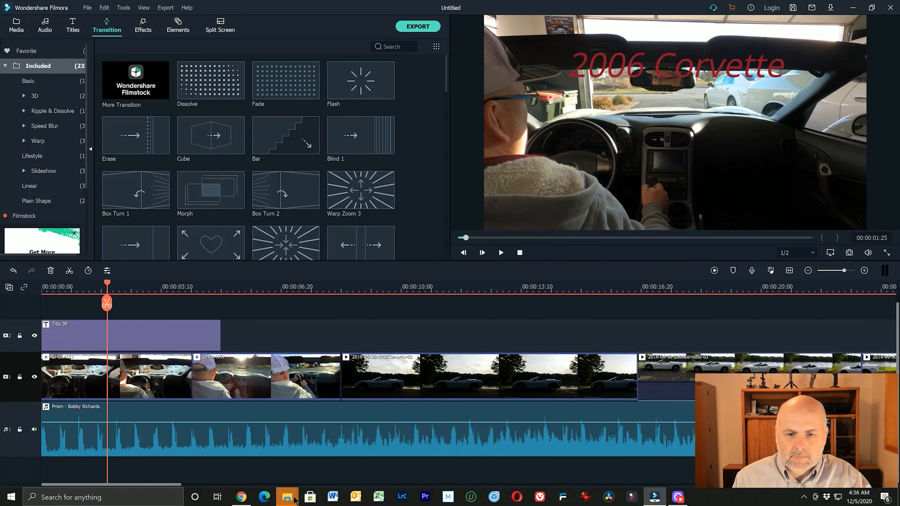
mouse_move(295, 498)
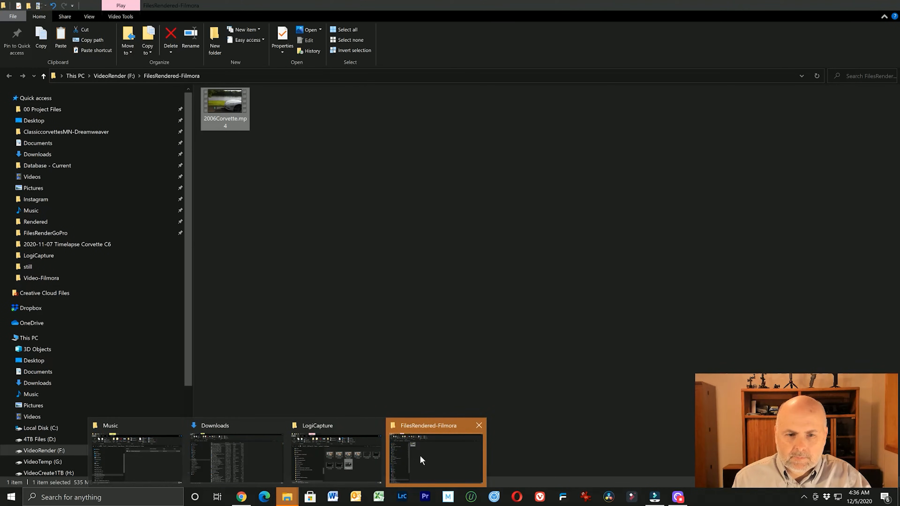
click(419, 455)
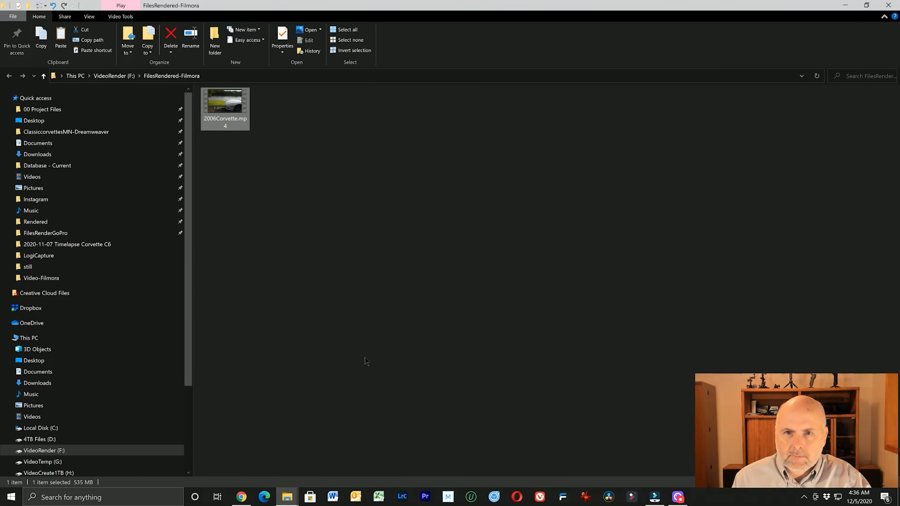
double_click(233, 109)
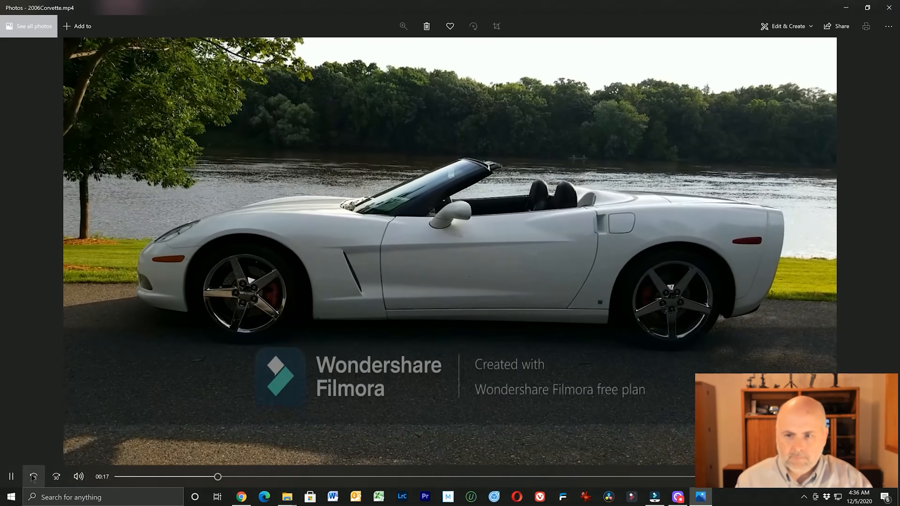
click(11, 477)
click(889, 7)
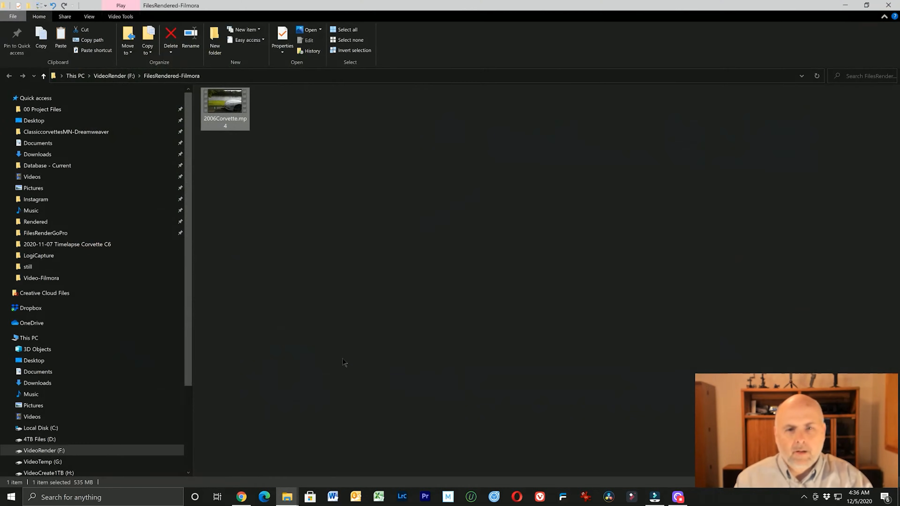
click(844, 5)
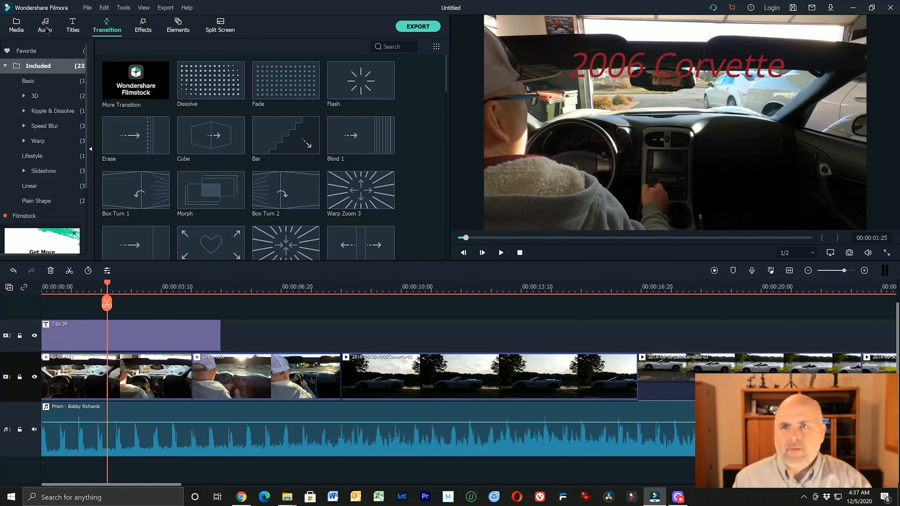
- Start saving the project and choose the 2020-12-05 Filmora how-to folder inside Video-Filmora on the VideoCreate1TB (H:) drive
click(88, 8)
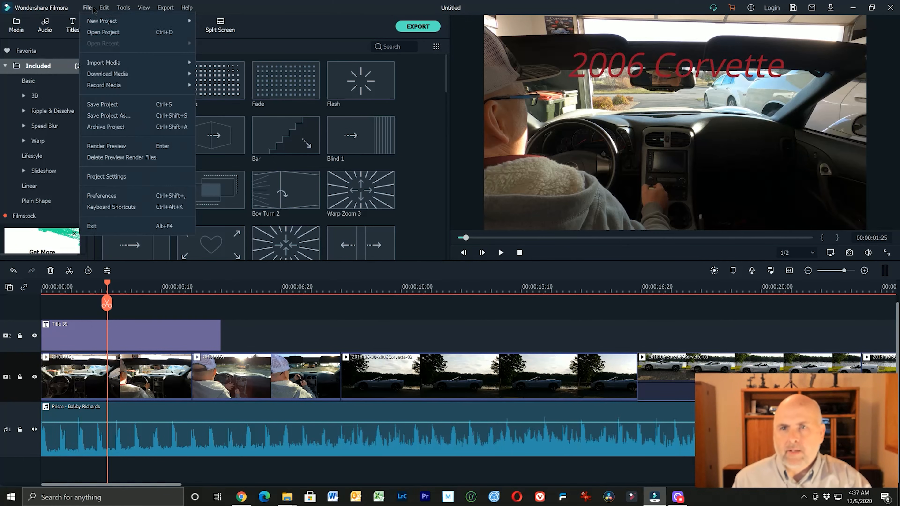
click(107, 105)
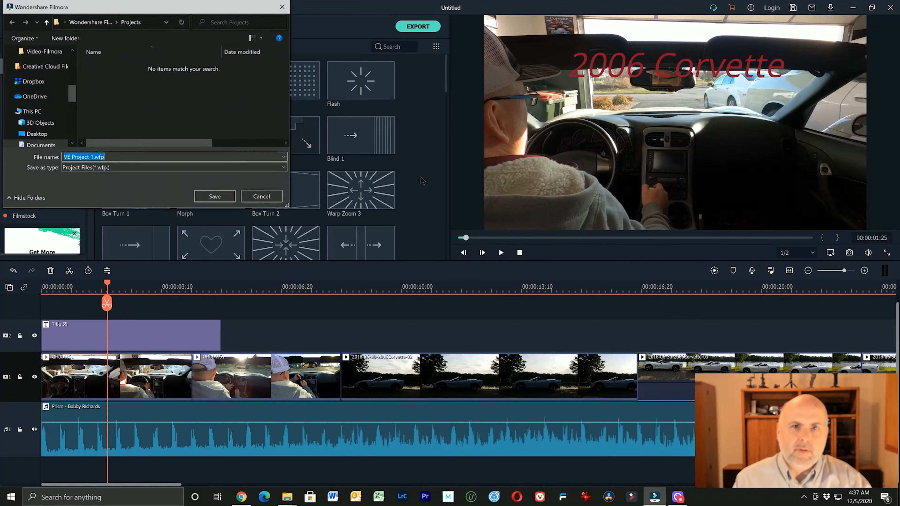
click(92, 156)
key(shift+Home)
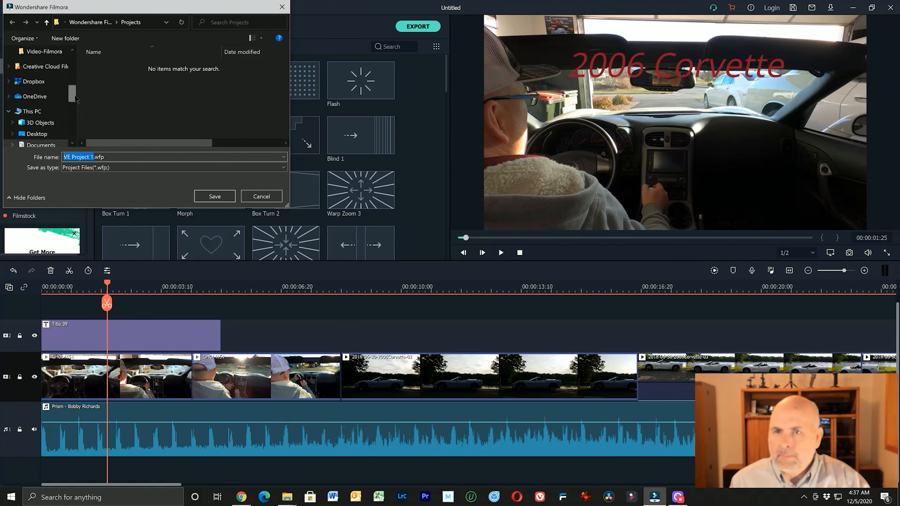
drag(72, 94, 59, 122)
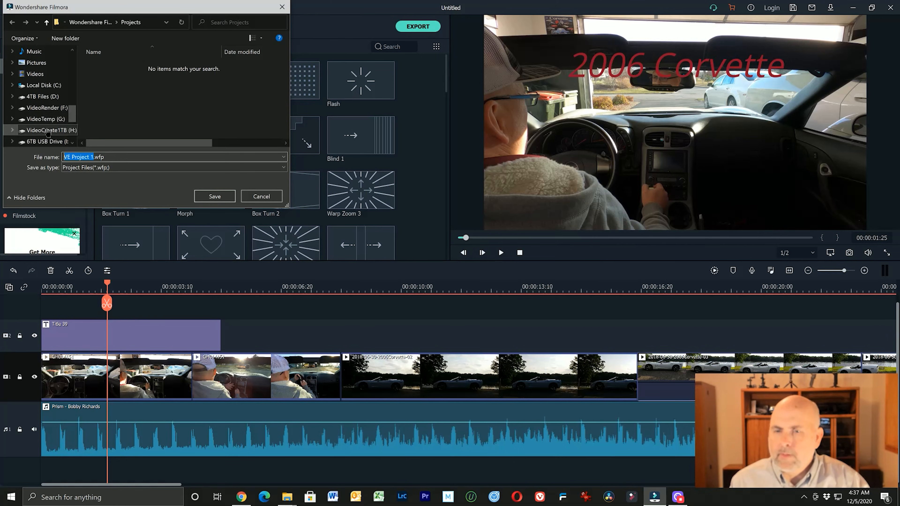
click(50, 130)
scroll(108, 110, down, 5)
scroll(135, 126, down, 5)
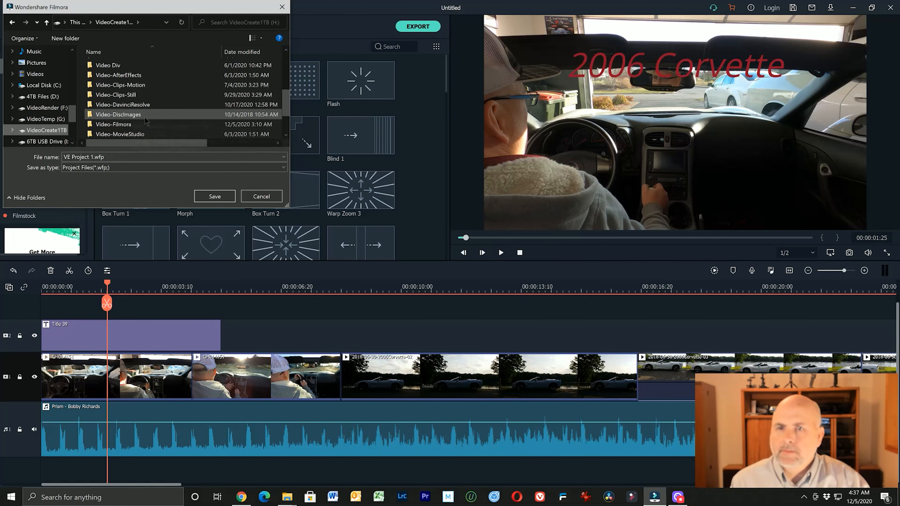
double_click(134, 124)
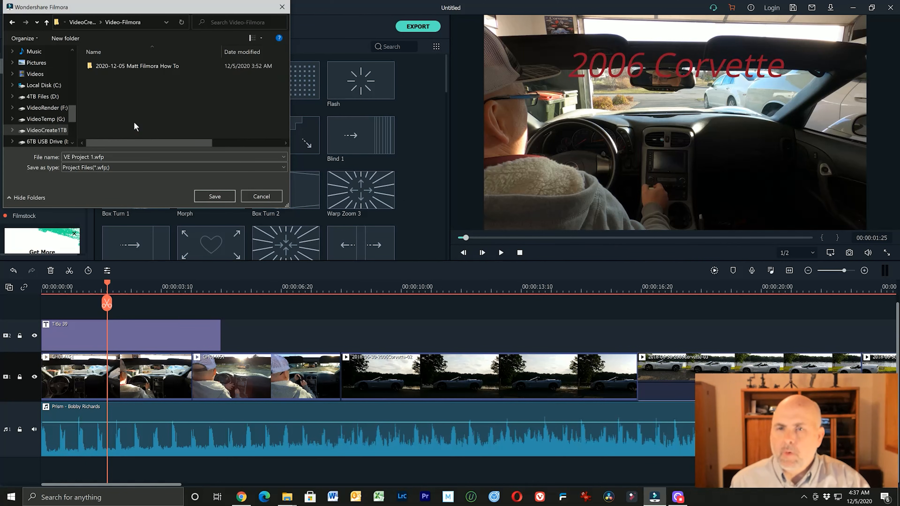
click(148, 67)
double_click(148, 67)
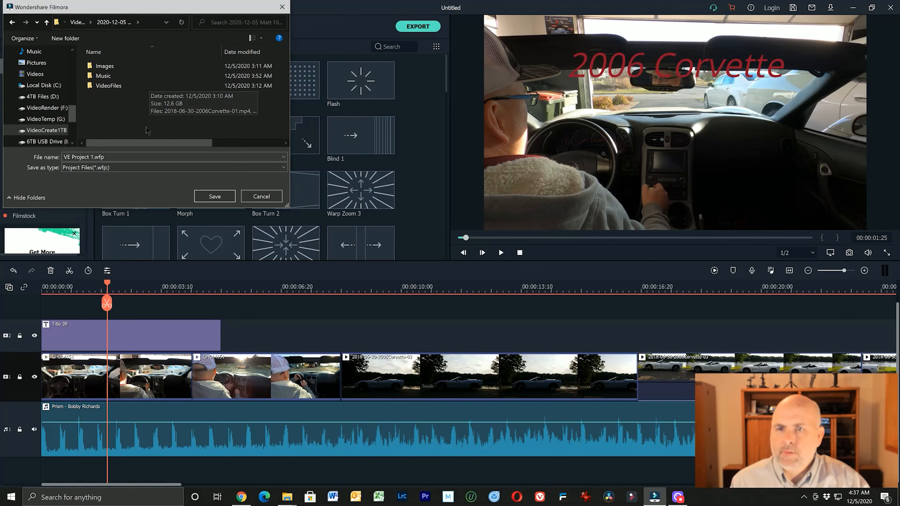
- Name the project file 2006 Corvette, keeping the .wfp extension, and save it
drag(94, 157, 64, 157)
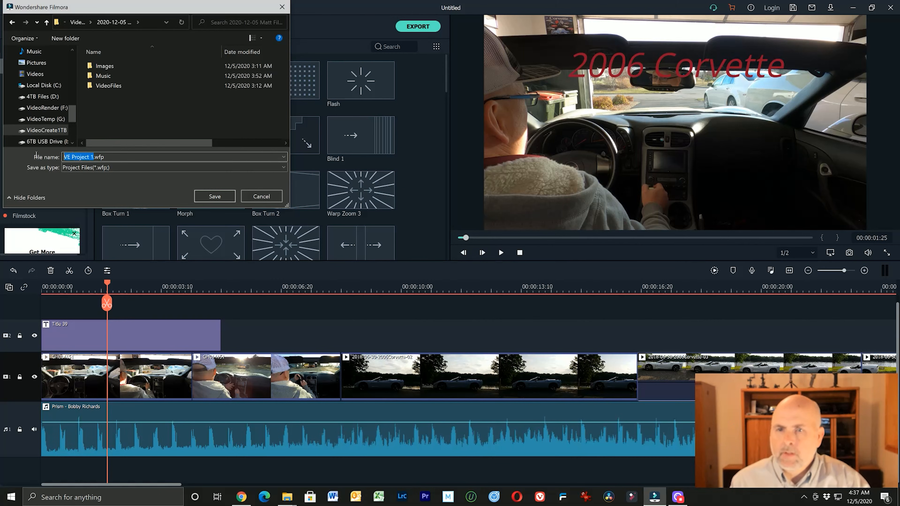
text(2006)
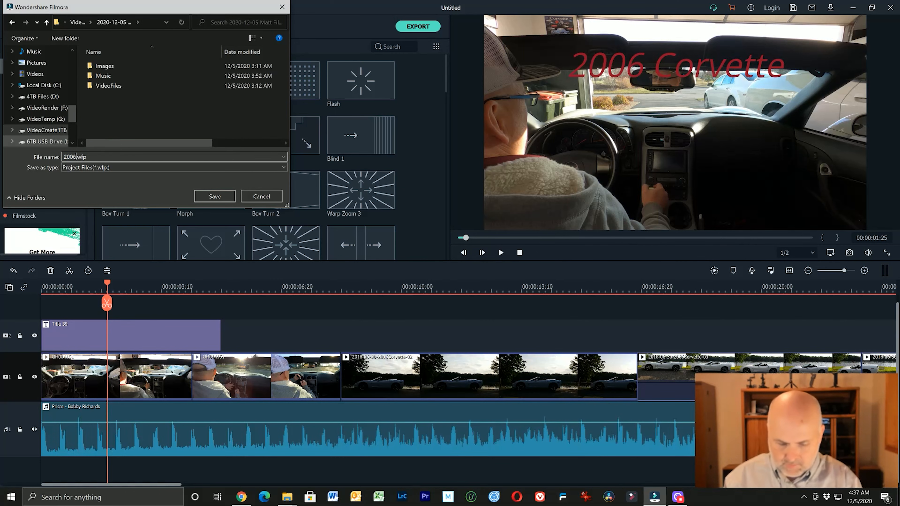
text( Corvette)
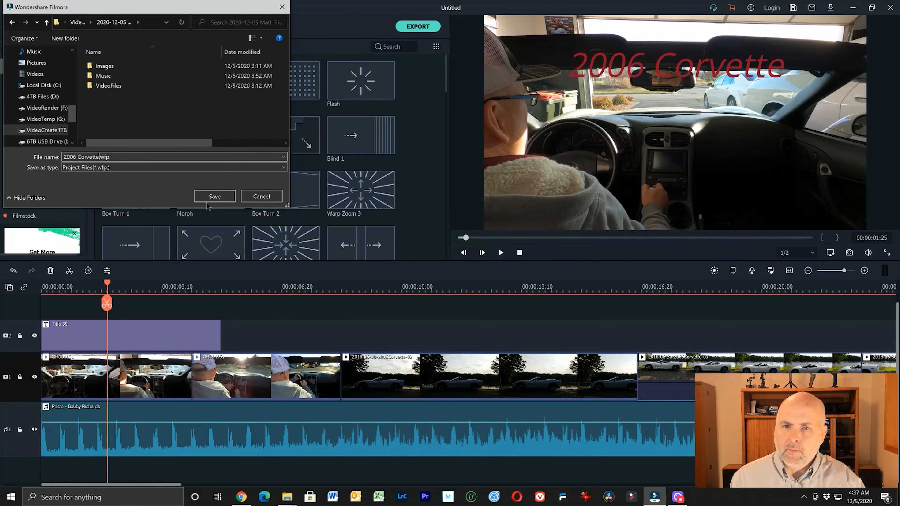
click(214, 196)
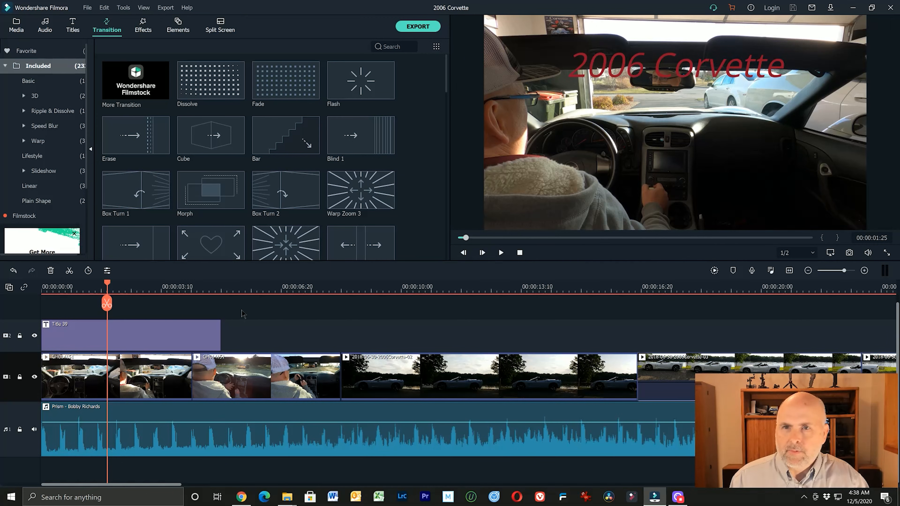
- View the Filmora X activation form, try to sign in with the fields left blank, and close the form
click(92, 8)
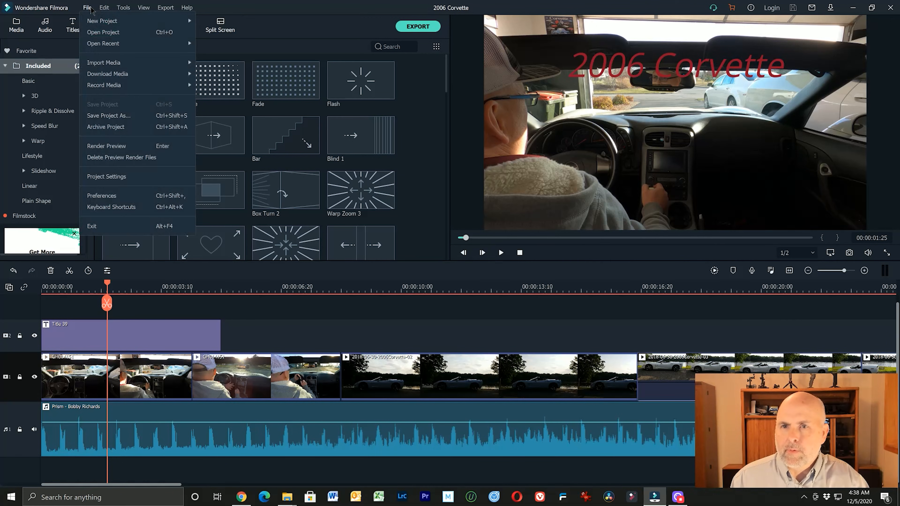
mouse_move(179, 11)
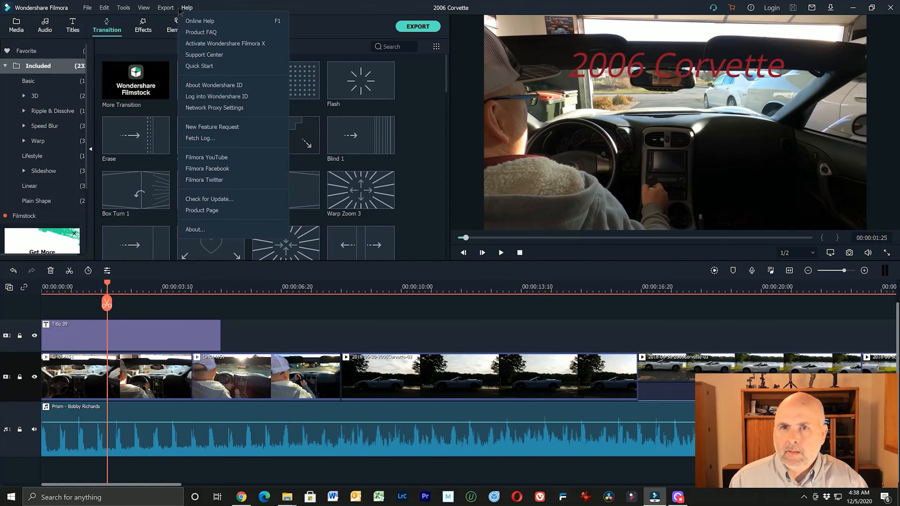
click(223, 44)
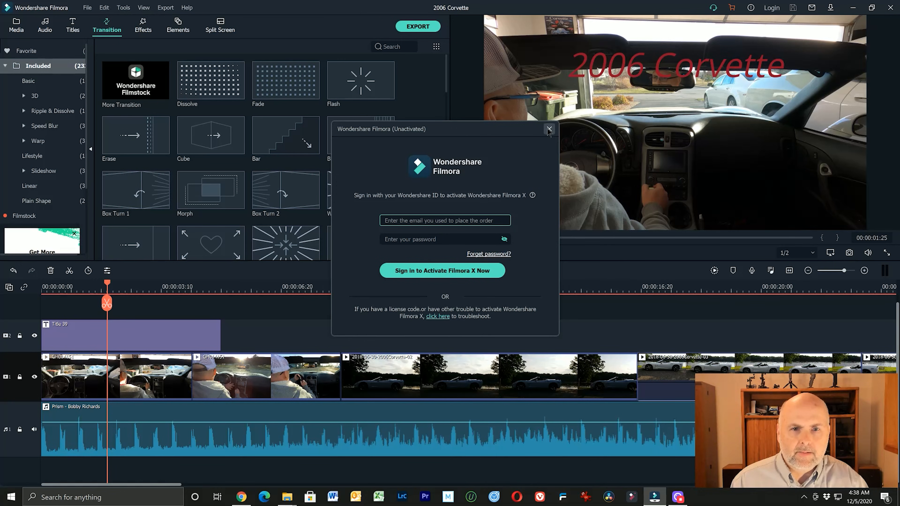
click(440, 275)
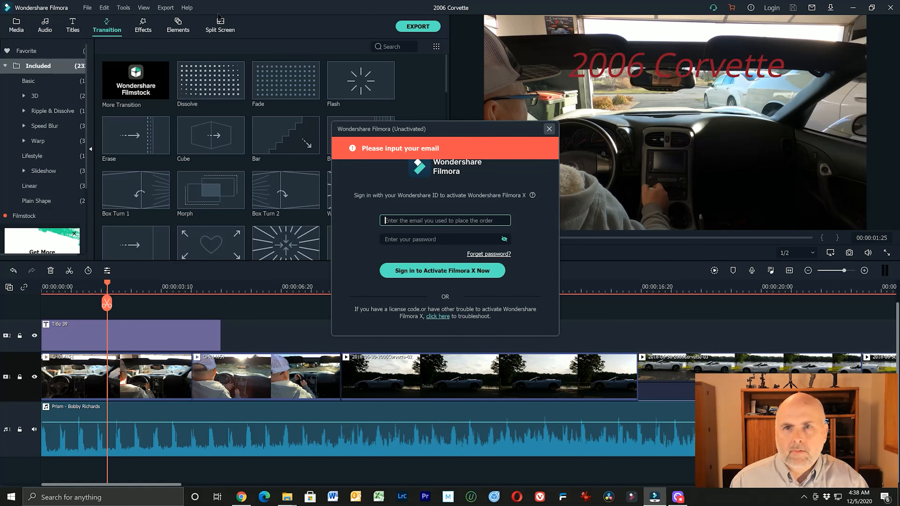
click(548, 129)
- Reopen the Filmora X activation form and view the Wondershare ID help page, dismissing the website's notification request
click(187, 7)
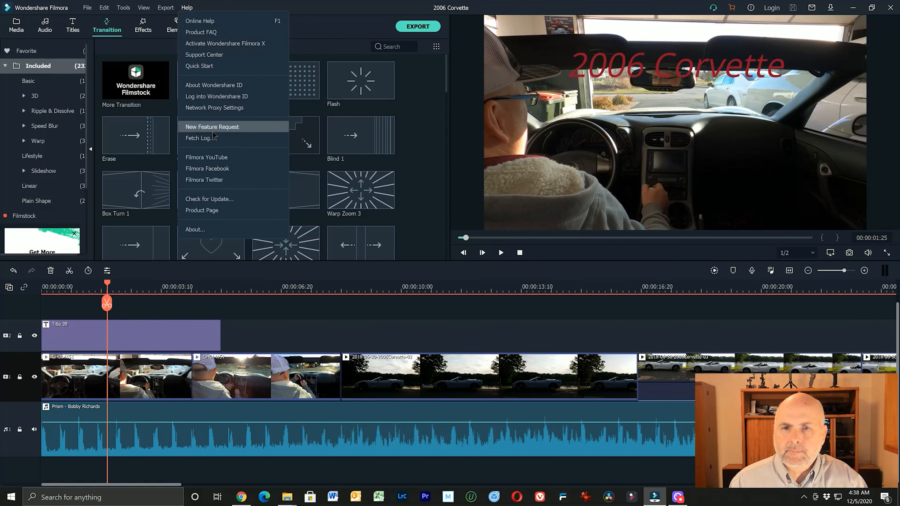
click(215, 44)
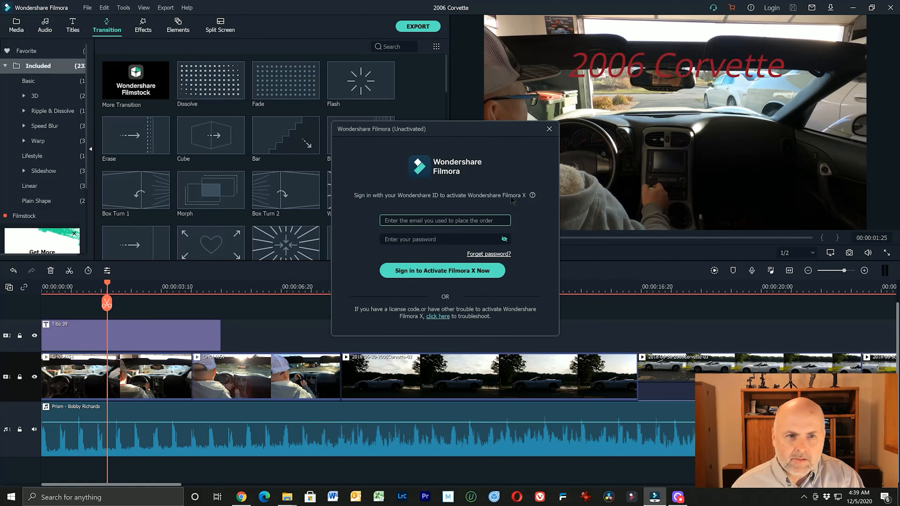
click(532, 195)
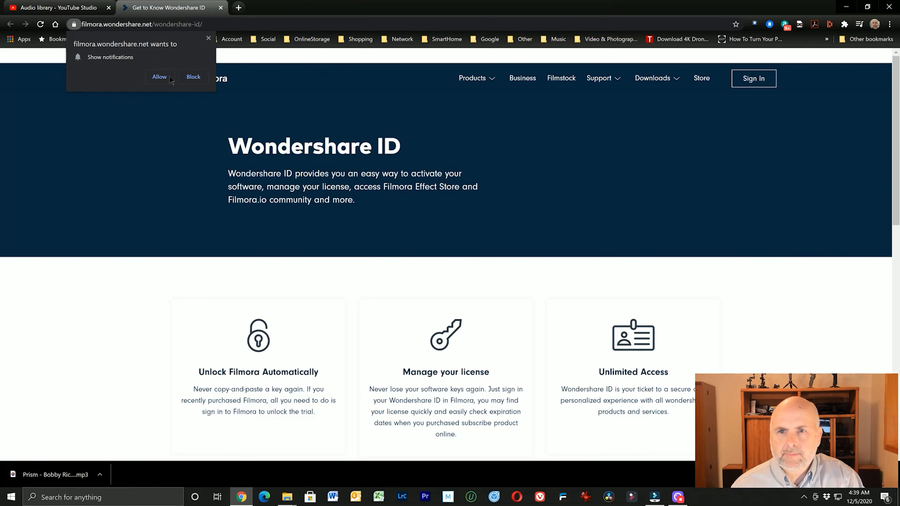
click(209, 39)
- Go to the Filmora product page on the Wondershare website and open its purchase plans
mouse_move(476, 80)
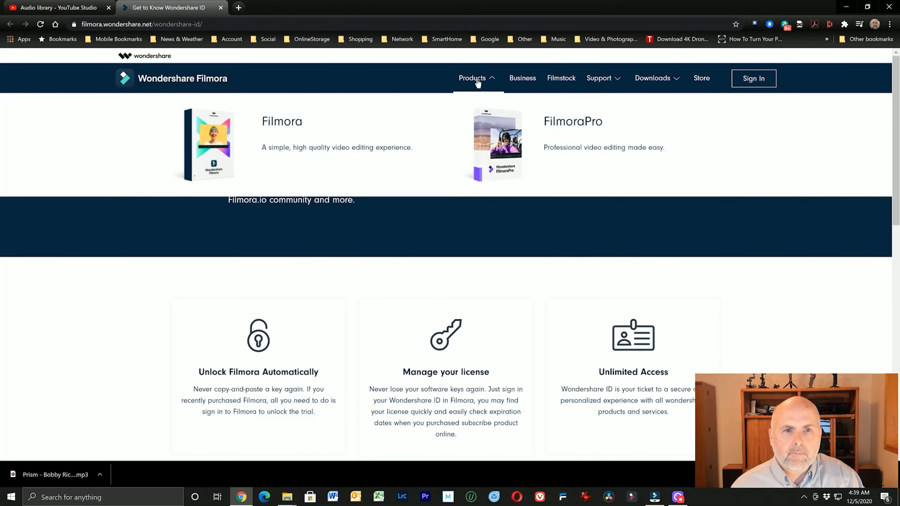
click(281, 122)
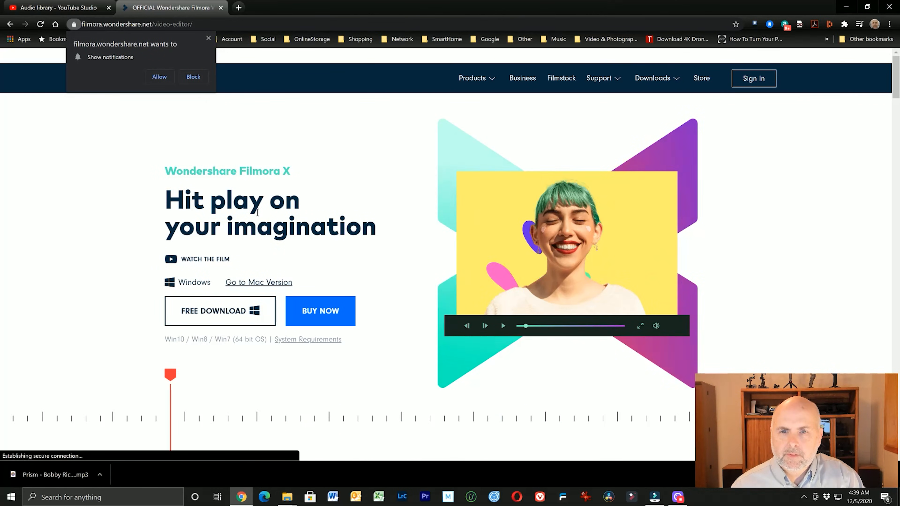
click(321, 315)
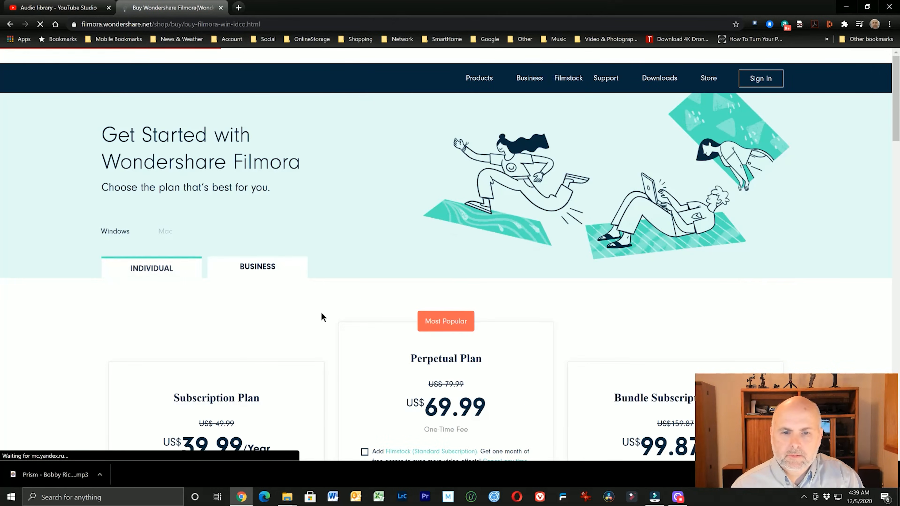
- Compare the prices and included features of the individual Subscription, Perpetual and Bundle Subscription plans
scroll(321, 312, down, 5)
scroll(318, 298, up, 4)
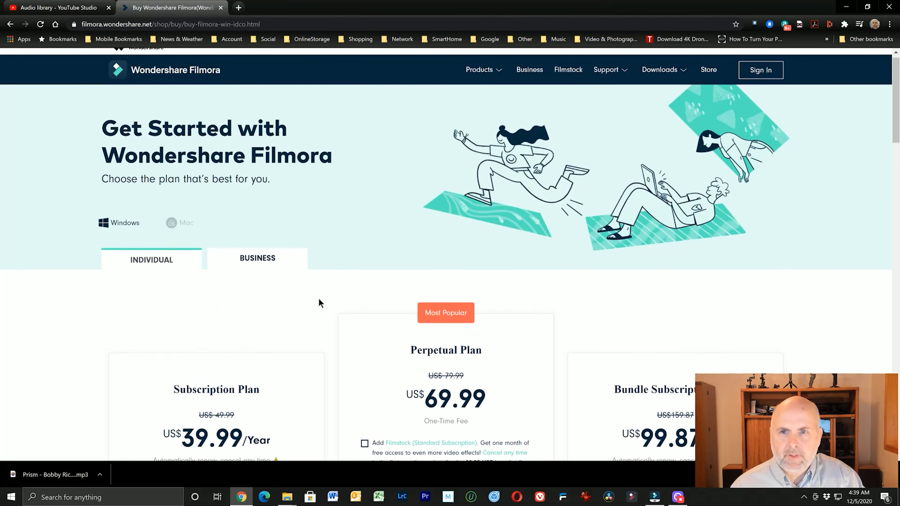
scroll(319, 299, down, 5)
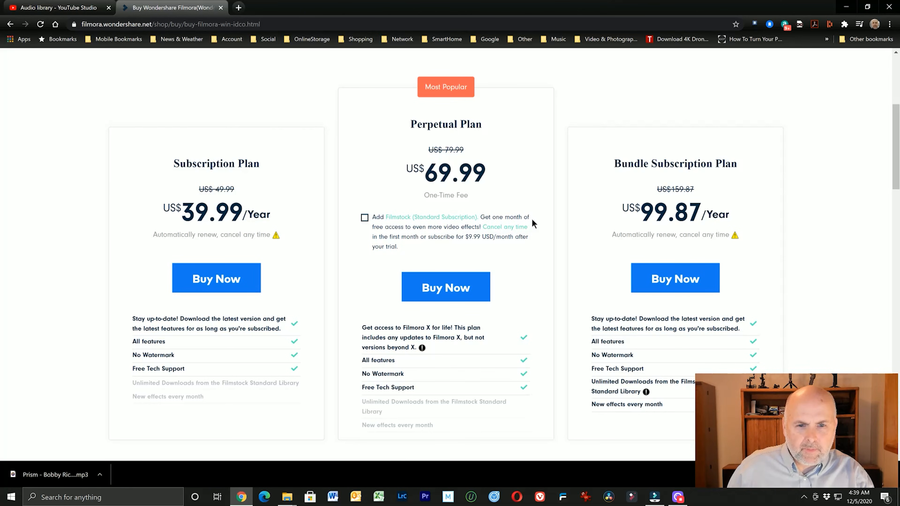
scroll(343, 348, down, 1)
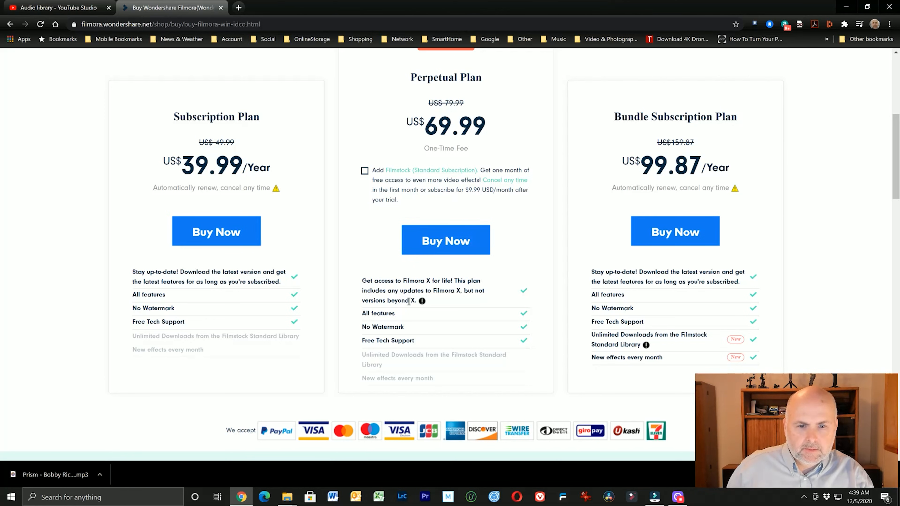
scroll(379, 343, down, 1)
scroll(380, 345, up, 2)
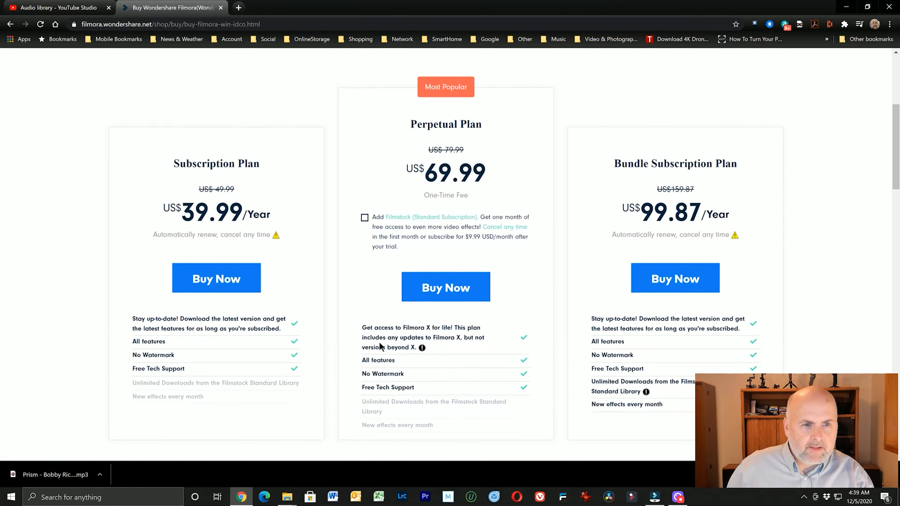
scroll(380, 345, down, 1)
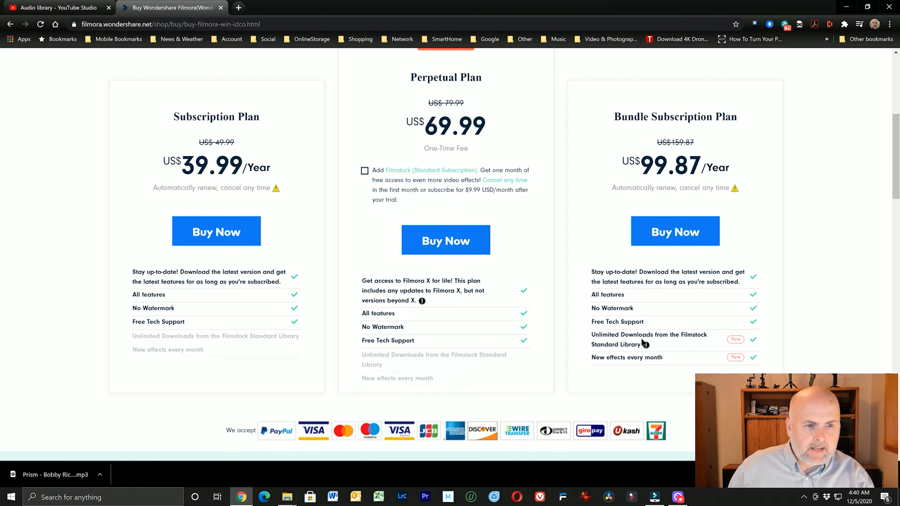
scroll(633, 328, down, 2)
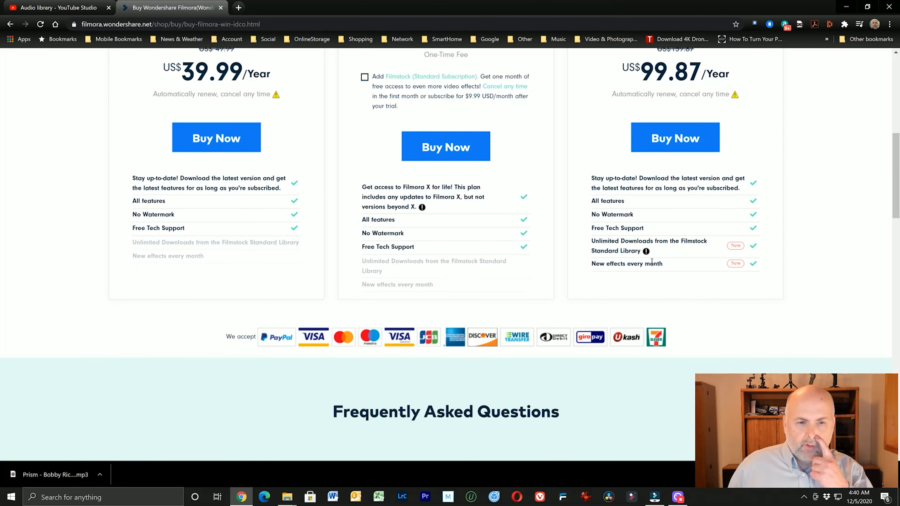
scroll(620, 269, down, 4)
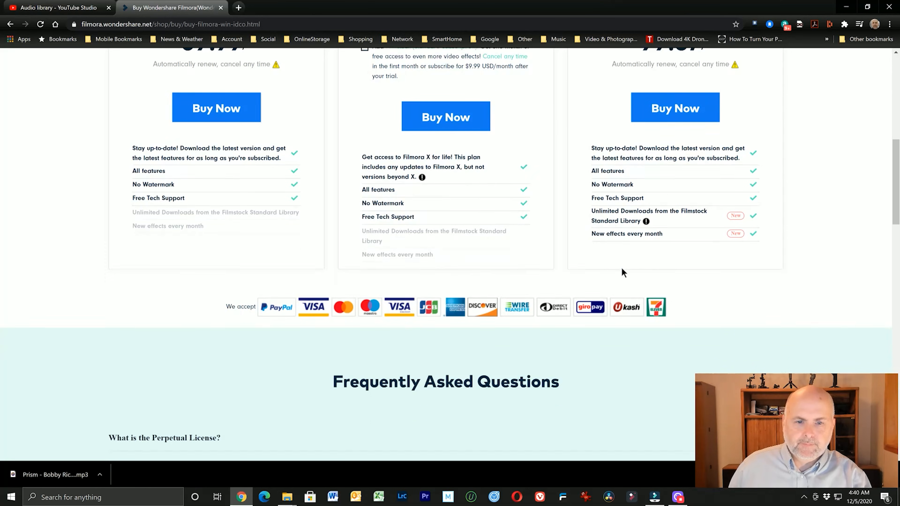
scroll(618, 269, up, 8)
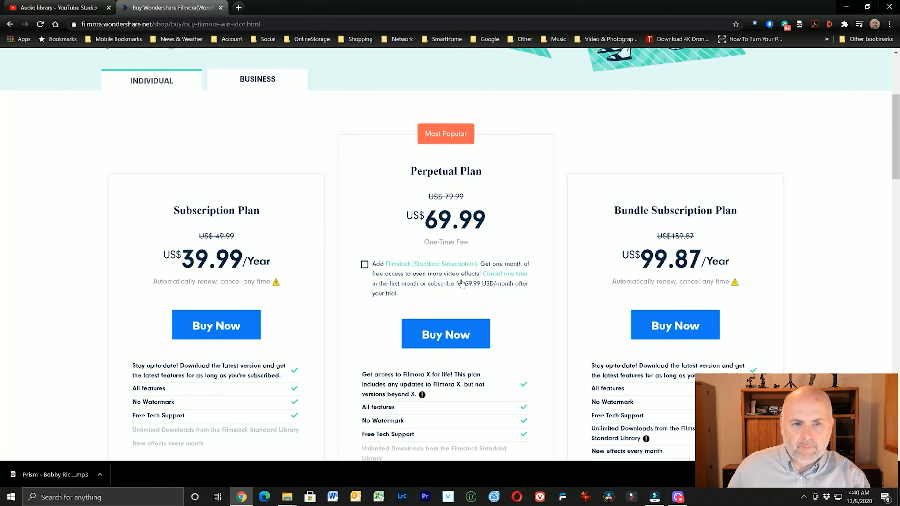
- Read the Perpetual Plan's note on updates and versions beyond Filmora X, and review the individual plan options for Windows again
scroll(462, 283, down, 3)
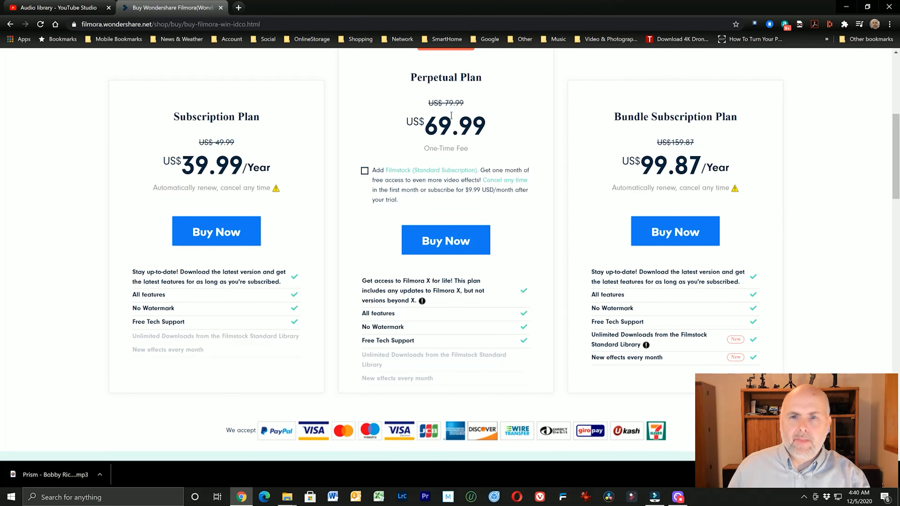
mouse_move(422, 301)
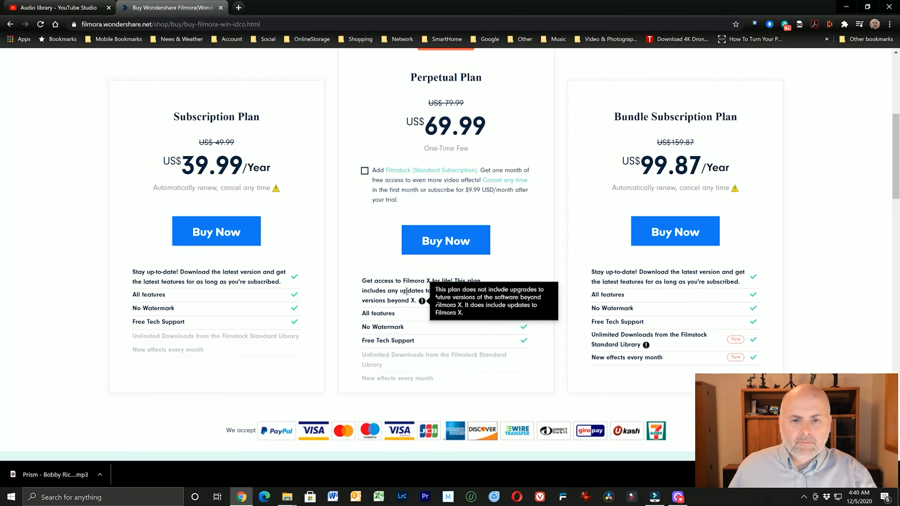
scroll(407, 291, up, 5)
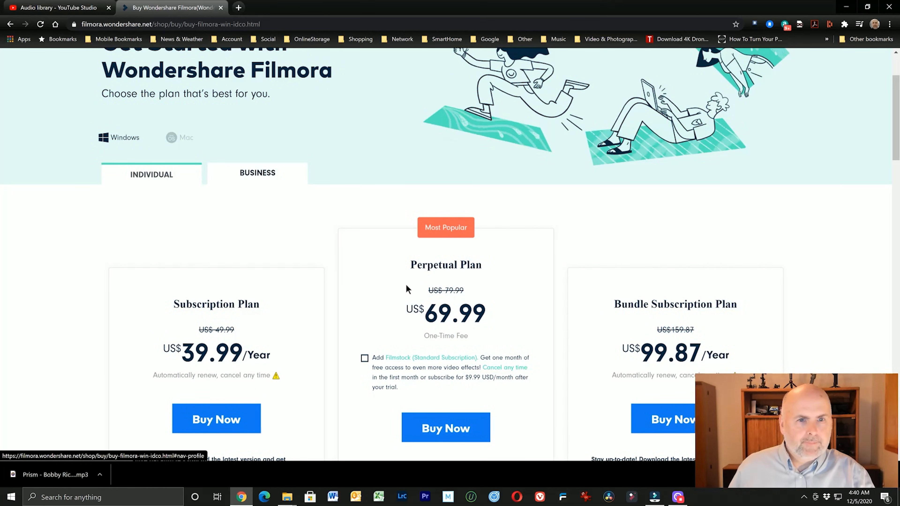
scroll(408, 288, up, 3)
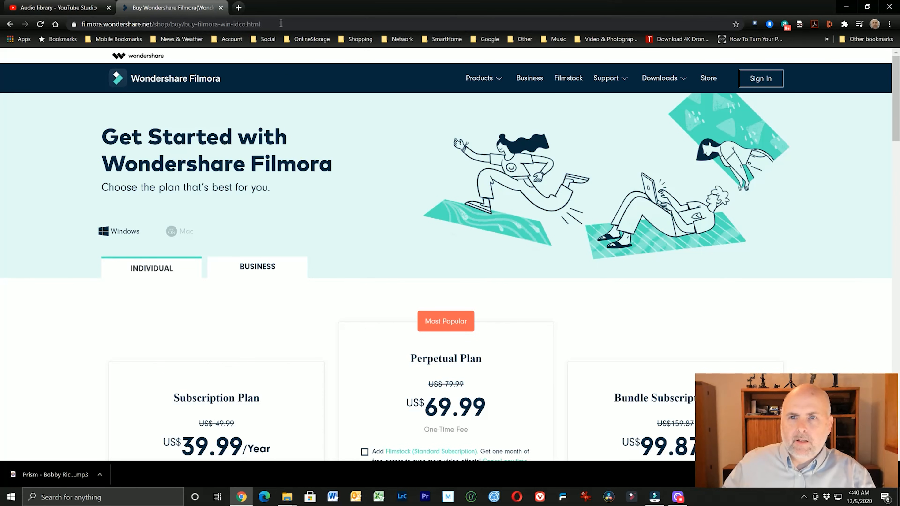
scroll(462, 250, down, 3)
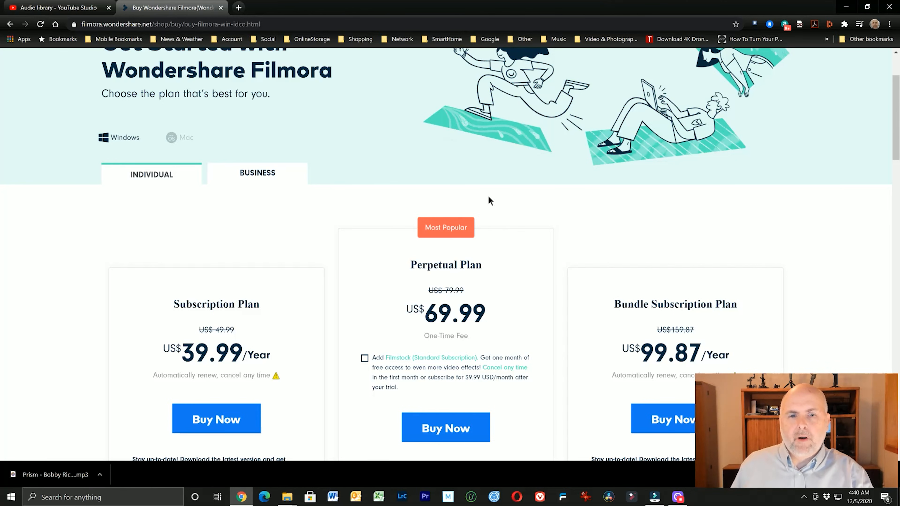
scroll(521, 306, down, 3)
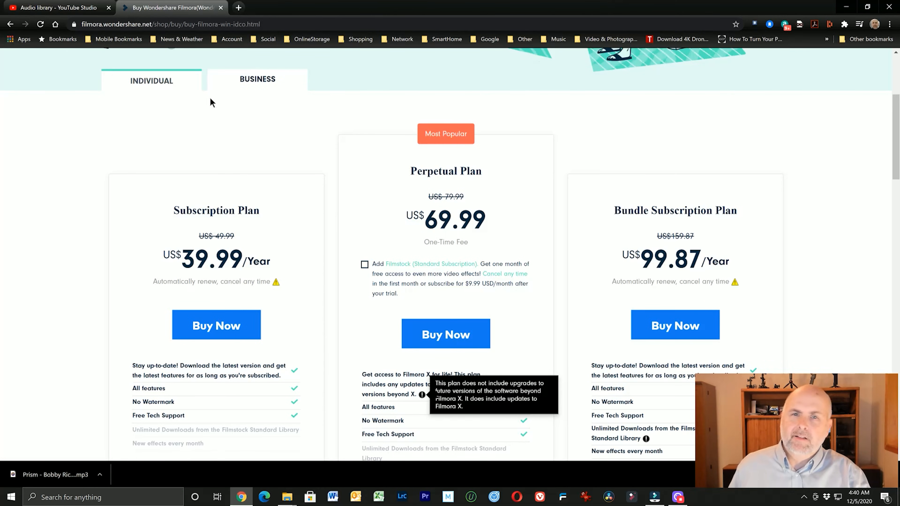
scroll(261, 175, down, 1)
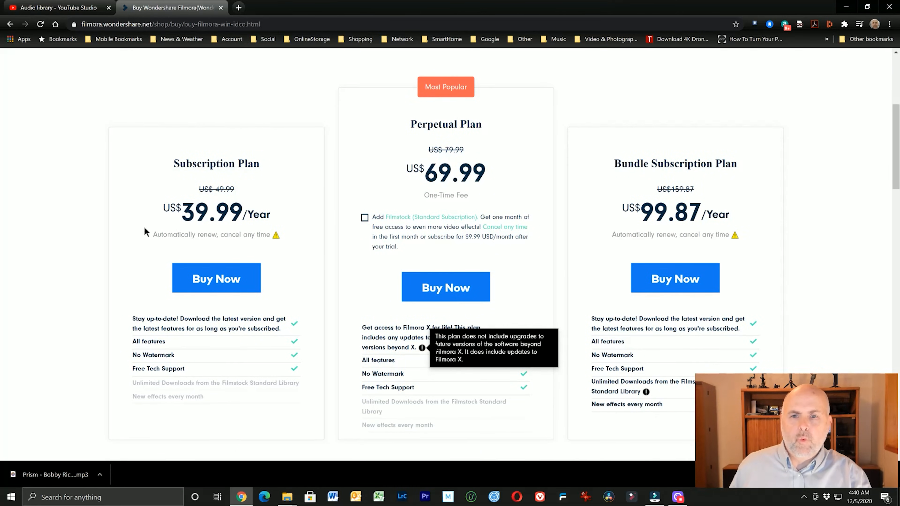